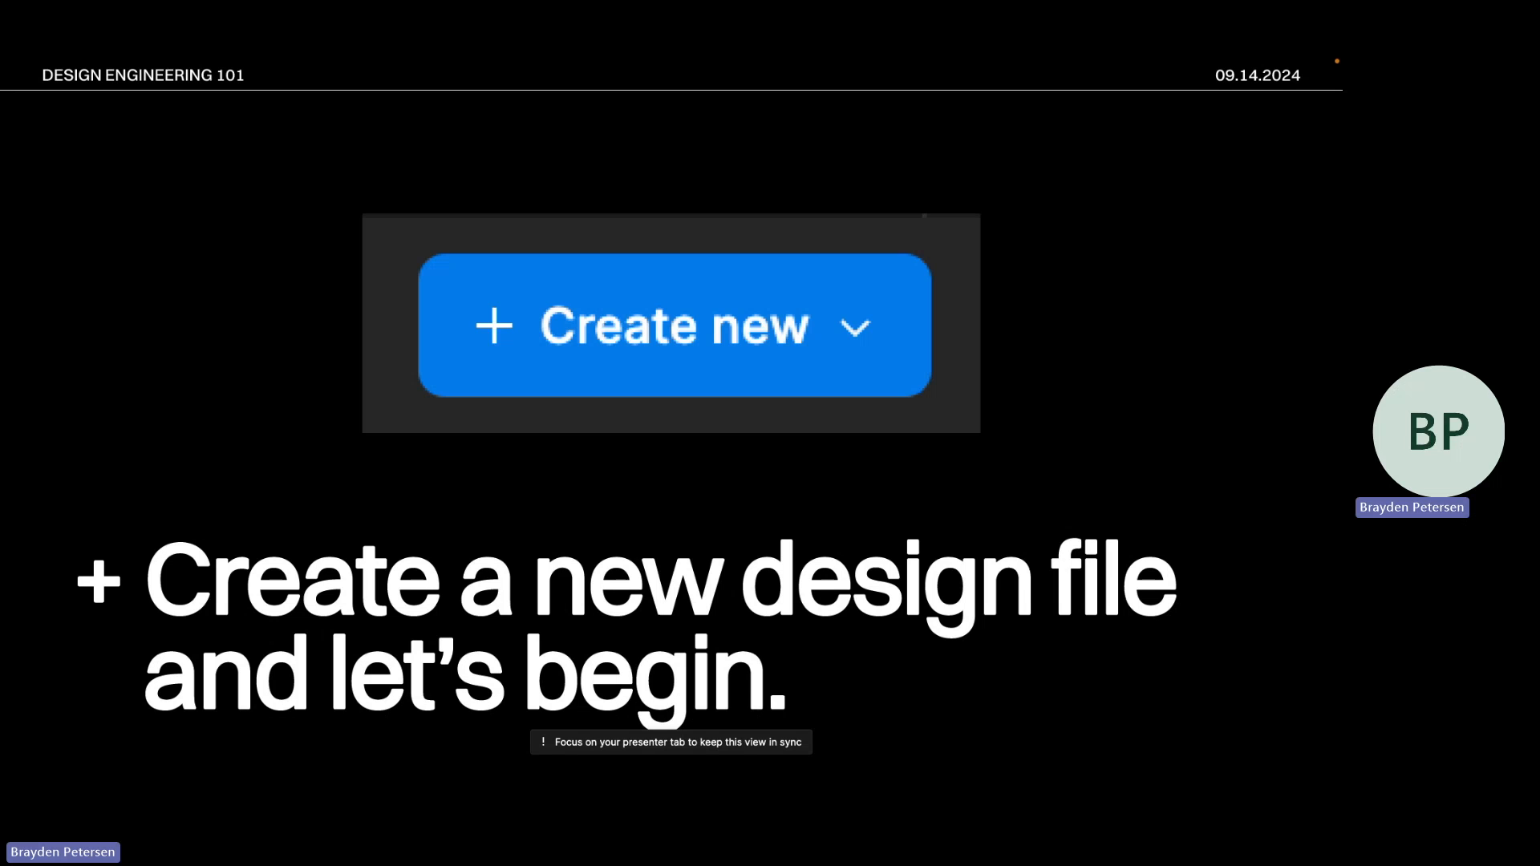
# - Switch from the slide presentation to the HTN Figma Workshop design file in Figma and open its Cover page
pyautogui.hotkey('ctrl', 'Up')
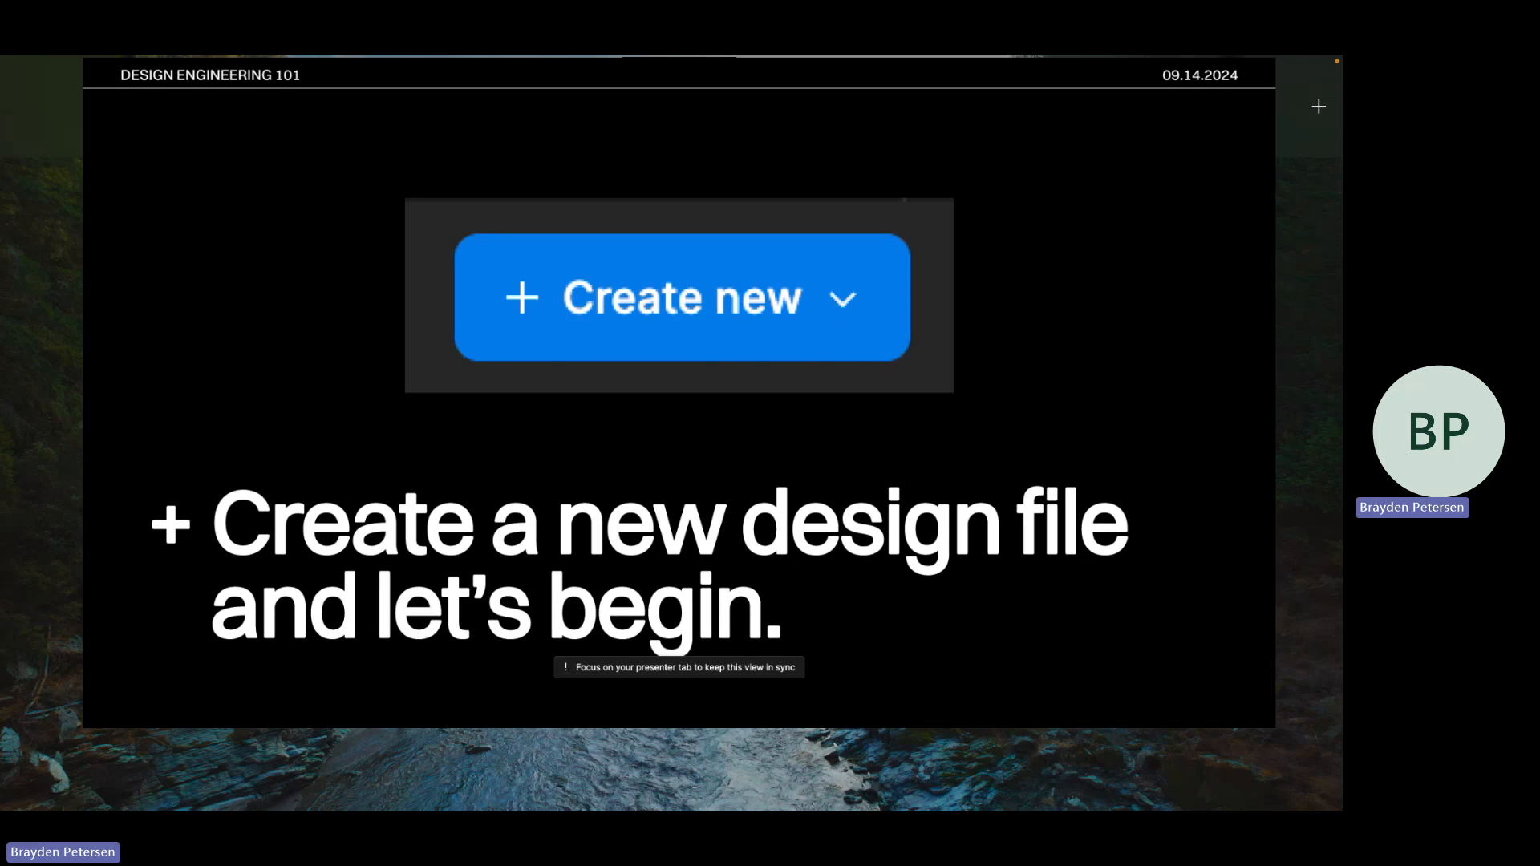
pyautogui.hotkey('ctrl', 'Up')
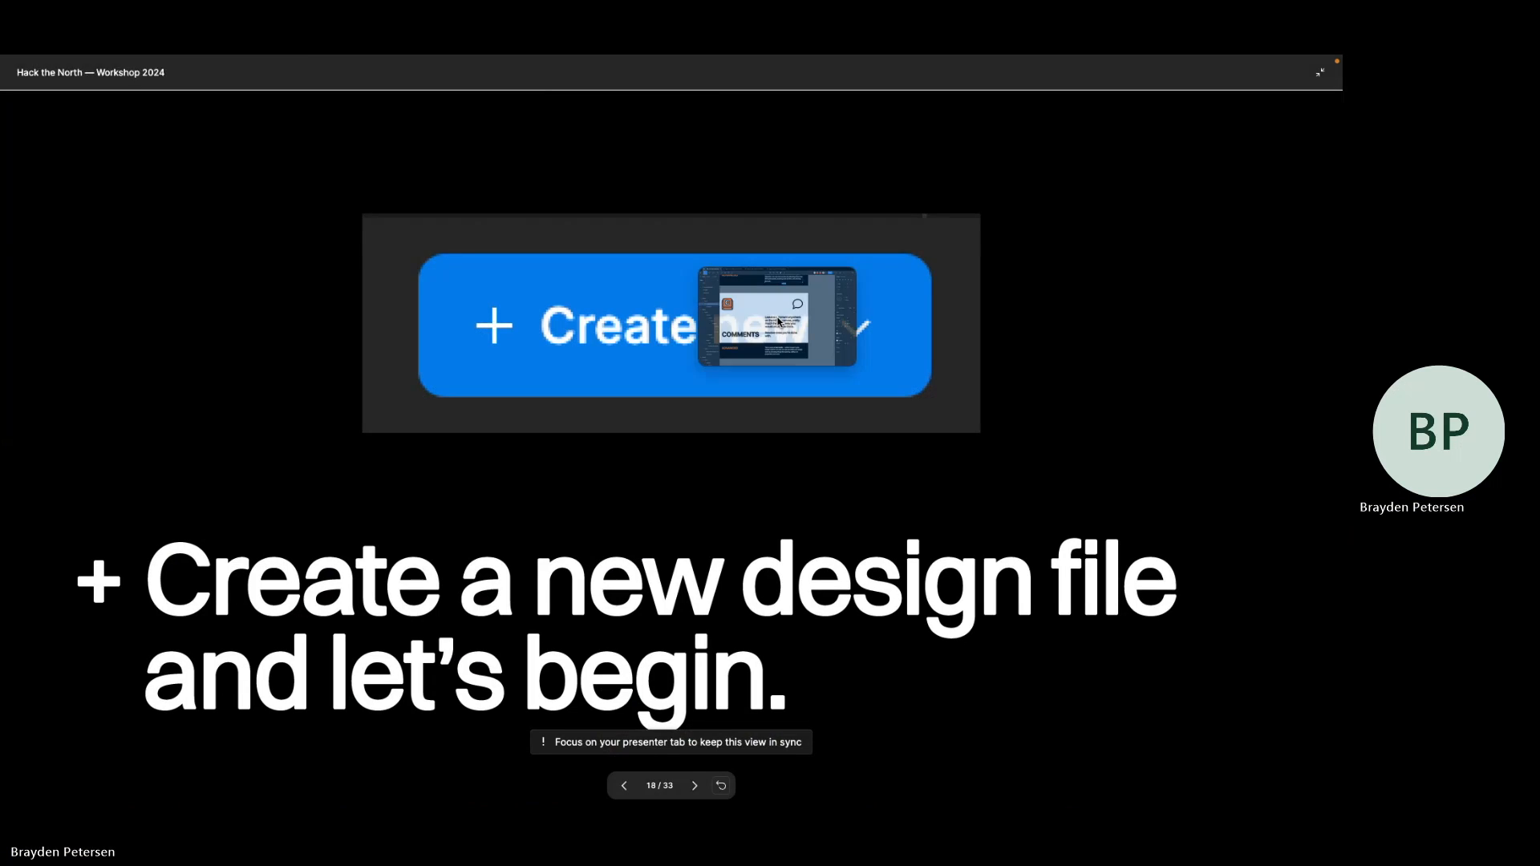
pyautogui.hotkey('ctrl', 'Right')
pyautogui.scroll(2, 485, 275)
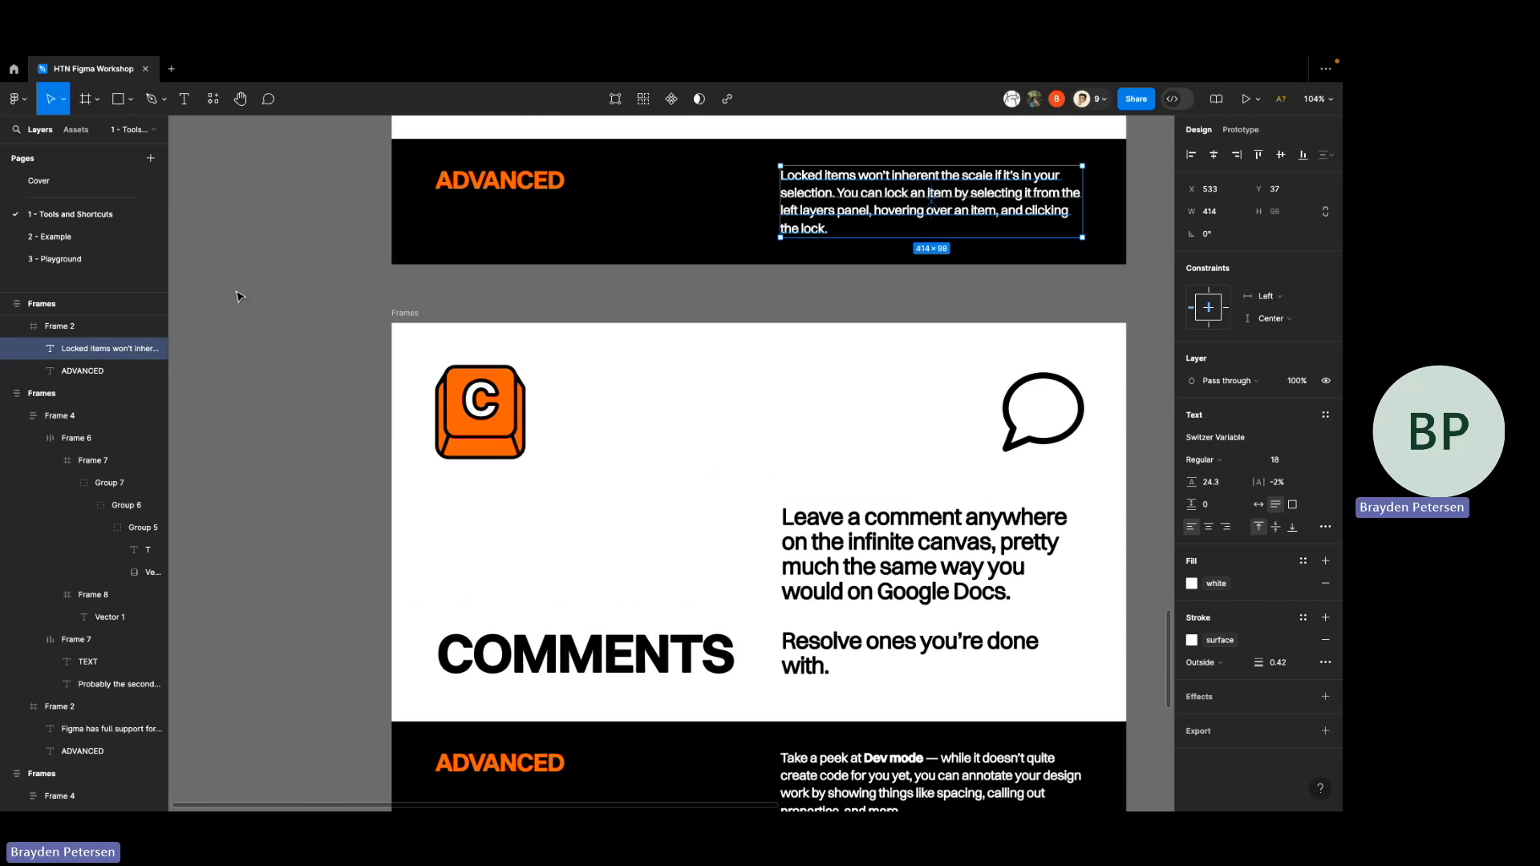
pyautogui.click(114, 183)
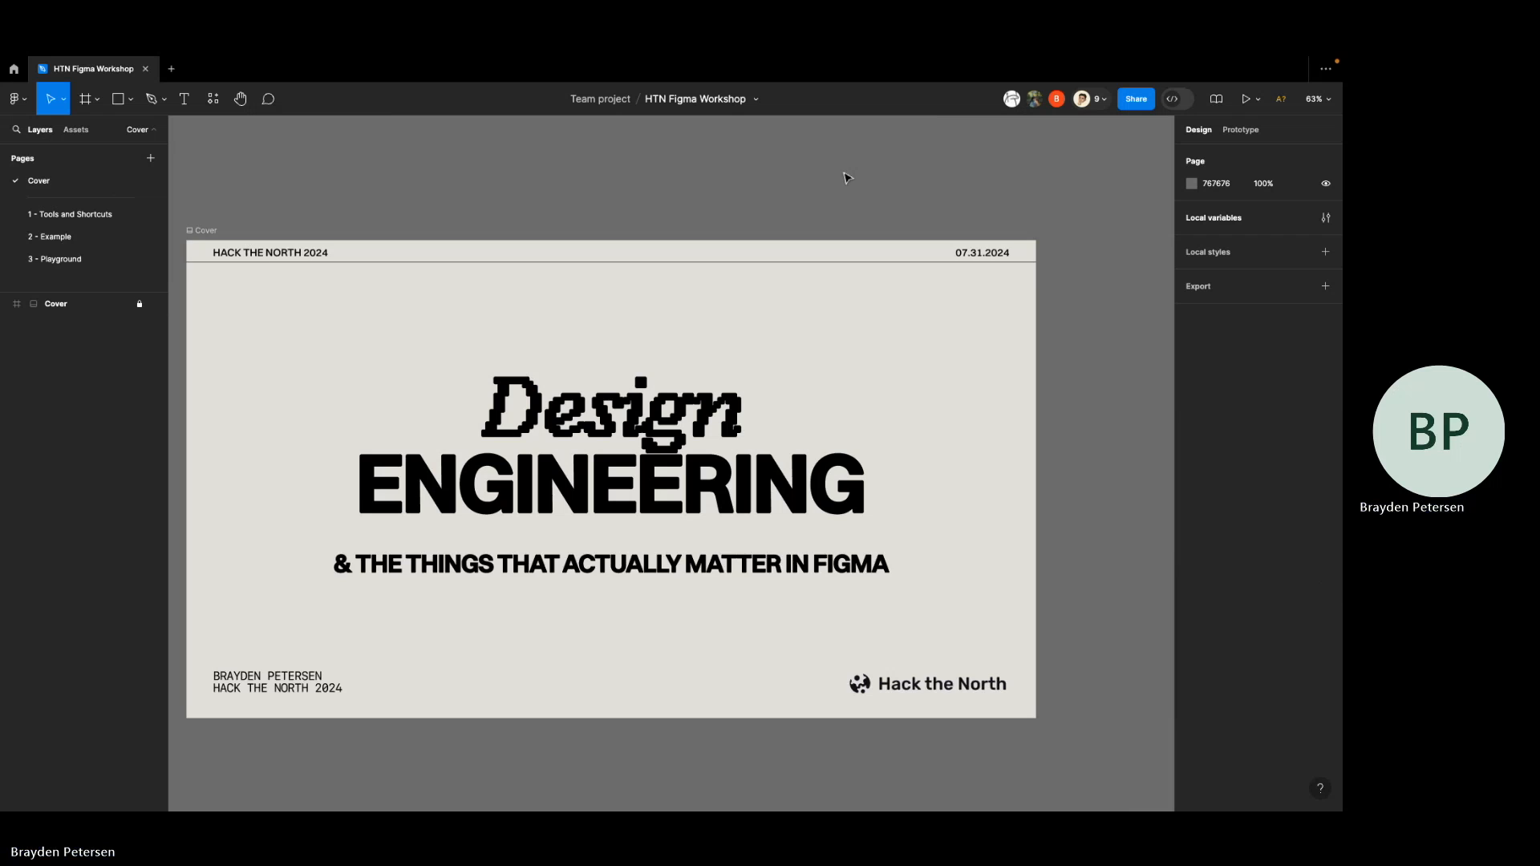
pyautogui.hscroll(-1, 848, 179)
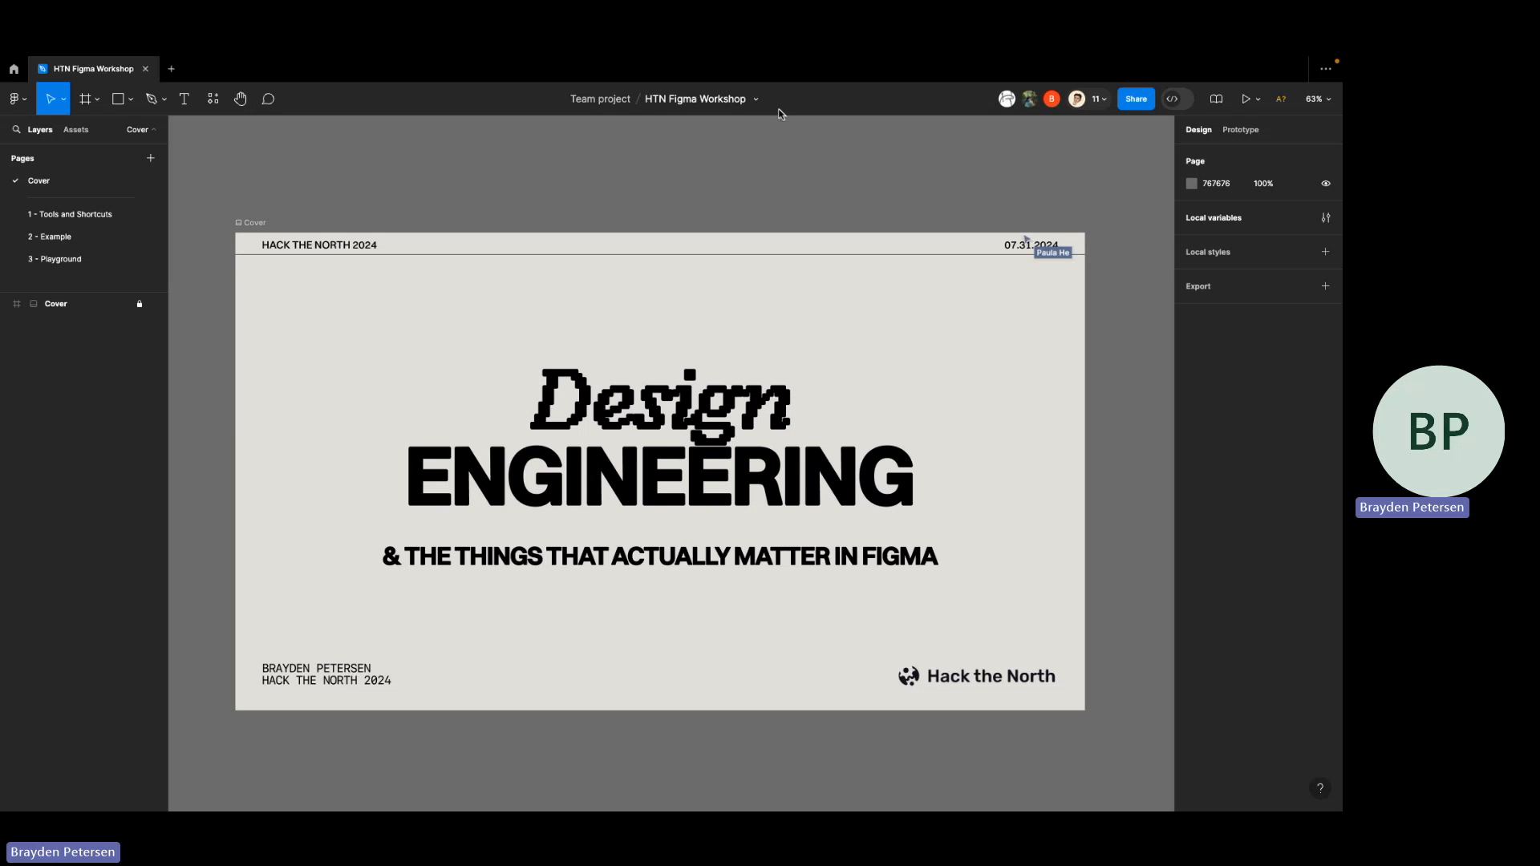
# - Show the file's options, including Duplicate, and deny the pending request to edit the file
pyautogui.click(754, 101)
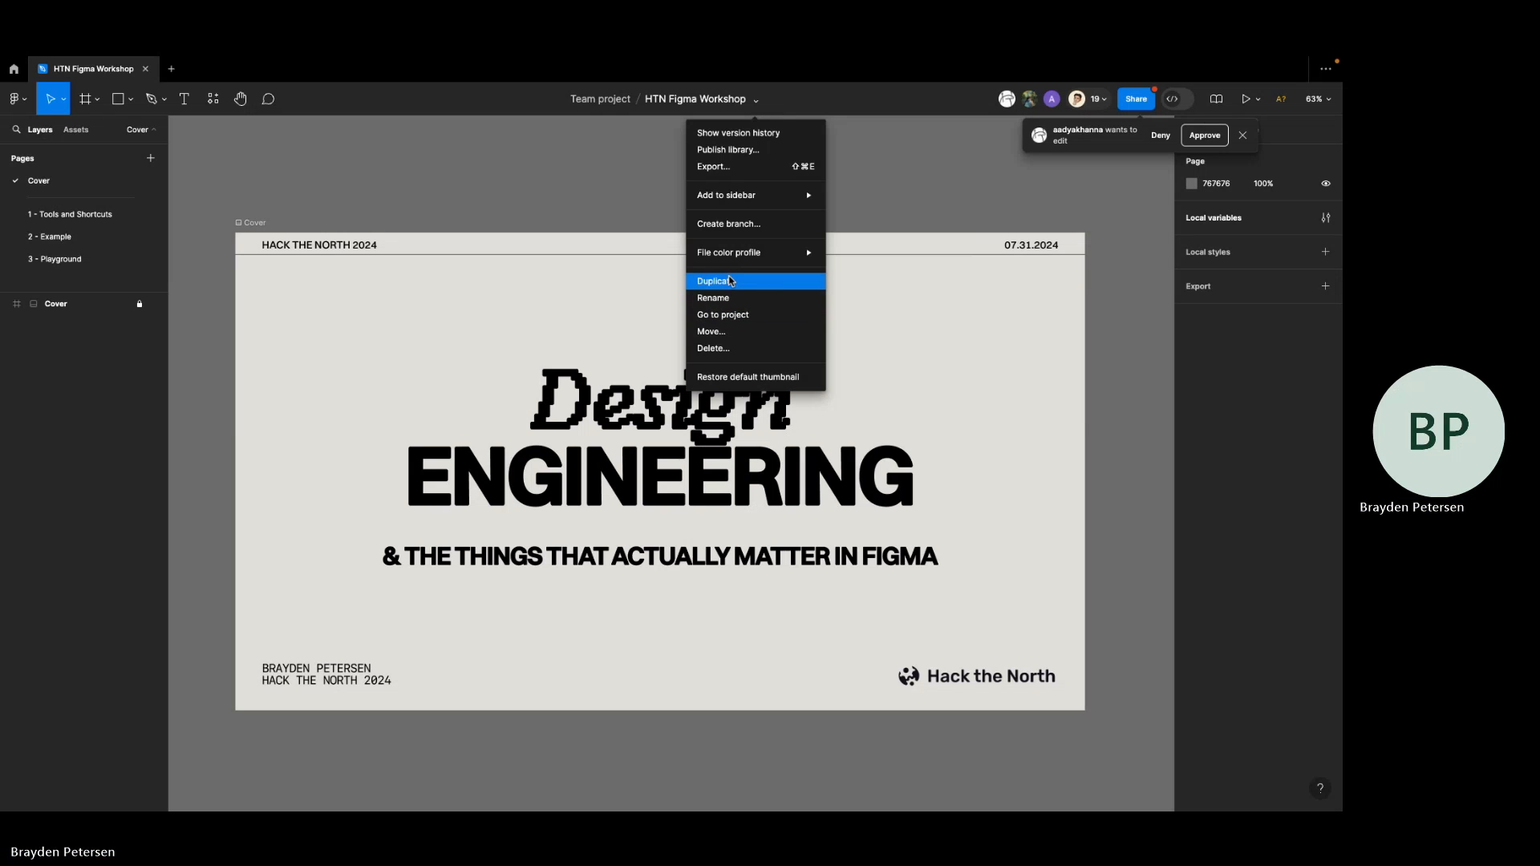
pyautogui.click(1120, 143)
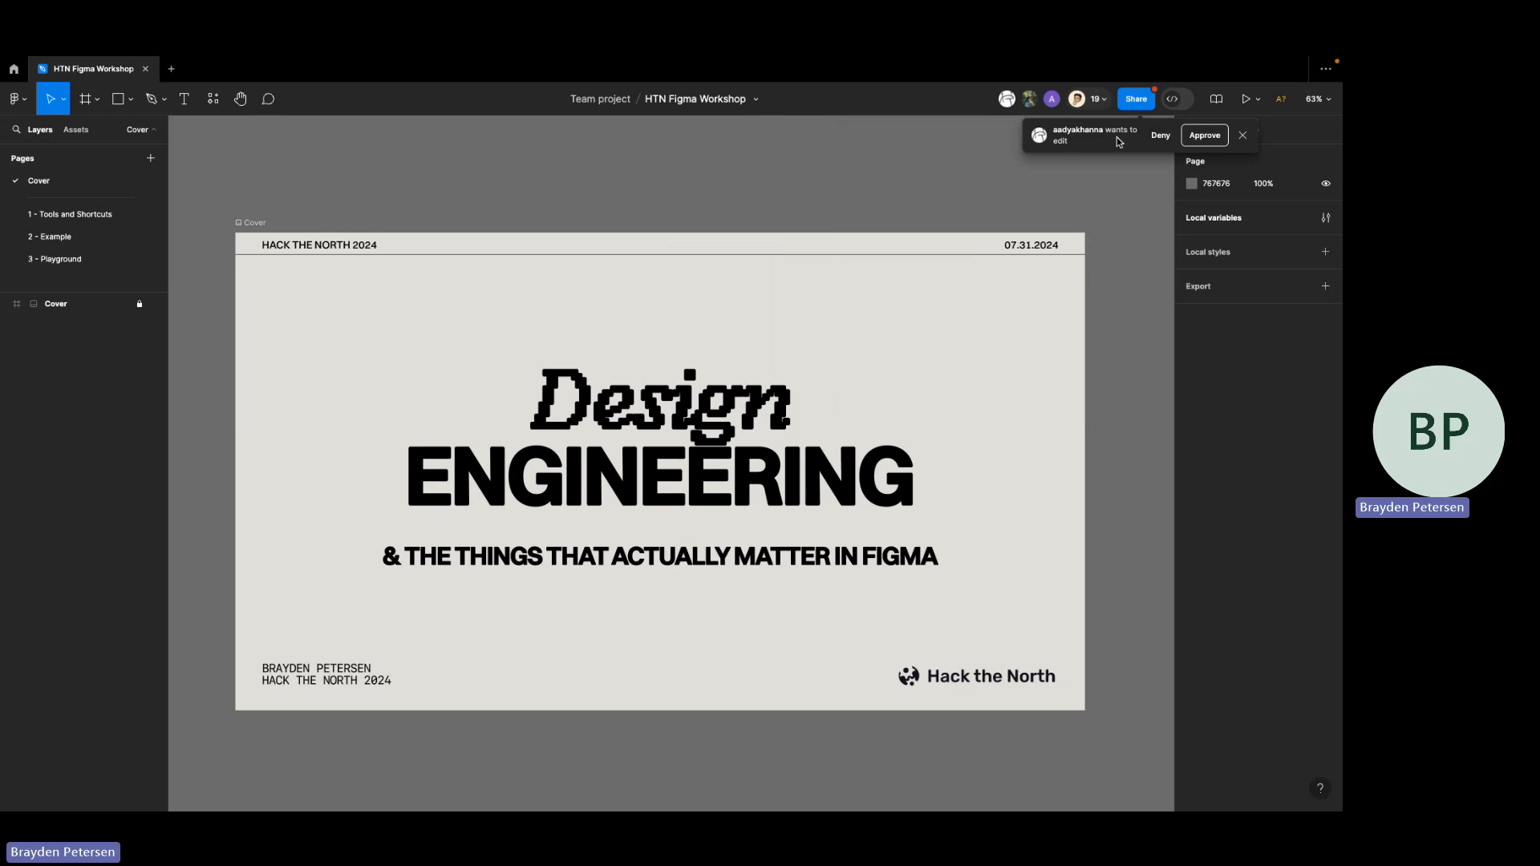
pyautogui.click(1161, 136)
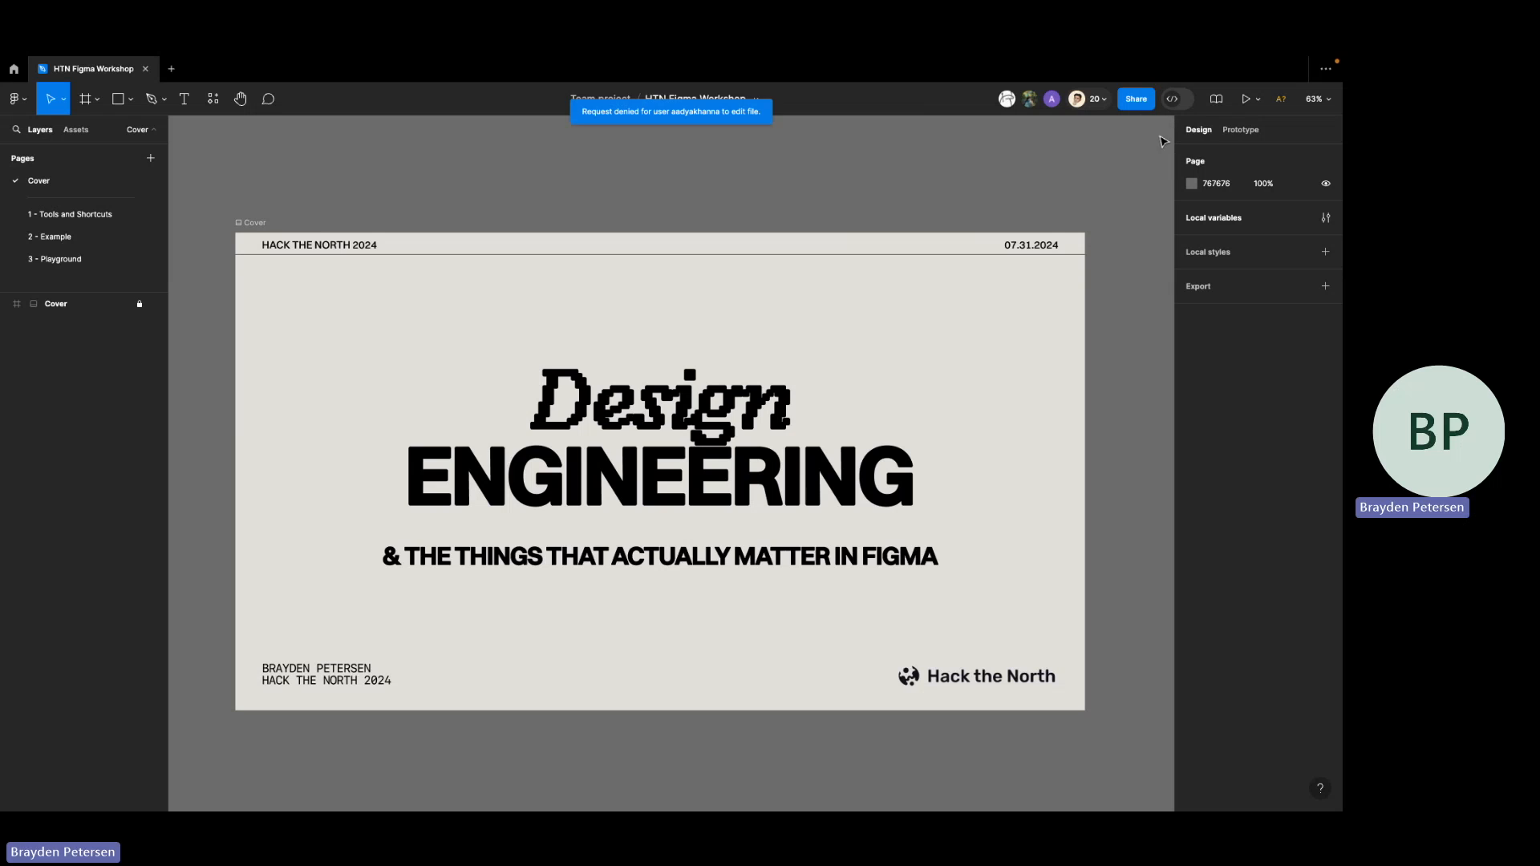
# - View the list of people in the file and deny the second participant's edit request
pyautogui.click(1096, 100)
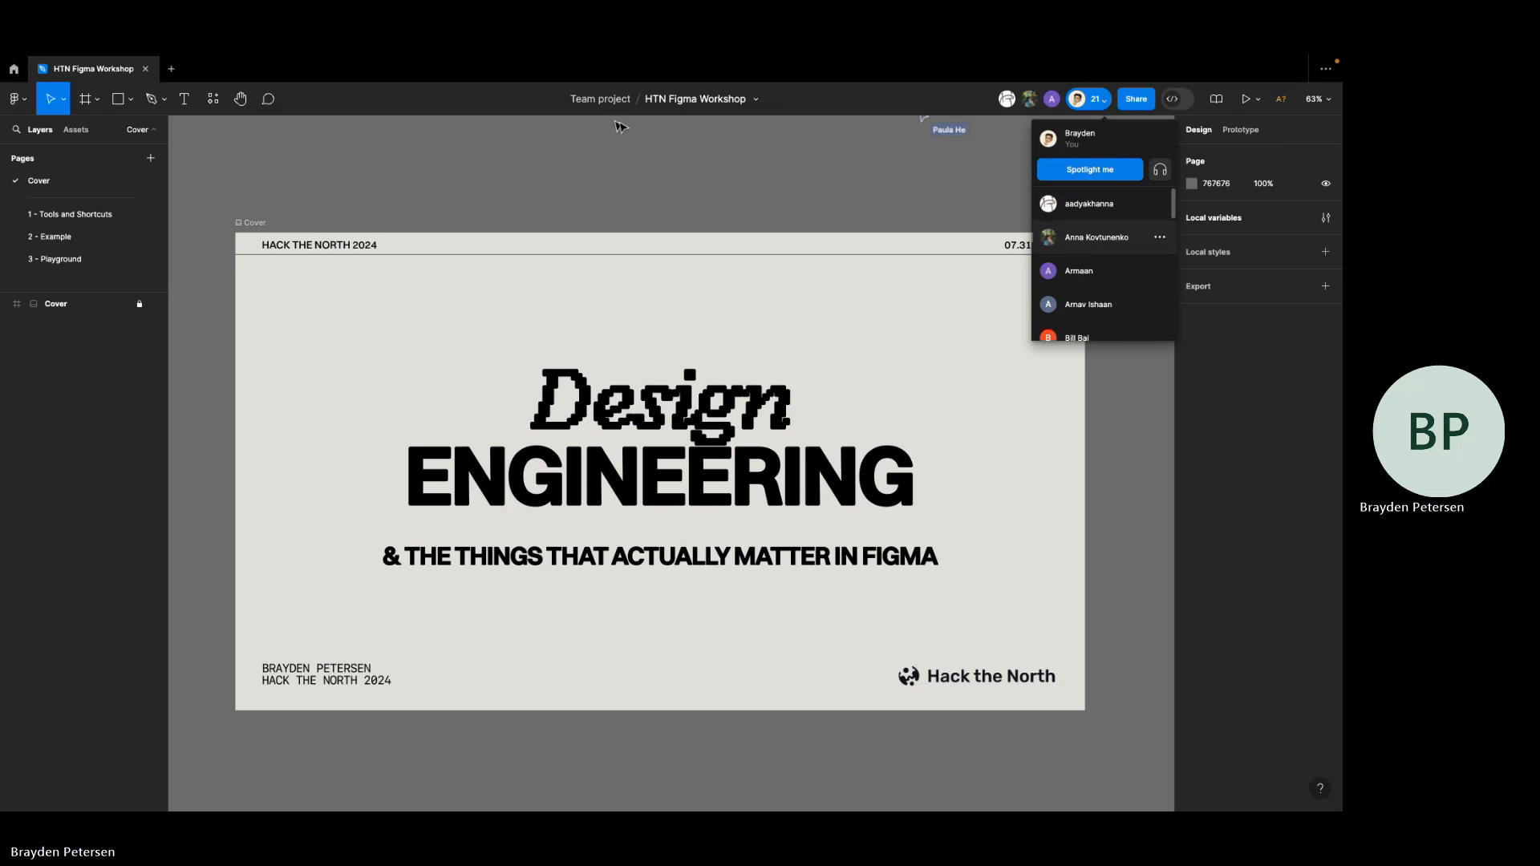
pyautogui.click(756, 100)
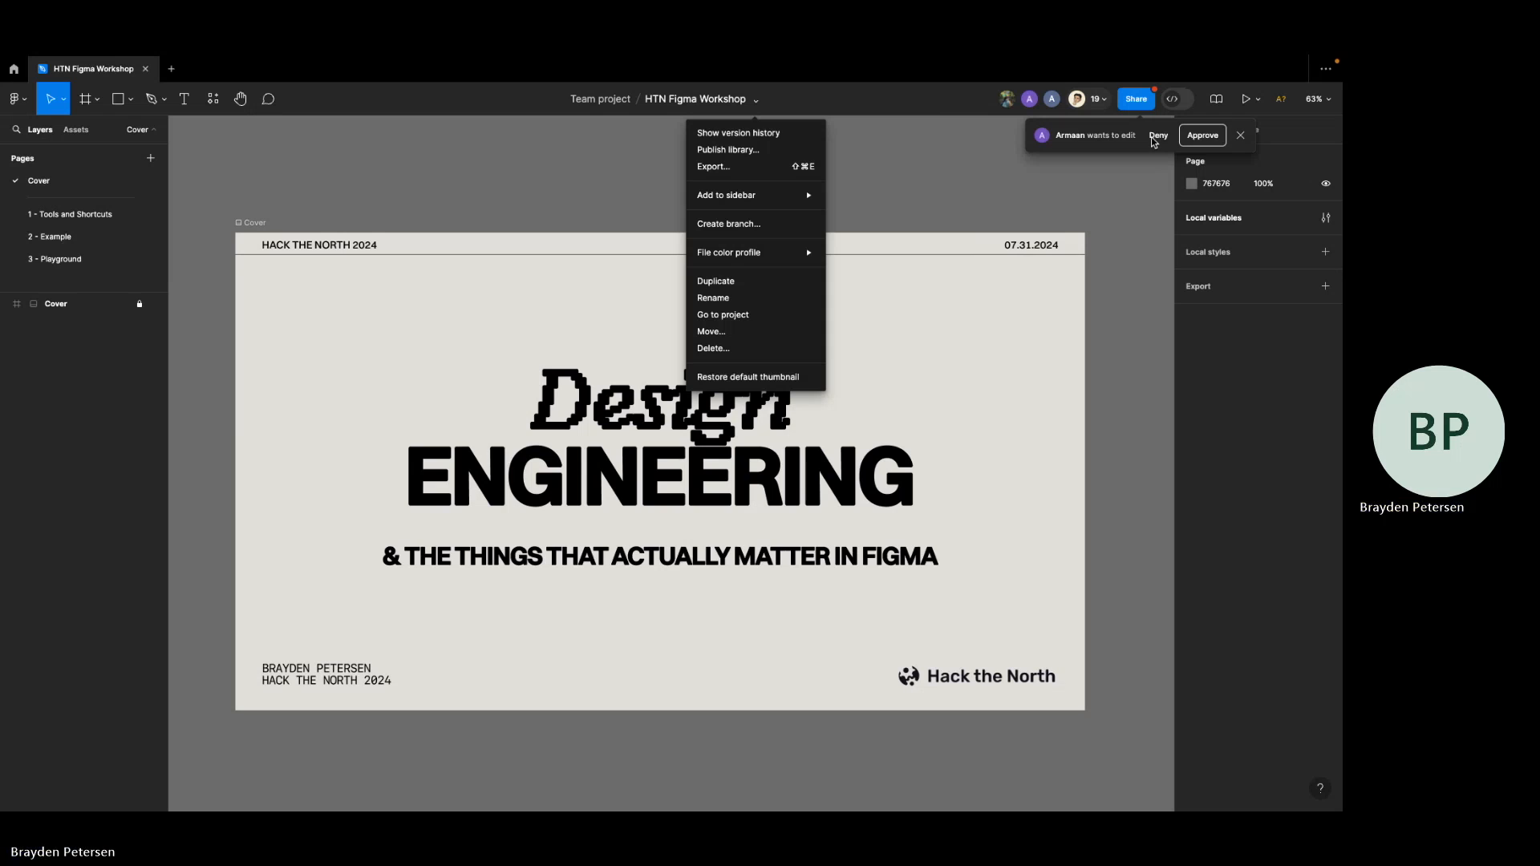
pyautogui.click(1157, 136)
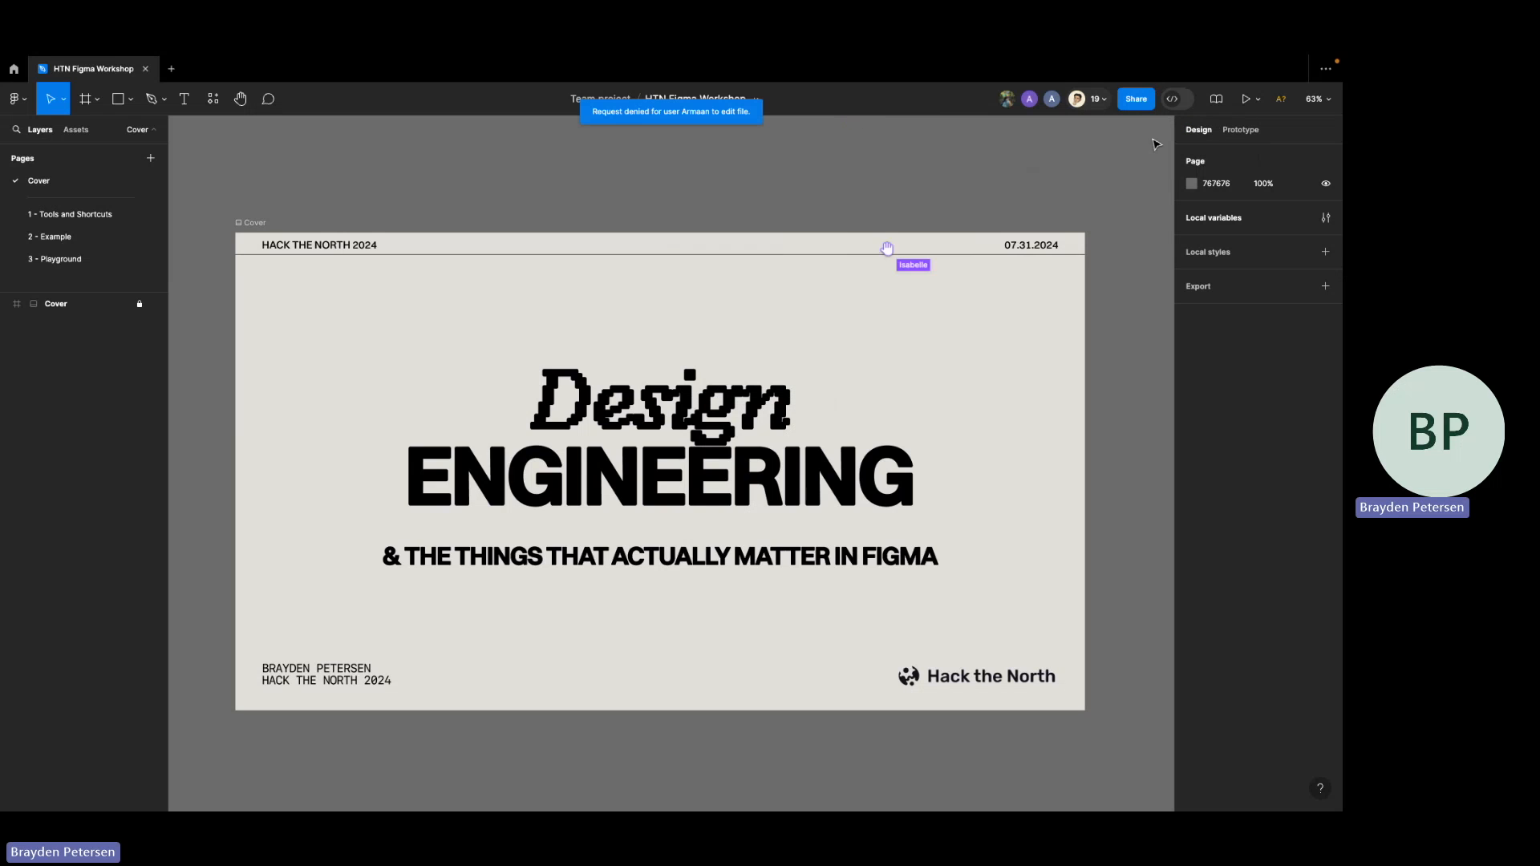
# - Show and close the file's options, and open the 1 - Tools and Shortcuts page at the Move card
pyautogui.click(755, 98)
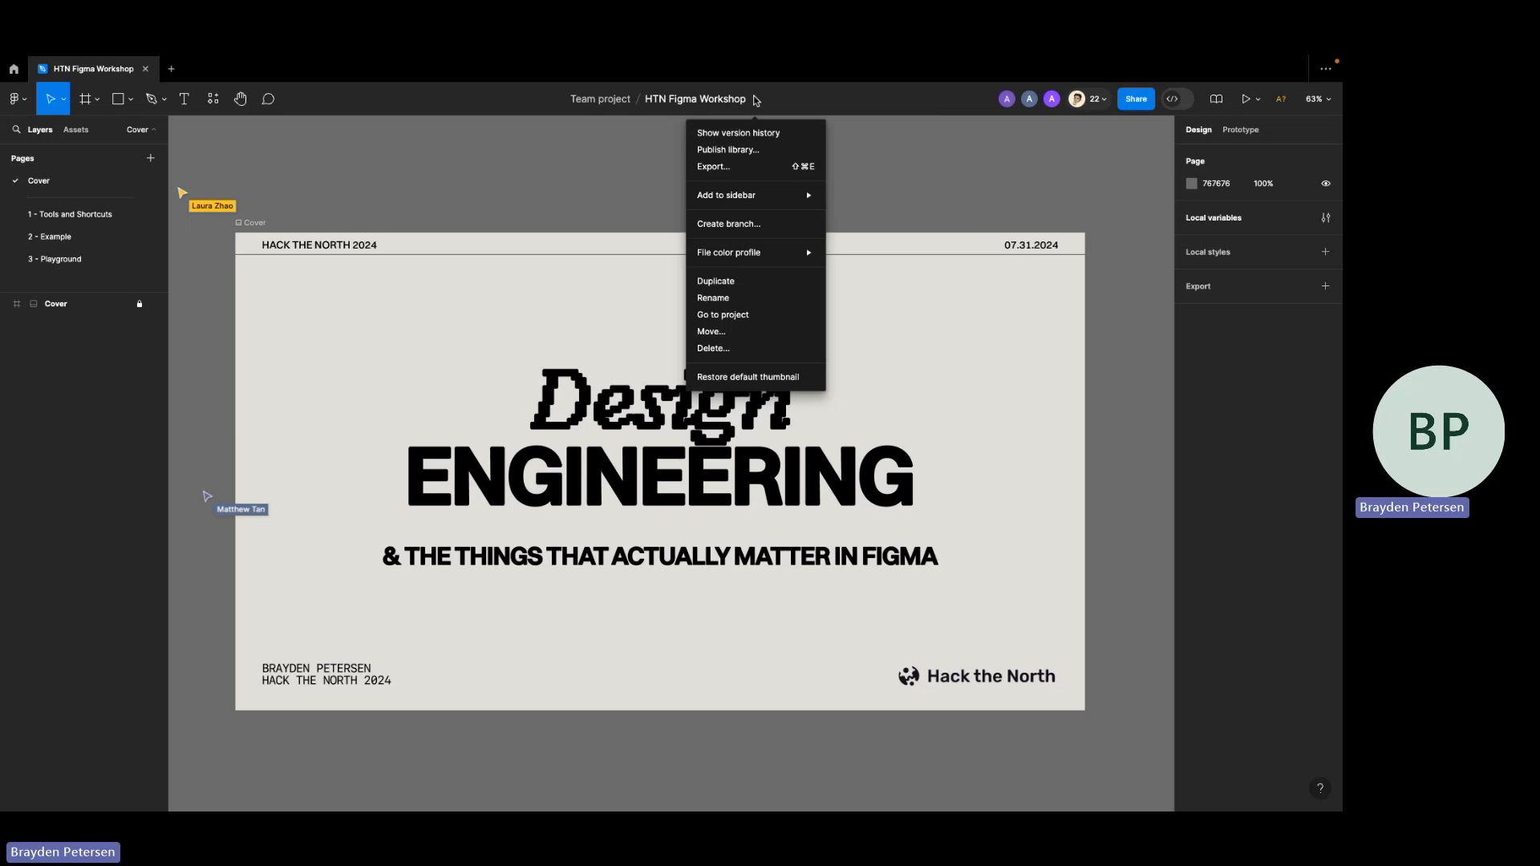
pyautogui.click(539, 181)
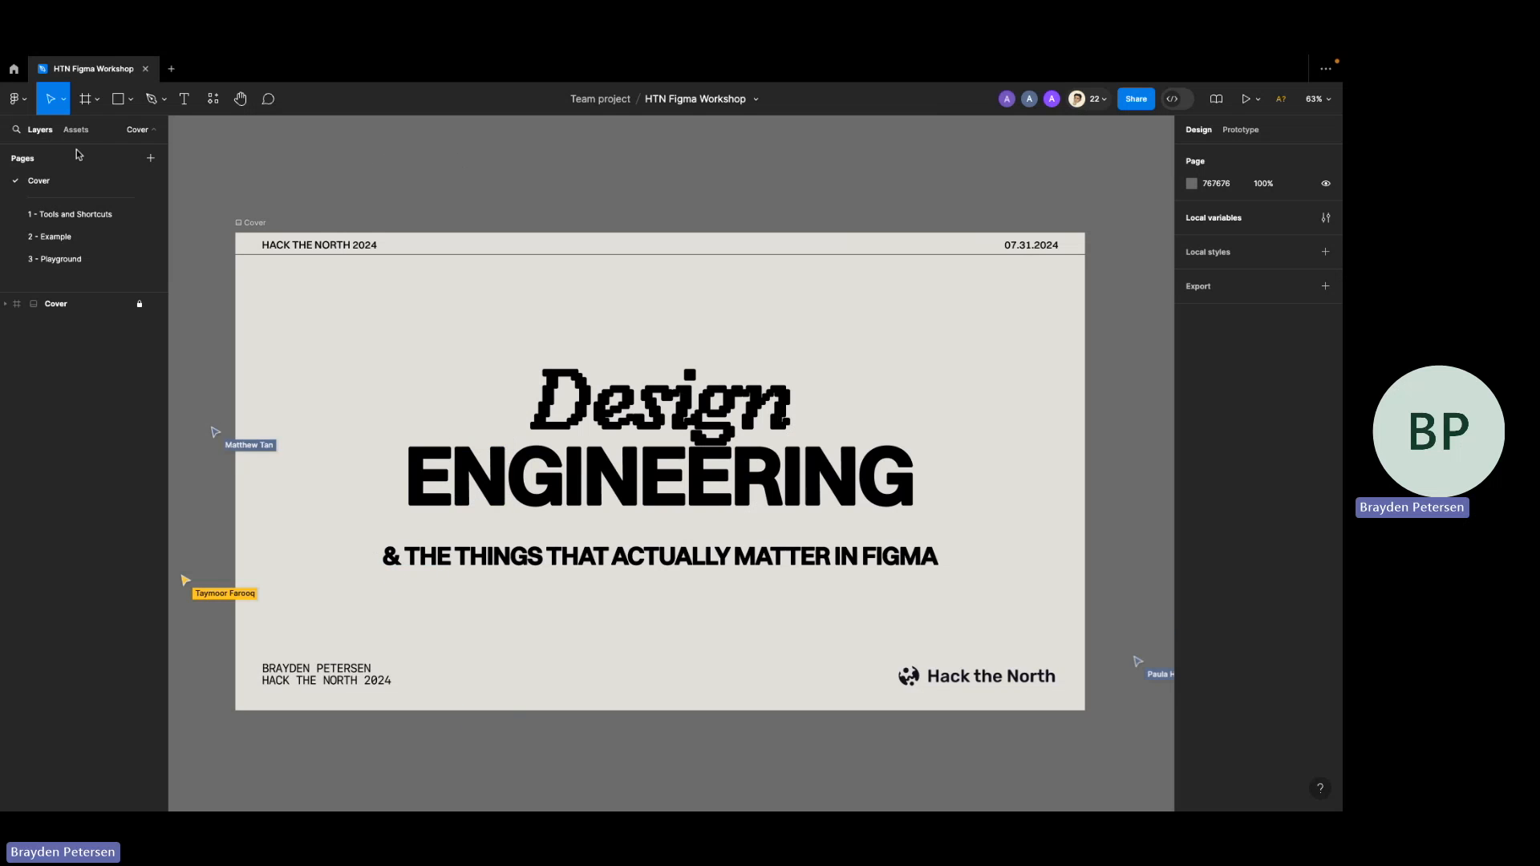
pyautogui.click(91, 215)
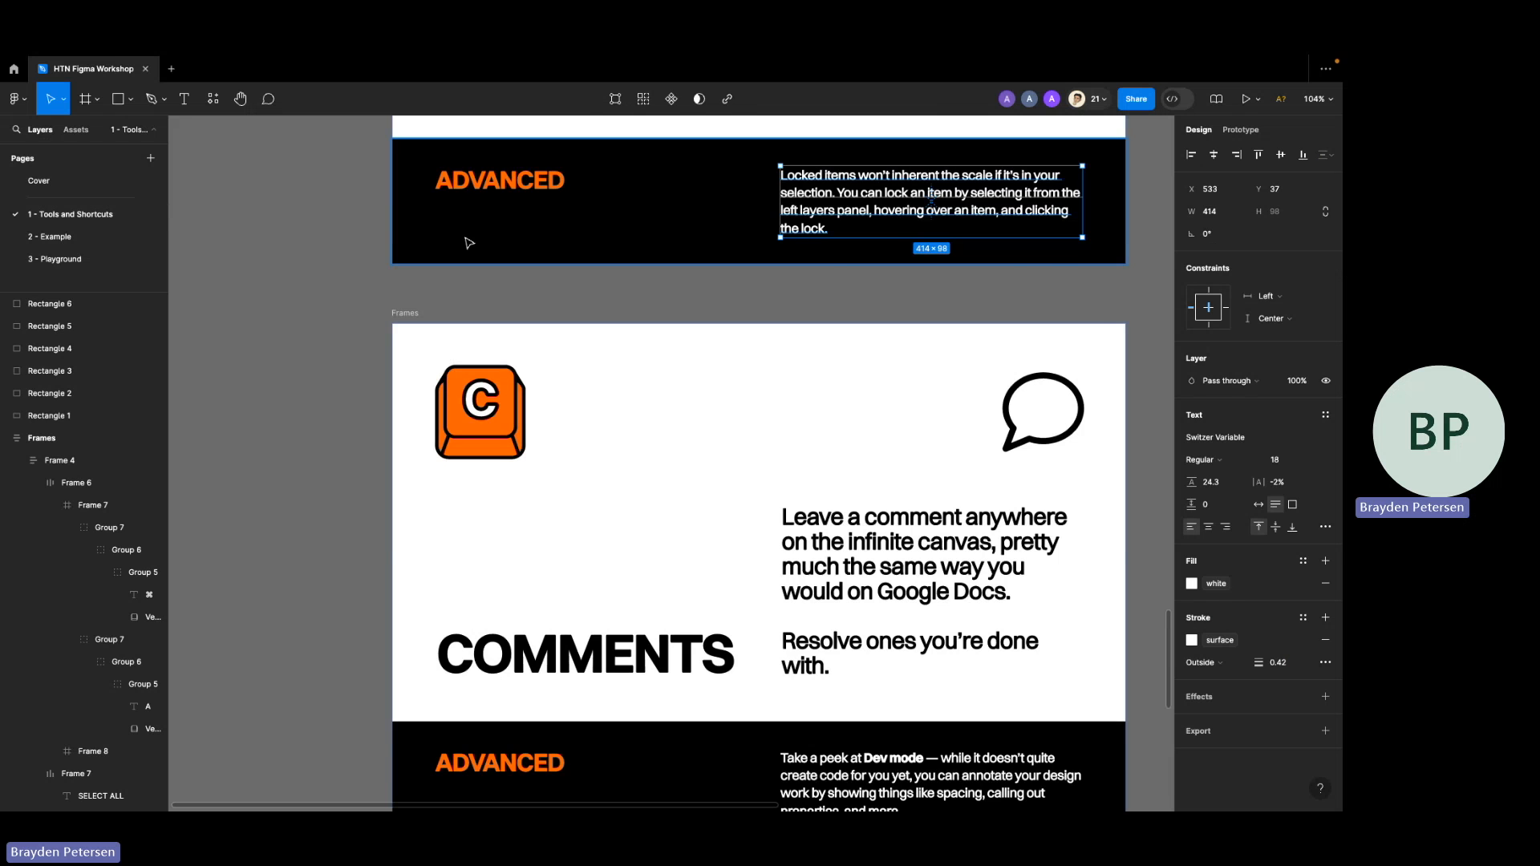
pyautogui.scroll(-5, 470, 244)
pyautogui.scroll(3, 864, 375)
pyautogui.click(864, 375)
pyautogui.scroll(15, 783, 305)
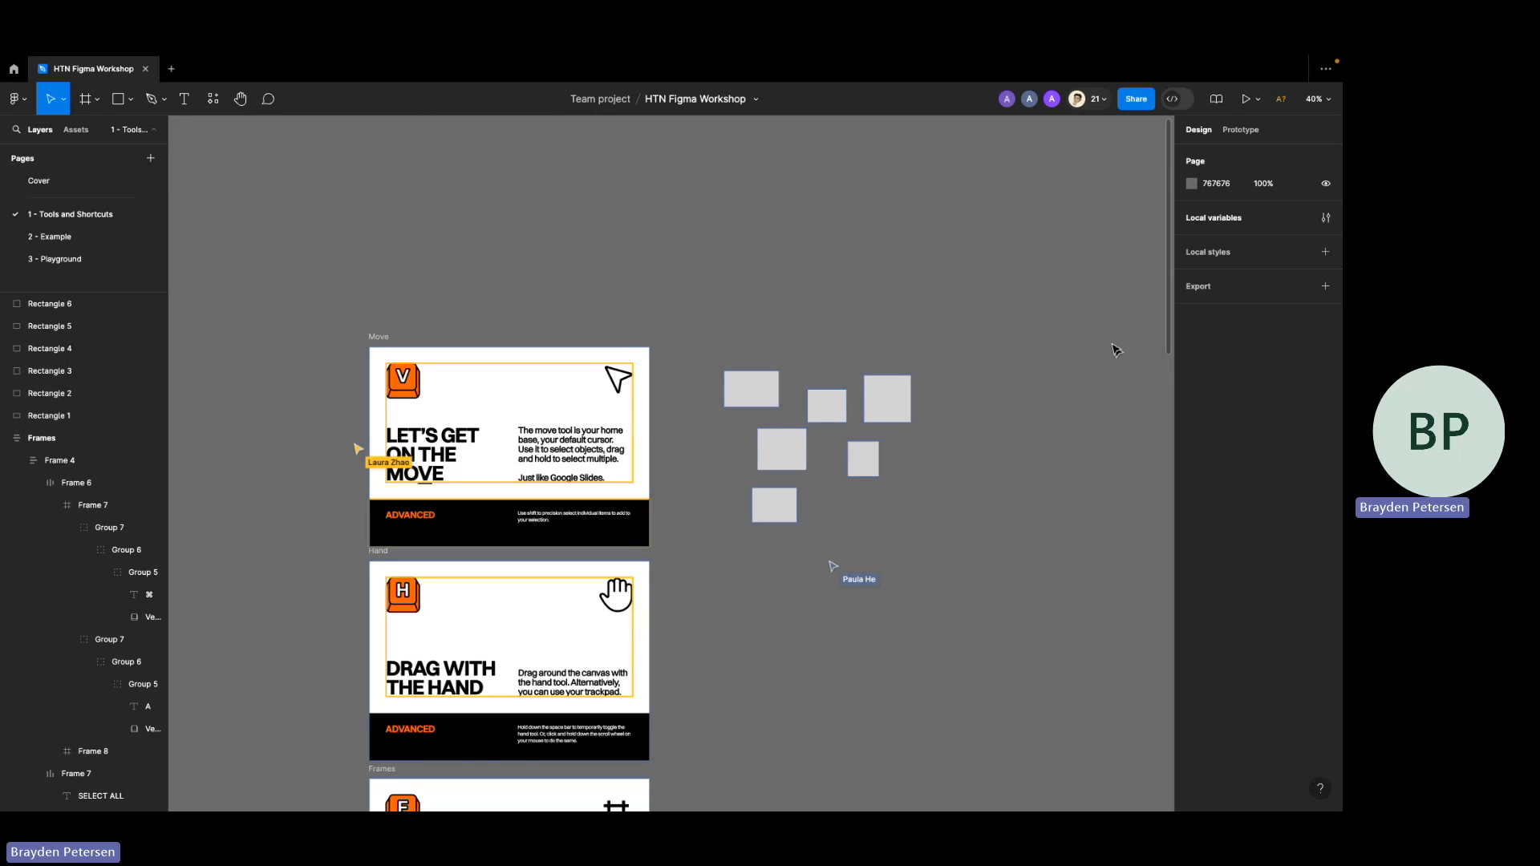
# - Return to the workshop presentation and advance it to the "Let's get on the move" slide
pyautogui.hotkey('ctrl', 'Left')
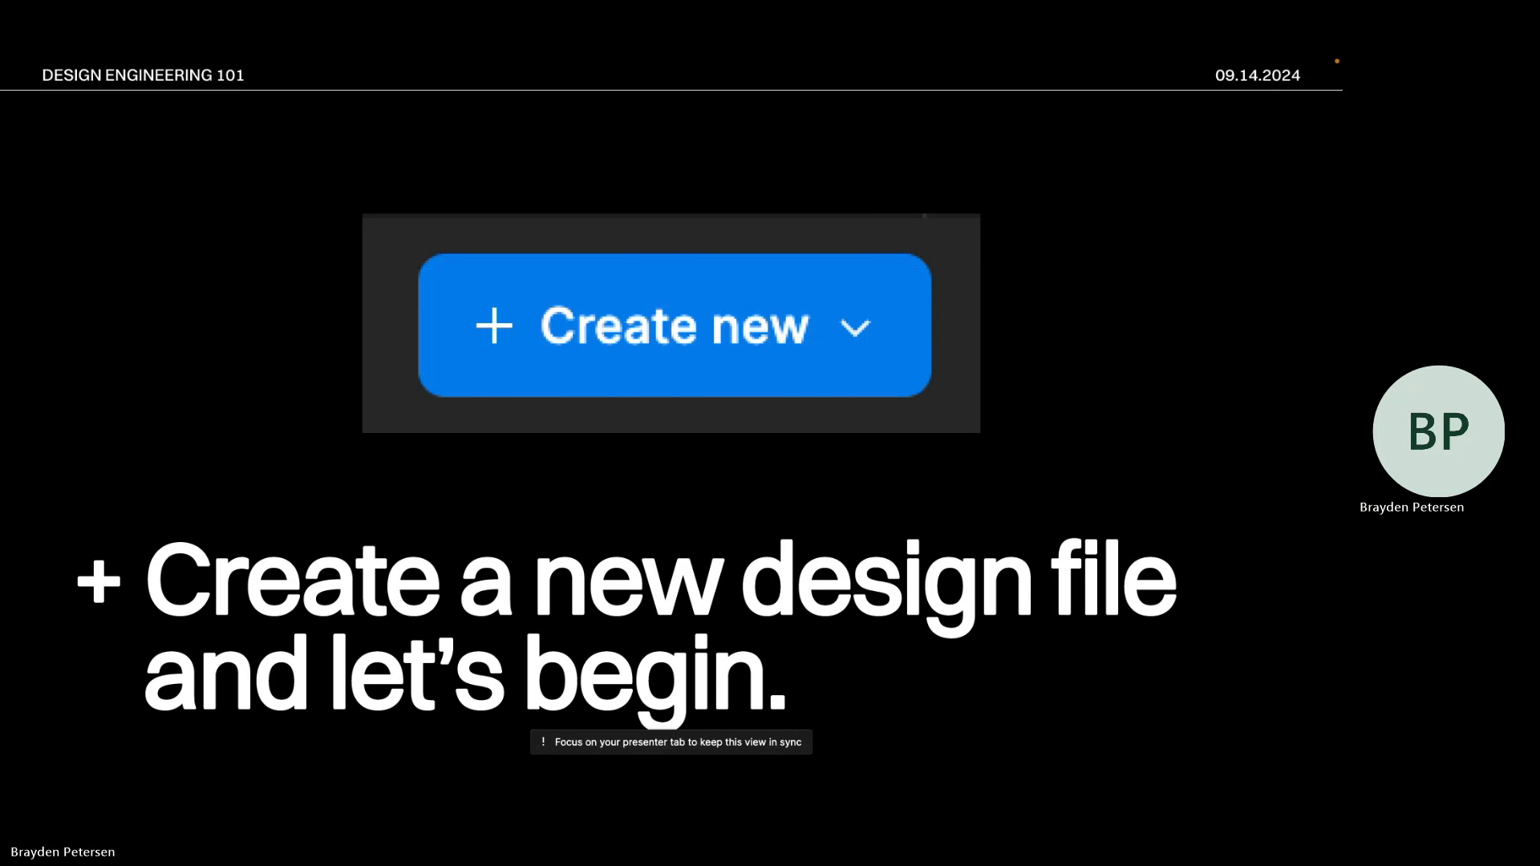
pyautogui.hotkey('ctrl', 'Up')
pyautogui.hotkey('ctrl', 'Up')
pyautogui.click(808, 109)
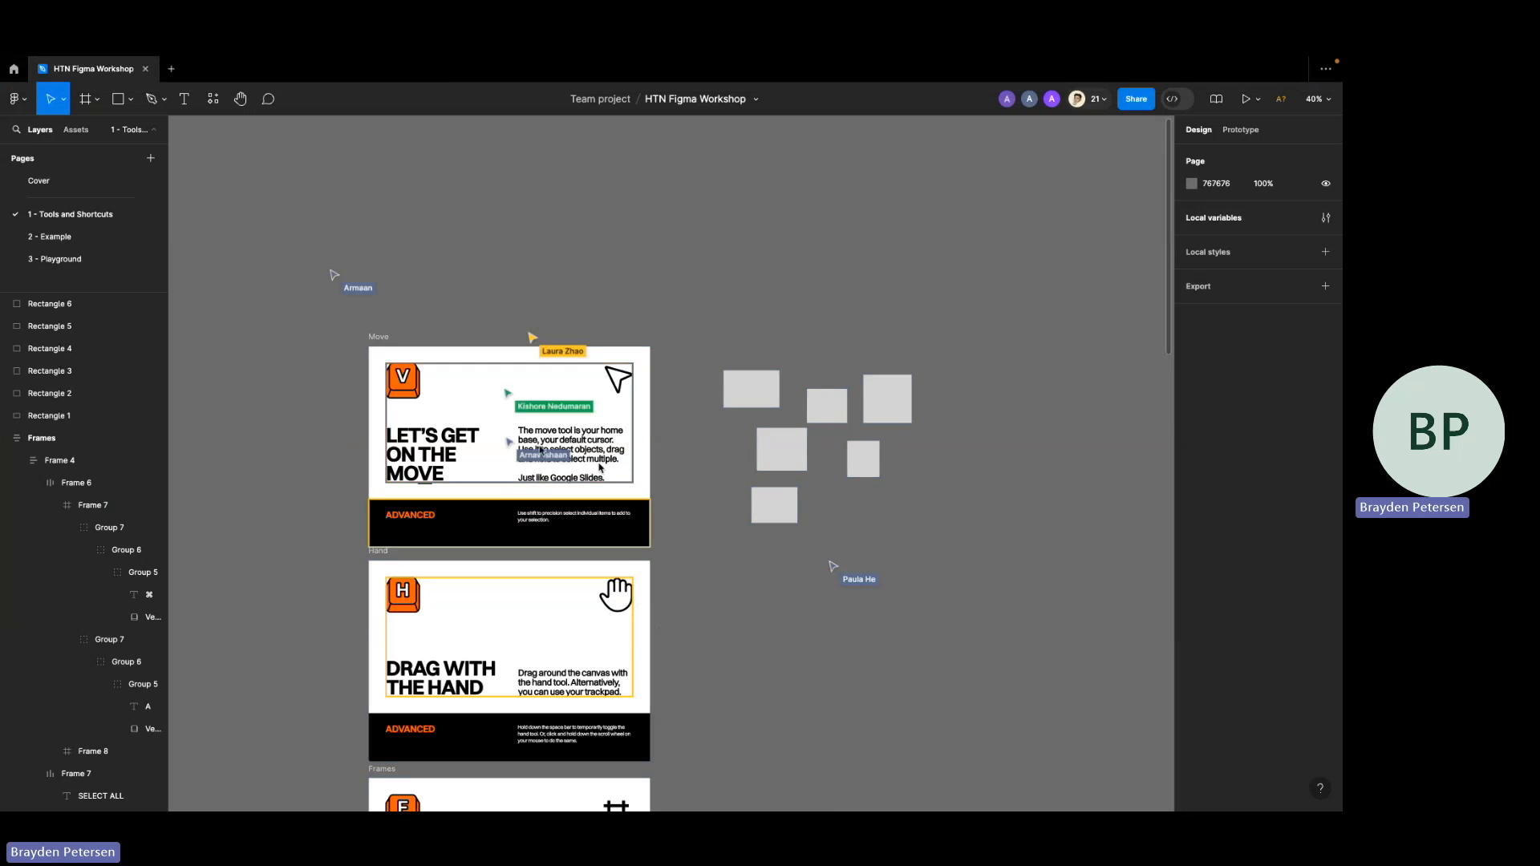
pyautogui.hotkey('ctrl', 'Left')
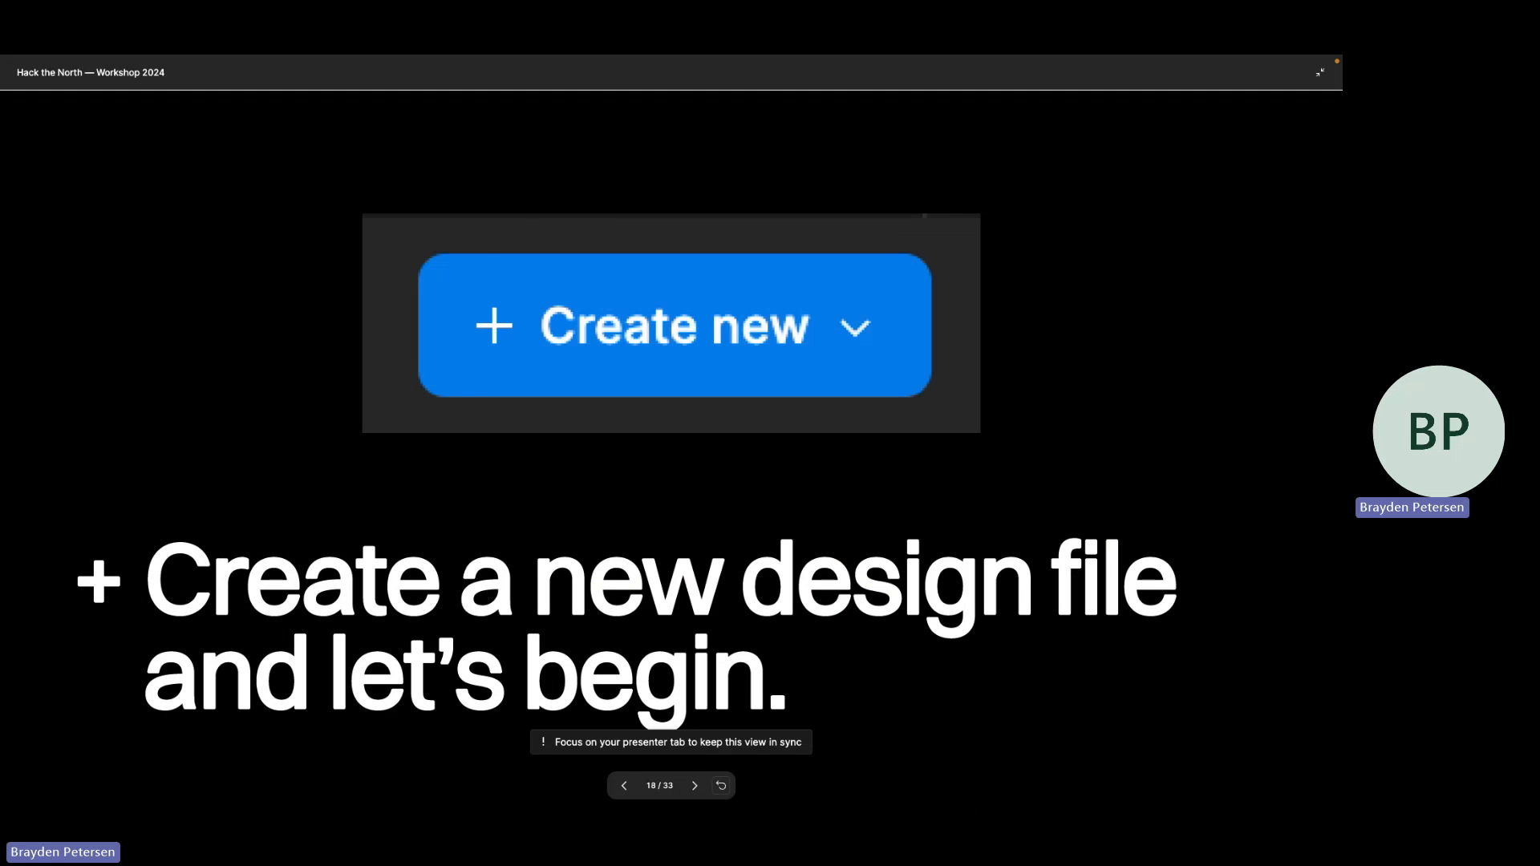
pyautogui.hotkey('ctrl', 'Up')
pyautogui.hotkey('ctrl', 'Up')
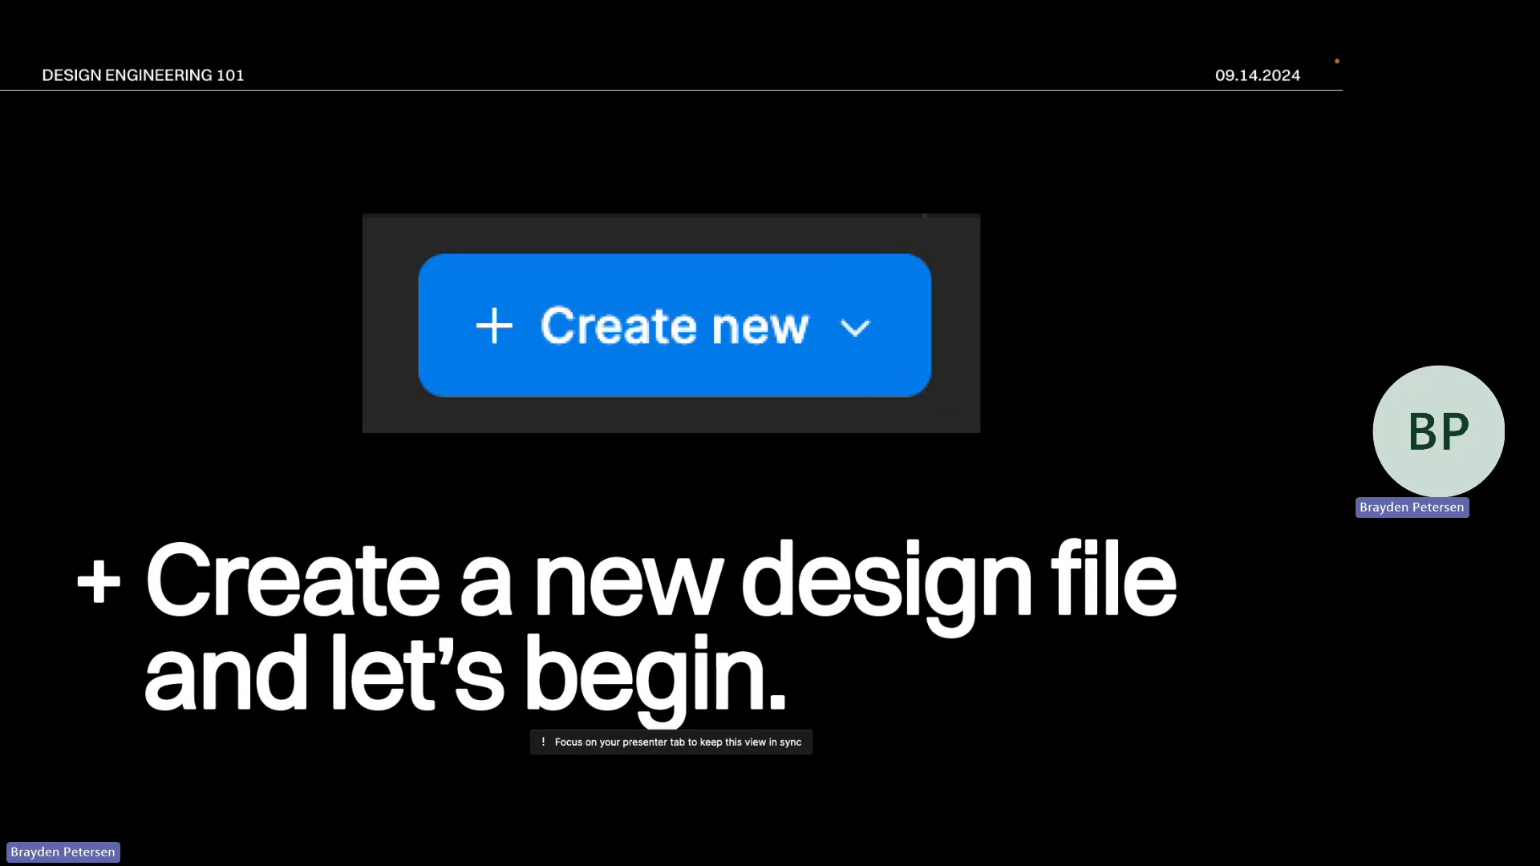
pyautogui.press('Right')
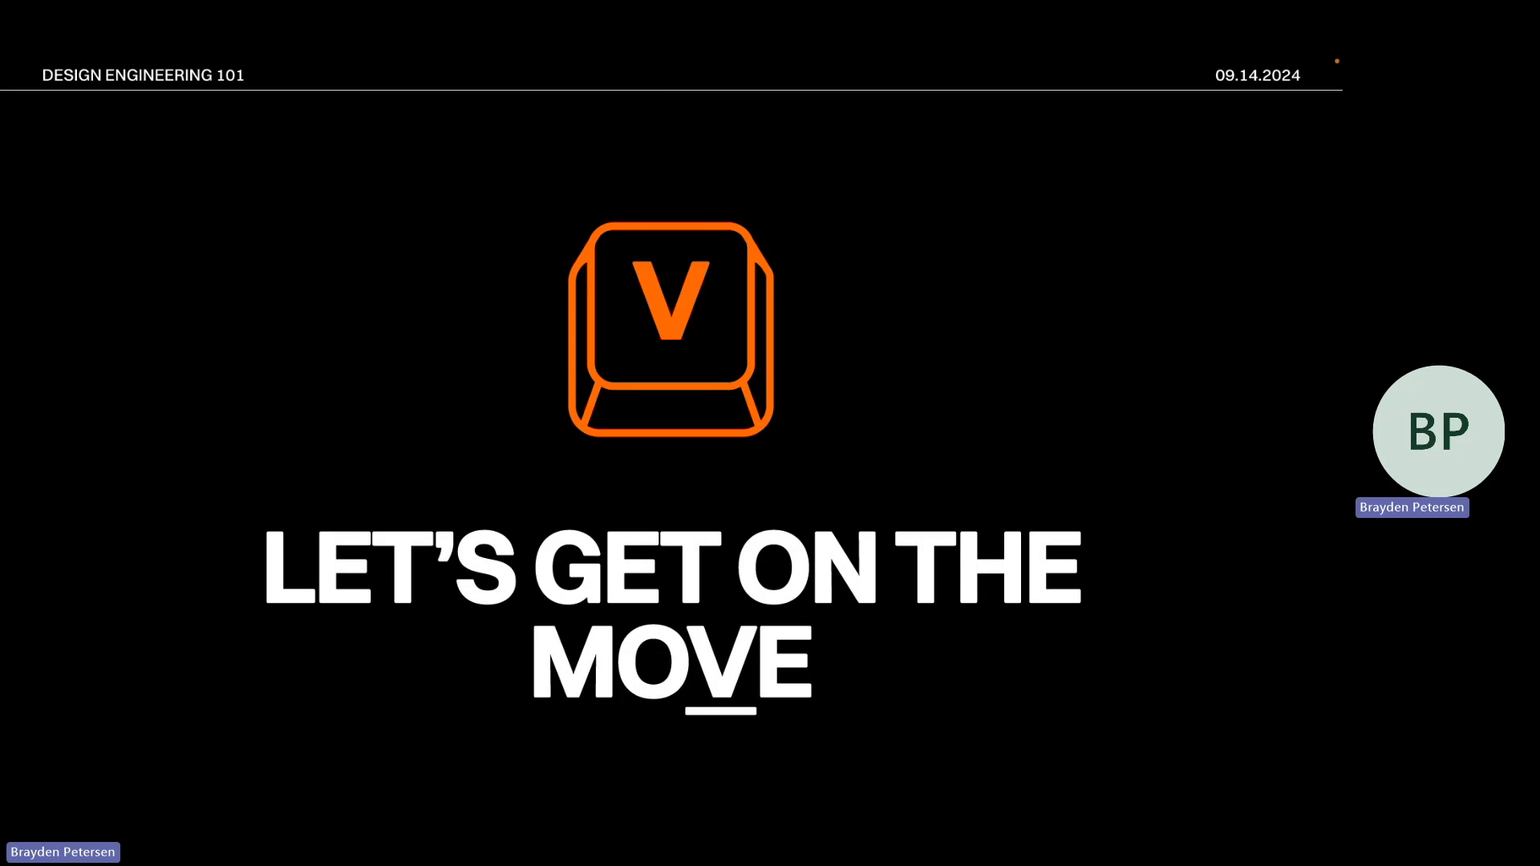
# - Switch back to the Figma design file, select all six grey rectangles beside the Move card, reposition them as a group and deselect them
pyautogui.hotkey('ctrl', 'Right')
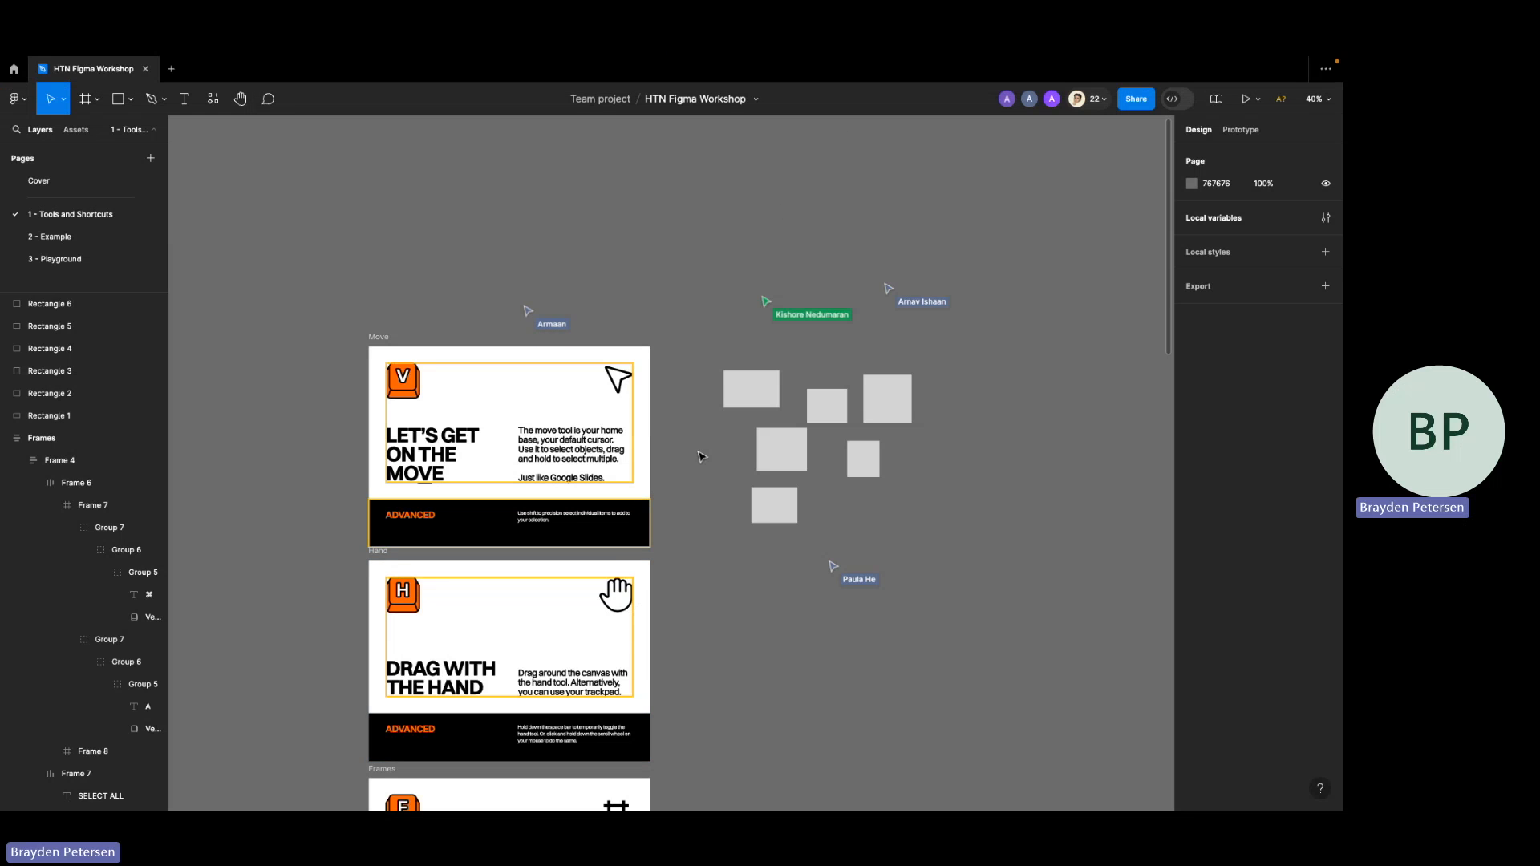
pyautogui.scroll(3, 662, 411)
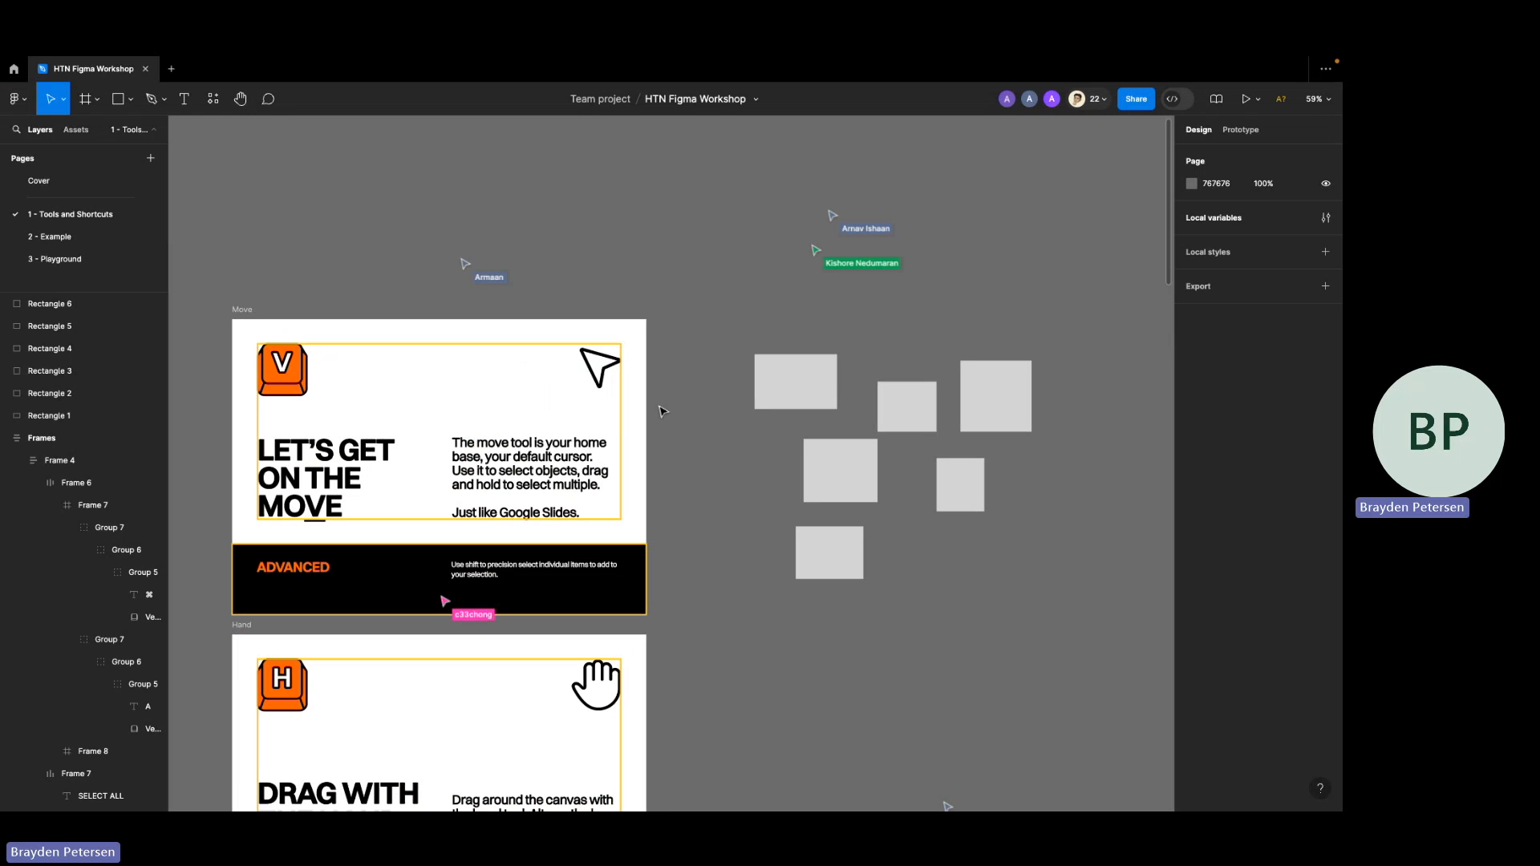
pyautogui.scroll(-2, 662, 411)
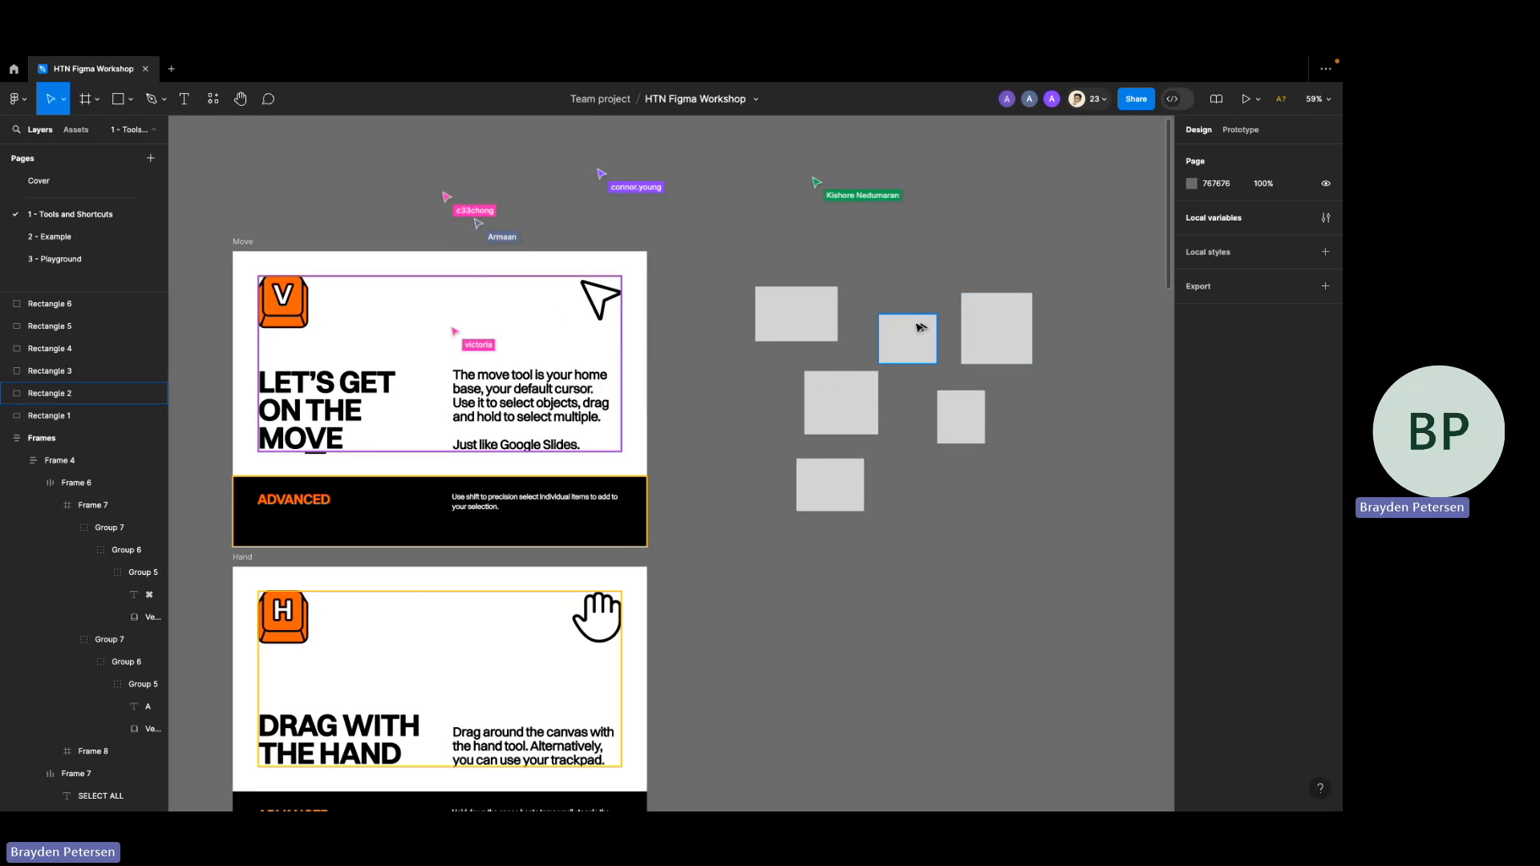
pyautogui.moveTo(716, 247); pyautogui.dragTo(1098, 548)
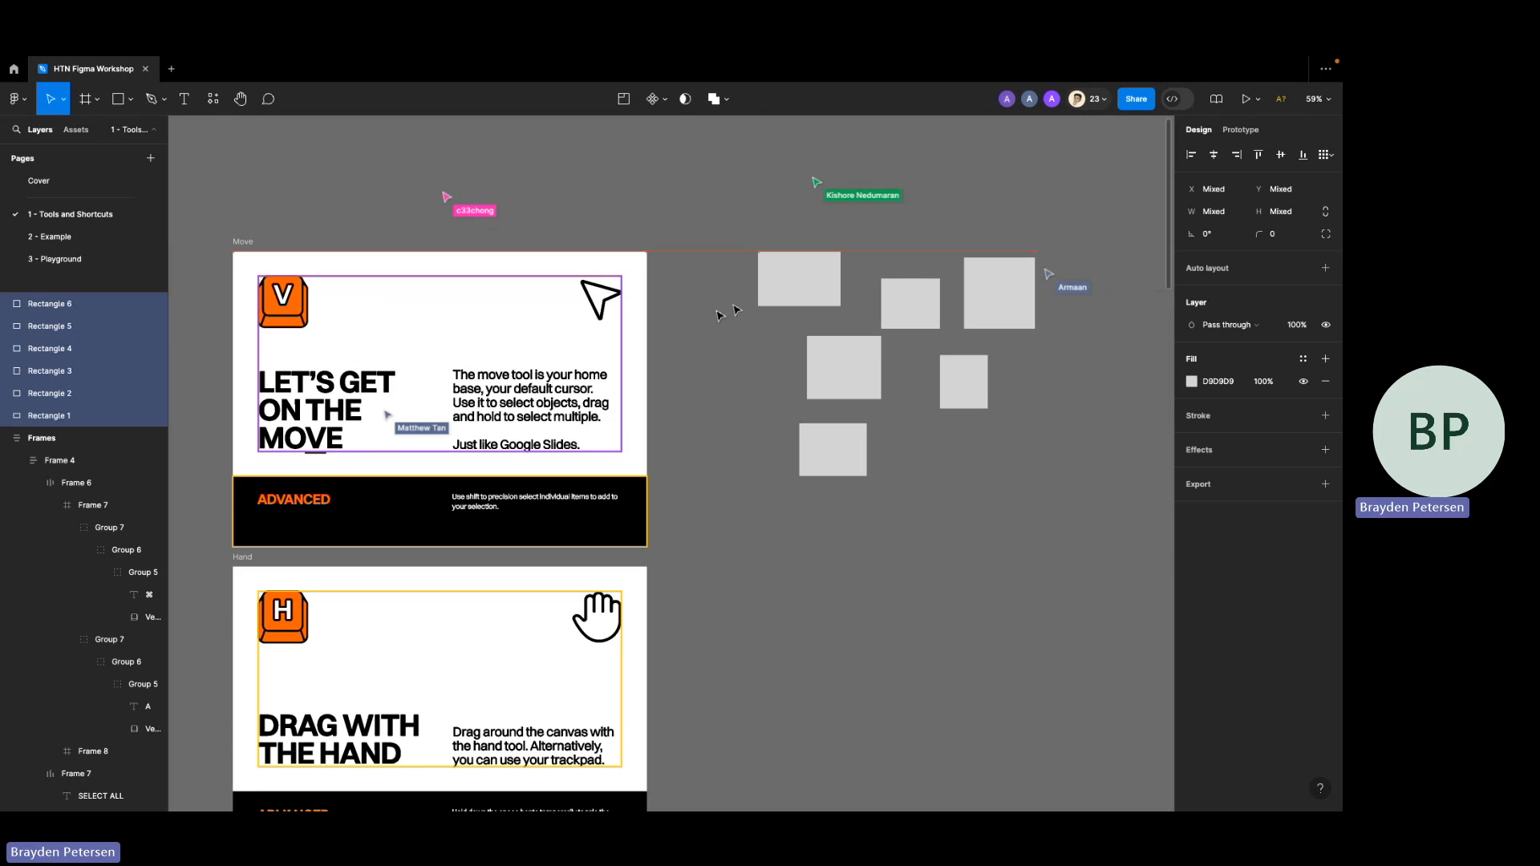
pyautogui.click(735, 197)
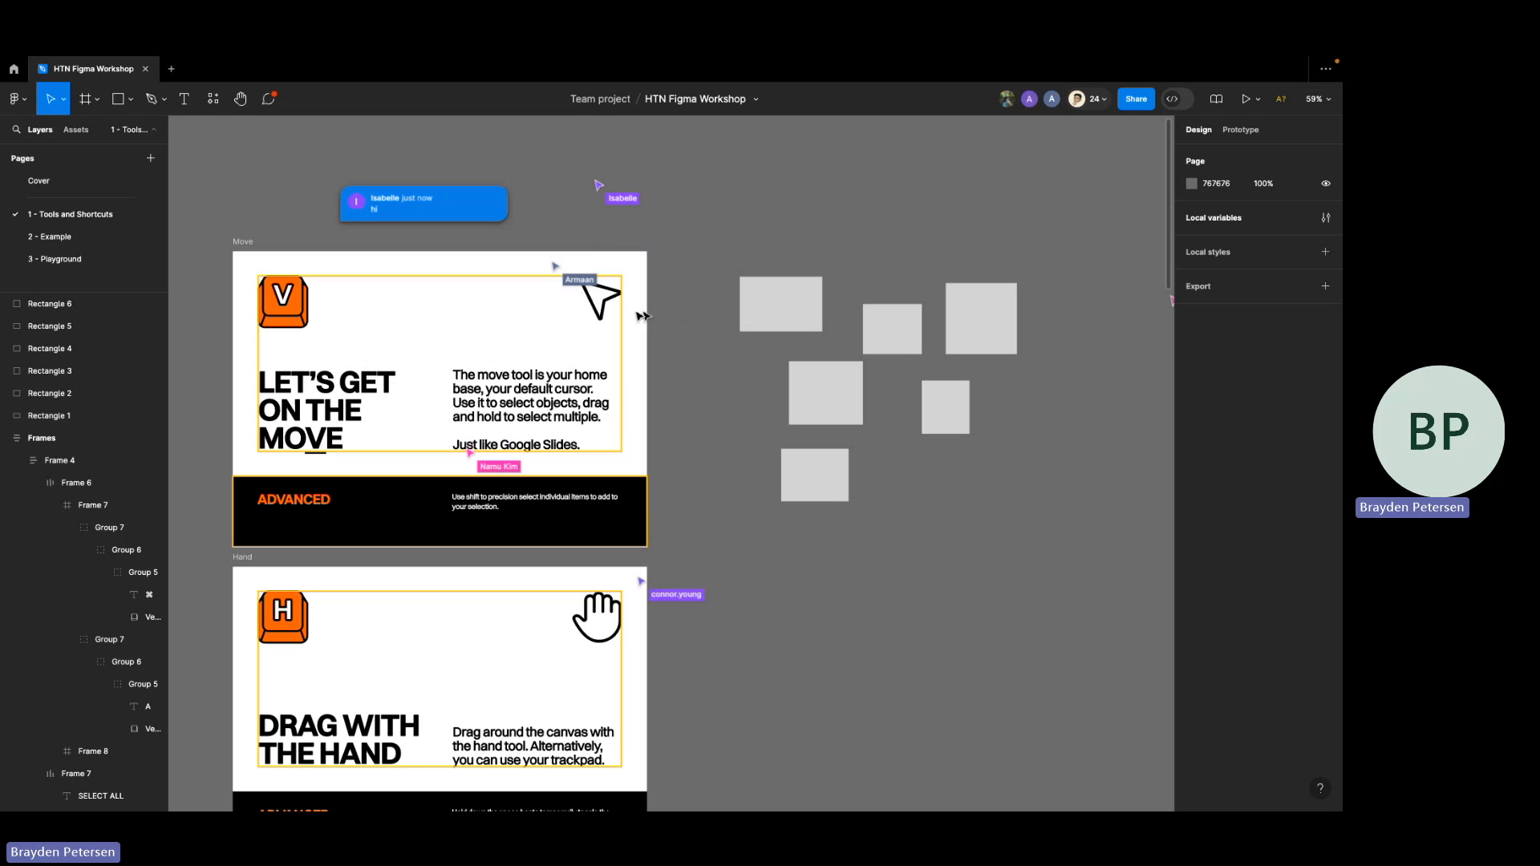
# - Open the "hi" comment above the Move card and resolve it
pyautogui.click(399, 208)
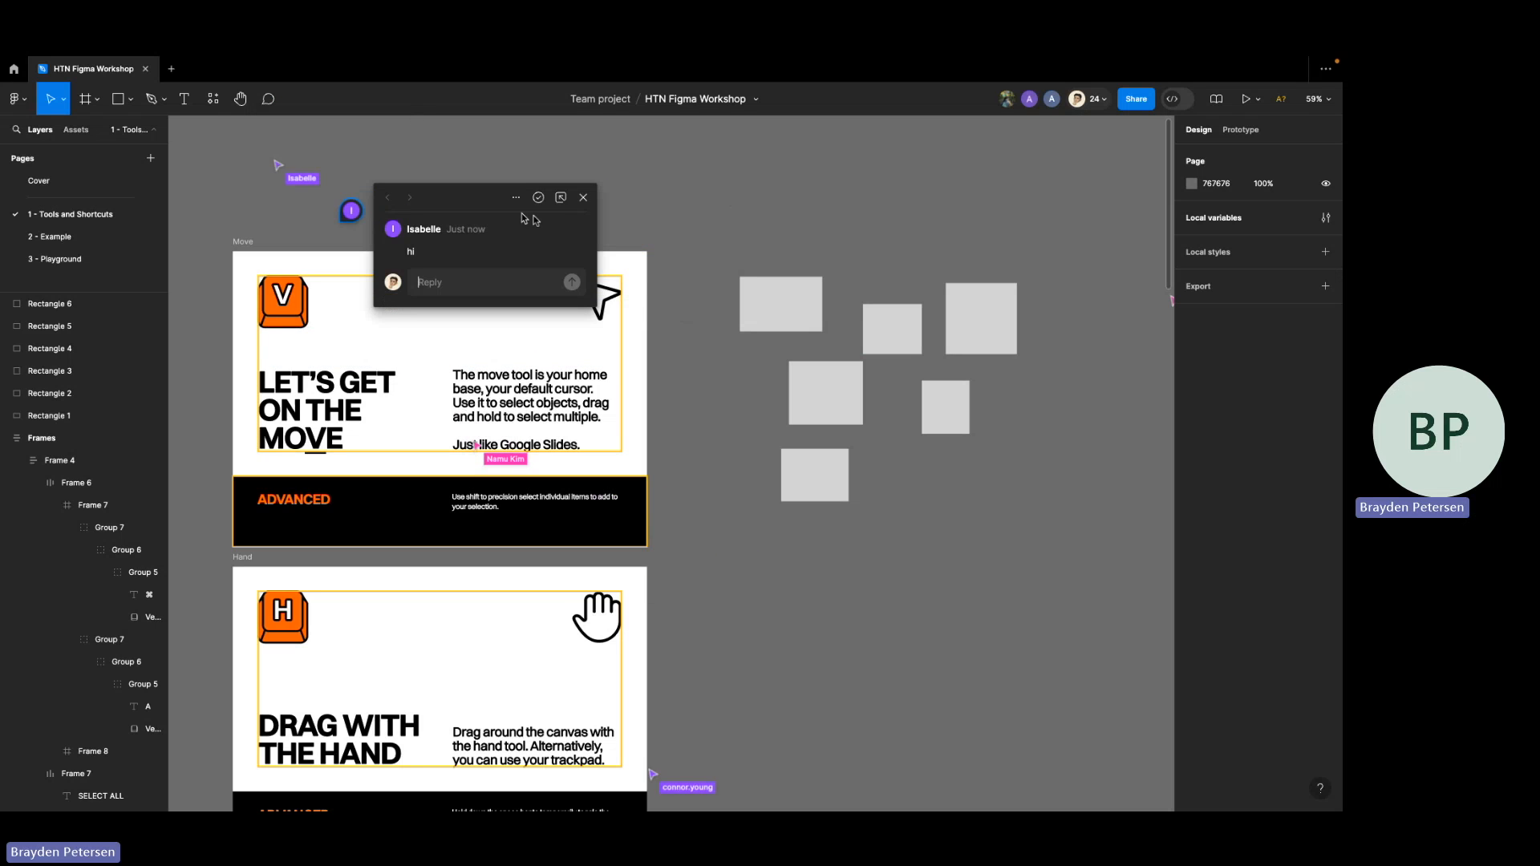
pyautogui.click(540, 198)
# - Zoom in on the Hand card and look around the canvas beside it
pyautogui.scroll(-5, 630, 616)
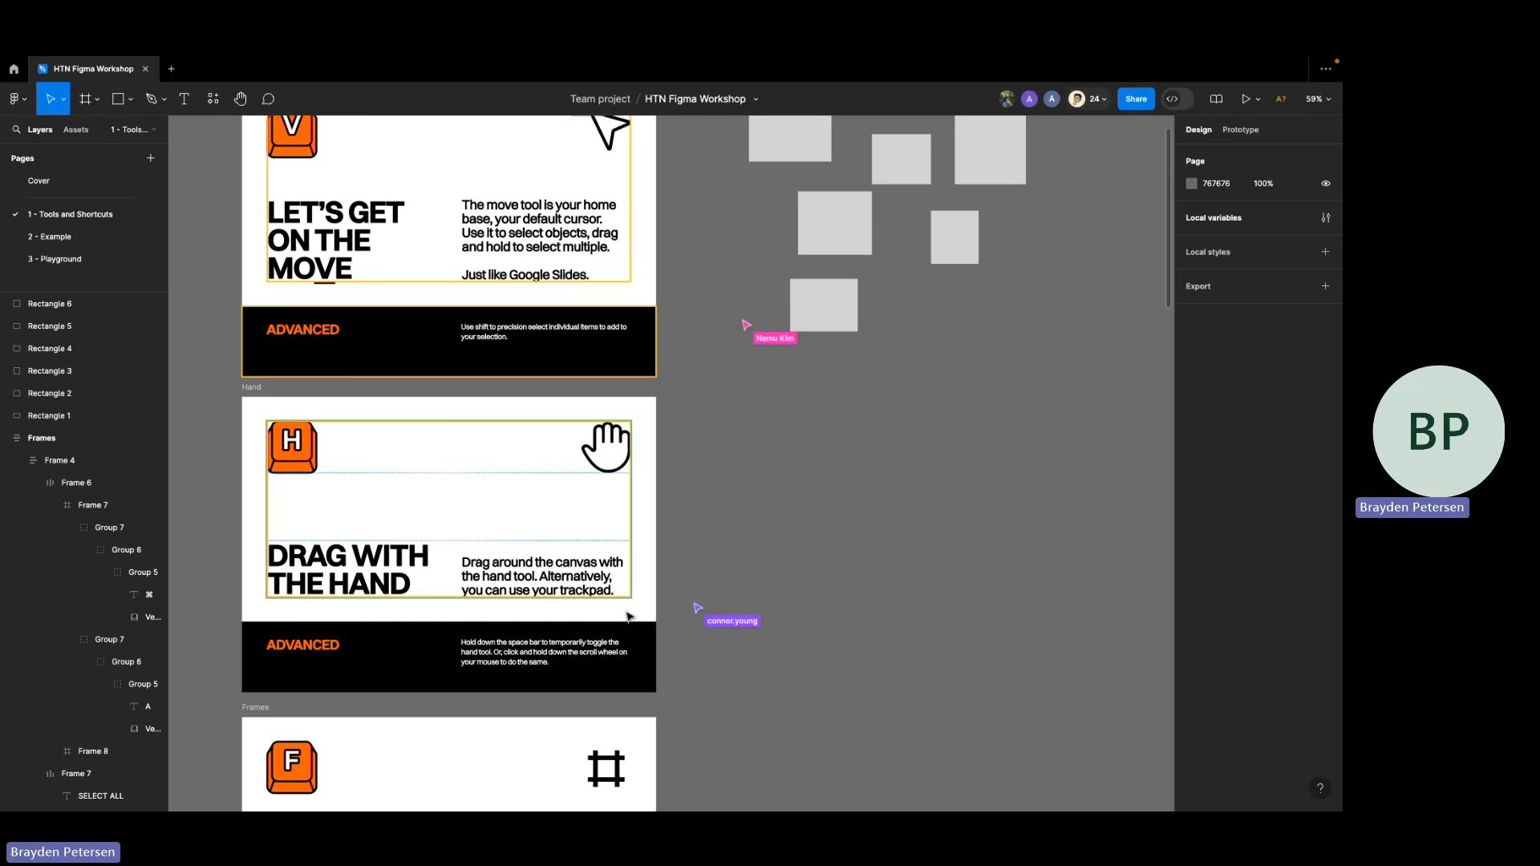
pyautogui.scroll(3, 749, 426)
pyautogui.hscroll(-3, 749, 426)
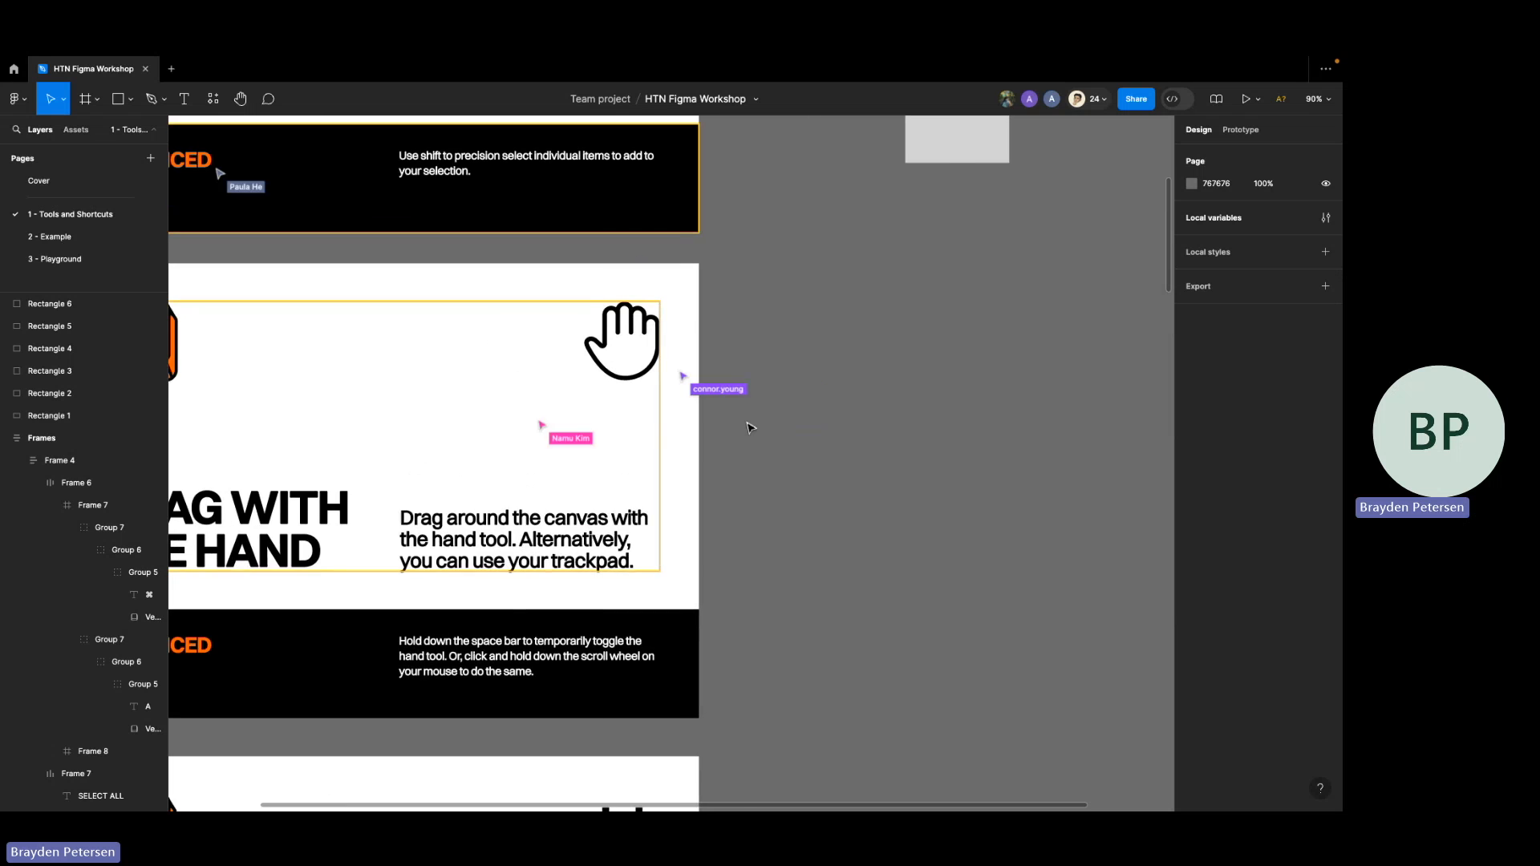
pyautogui.hscroll(-2, 749, 426)
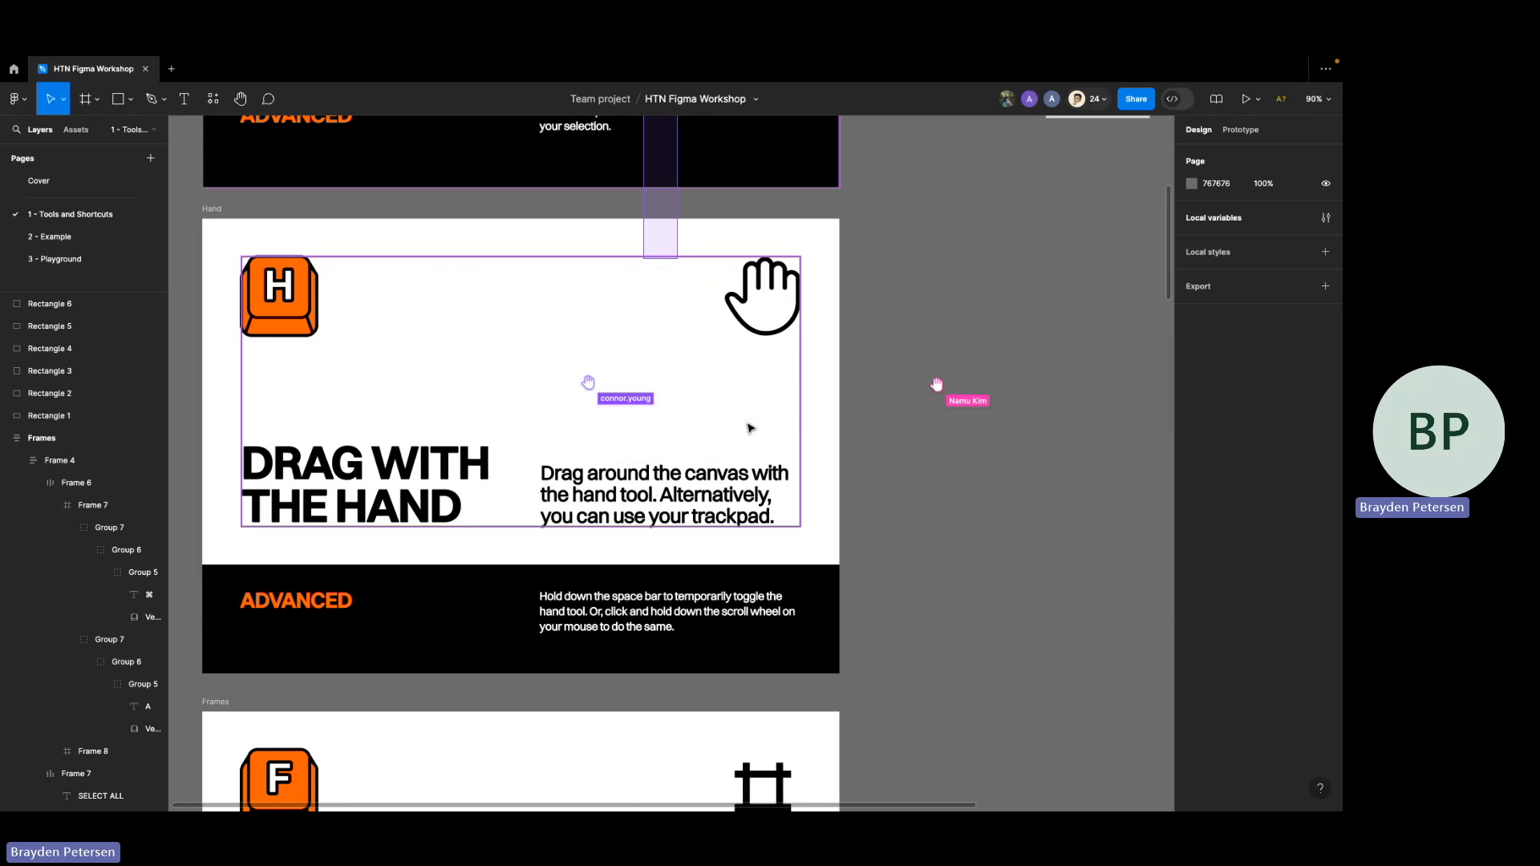
pyautogui.hscroll(1, 751, 429)
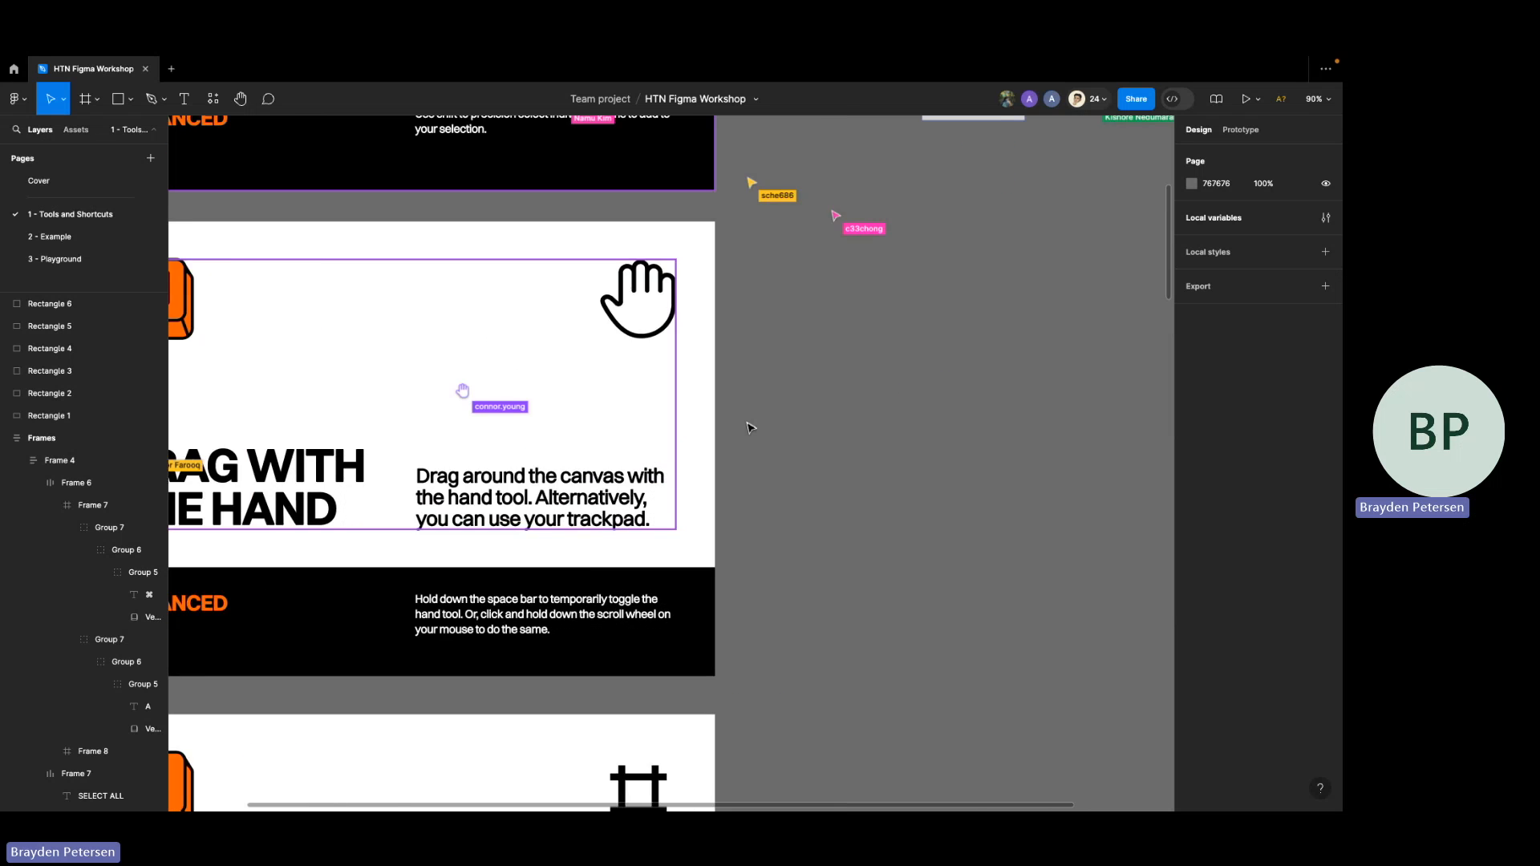
pyautogui.hscroll(-5, 751, 428)
pyautogui.scroll(-1, 751, 429)
pyautogui.hscroll(3, 750, 426)
pyautogui.scroll(1, 750, 426)
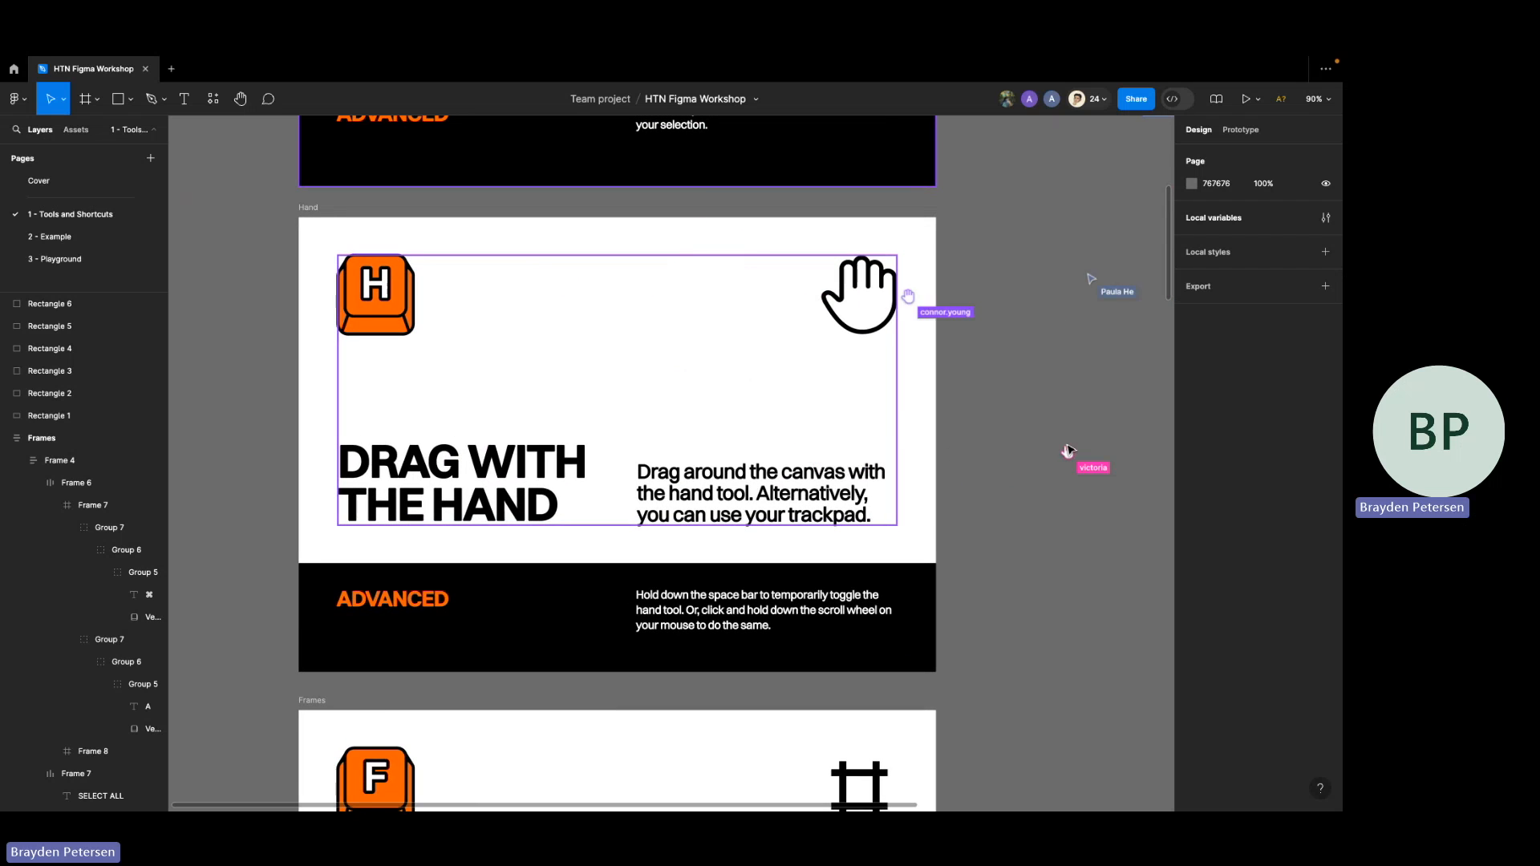
# - Pan the canvas around the Hand card with the Hand tool, return to the Move tool and pan once more with the temporary hand
pyautogui.press('h')
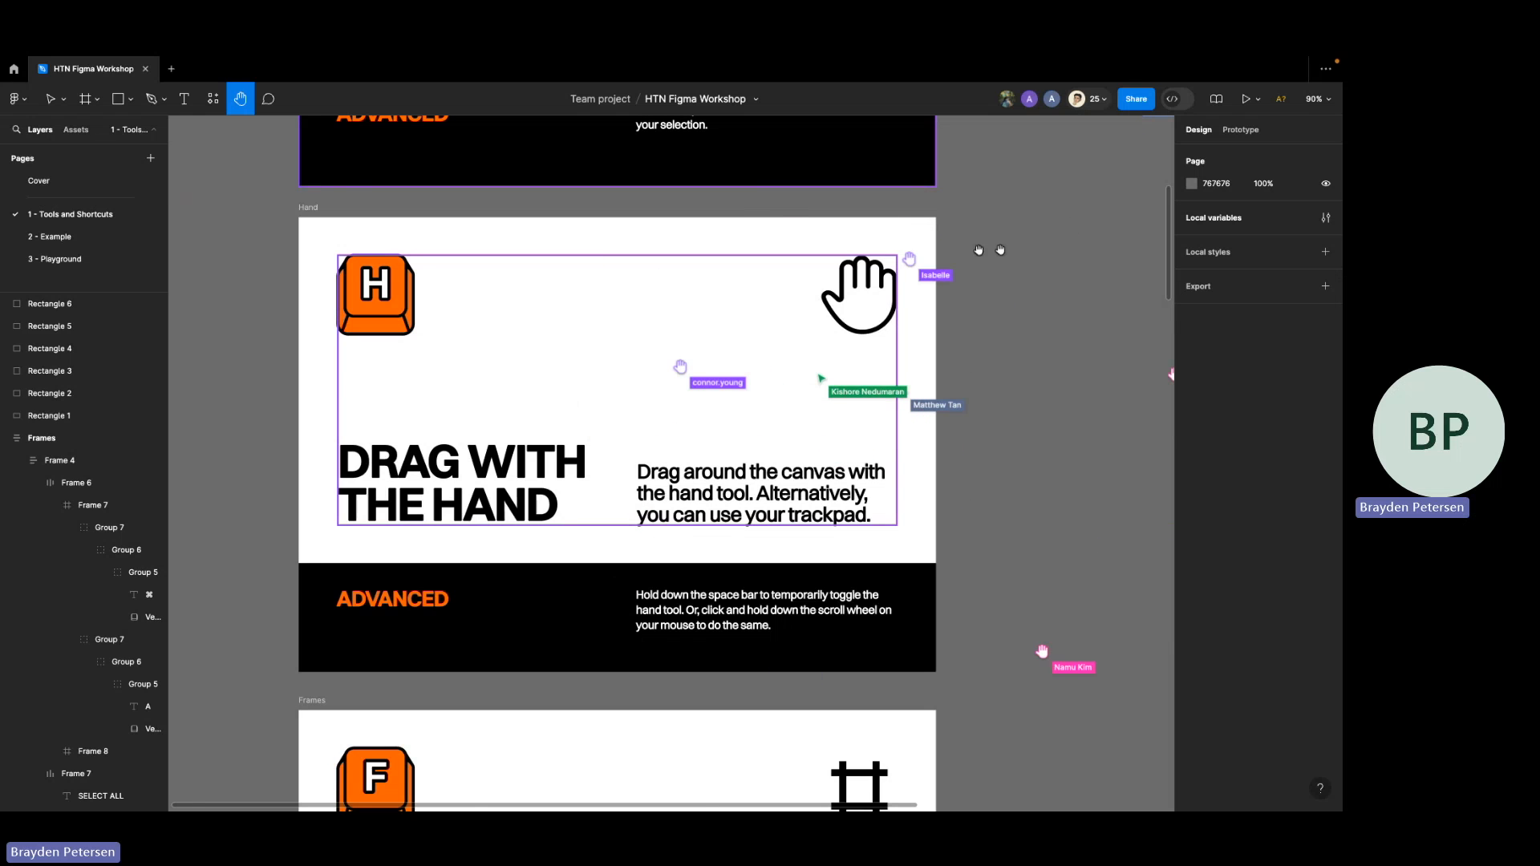
pyautogui.moveTo(1080, 368); pyautogui.dragTo(976, 327)
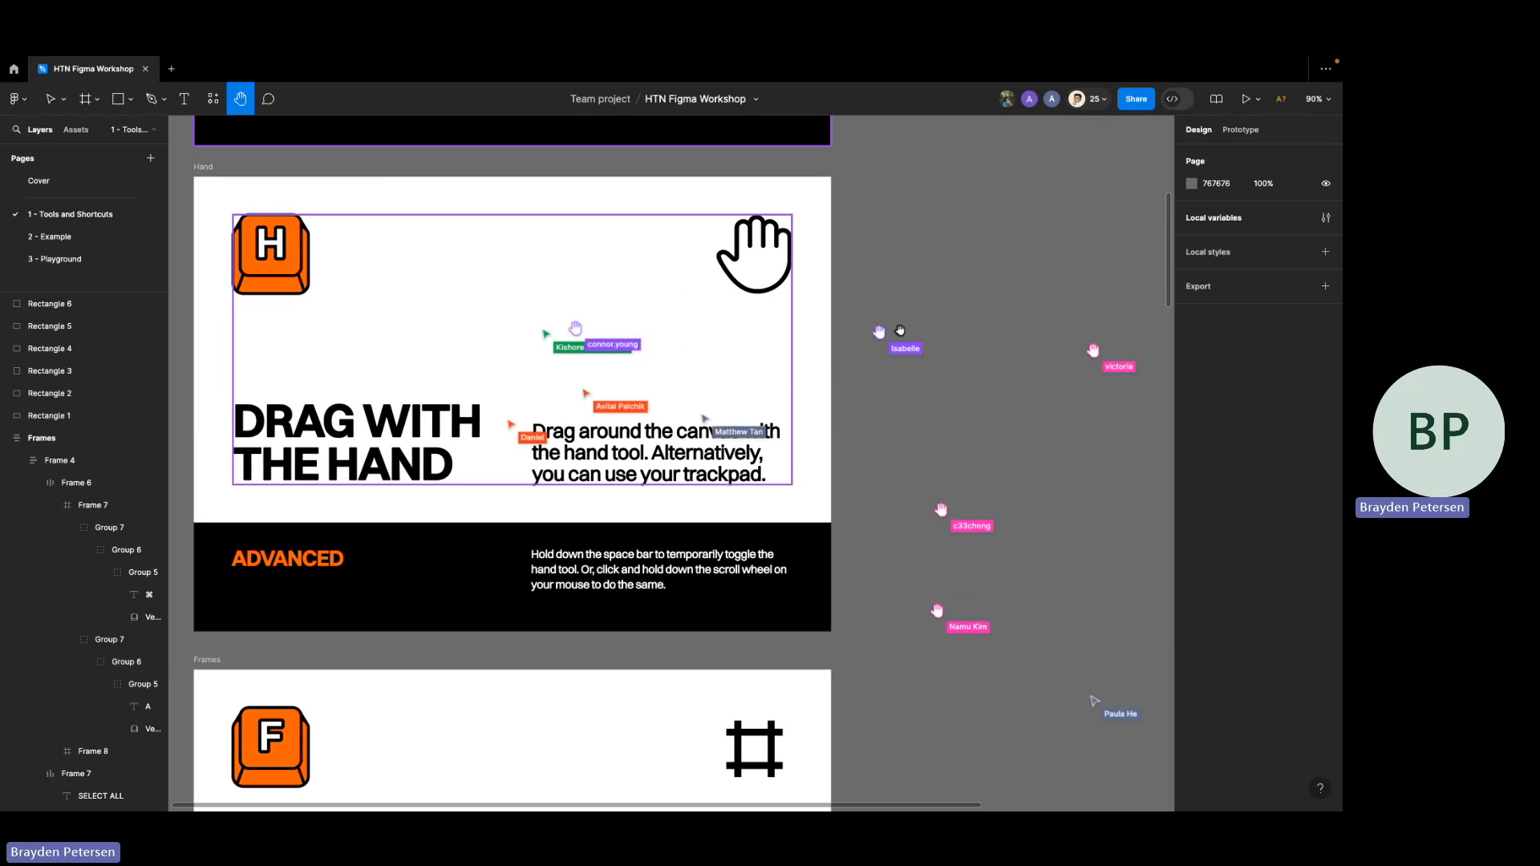
pyautogui.press('v')
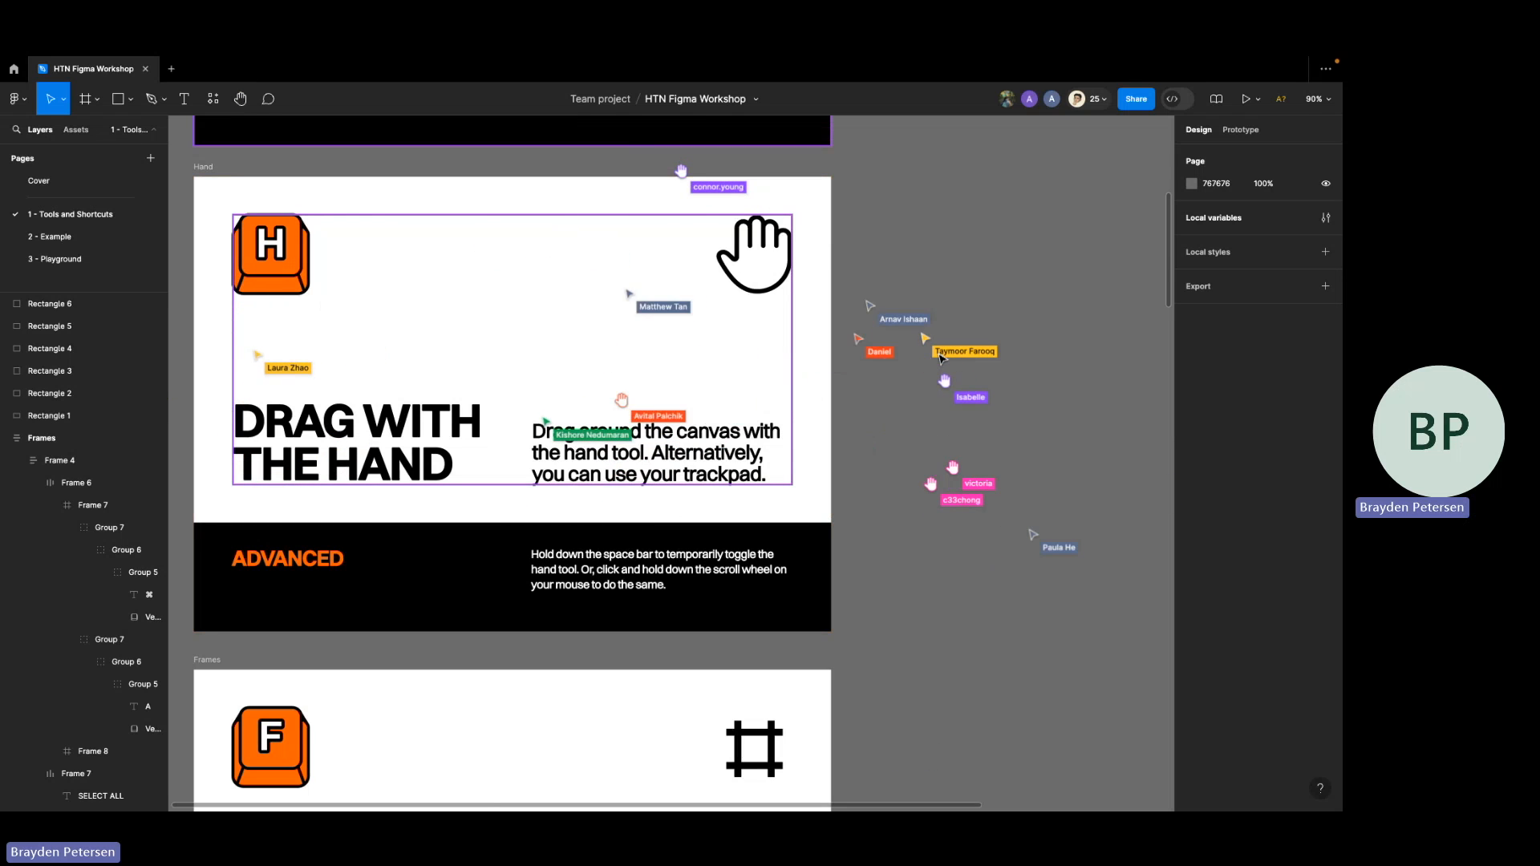
pyautogui.moveTo(1033, 292); pyautogui.dragTo(1008, 322)
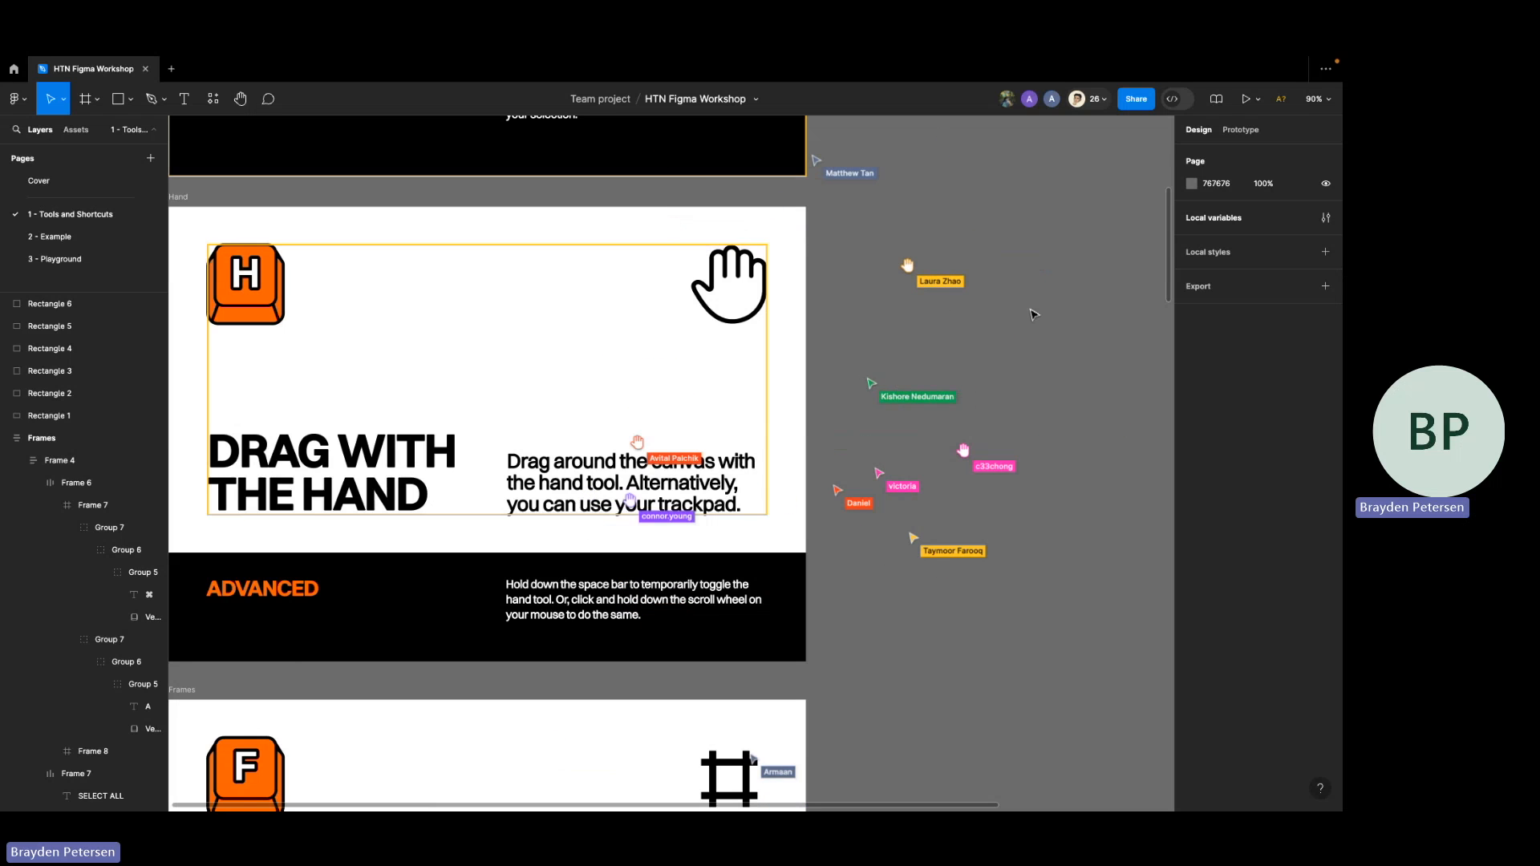
# - Draw a frame of about 469 × 347 in the empty canvas beside the Create Frames card
pyautogui.moveTo(1053, 286); pyautogui.dragTo(1188, 264)
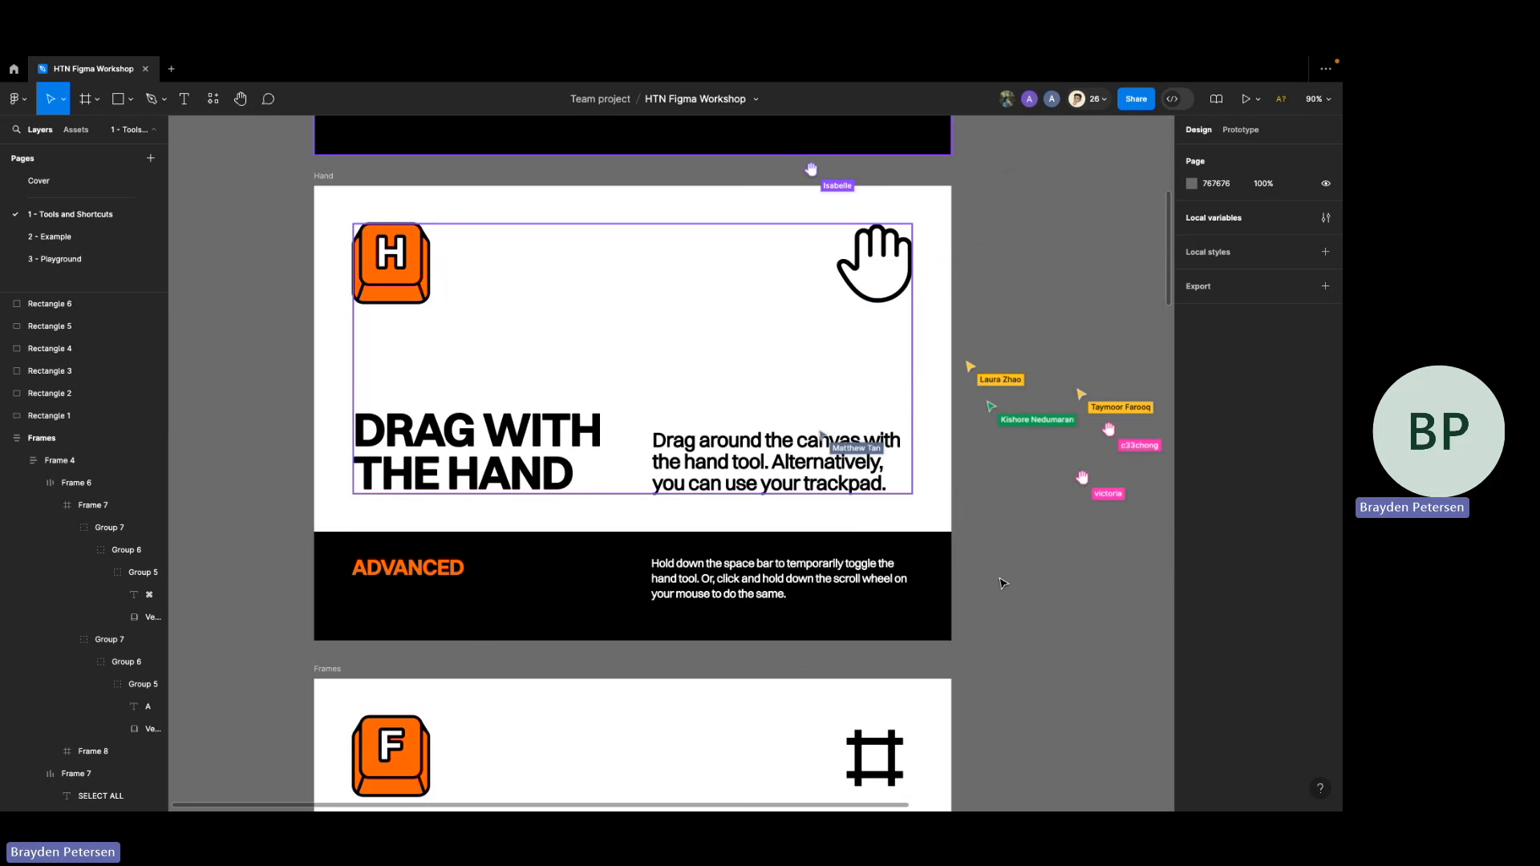
pyautogui.scroll(-5, 1002, 584)
pyautogui.hscroll(2, 1002, 584)
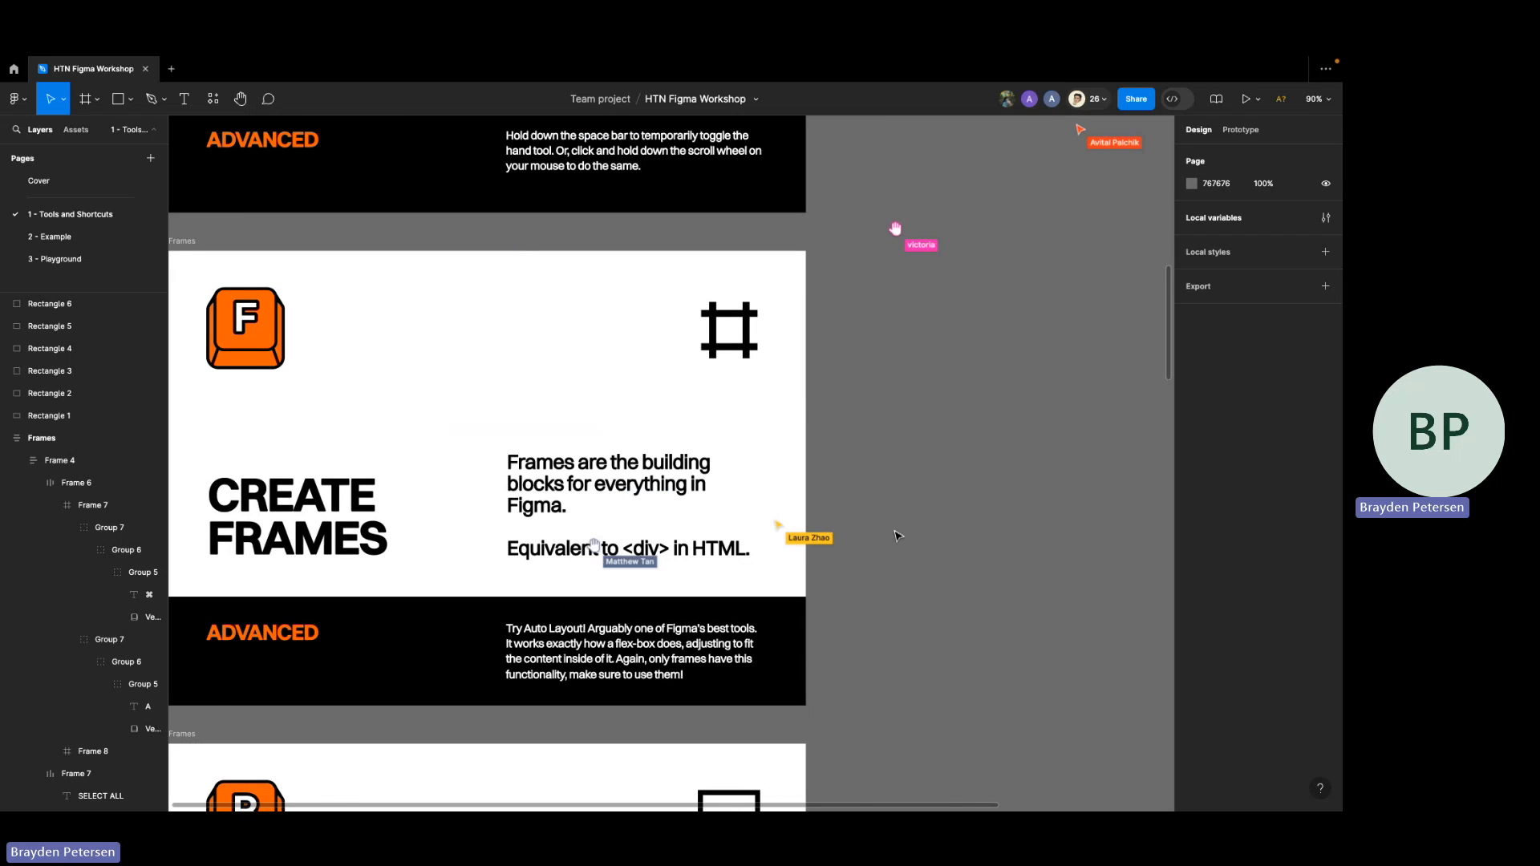
pyautogui.hscroll(-2, 898, 536)
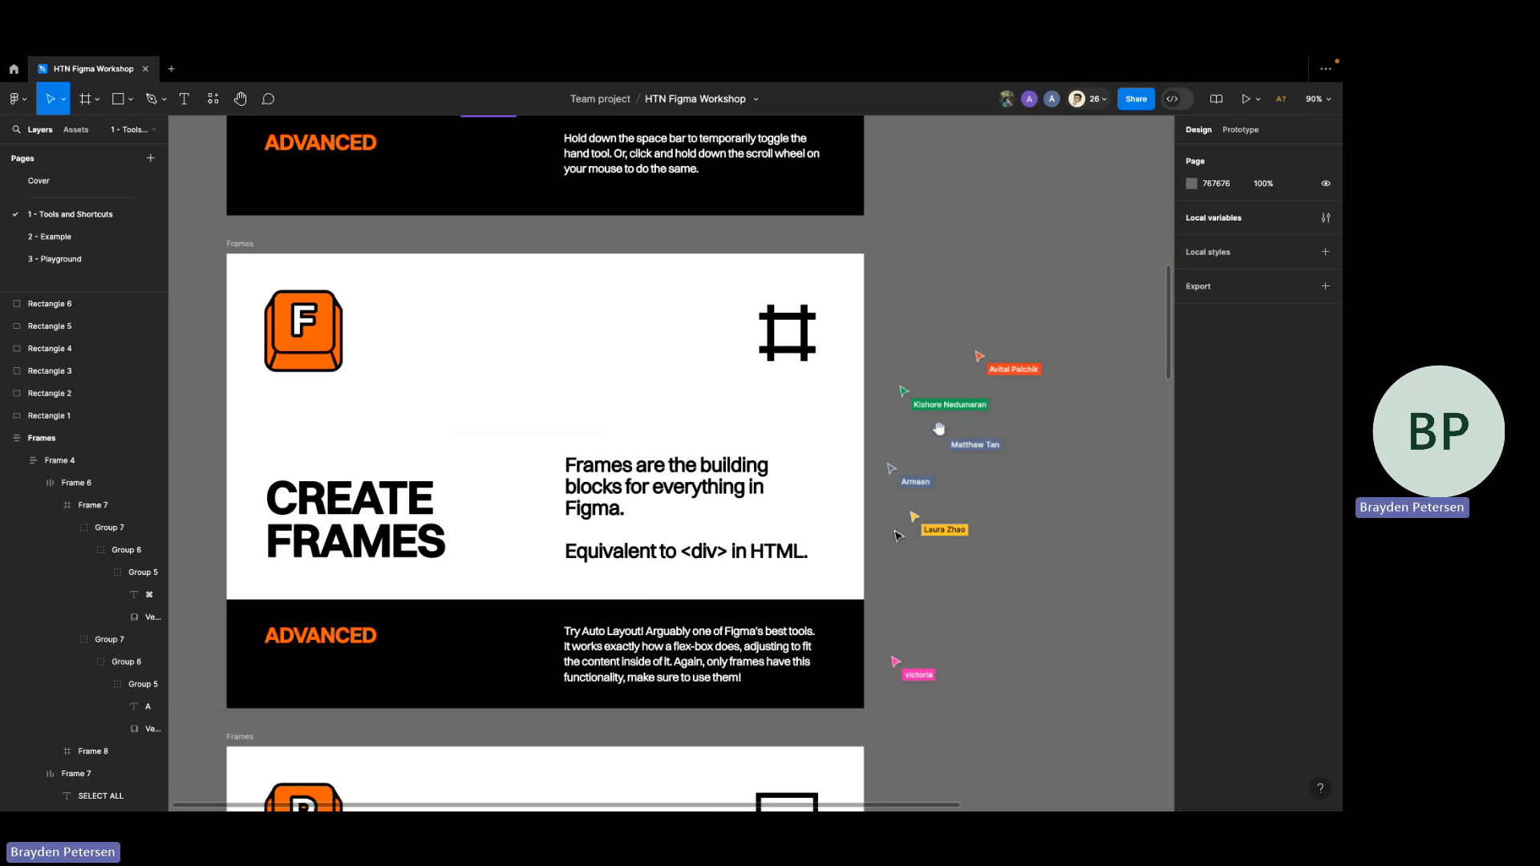
pyautogui.hscroll(4, 990, 439)
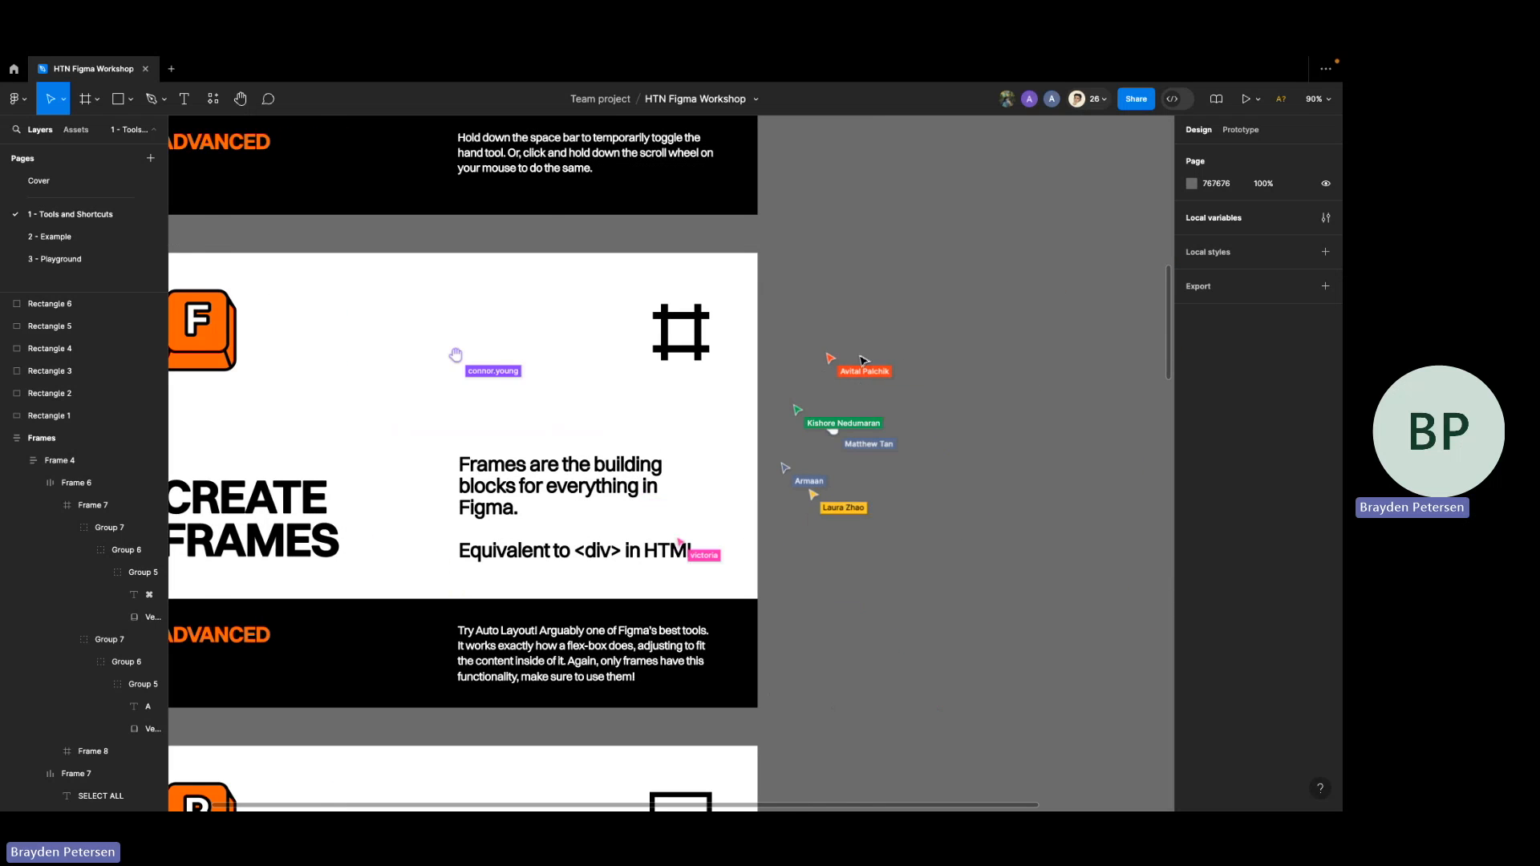
pyautogui.hscroll(-3, 985, 401)
pyautogui.press('f')
pyautogui.hscroll(4, 977, 326)
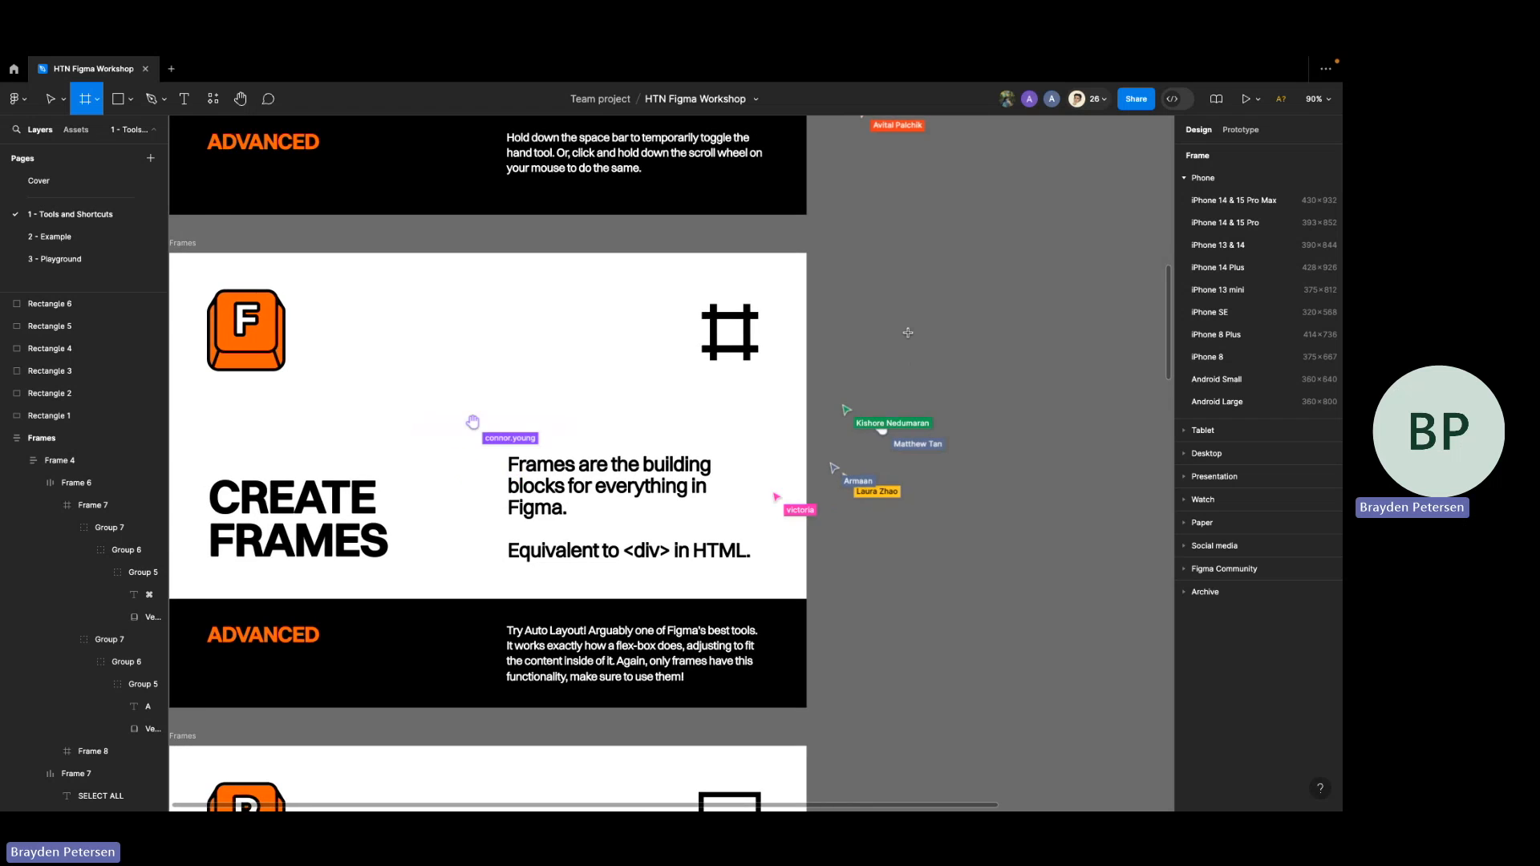
pyautogui.scroll(-5, 907, 333)
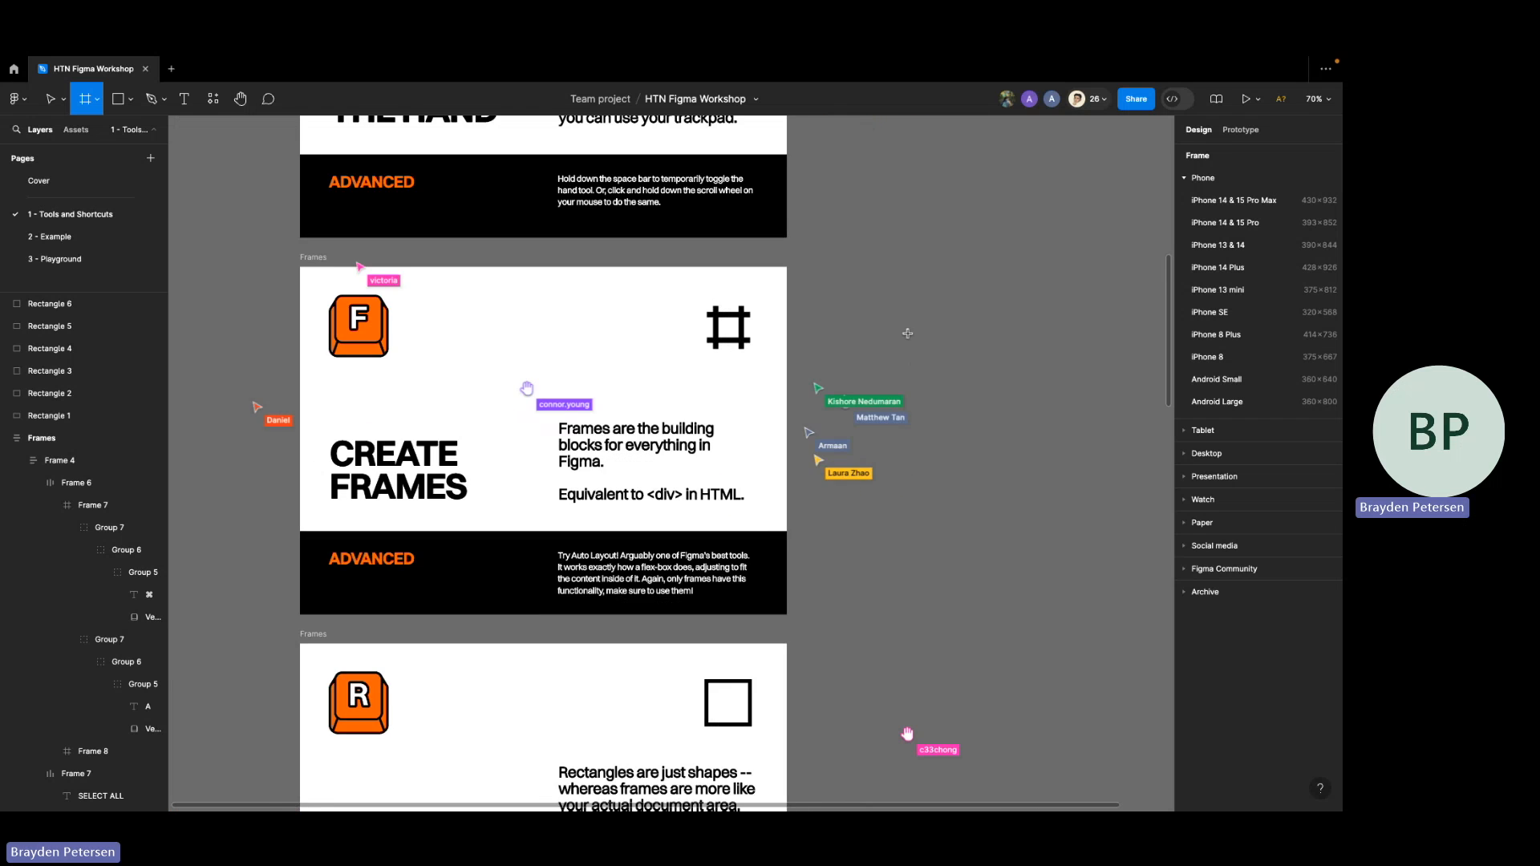
pyautogui.moveTo(854, 322); pyautogui.dragTo(1077, 488)
# - Reposition the new frame at about X 675, Y 1182 beside the Create Frames card and deselect it
pyautogui.moveTo(875, 393); pyautogui.dragTo(897, 354)
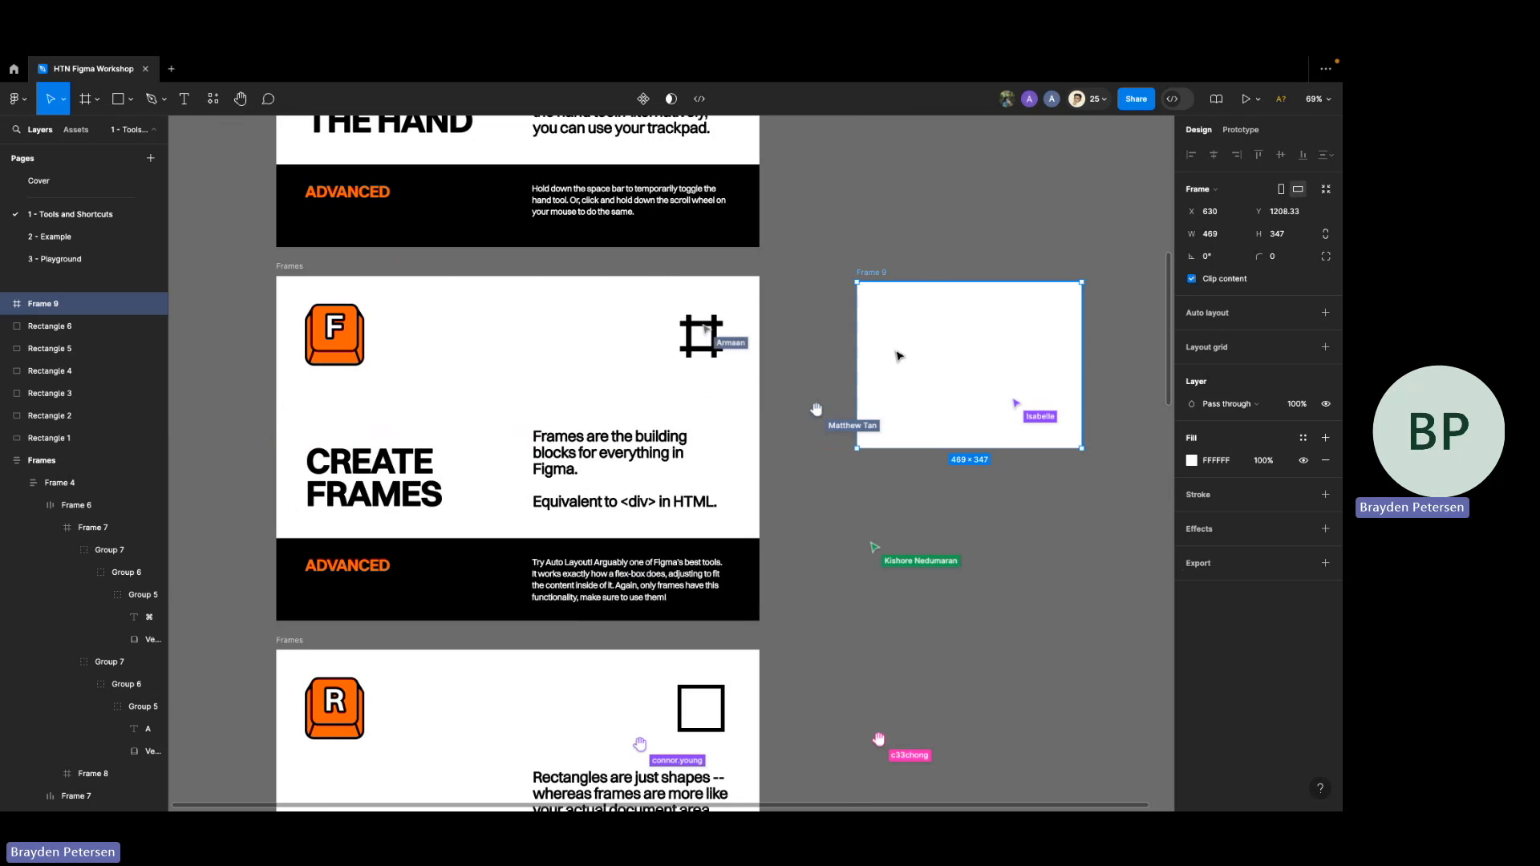
pyautogui.moveTo(992, 399); pyautogui.dragTo(1014, 386)
pyautogui.click(1068, 218)
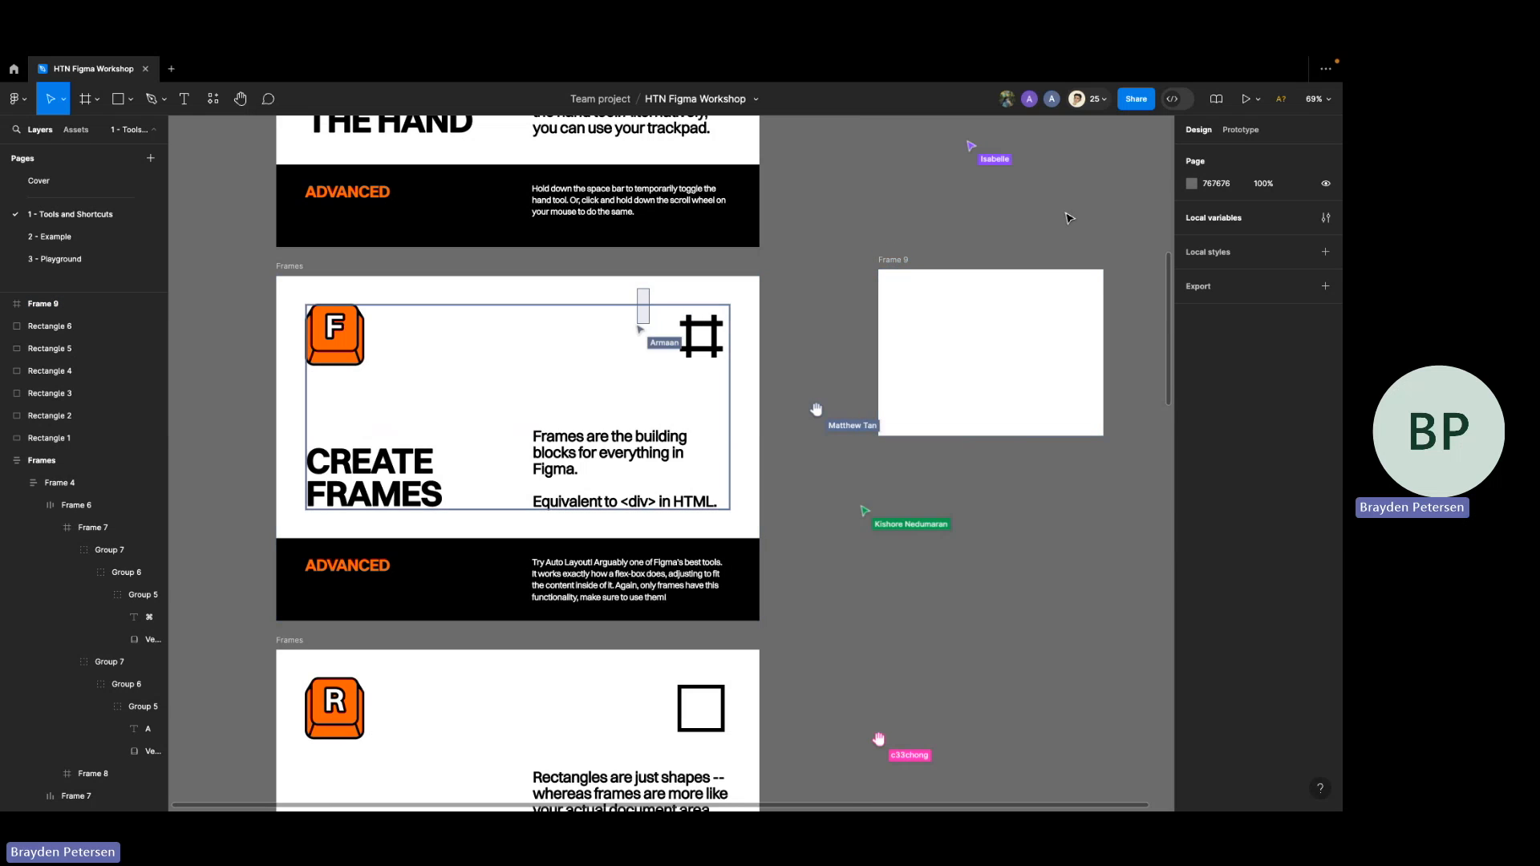
pyautogui.click(929, 327)
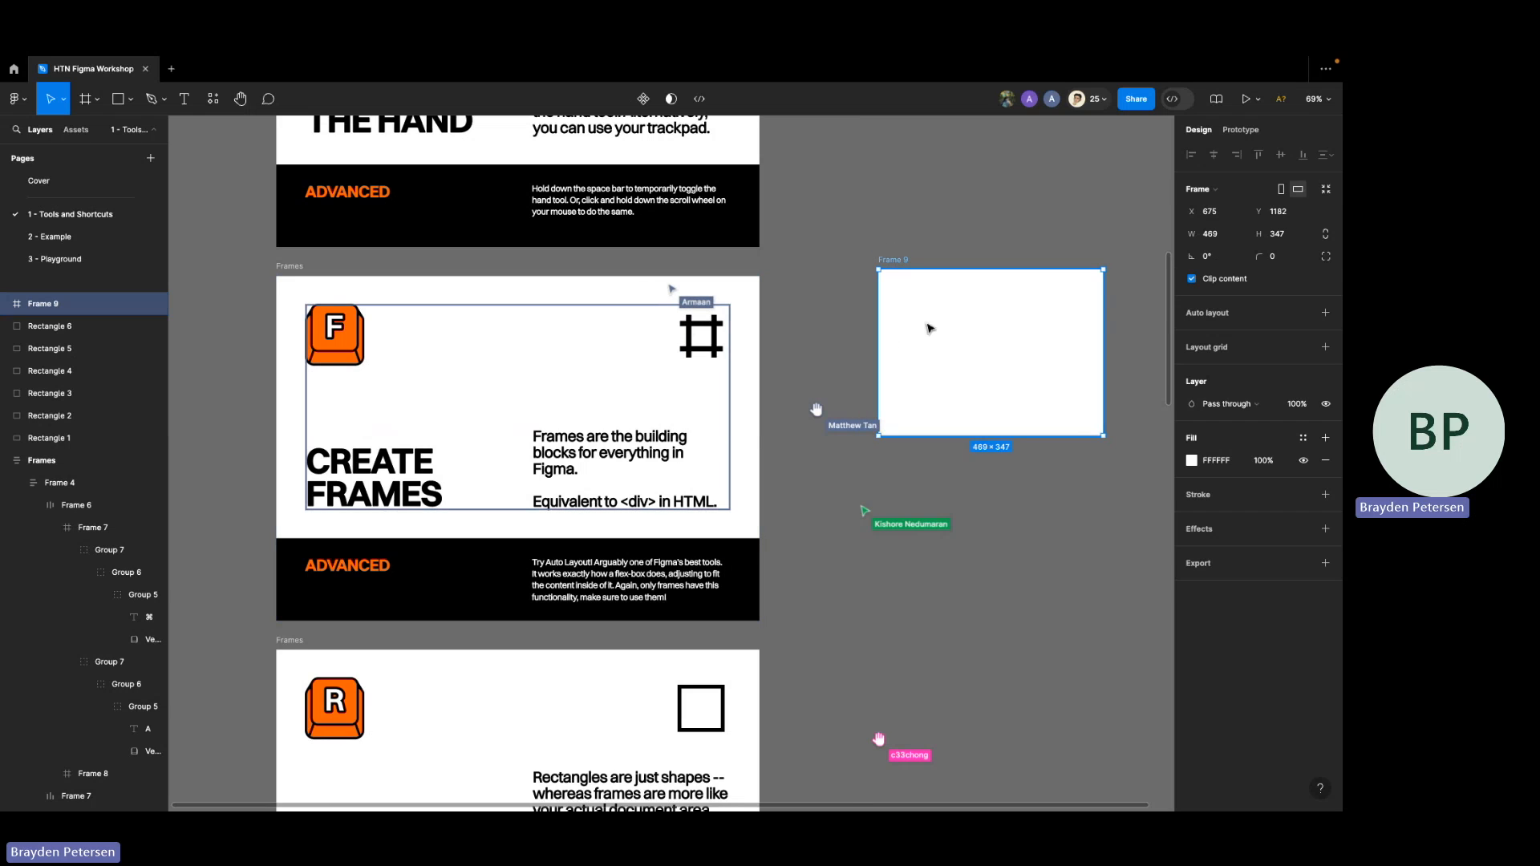
pyautogui.click(796, 253)
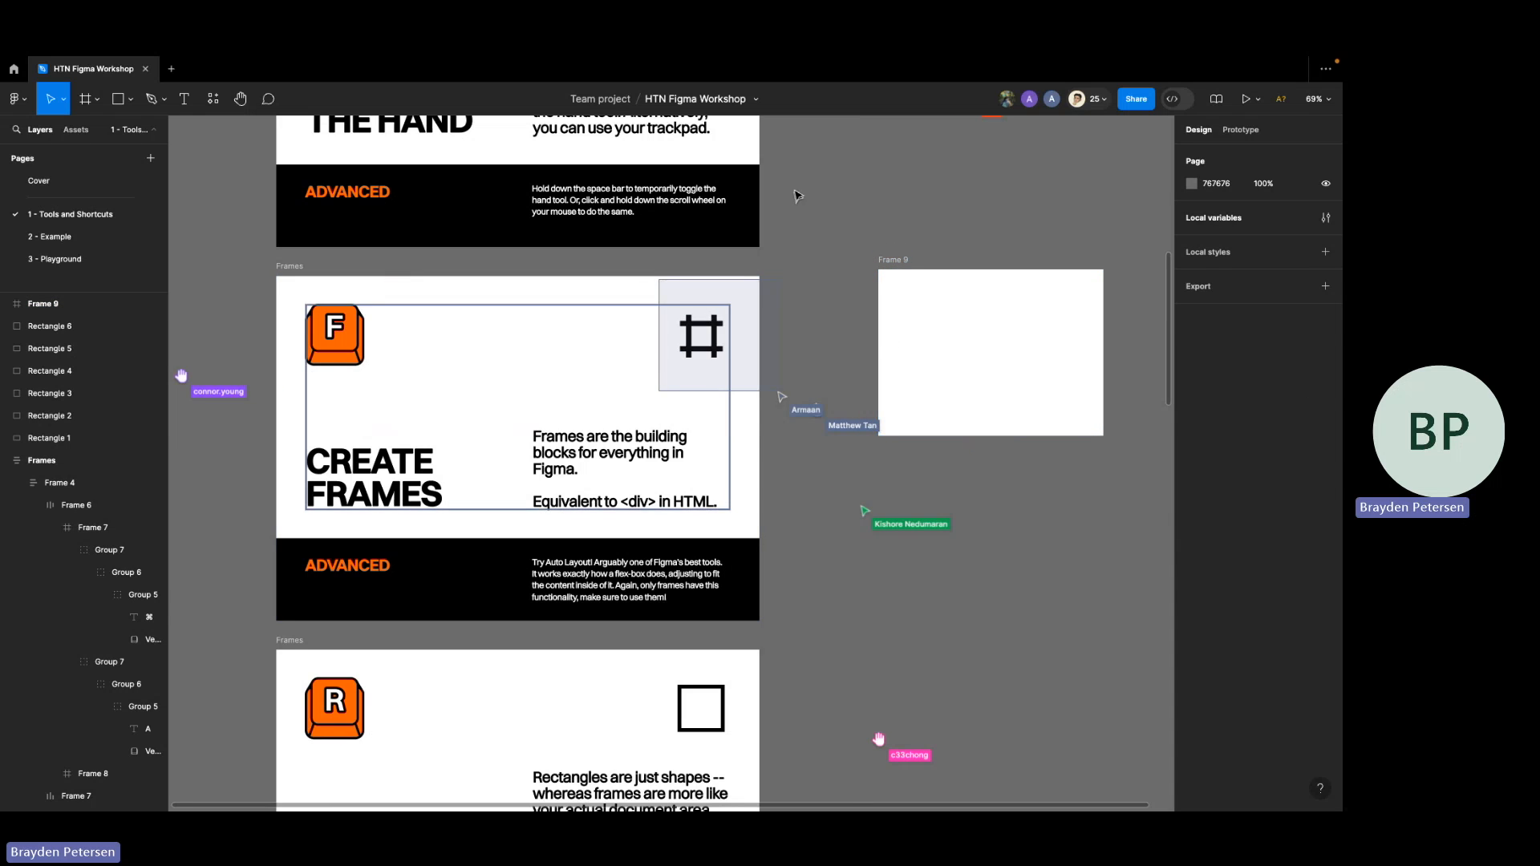
# - Look through the file options for the HTN Figma Workshop file, including Duplicate, without choosing any
pyautogui.click(733, 99)
pyautogui.click(741, 101)
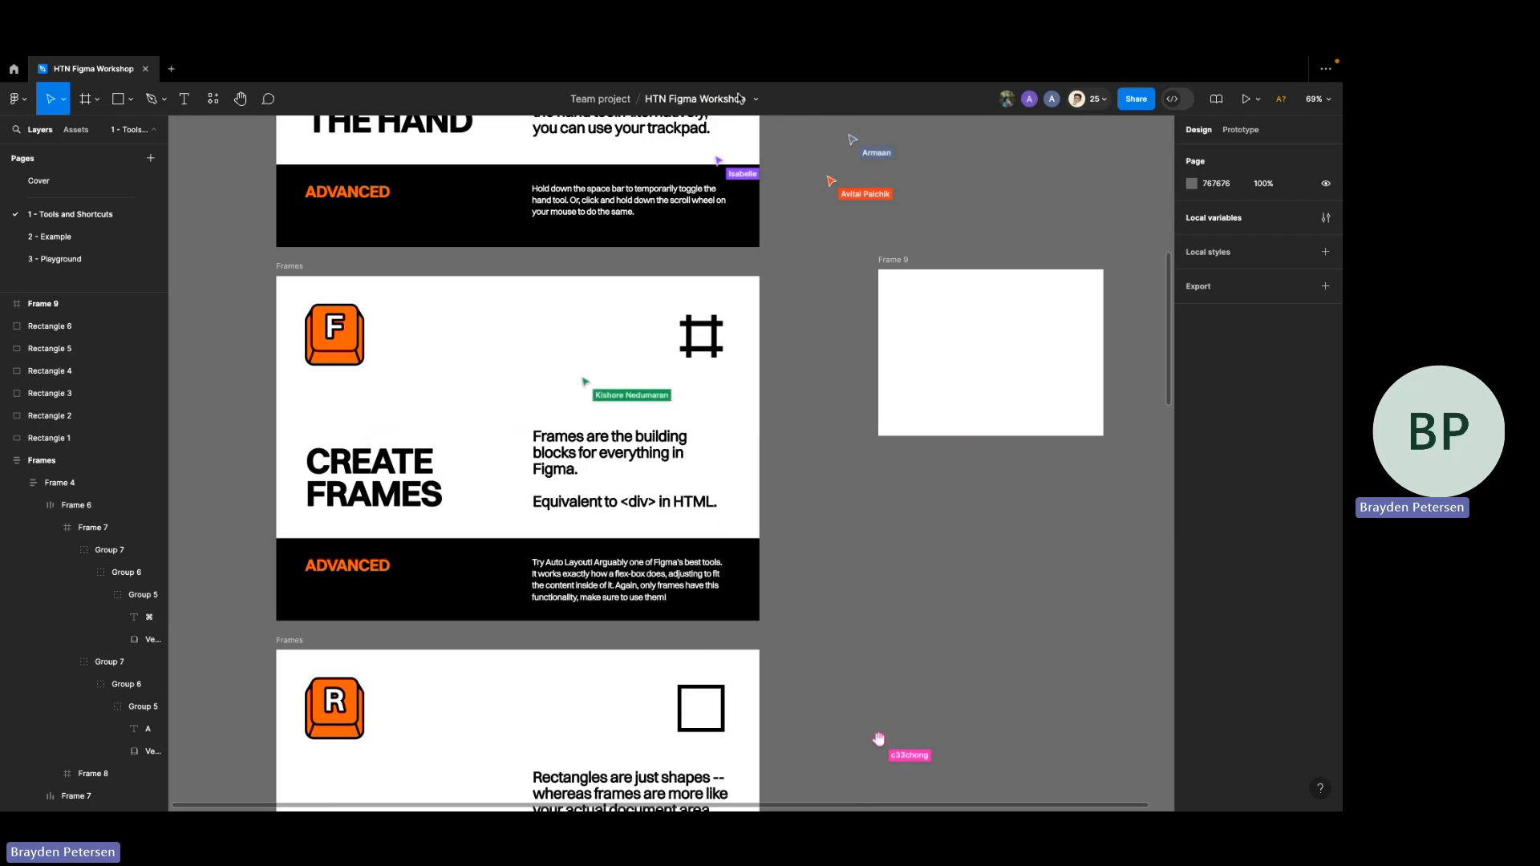
pyautogui.click(756, 99)
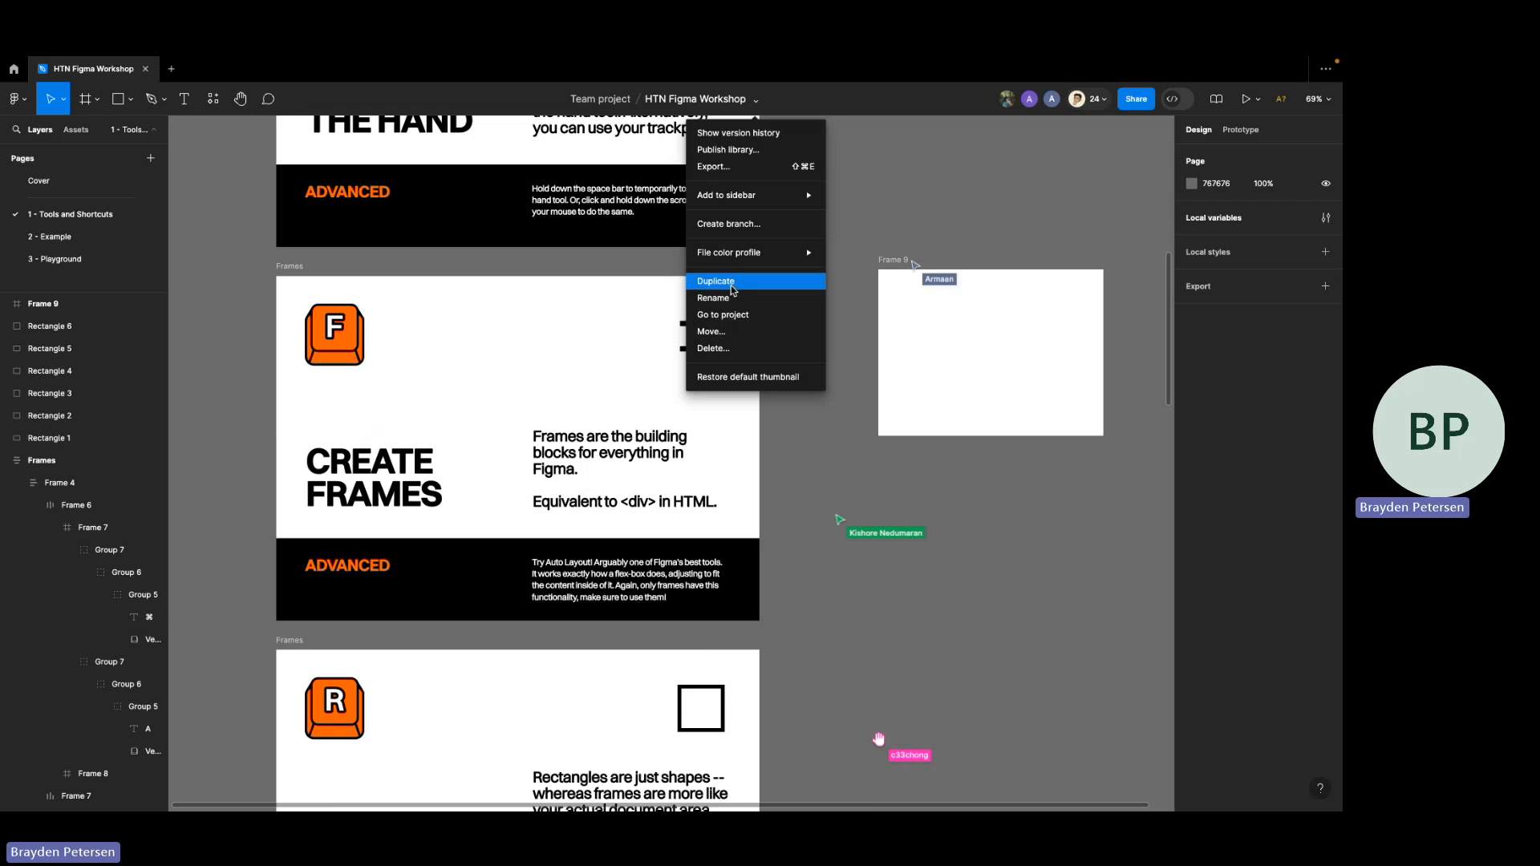
pyautogui.press('Escape')
# - Draw a rectangle of about 407 × 304, place it just below the new frame and fill it with red FF0000
pyautogui.click(909, 312)
pyautogui.press('r')
pyautogui.moveTo(901, 504); pyautogui.dragTo(1096, 649)
pyautogui.moveTo(981, 552); pyautogui.dragTo(925, 522)
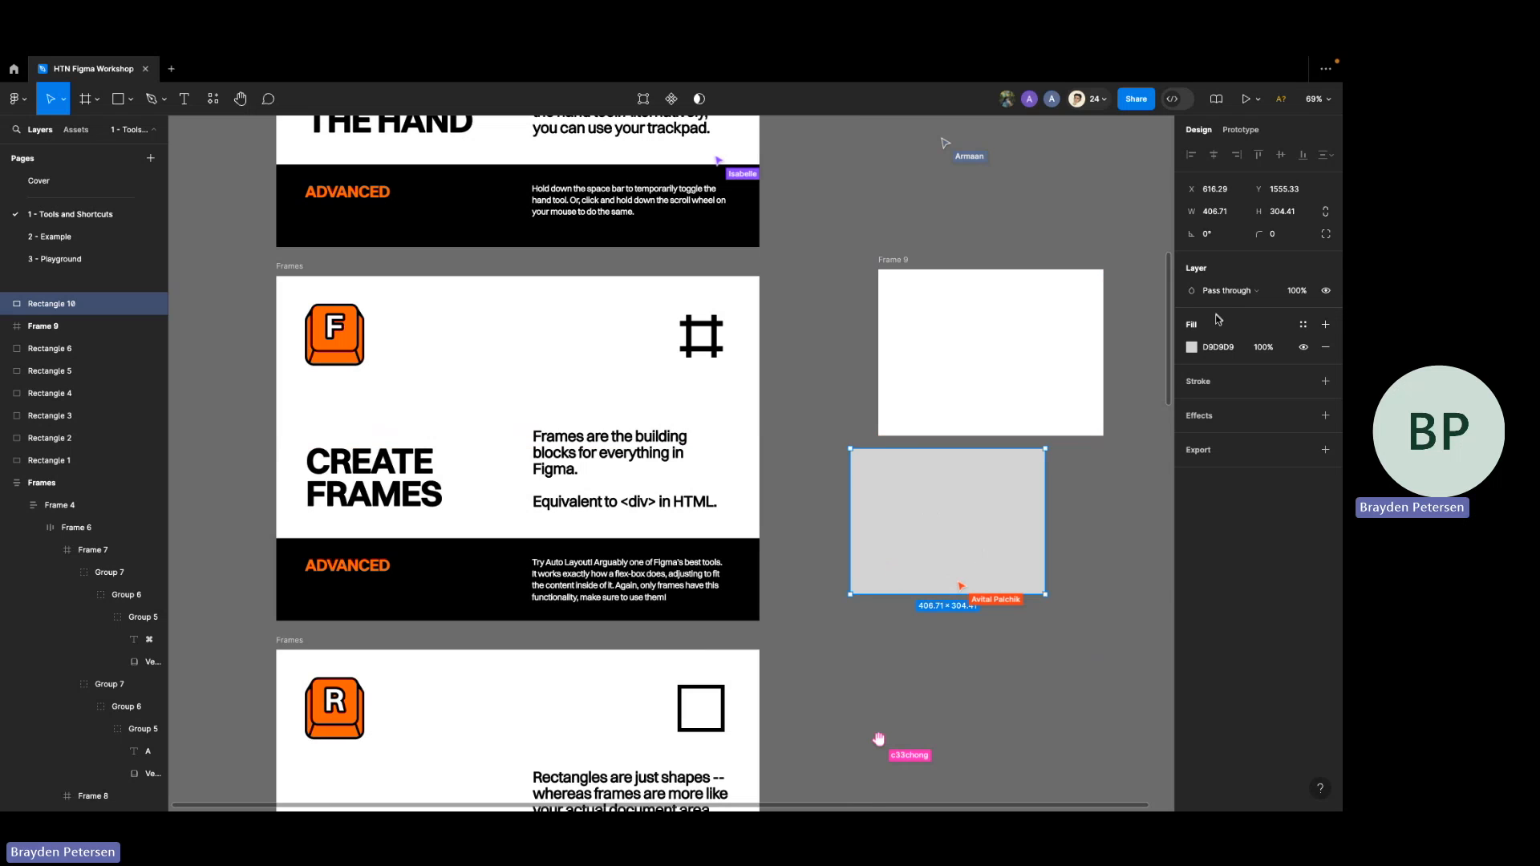
pyautogui.click(1195, 343)
pyautogui.moveTo(1107, 426); pyautogui.dragTo(1256, 375)
pyautogui.click(1081, 255)
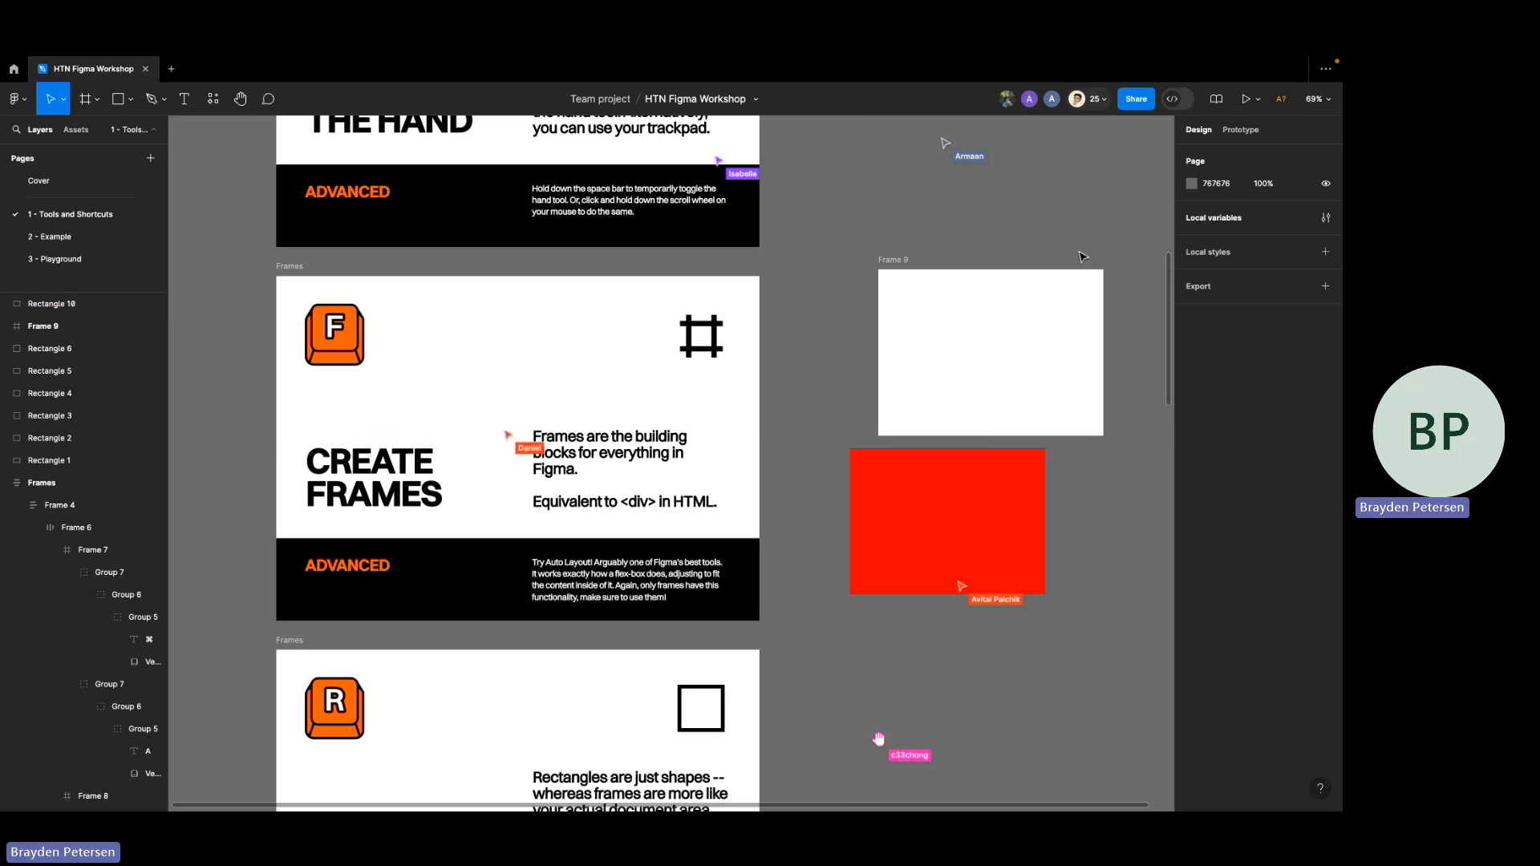
# - Move the red rectangle inside the white frame above it and delete it
pyautogui.moveTo(964, 479); pyautogui.dragTo(1015, 362)
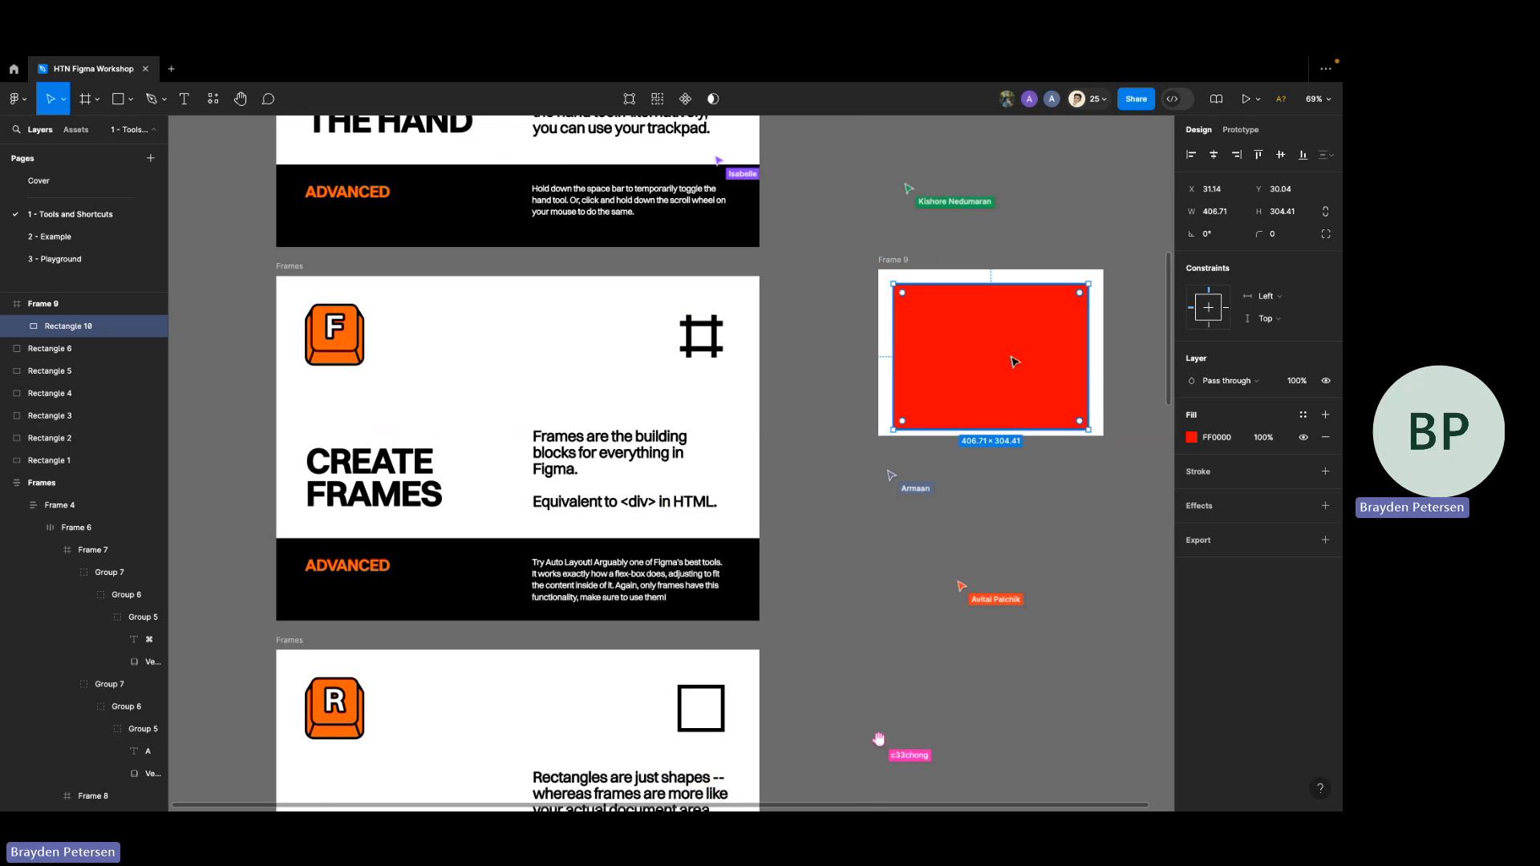
pyautogui.press('Delete')
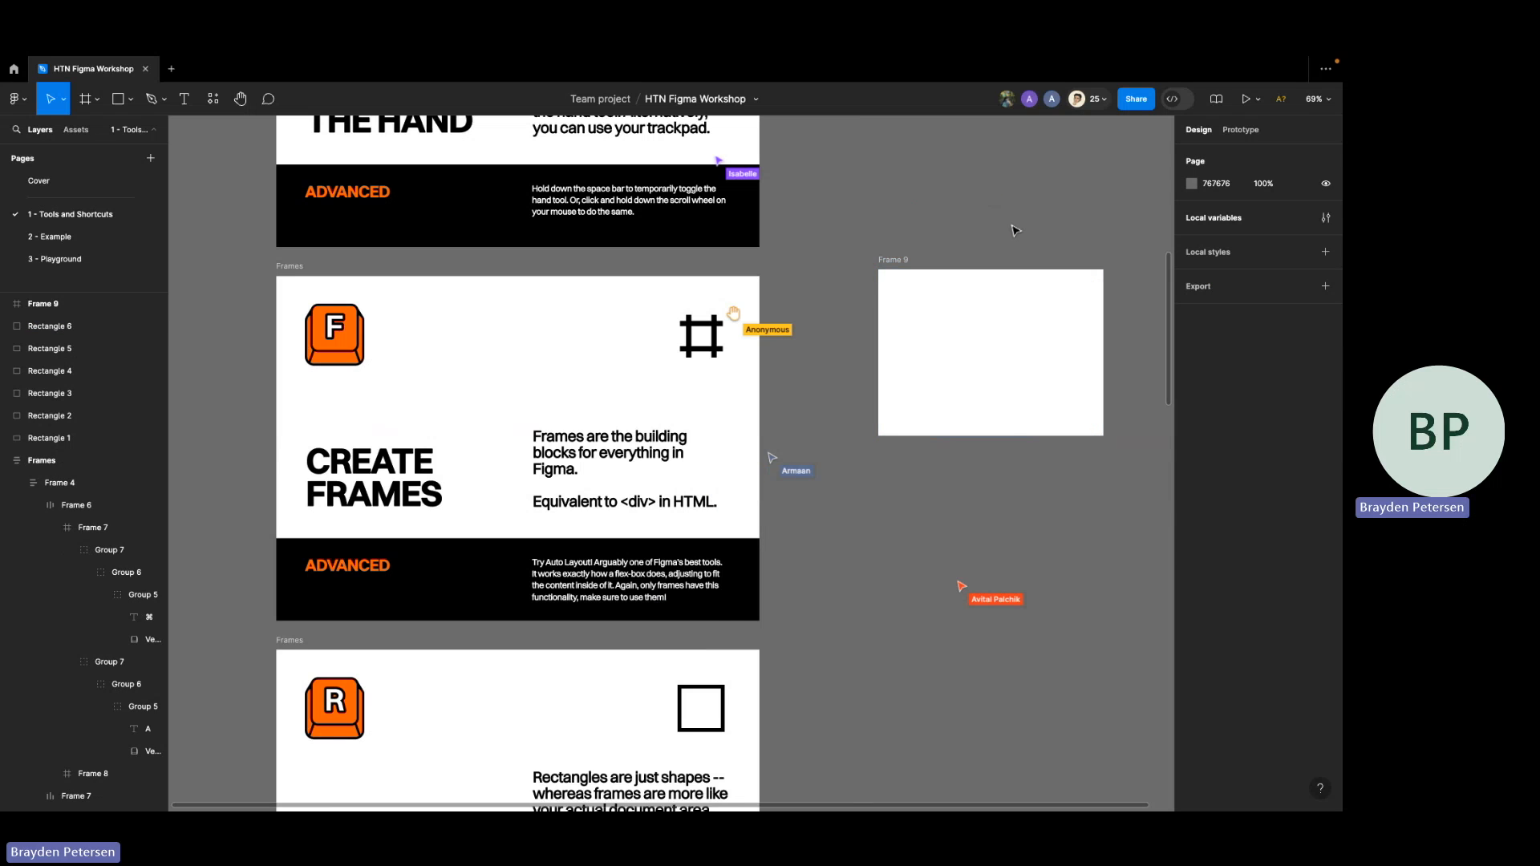
# - Examine the Rectangles card, including its Advanced note about lines, ellipses and other shapes
pyautogui.scroll(-5, 1016, 231)
pyautogui.scroll(5, 1016, 231)
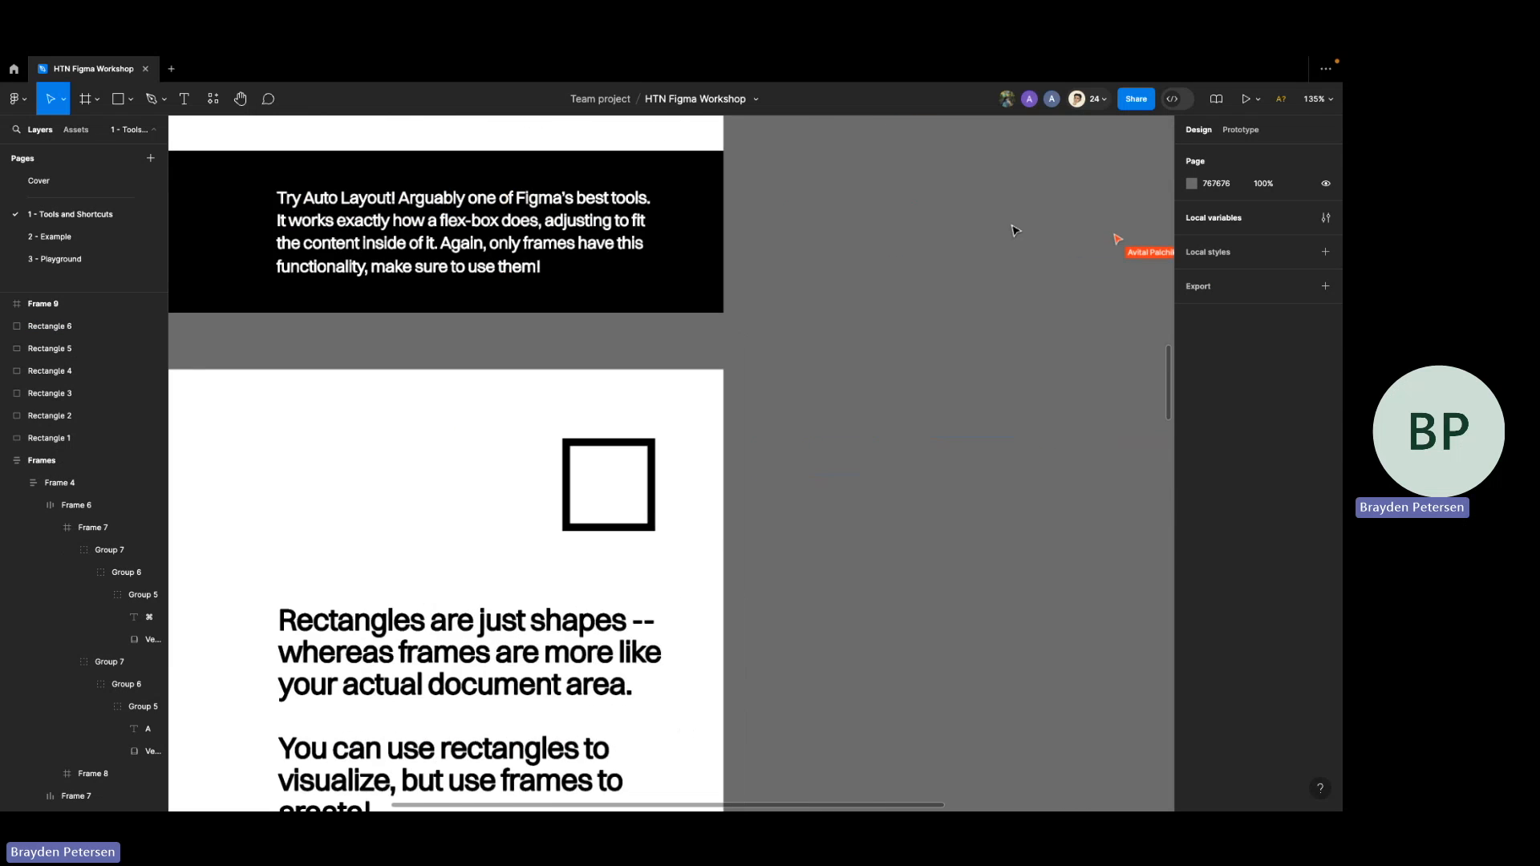
pyautogui.scroll(-3, 1016, 231)
pyautogui.hscroll(-2, 1016, 231)
pyautogui.scroll(3, 1016, 231)
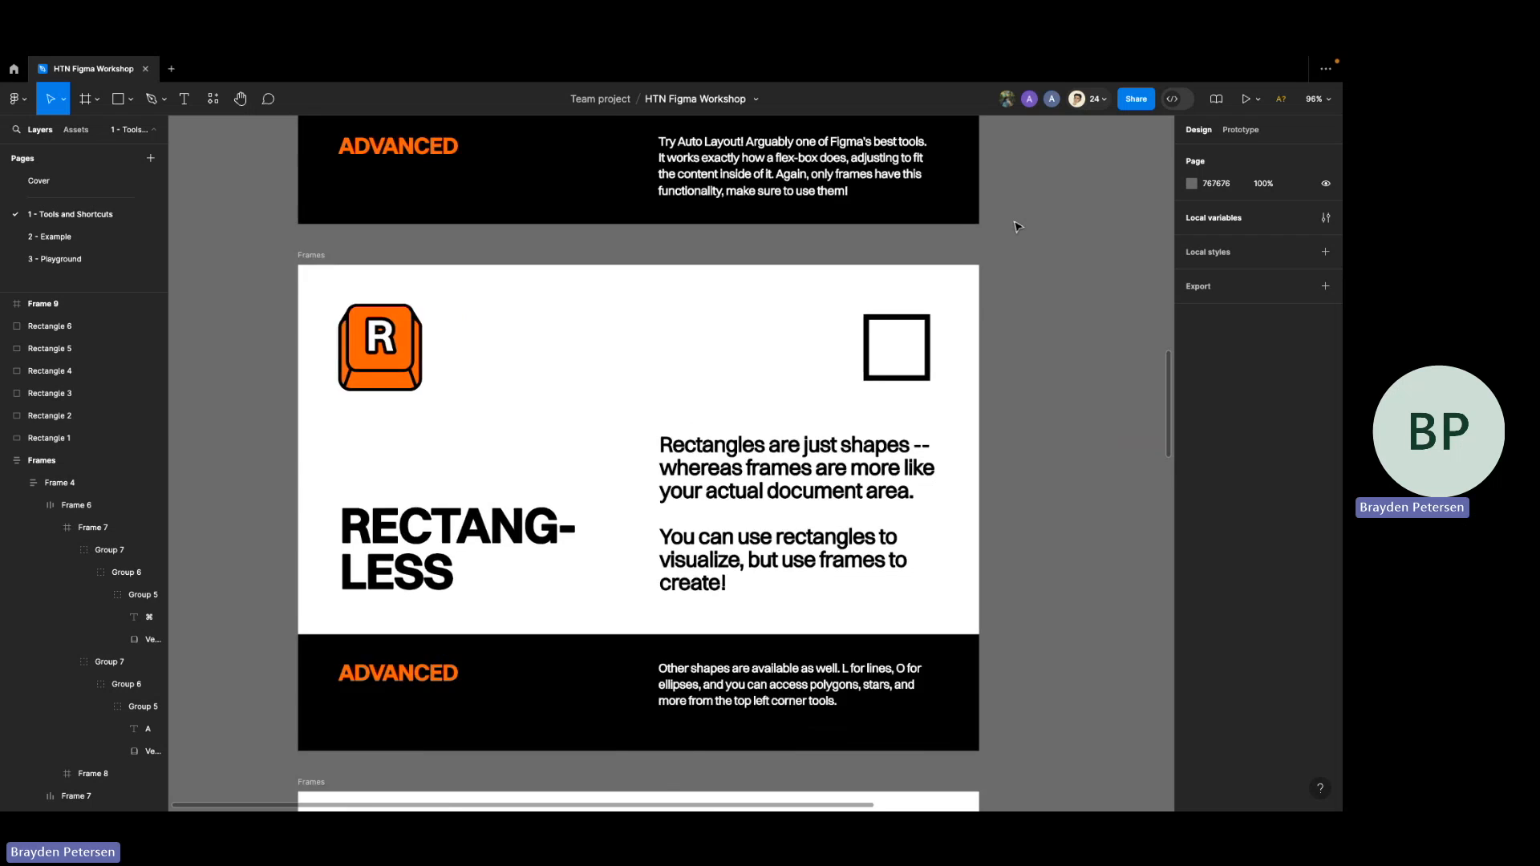
pyautogui.scroll(-2, 1016, 227)
pyautogui.hscroll(-2, 1016, 227)
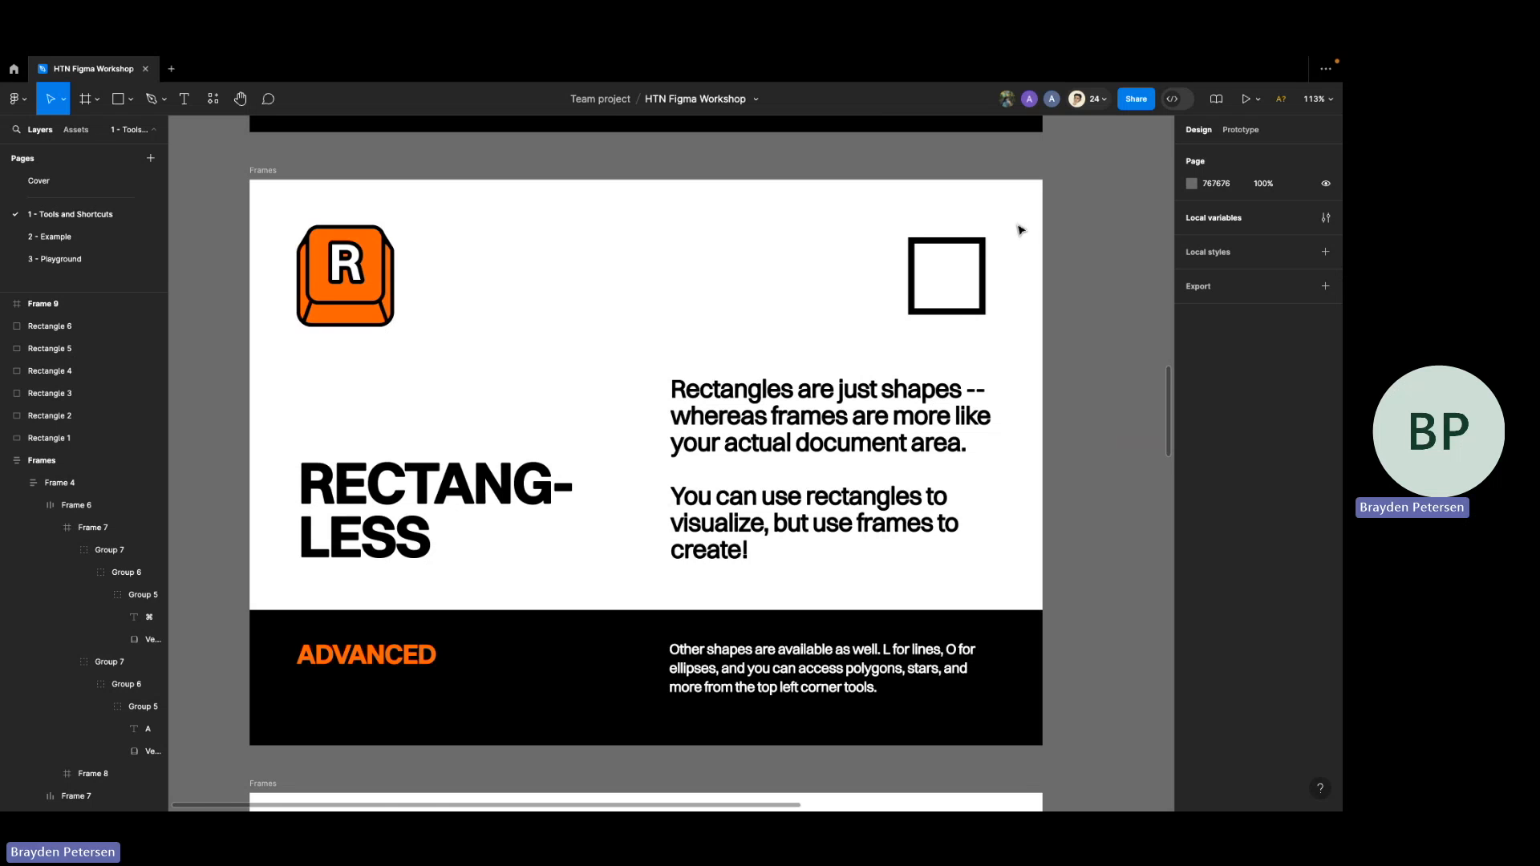
pyautogui.scroll(-3, 1008, 454)
pyautogui.scroll(-1, 1008, 460)
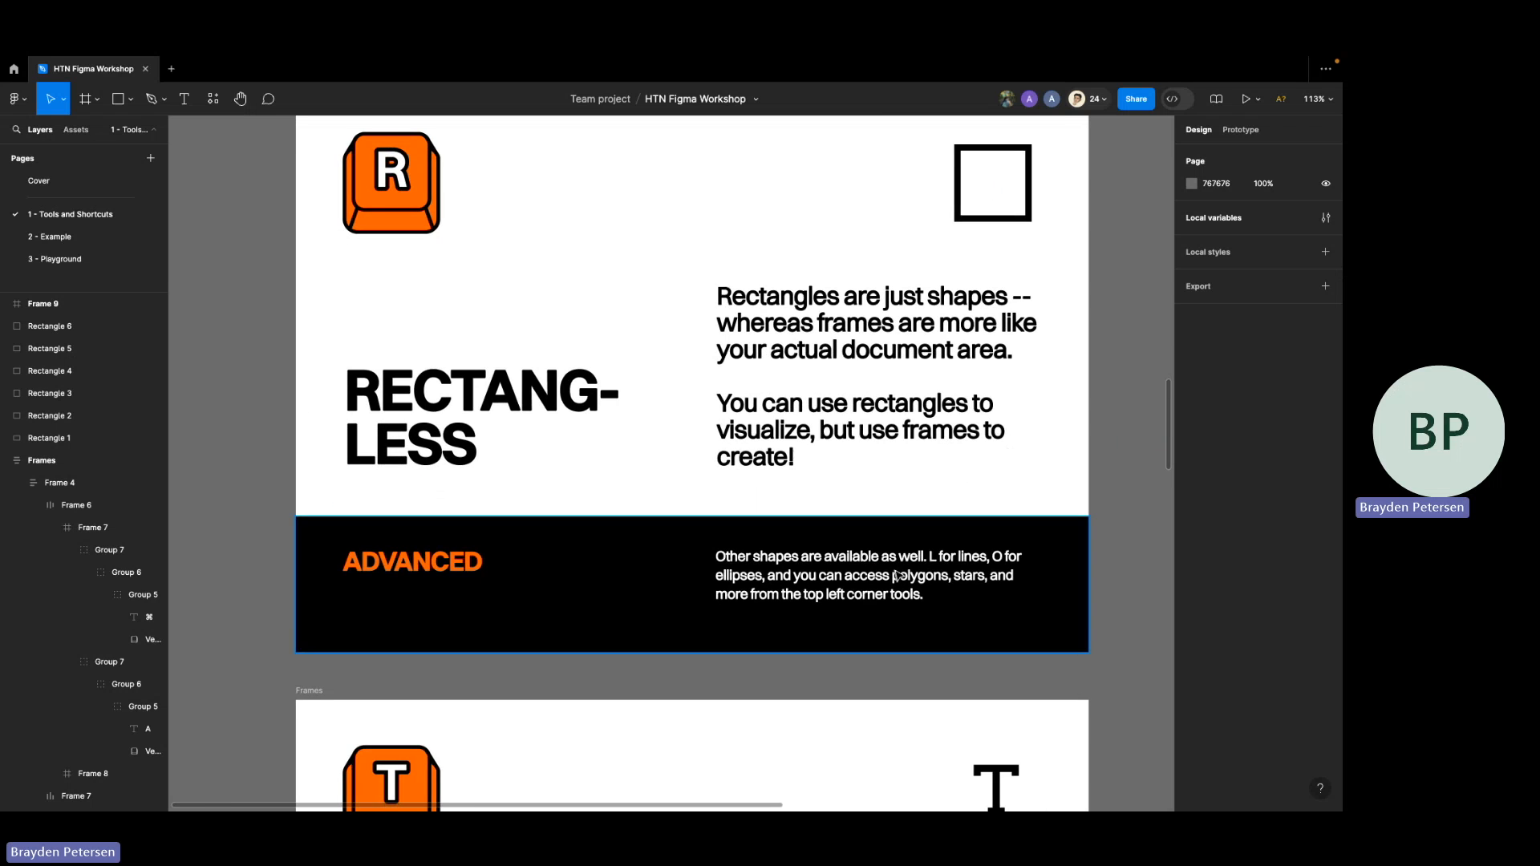
pyautogui.scroll(6, 957, 566)
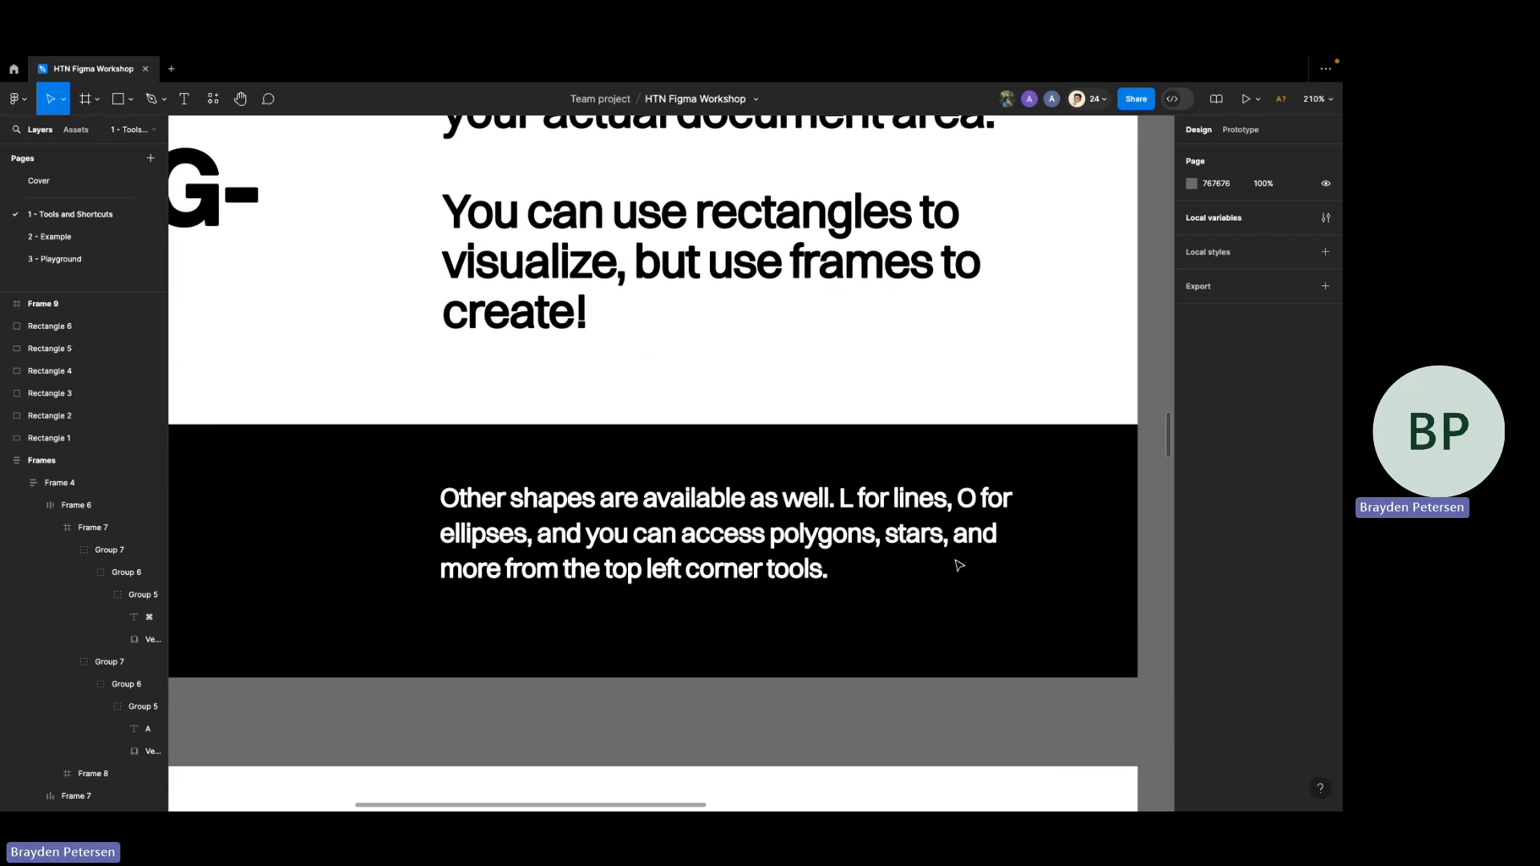
pyautogui.hscroll(2, 959, 565)
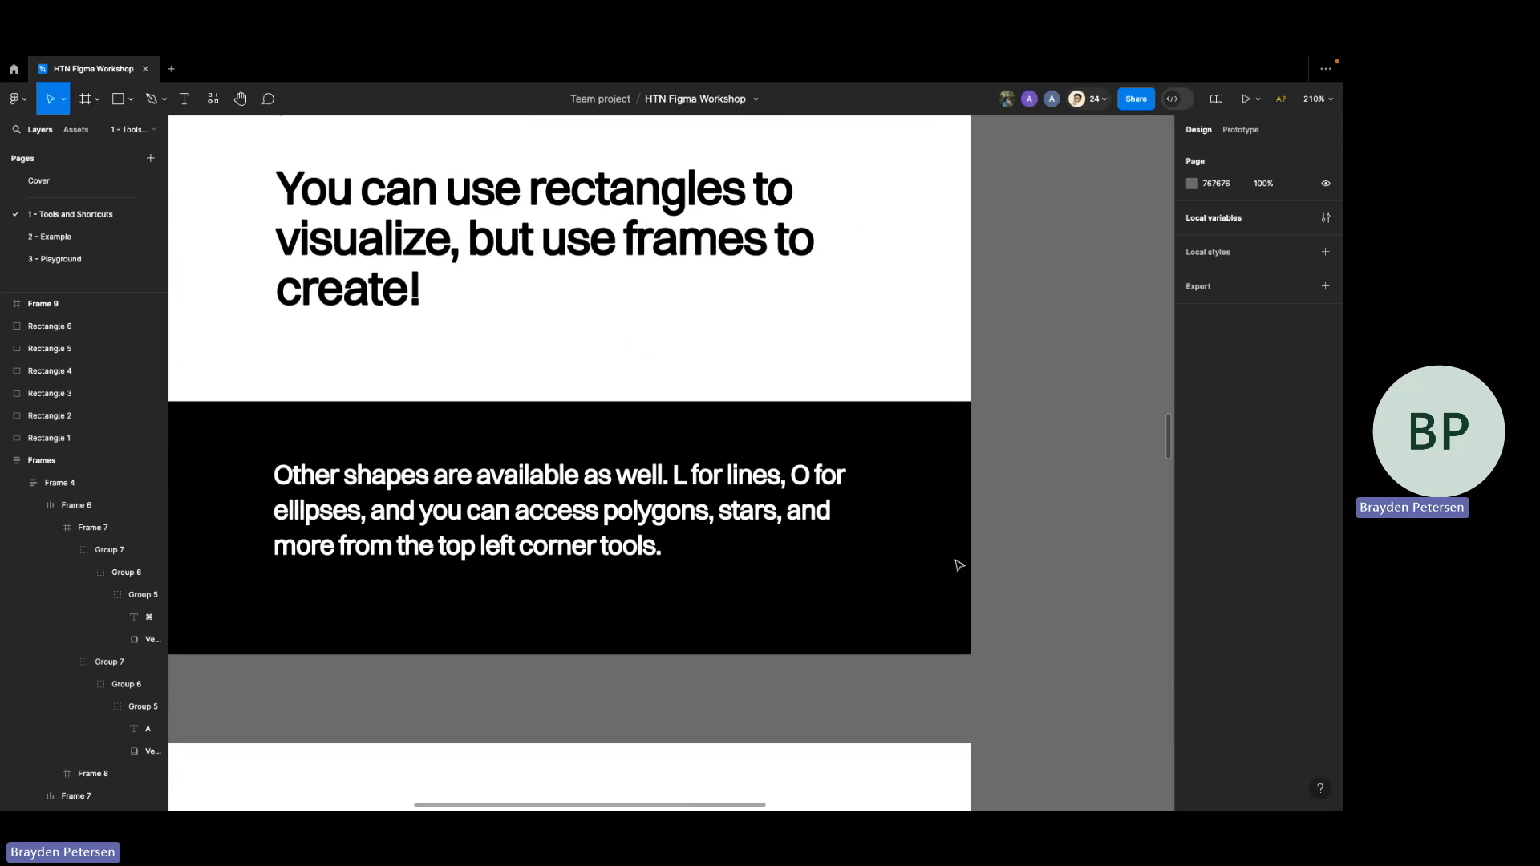
# - Draw a slanted line about 180 long on the empty canvas beside the Rectangles card
pyautogui.scroll(-6, 1134, 456)
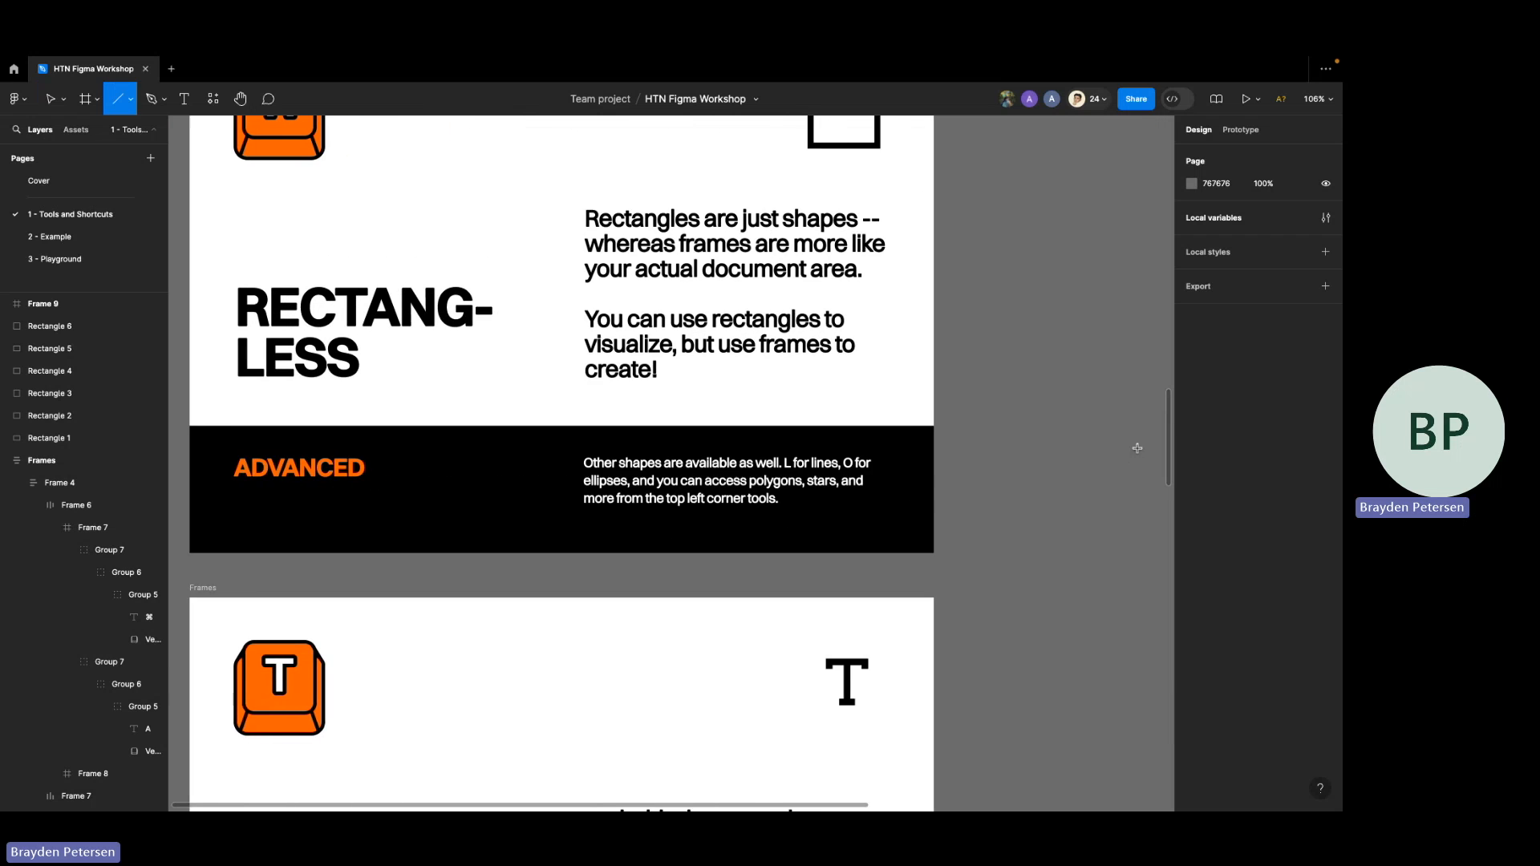
pyautogui.press('l')
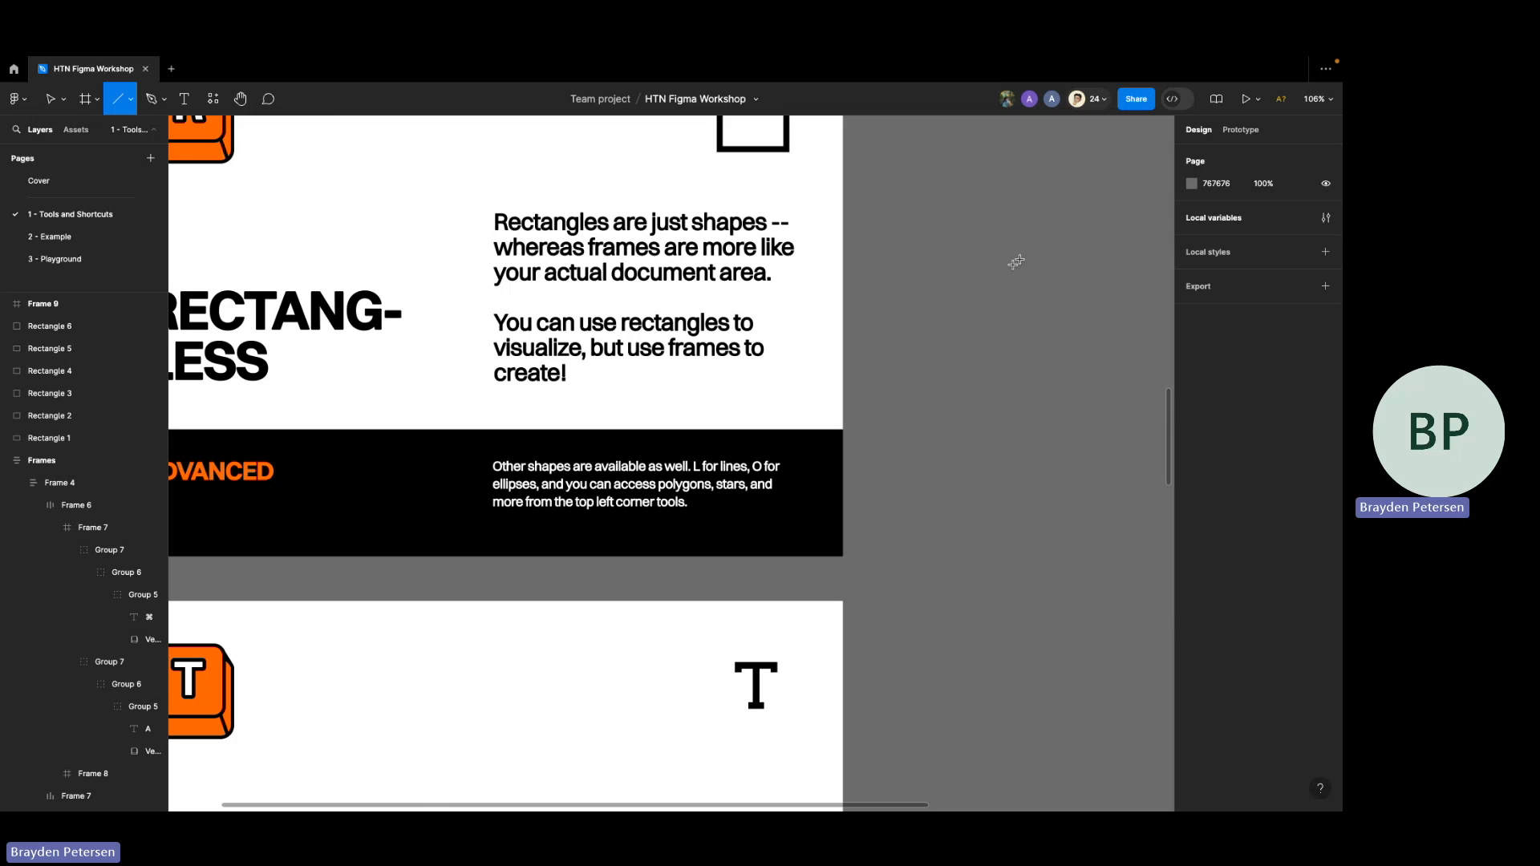
pyautogui.moveTo(872, 306); pyautogui.dragTo(997, 353)
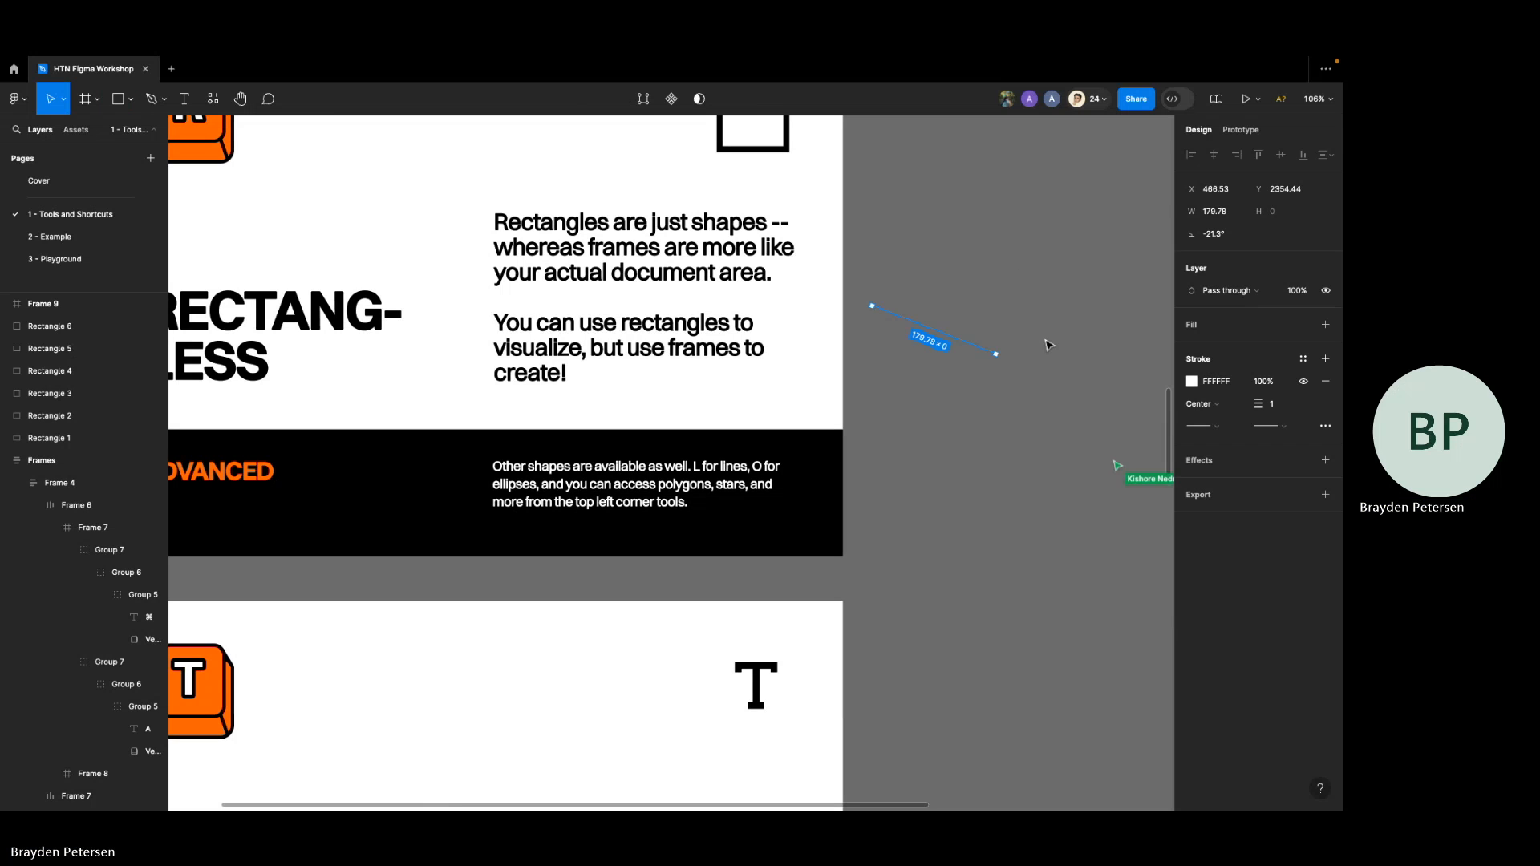
pyautogui.moveTo(950, 349); pyautogui.dragTo(996, 354)
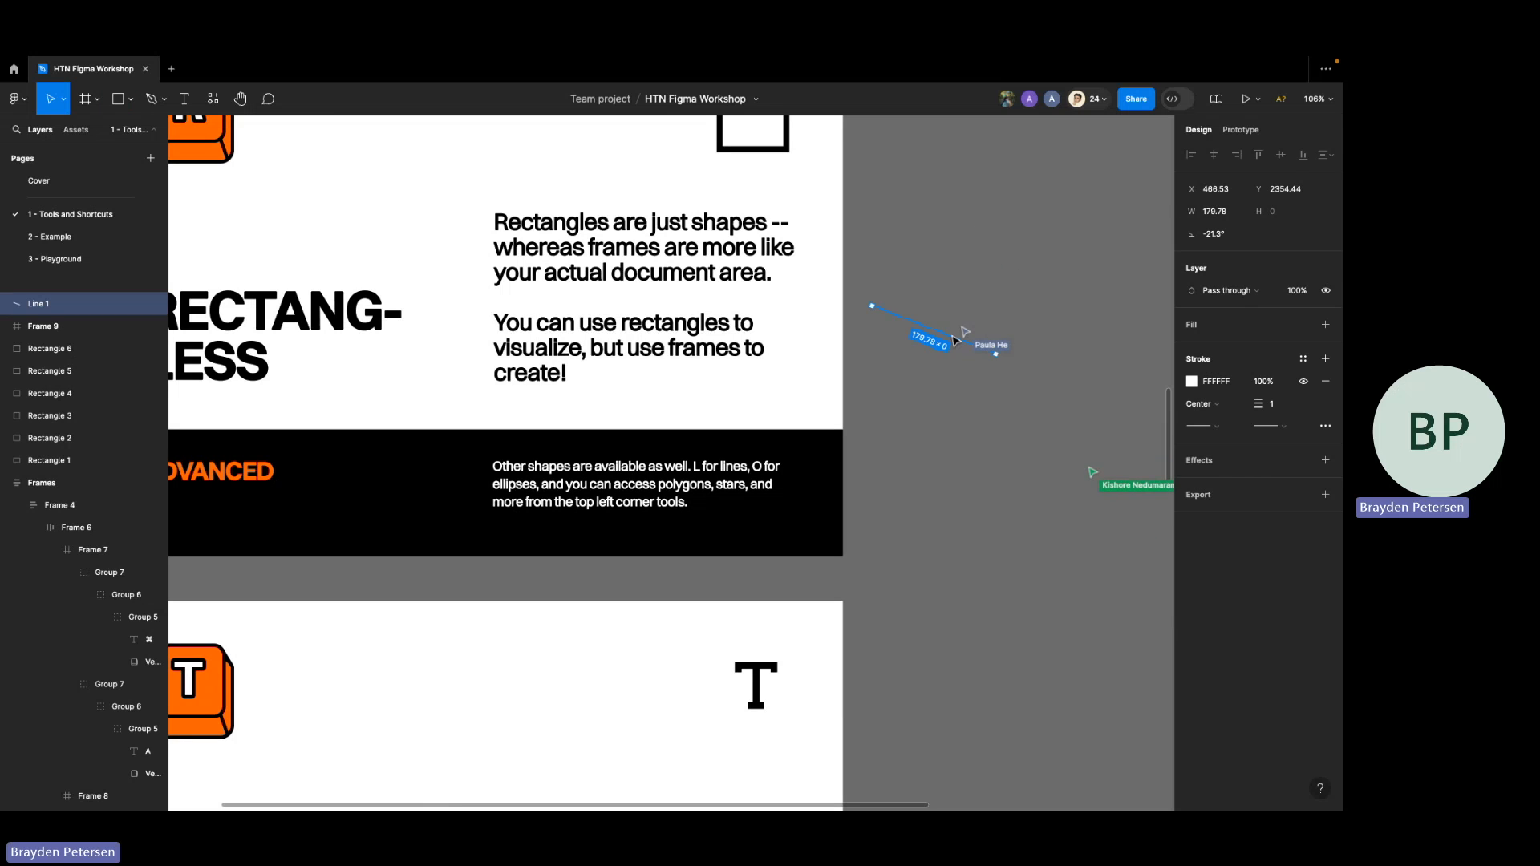
# - Give the line a Line arrow start point, set its stroke weight to 17 and deselect it
pyautogui.moveTo(1259, 410); pyautogui.dragTo(1242, 435)
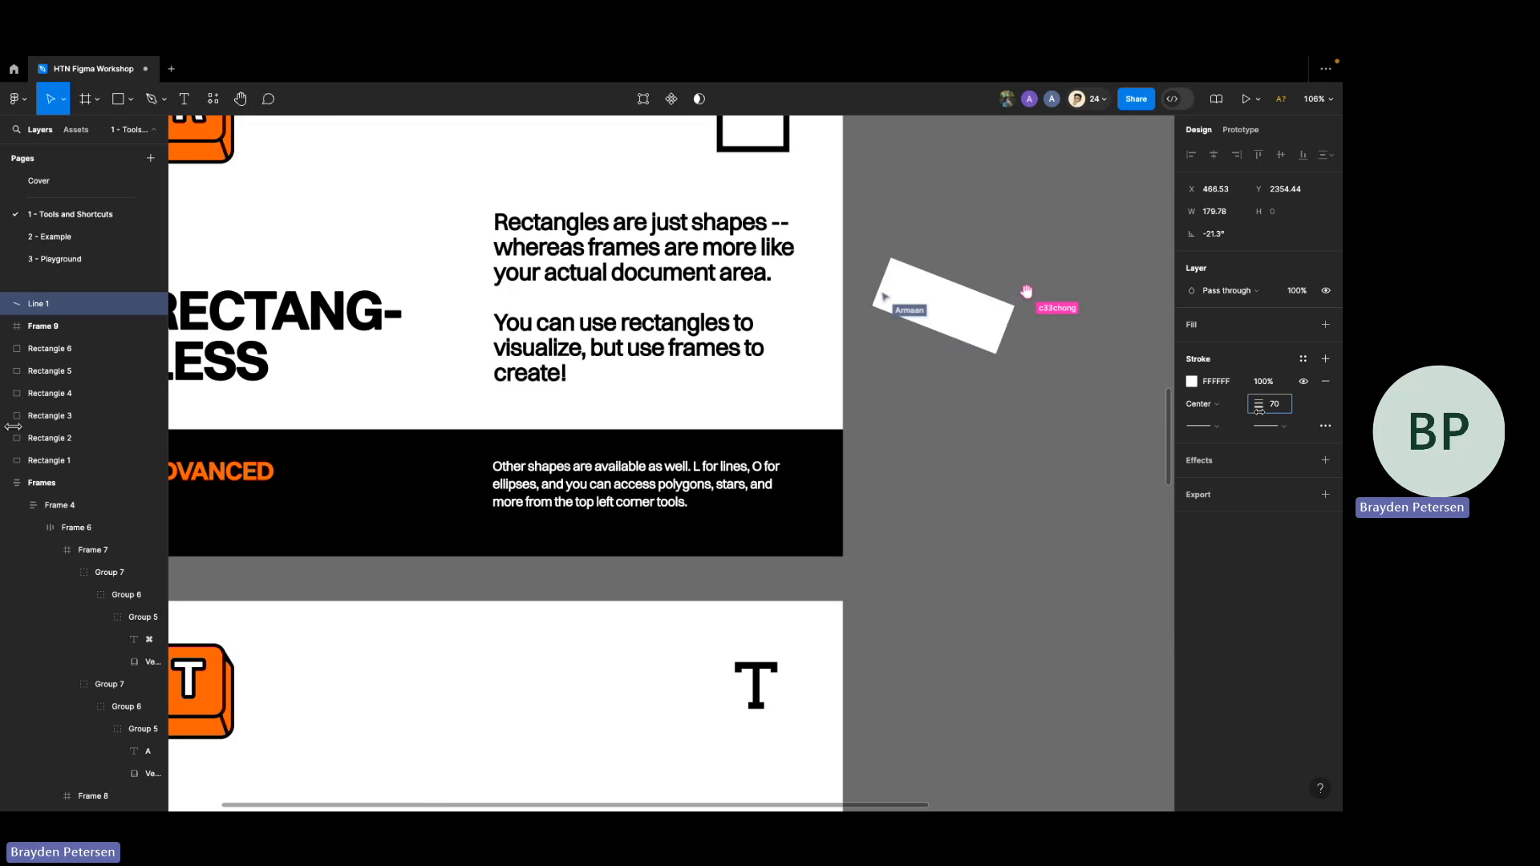
pyautogui.click(1203, 426)
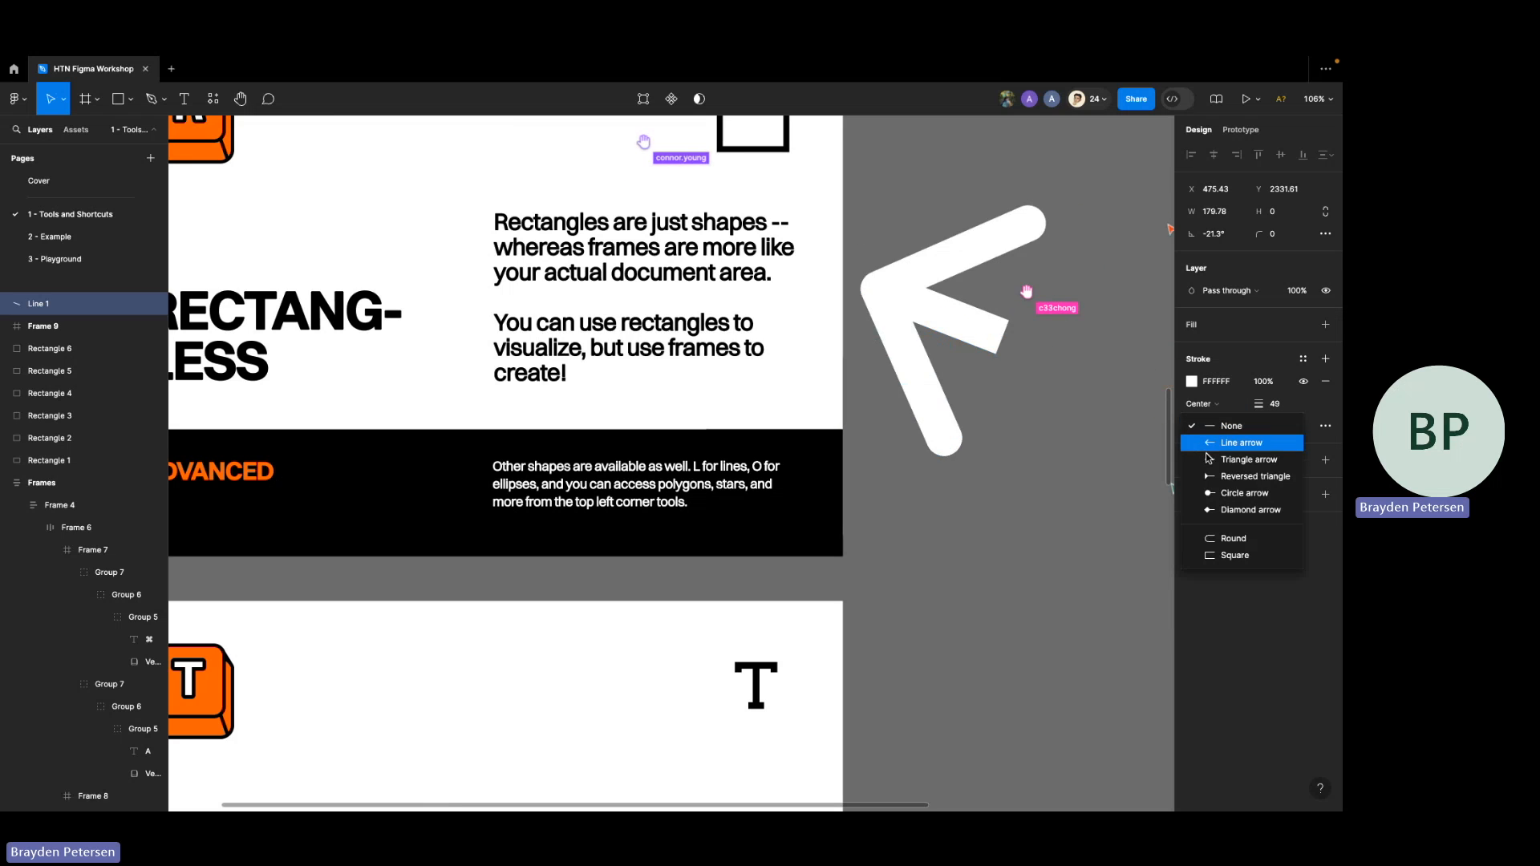
pyautogui.click(1203, 441)
pyautogui.moveTo(1261, 404); pyautogui.dragTo(1237, 403)
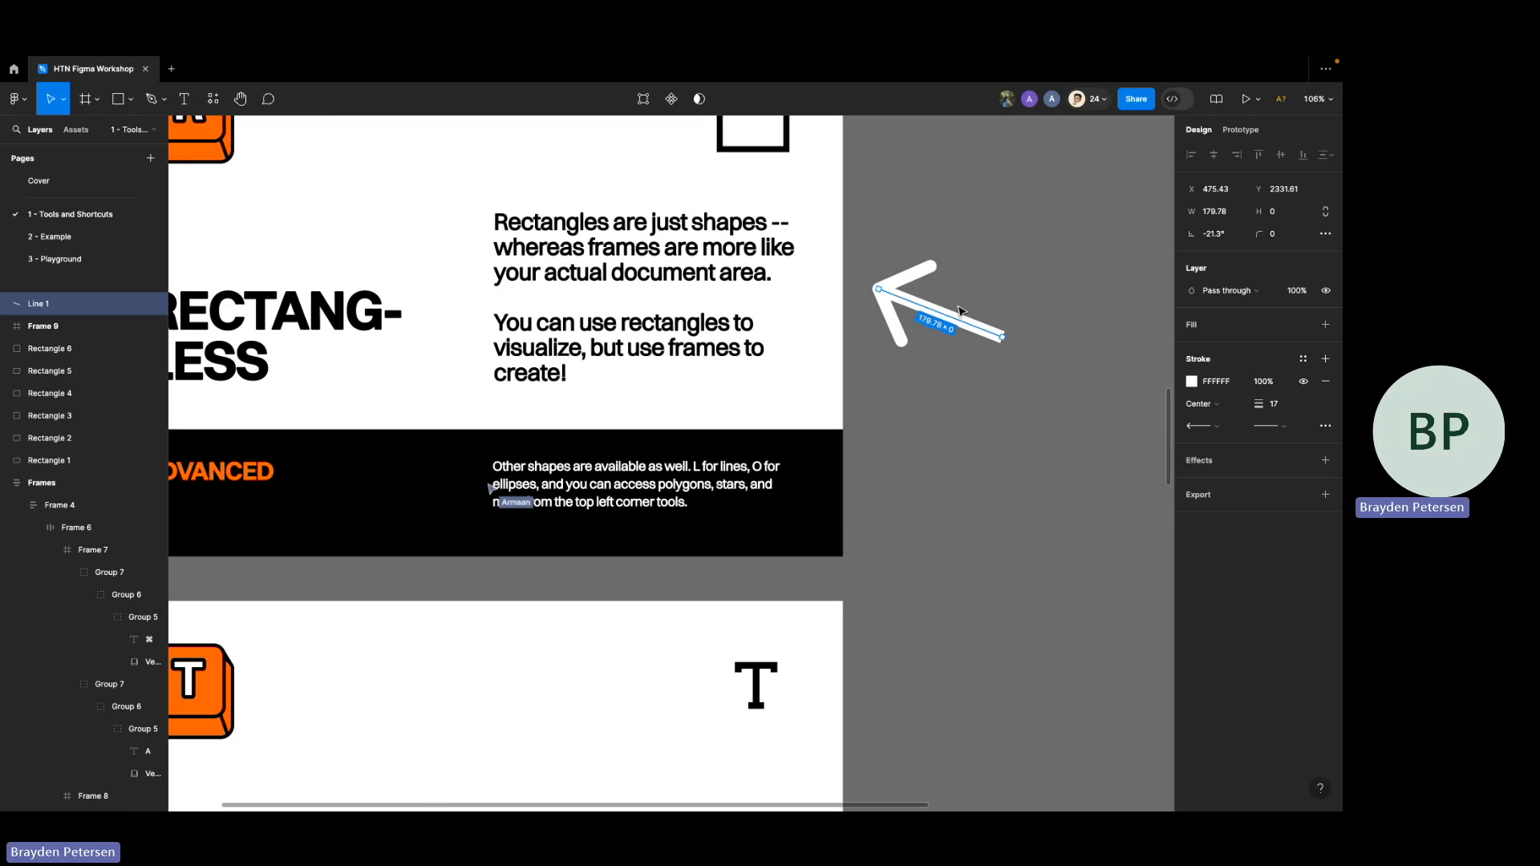
pyautogui.click(940, 504)
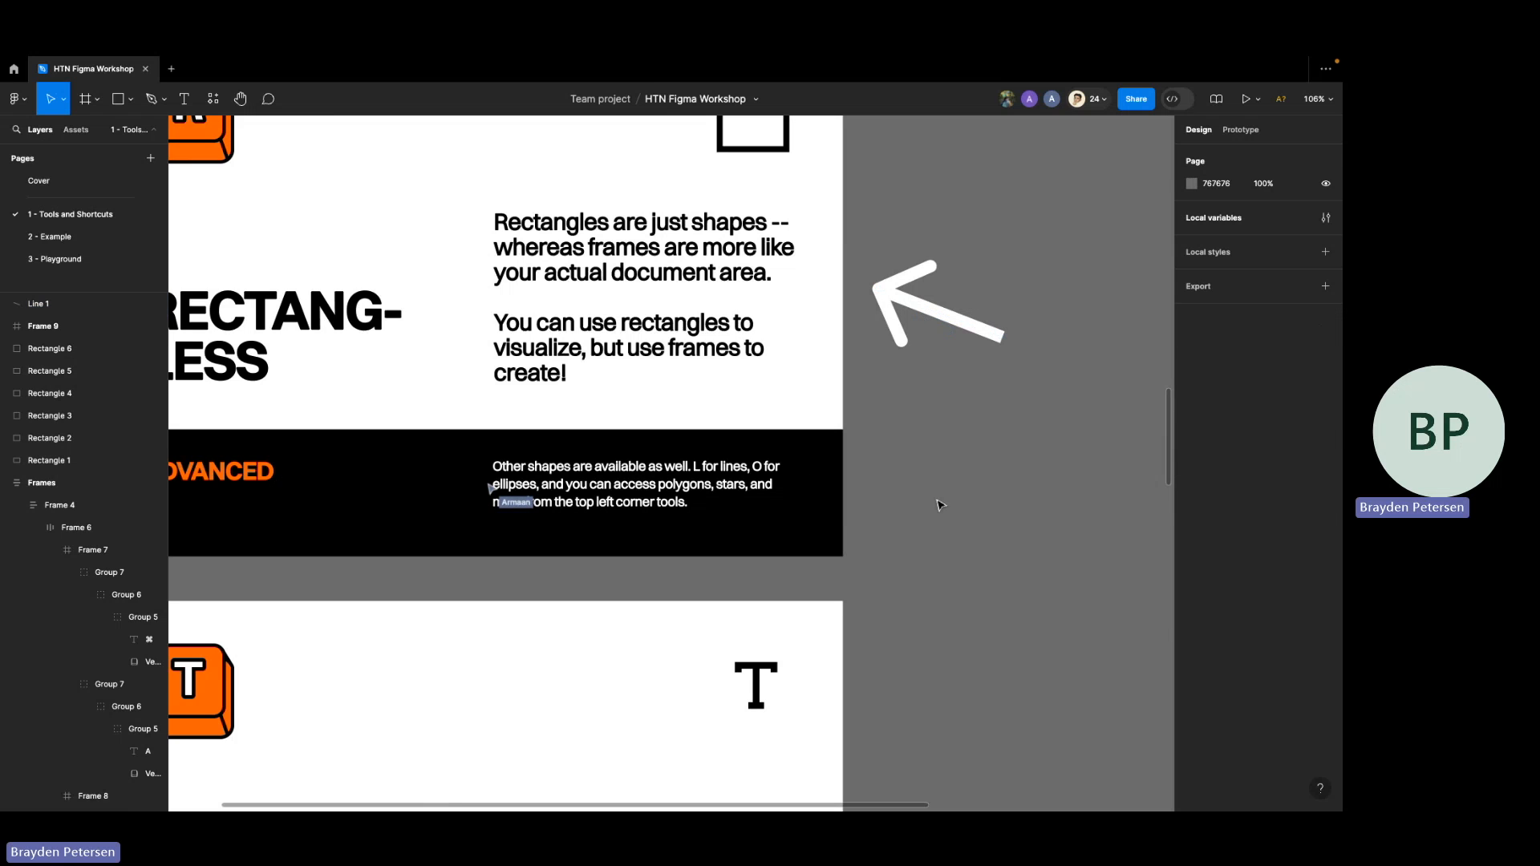
# - Delete the white arrow beside the Rectangles card
pyautogui.click(904, 305)
pyautogui.press('Delete')
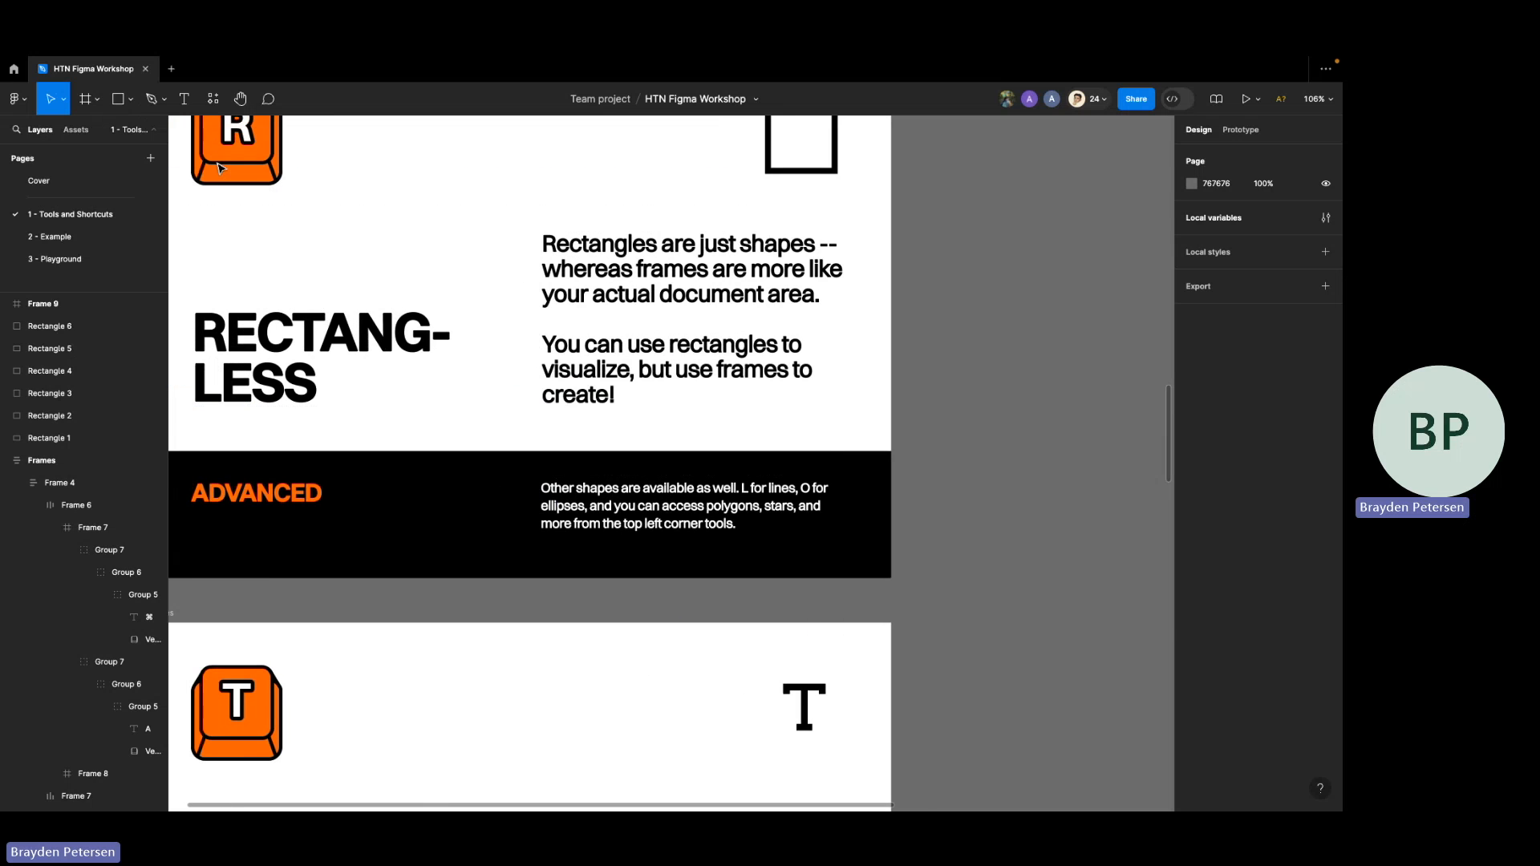
# - Look over the list of available shape tools, close it and examine the Text card
pyautogui.click(131, 101)
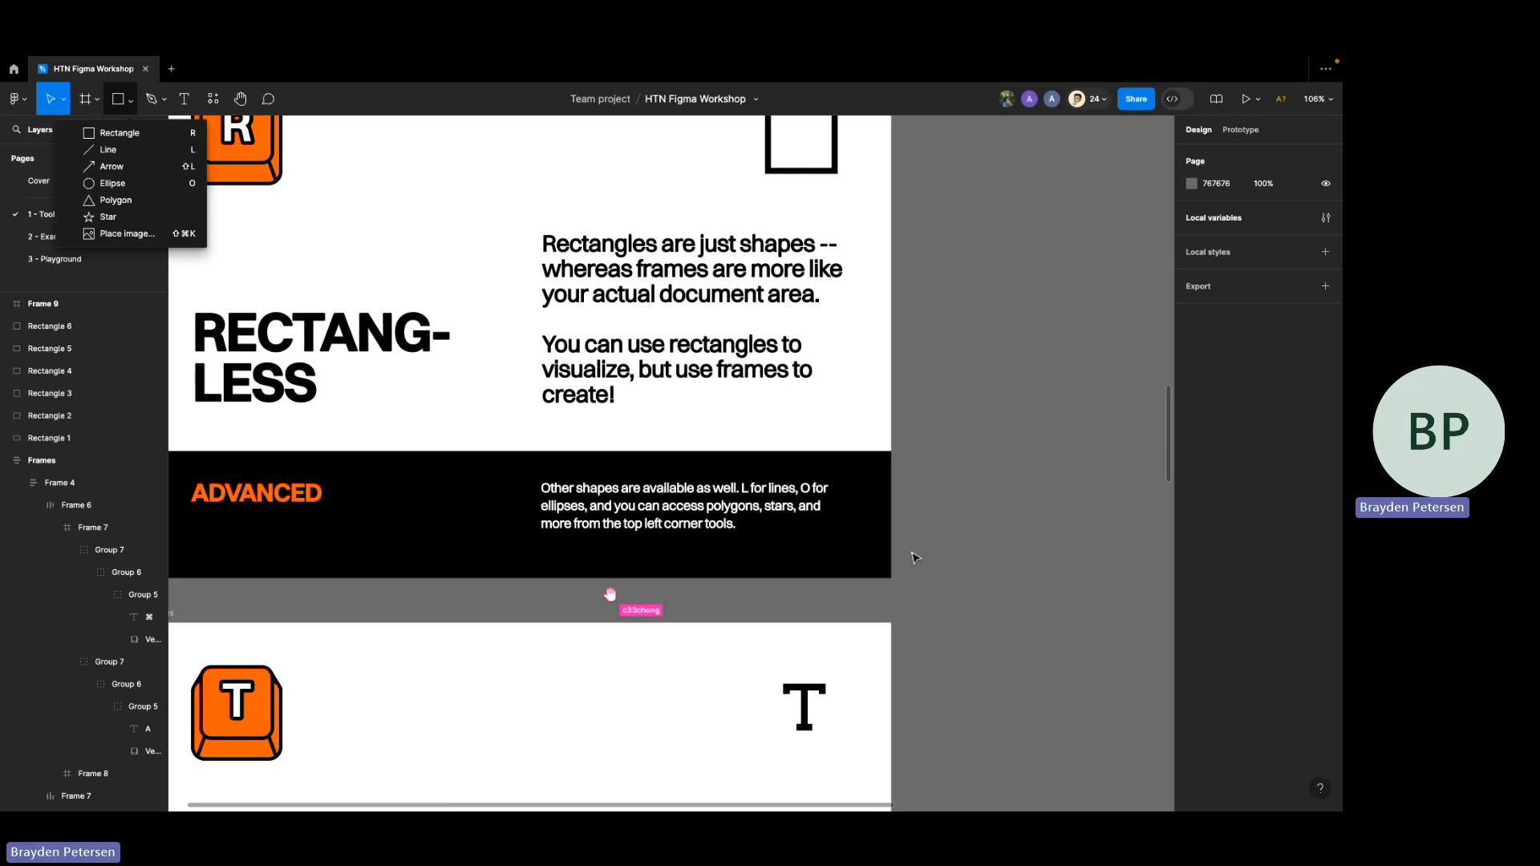
pyautogui.click(964, 534)
pyautogui.scroll(-4, 965, 535)
pyautogui.scroll(-5, 965, 535)
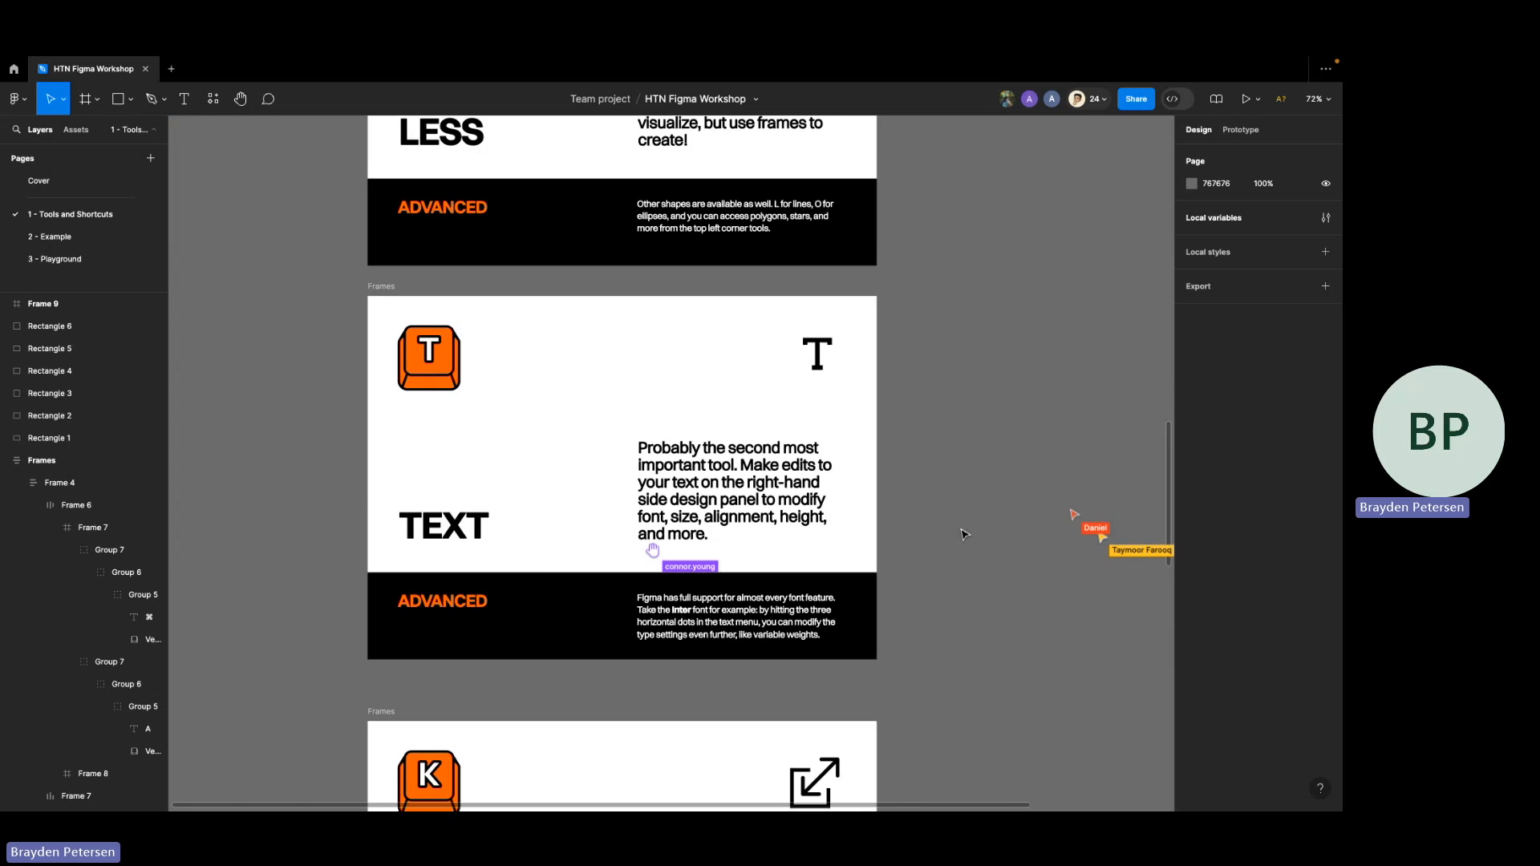
pyautogui.scroll(3, 965, 535)
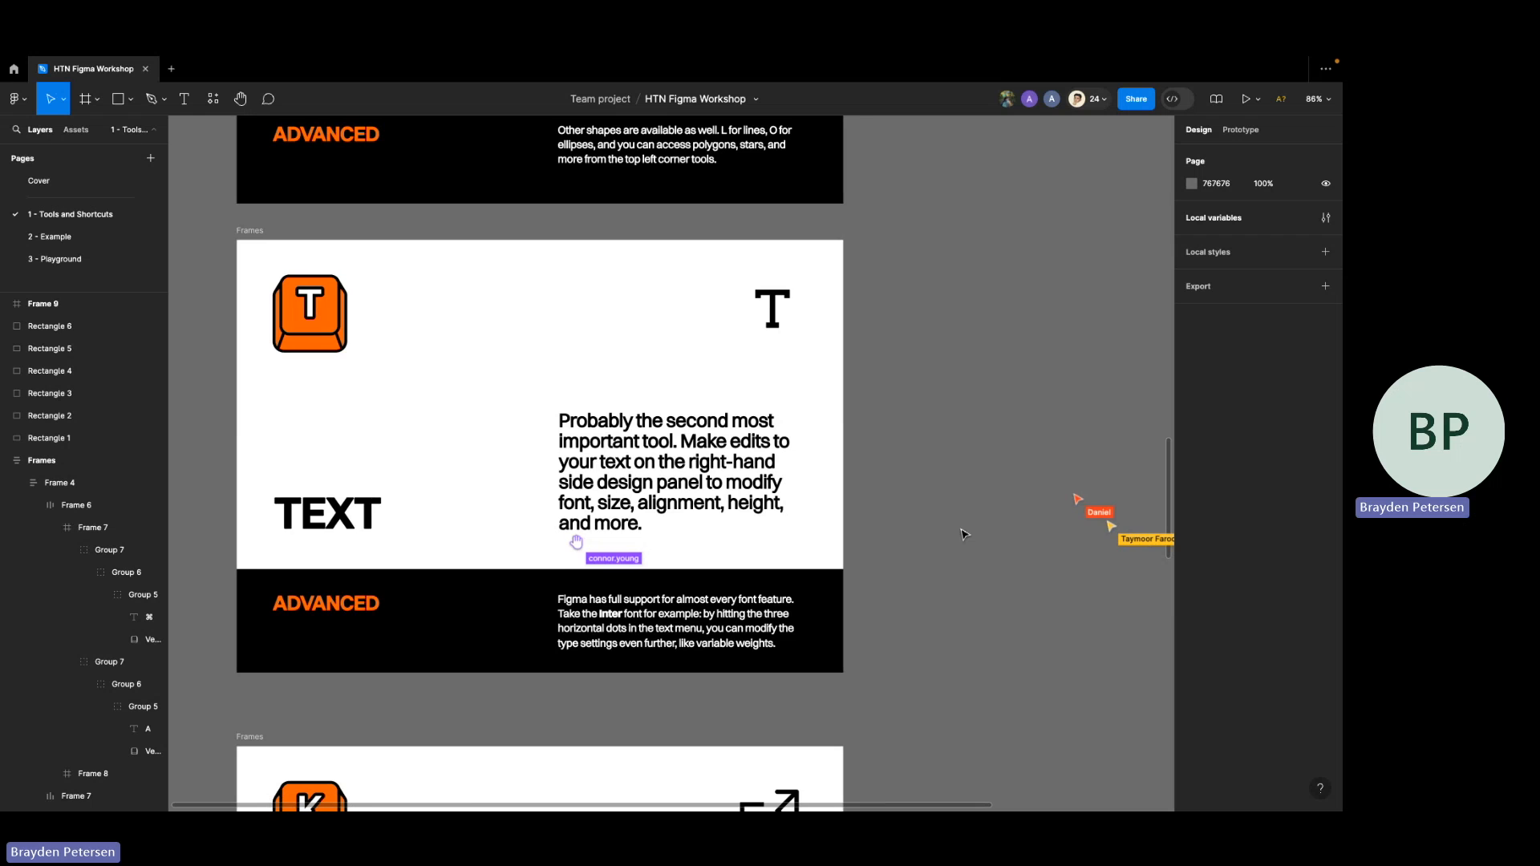
pyautogui.hscroll(1, 965, 530)
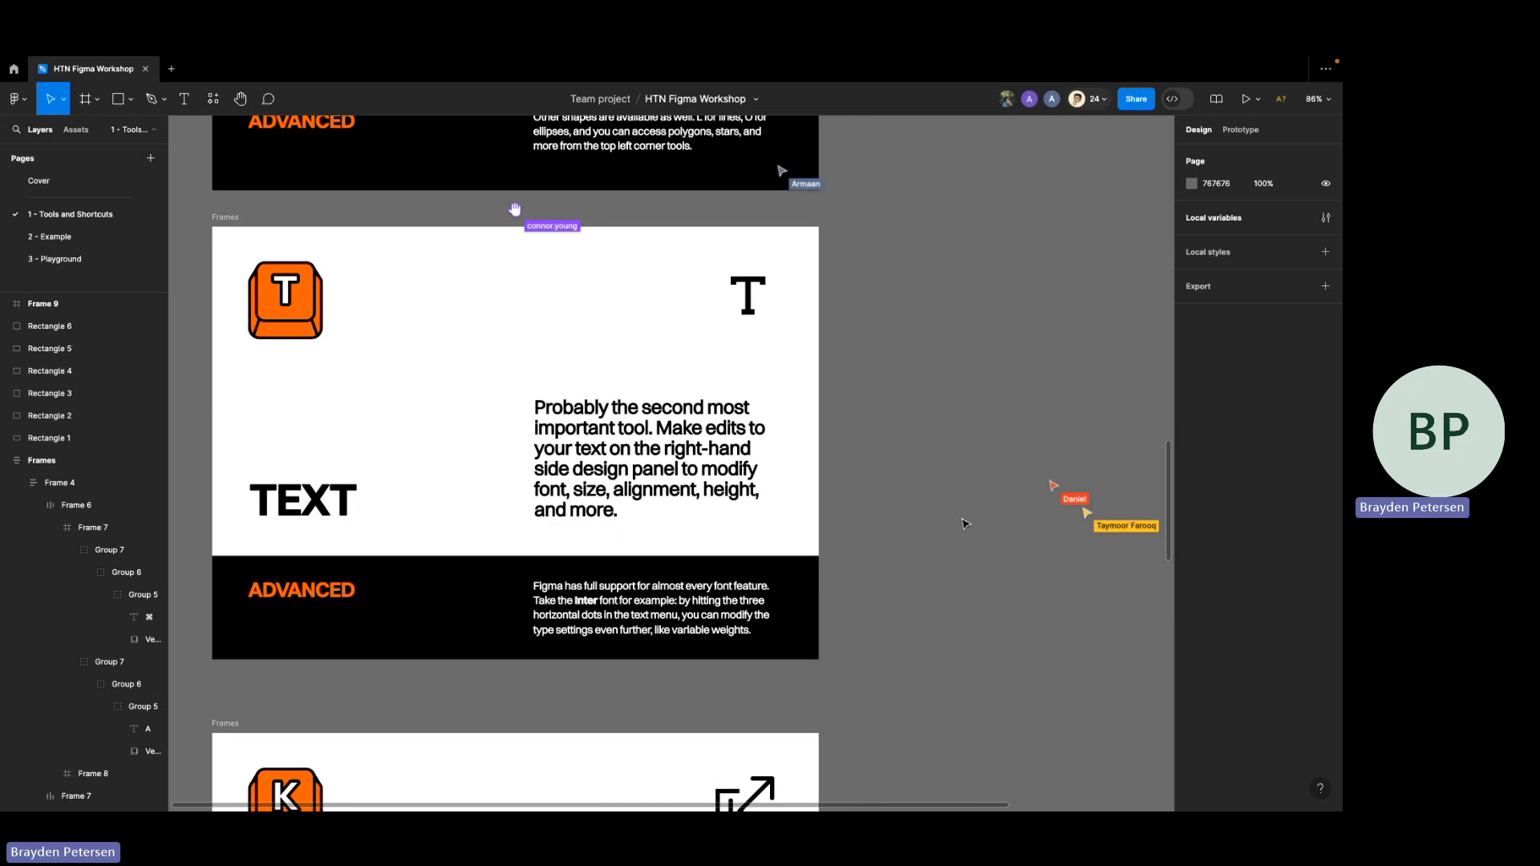
# - Add the text "HELLO WORLD" on the empty canvas beside the Text card
pyautogui.hscroll(4, 964, 524)
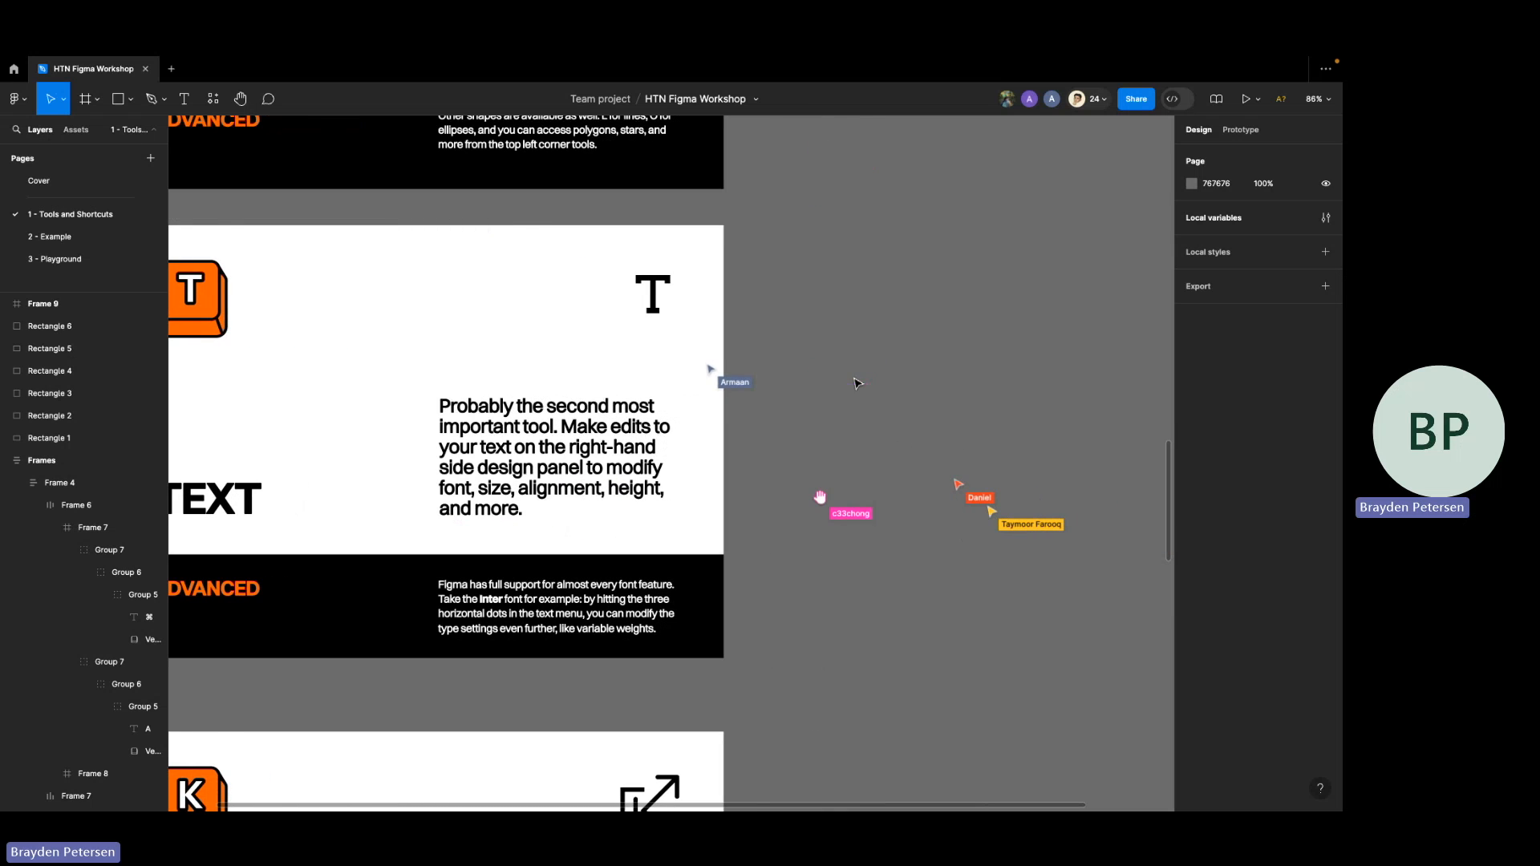
pyautogui.press('t')
pyautogui.click(883, 383)
pyautogui.write('H')
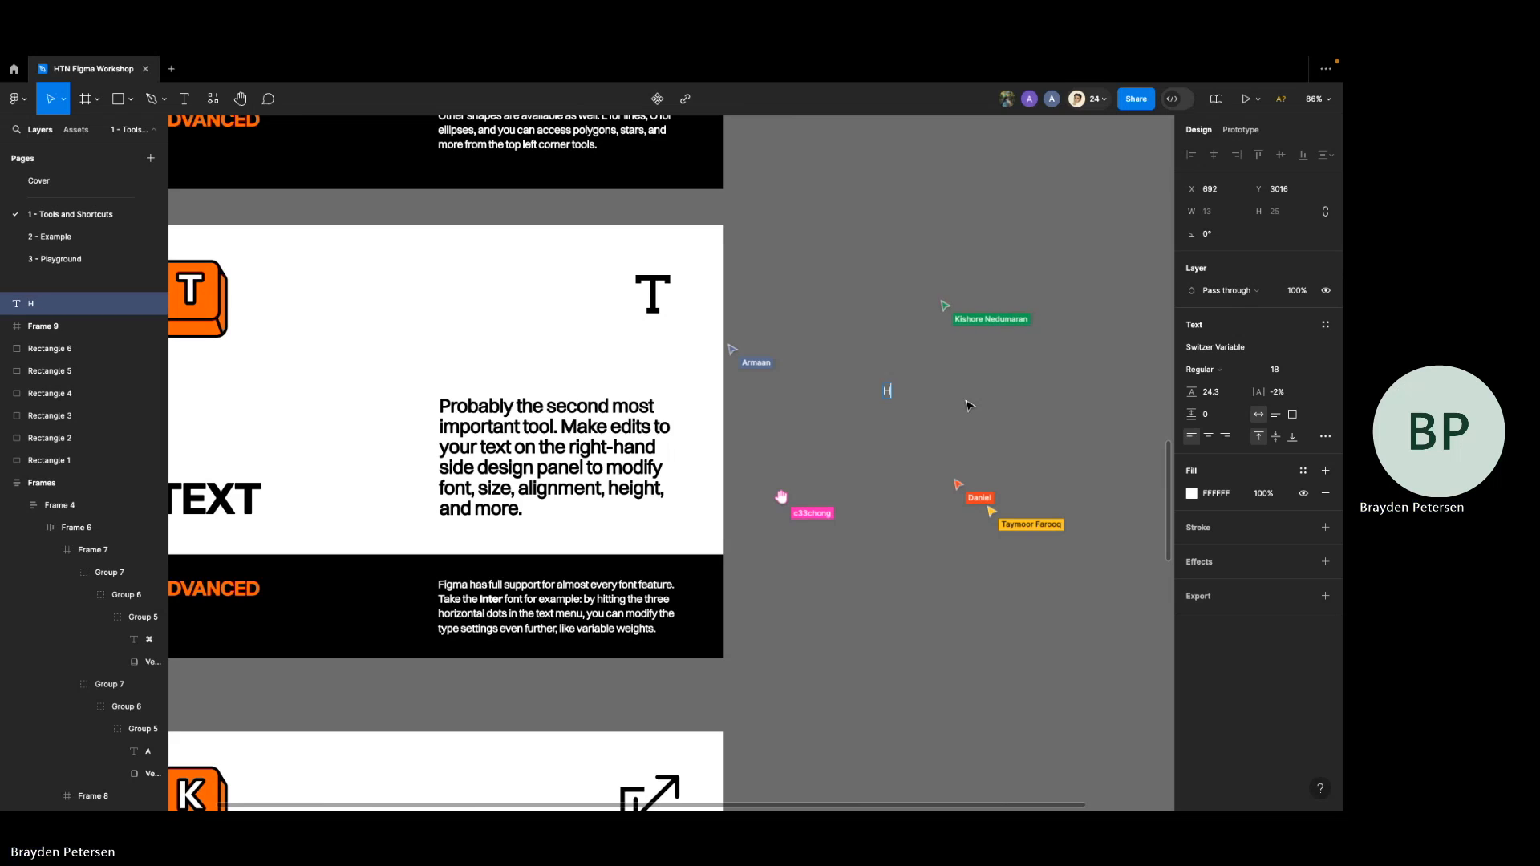
pyautogui.write('ELLO WORLD')
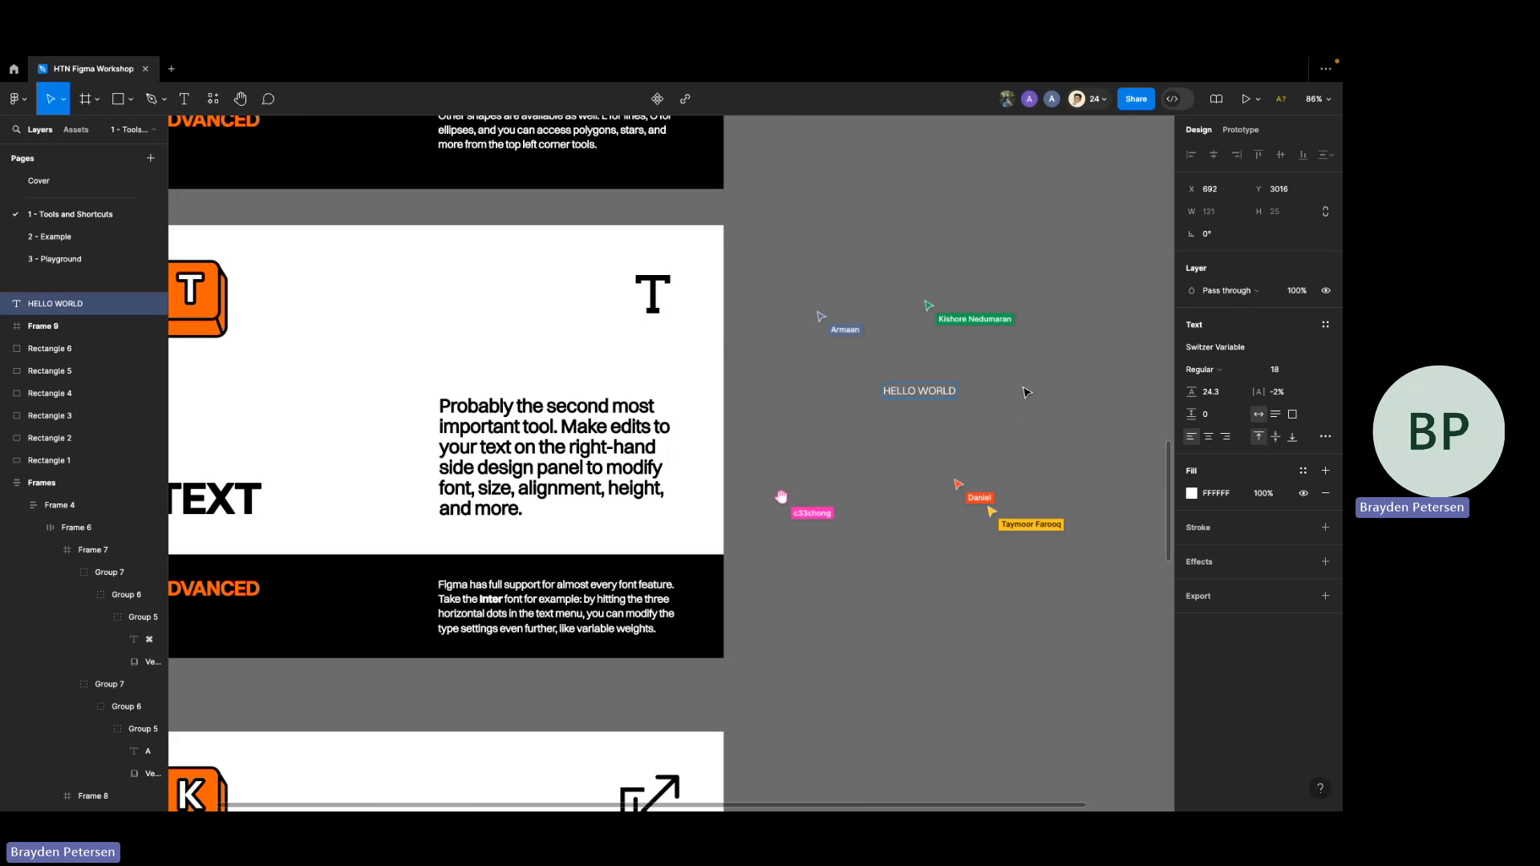
pyautogui.press('Escape')
# - Change the font of the HELLO WORLD text to Inter
pyautogui.click(1216, 357)
pyautogui.write('in')
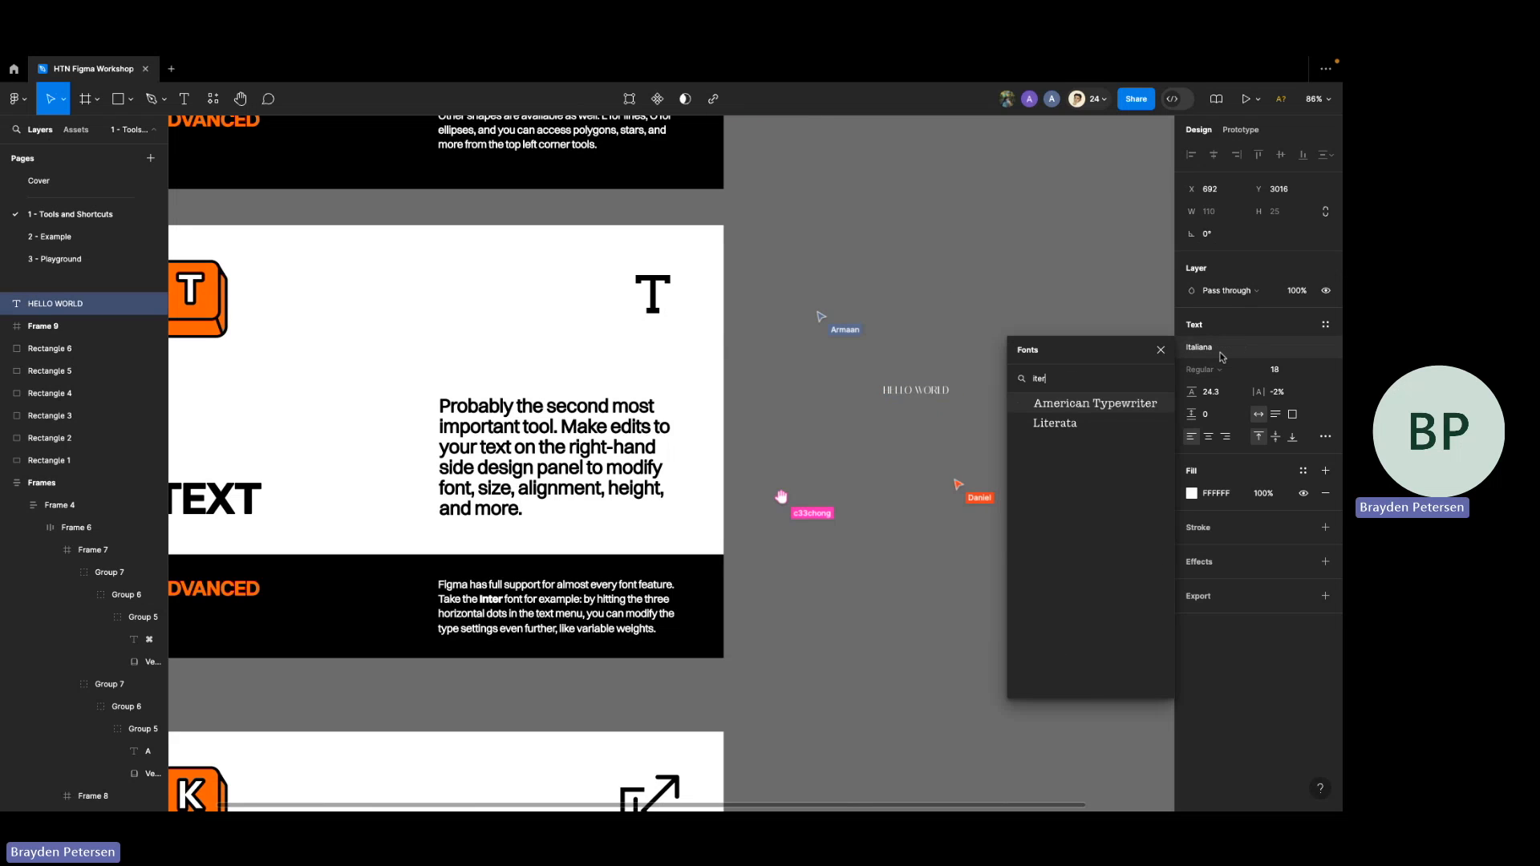
pyautogui.write('ter')
pyautogui.press('Return')
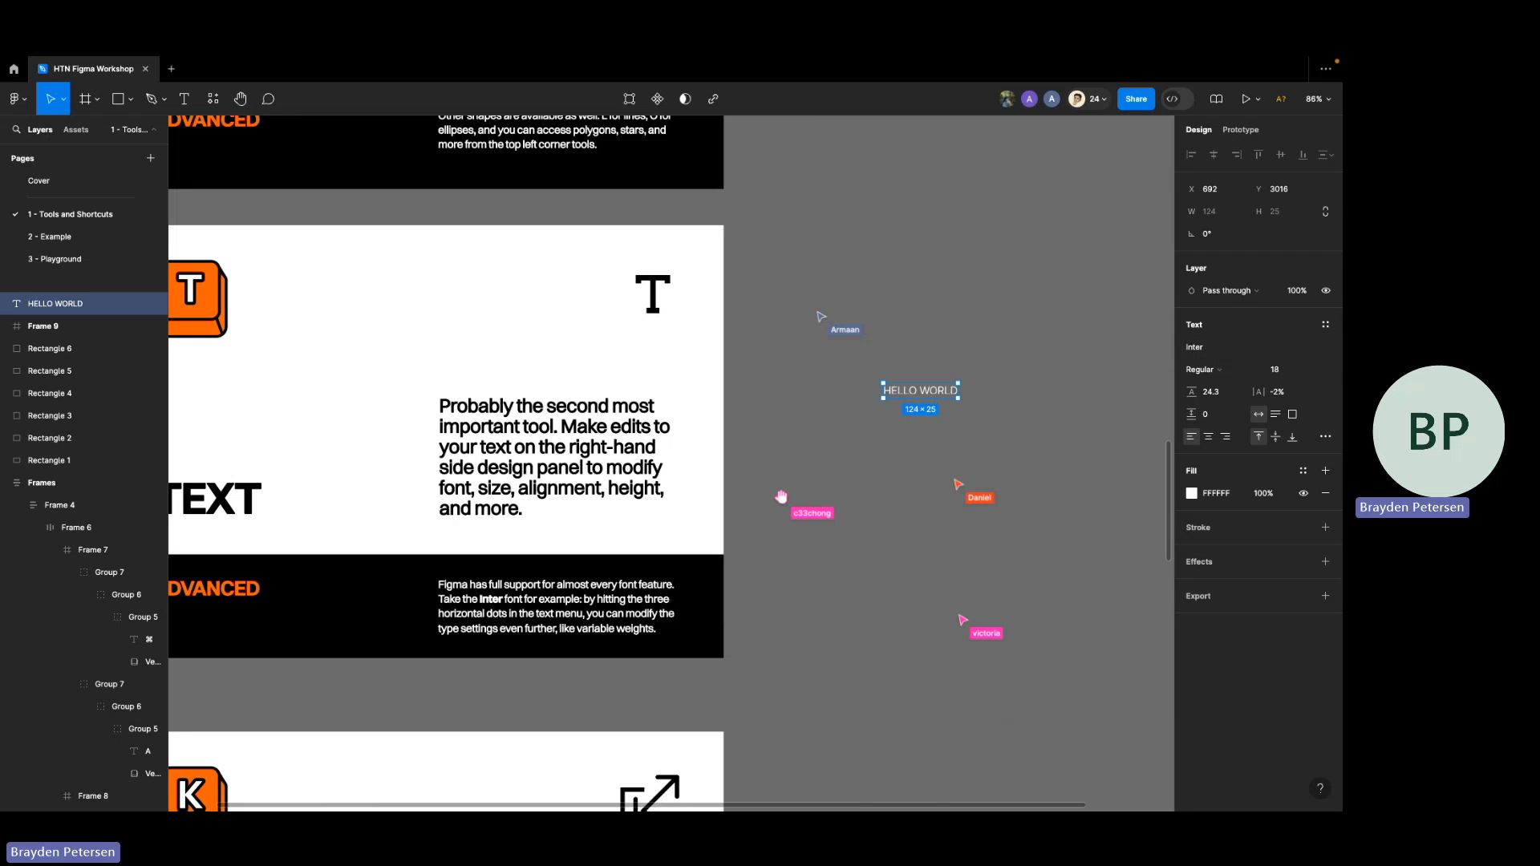
# - Increase the font size of the HELLO WORLD text to 93
pyautogui.click(1292, 371)
pyautogui.write('23')
pyautogui.press('Return')
pyautogui.press('Up')
pyautogui.press('Up')
pyautogui.press('Up')
pyautogui.press('Up')
pyautogui.press('Up')
pyautogui.press('Up')
pyautogui.press('Up')
pyautogui.press('Up')
pyautogui.press('Up')
pyautogui.press('Up')
pyautogui.press('Up')
pyautogui.press('Up')
pyautogui.press('Up')
pyautogui.press('Up')
pyautogui.press('Up')
pyautogui.press('Up')
pyautogui.press('Up')
pyautogui.press('Up')
pyautogui.press('Up')
pyautogui.press('Up')
pyautogui.press('Up')
pyautogui.press('Up')
pyautogui.press('Up')
pyautogui.press('Up')
pyautogui.press('Up')
pyautogui.press('Up')
pyautogui.press('Up')
pyautogui.press('Up')
pyautogui.press('Up')
pyautogui.press('Up')
pyautogui.press('Up')
pyautogui.press('Up')
pyautogui.press('Up')
pyautogui.press('Up')
pyautogui.press('Up')
pyautogui.press('Up')
pyautogui.press('Up')
pyautogui.press('Up')
pyautogui.press('Up')
# - Set the font weight of the HELLO WORLD text to Semi Bold and deselect it
pyautogui.click(1225, 369)
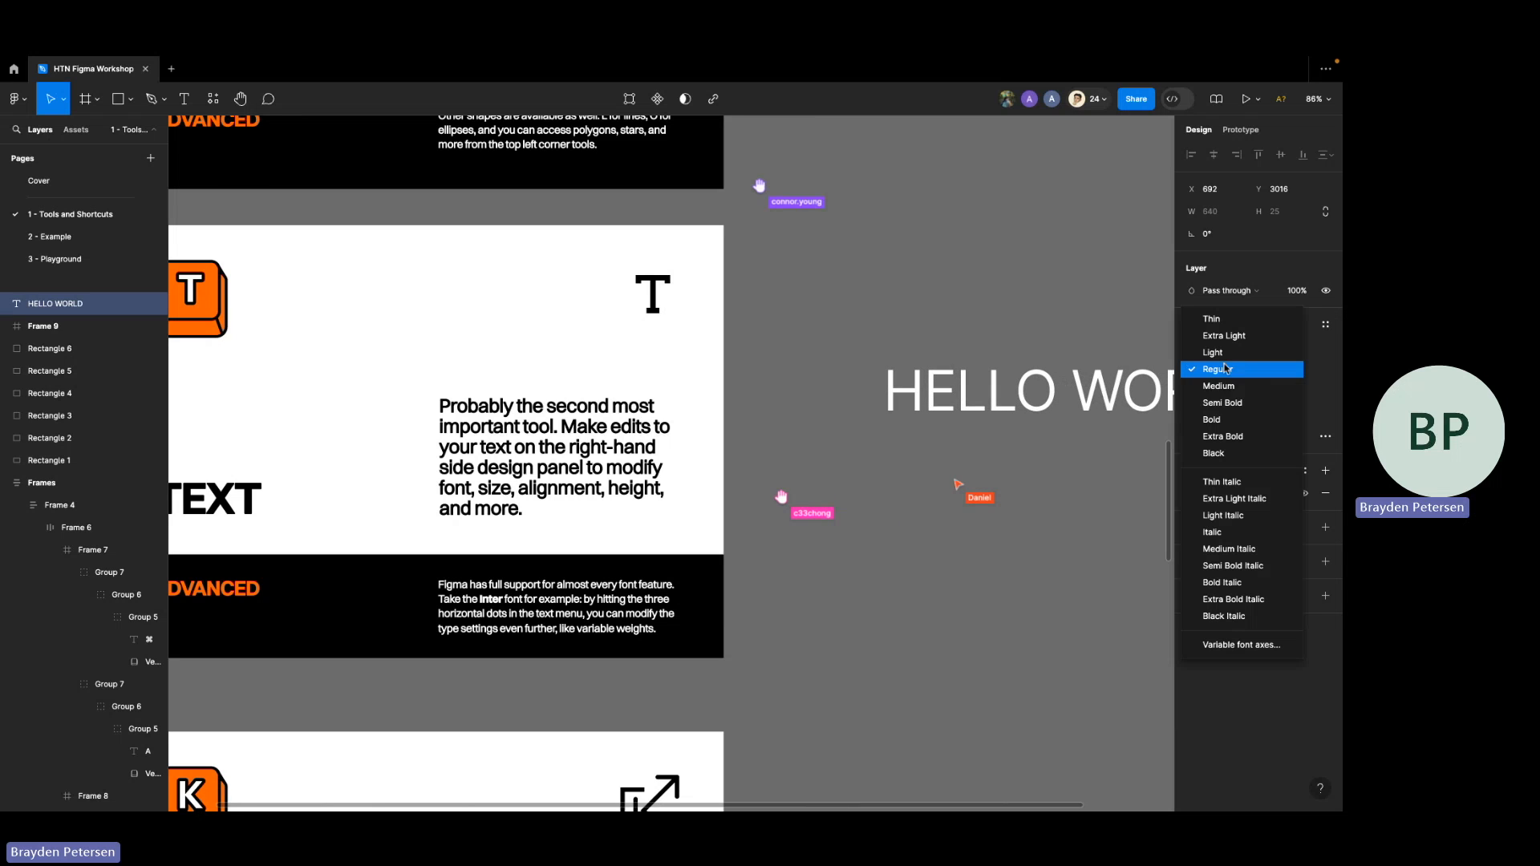
pyautogui.click(1222, 403)
pyautogui.click(997, 248)
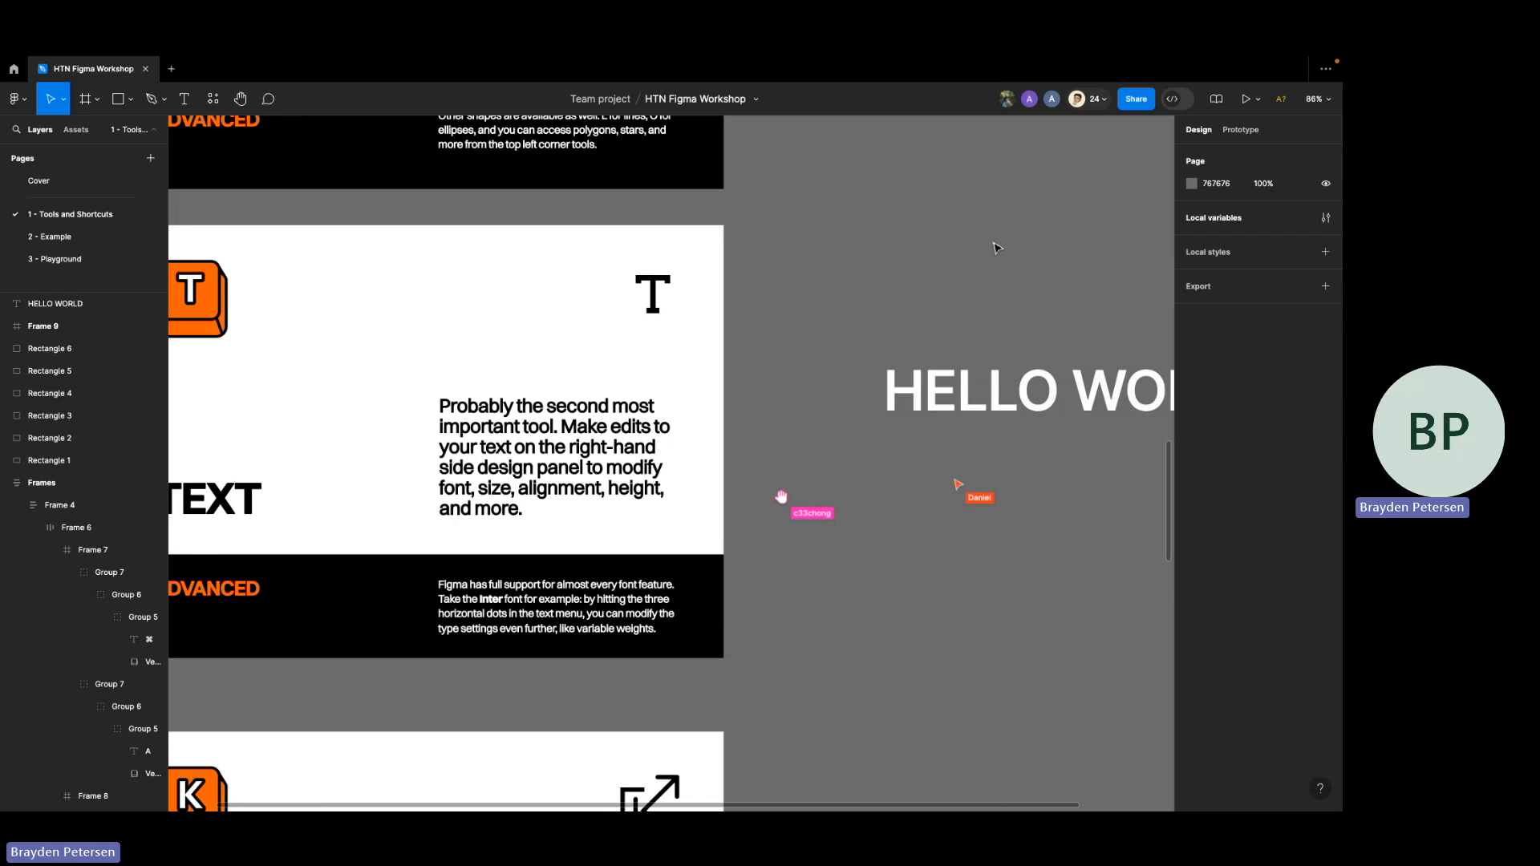
# - Move the HELLO WORLD text right next to the Text card and set its letter spacing to -3% and line height to 58
pyautogui.hscroll(1, 997, 248)
pyautogui.moveTo(967, 391); pyautogui.dragTo(837, 359)
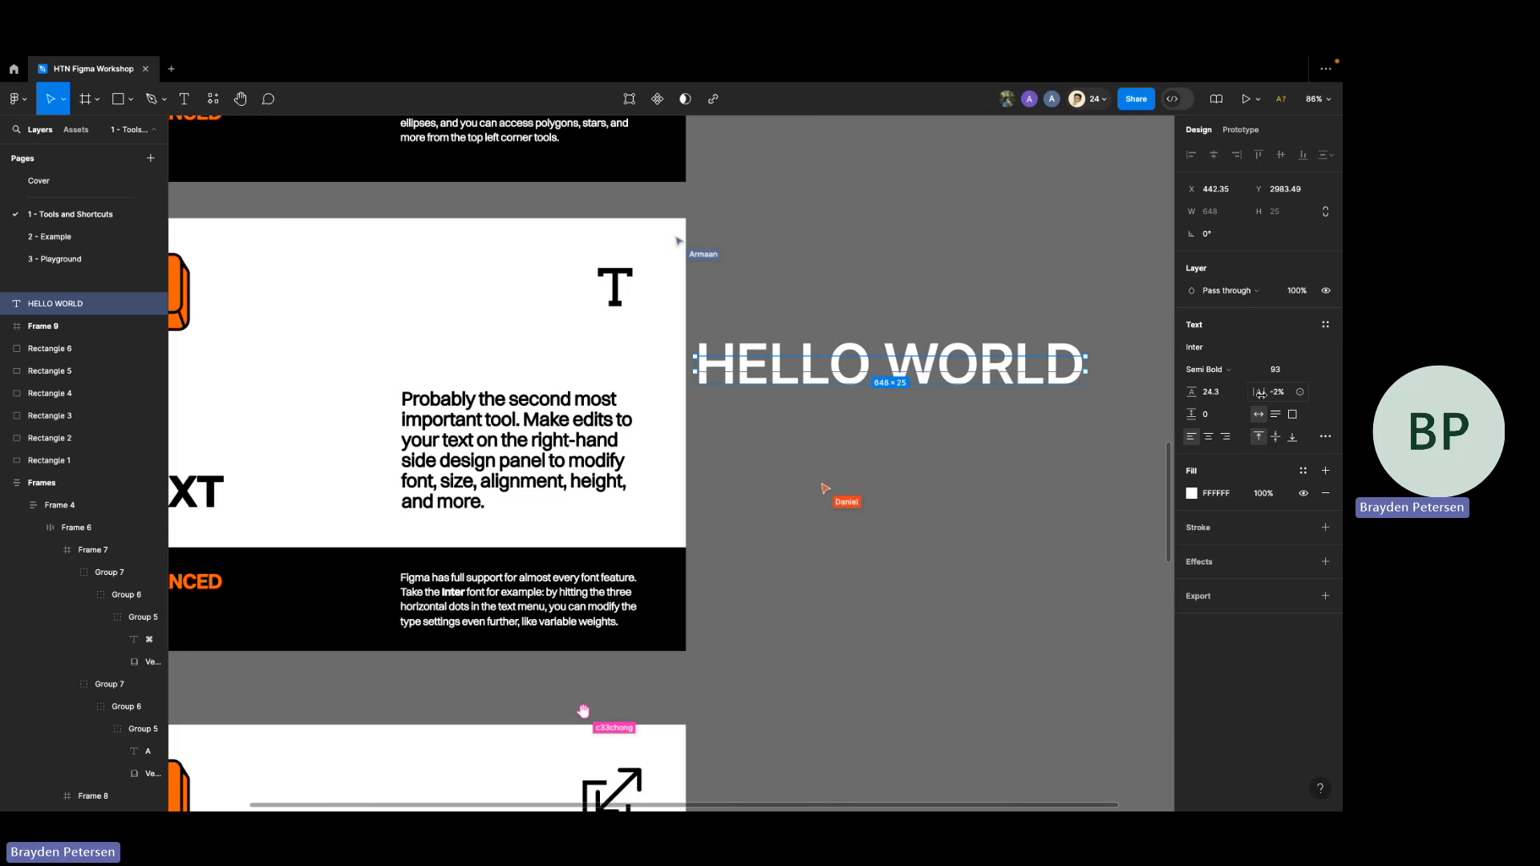
pyautogui.moveTo(1262, 393); pyautogui.dragTo(1219, 392)
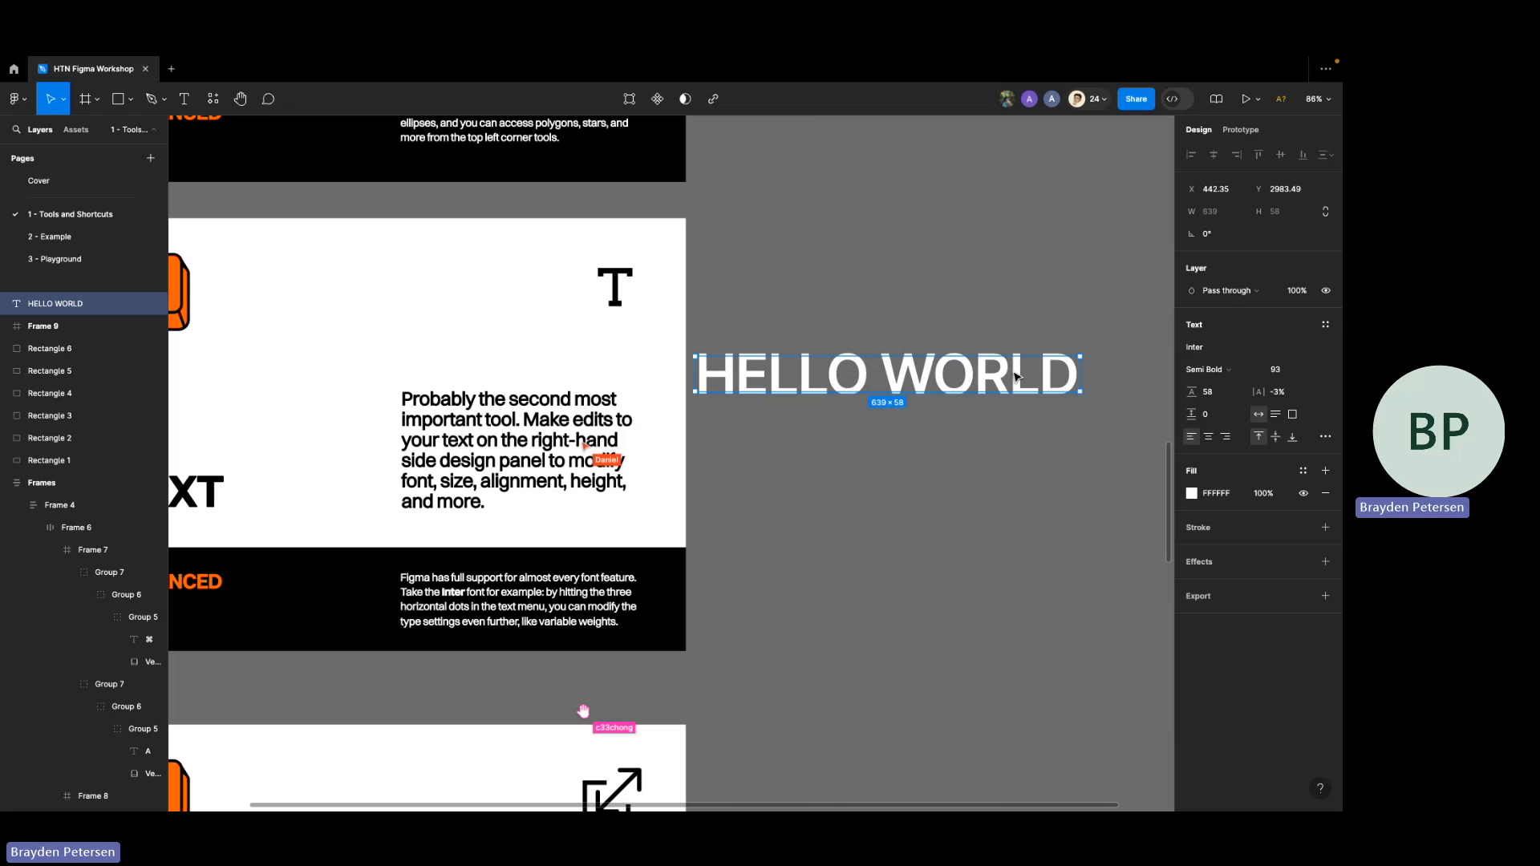
# - Break HELLO WORLD onto two lines between the words and set the line height to 80
pyautogui.doubleClick(1015, 377)
pyautogui.click(890, 378)
pyautogui.press('Return')
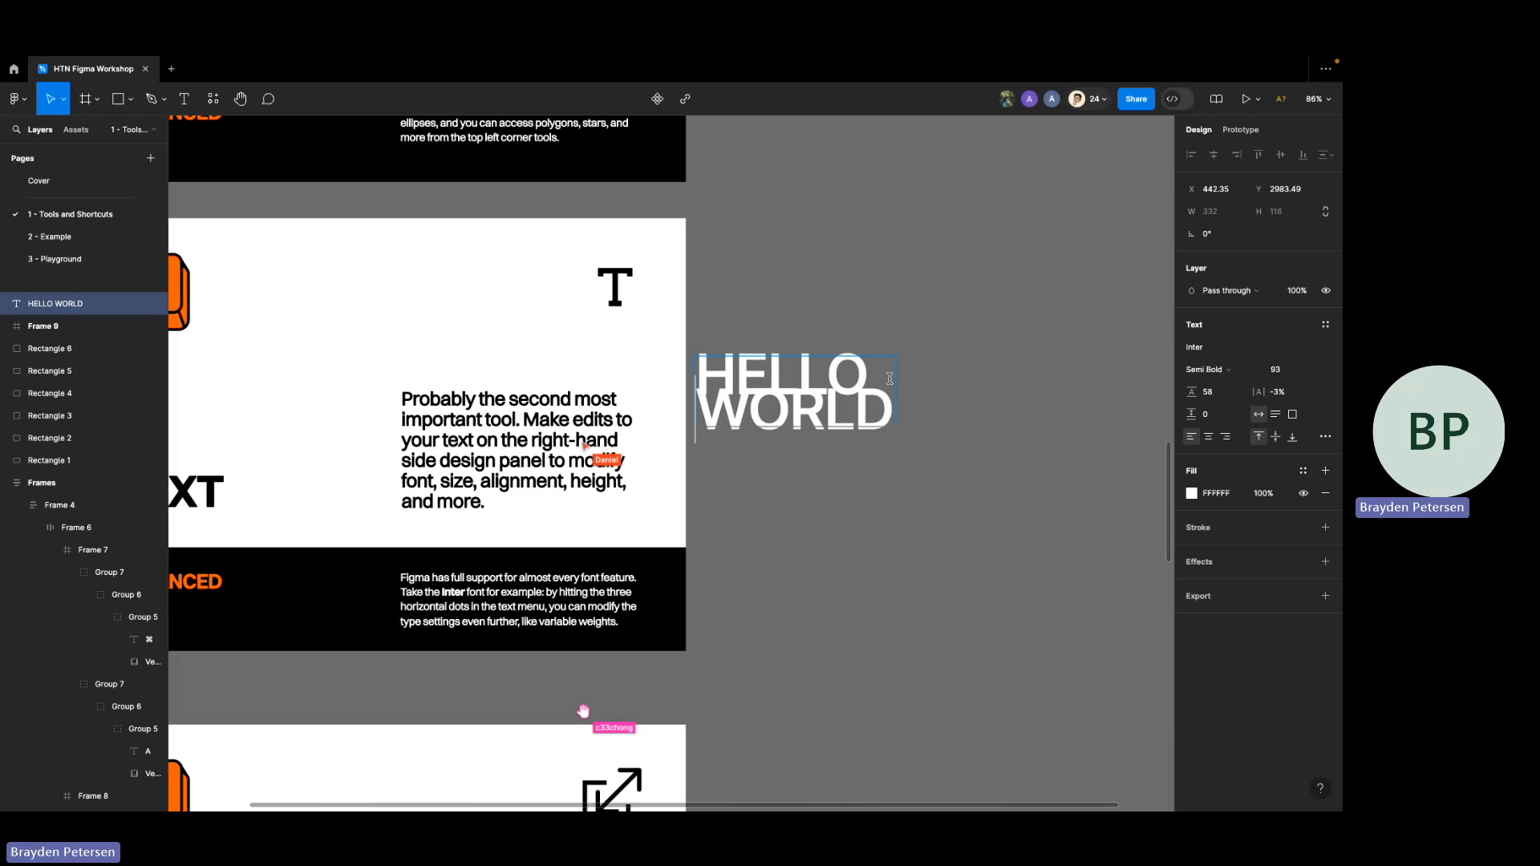
pyautogui.hotkey('ctrl', 'a')
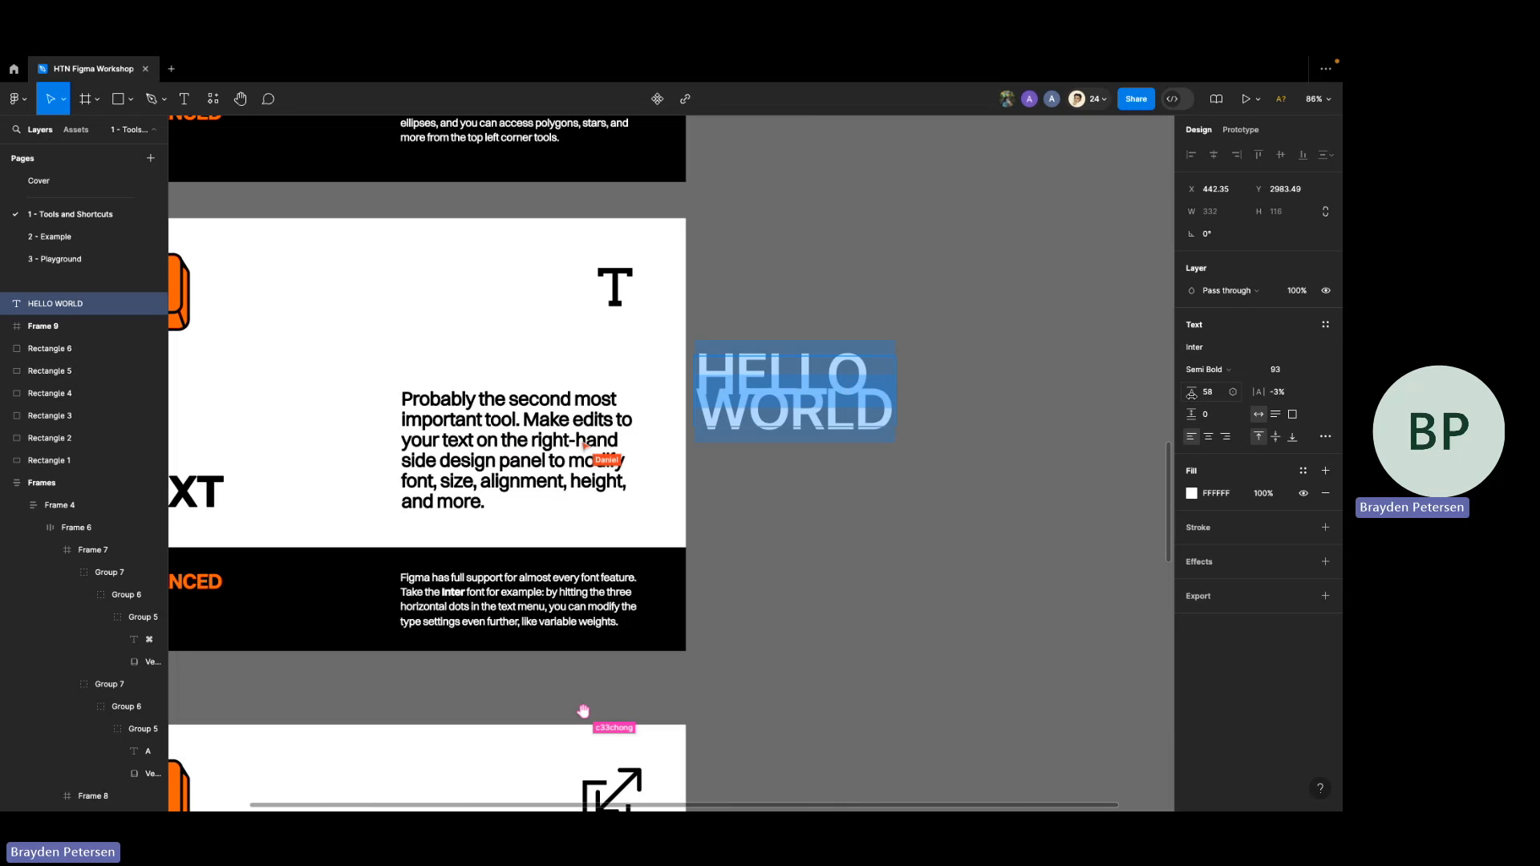
pyautogui.moveTo(1192, 394); pyautogui.dragTo(1199, 396)
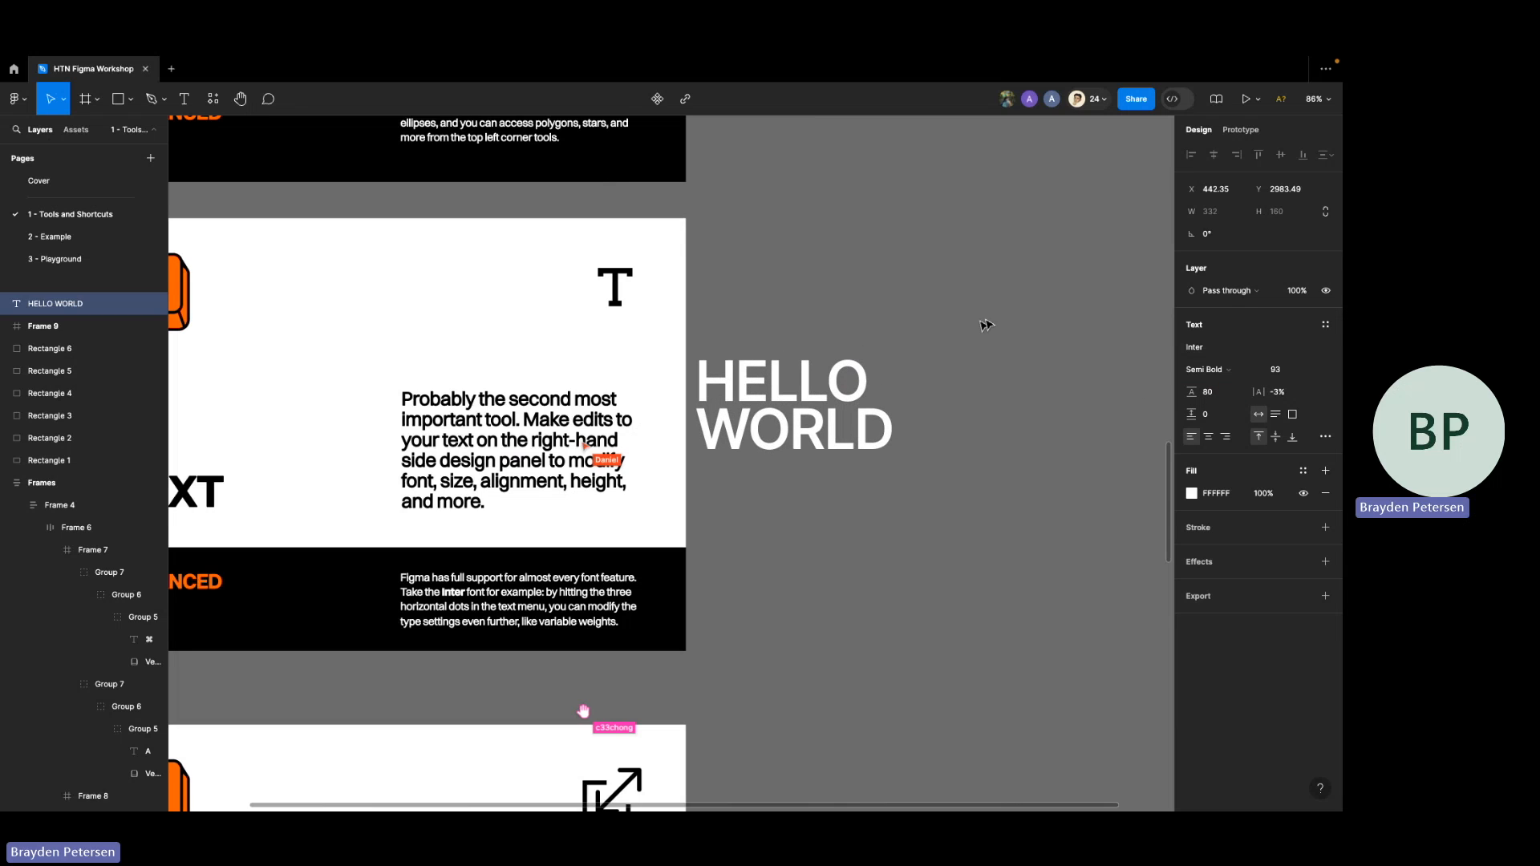
# - Try centre and right alignment on the two-line text and return it to left alignment
pyautogui.click(1211, 438)
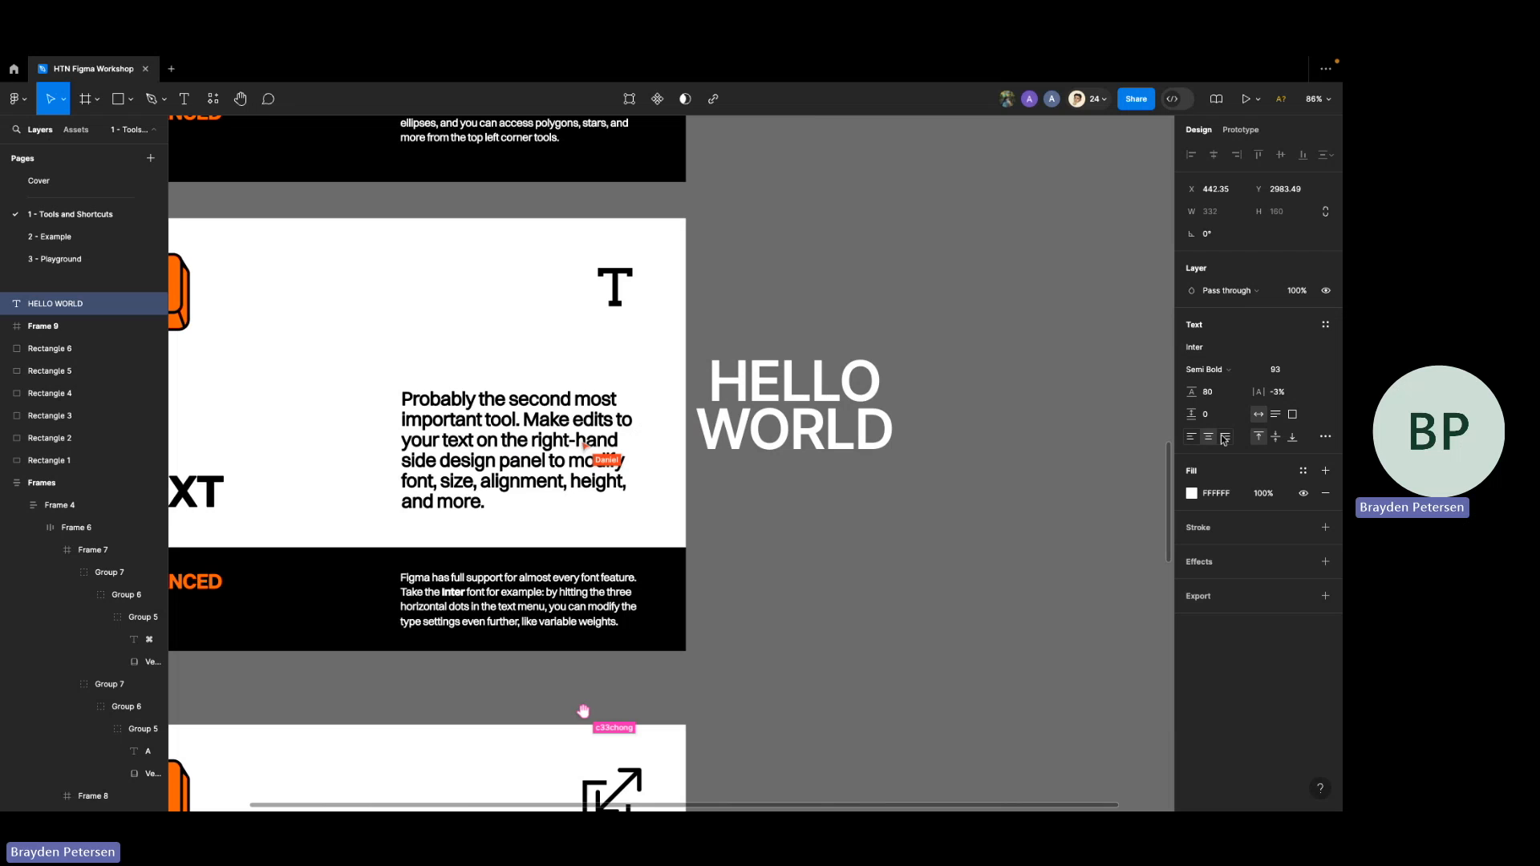
pyautogui.click(1225, 438)
pyautogui.hotkey('shift', '2')
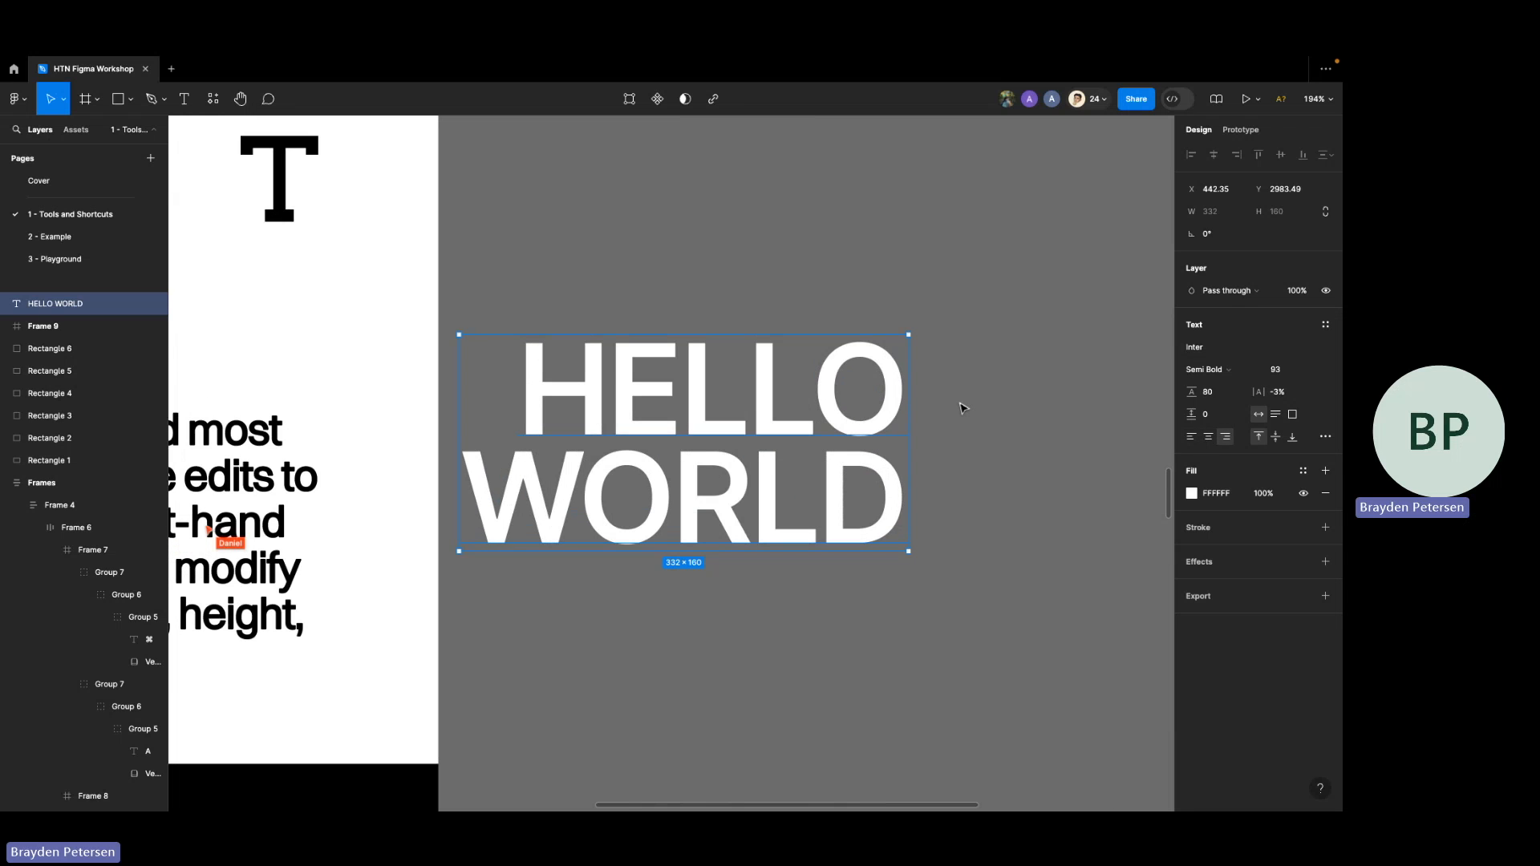
pyautogui.click(1191, 437)
pyautogui.click(1209, 438)
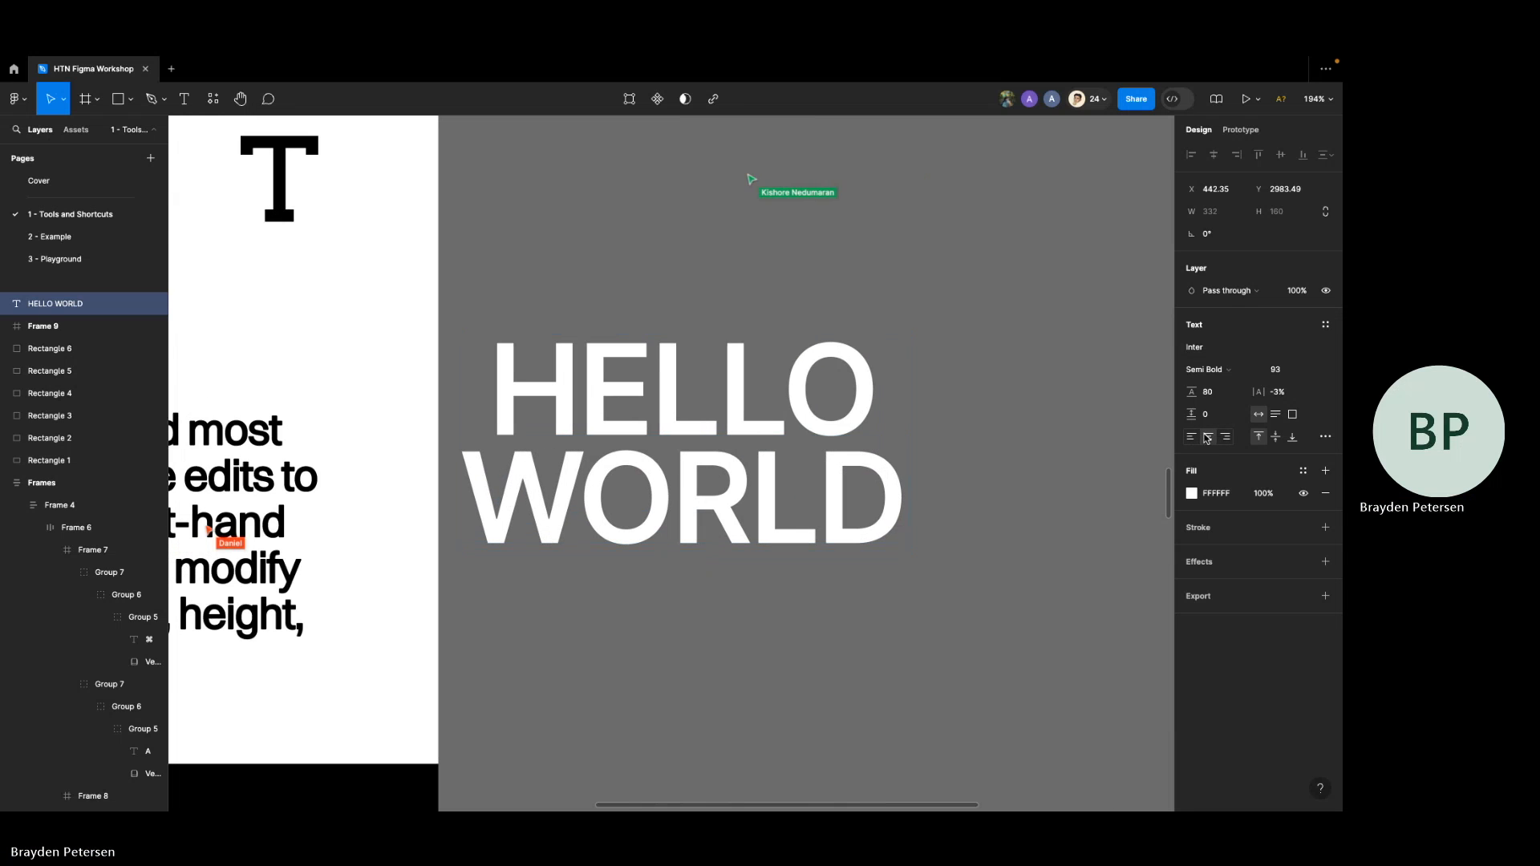
pyautogui.click(1225, 438)
pyautogui.click(1191, 437)
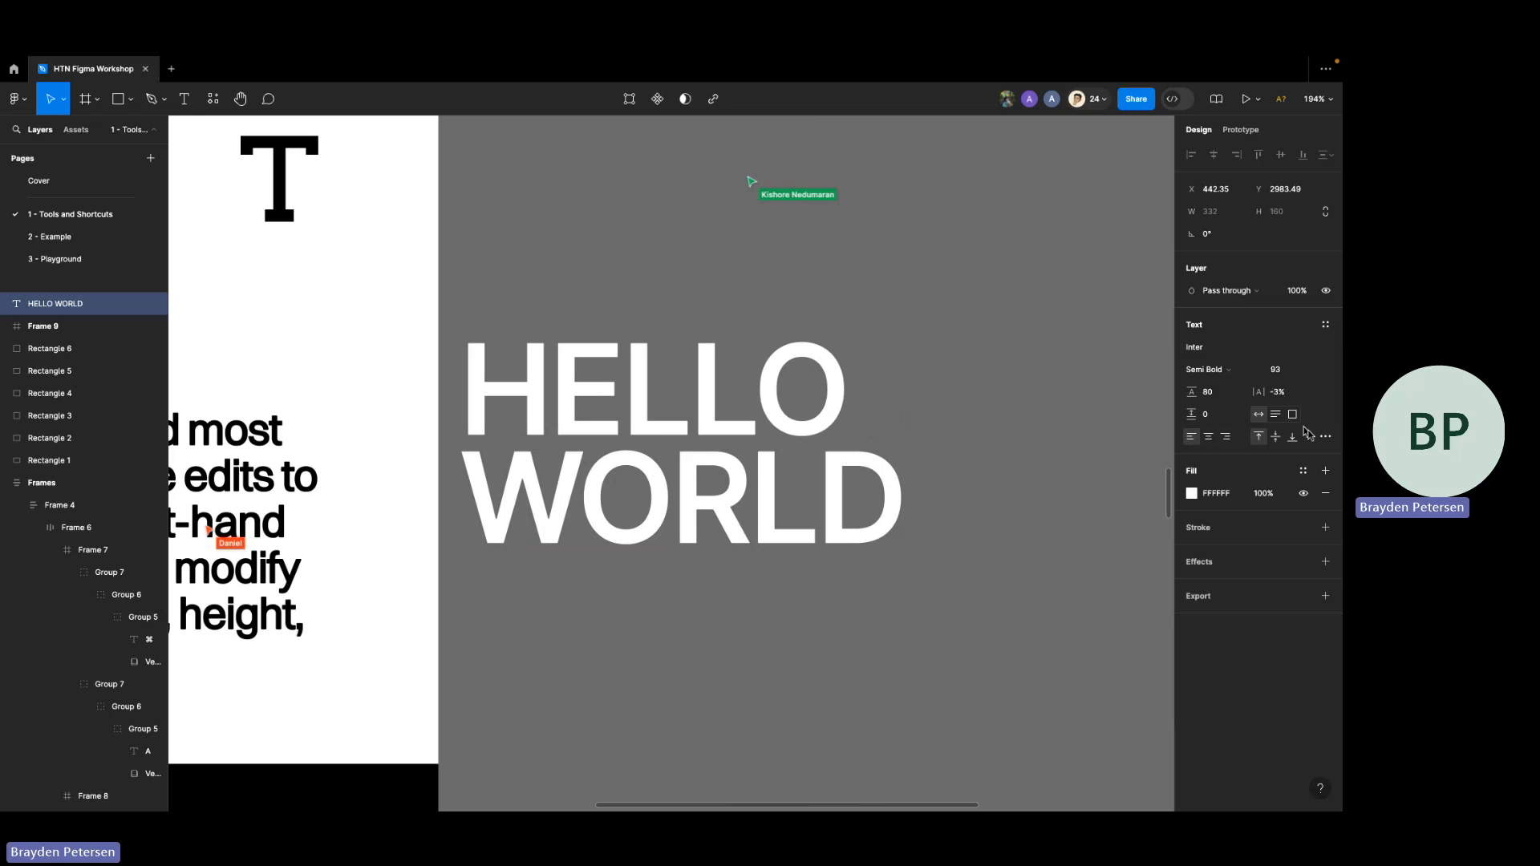
# - Replace the two-line text with "Hello" and "world" on separate lines and finish text editing
pyautogui.scroll(-5, 716, 386)
pyautogui.hscroll(-2, 716, 386)
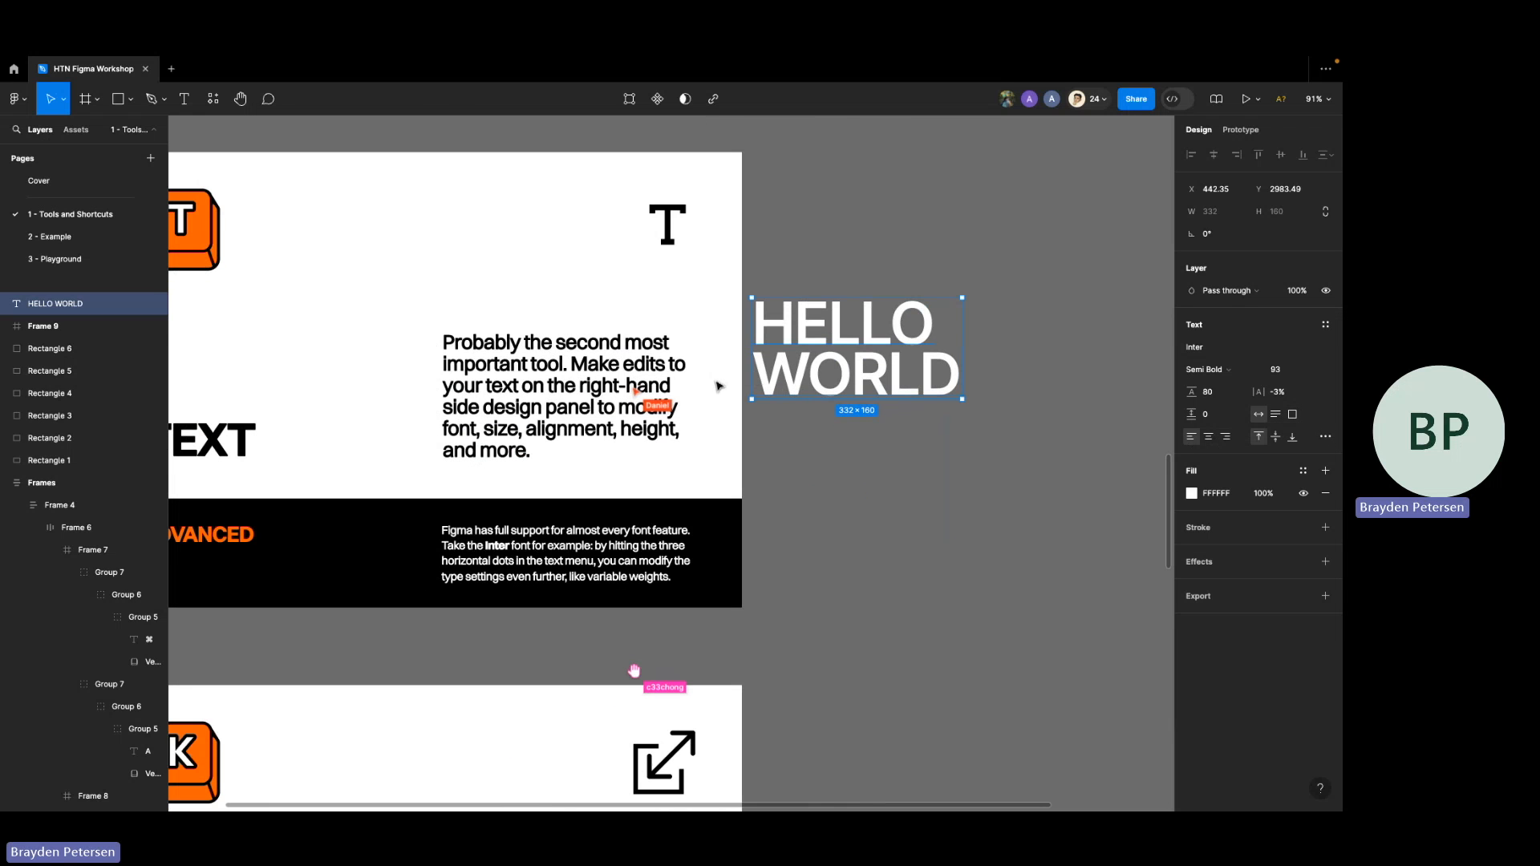
pyautogui.hscroll(-2, 717, 385)
pyautogui.scroll(4, 717, 386)
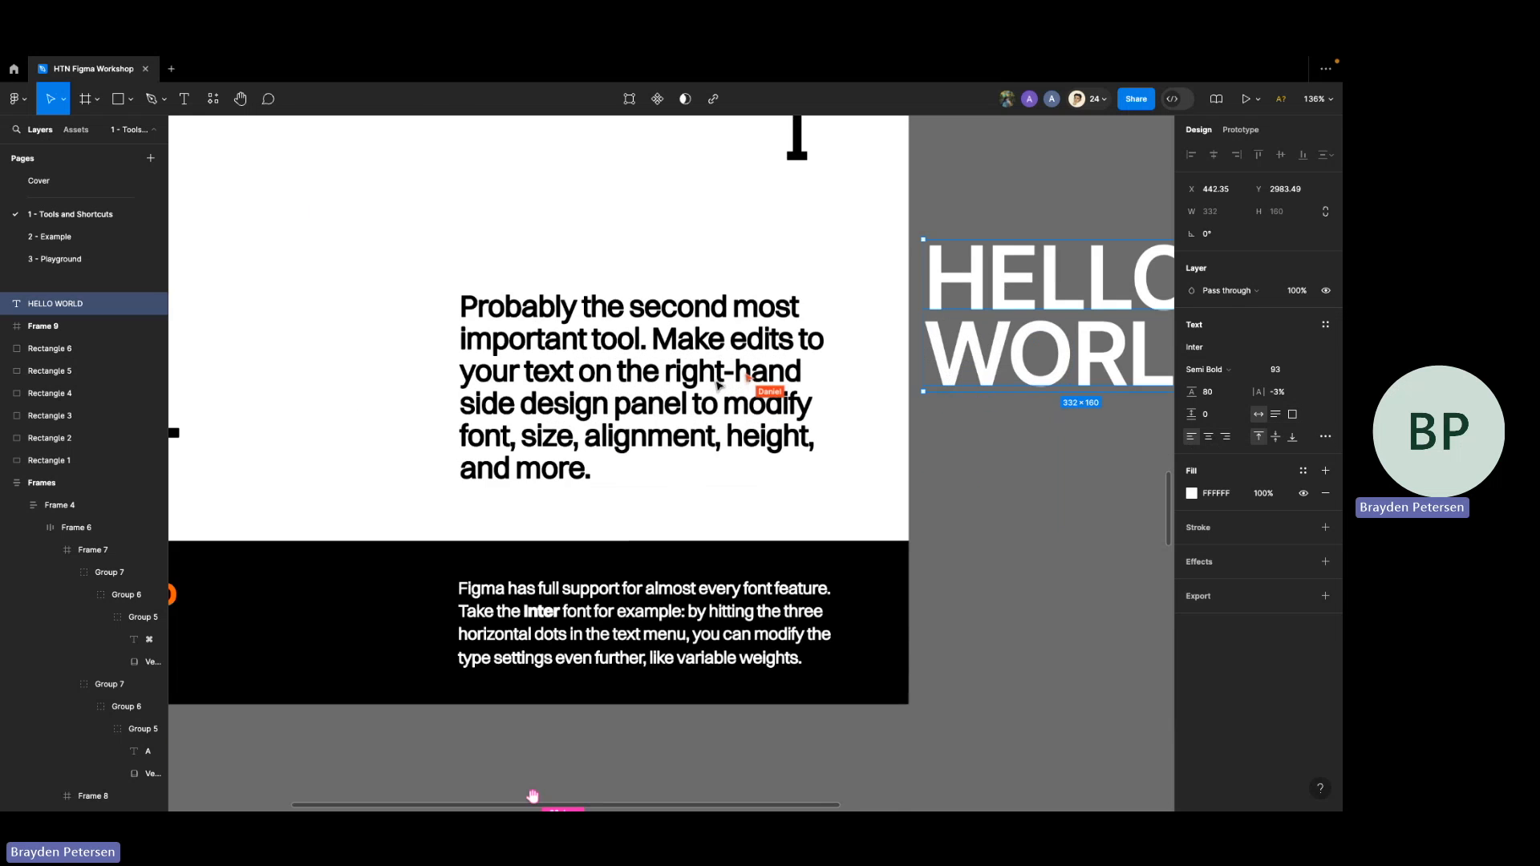
pyautogui.hscroll(1, 717, 385)
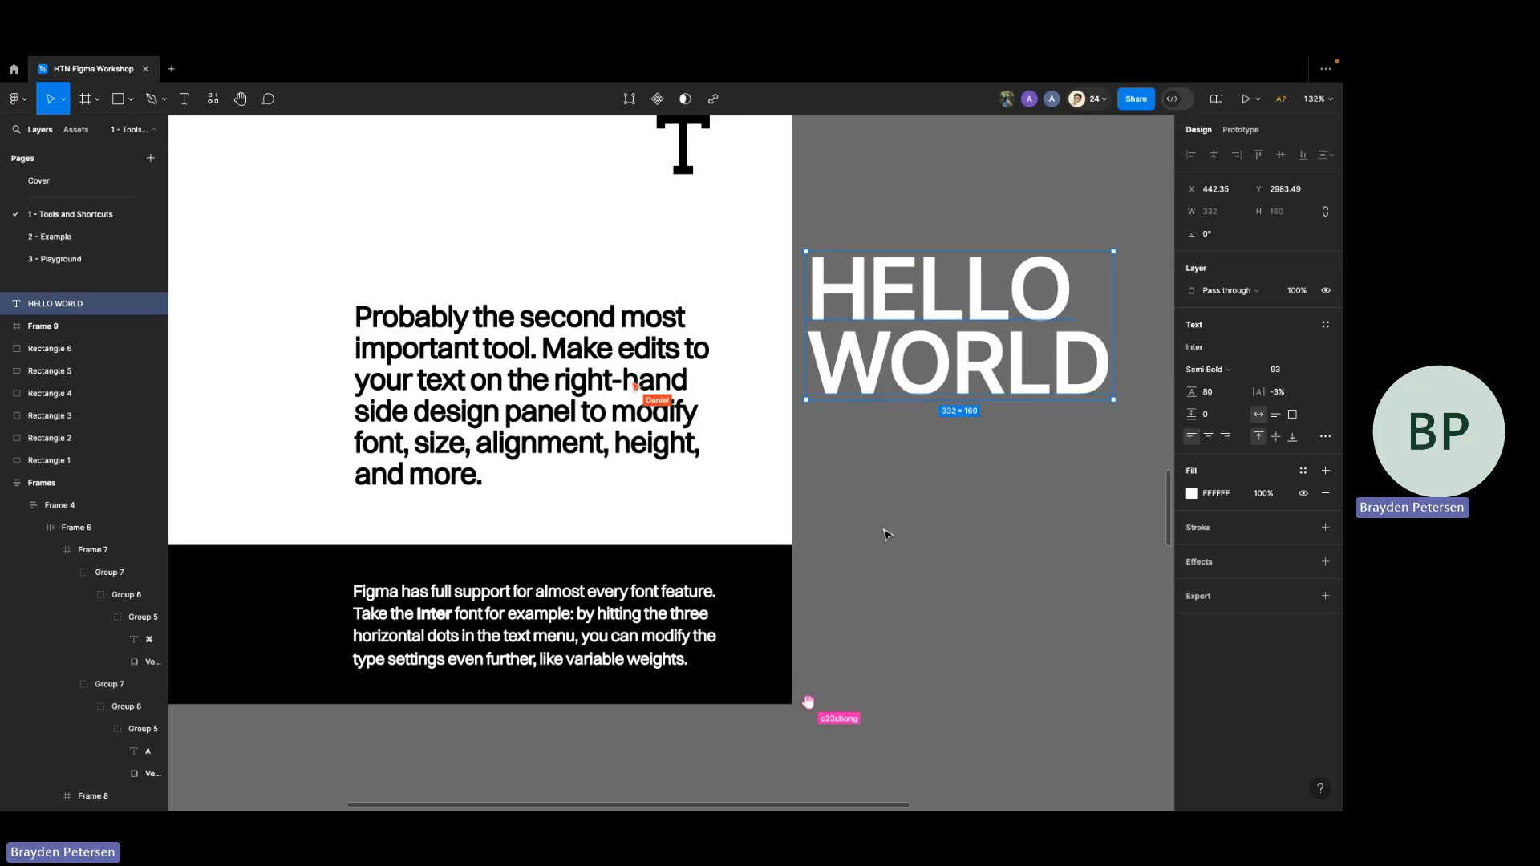
pyautogui.hscroll(2, 939, 497)
pyautogui.scroll(-1, 939, 498)
pyautogui.doubleClick(879, 281)
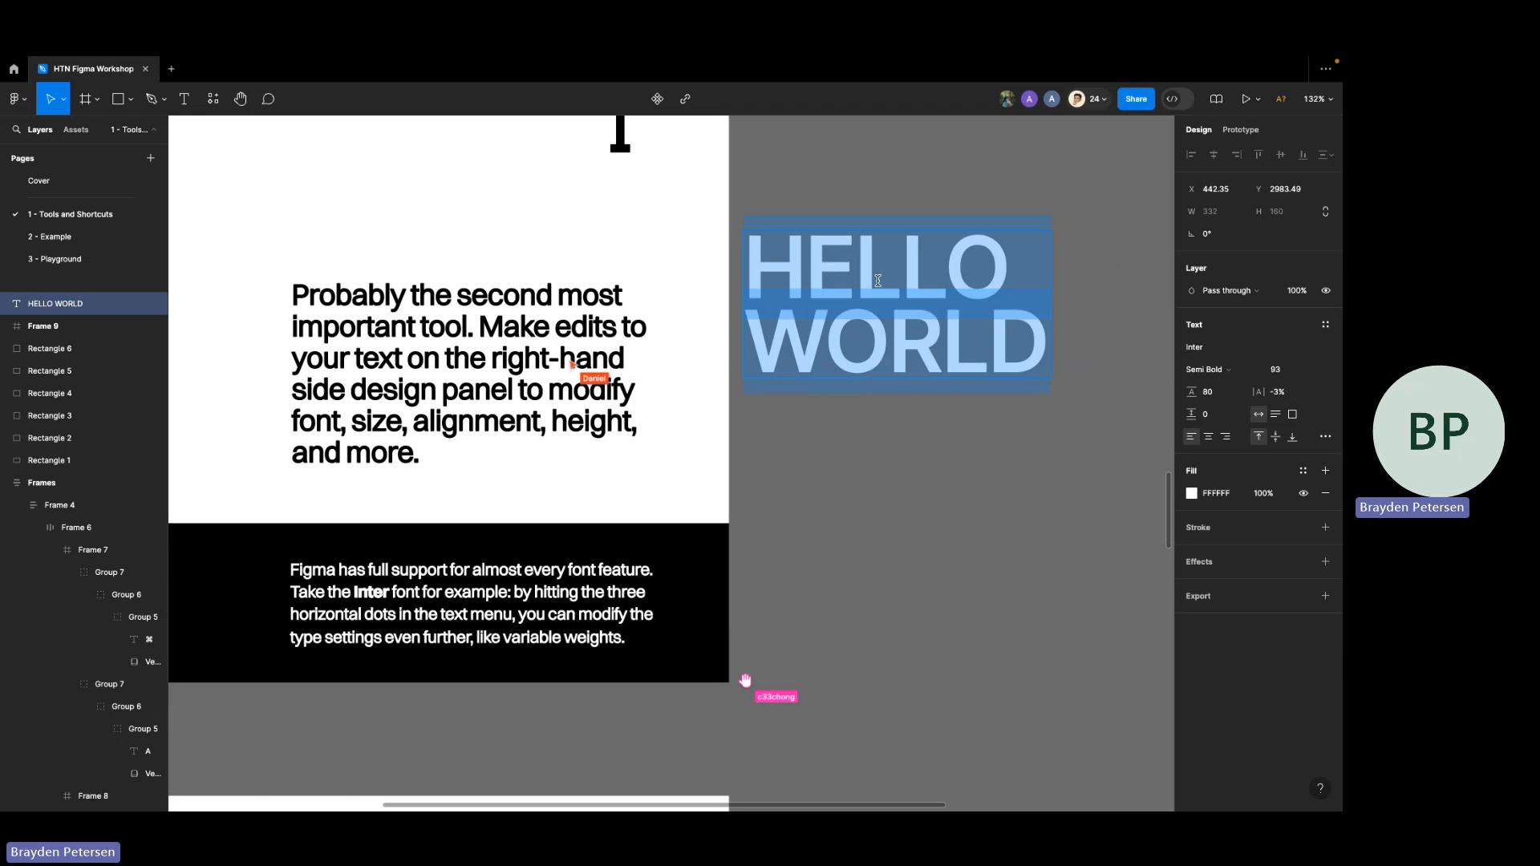
pyautogui.write('Hello')
pyautogui.press('Return')
pyautogui.write('world')
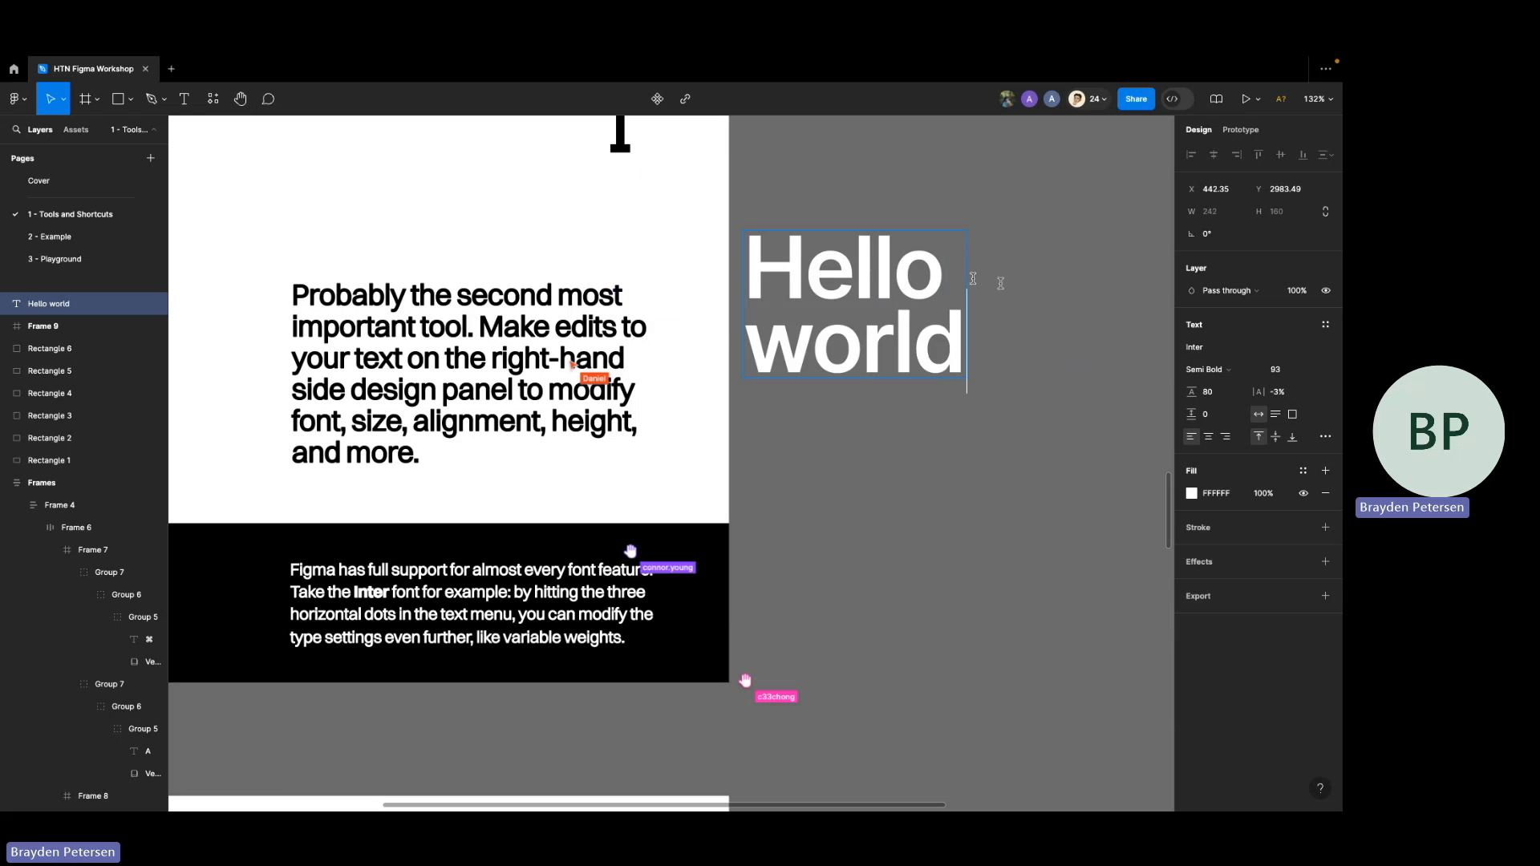
pyautogui.hotkey('ctrl', 'a')
pyautogui.press('Escape')
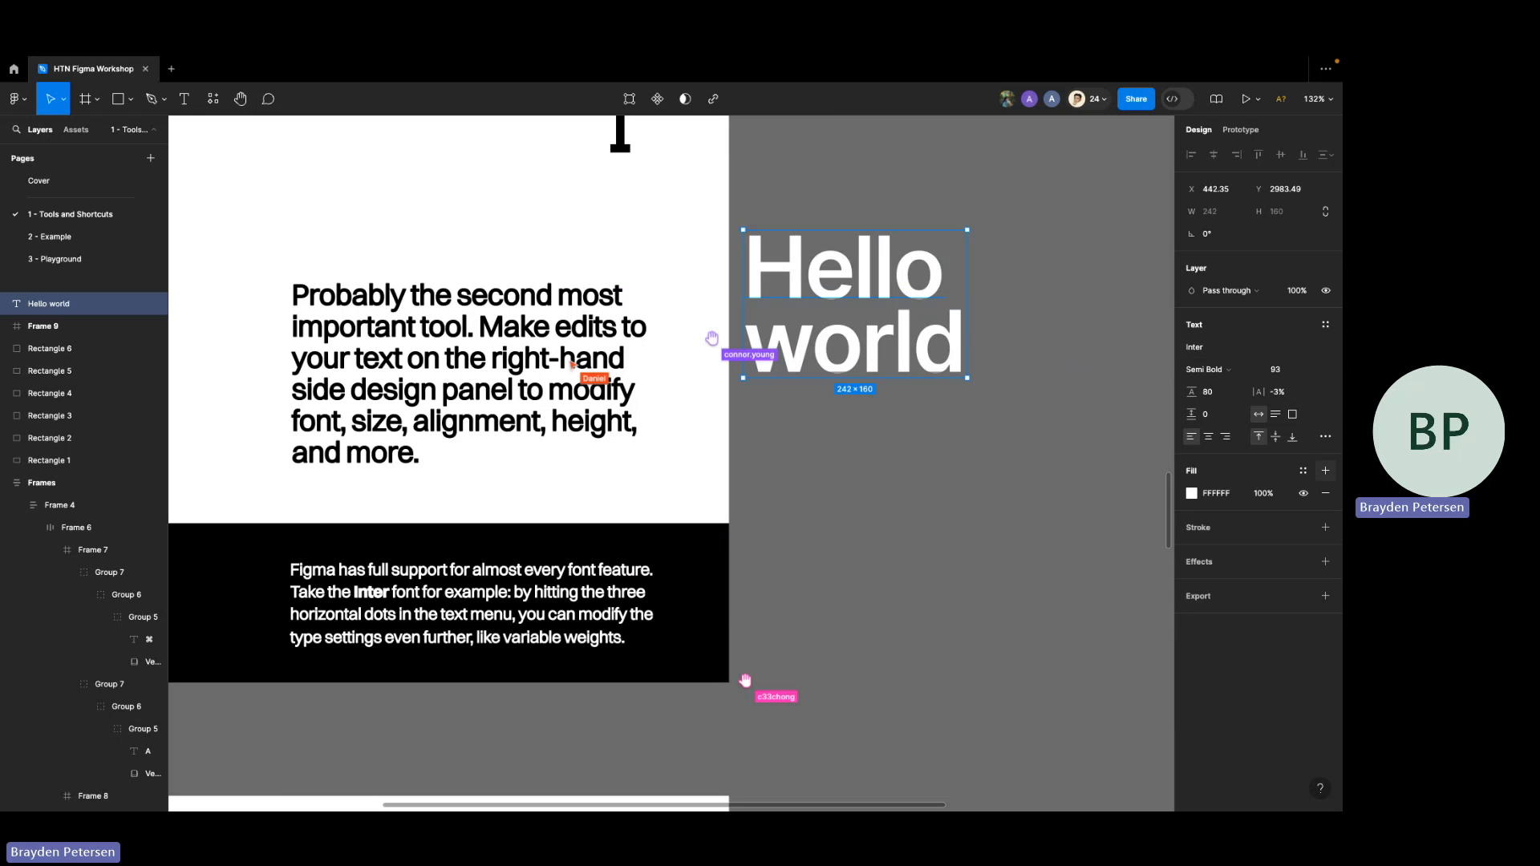
# - Open the type settings, try the uppercase, lowercase and title case options, and return the text to its original case
pyautogui.click(1326, 437)
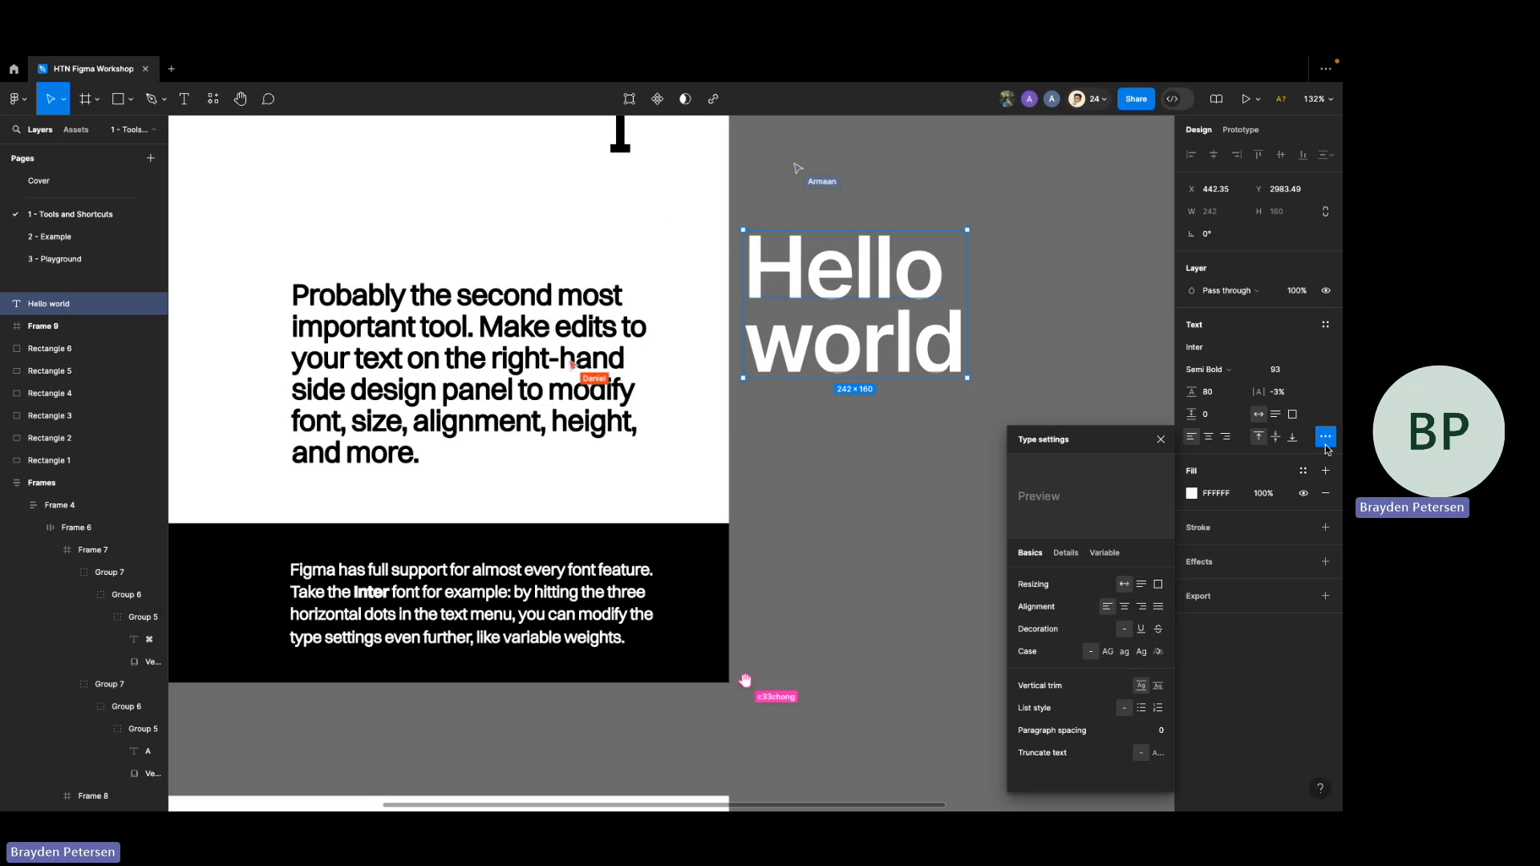
pyautogui.click(1110, 656)
pyautogui.click(1129, 658)
pyautogui.click(1141, 653)
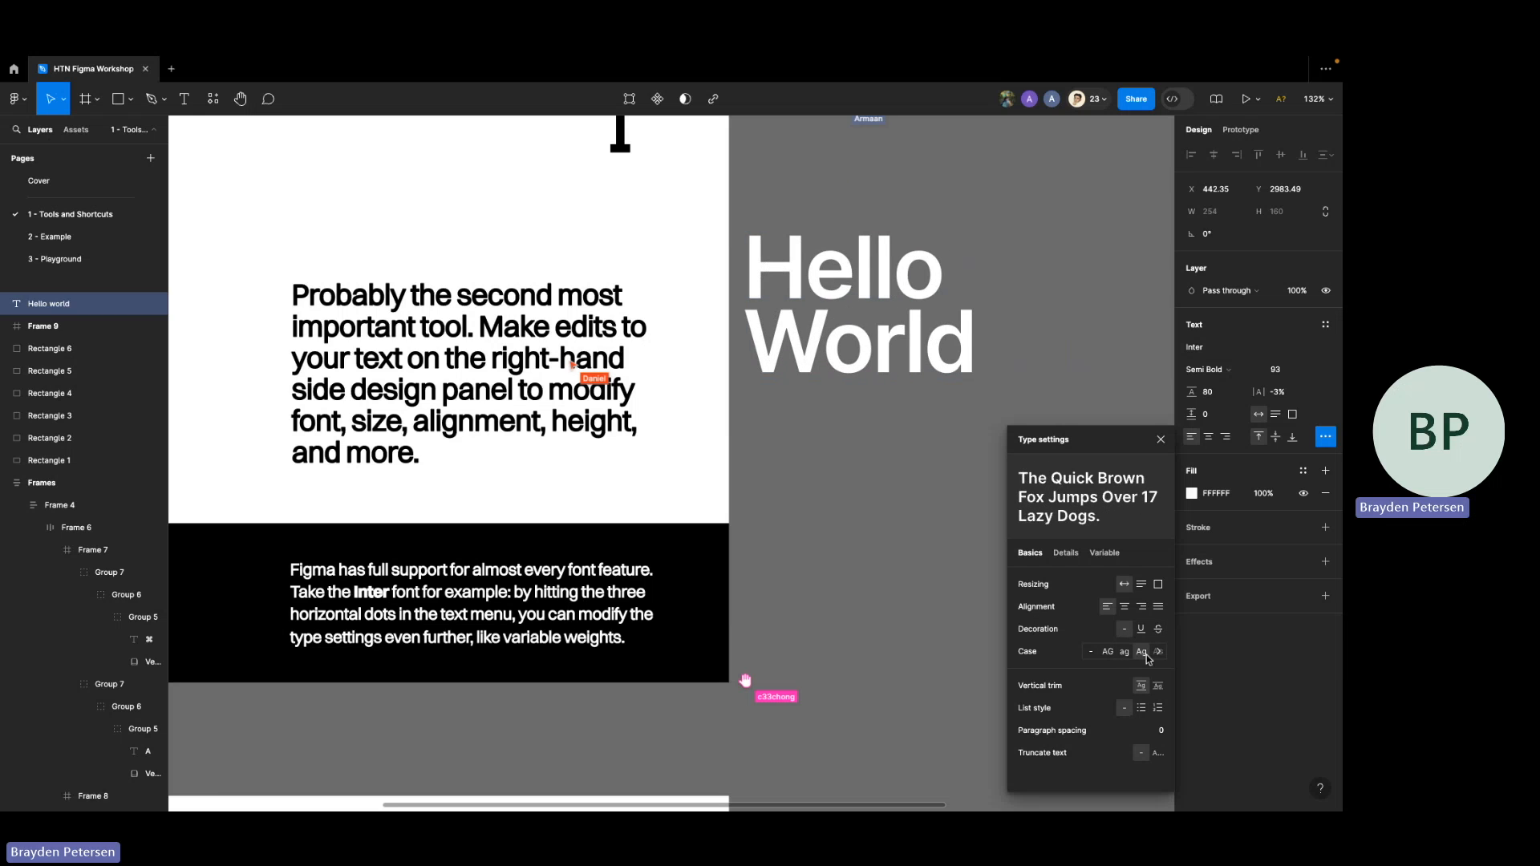
pyautogui.click(1091, 653)
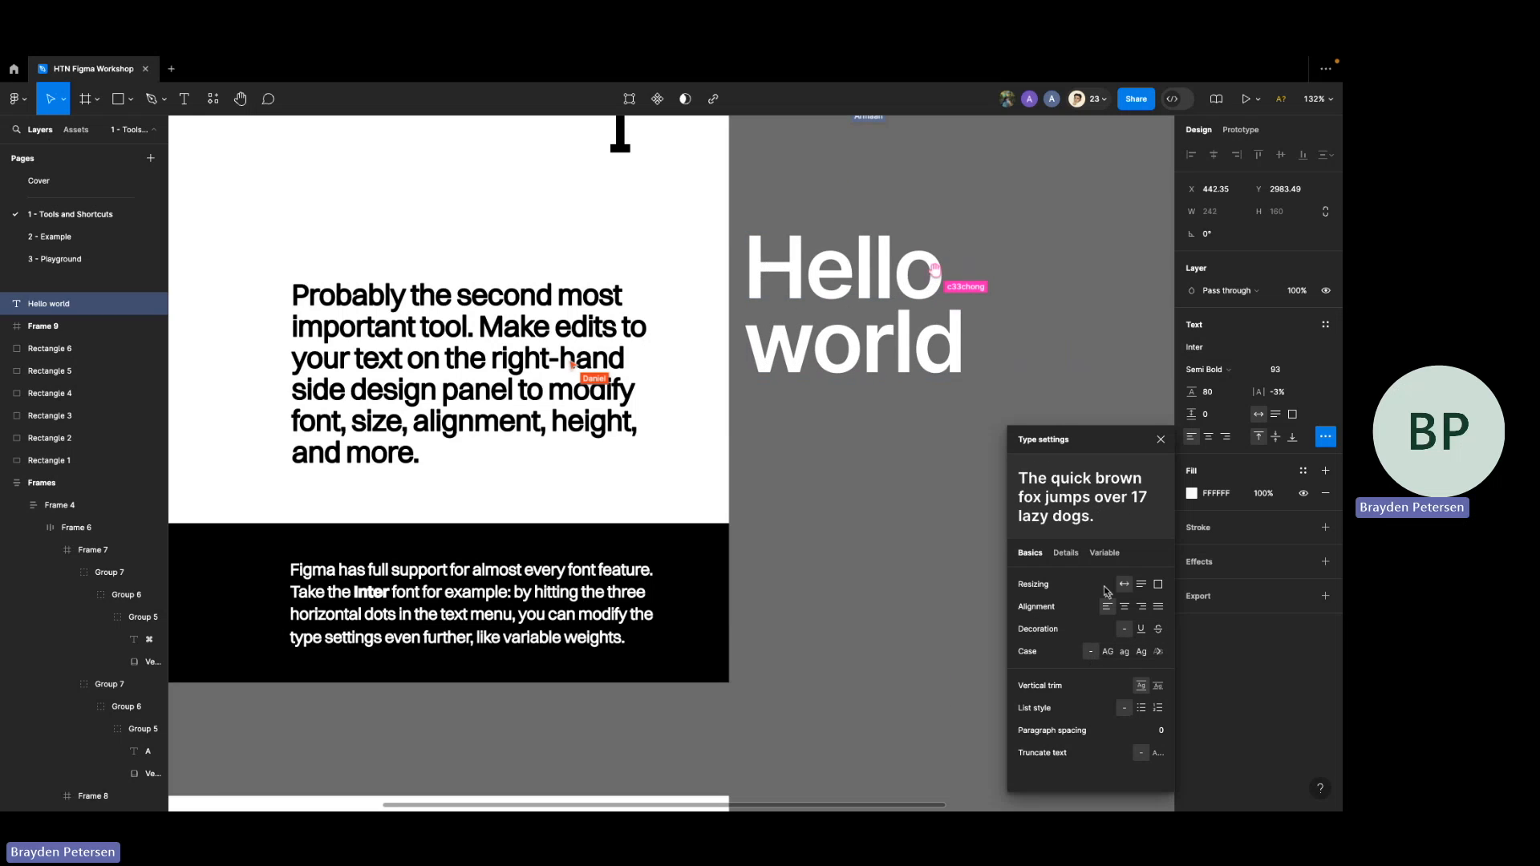
# - Enable the Disambiguation stylistic set in the detailed type settings of the Hello world text
pyautogui.click(1068, 552)
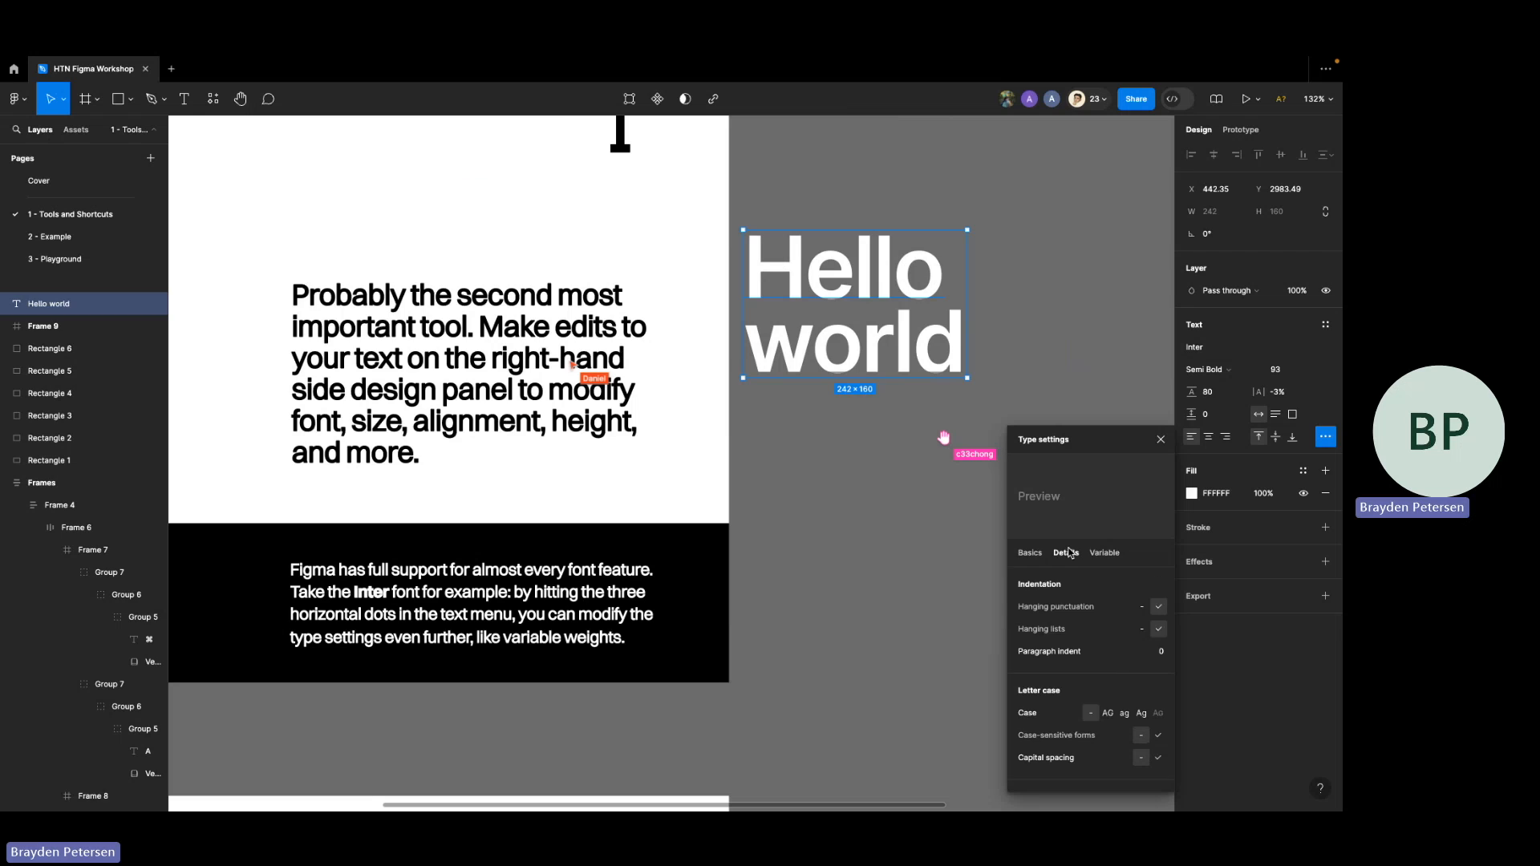
pyautogui.scroll(-3, 1115, 674)
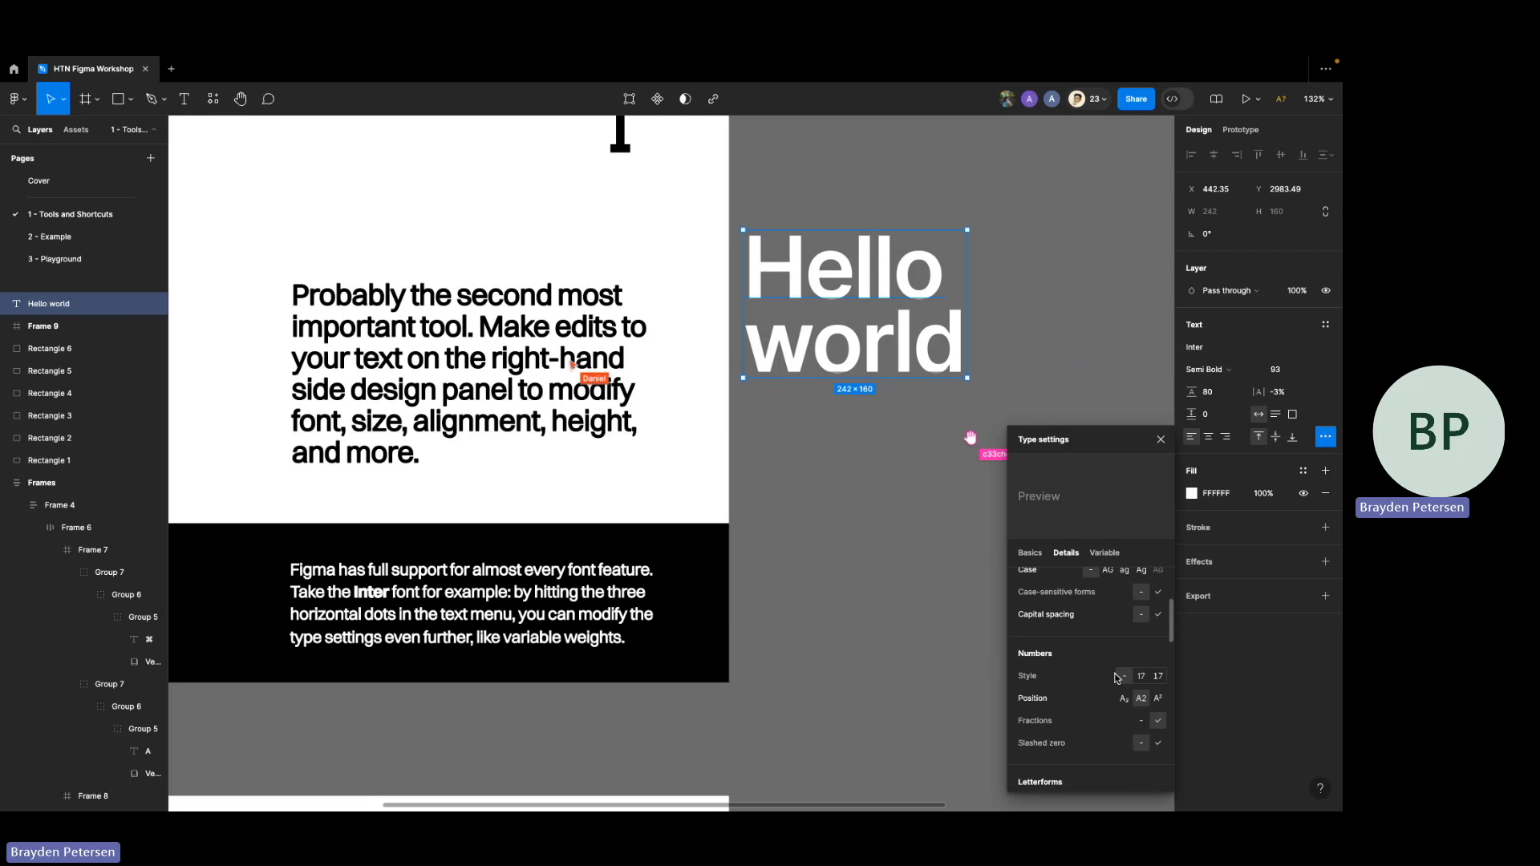
pyautogui.scroll(-5, 1052, 732)
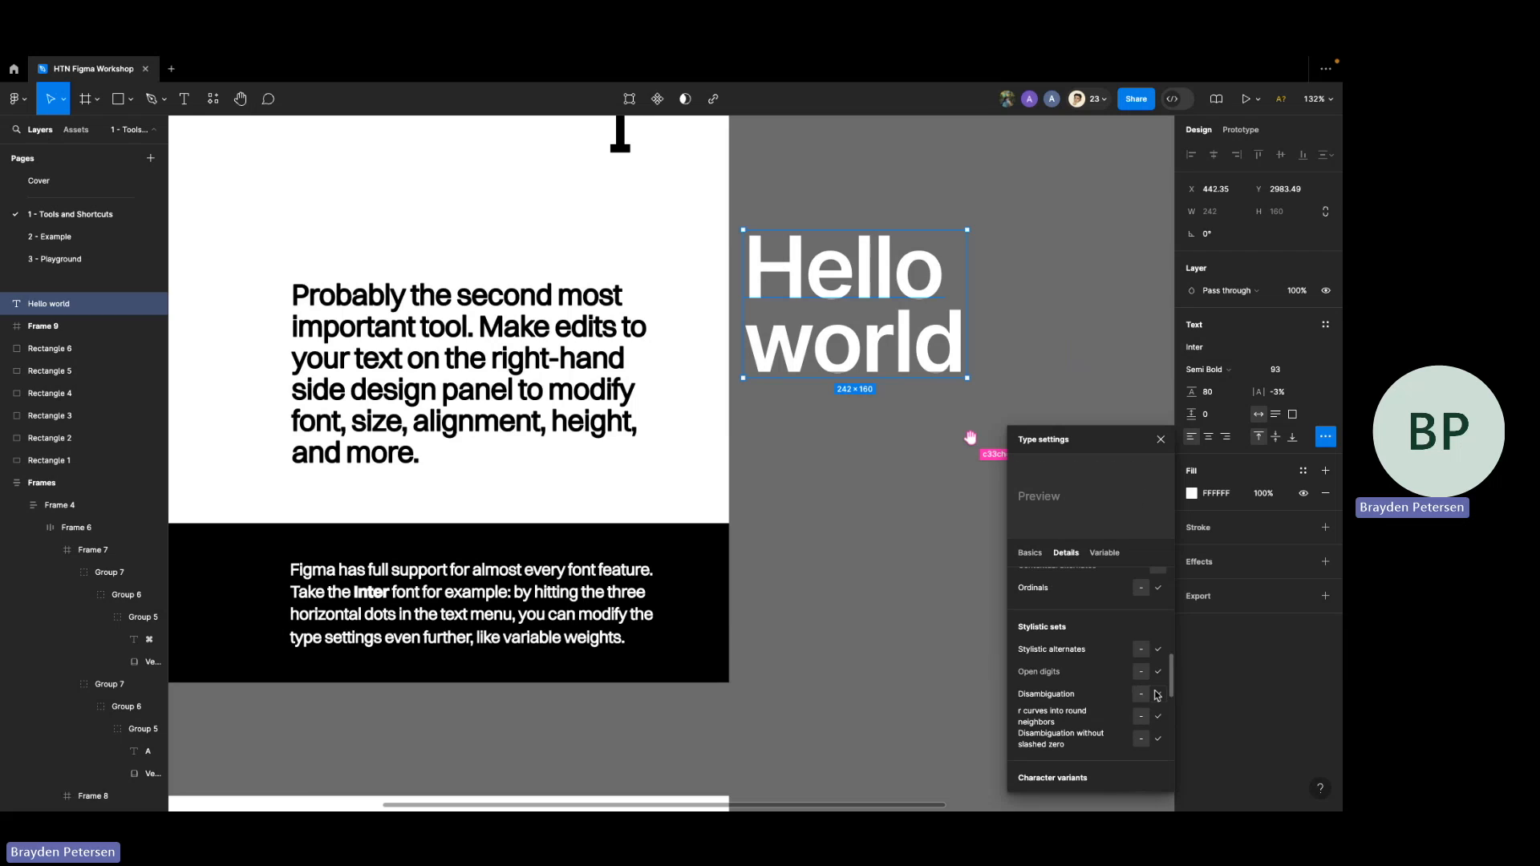
pyautogui.click(1158, 695)
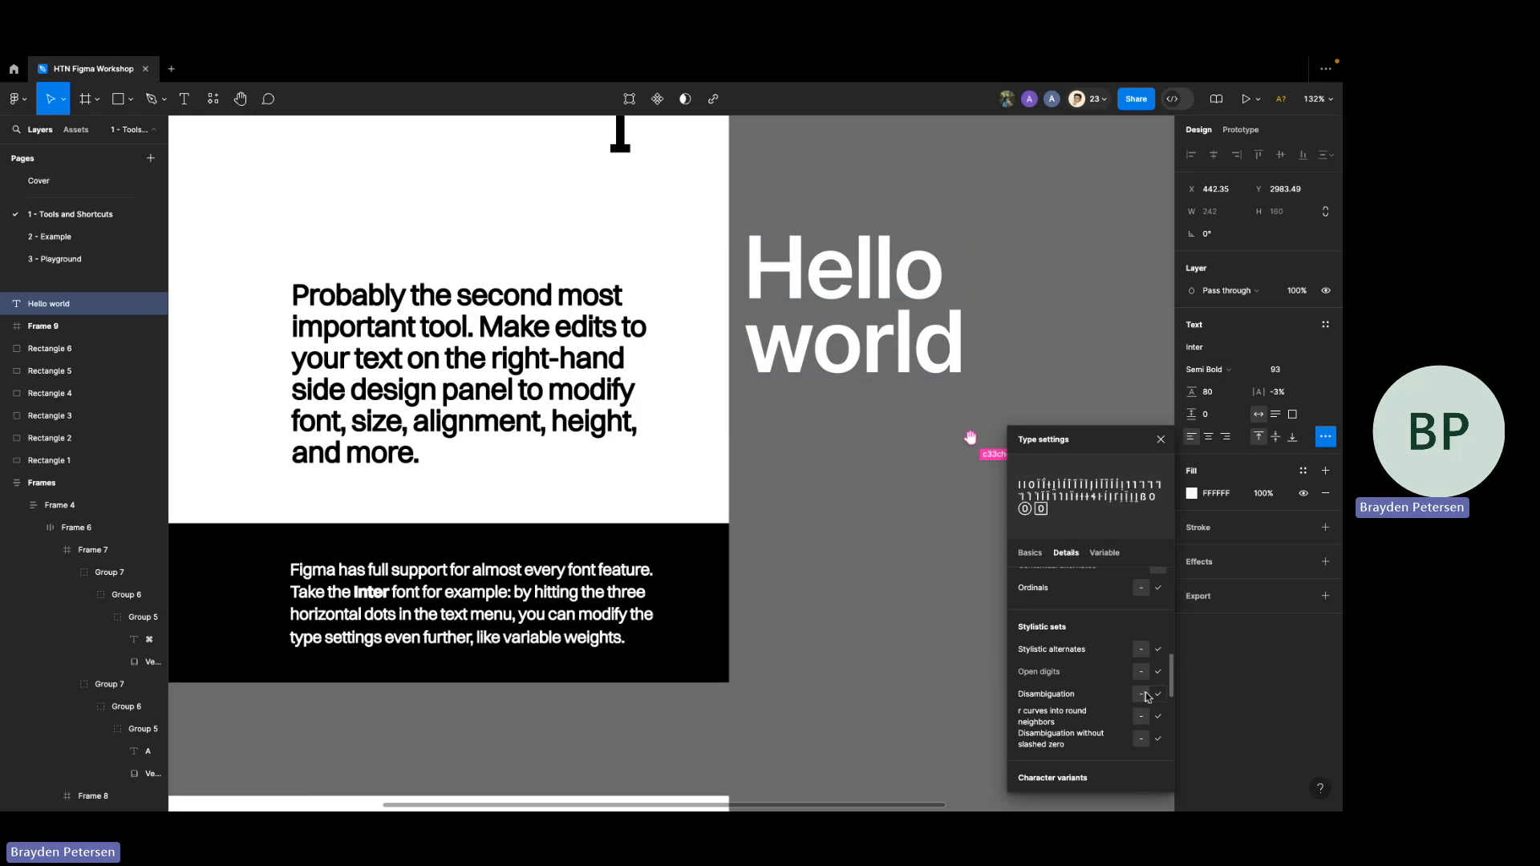
# - Set the variable font weight of the Hello world text to 500 and deselect it
pyautogui.click(1110, 552)
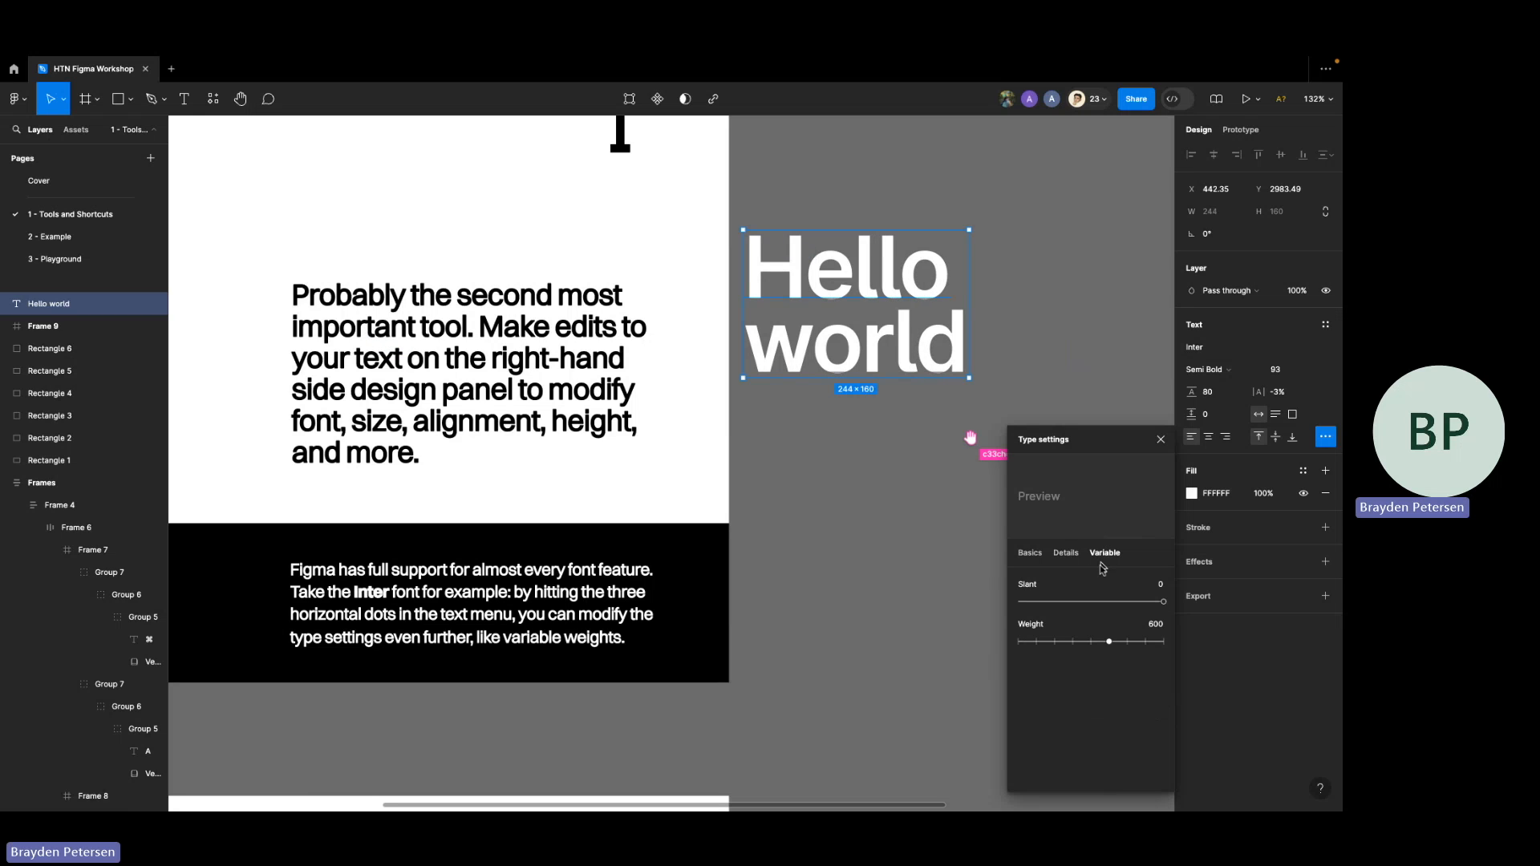
pyautogui.moveTo(1163, 608); pyautogui.dragTo(1091, 652)
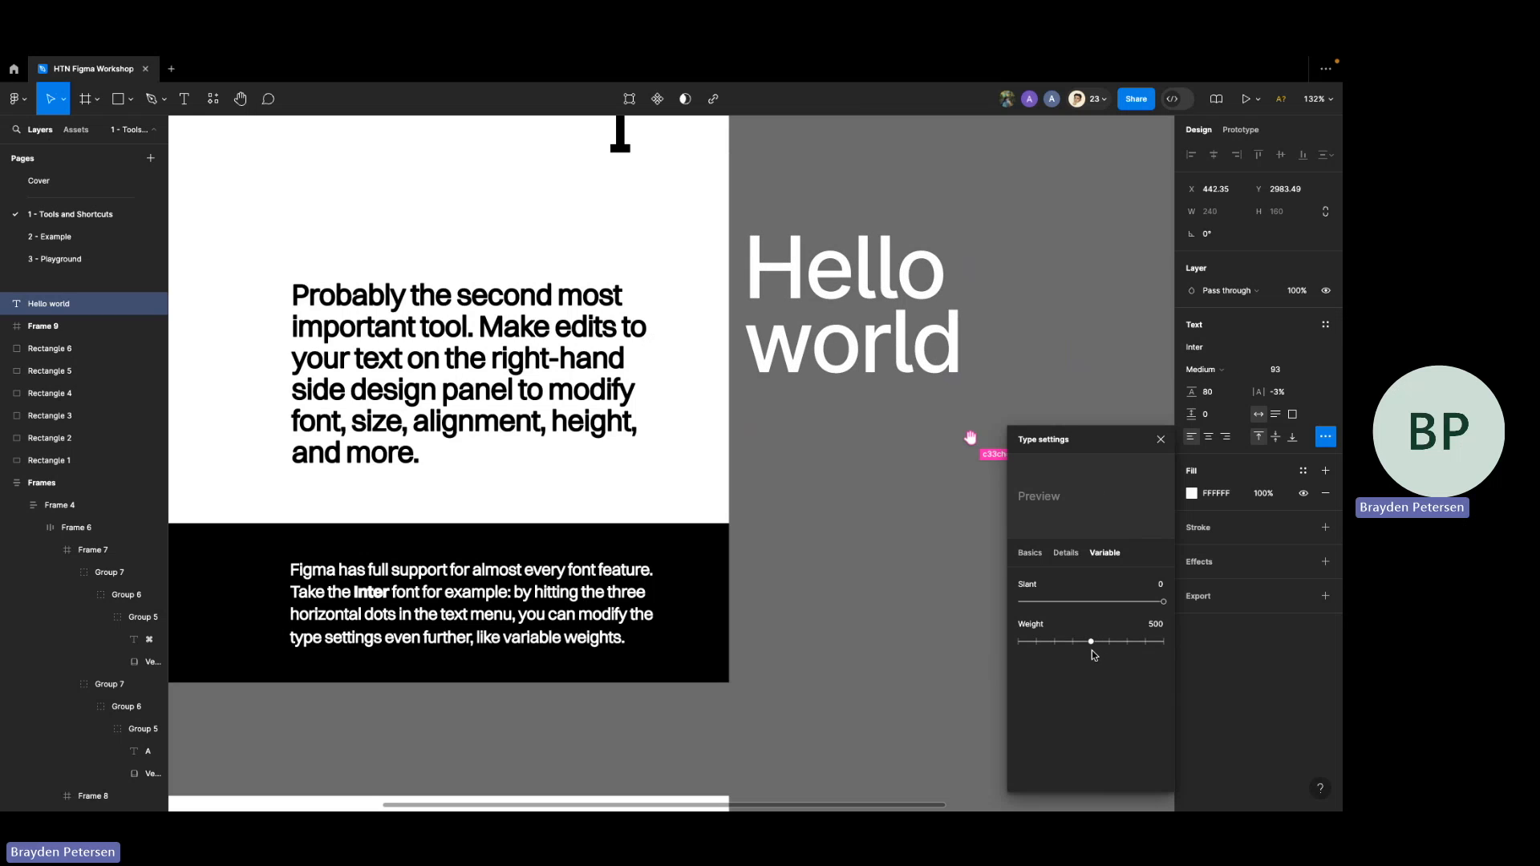
pyautogui.click(1092, 232)
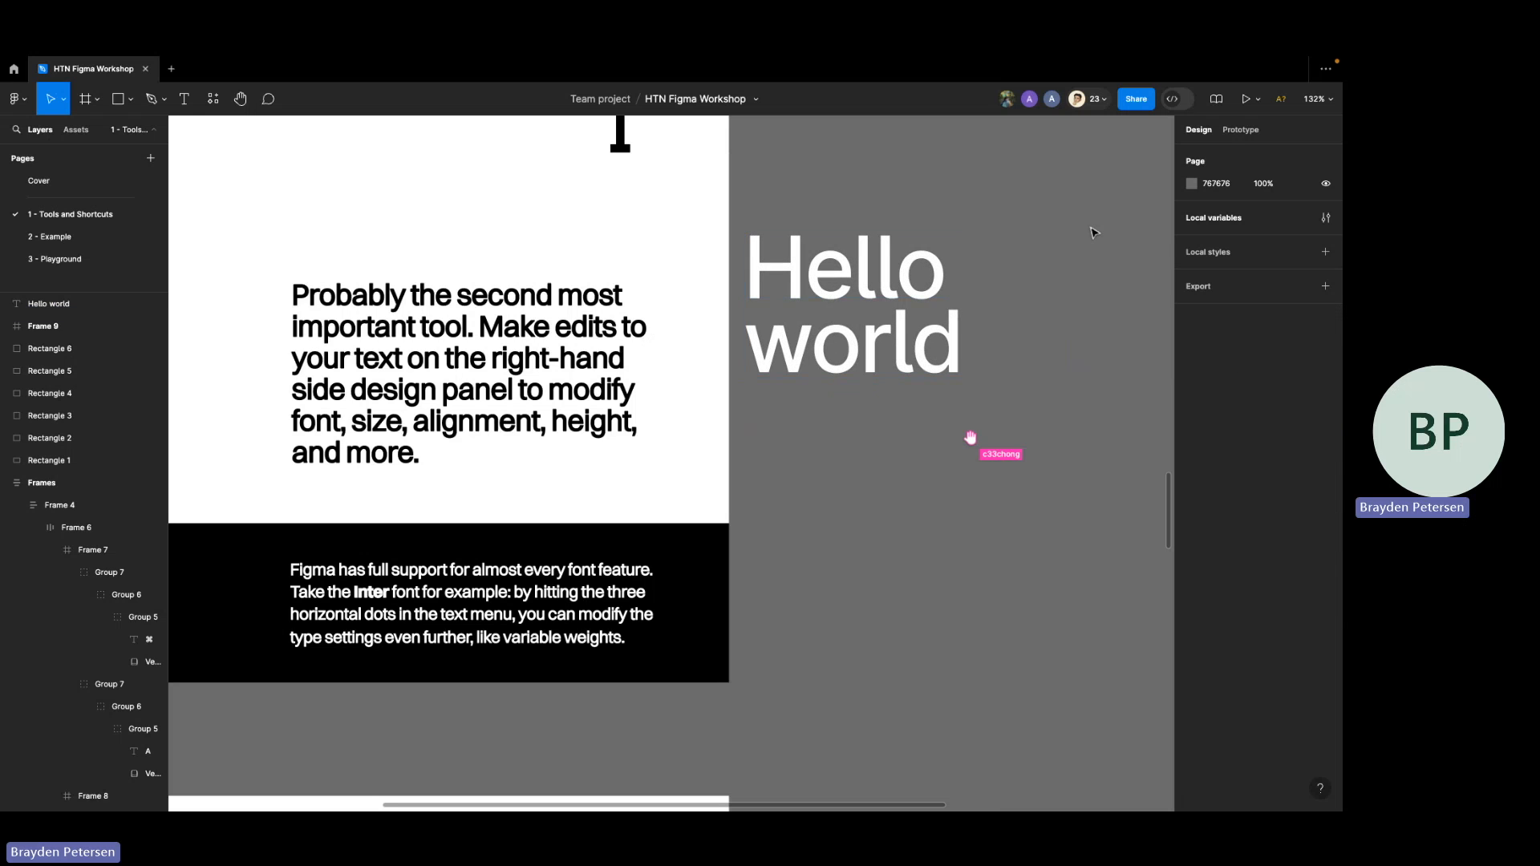
# - Move the Hello world text farther away from the Text card, deselect it and examine the Scale card
pyautogui.scroll(-5, 954, 337)
pyautogui.moveTo(950, 342); pyautogui.dragTo(1023, 342)
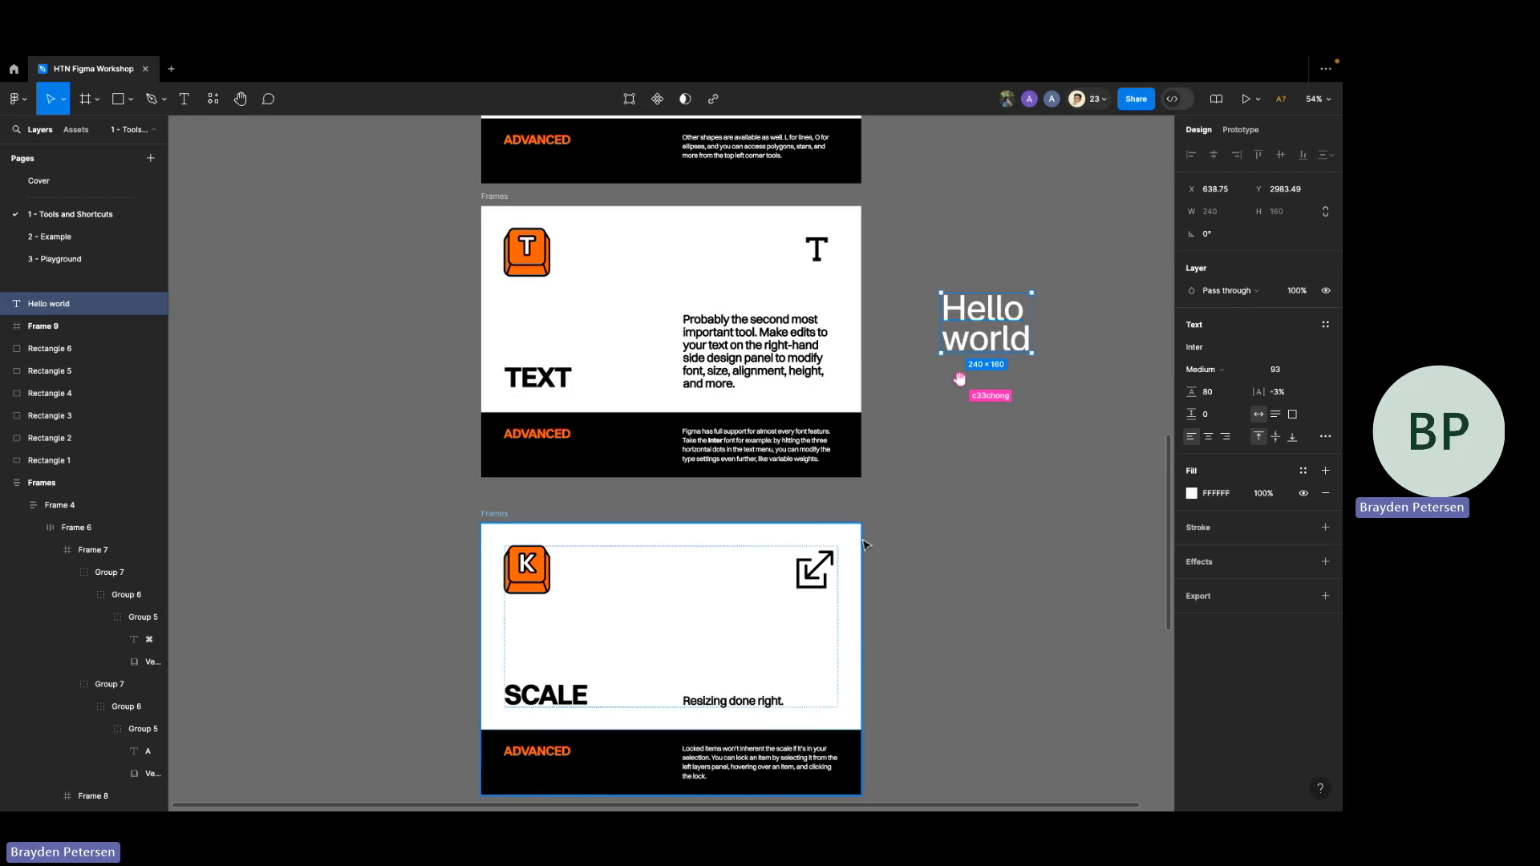
pyautogui.scroll(-3, 865, 545)
pyautogui.scroll(4, 798, 526)
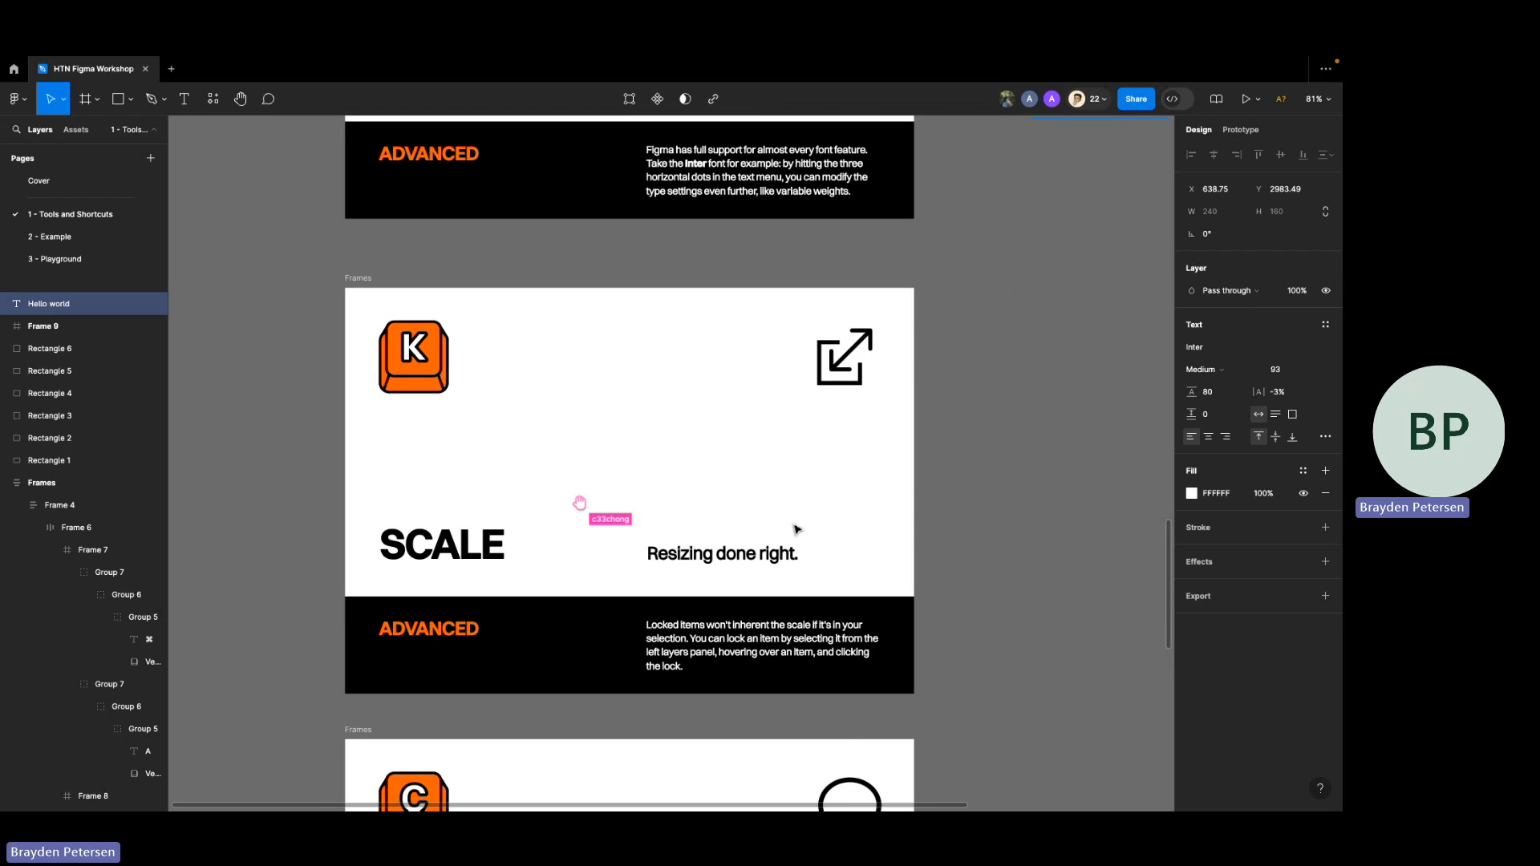
pyautogui.hscroll(-1, 808, 509)
pyautogui.press('Escape')
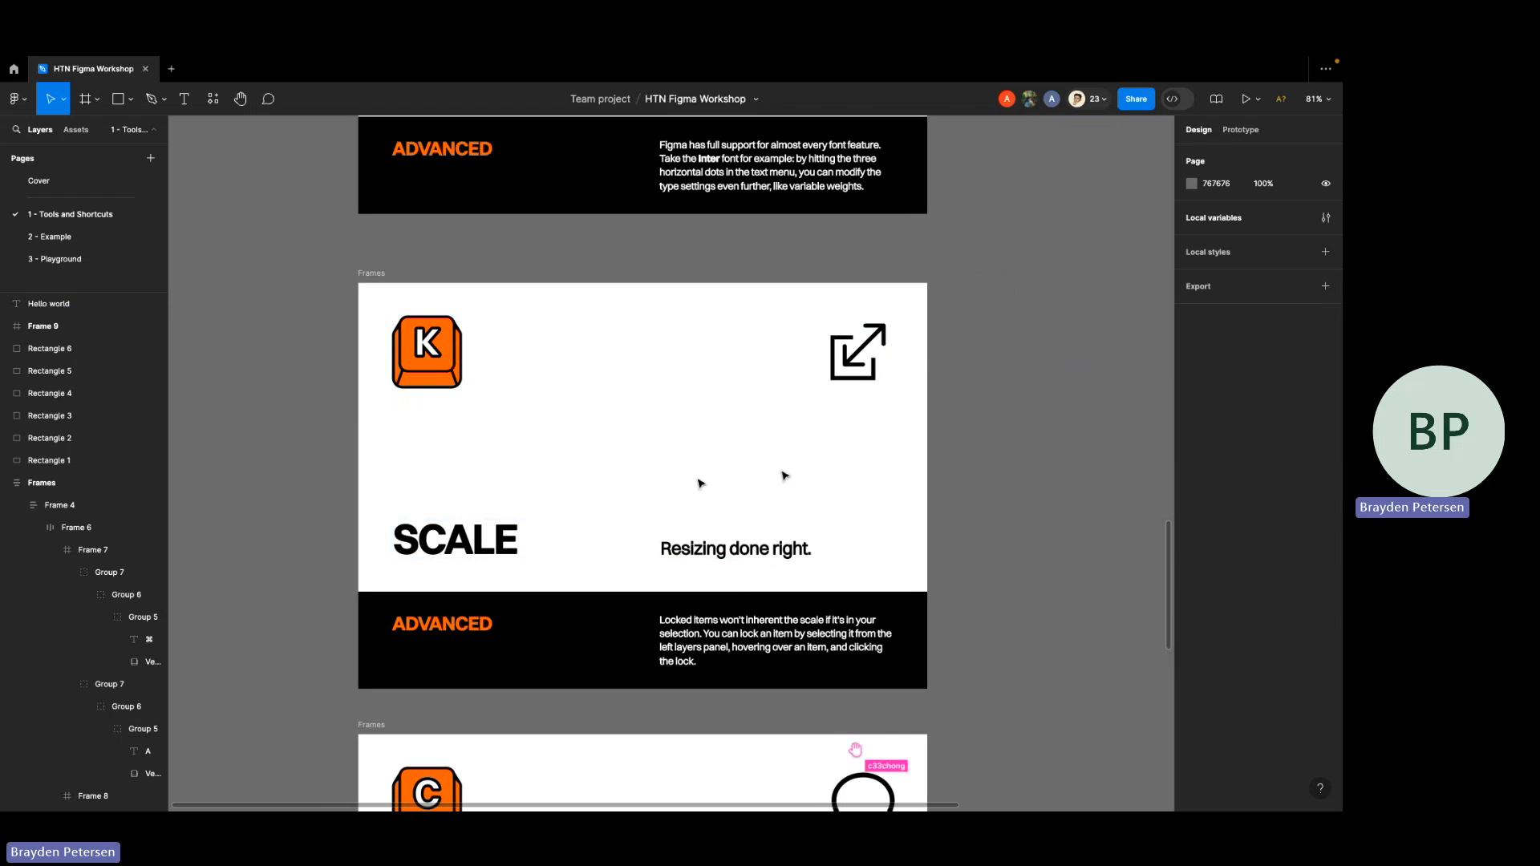
# - Change the Scale card's title to read SKALE and deselect it
pyautogui.doubleClick(431, 540)
pyautogui.doubleClick(430, 539)
pyautogui.press('BackSpace')
pyautogui.write('K')
pyautogui.press('Escape')
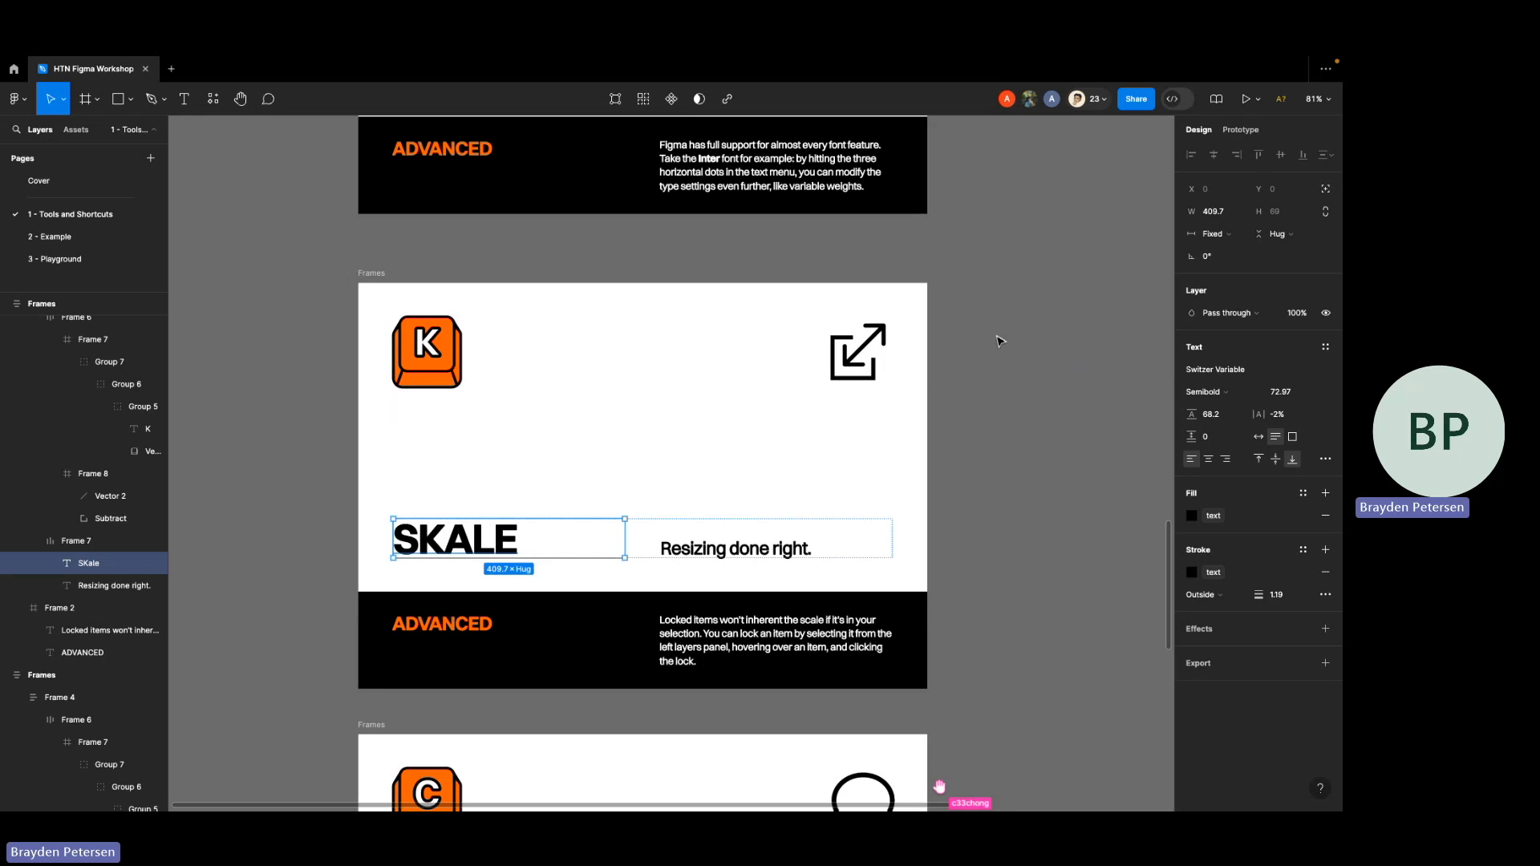
pyautogui.scroll(3, 1000, 342)
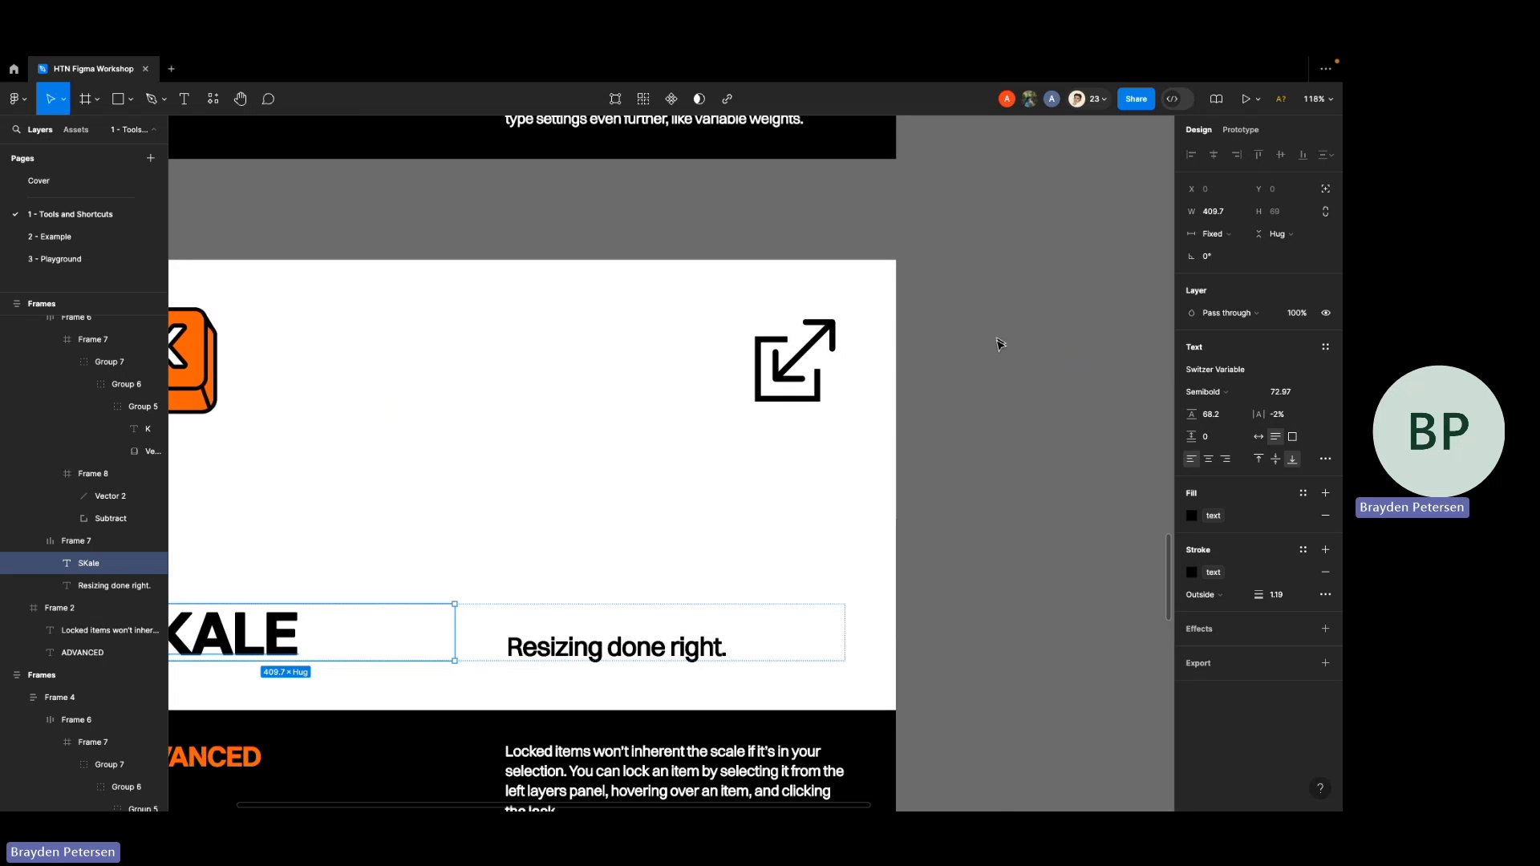
pyautogui.click(992, 370)
# - Move the Hello world text down into the empty canvas beside the SKALE card
pyautogui.scroll(-5, 992, 370)
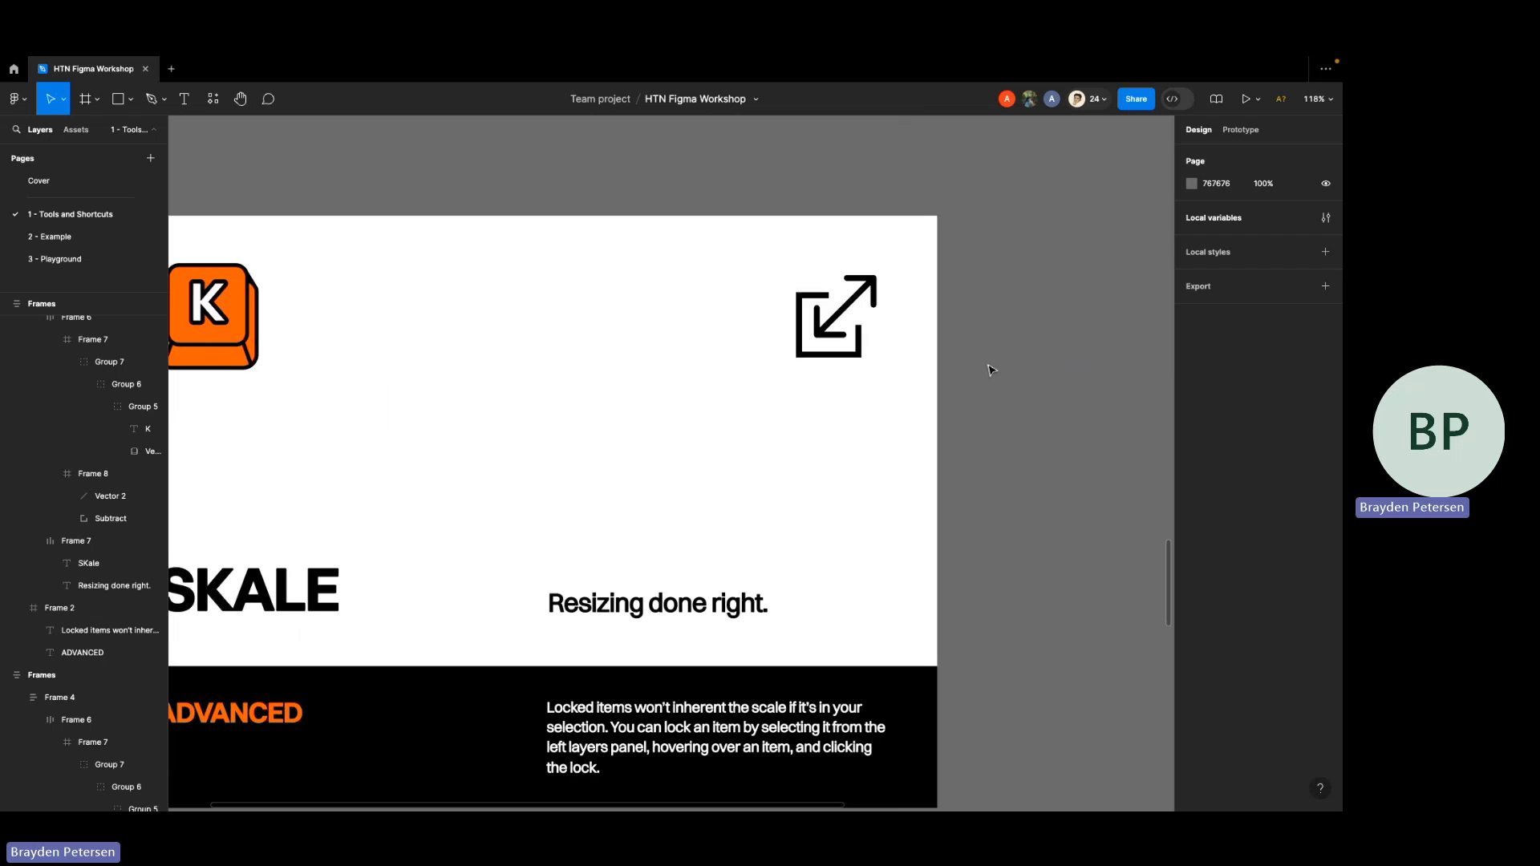
pyautogui.scroll(2, 989, 371)
pyautogui.hscroll(2, 990, 371)
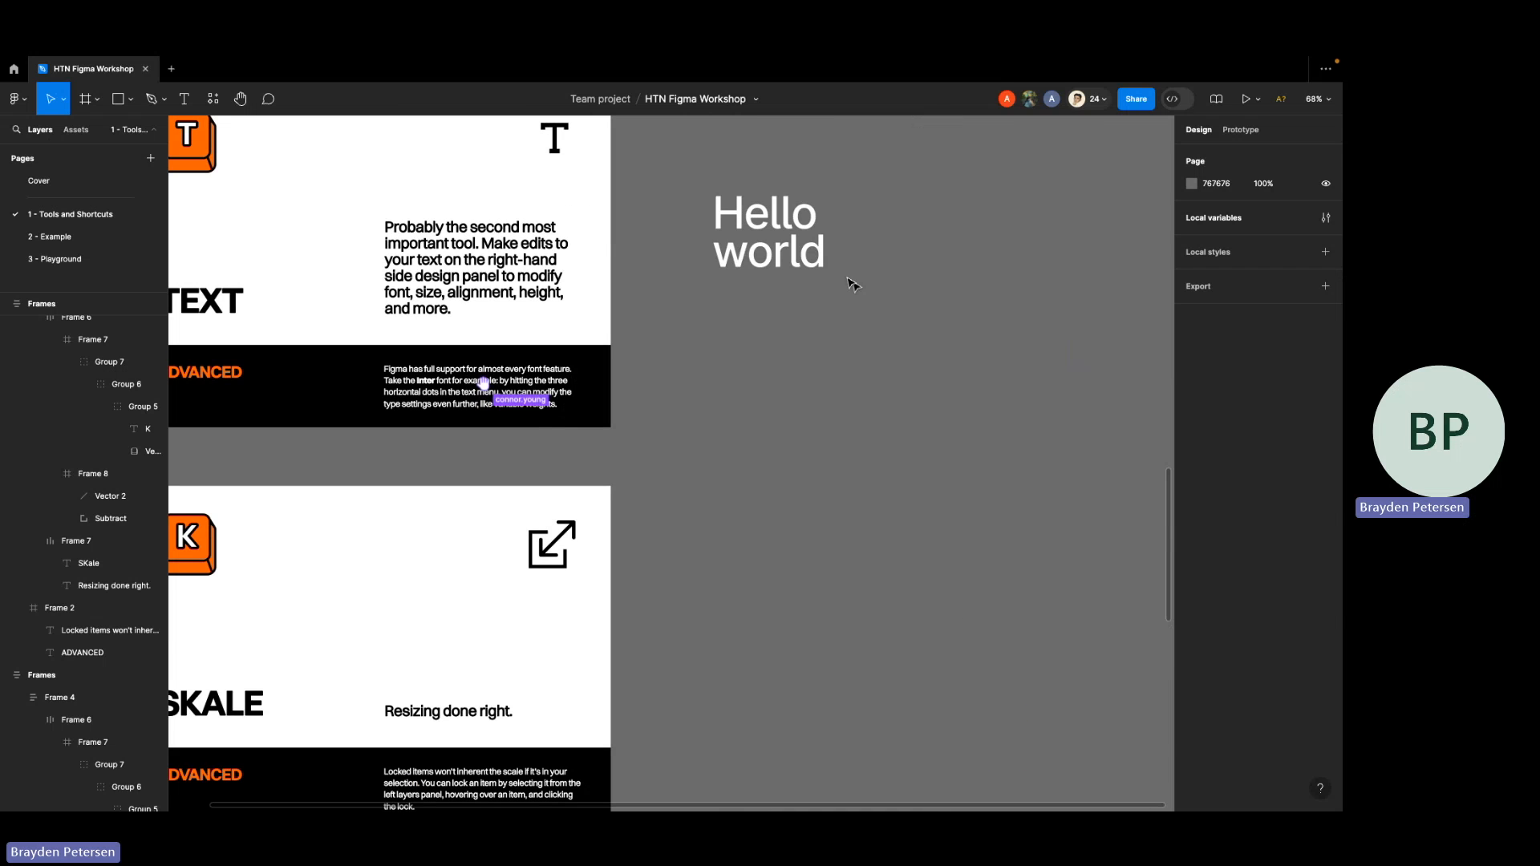
pyautogui.click(770, 249)
pyautogui.moveTo(771, 252); pyautogui.dragTo(832, 678)
pyautogui.scroll(-2, 809, 594)
pyautogui.hscroll(-2, 809, 594)
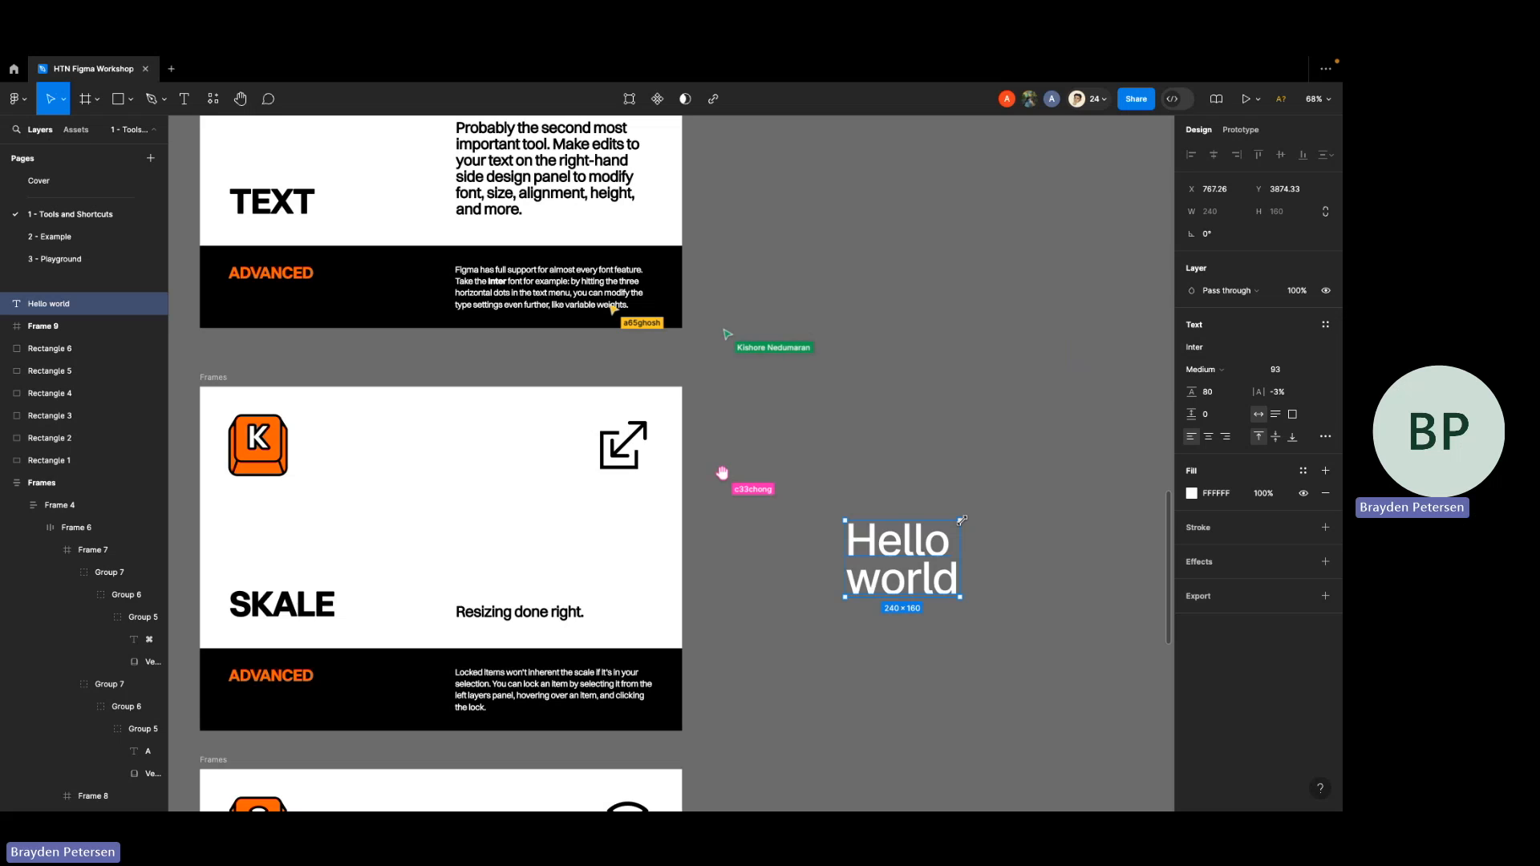
# - Try enlarging the Hello world text by resizing its bounding box to about 413 × 306 and by raising its font size to 139
pyautogui.moveTo(962, 520); pyautogui.dragTo(1044, 450)
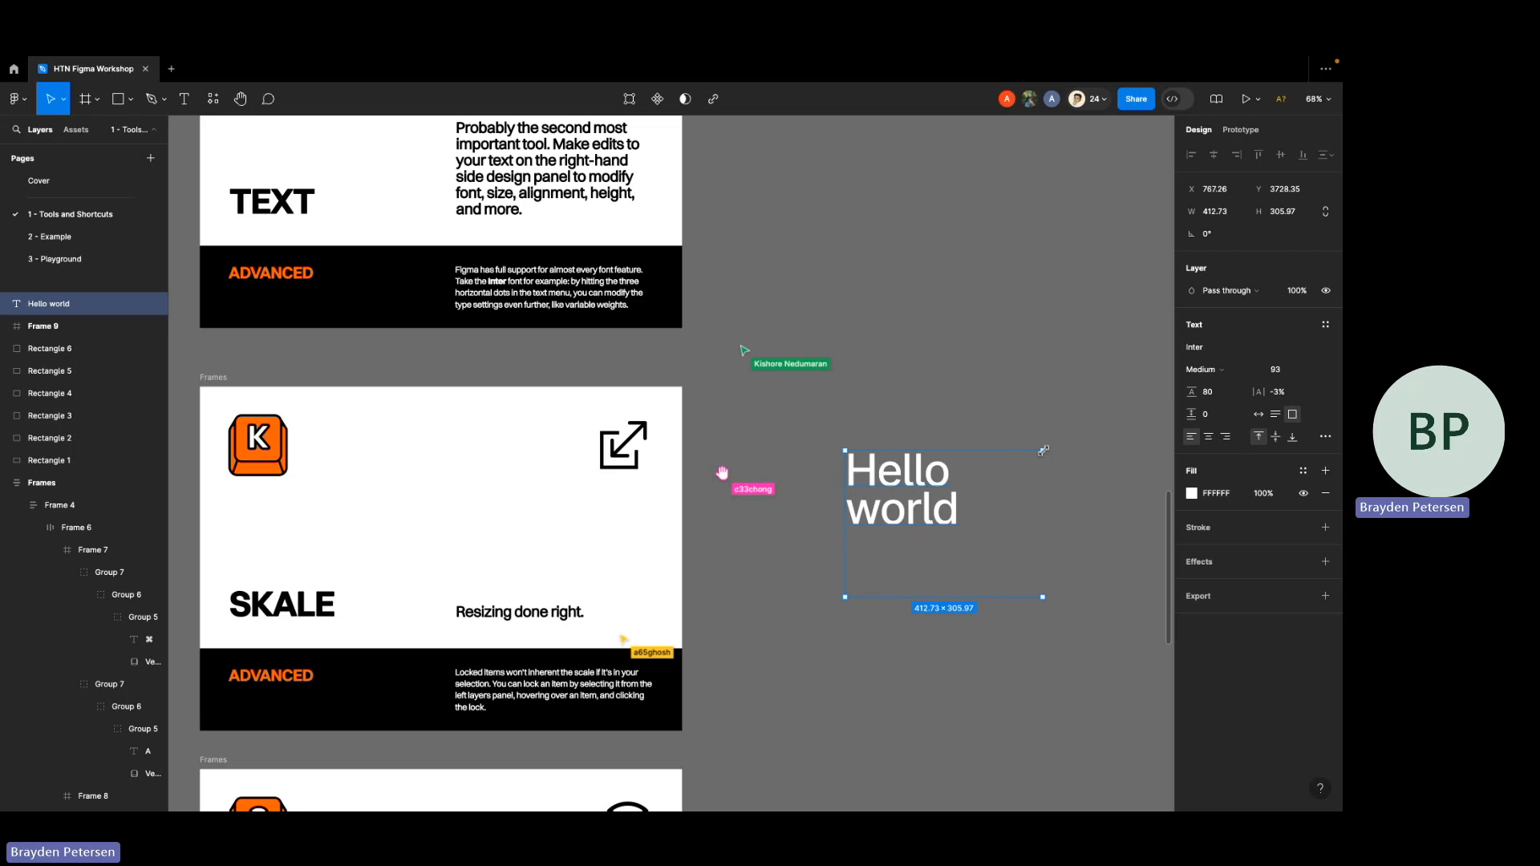
pyautogui.hotkey('ctrl', 'z')
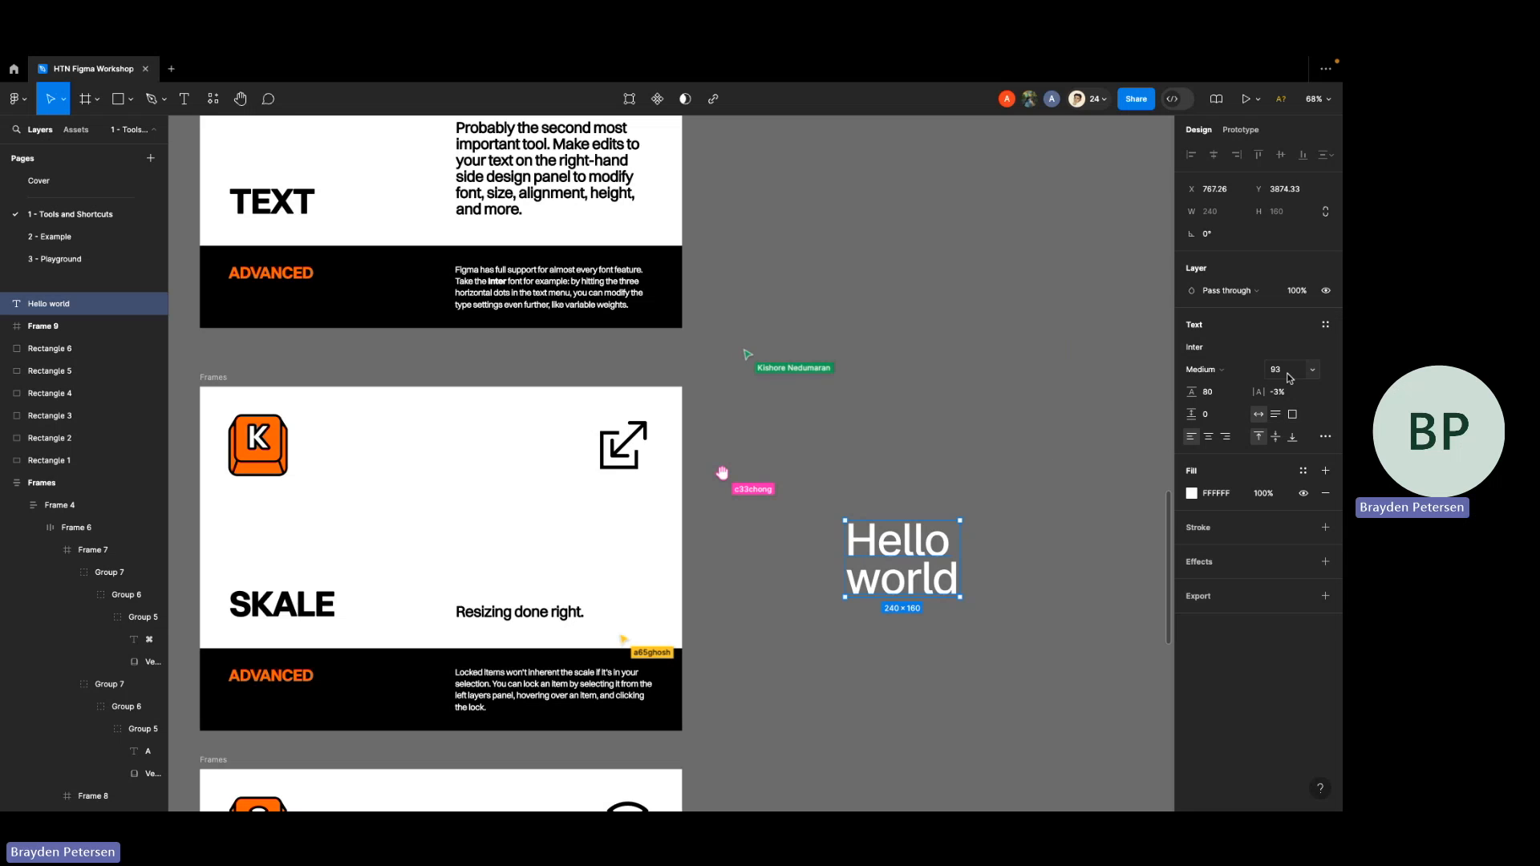
pyautogui.press('Up')
pyautogui.press('Up')
pyautogui.press('Up')
pyautogui.press('Up')
pyautogui.press('Up')
pyautogui.press('Up')
pyautogui.press('Up')
pyautogui.press('Up')
pyautogui.press('Up')
pyautogui.press('Up')
pyautogui.press('Up')
pyautogui.press('Up')
pyautogui.press('Up')
pyautogui.press('Up')
pyautogui.press('Up')
pyautogui.press('Up')
pyautogui.press('Up')
pyautogui.press('Up')
pyautogui.press('Up')
pyautogui.press('Up')
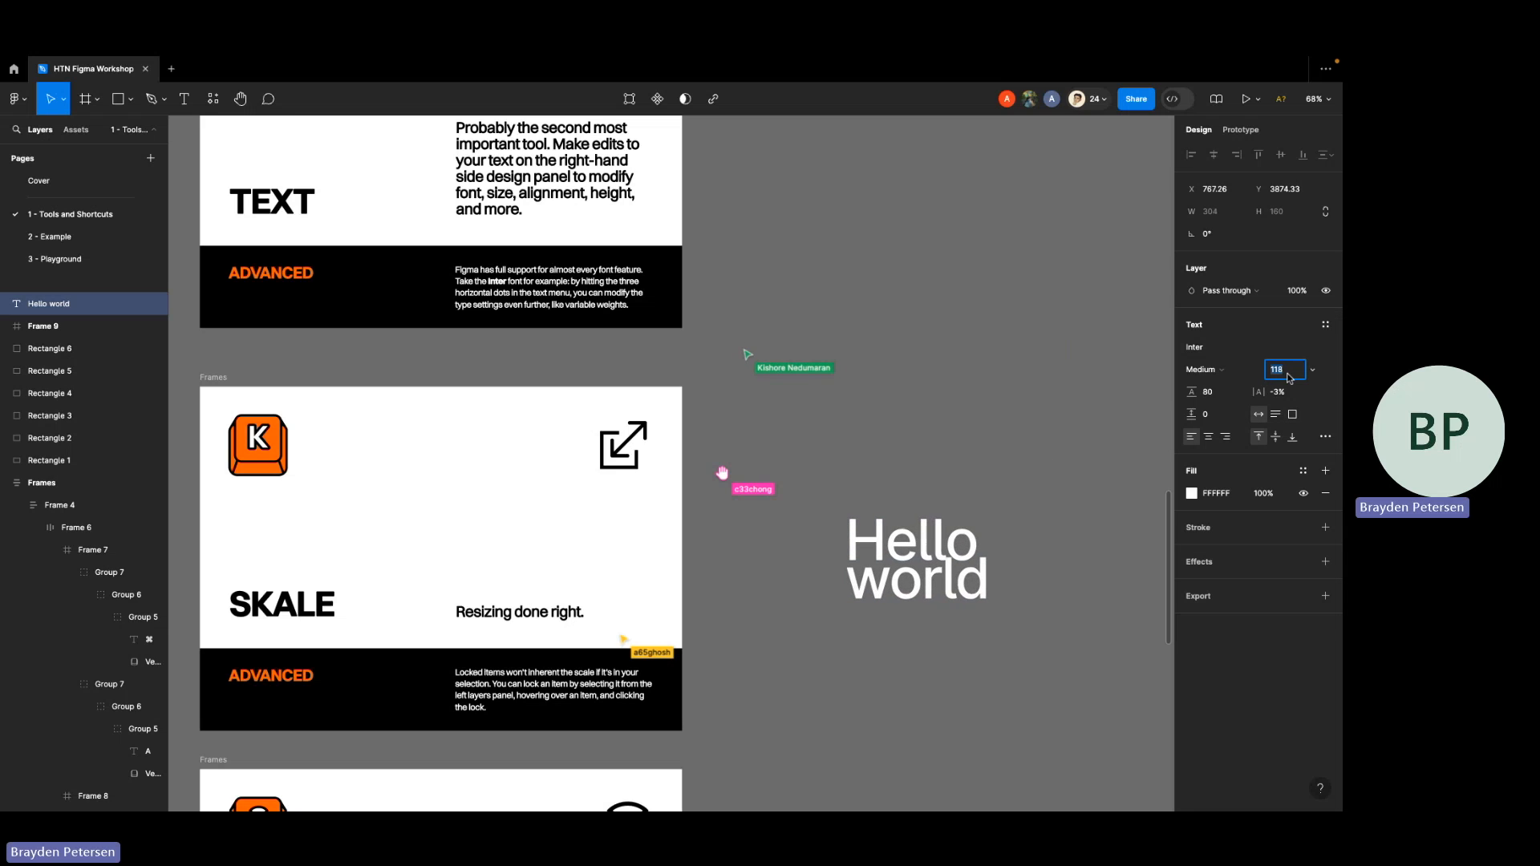
pyautogui.press('Up')
pyautogui.press('Up')
pyautogui.press('Up')
pyautogui.press('Up')
pyautogui.press('Up')
pyautogui.press('Up')
pyautogui.press('Up')
pyautogui.press('Up')
pyautogui.press('Up')
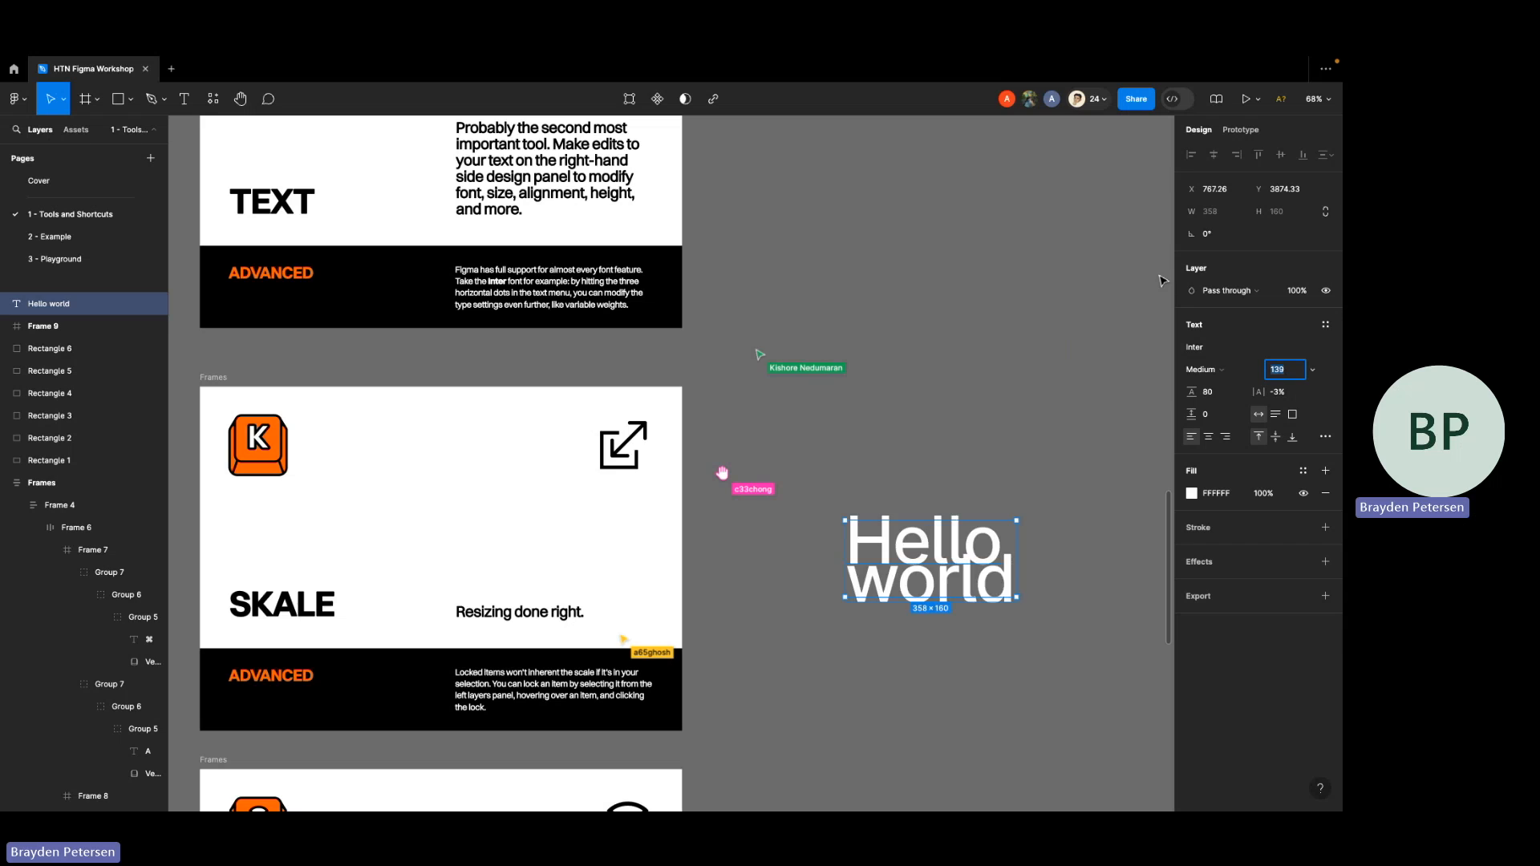
pyautogui.click(974, 471)
# - Enlarge the Hello world text proportionally to about 401 × 268 with the Scale tool
pyautogui.press('k')
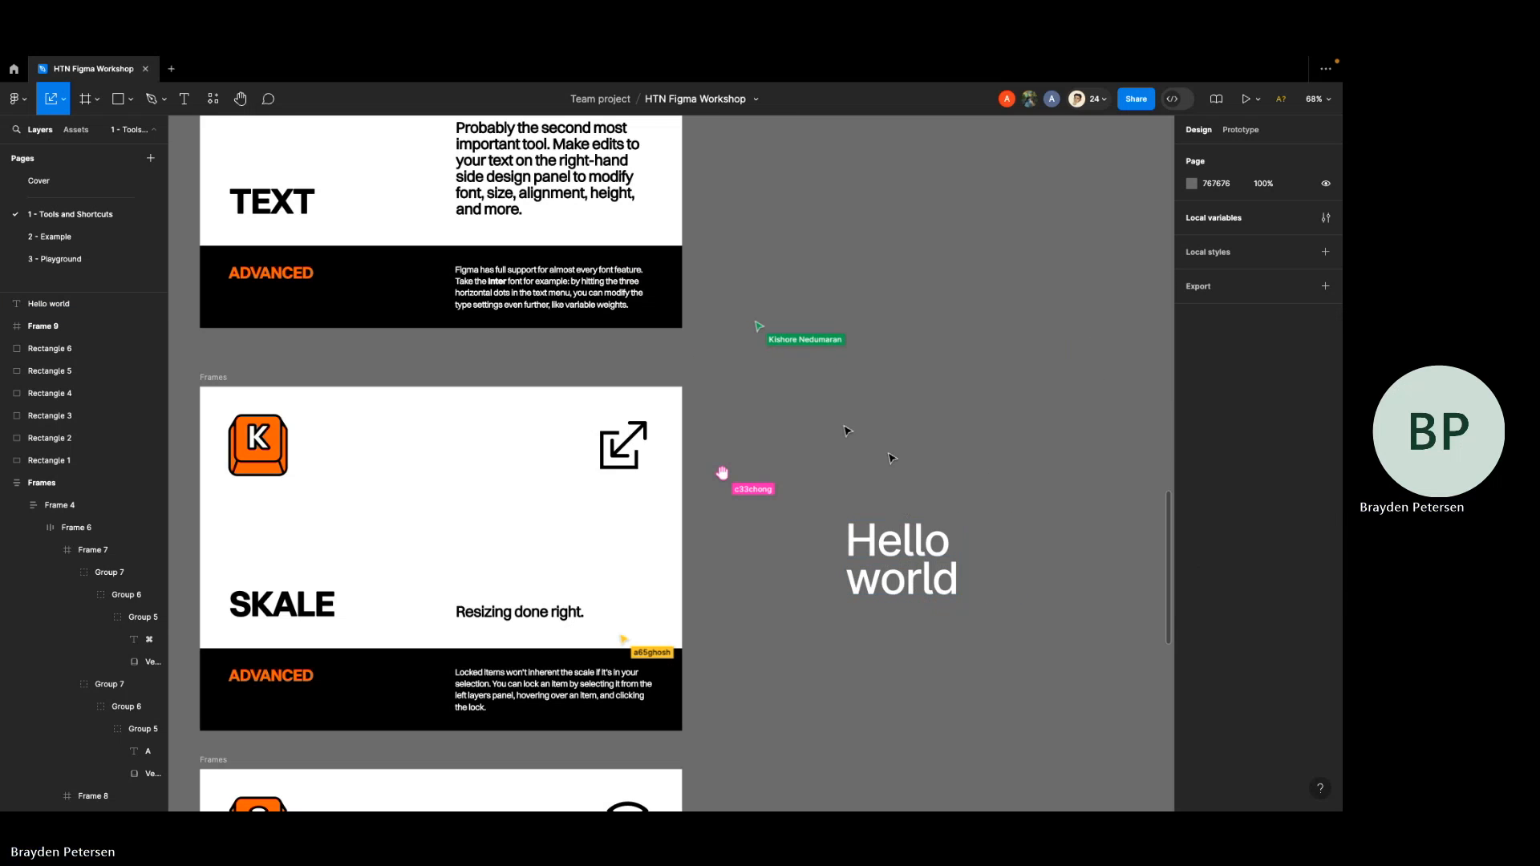
pyautogui.click(933, 554)
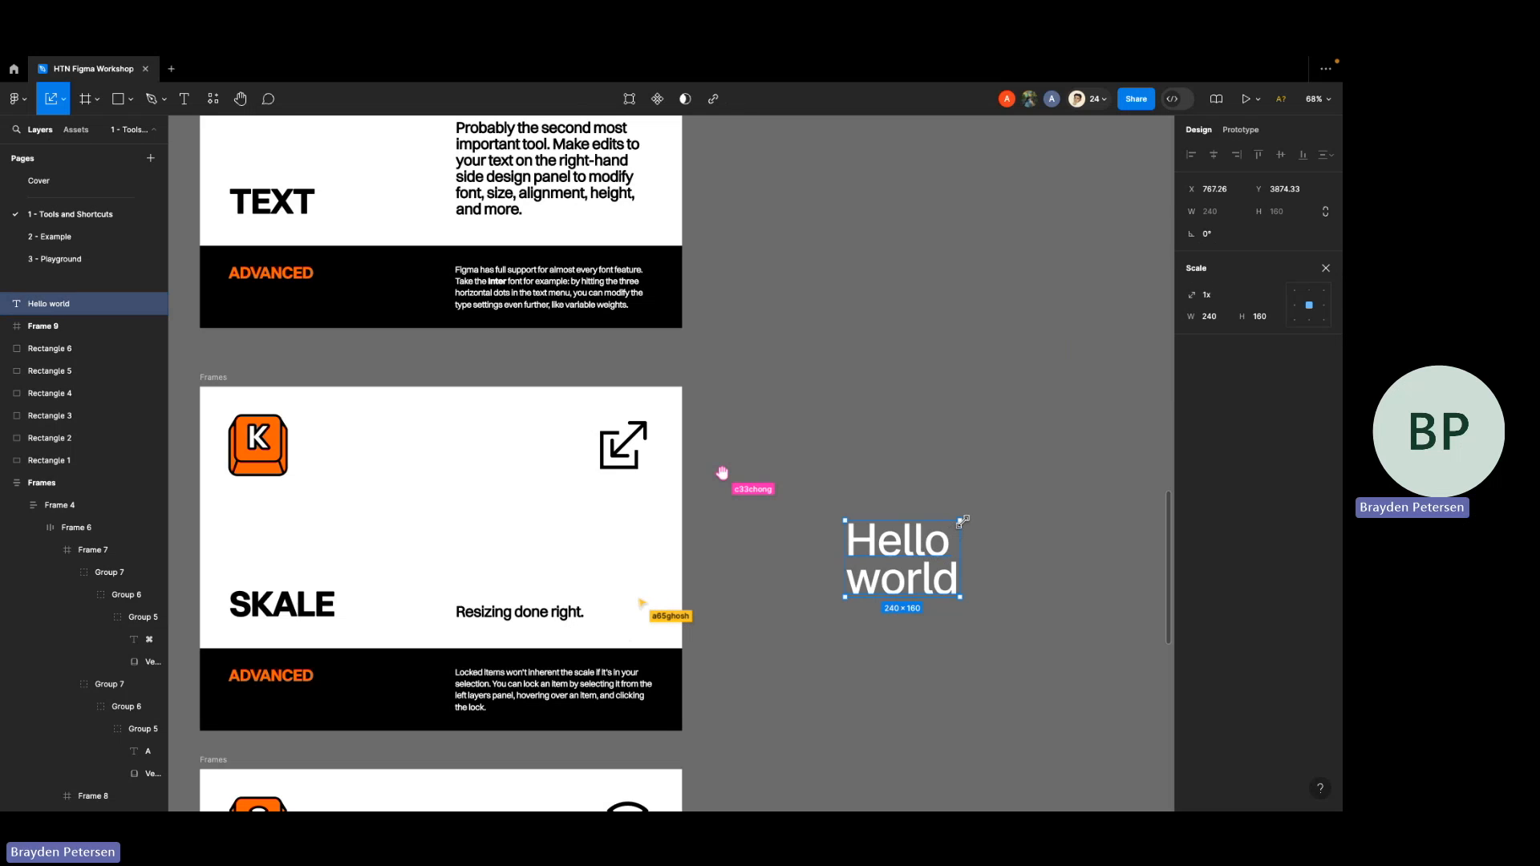
pyautogui.moveTo(962, 522); pyautogui.dragTo(1039, 468)
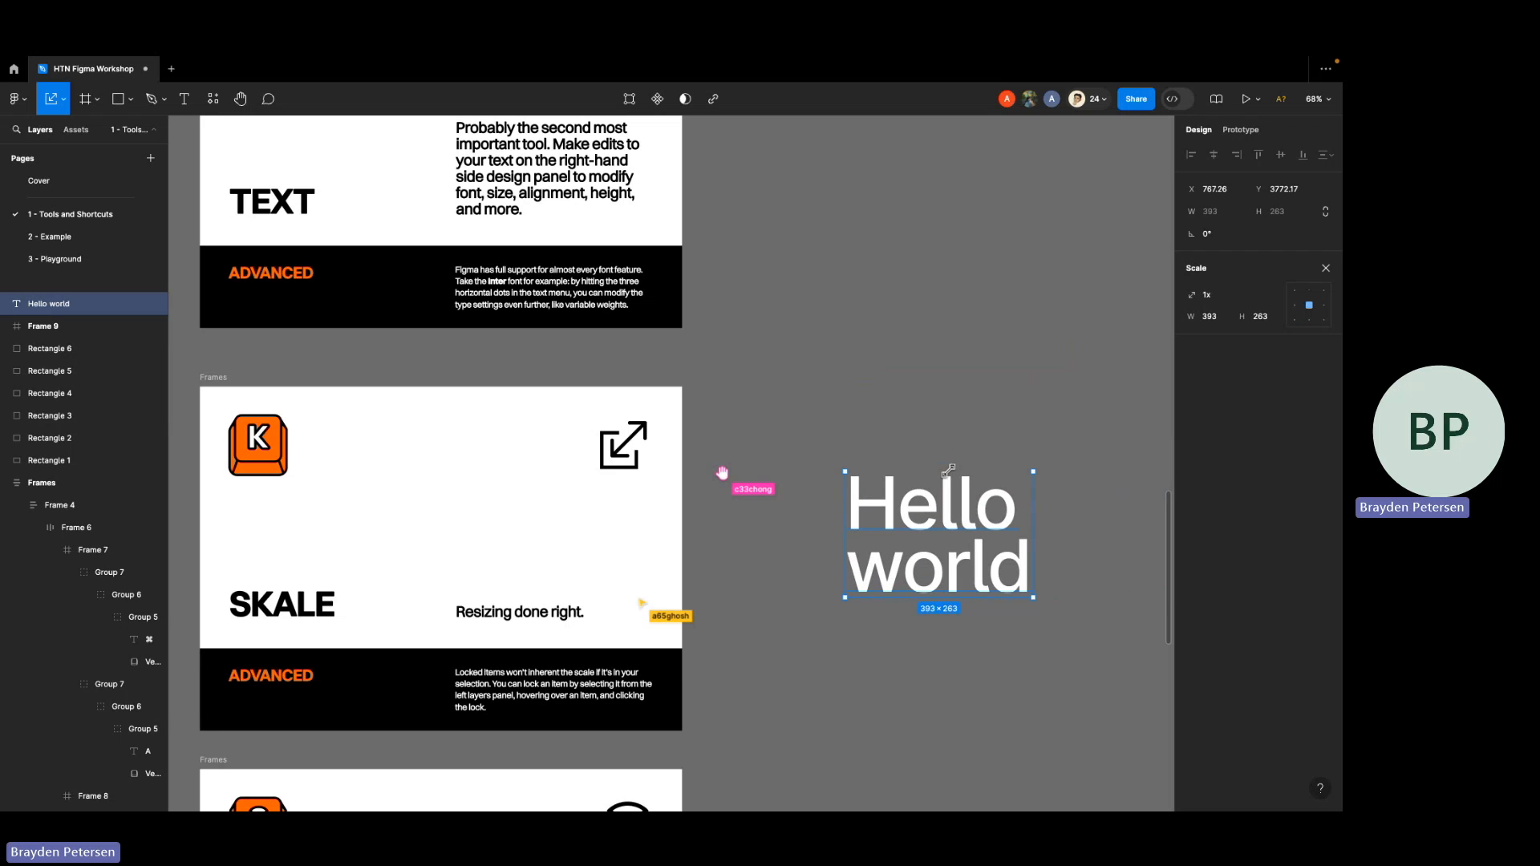
# - Try resizing the whole SKALE card frame with the Move tool to about 2313 × 1158, and undo the resize
pyautogui.scroll(-5, 333, 373)
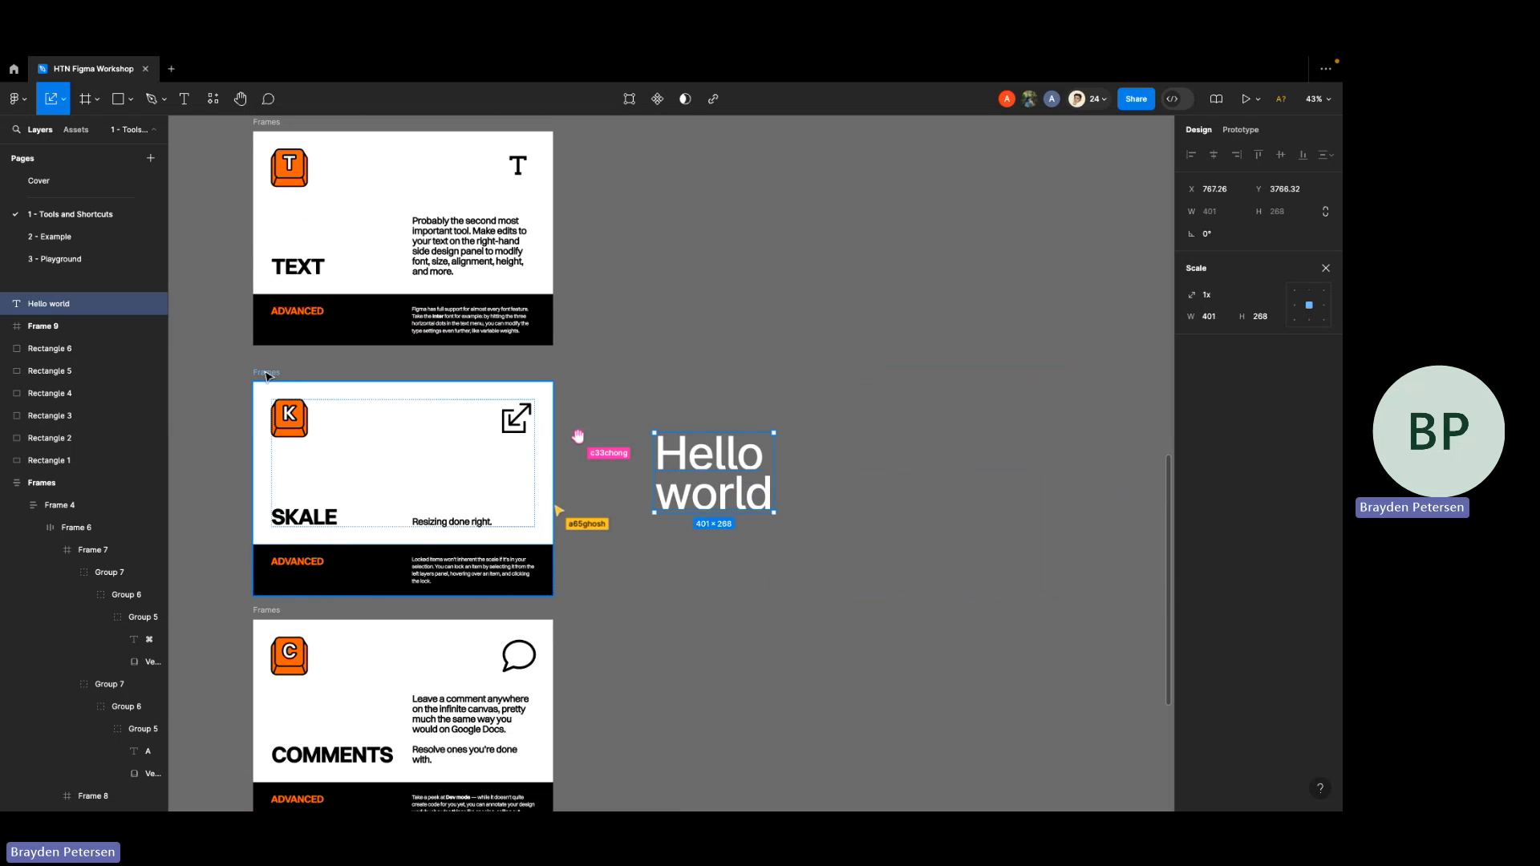
pyautogui.click(267, 374)
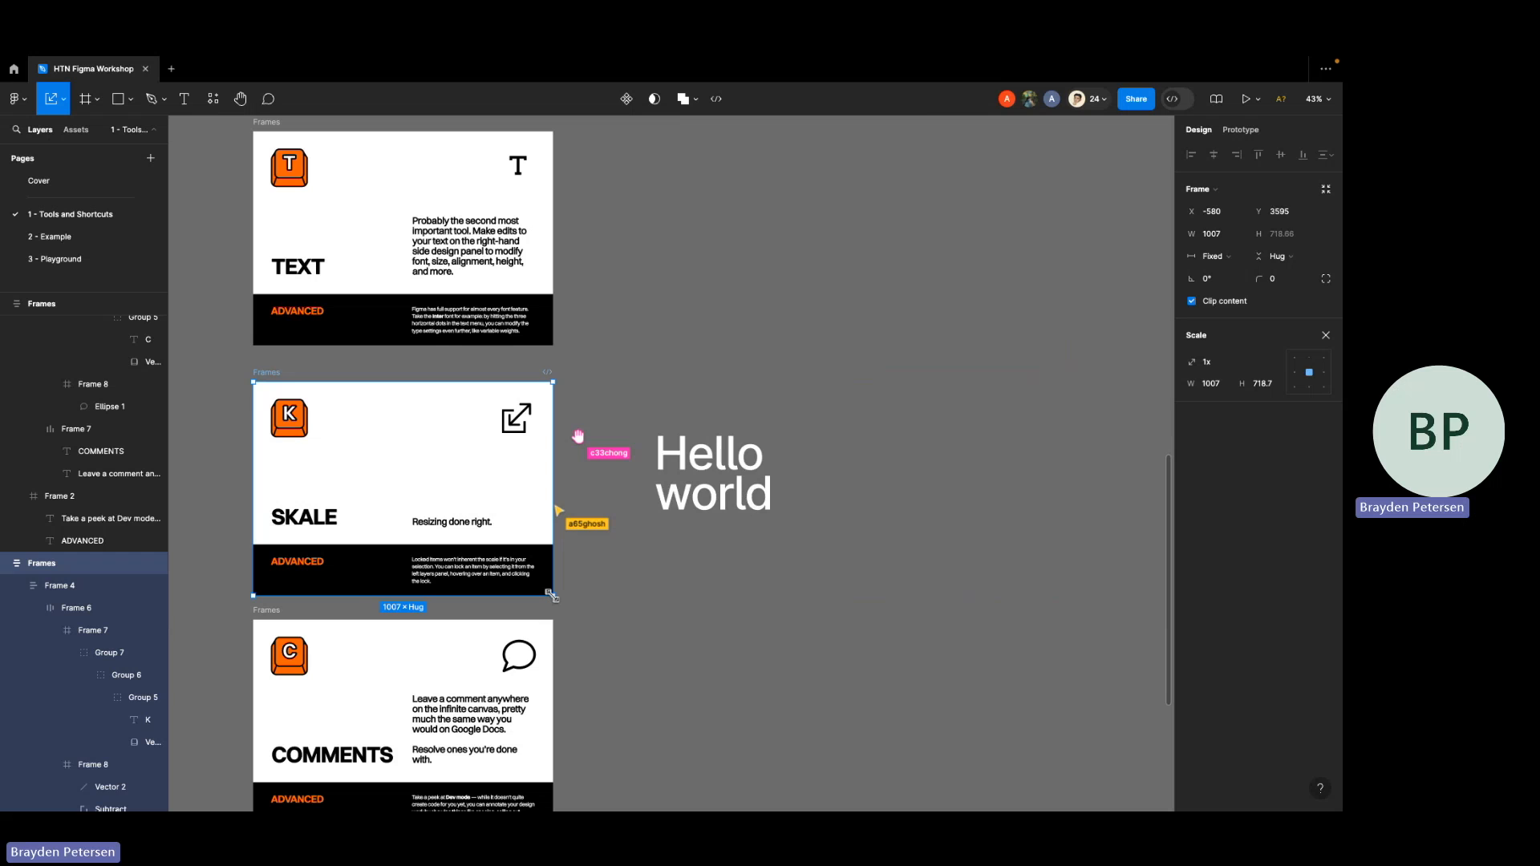
pyautogui.press('v')
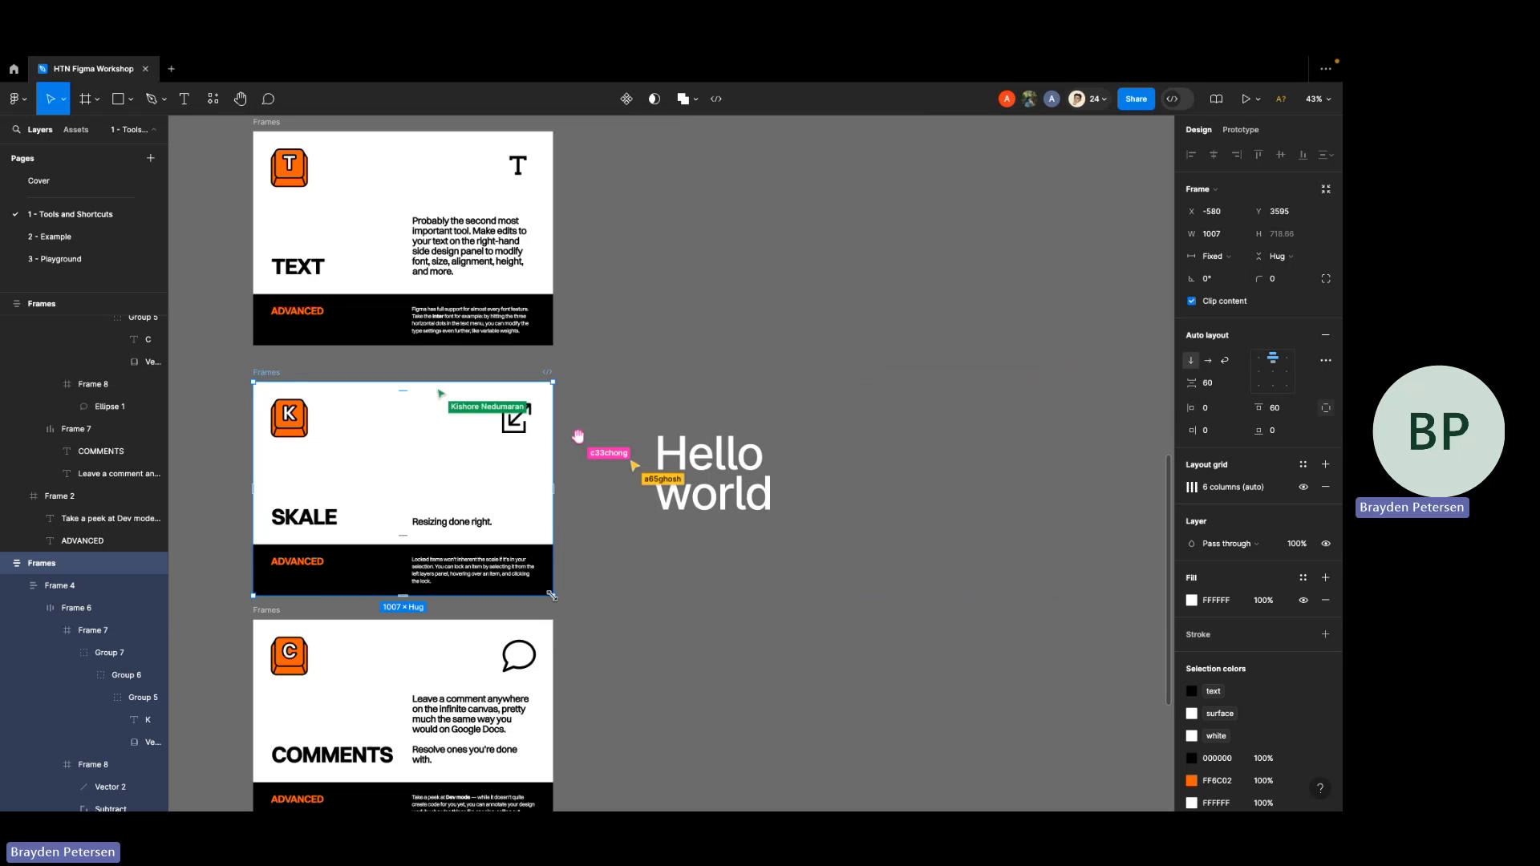
pyautogui.moveTo(551, 594); pyautogui.dragTo(903, 663)
pyautogui.hotkey('ctrl', 'z')
pyautogui.hotkey('ctrl', 'shift', 'z')
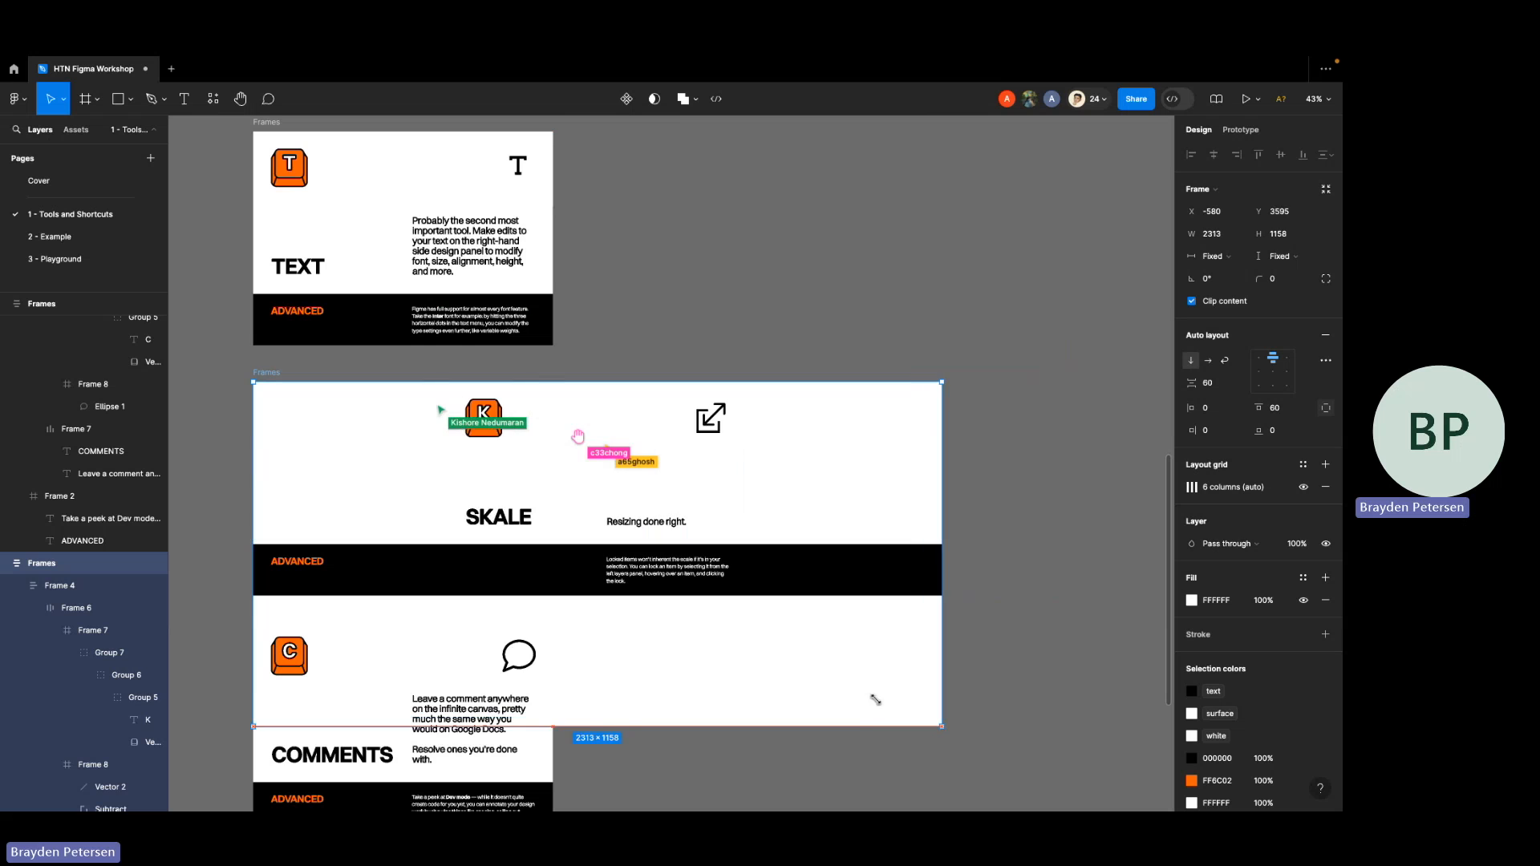
pyautogui.hotkey('ctrl', 'z')
# - Try scaling the SKALE card to about 1.71x with the Scale tool, move it away from the other cards and select its title
pyautogui.press('k')
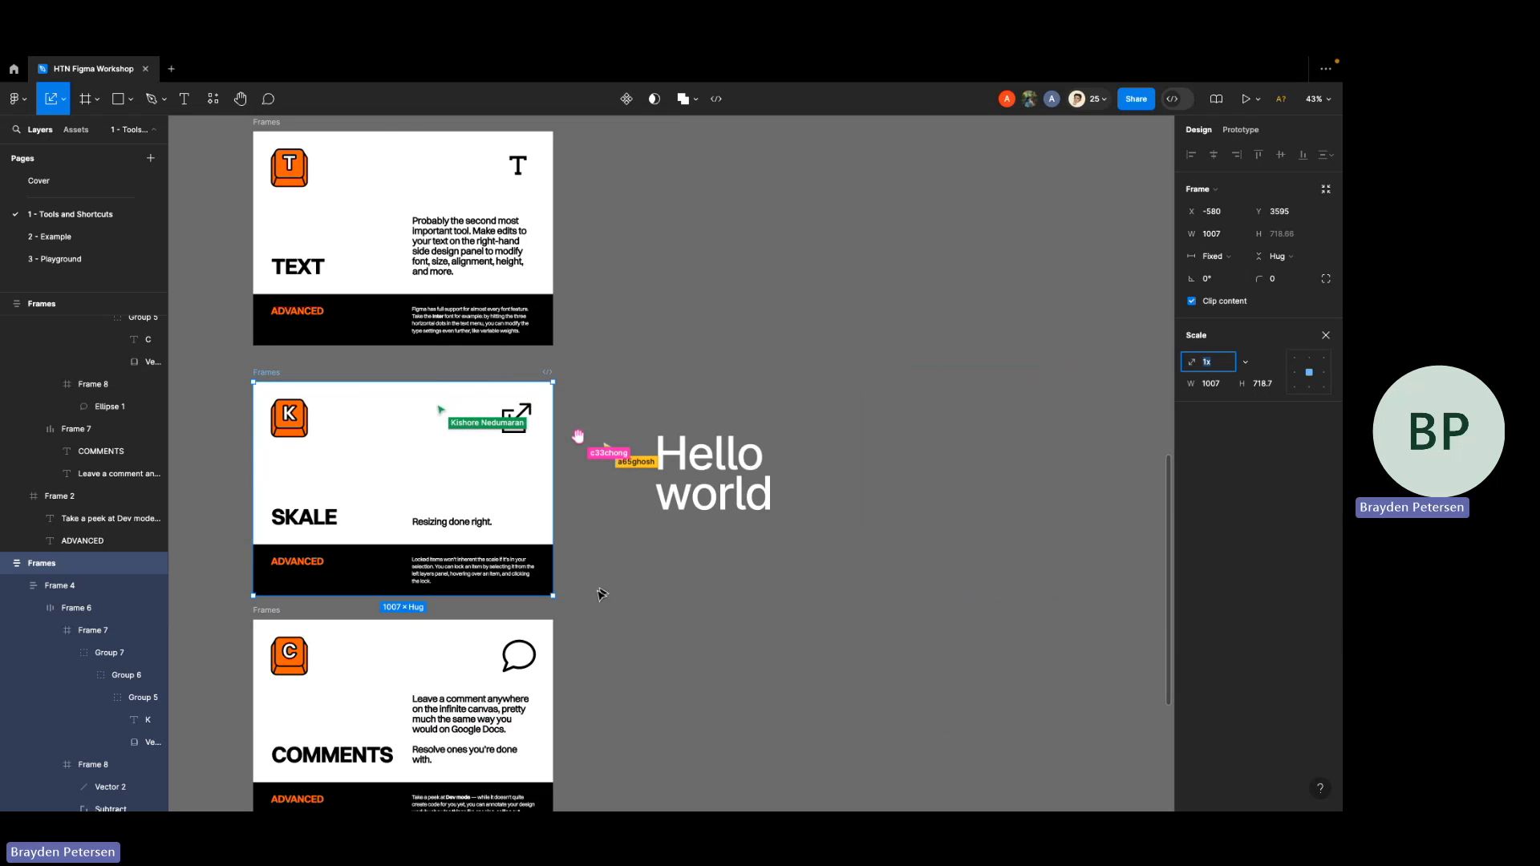
pyautogui.moveTo(555, 597); pyautogui.dragTo(767, 749)
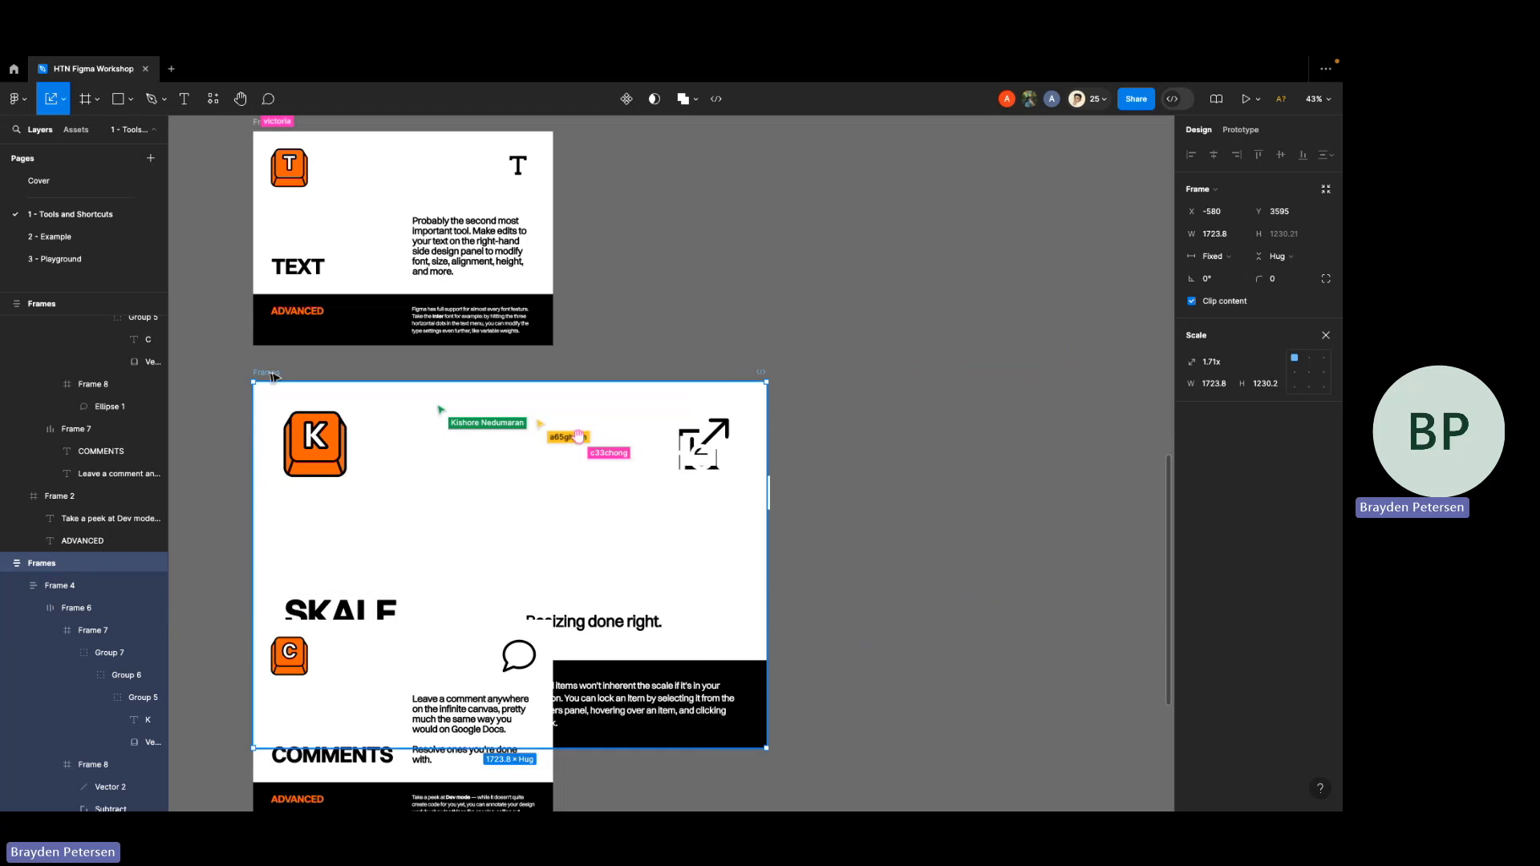
pyautogui.moveTo(362, 456); pyautogui.dragTo(852, 331)
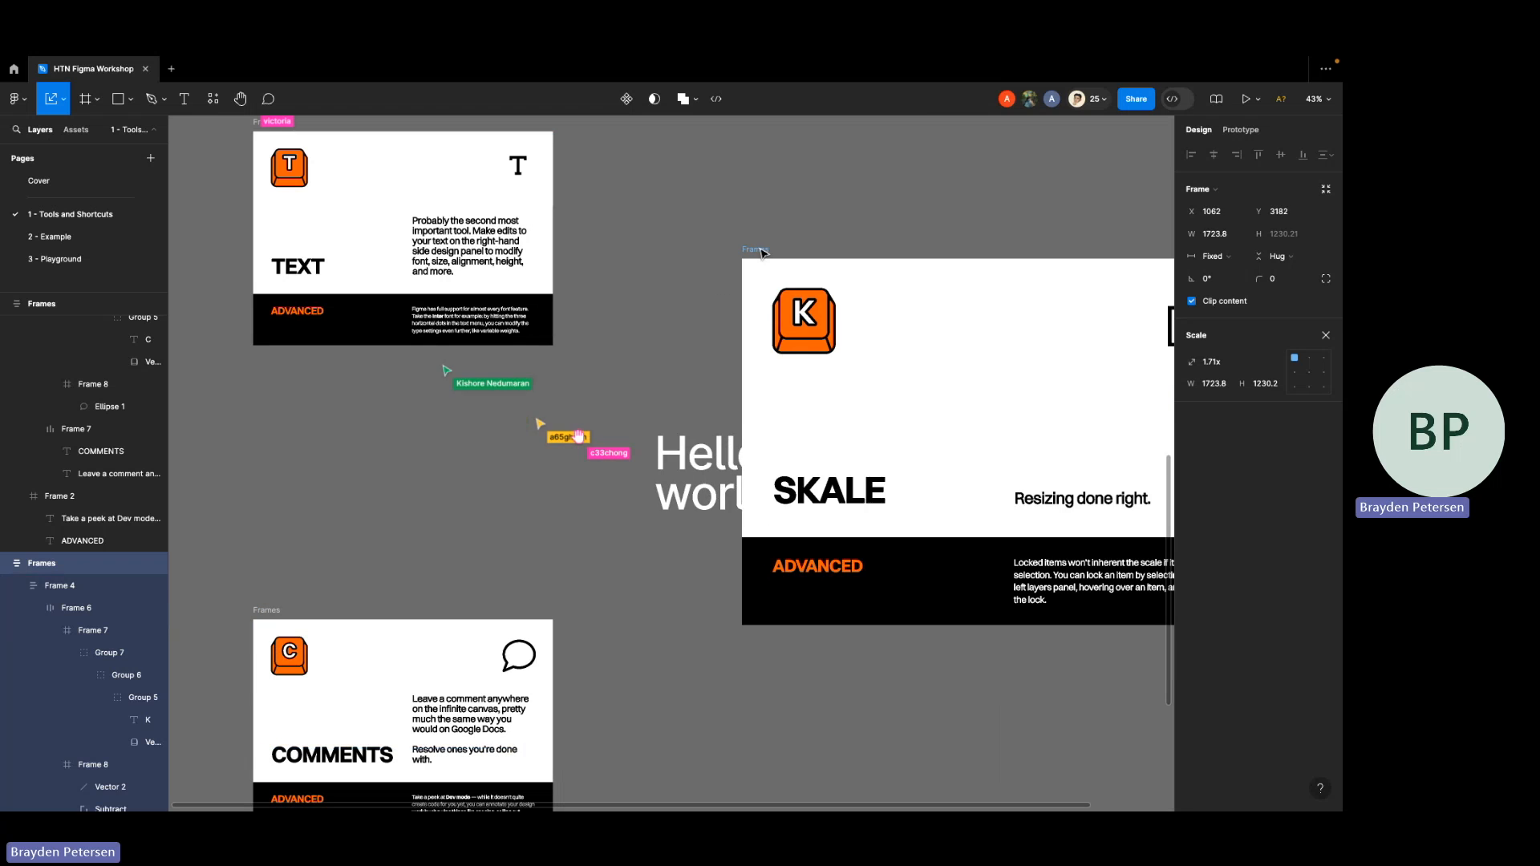
pyautogui.click(835, 491)
pyautogui.press('v')
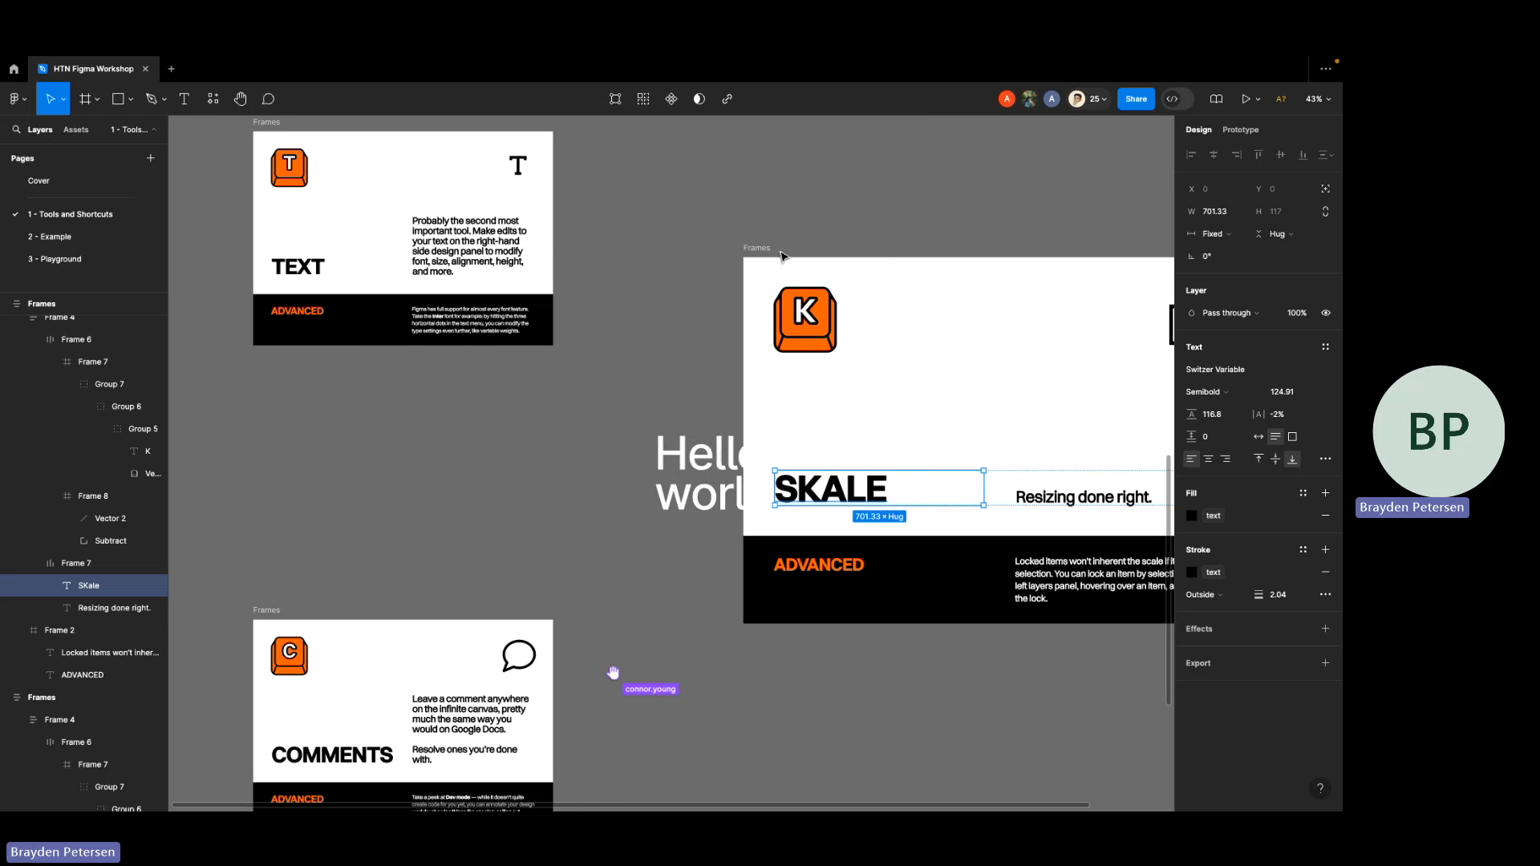
# - Undo the move and scaling of the SKALE card and deselect it
pyautogui.click(775, 204)
pyautogui.press('super+z')
pyautogui.press('super+z')
pyautogui.press('super+z')
pyautogui.press('super+z')
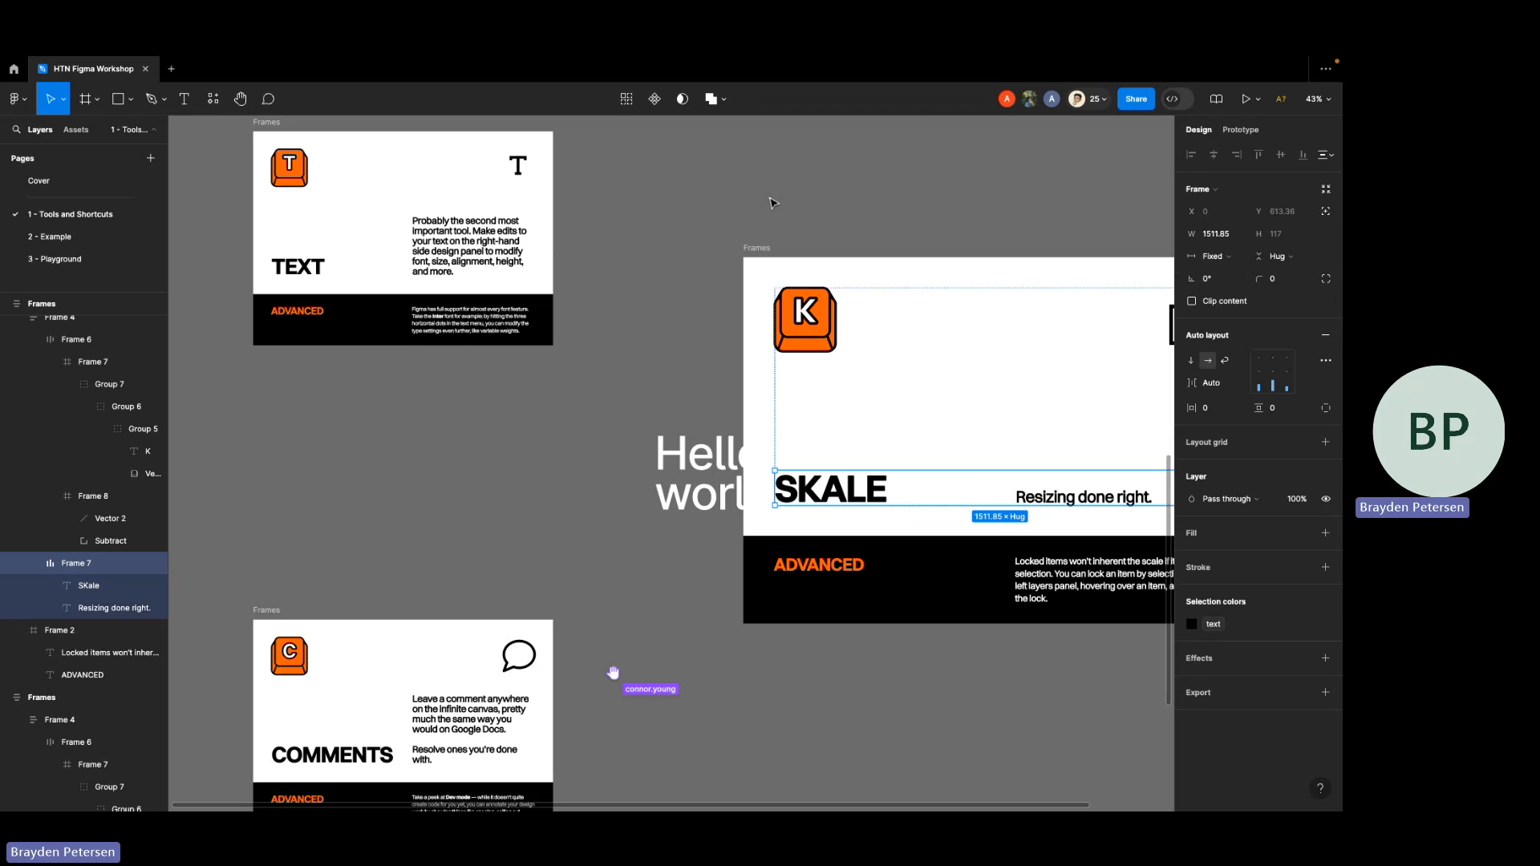
pyautogui.press('super+z')
pyautogui.press('super+z')
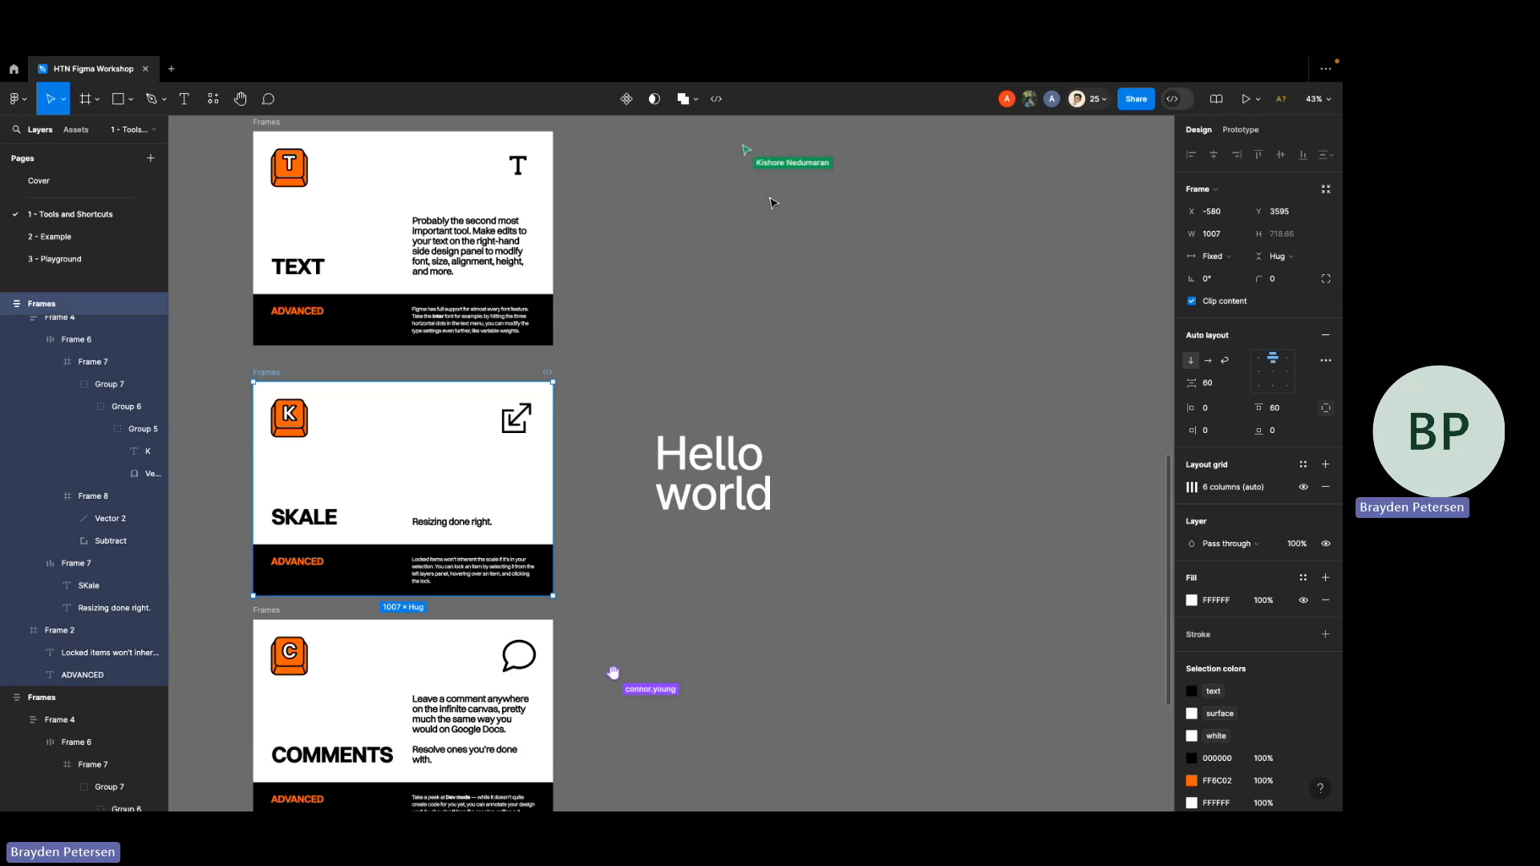
pyautogui.click(680, 357)
# - Post the comment "hello!" on the empty canvas beside the Comments card
pyautogui.scroll(-2, 679, 357)
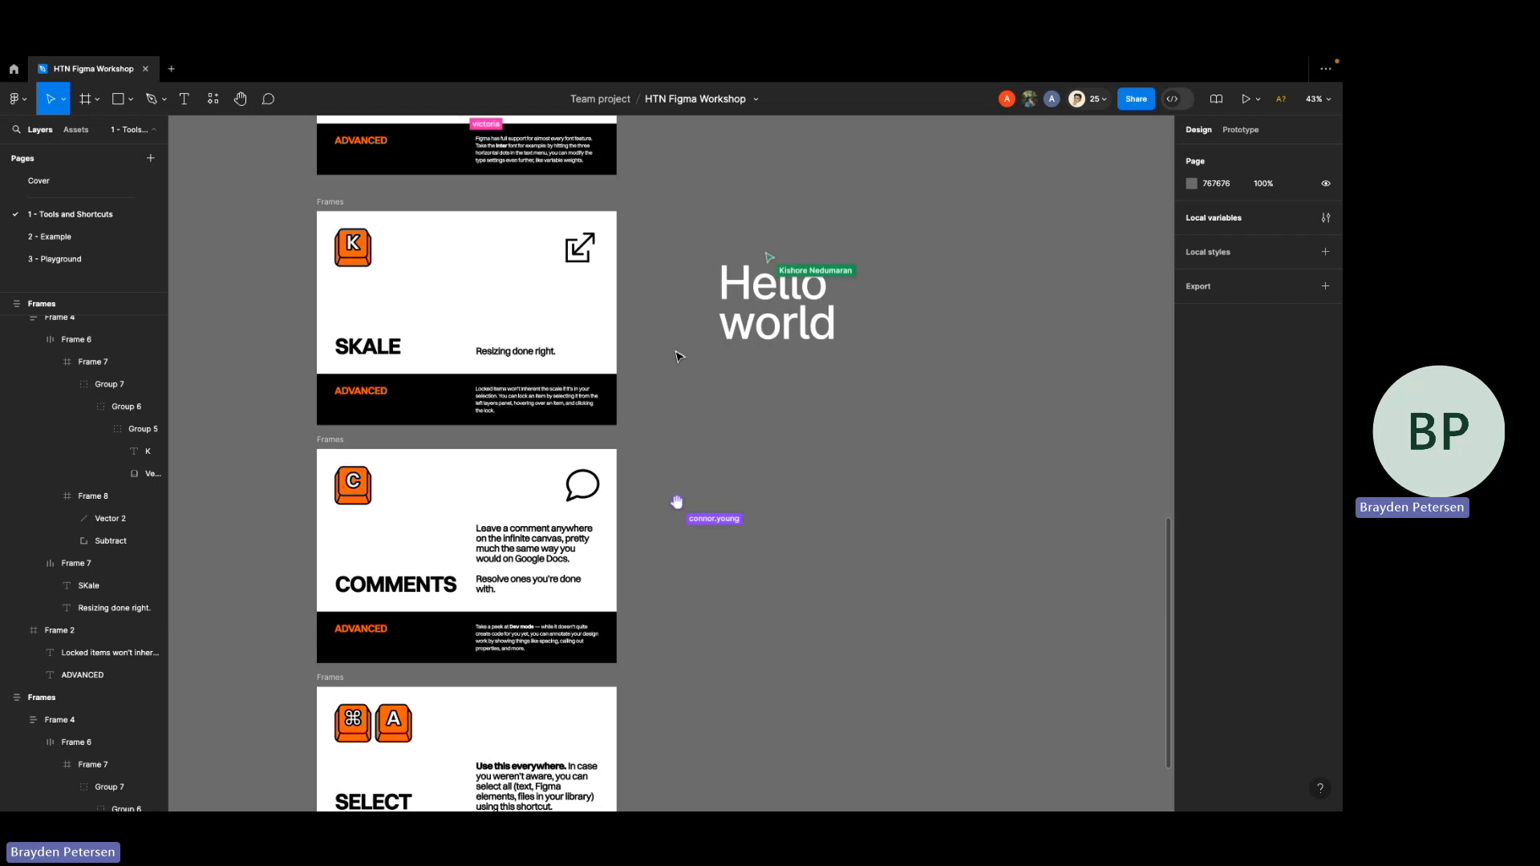
pyautogui.scroll(-3, 722, 412)
pyautogui.scroll(5, 704, 407)
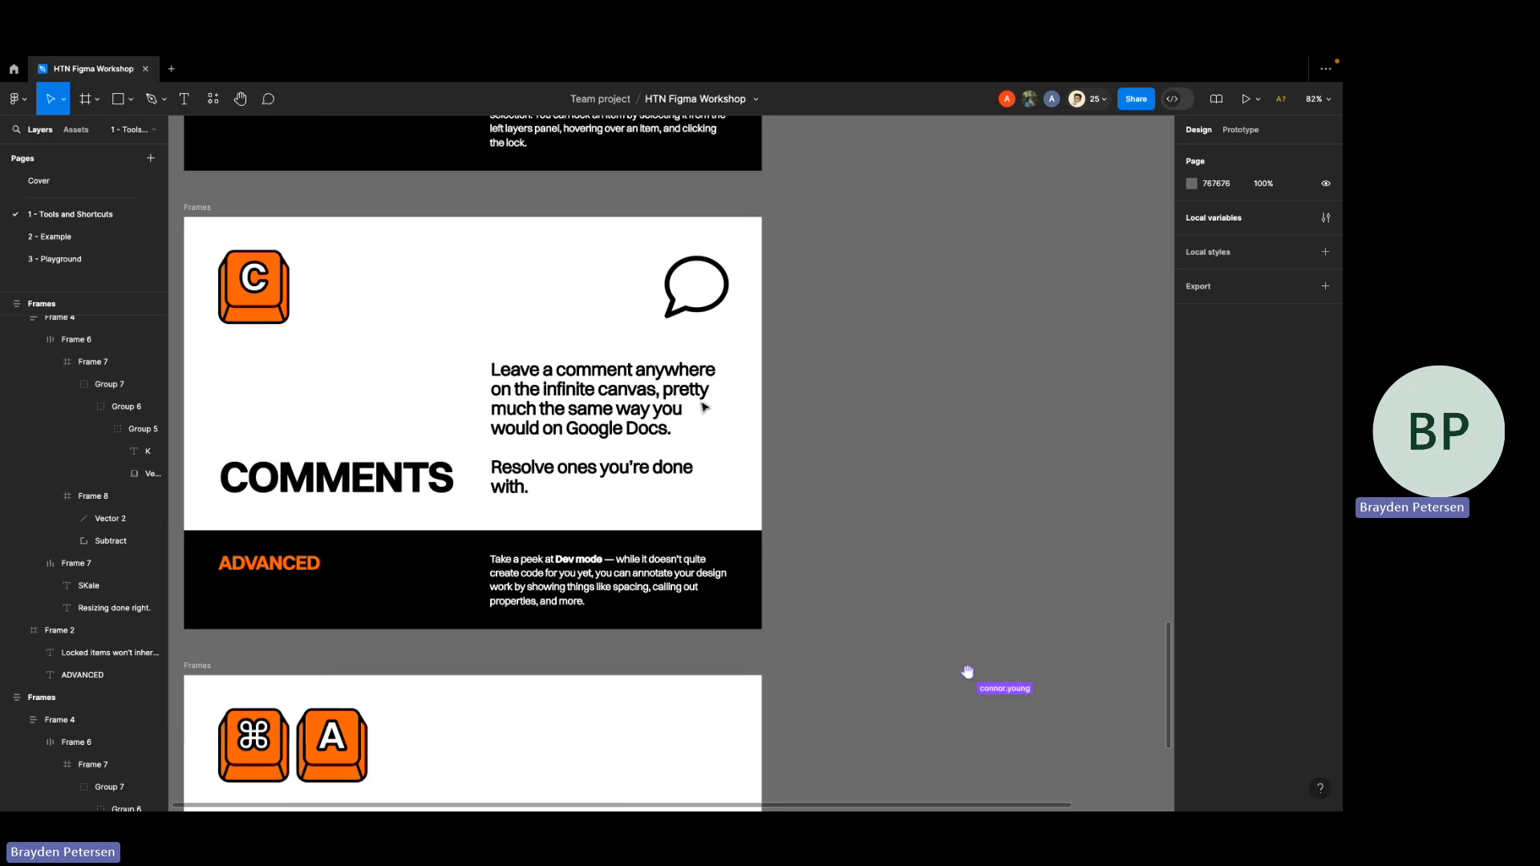
pyautogui.hscroll(-2, 705, 407)
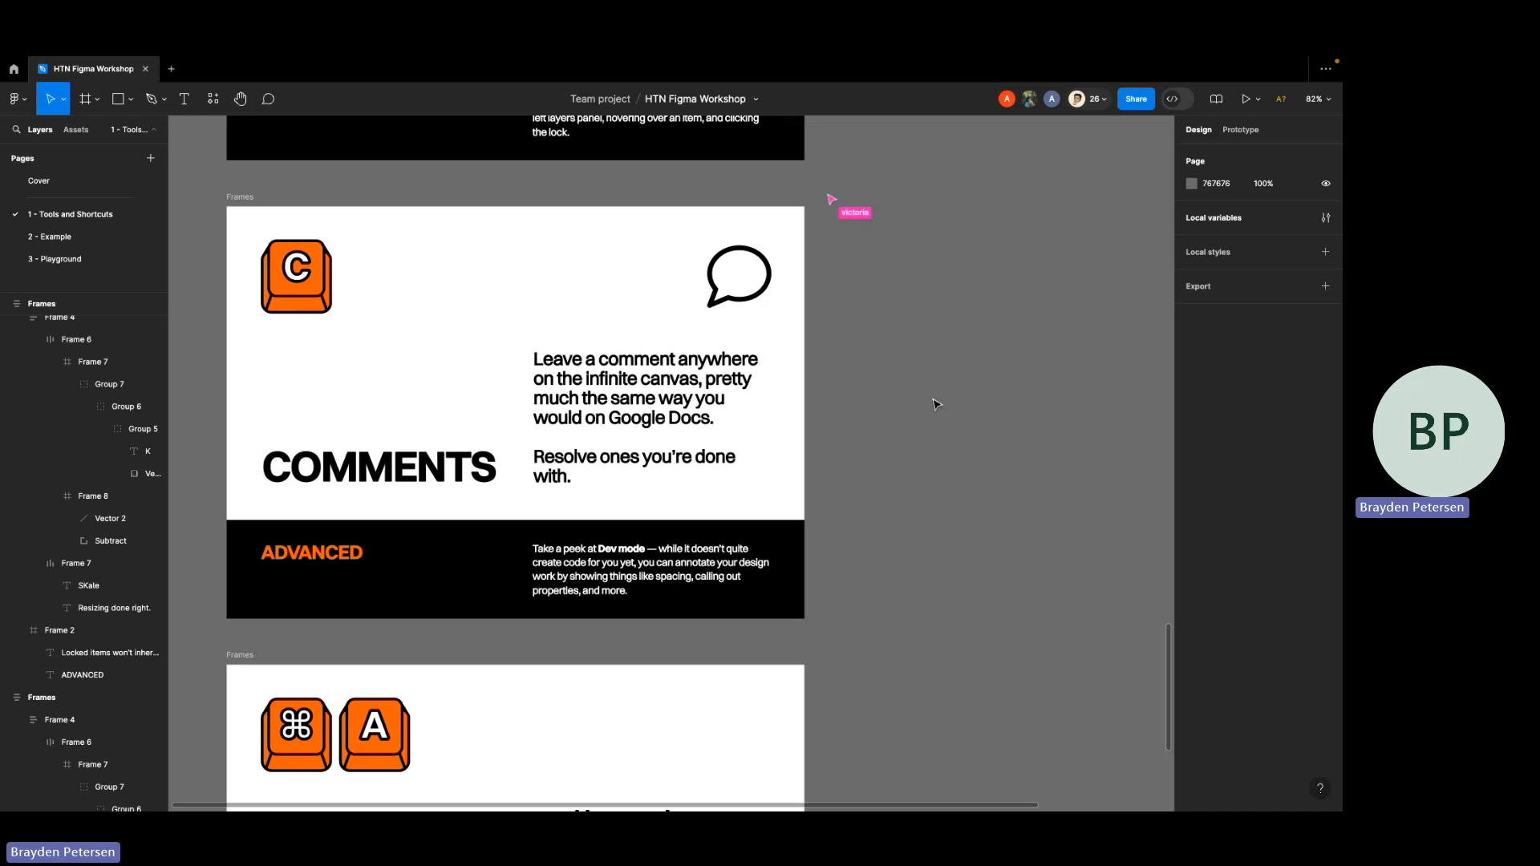
pyautogui.press('c')
pyautogui.scroll(-2, 937, 393)
pyautogui.scroll(-5, 923, 397)
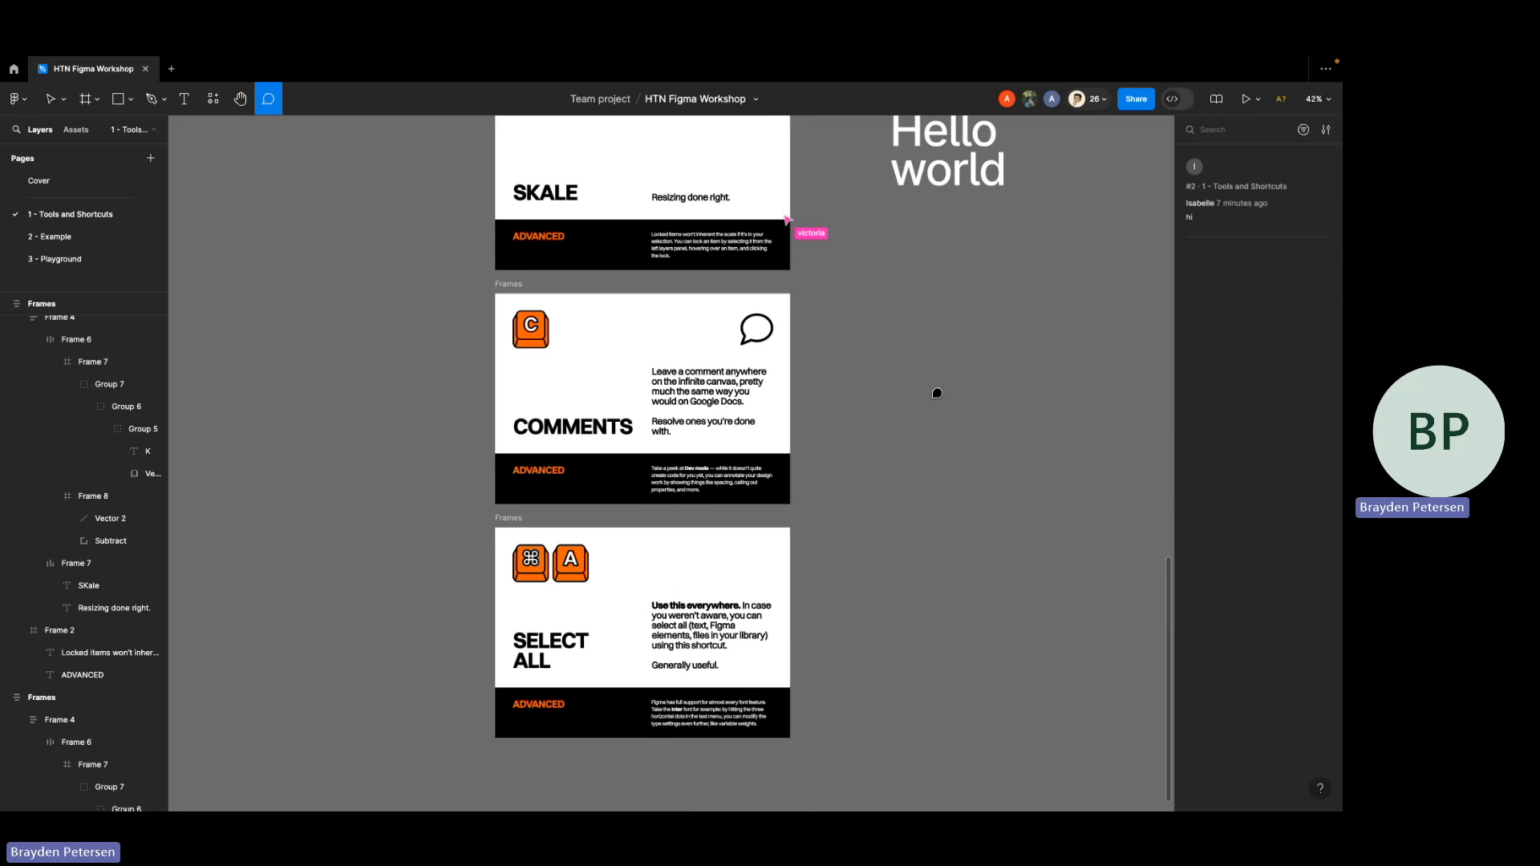
pyautogui.hscroll(2, 903, 400)
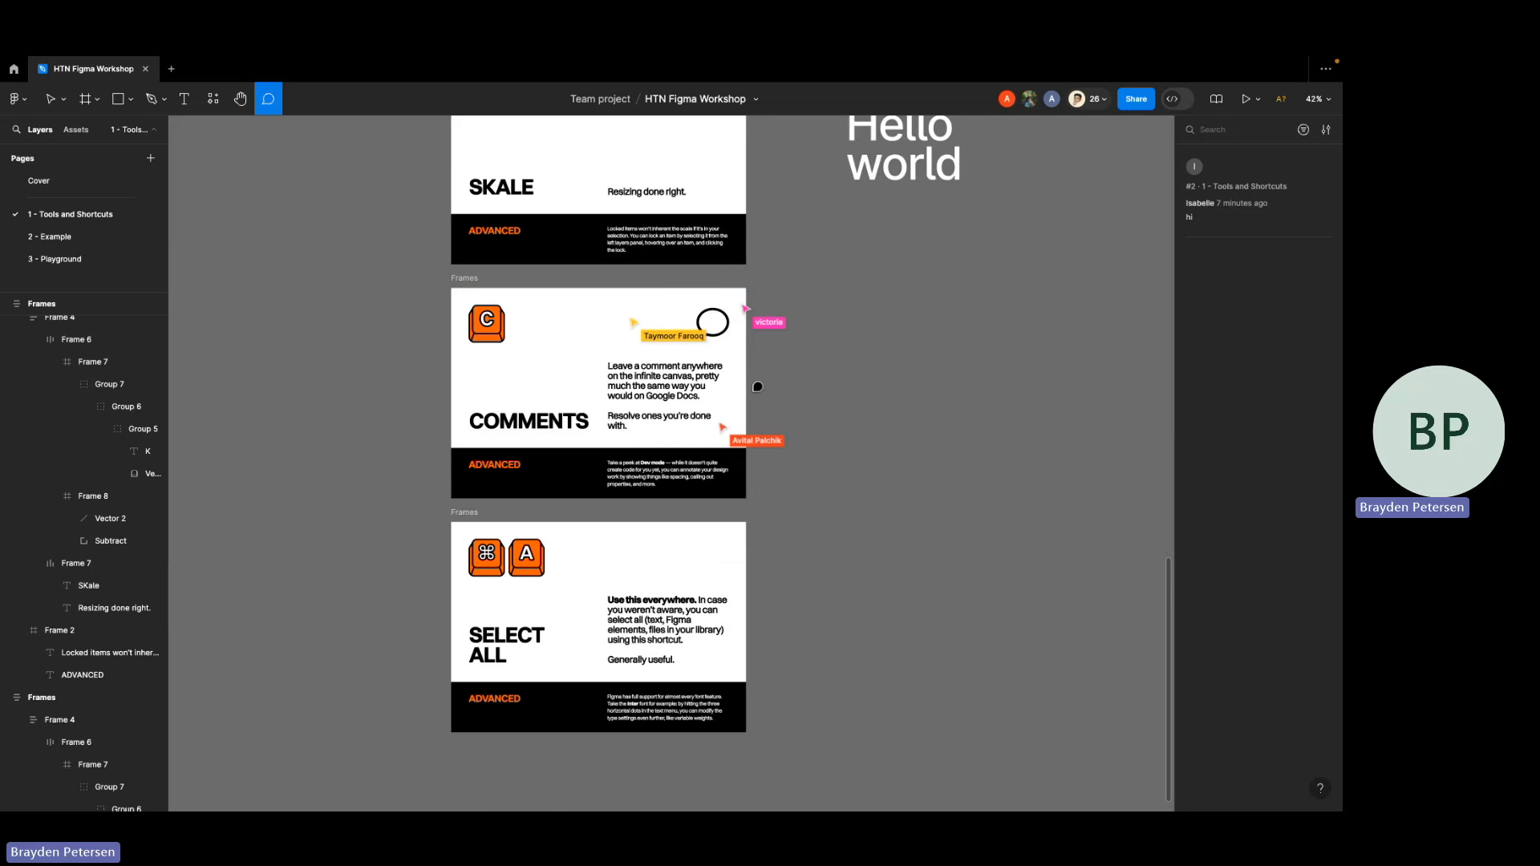
pyautogui.scroll(4, 758, 387)
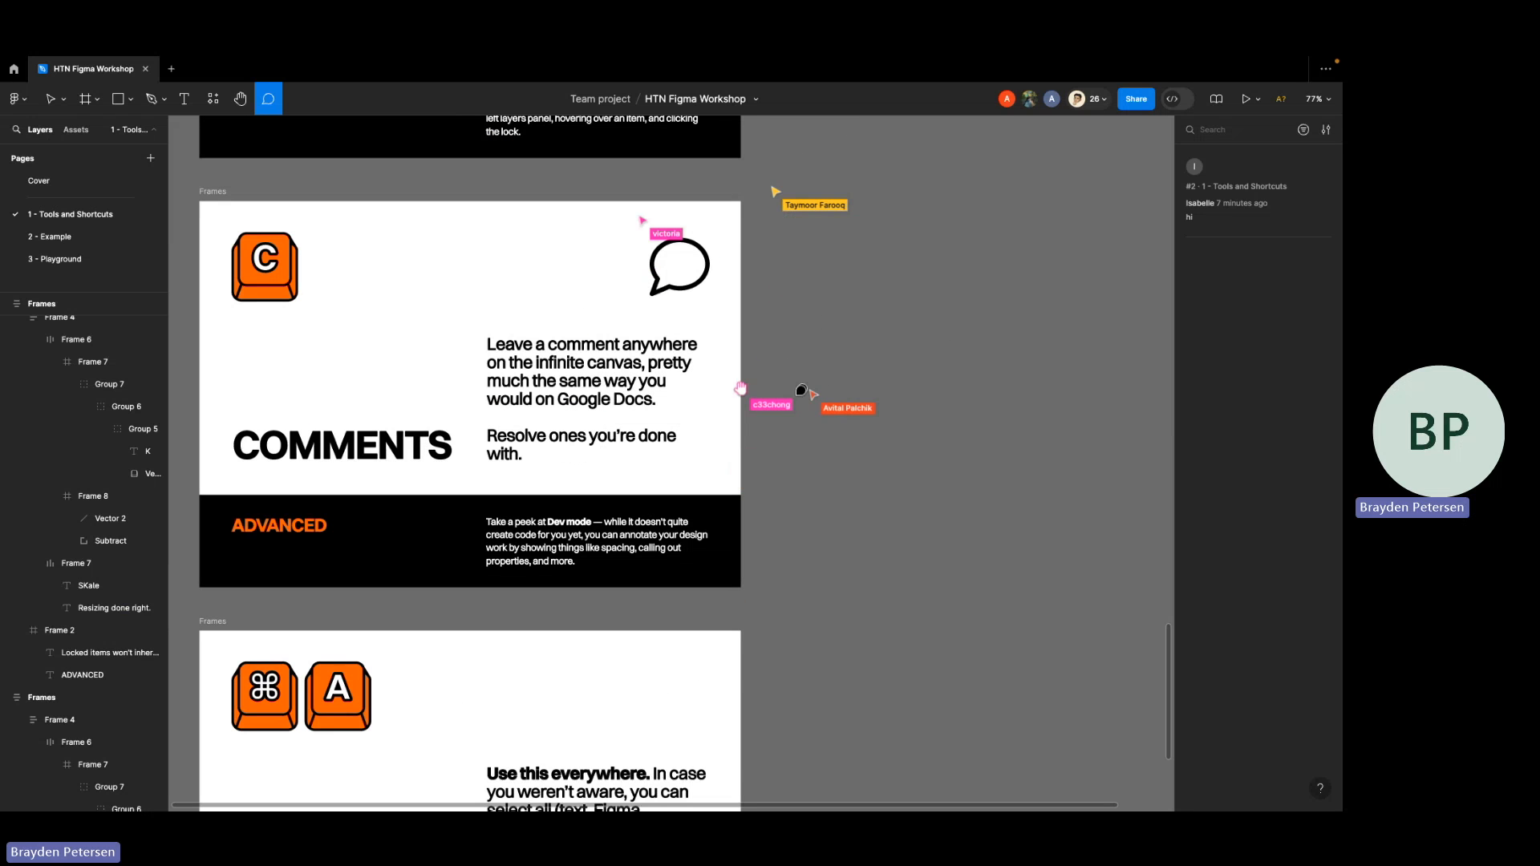
pyautogui.click(920, 350)
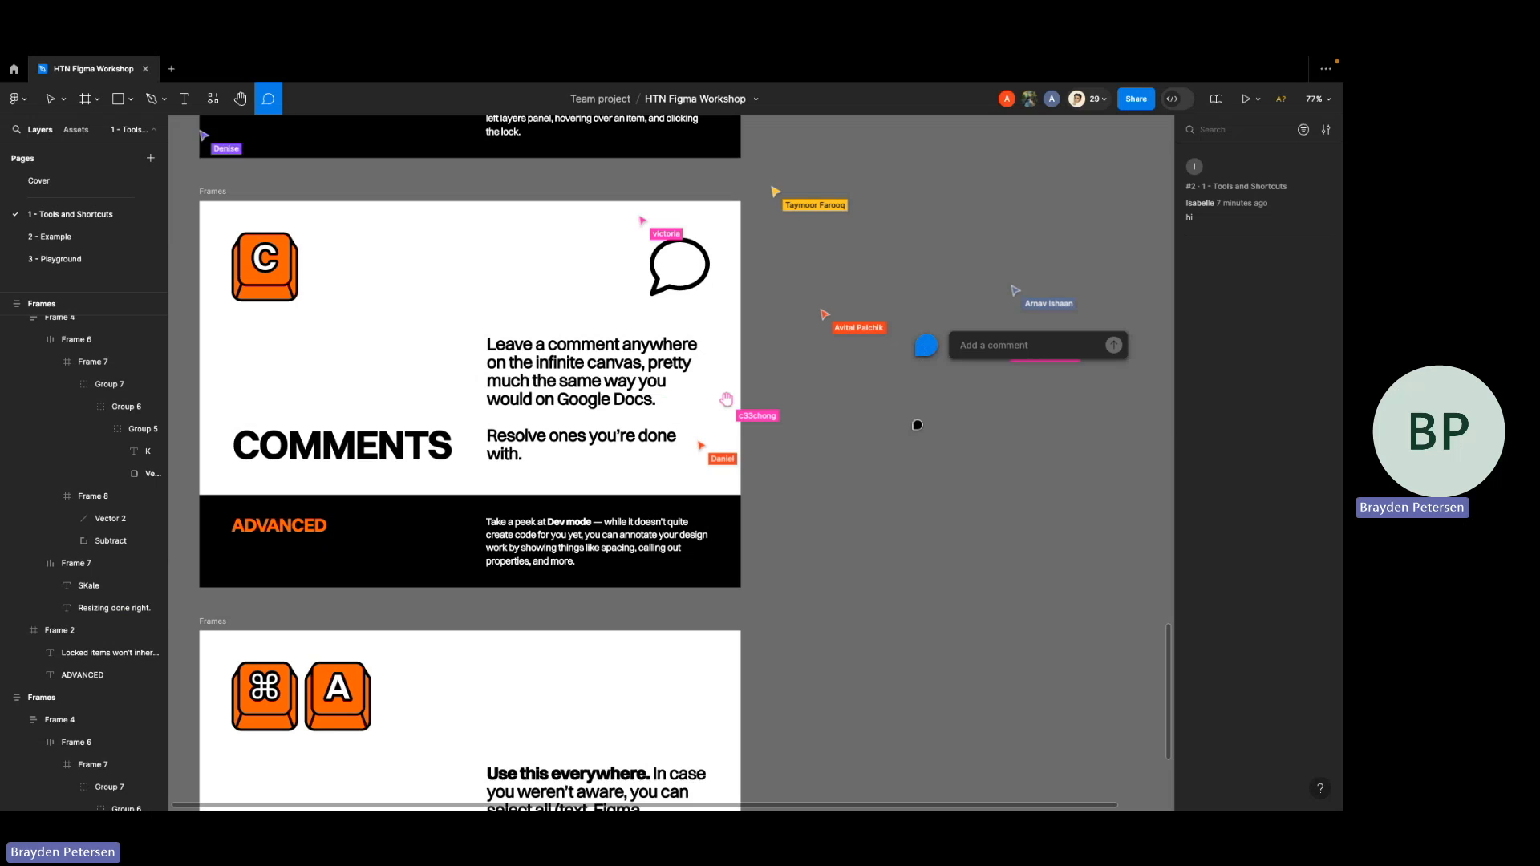
pyautogui.write('hello!')
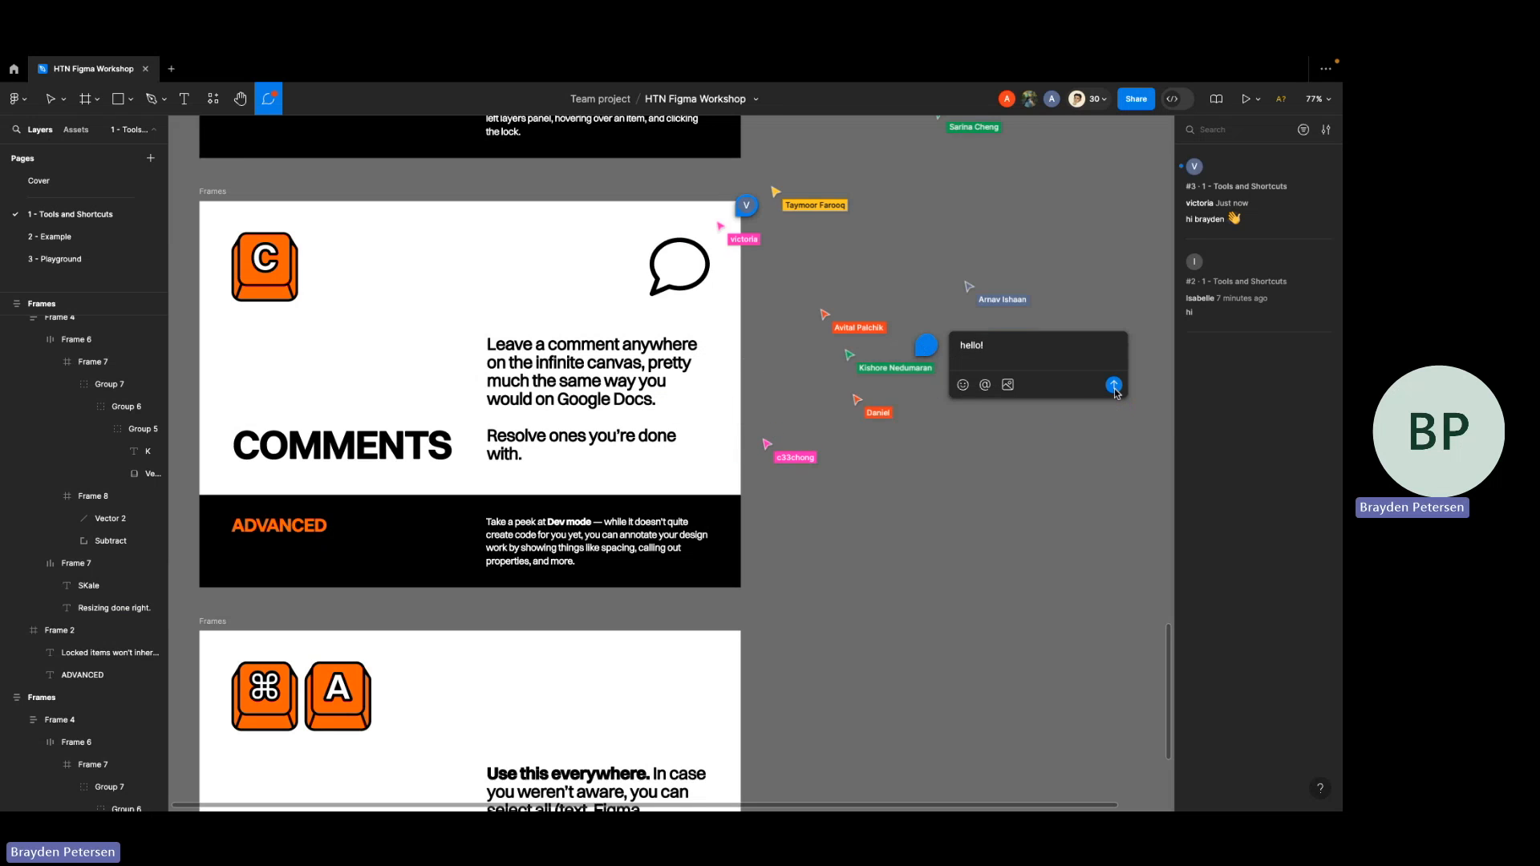
pyautogui.click(1115, 387)
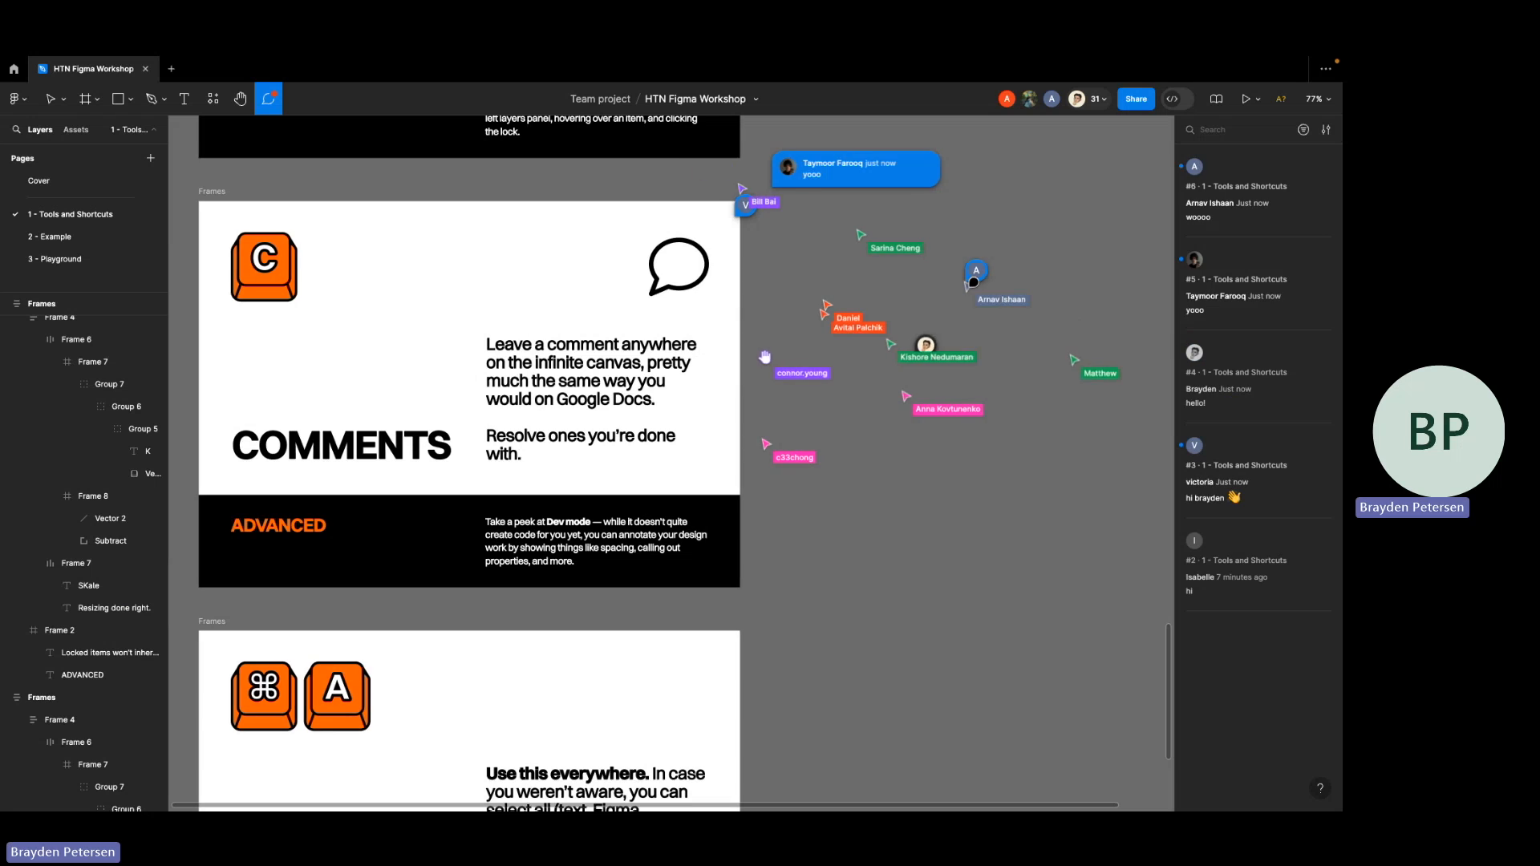
# - Leave commenting mode and examine the comments around the Comments card and the Select All card
pyautogui.scroll(1, 973, 283)
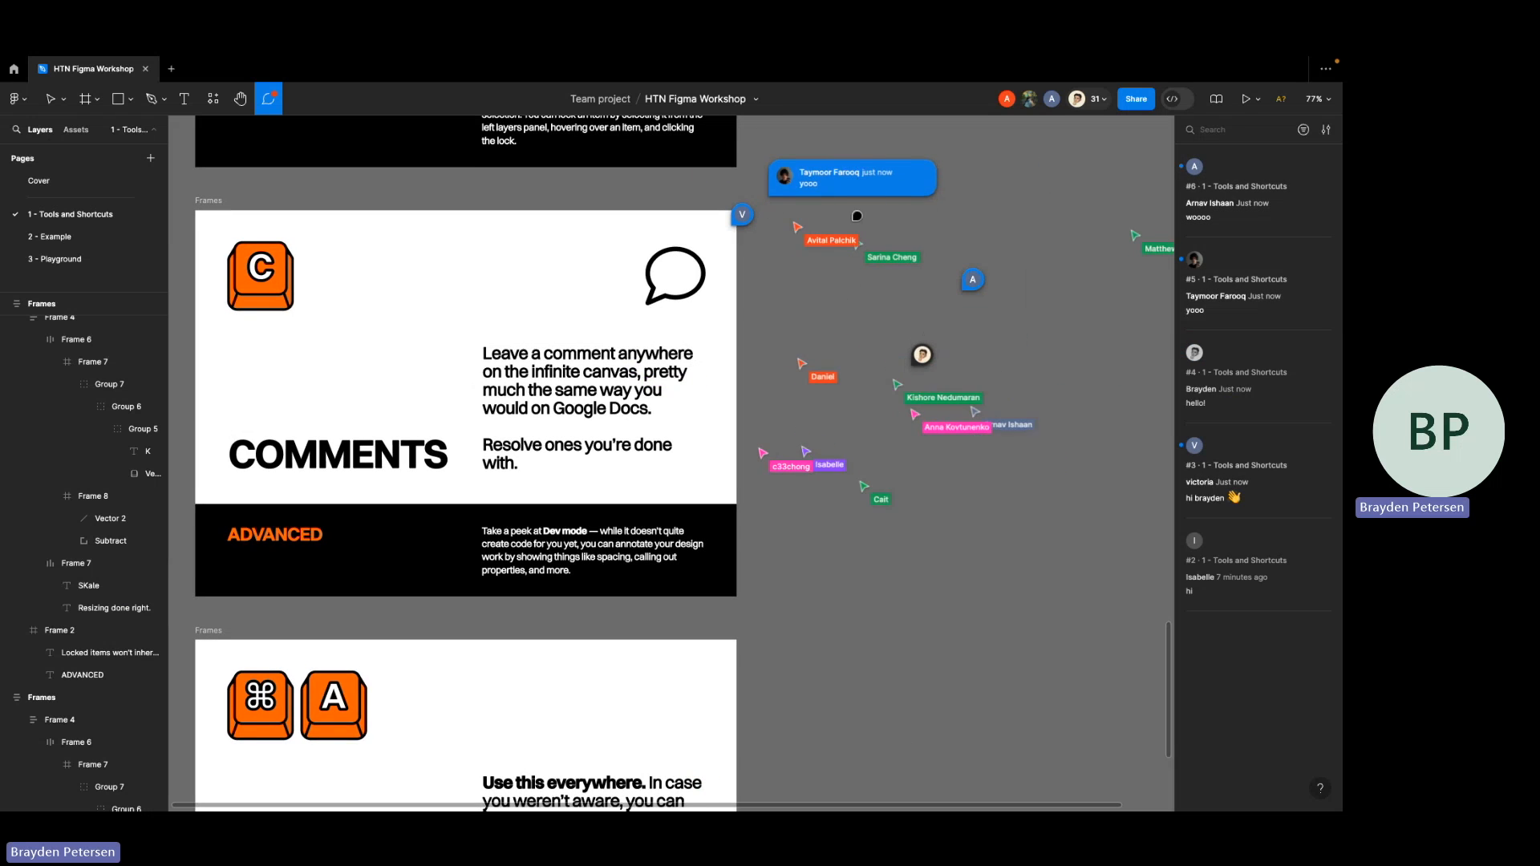
pyautogui.press('Escape')
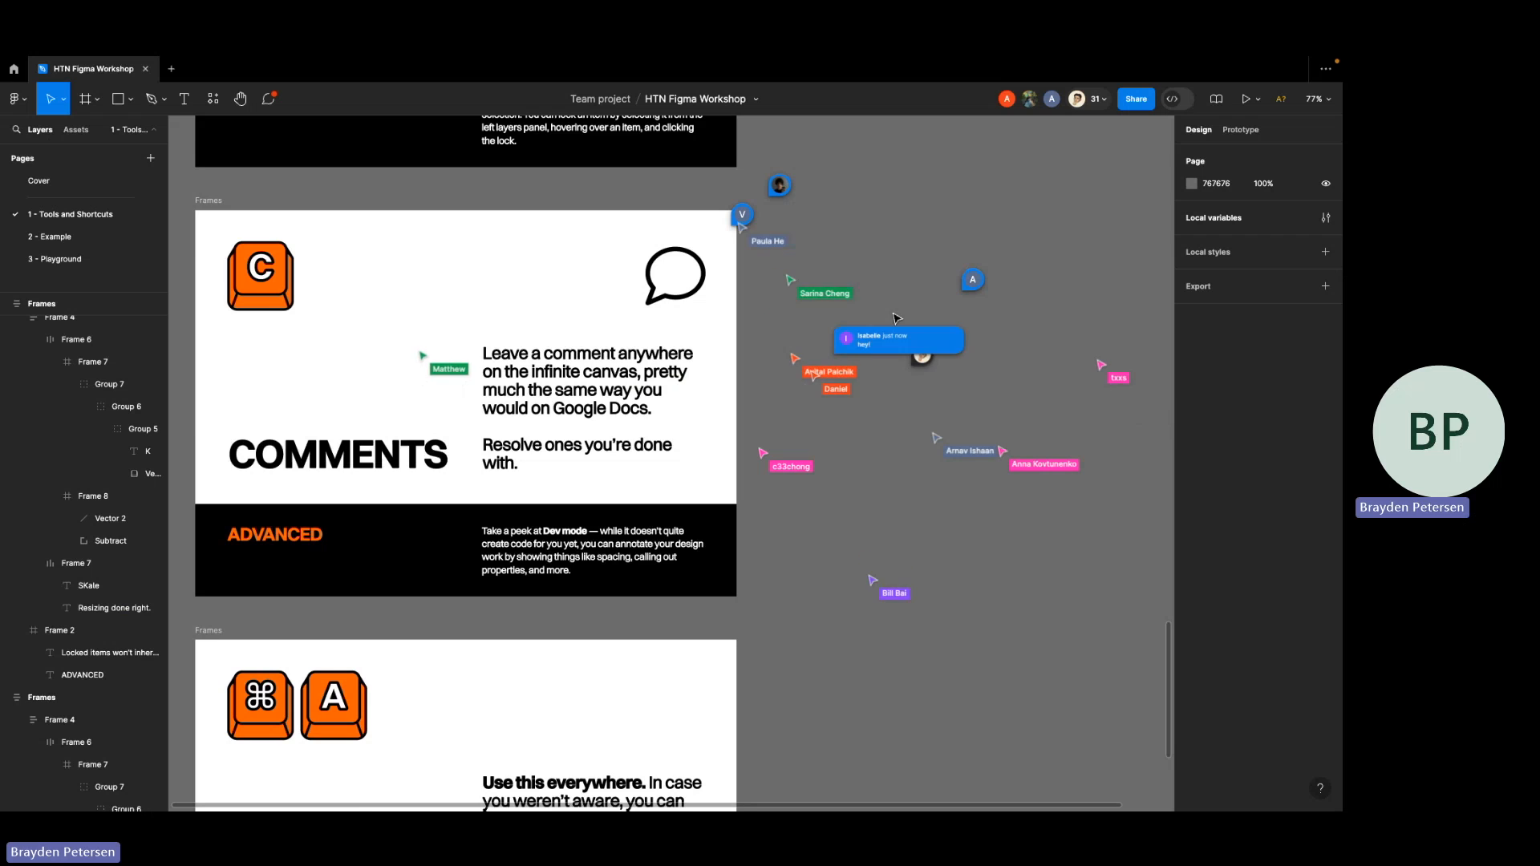
pyautogui.scroll(-2, 897, 319)
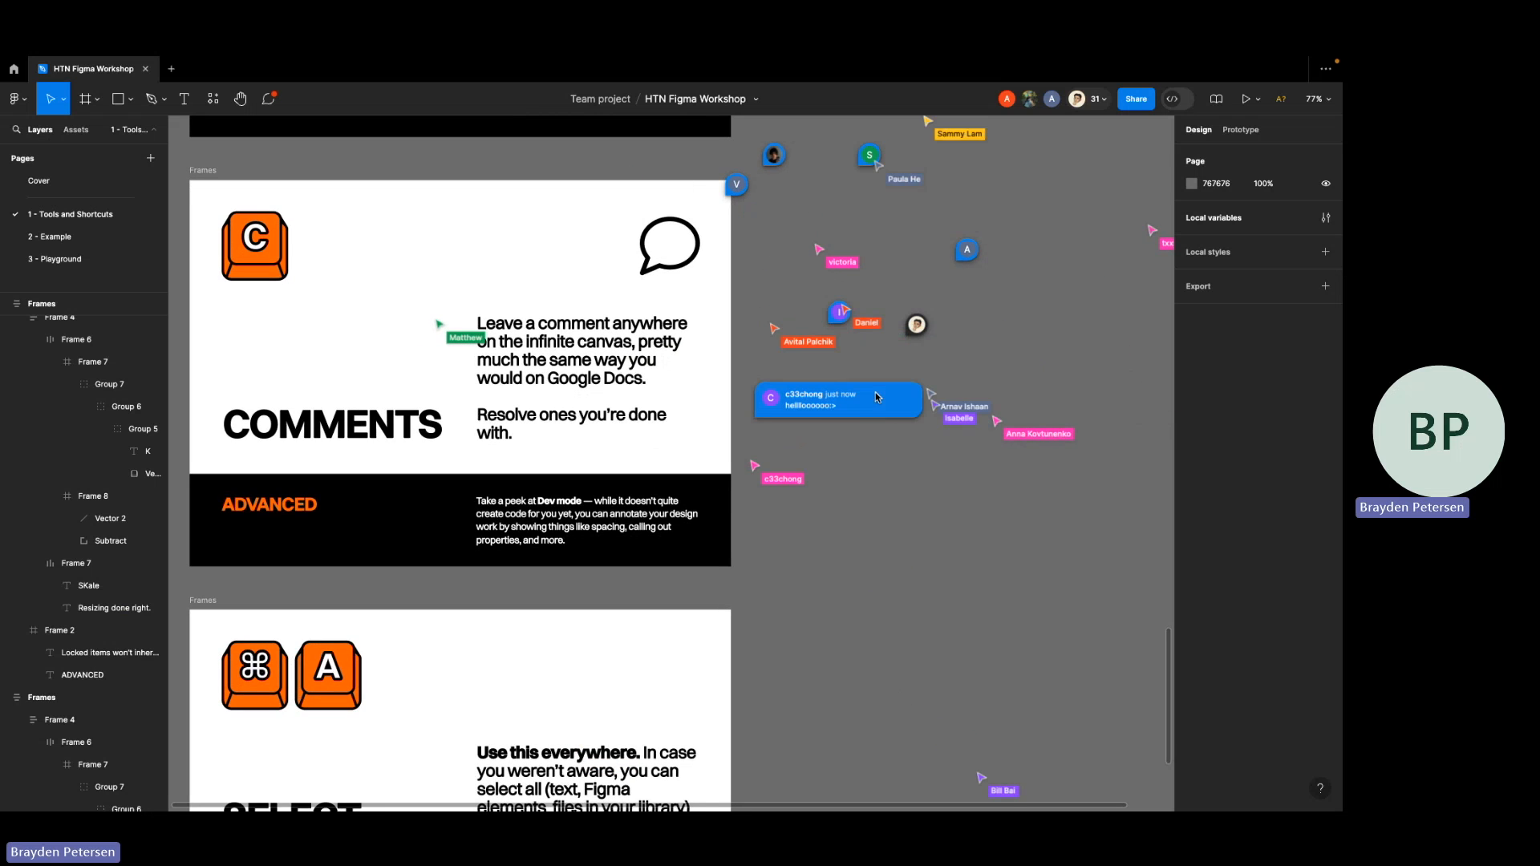
pyautogui.scroll(-3, 877, 397)
pyautogui.hscroll(-3, 877, 397)
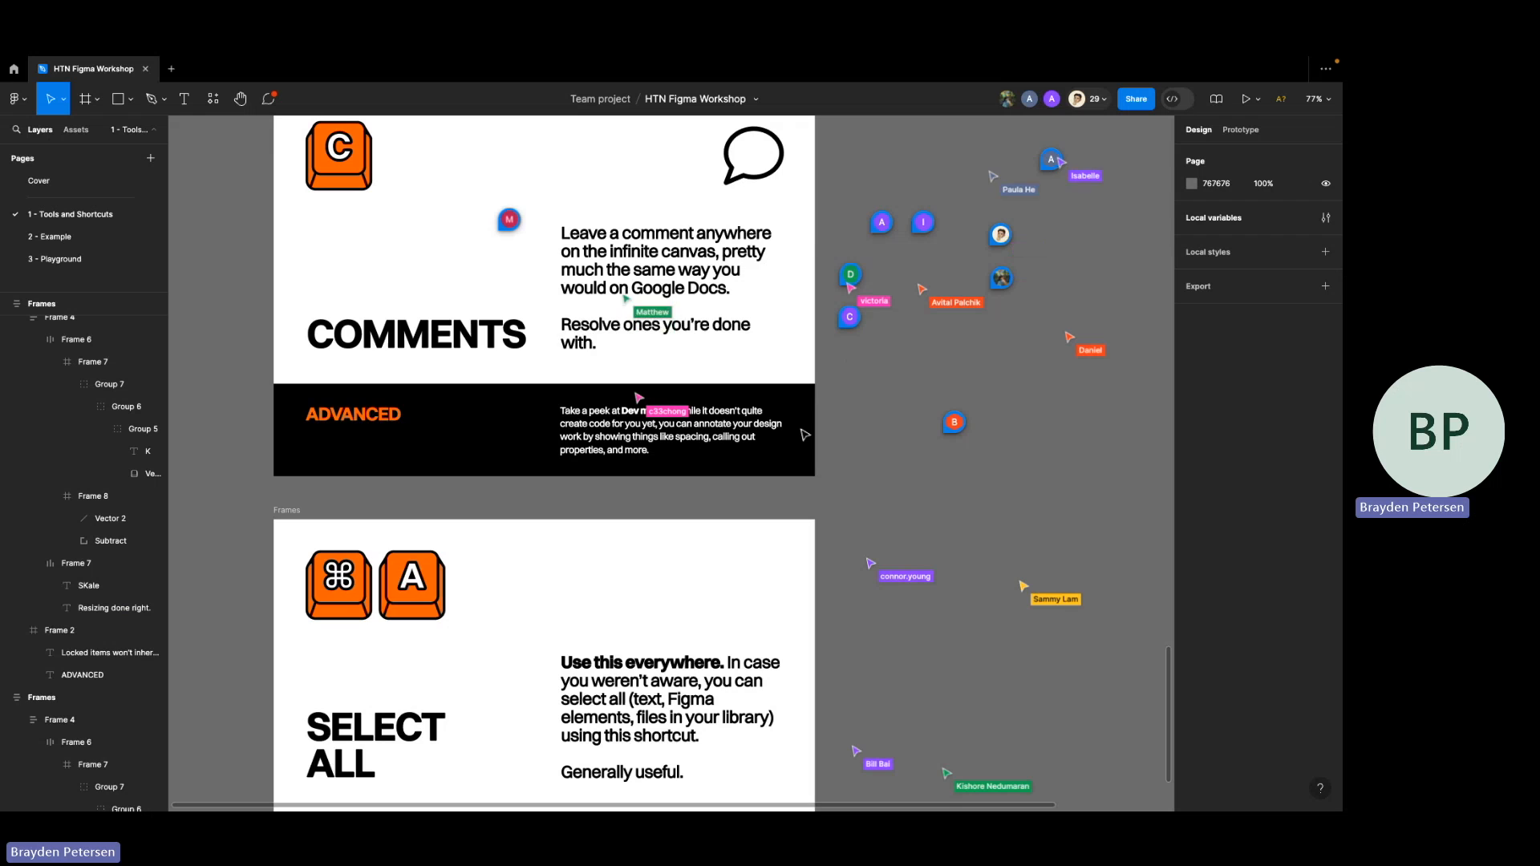
# - Turn on Dev Mode for the file with the Comments card in view
pyautogui.hscroll(2, 900, 390)
pyautogui.scroll(1, 901, 390)
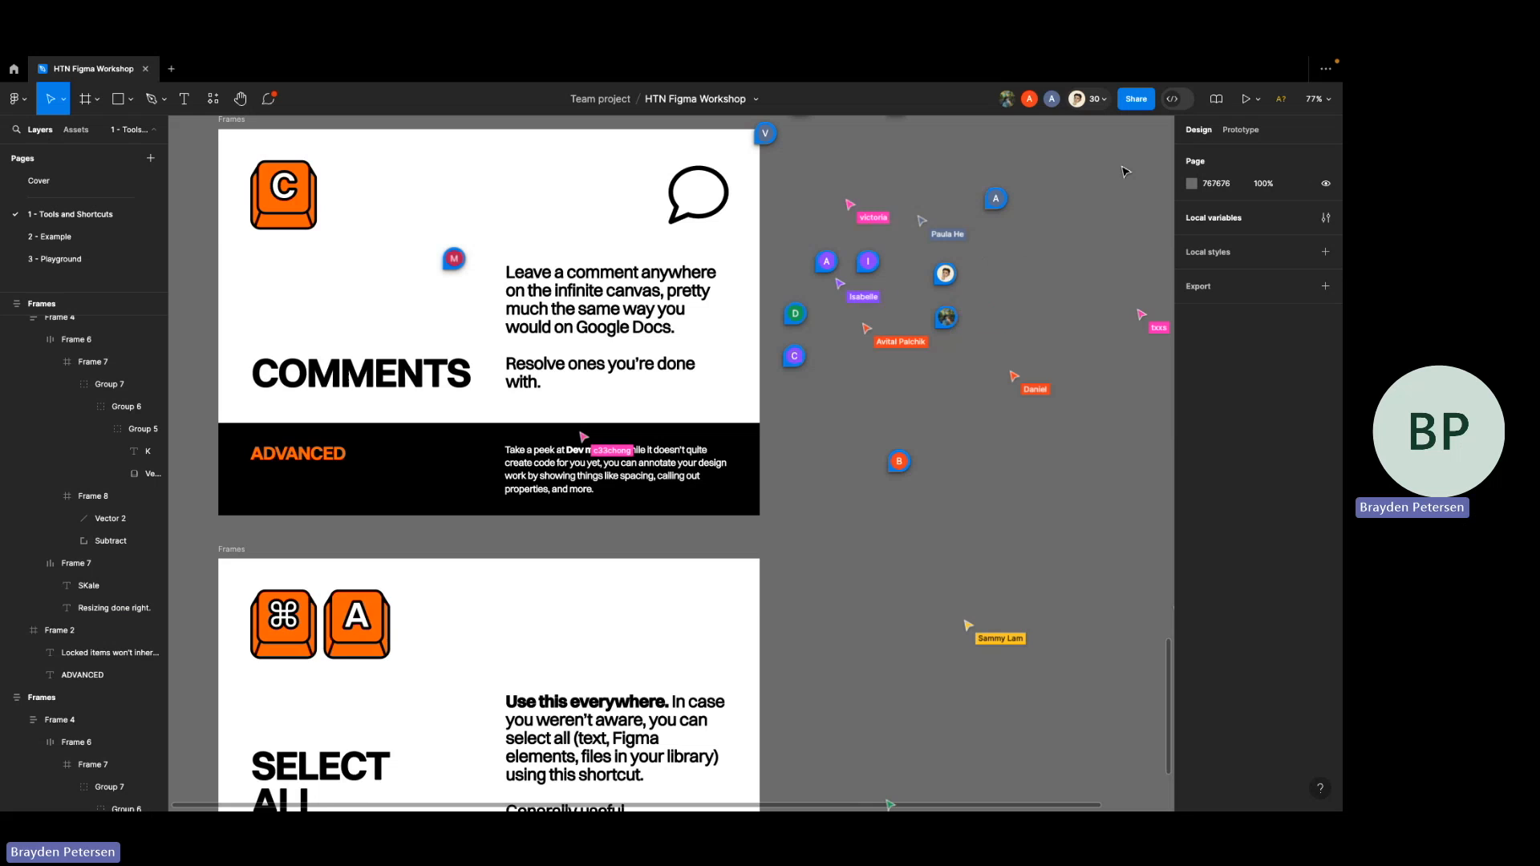
pyautogui.click(1175, 100)
pyautogui.scroll(2, 977, 269)
pyautogui.hscroll(-2, 979, 269)
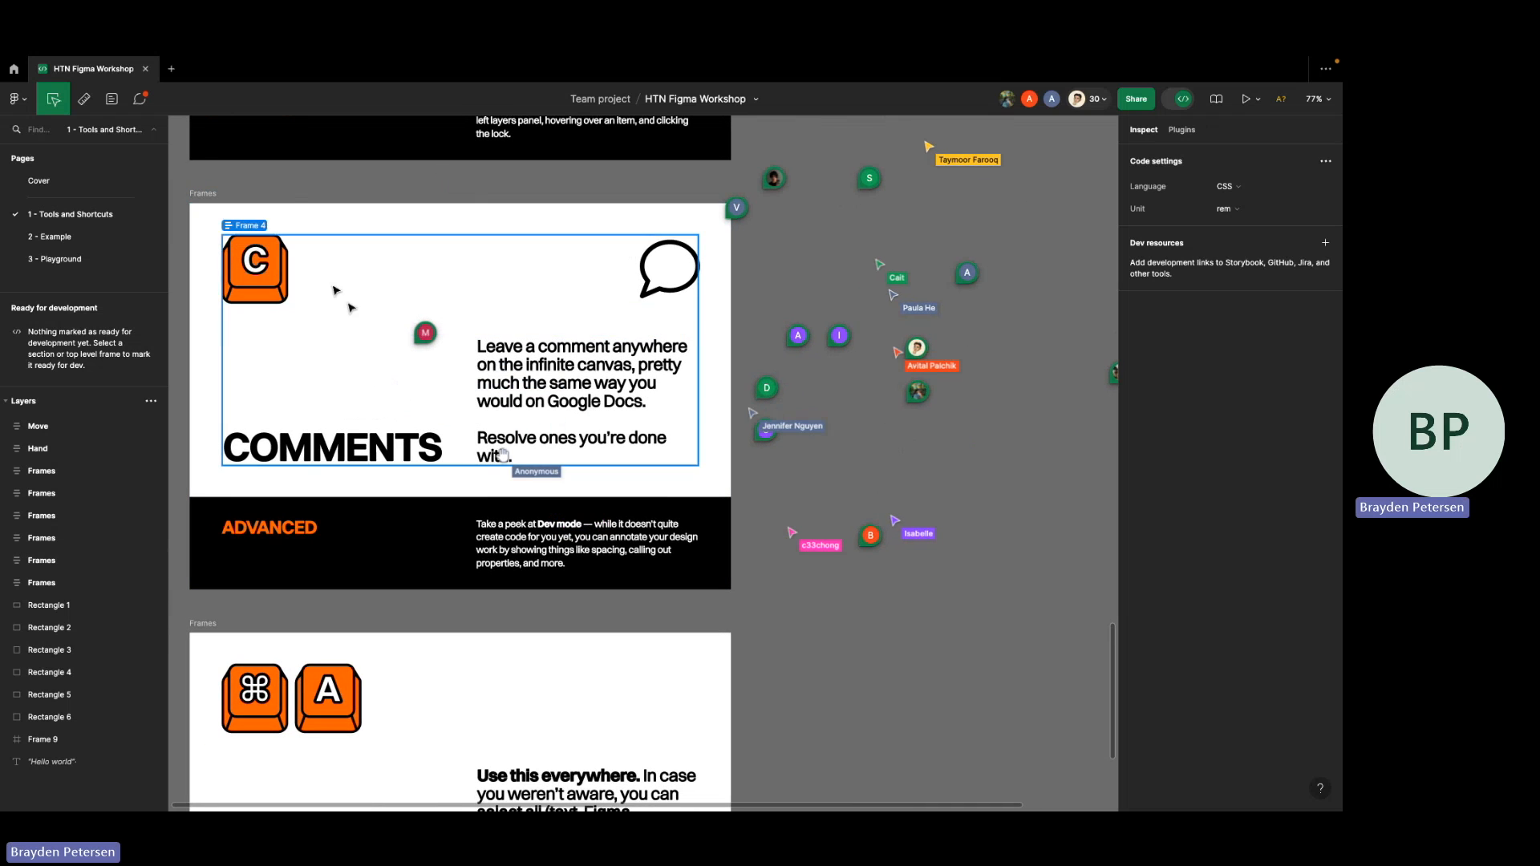
# - Inspect the code of the Comments card's description text and its spacing to the speech-bubble icon, and clear the selection
pyautogui.click(530, 379)
pyautogui.hscroll(-5, 530, 377)
pyautogui.scroll(2, 529, 377)
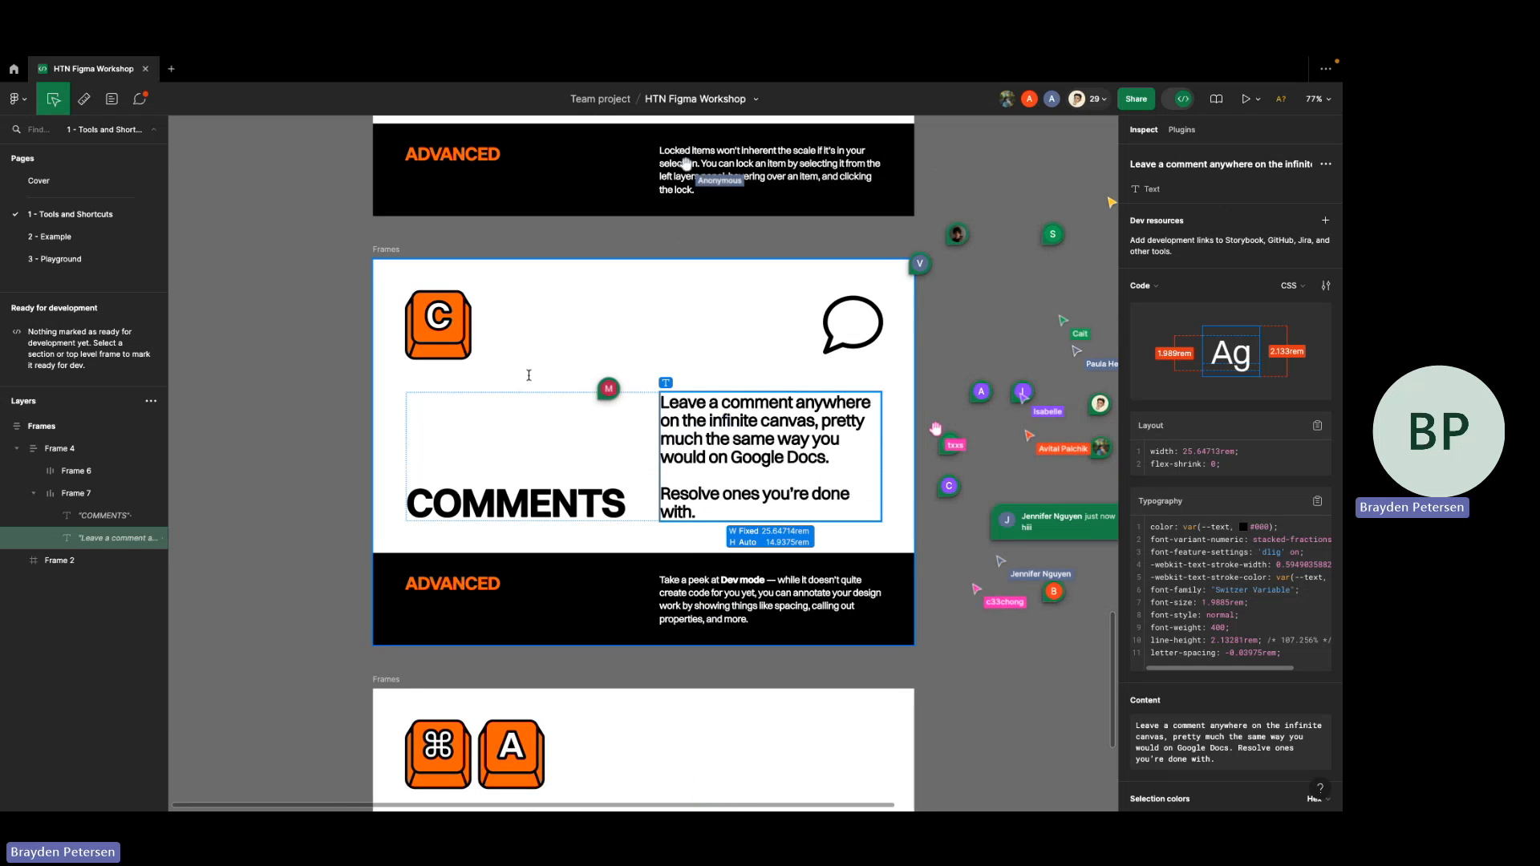
pyautogui.hscroll(2, 529, 376)
pyautogui.scroll(-1, 528, 376)
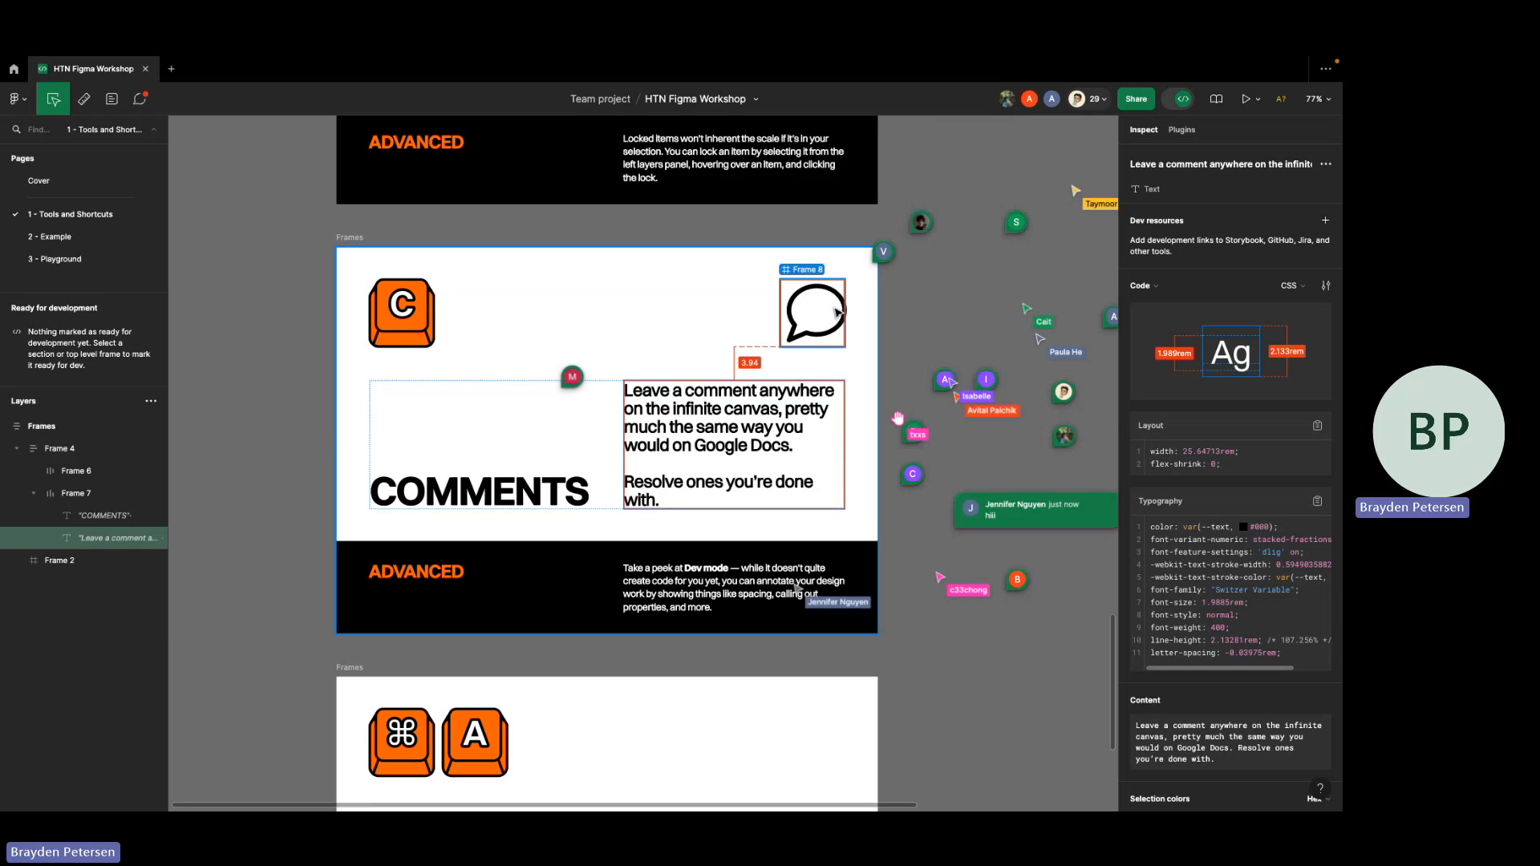
pyautogui.click(912, 307)
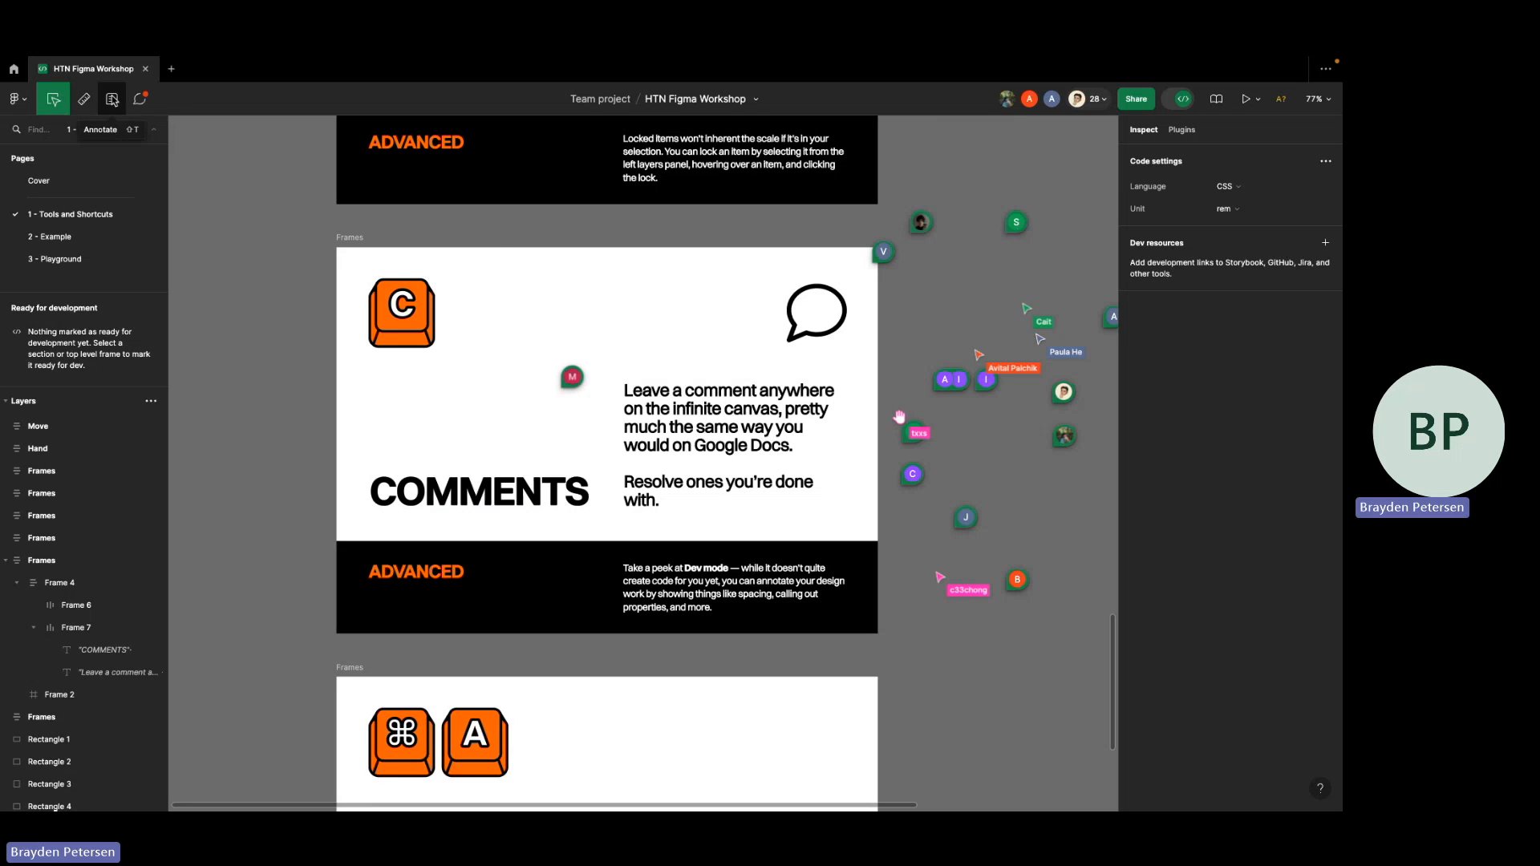
# - Start an annotation on the Comments card's ADVANCED label and add its Fill property
pyautogui.click(113, 100)
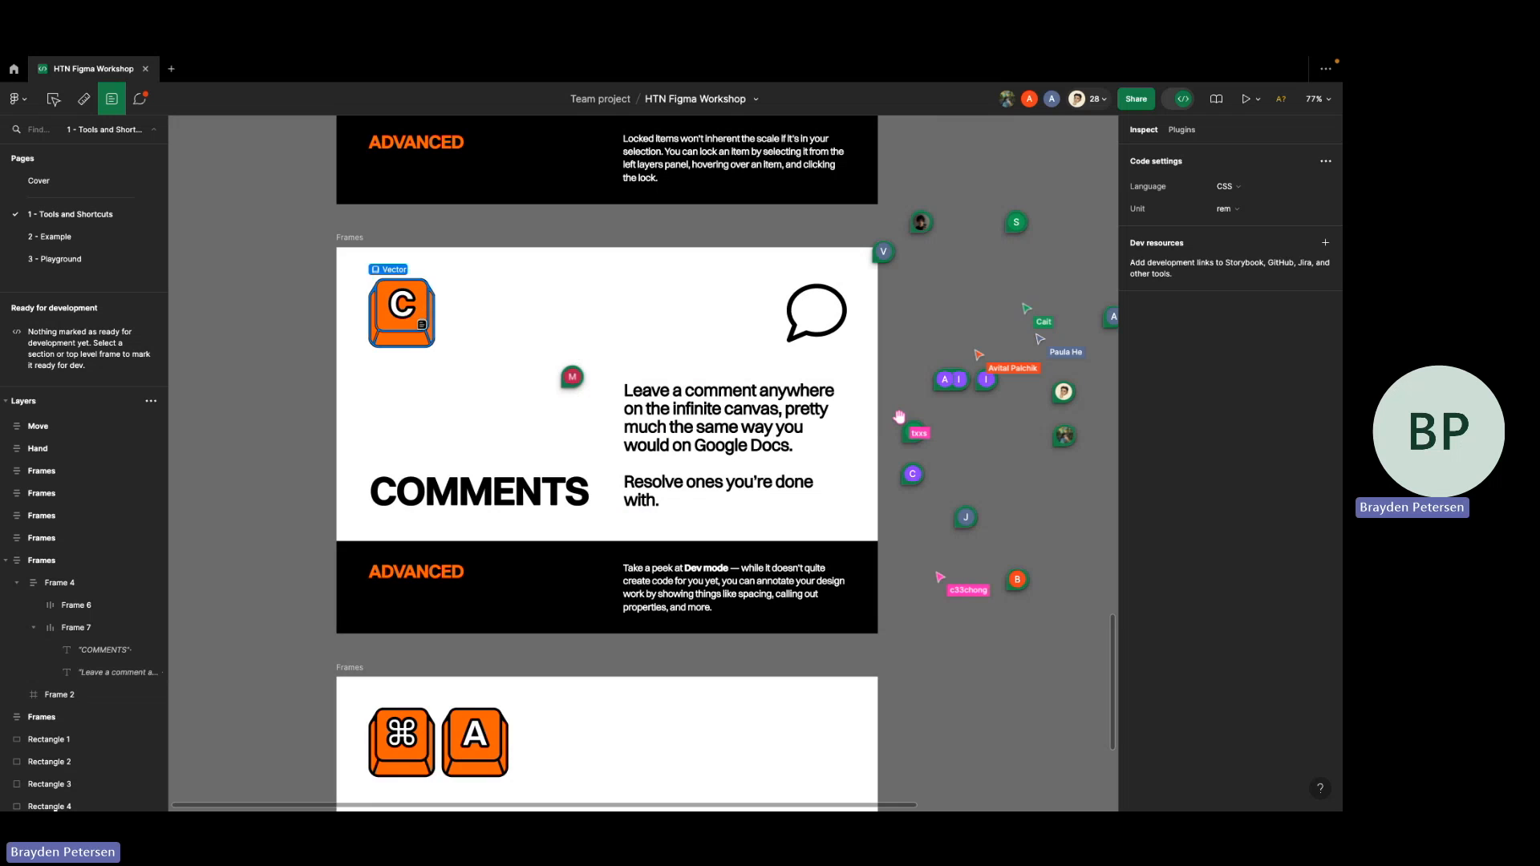
pyautogui.click(407, 344)
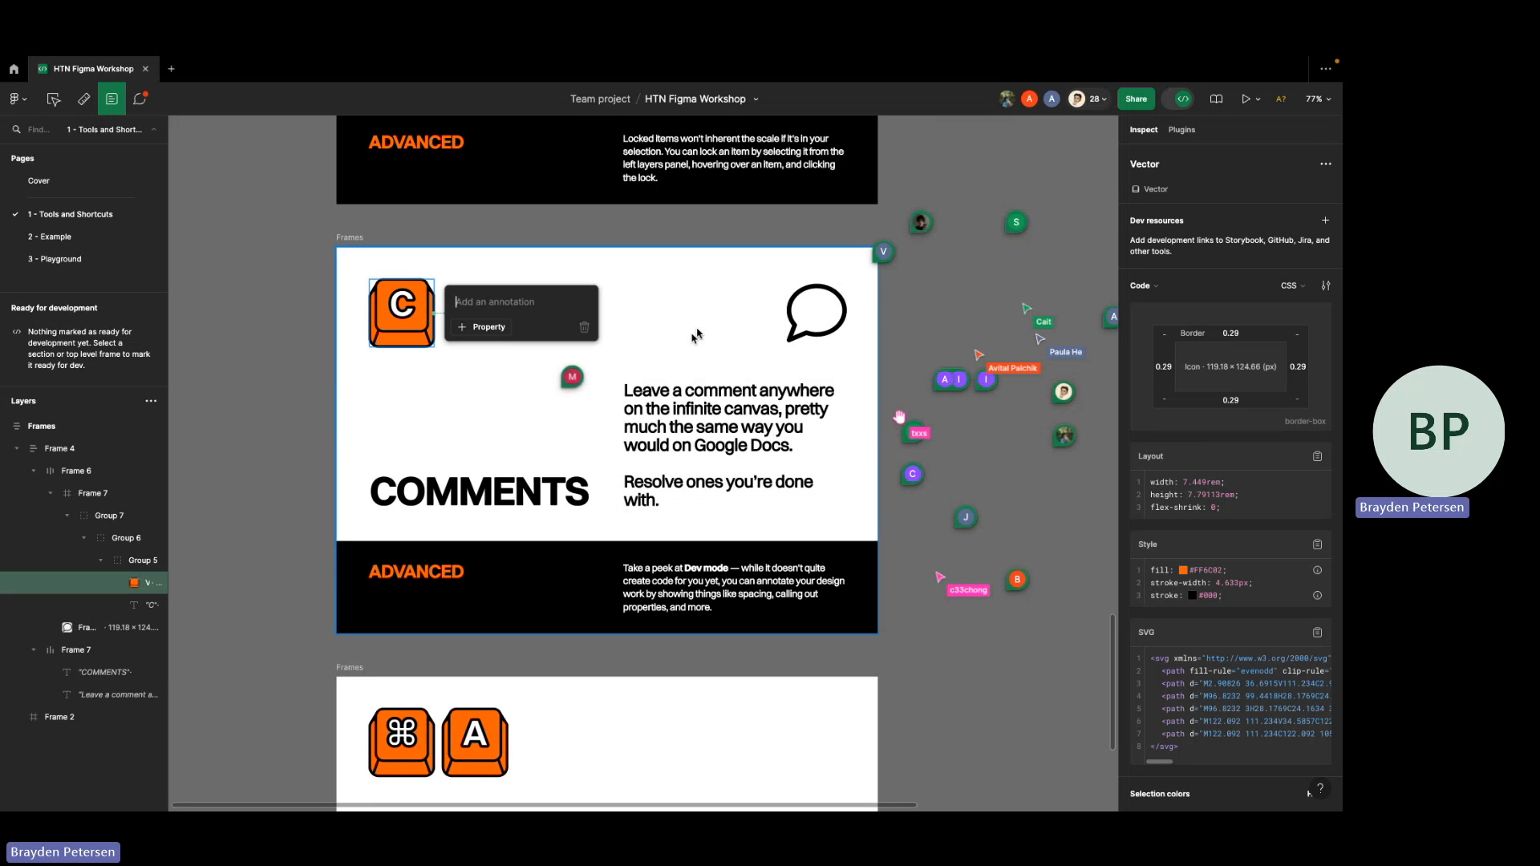
pyautogui.press('Escape')
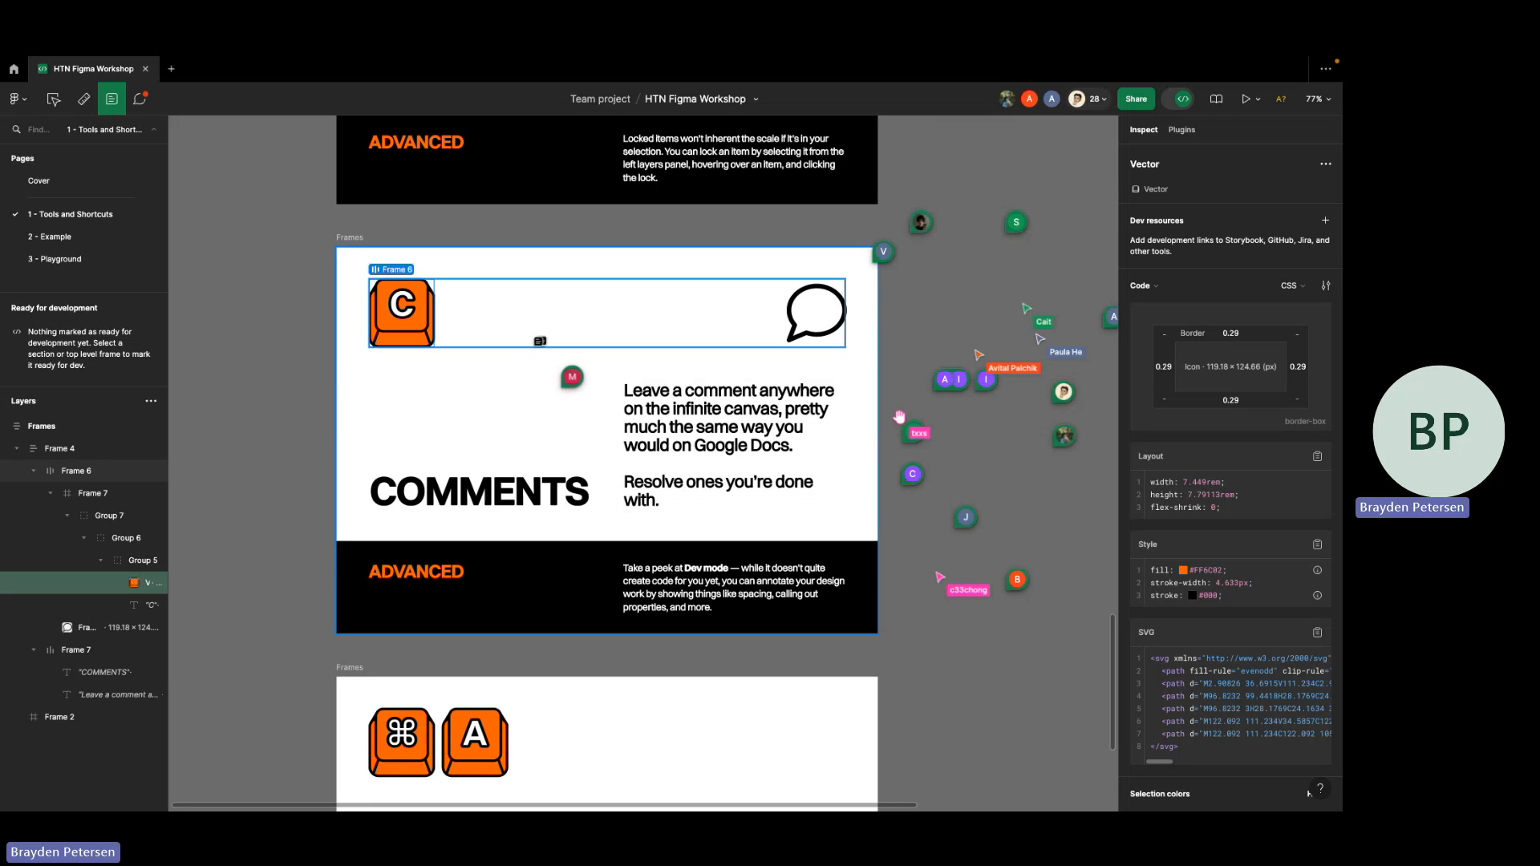
pyautogui.click(427, 570)
pyautogui.click(576, 586)
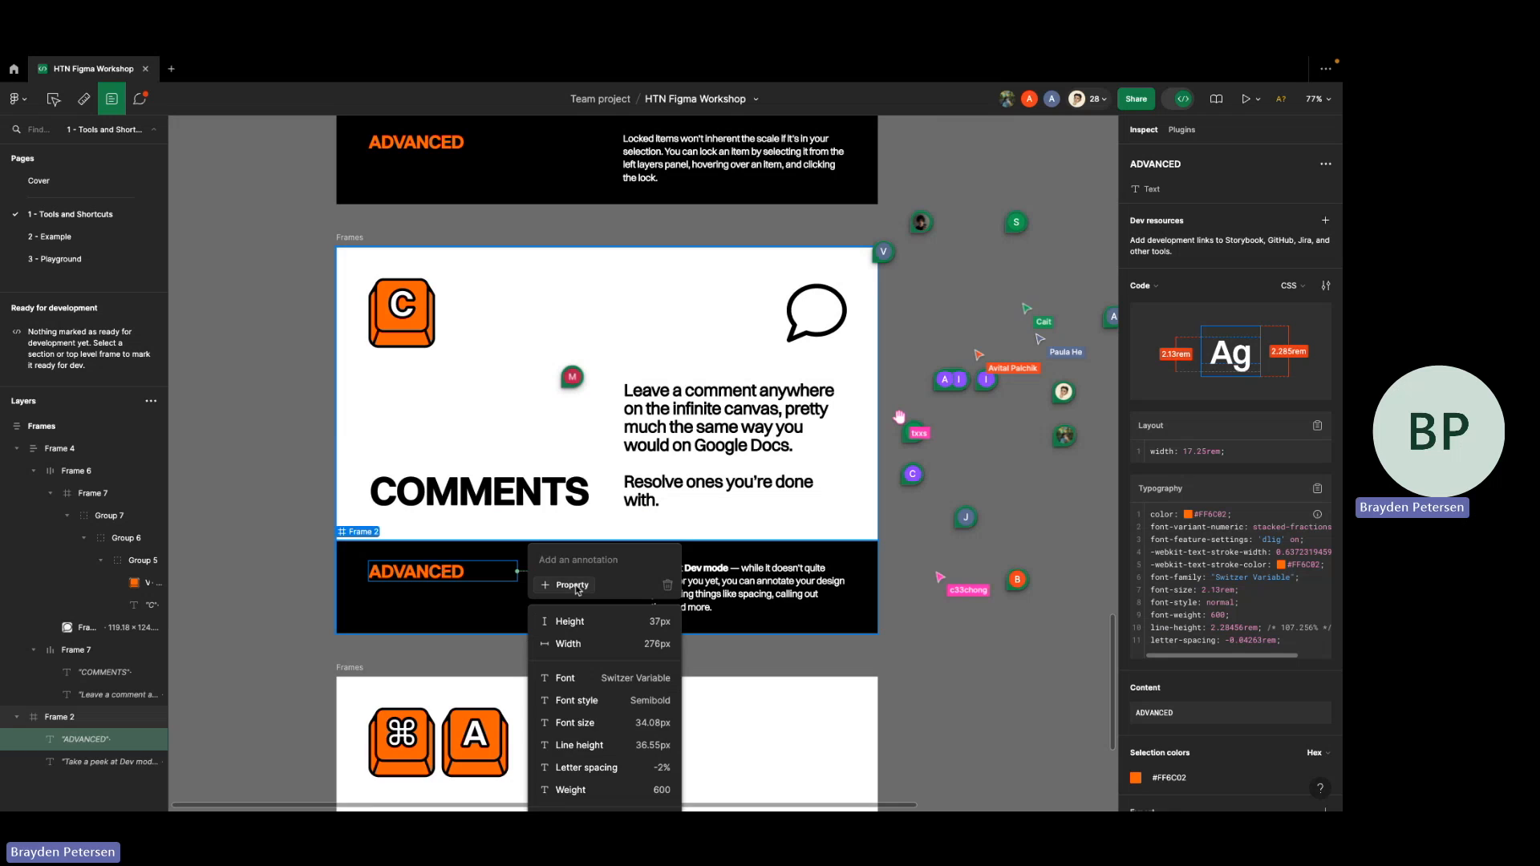
pyautogui.scroll(-2, 585, 746)
pyautogui.click(603, 776)
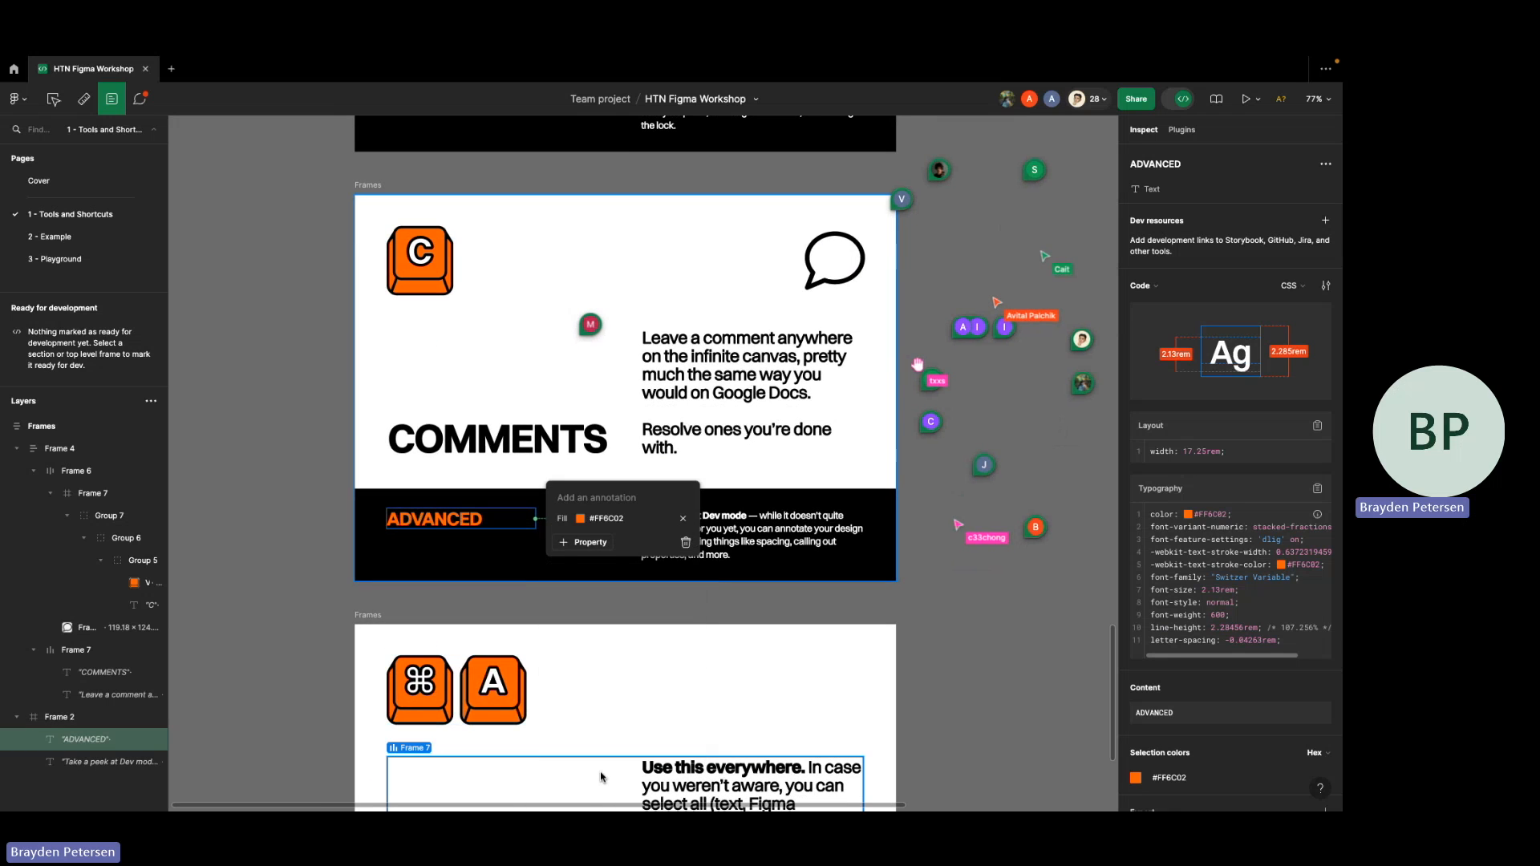
# - Add the Height and Stroke width properties to the ADVANCED label's annotation
pyautogui.click(587, 545)
pyautogui.scroll(-3, 597, 588)
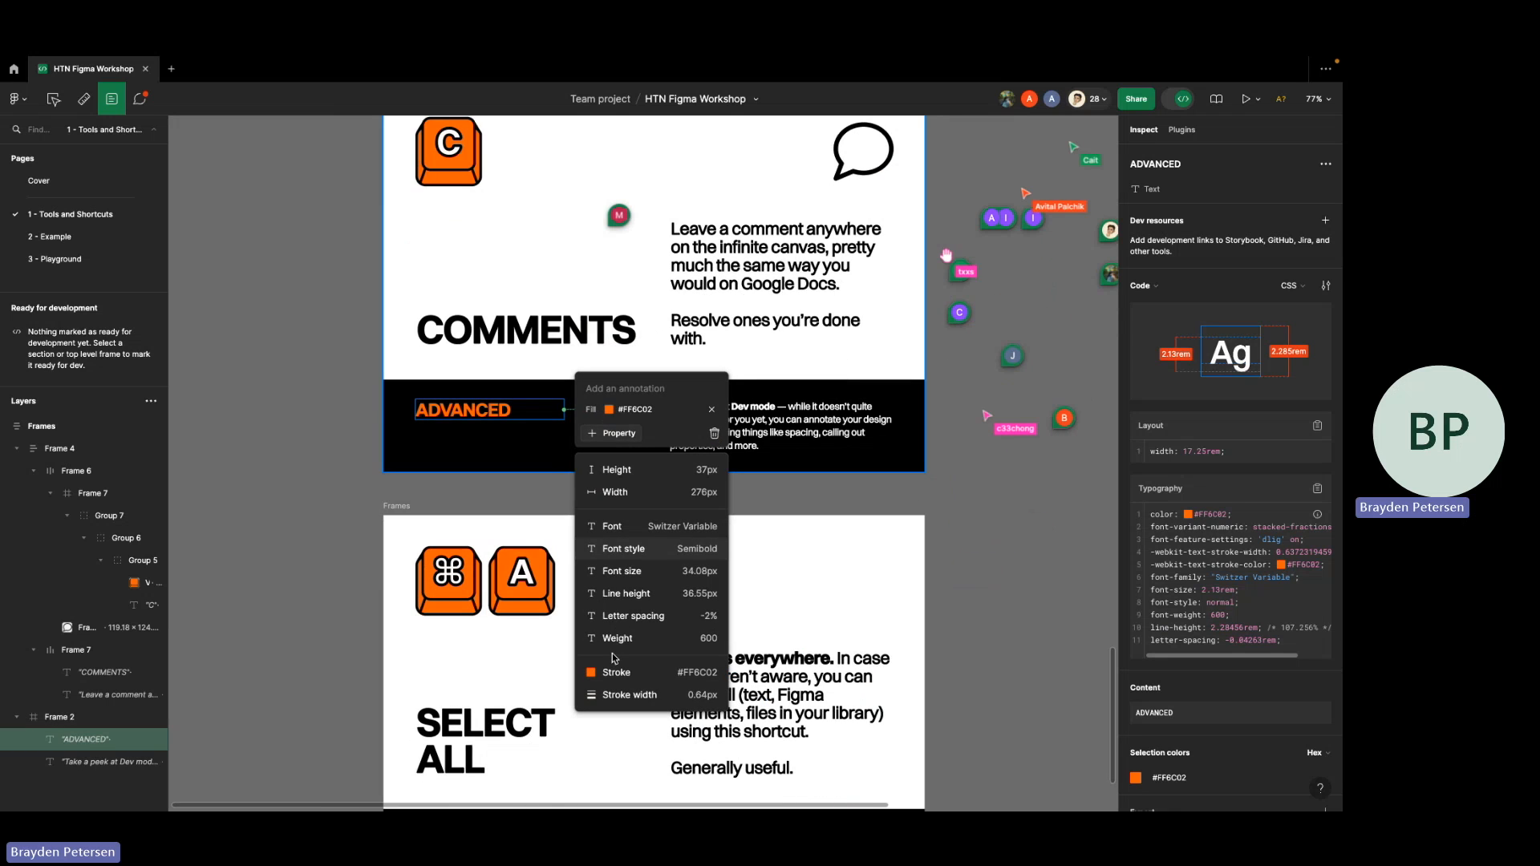
pyautogui.click(650, 471)
pyautogui.click(602, 442)
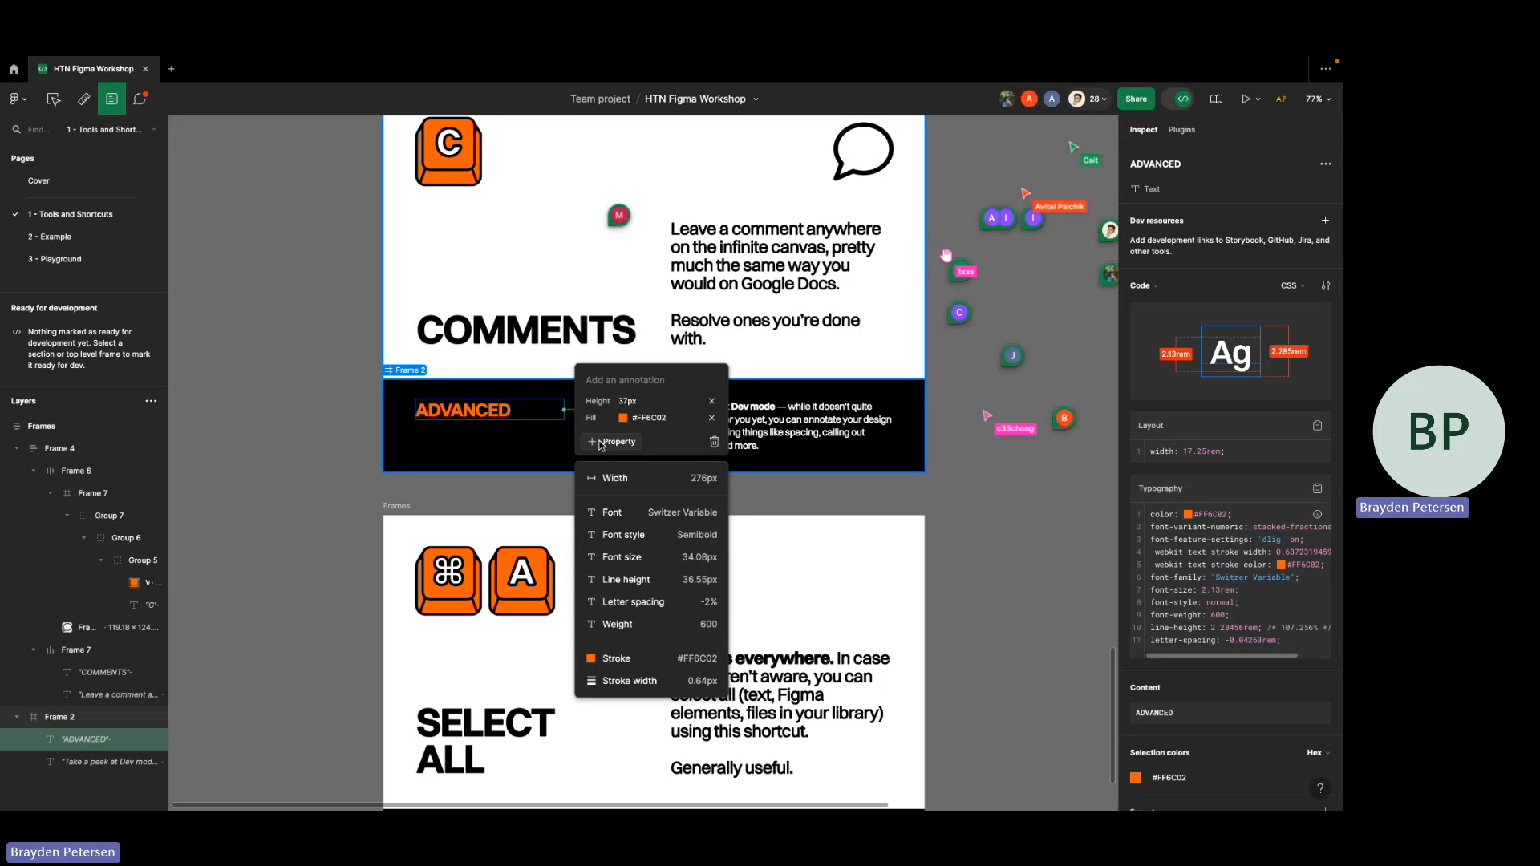
pyautogui.click(618, 678)
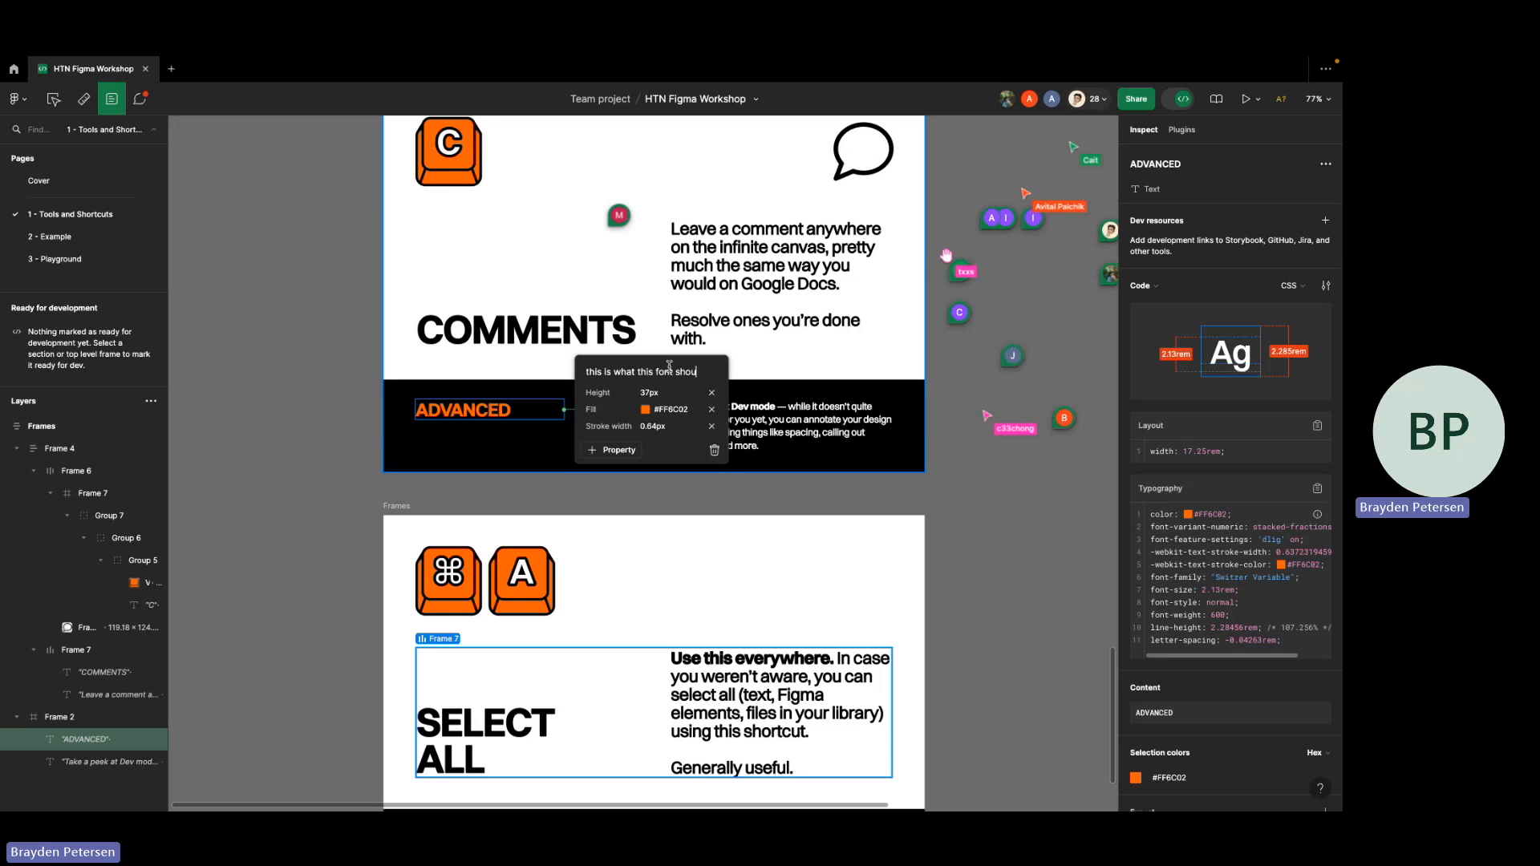
# - Write "this is what this font should look like" as the ADVANCED label's annotation and leave the Annotate tool
pyautogui.write('look li')
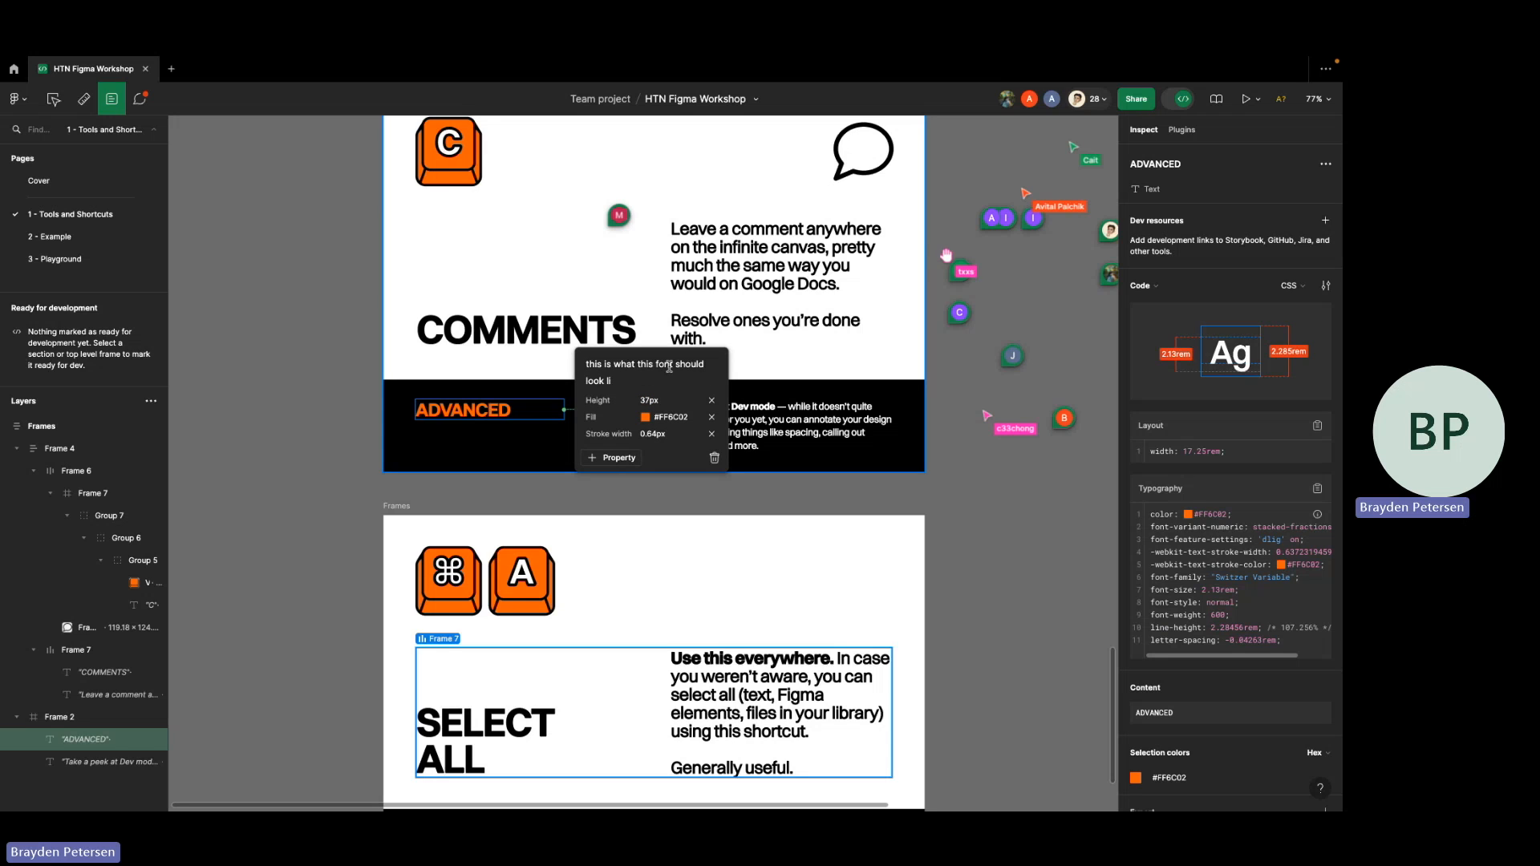
pyautogui.write('ke')
pyautogui.press('Escape')
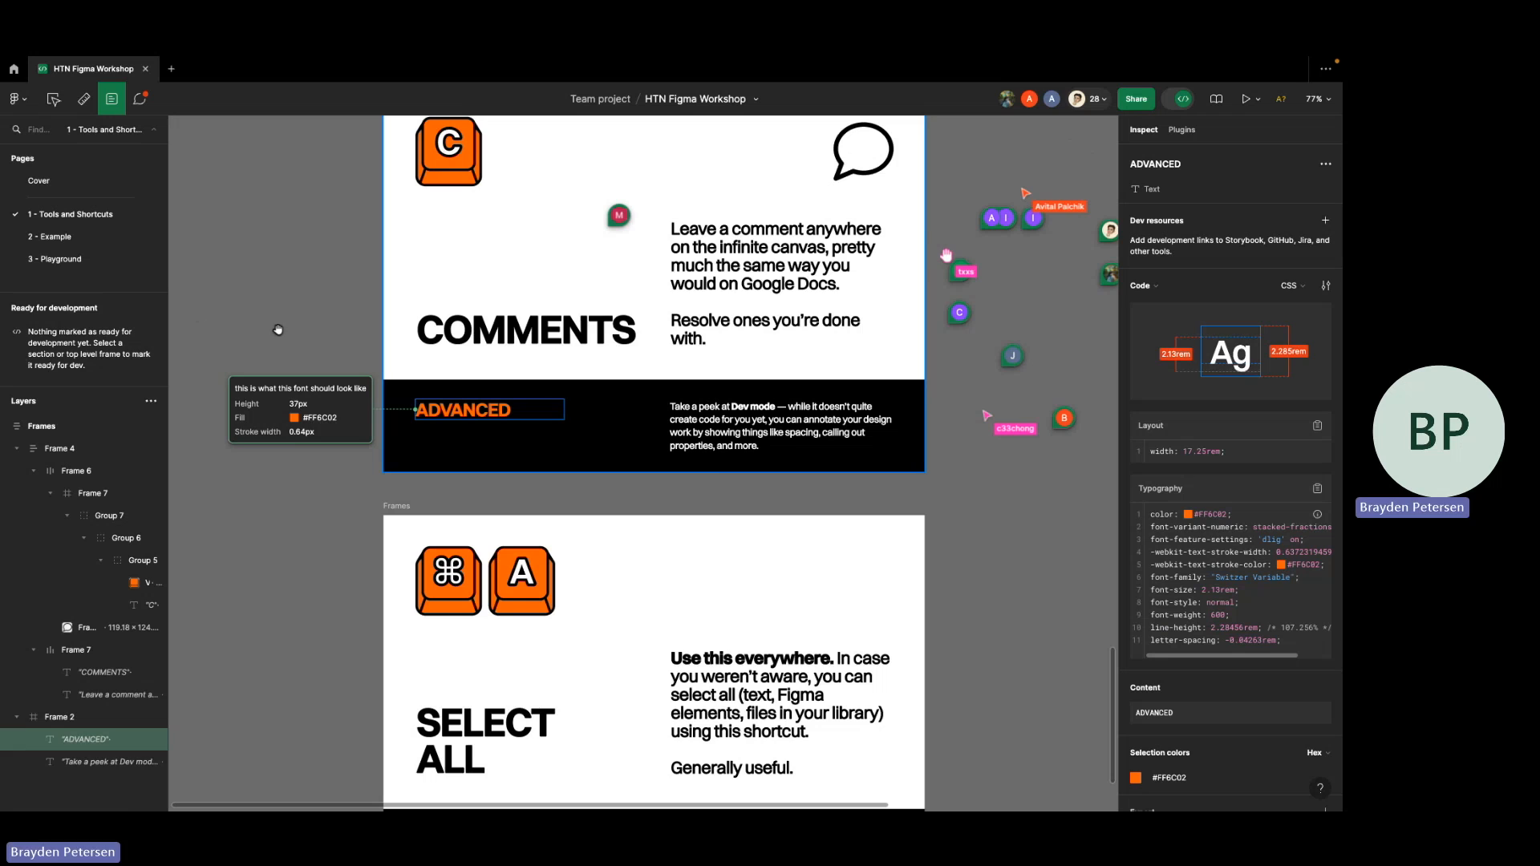
pyautogui.press('Escape')
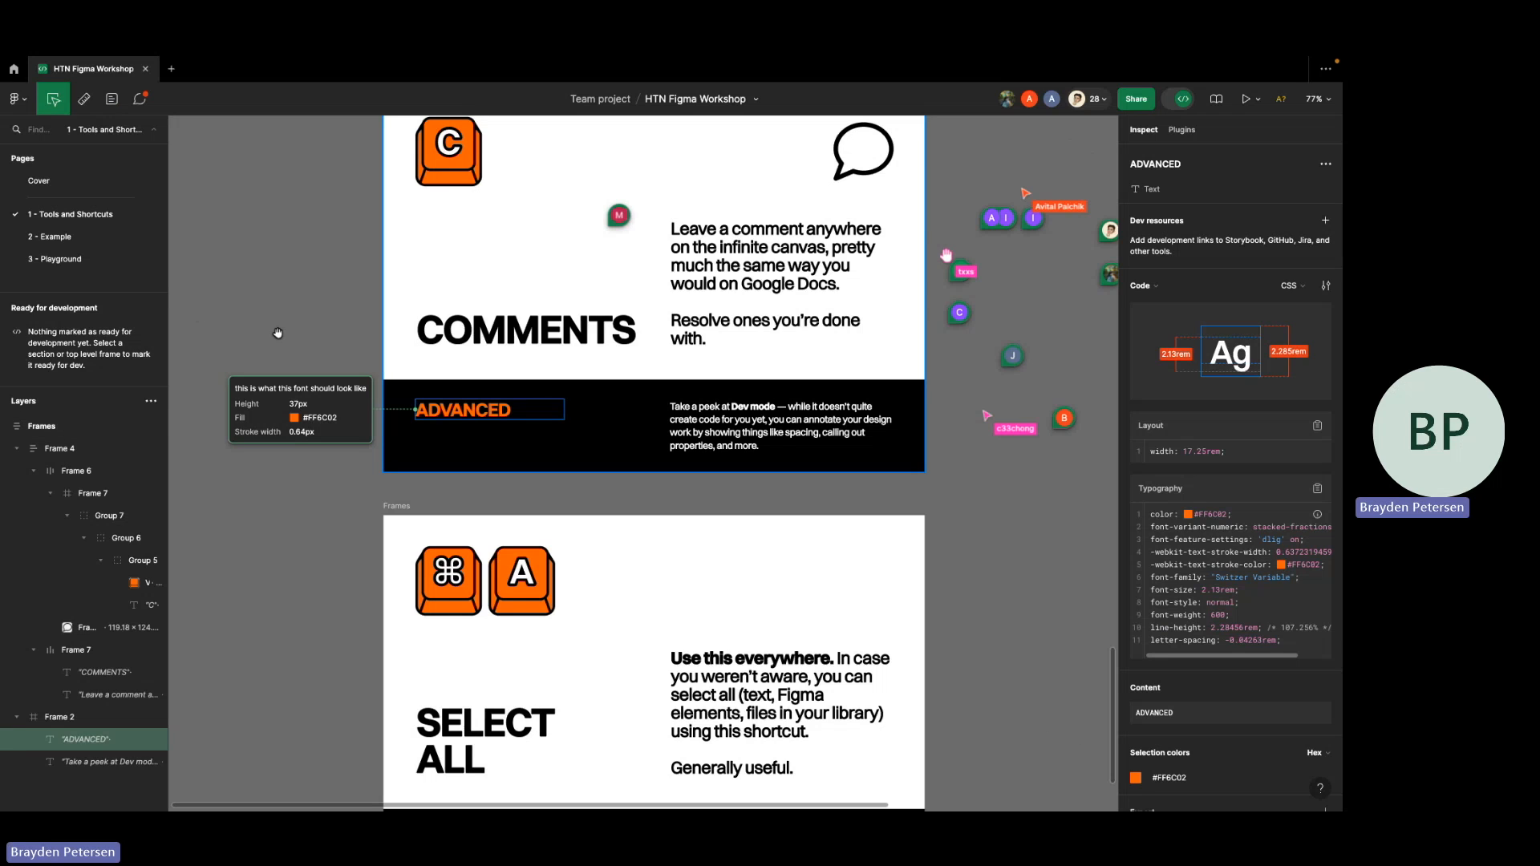
# - Try to edit the Comments card's description text in Dev Mode and clear the selection
pyautogui.click(1182, 98)
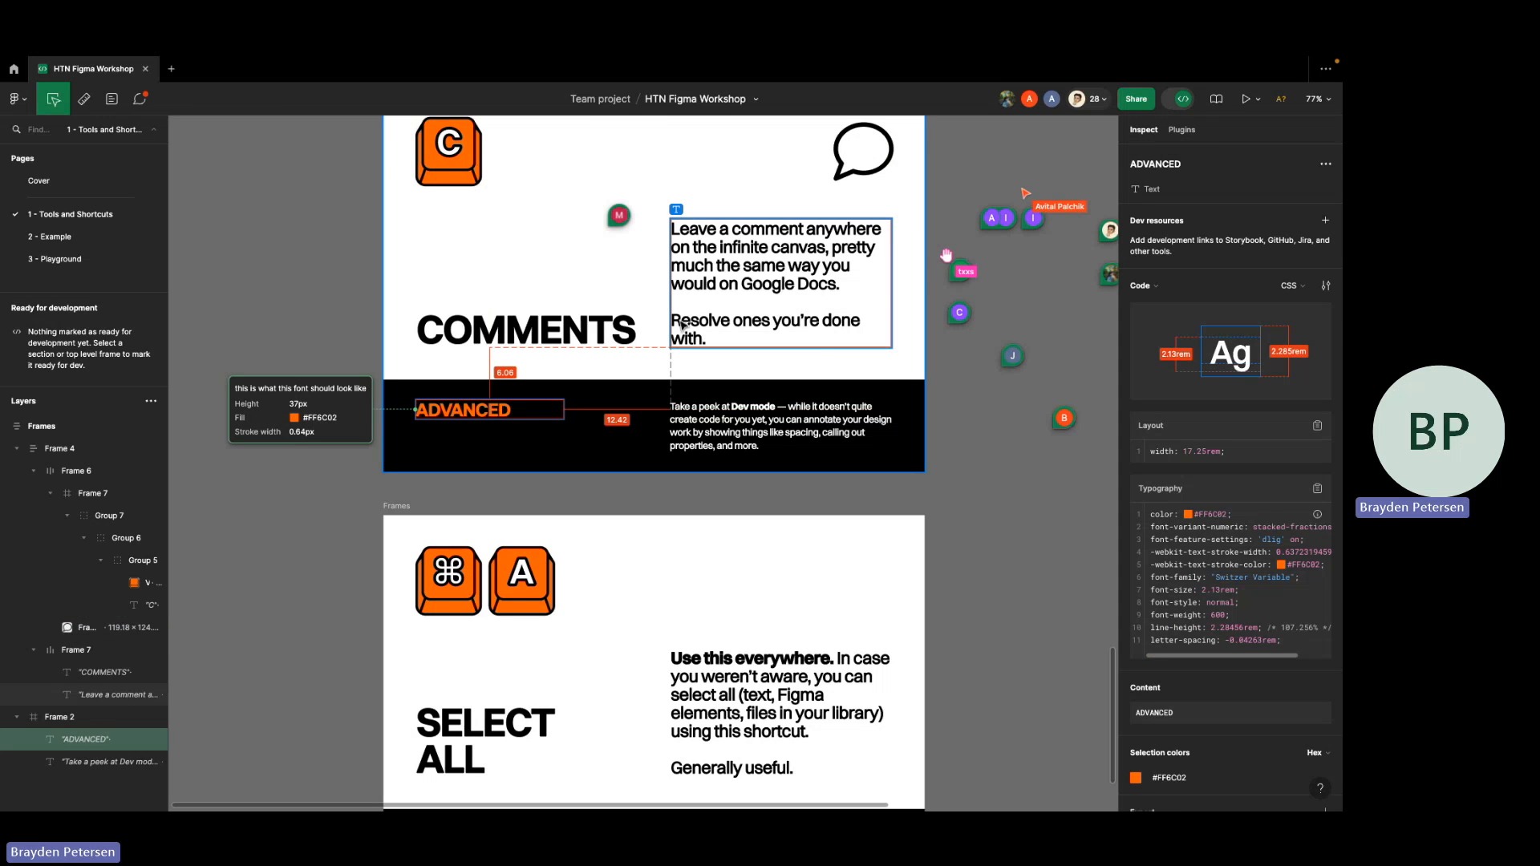
pyautogui.click(726, 288)
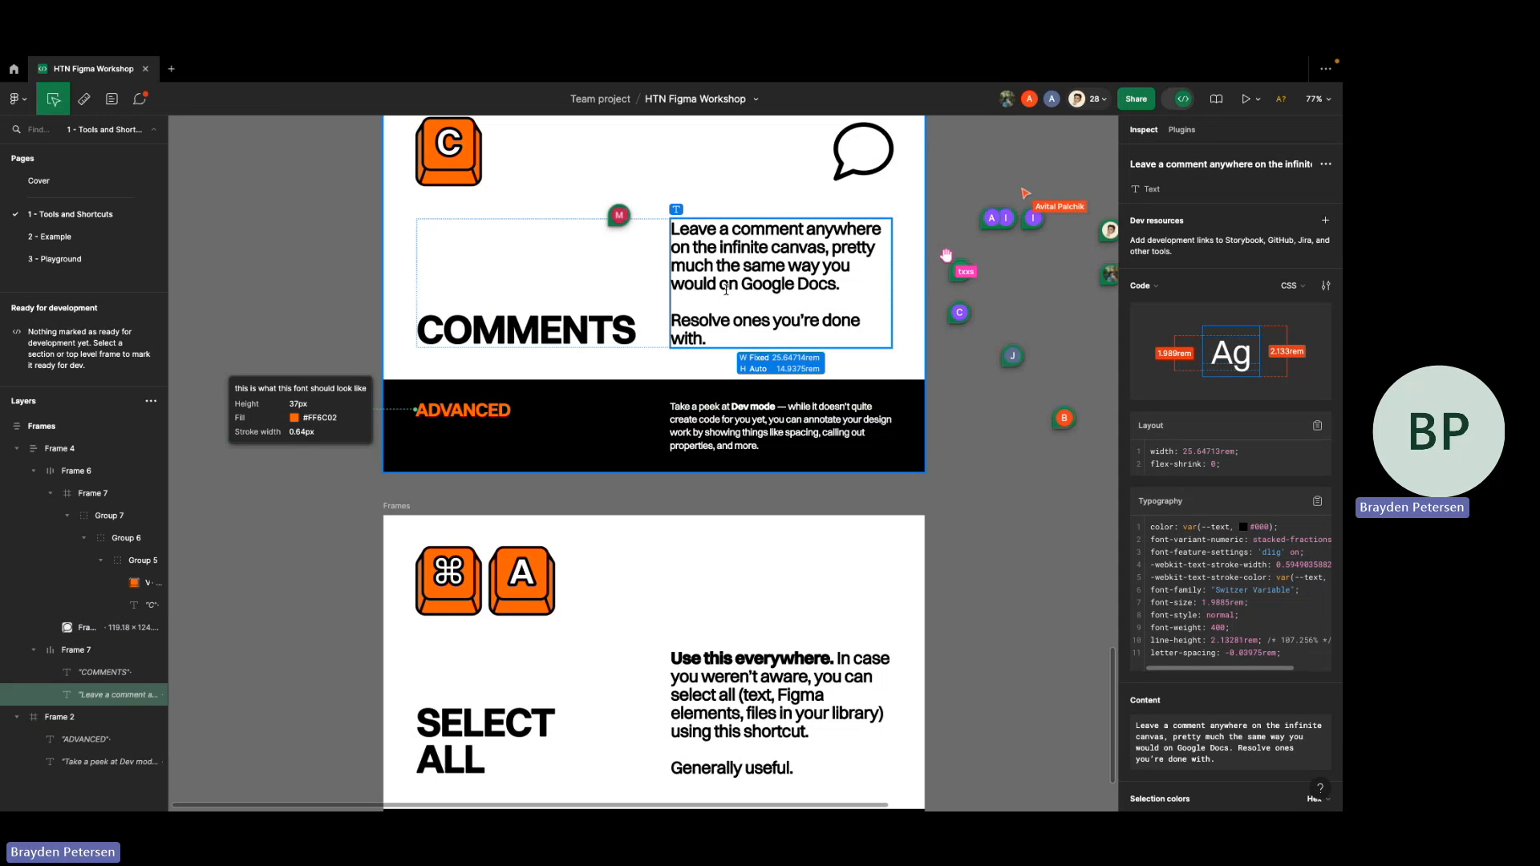
pyautogui.tripleClick(726, 288)
pyautogui.click(726, 289)
pyautogui.click(275, 227)
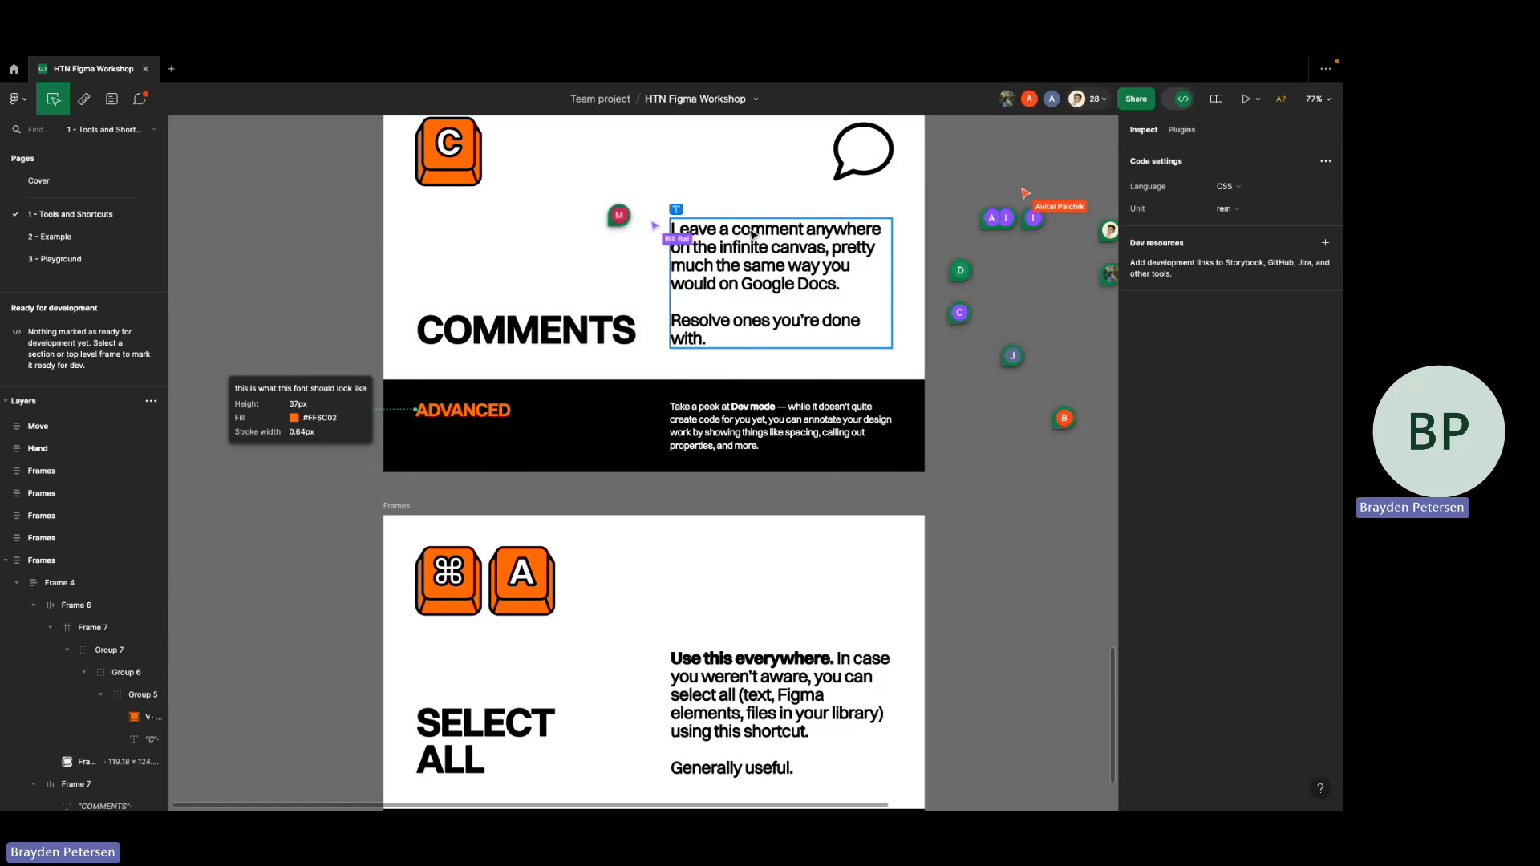
pyautogui.scroll(2, 757, 233)
pyautogui.hscroll(1, 756, 233)
pyautogui.hscroll(-3, 651, 428)
pyautogui.scroll(-1, 652, 427)
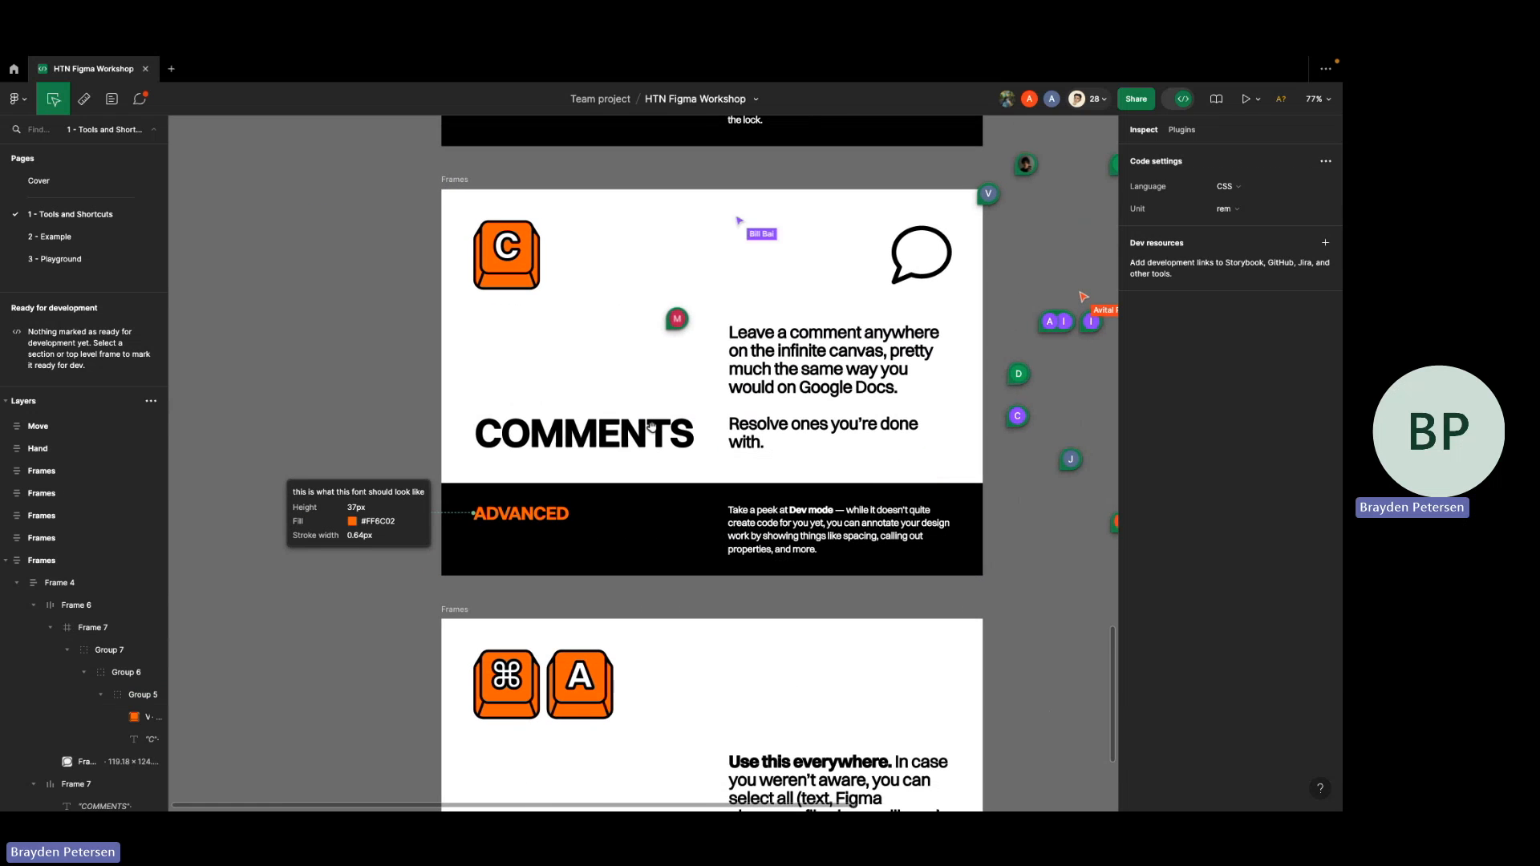
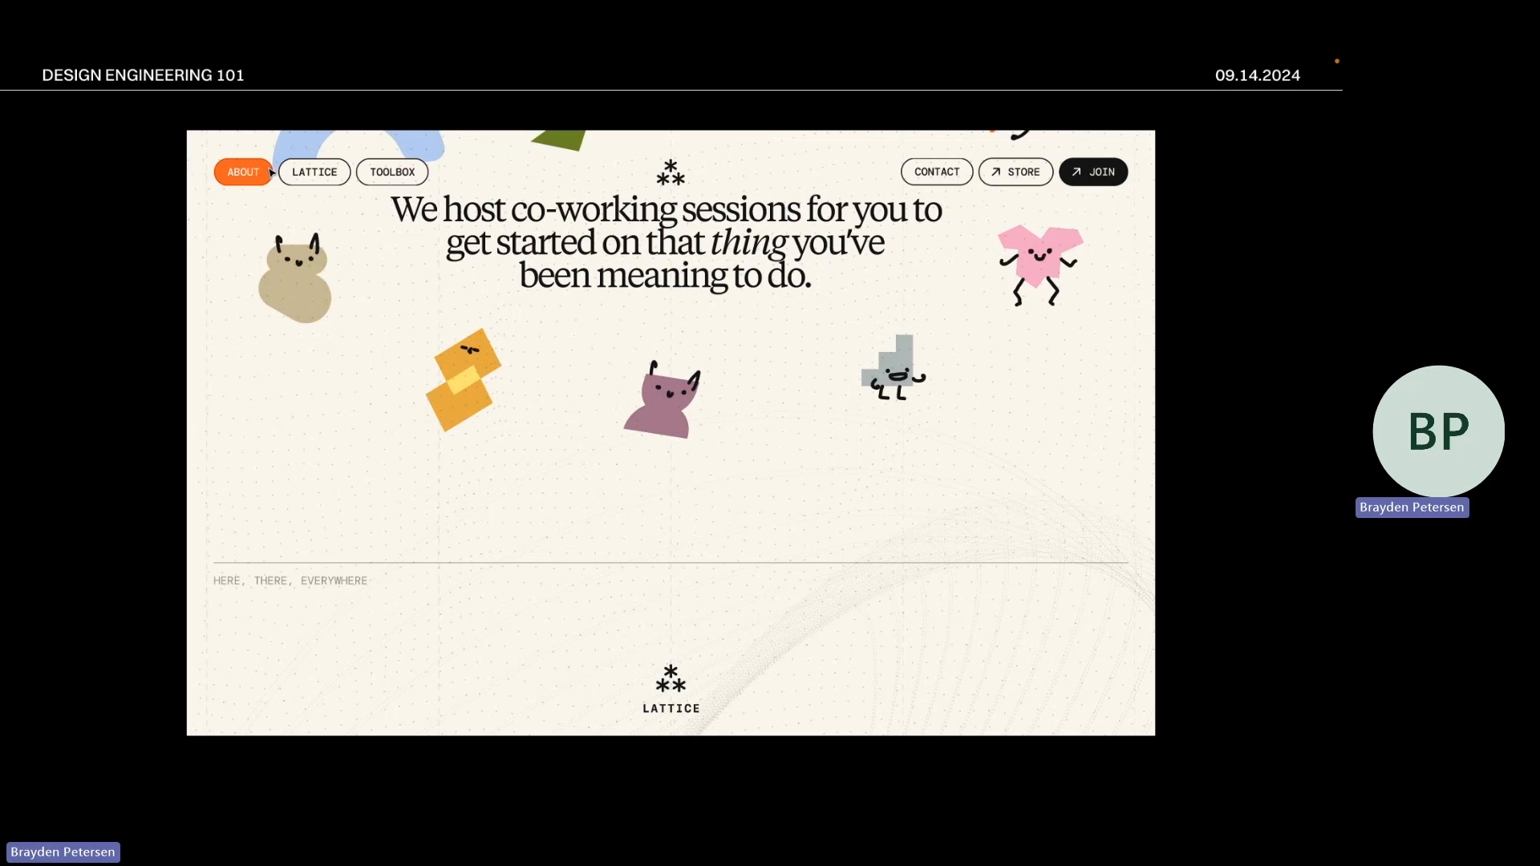
pyautogui.scroll(10, 774, 353)
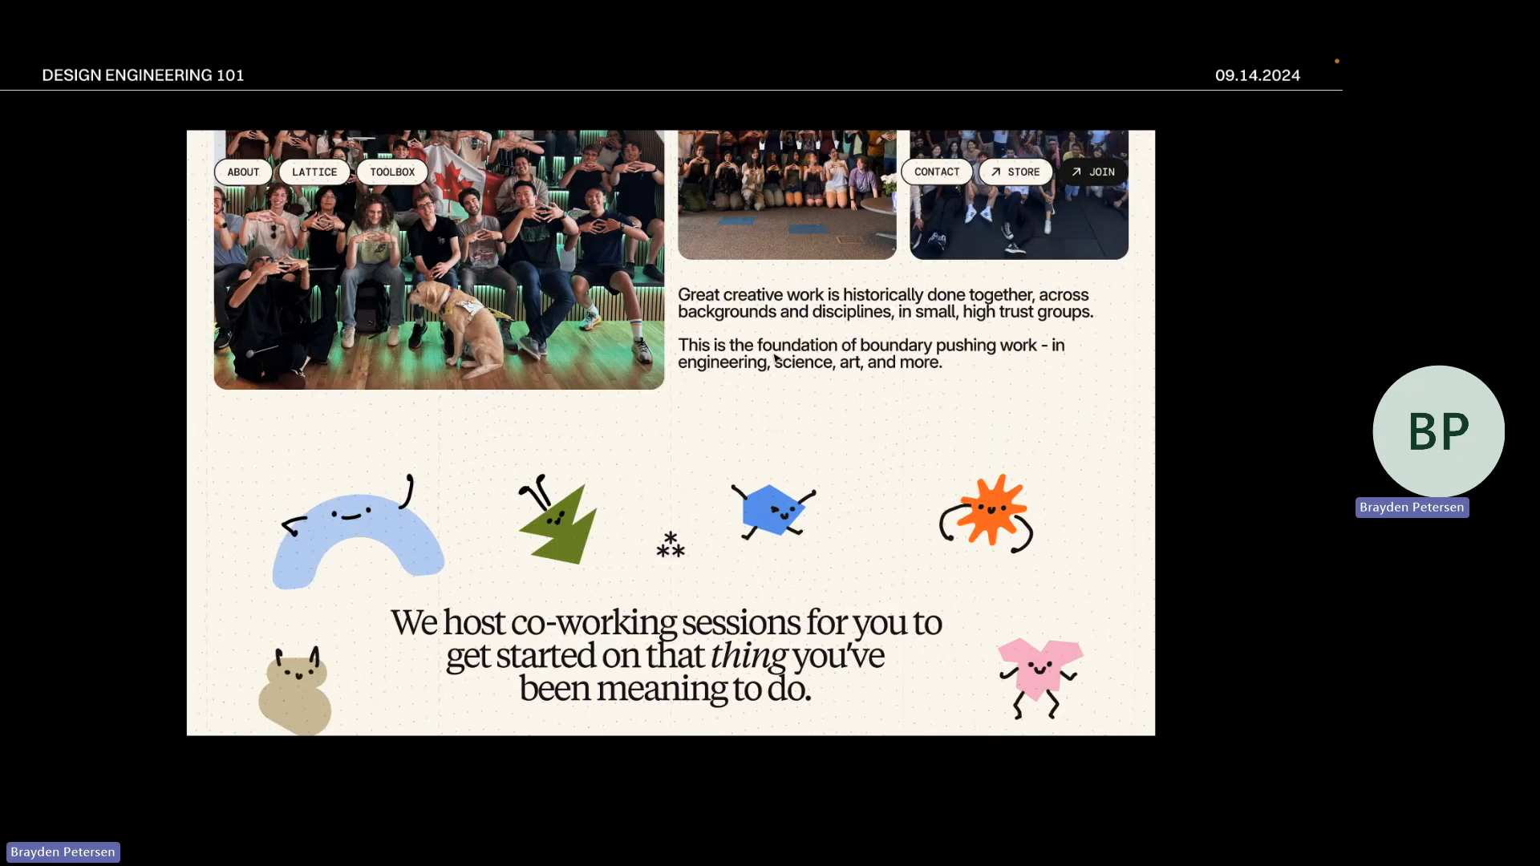
pyautogui.scroll(6, 775, 358)
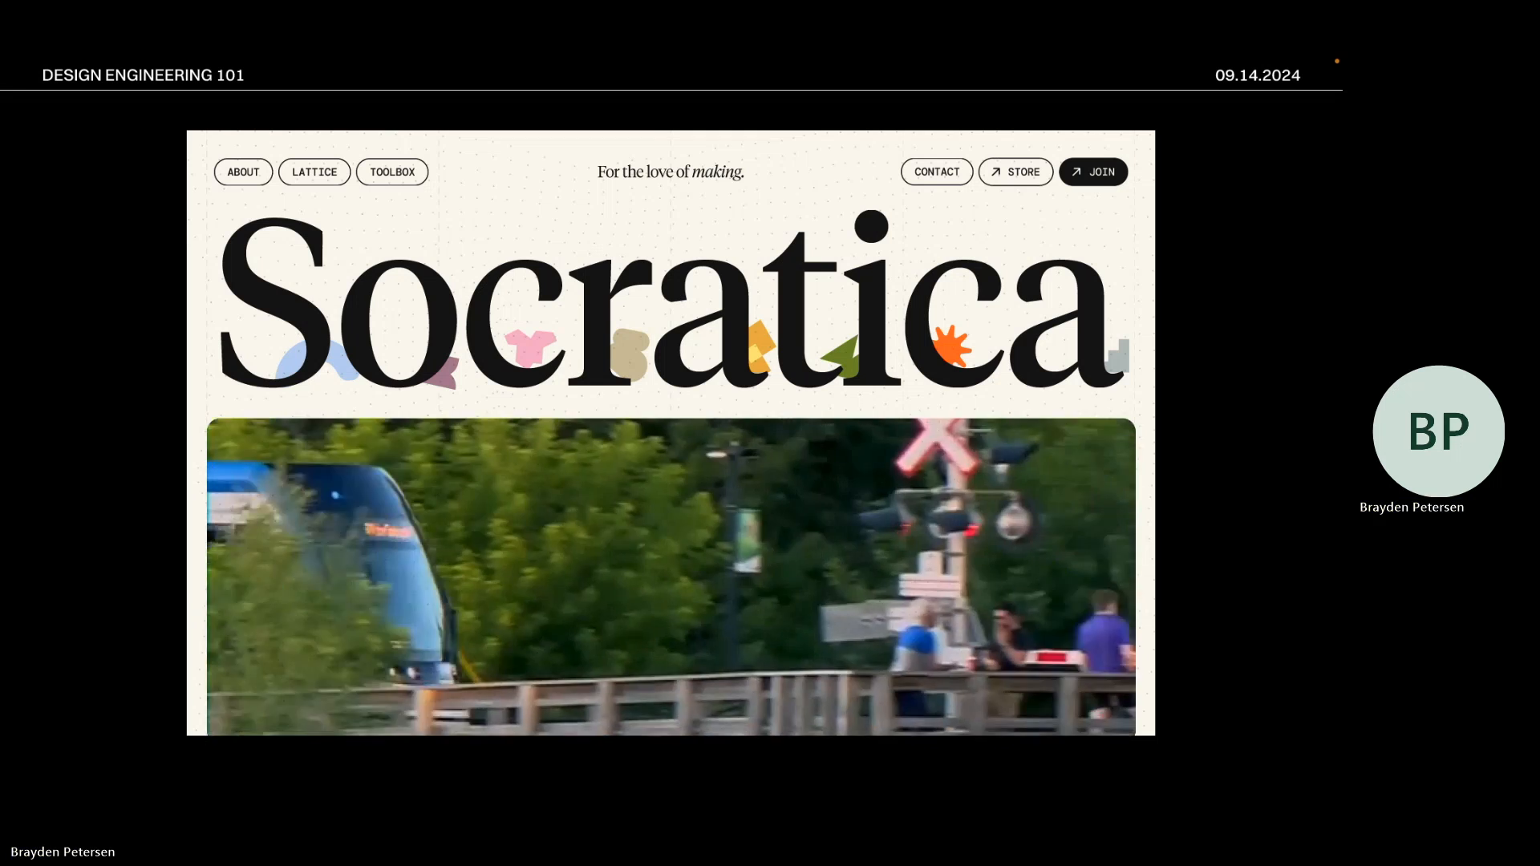
pyautogui.press('Right')
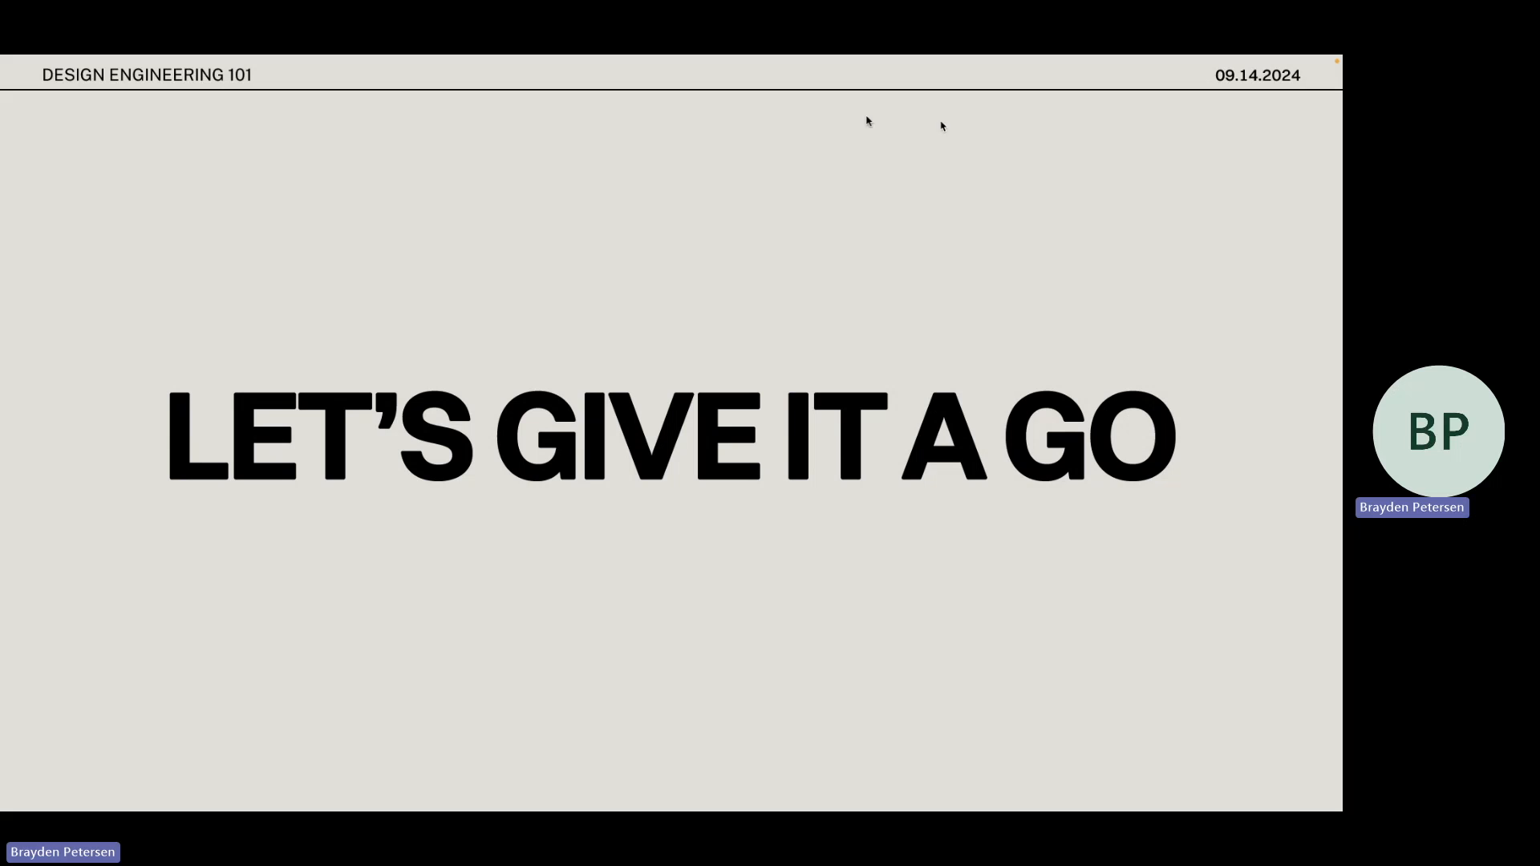
# - Switch from the slides back to Figma and open the 3 - Playground page
pyautogui.hotkey('ctrl', 'Right')
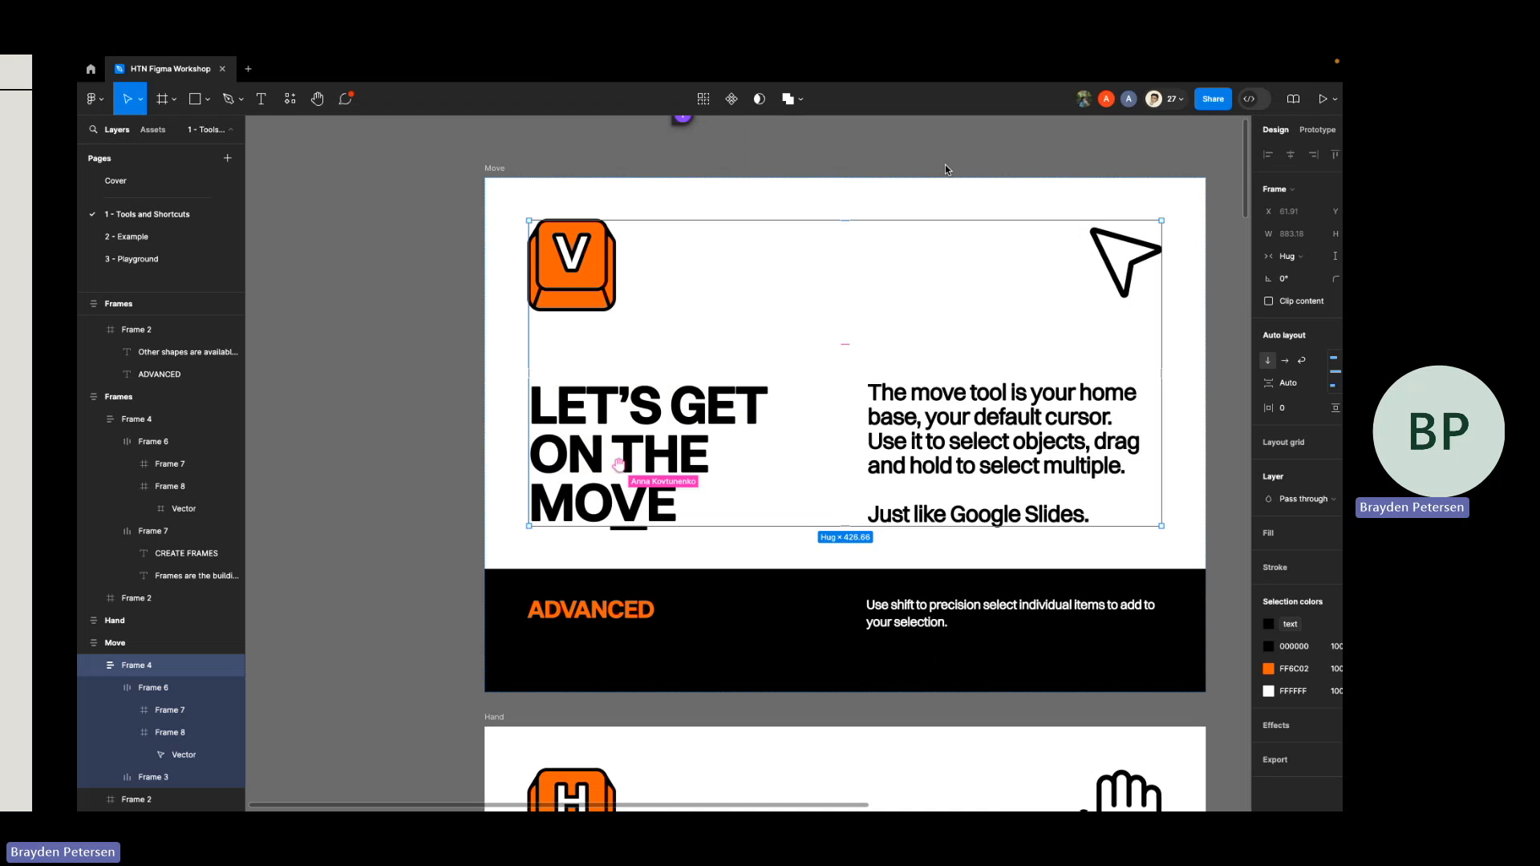
pyautogui.click(225, 219)
pyautogui.scroll(-3, 265, 207)
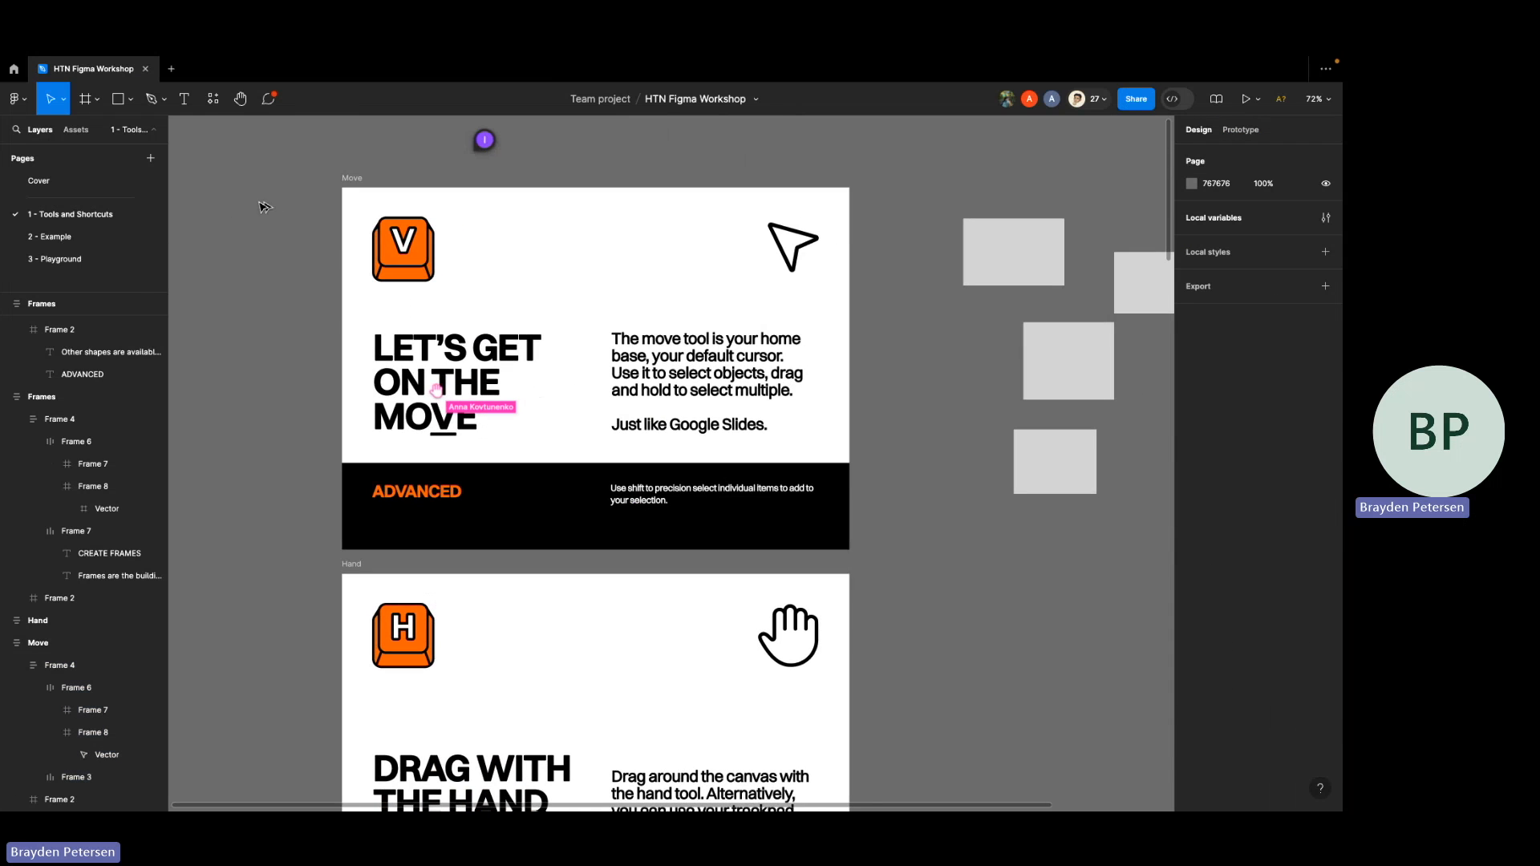
pyautogui.click(76, 261)
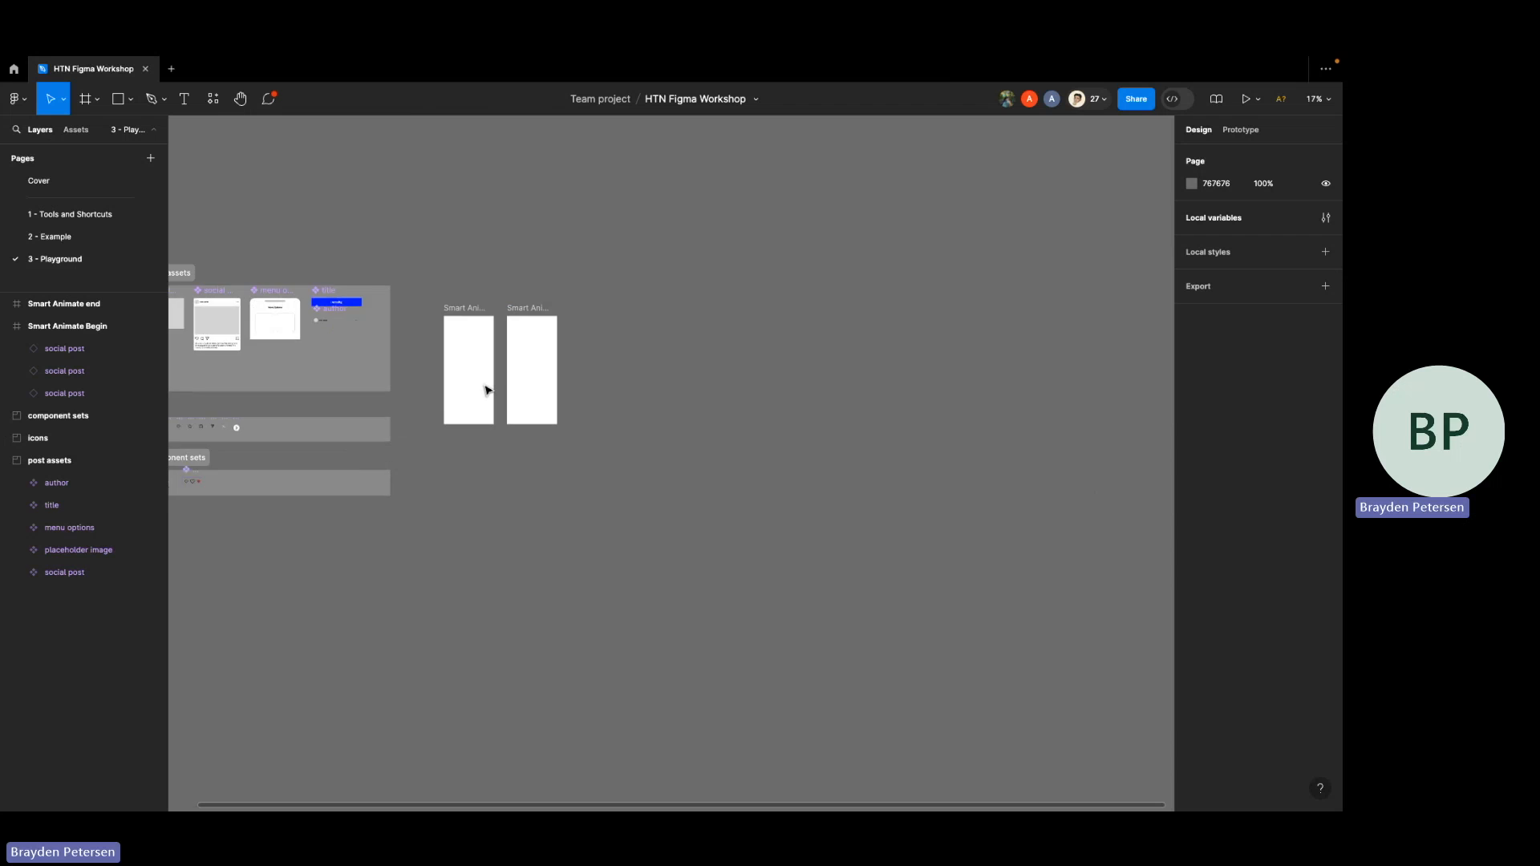
# - Examine the Playground page's post assets, icons, component sets and Smart Animate frames, including the Instafig title component
pyautogui.scroll(5, 488, 390)
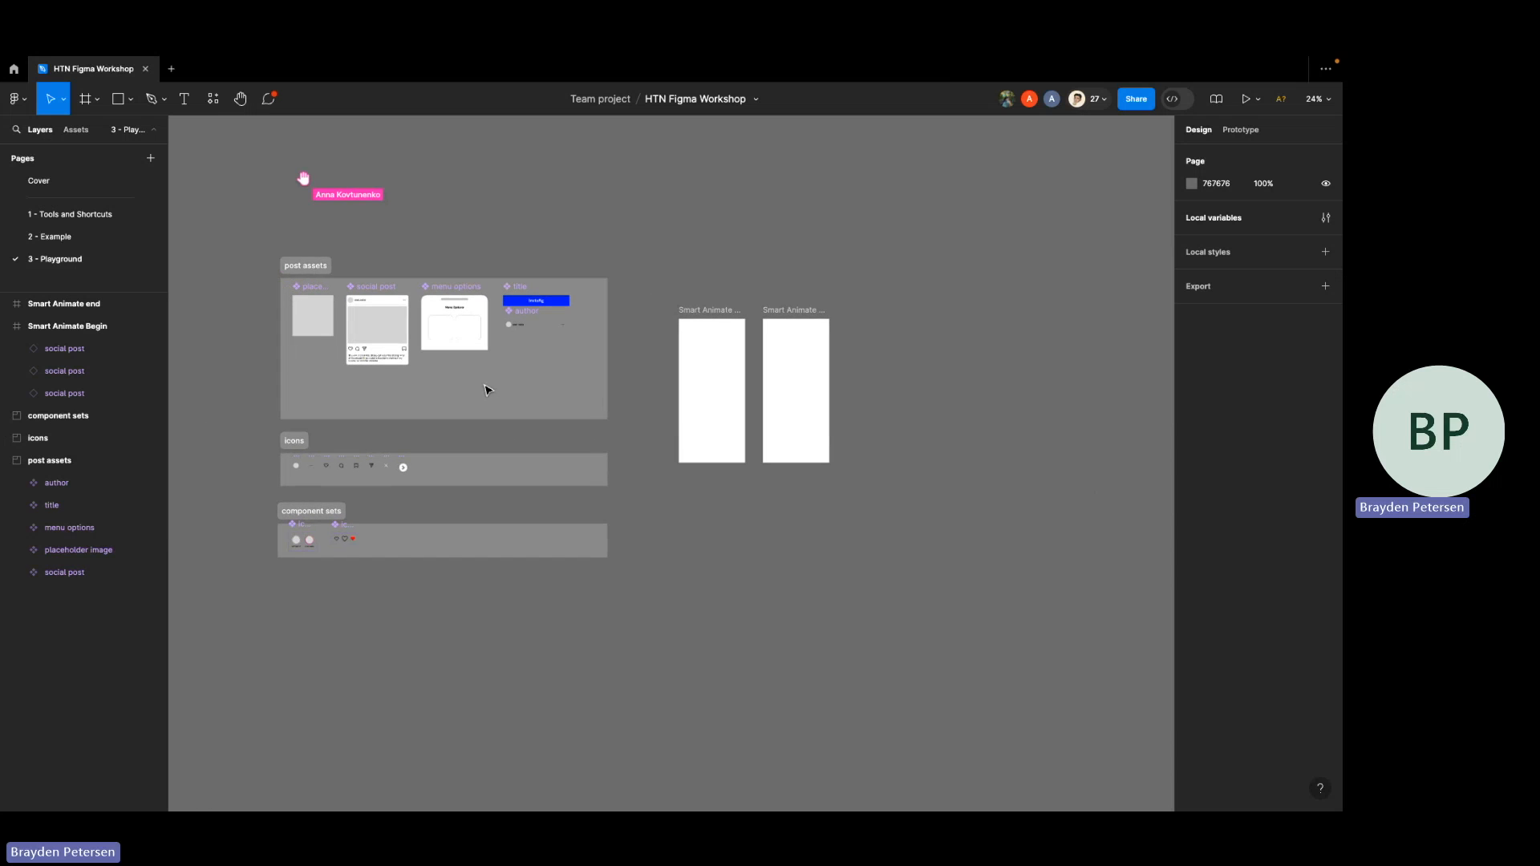
pyautogui.scroll(4, 487, 391)
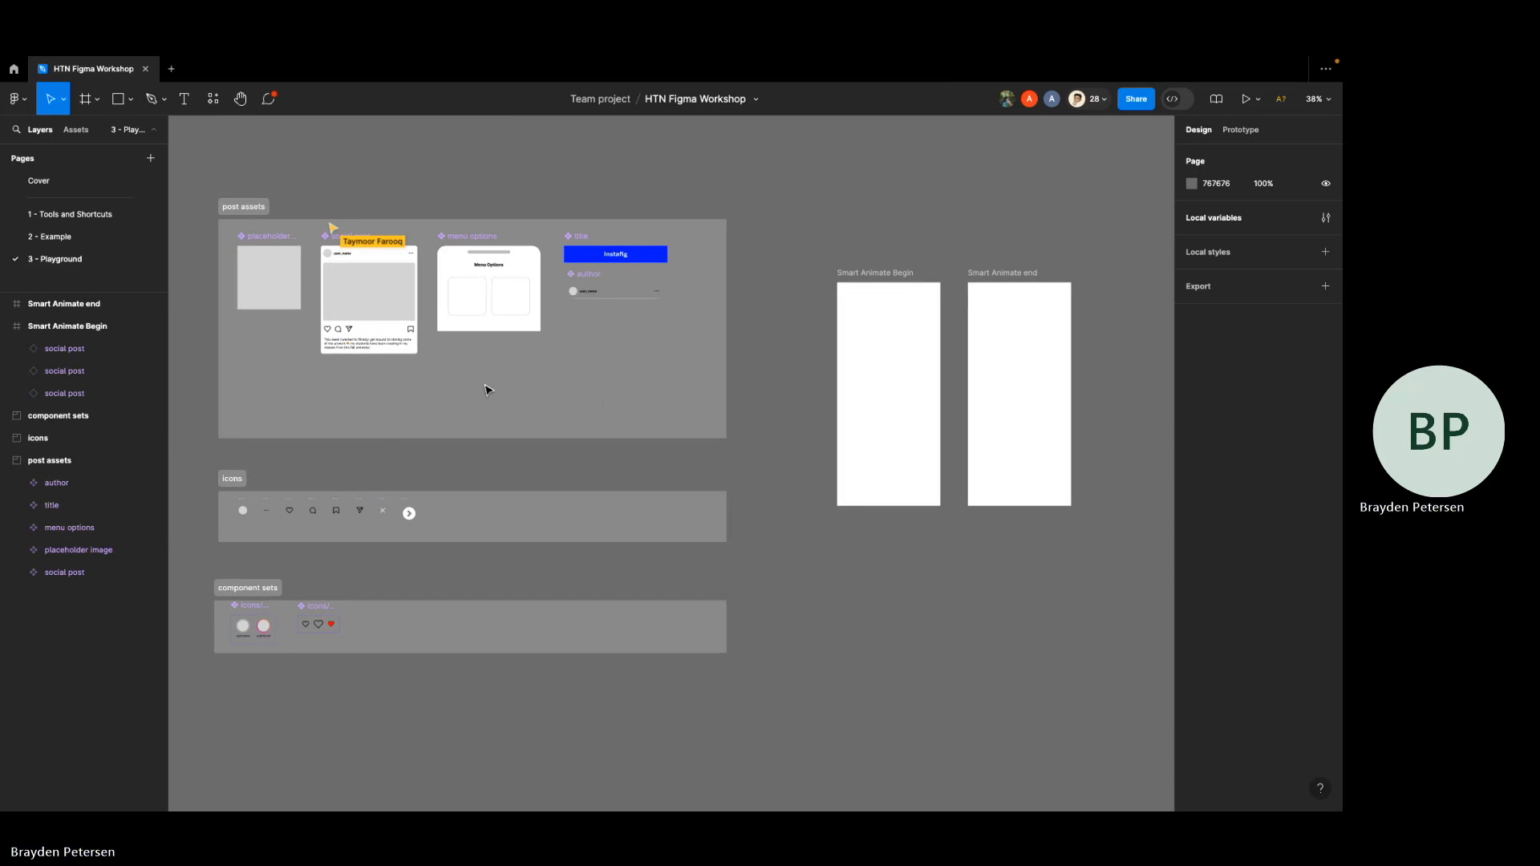
pyautogui.hscroll(-1, 487, 391)
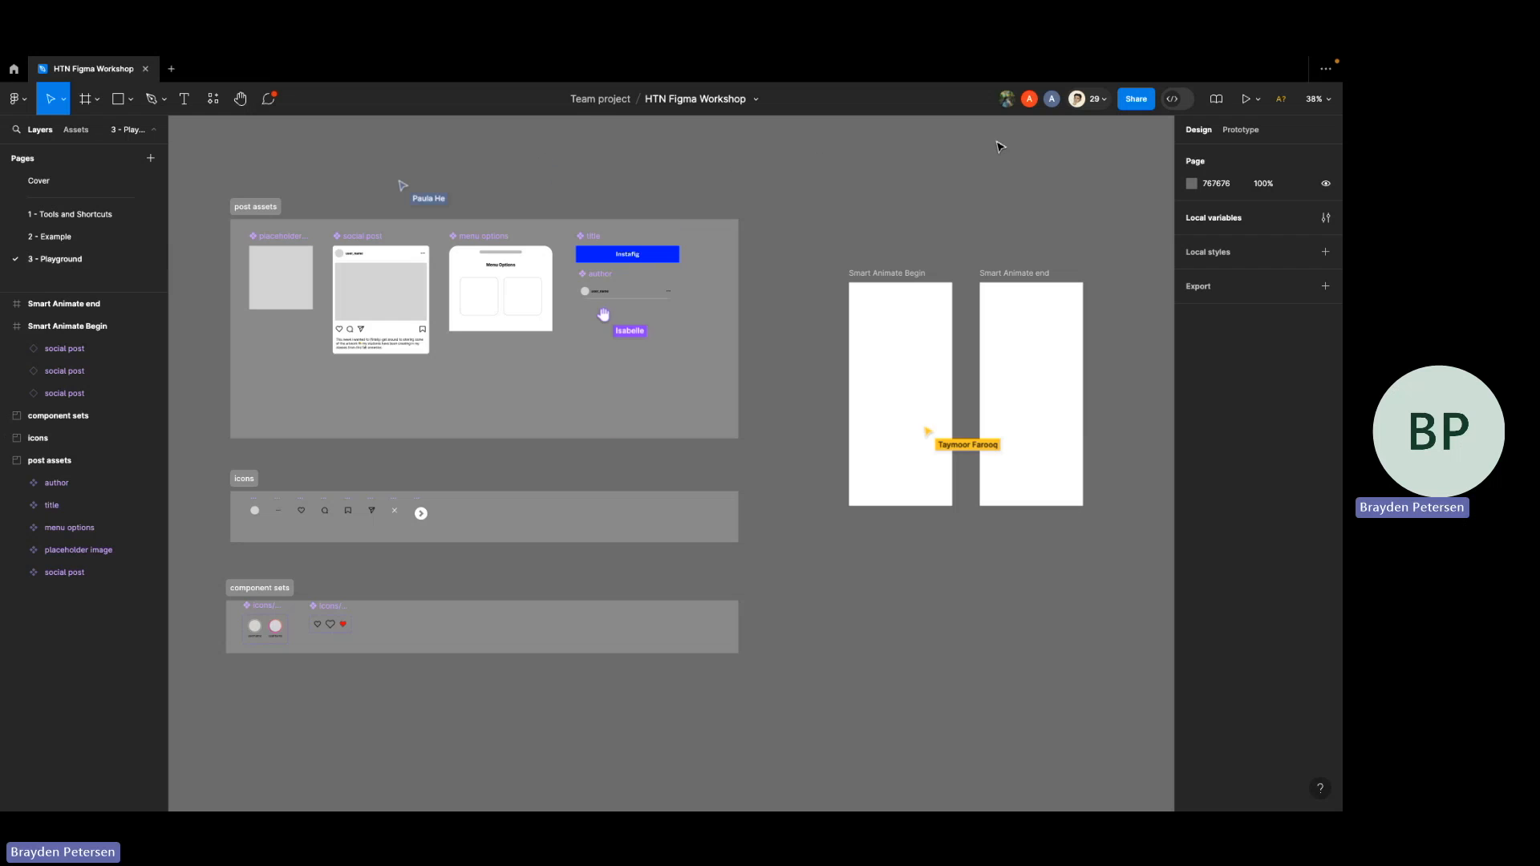
pyautogui.scroll(-2, 893, 217)
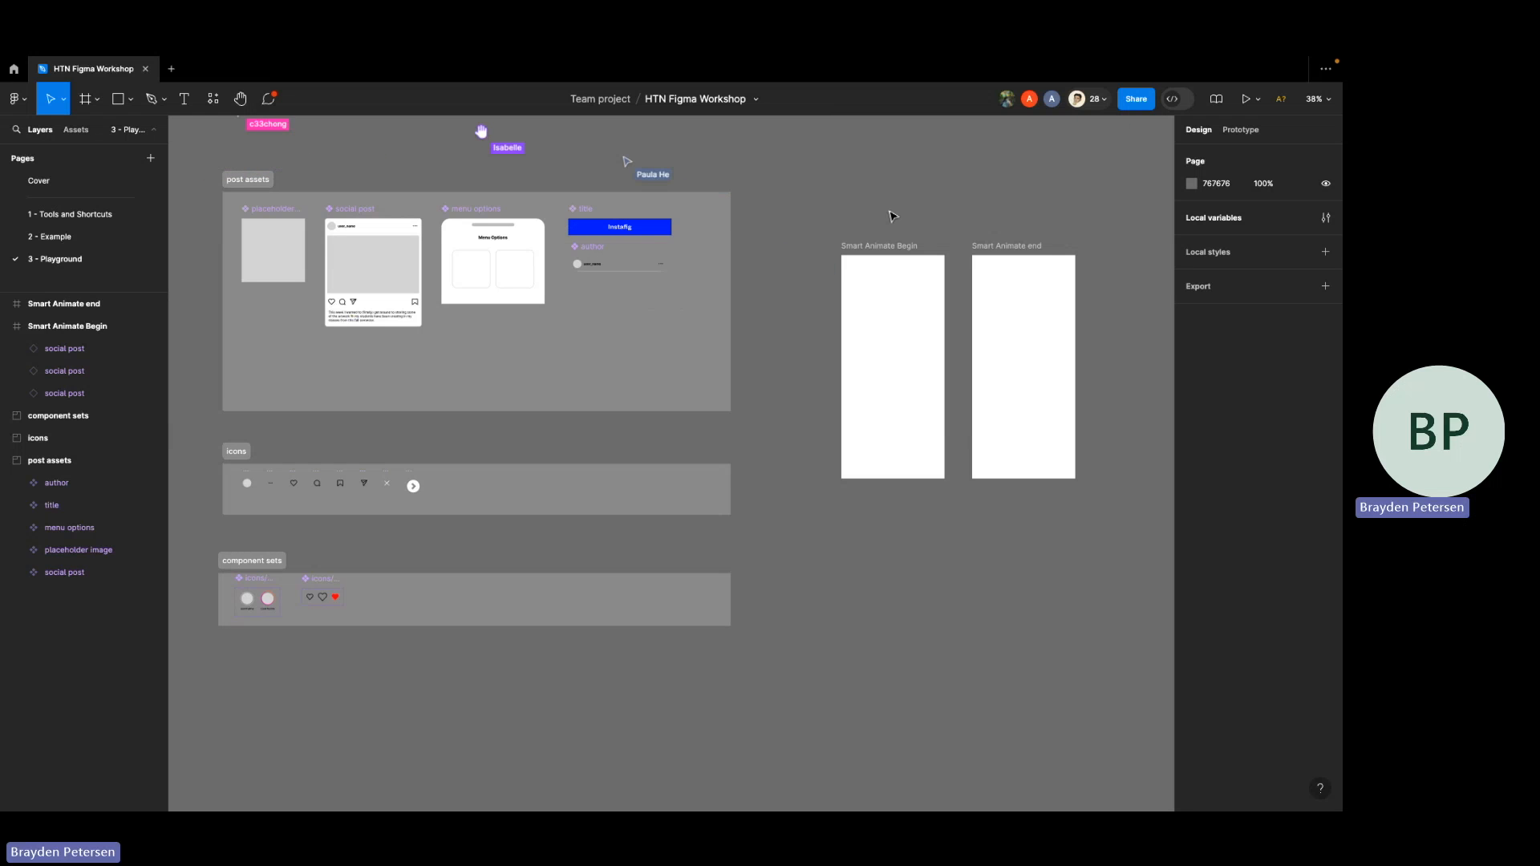
pyautogui.scroll(1, 893, 217)
pyautogui.scroll(1, 893, 216)
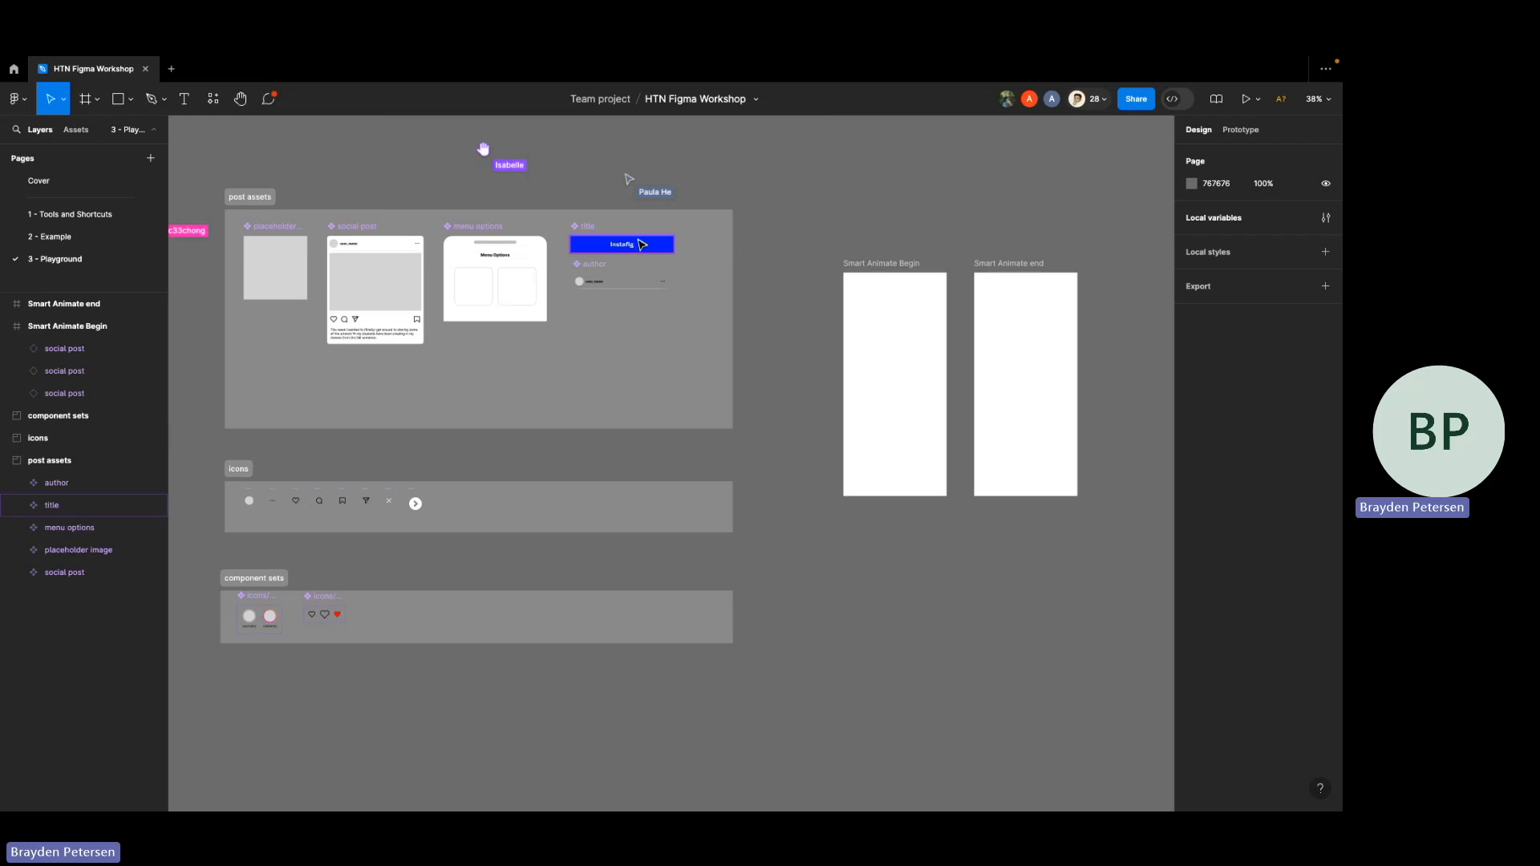
pyautogui.click(643, 244)
pyautogui.hscroll(-2, 640, 244)
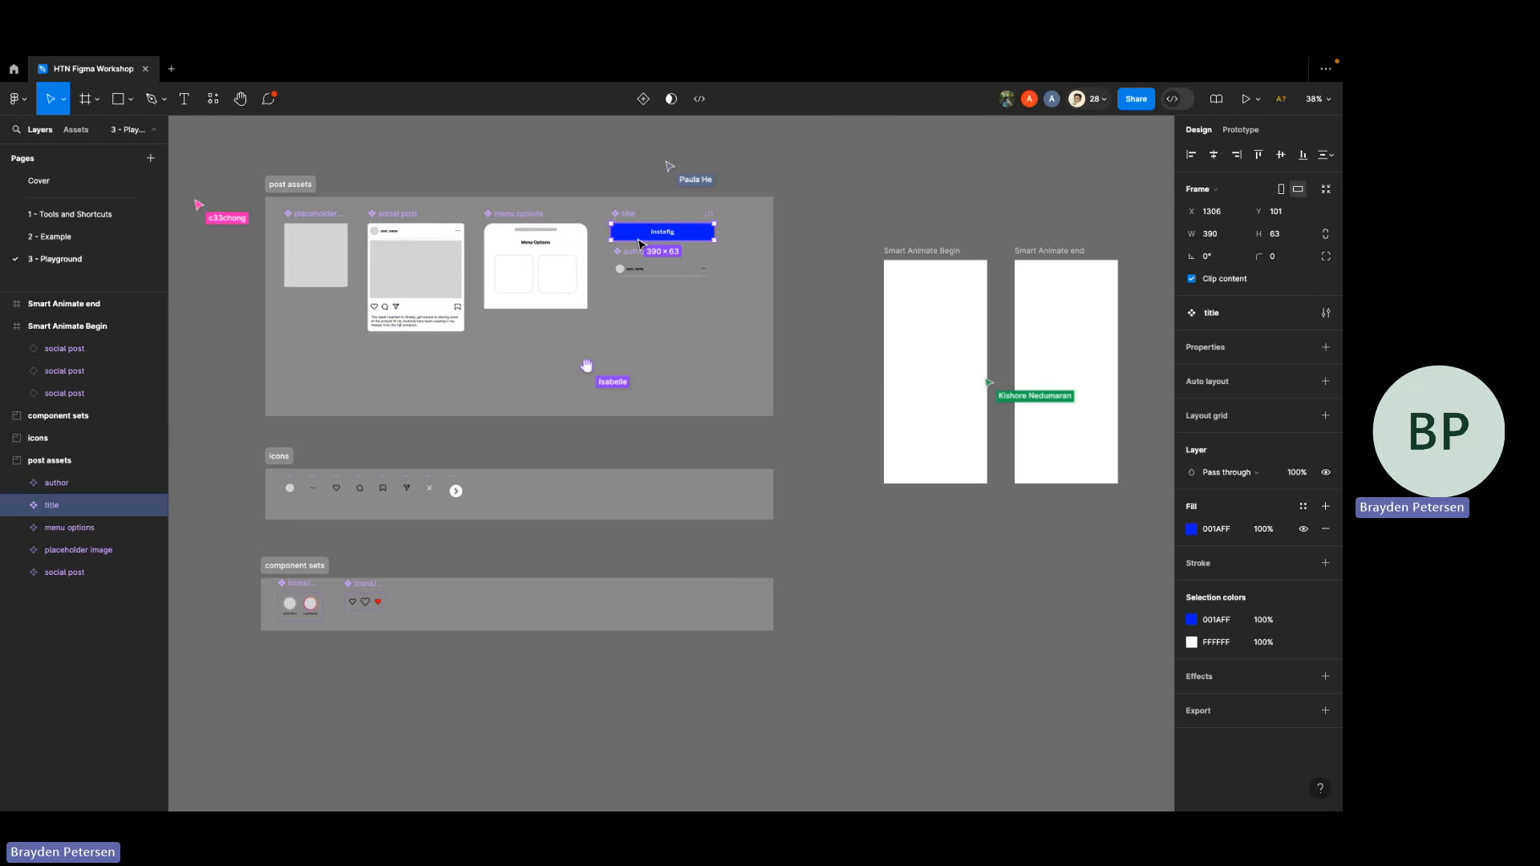
pyautogui.click(842, 200)
pyautogui.hscroll(2, 846, 200)
pyautogui.scroll(-1, 847, 200)
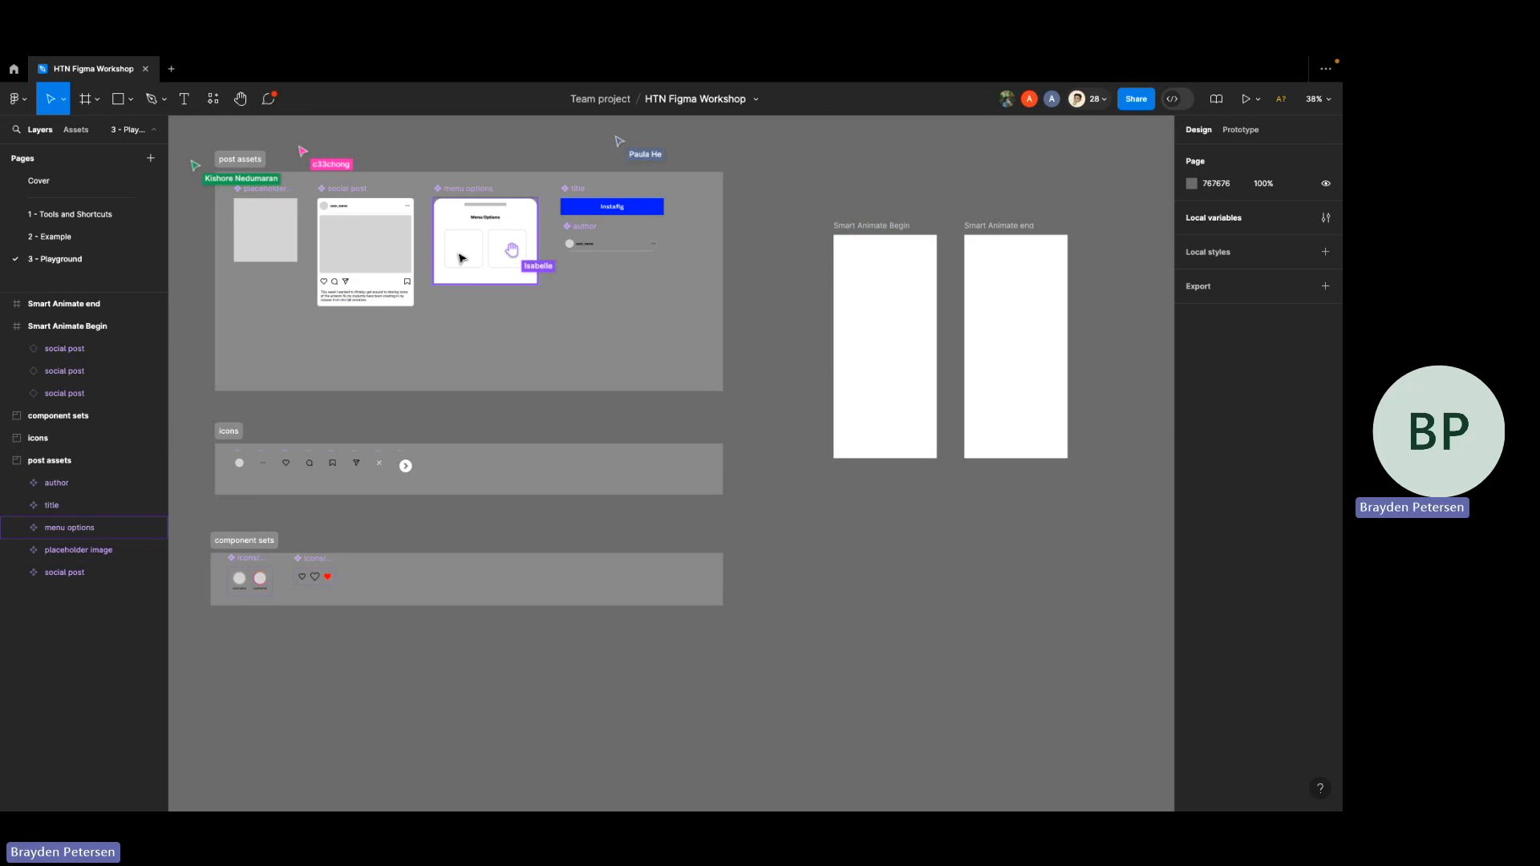
pyautogui.scroll(3, 313, 227)
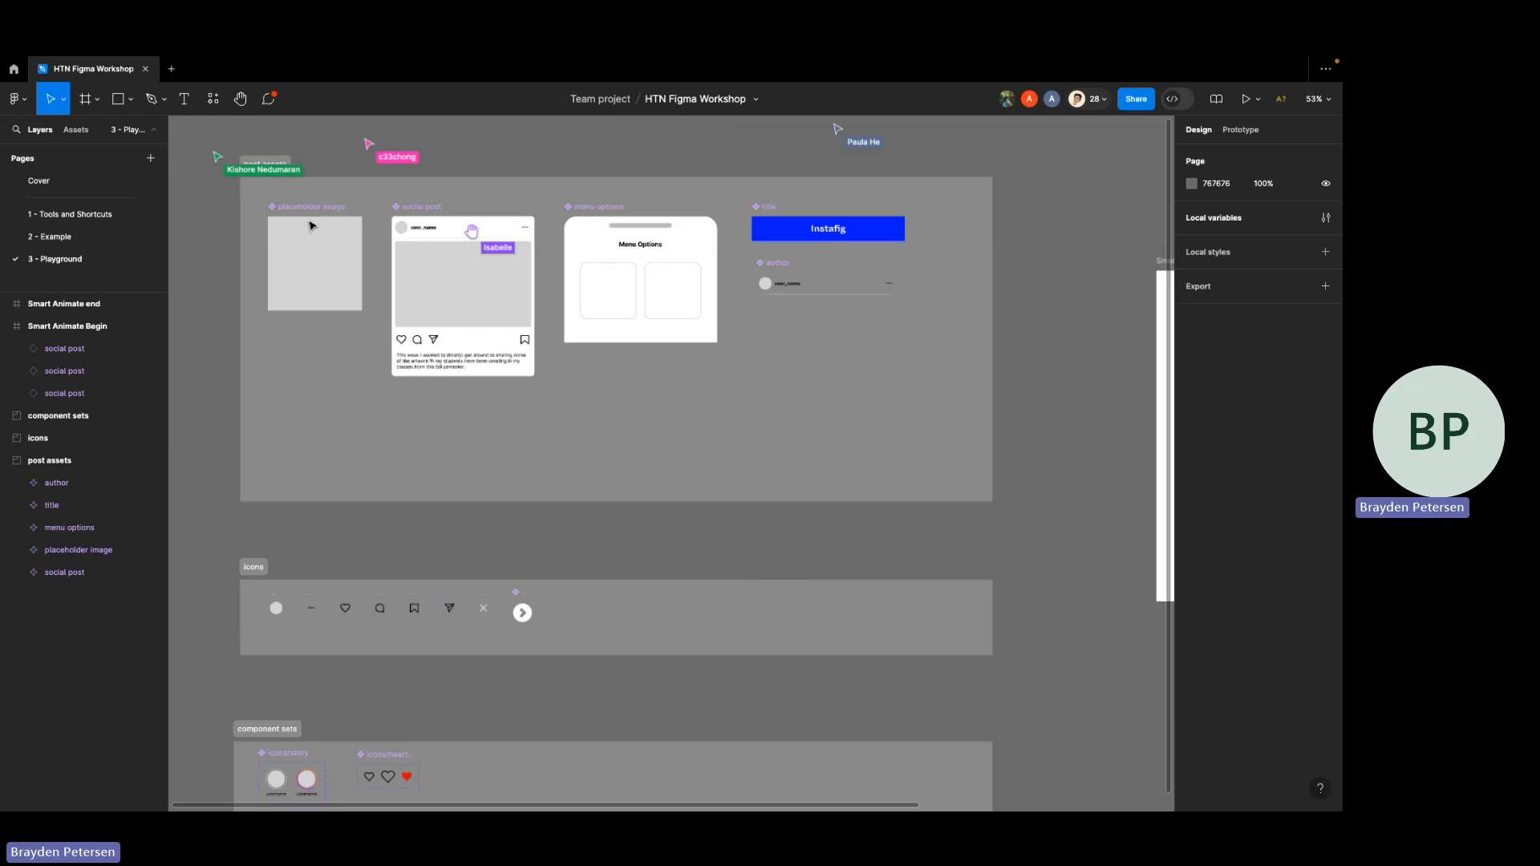
# - Examine the social post, menu options, title and author components in the post assets section
pyautogui.scroll(2, 313, 226)
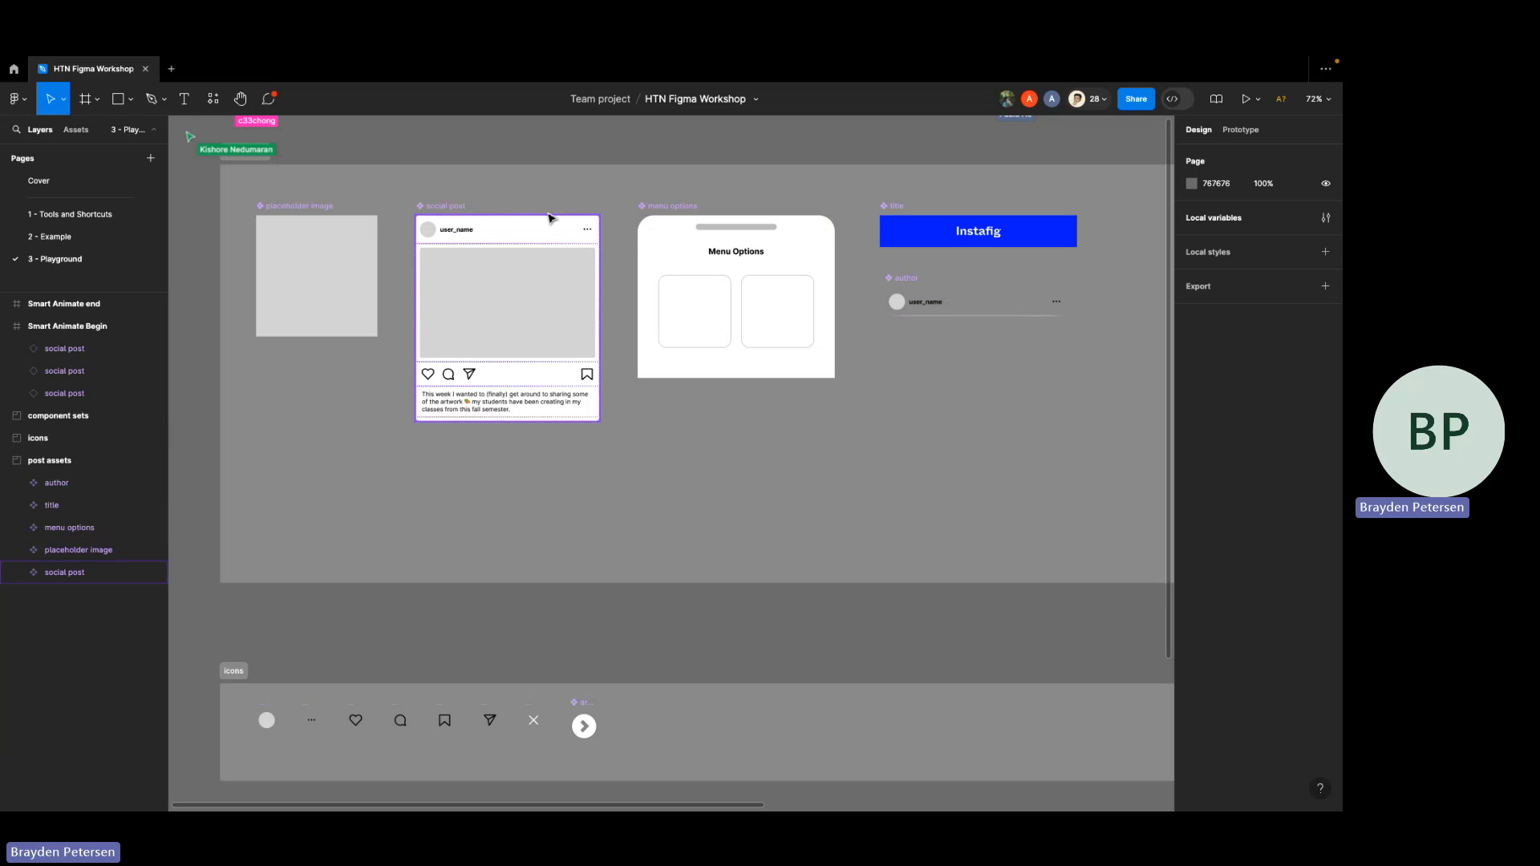
pyautogui.click(514, 228)
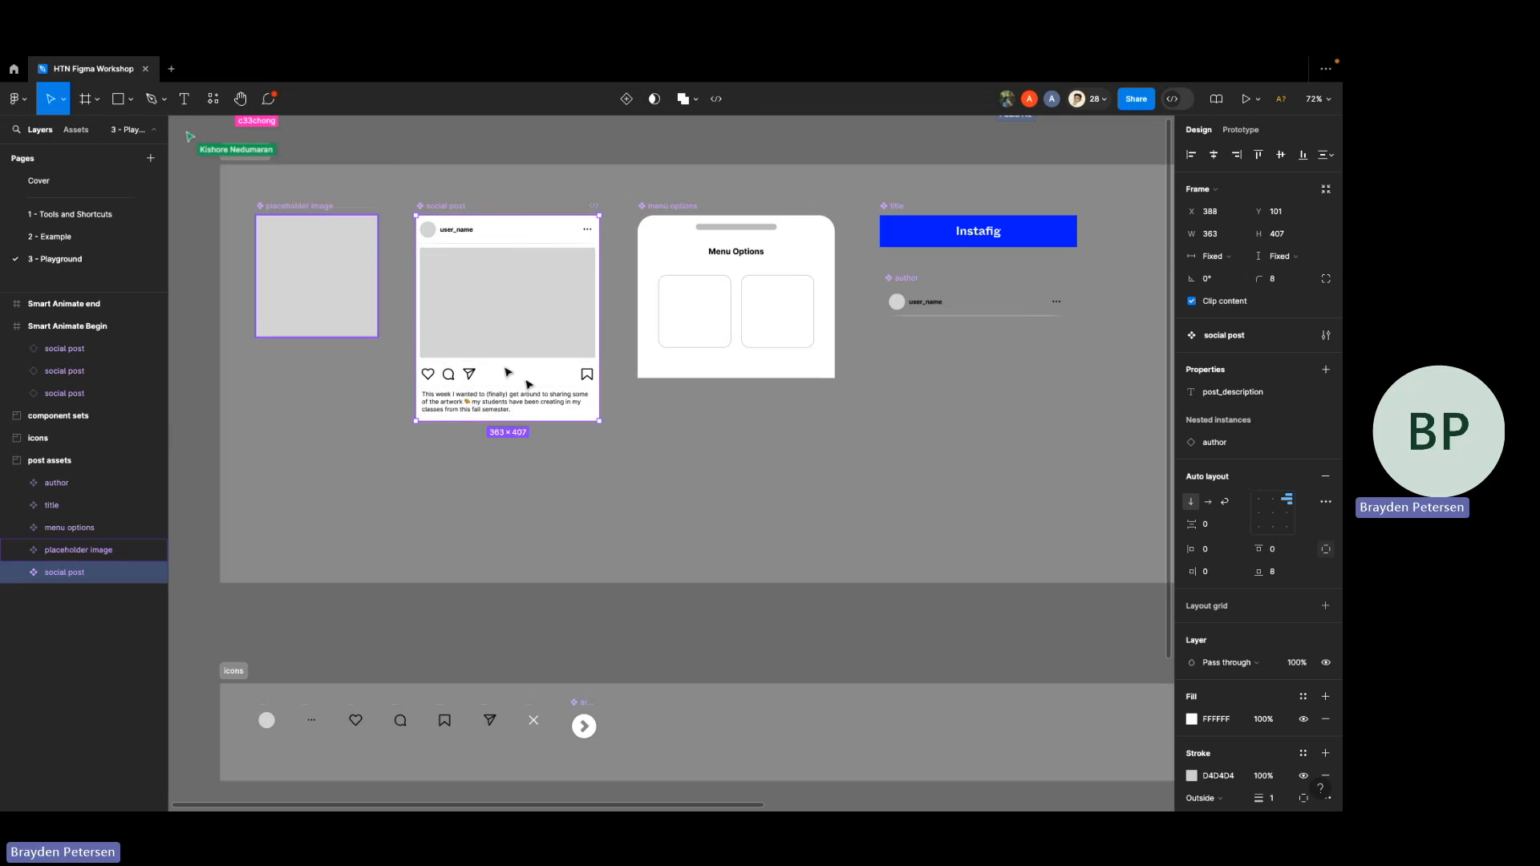
pyautogui.click(675, 245)
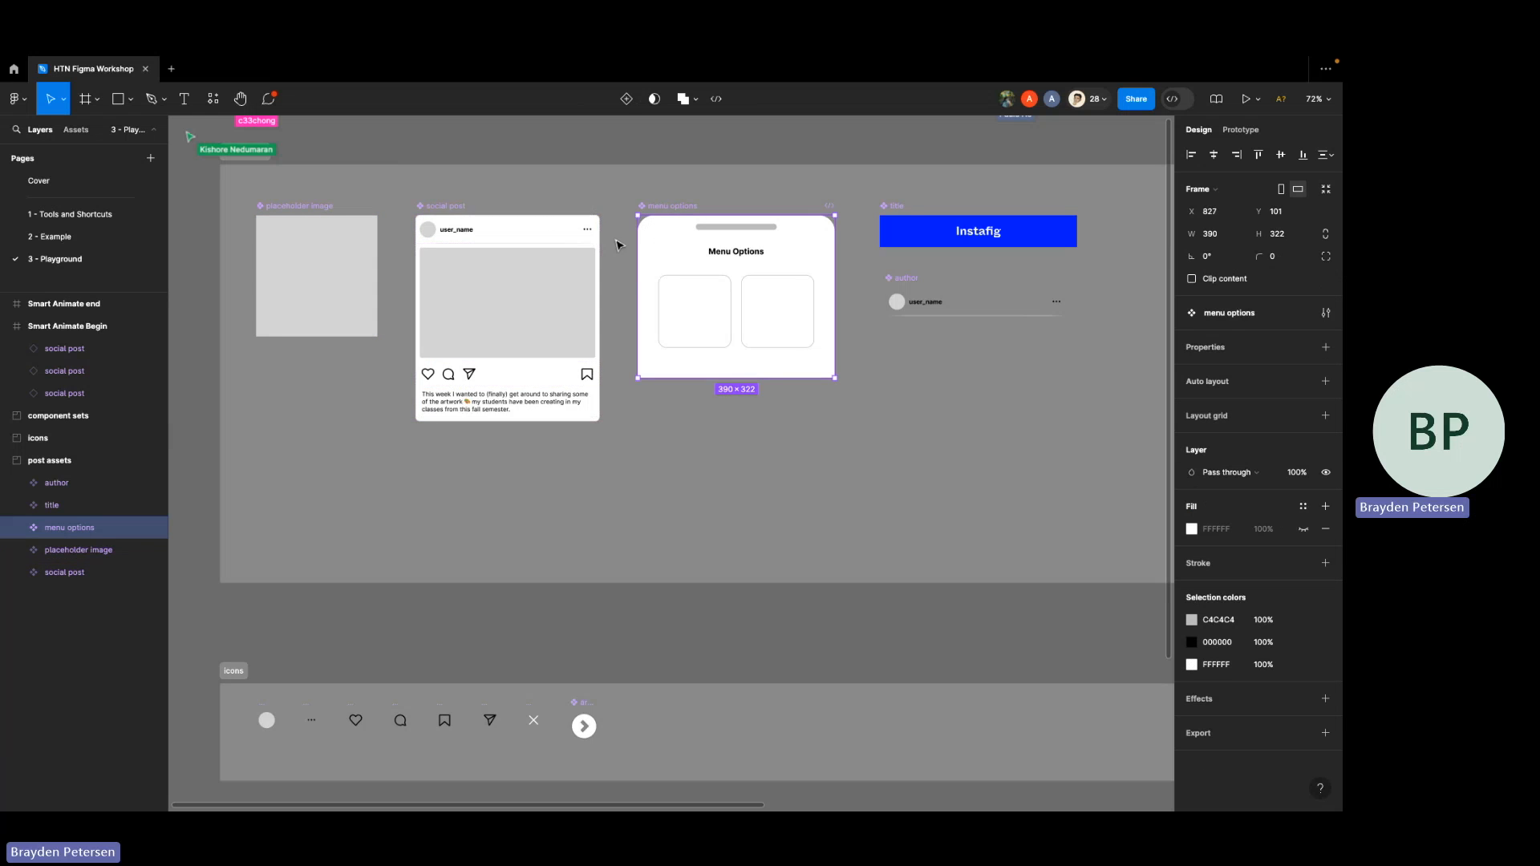
pyautogui.hscroll(3, 857, 324)
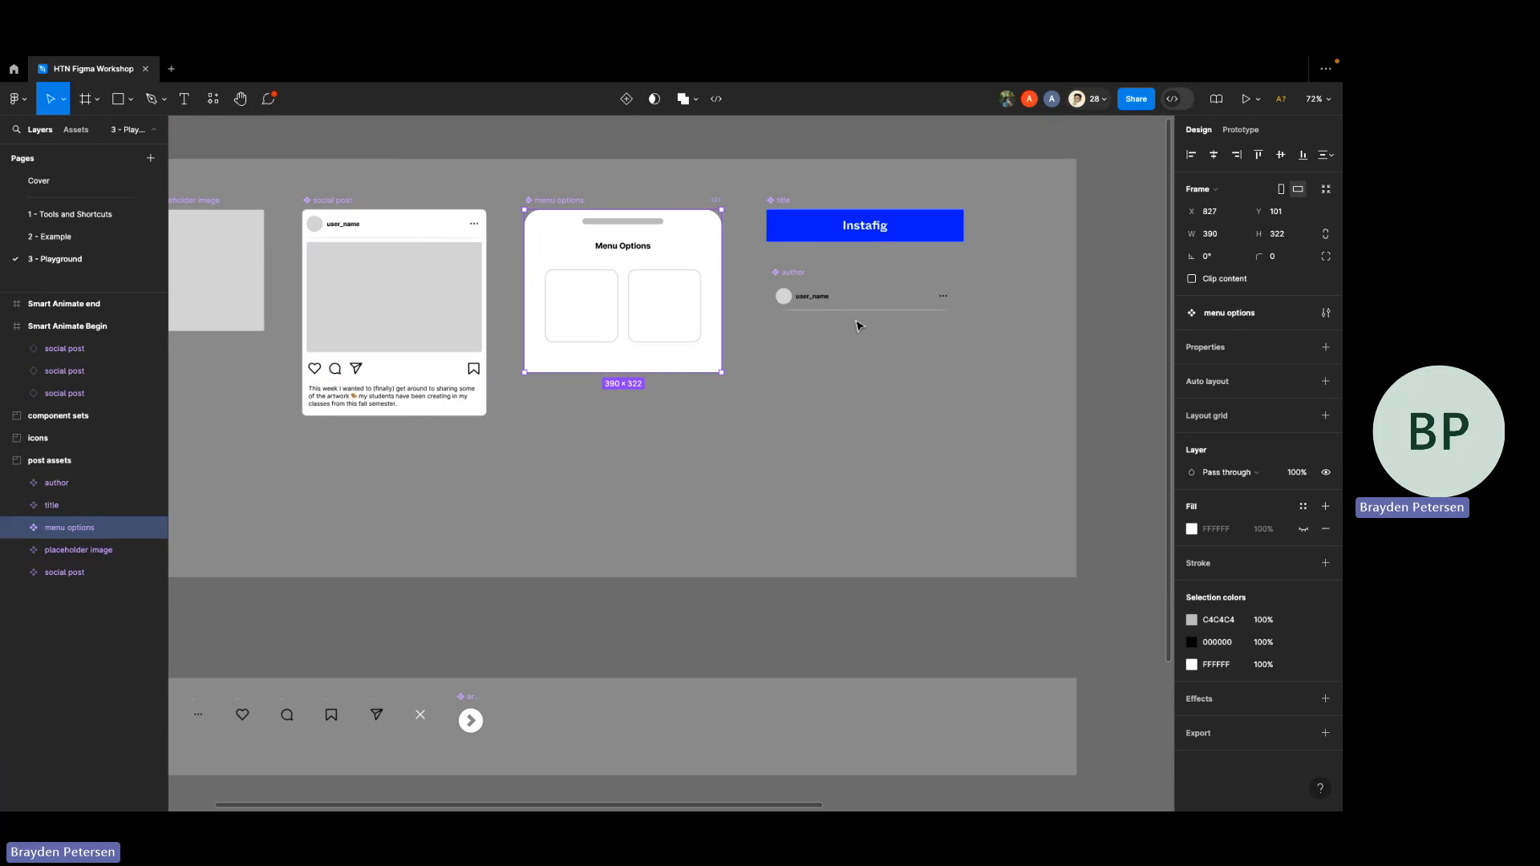
pyautogui.hscroll(2, 857, 324)
pyautogui.click(834, 320)
pyautogui.scroll(-5, 540, 155)
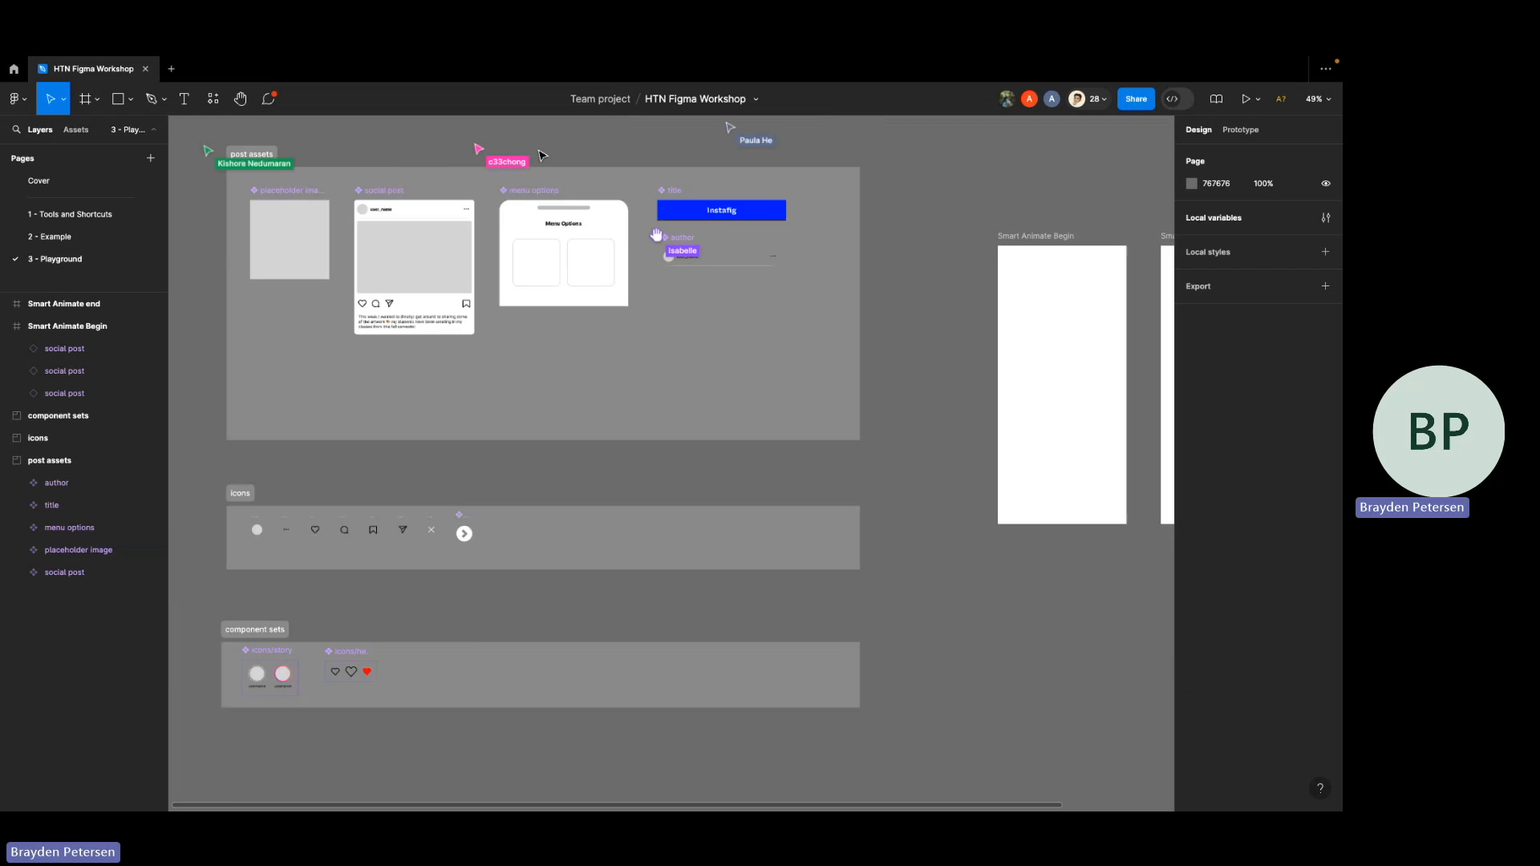
pyautogui.hscroll(-1, 539, 155)
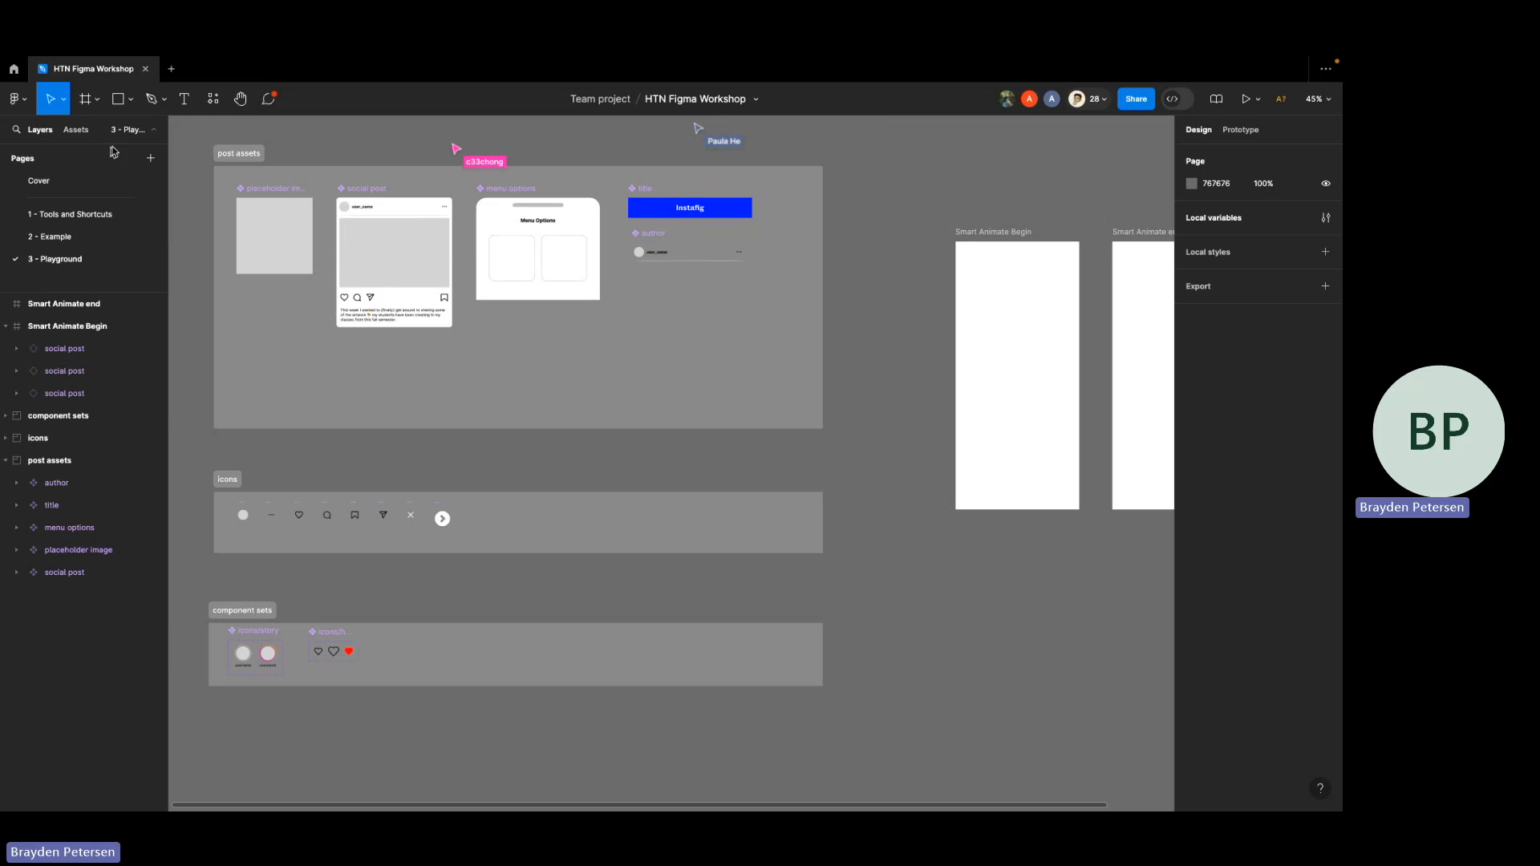
# - Browse the file's local components in the asset library and compare them with the icons and component sets on the canvas
pyautogui.click(70, 131)
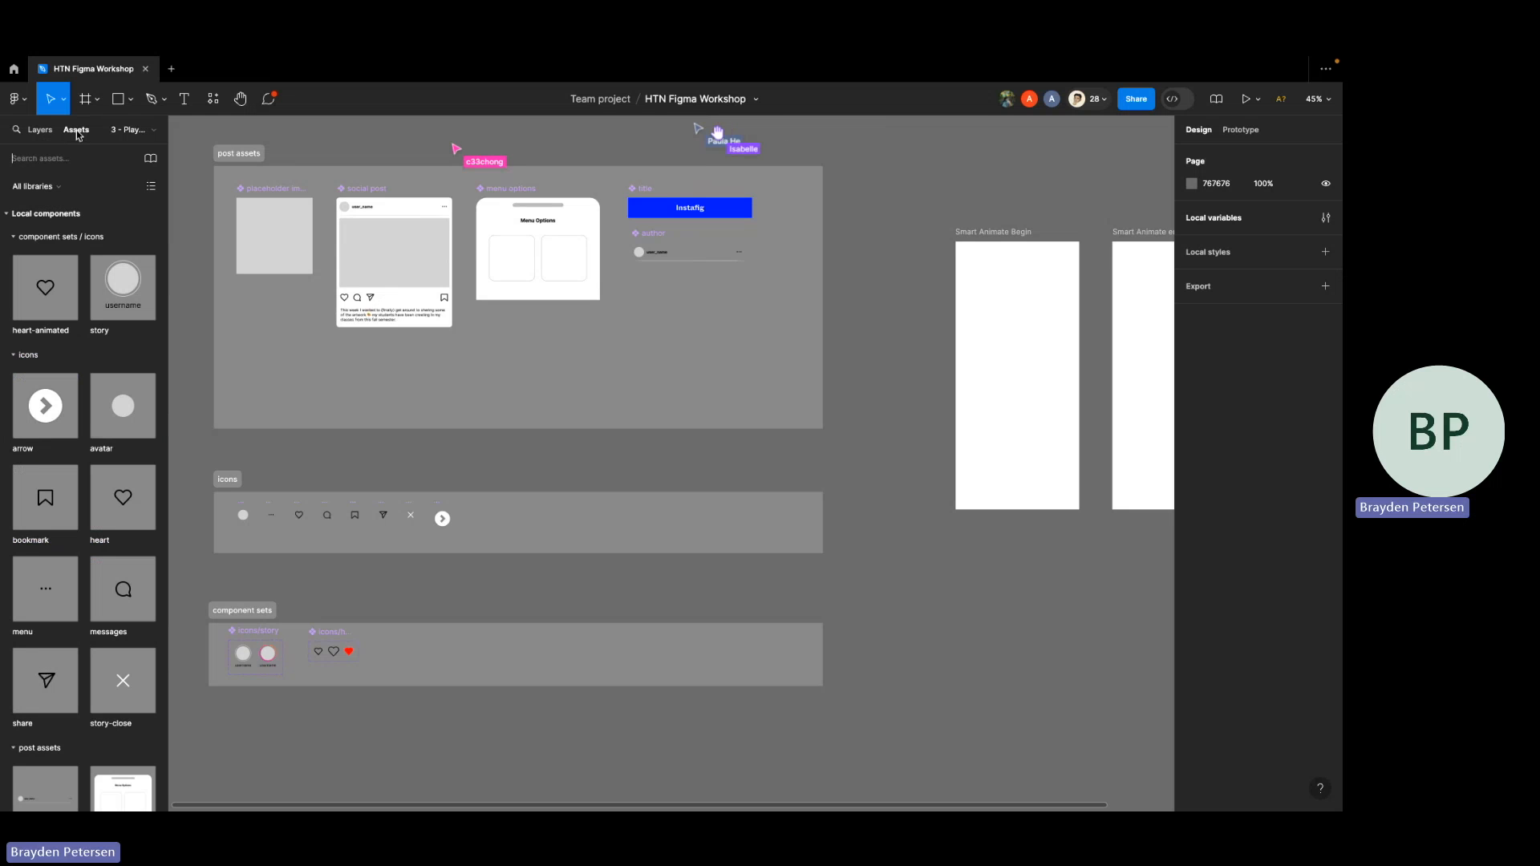
pyautogui.scroll(-4, 57, 385)
pyautogui.scroll(4, 57, 385)
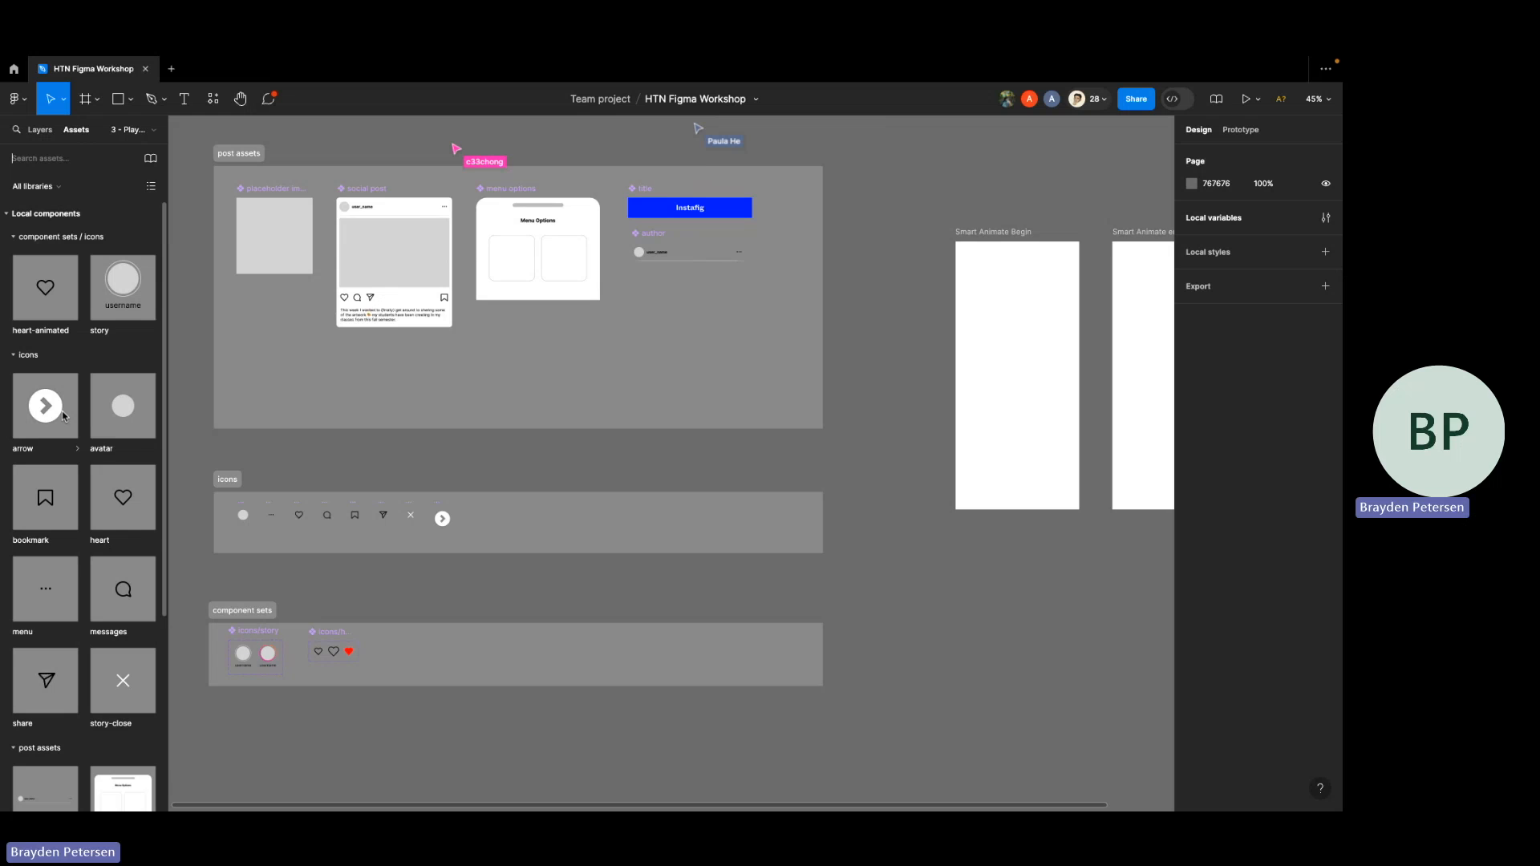
pyautogui.scroll(5, 273, 526)
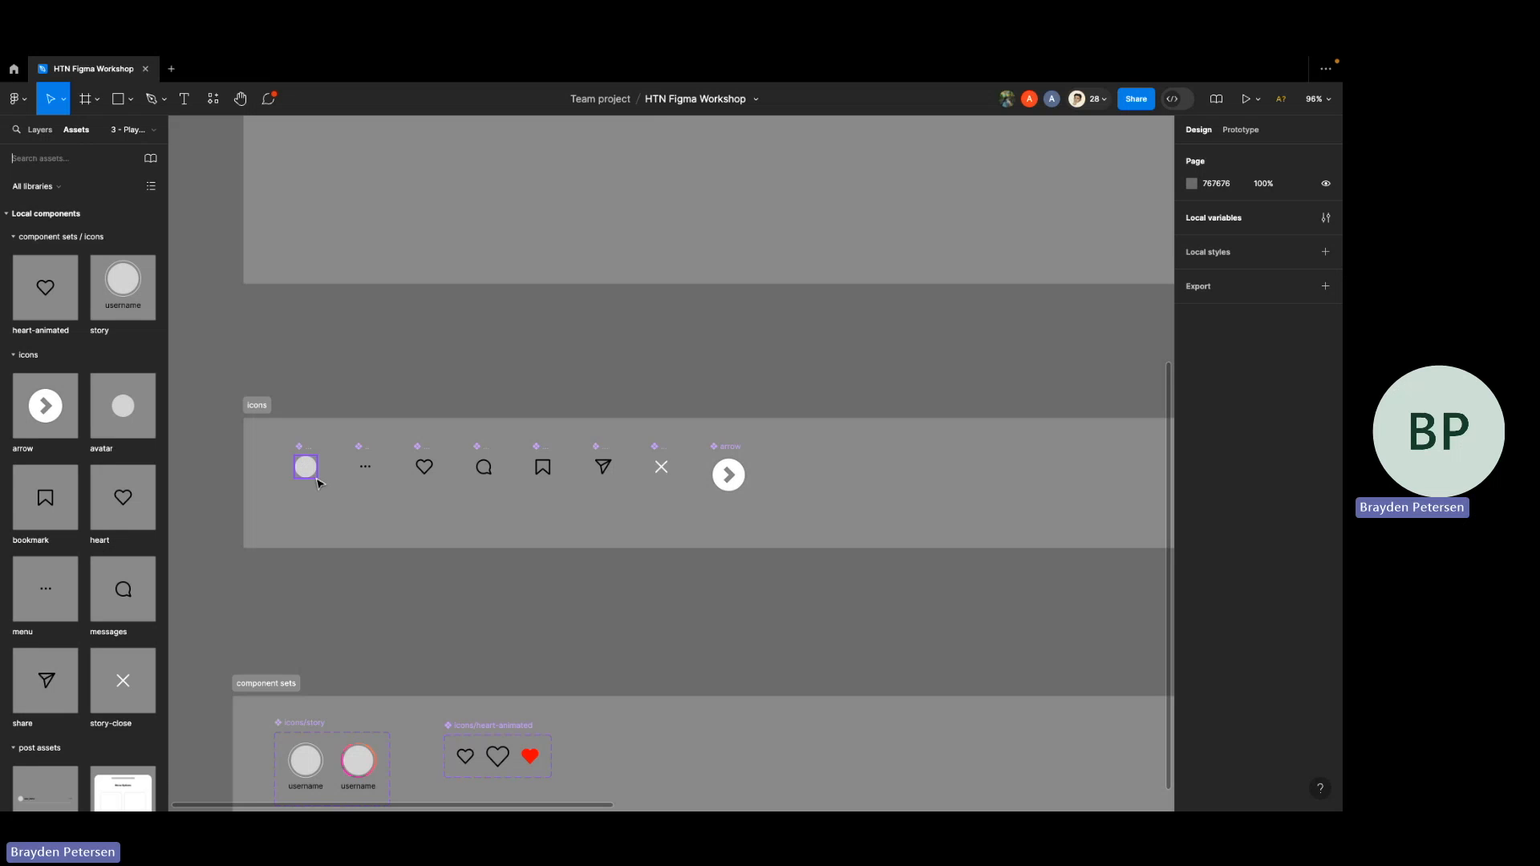
pyautogui.scroll(-5, 305, 415)
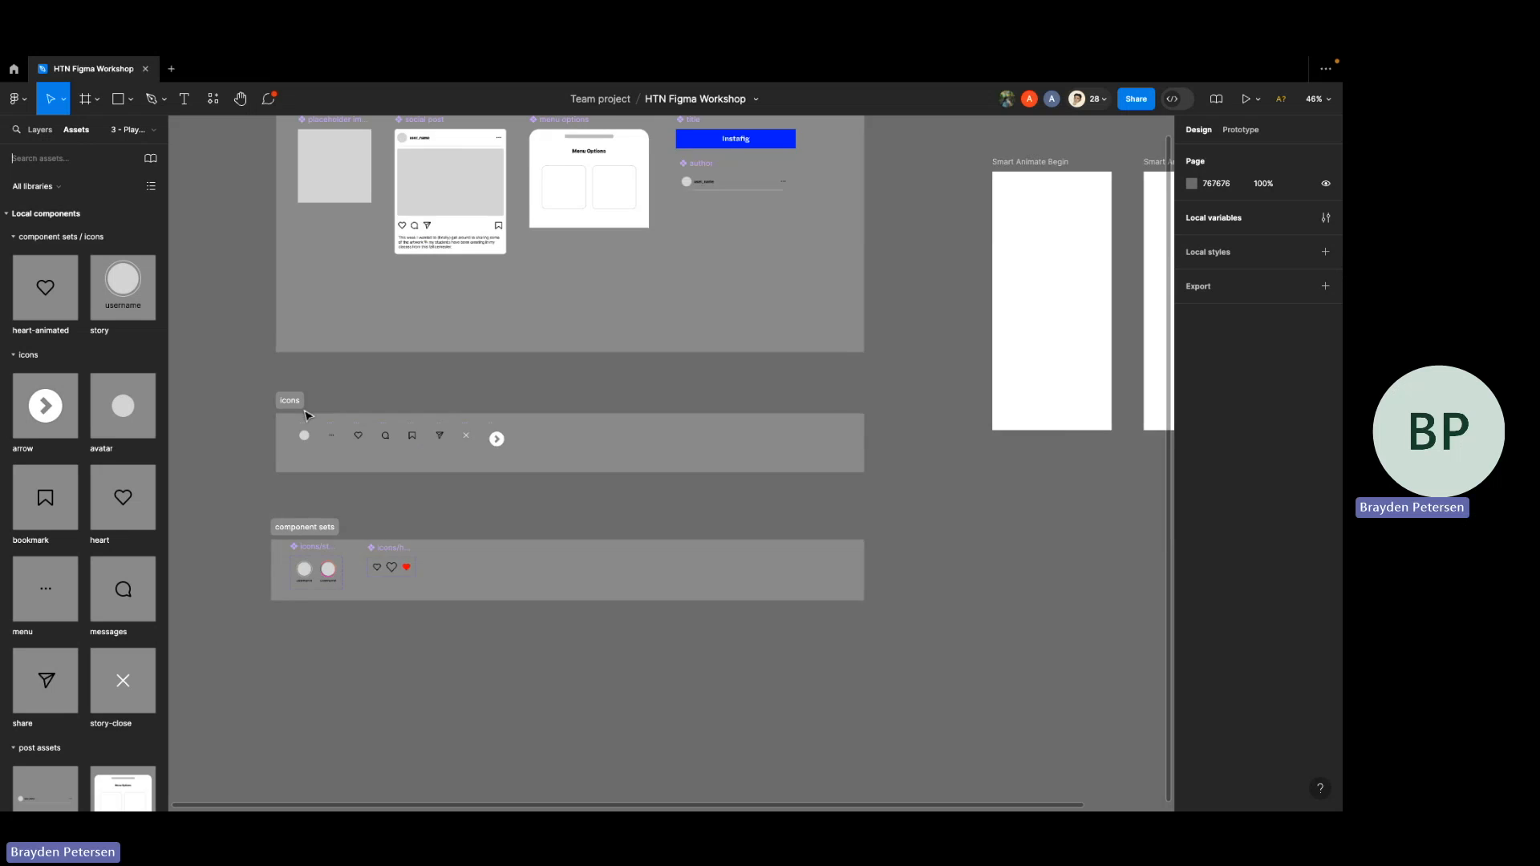
pyautogui.scroll(2, 384, 227)
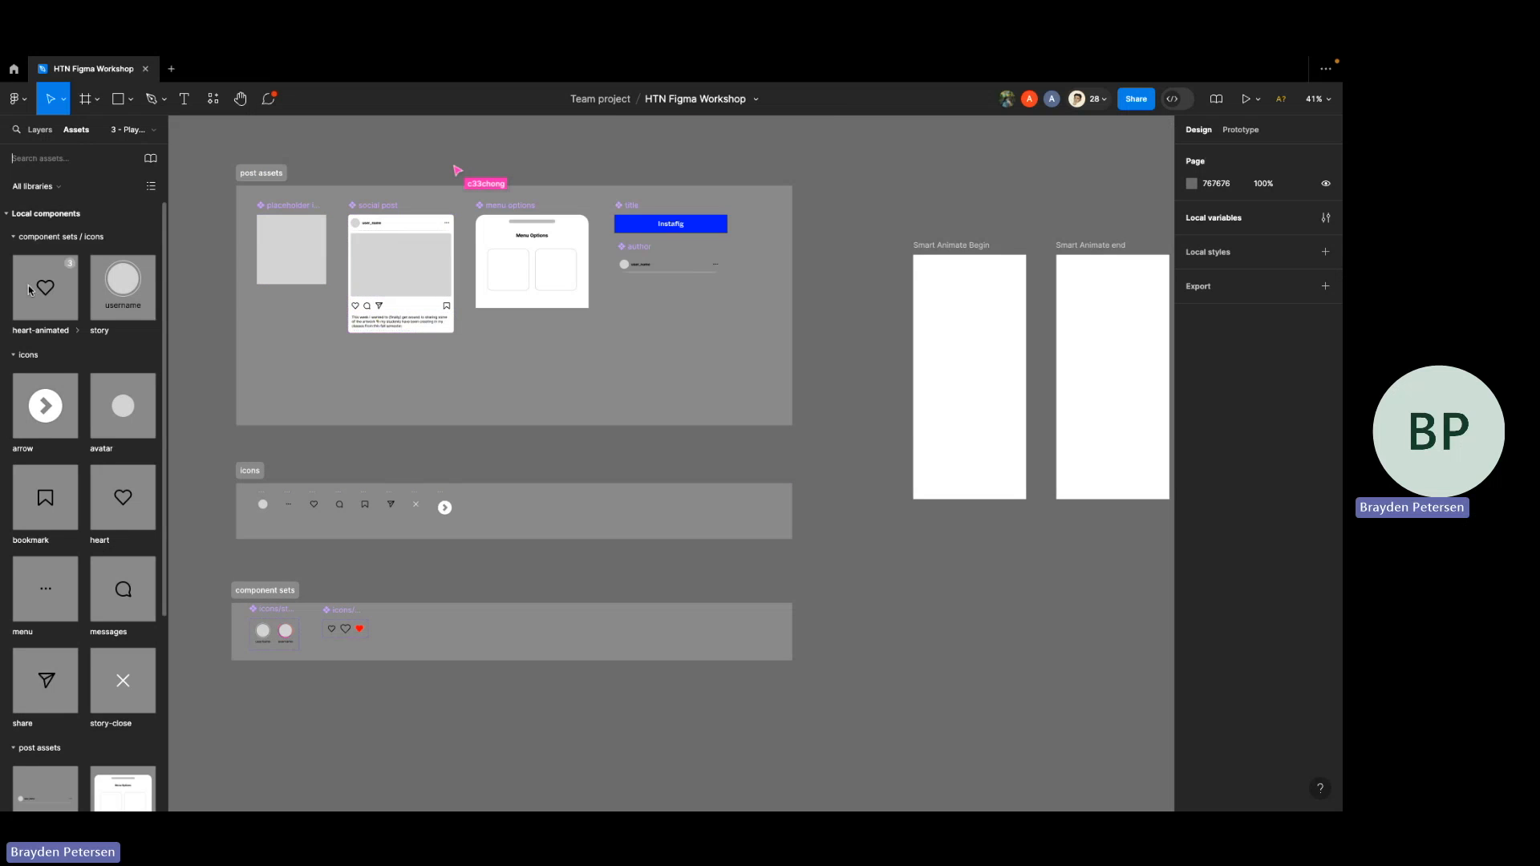
# - Place an instance of the social post component inside the Smart Animate Begin frame
pyautogui.scroll(-5, 28, 290)
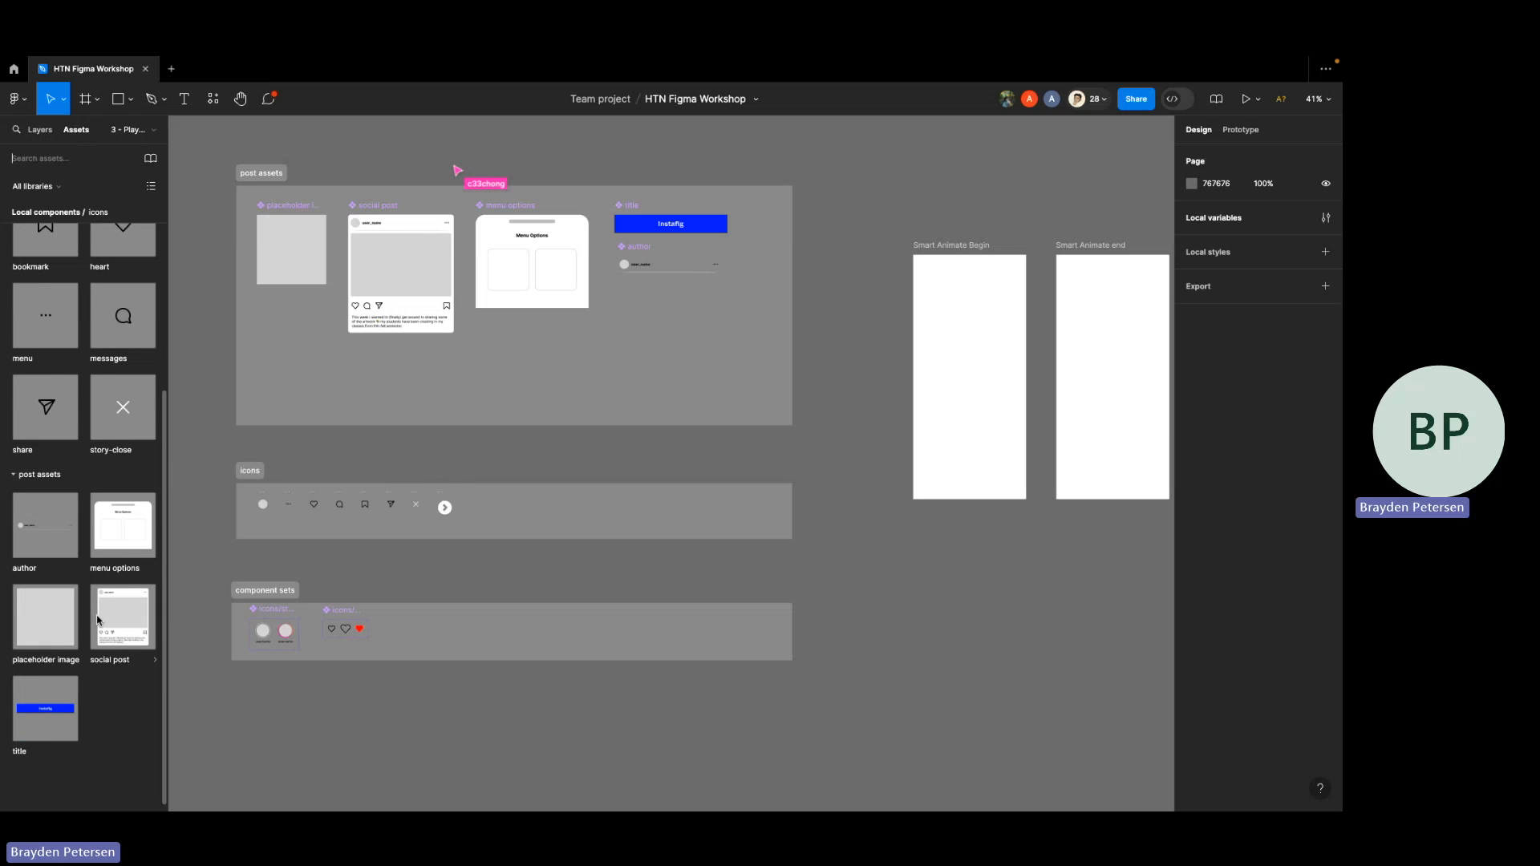
pyautogui.moveTo(97, 620); pyautogui.dragTo(950, 218)
pyautogui.moveTo(943, 354); pyautogui.dragTo(952, 381)
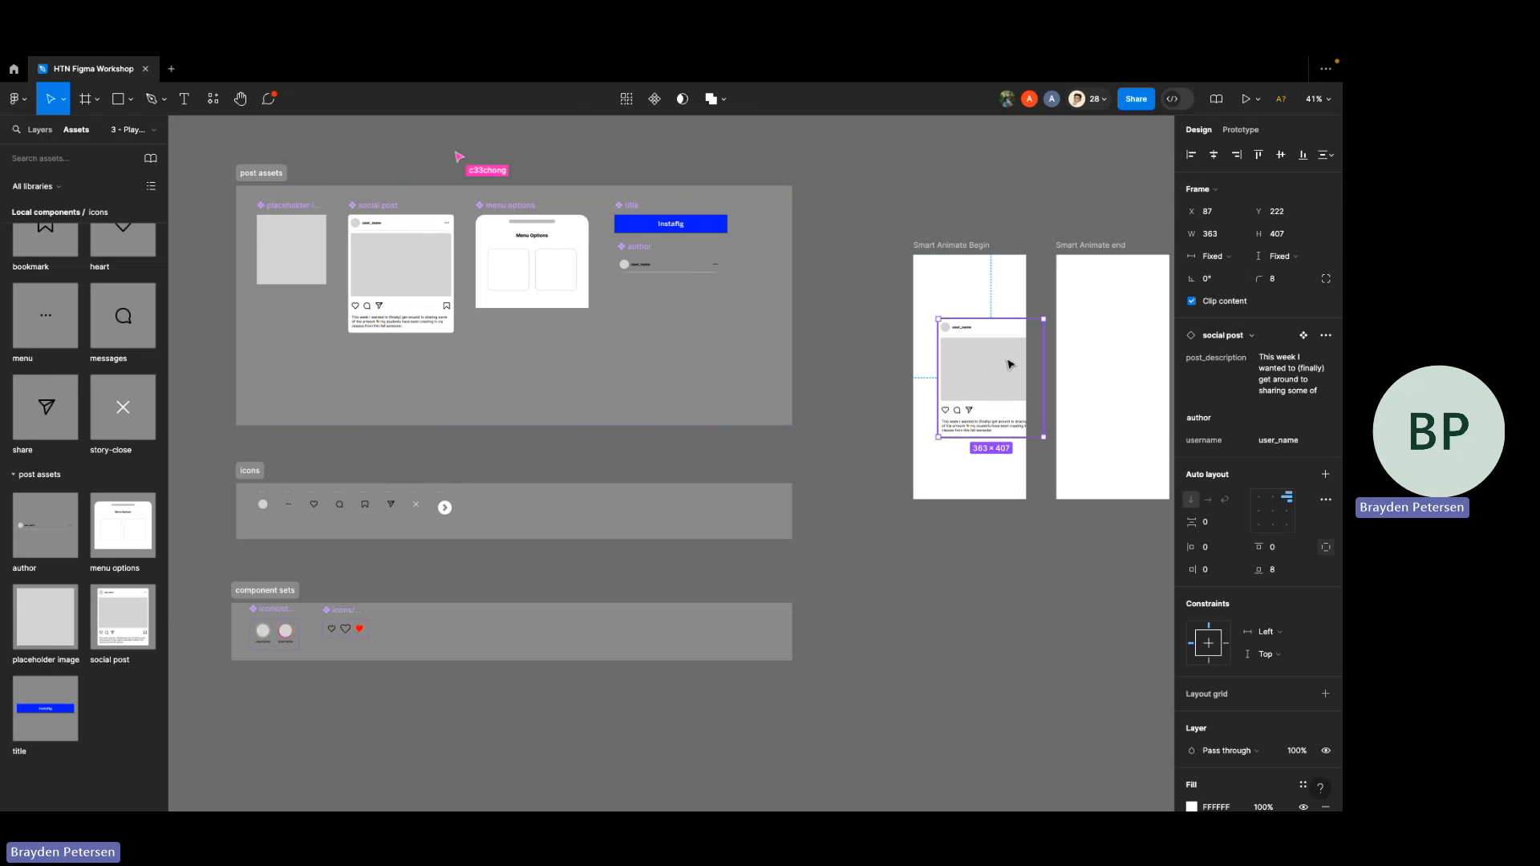
pyautogui.hscroll(2, 997, 286)
pyautogui.scroll(5, 939, 323)
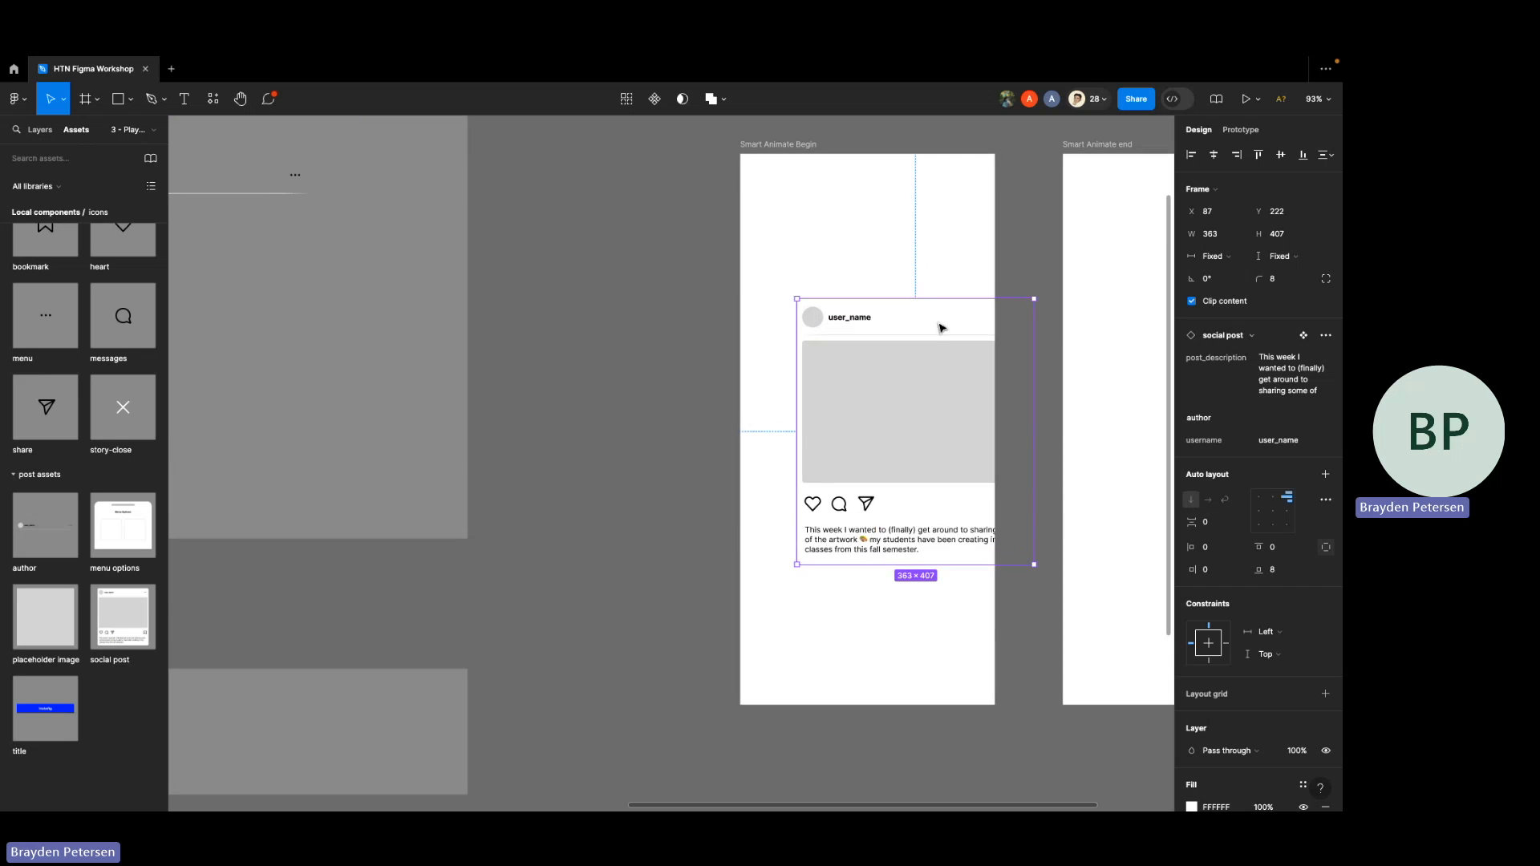
pyautogui.moveTo(933, 401); pyautogui.dragTo(898, 350)
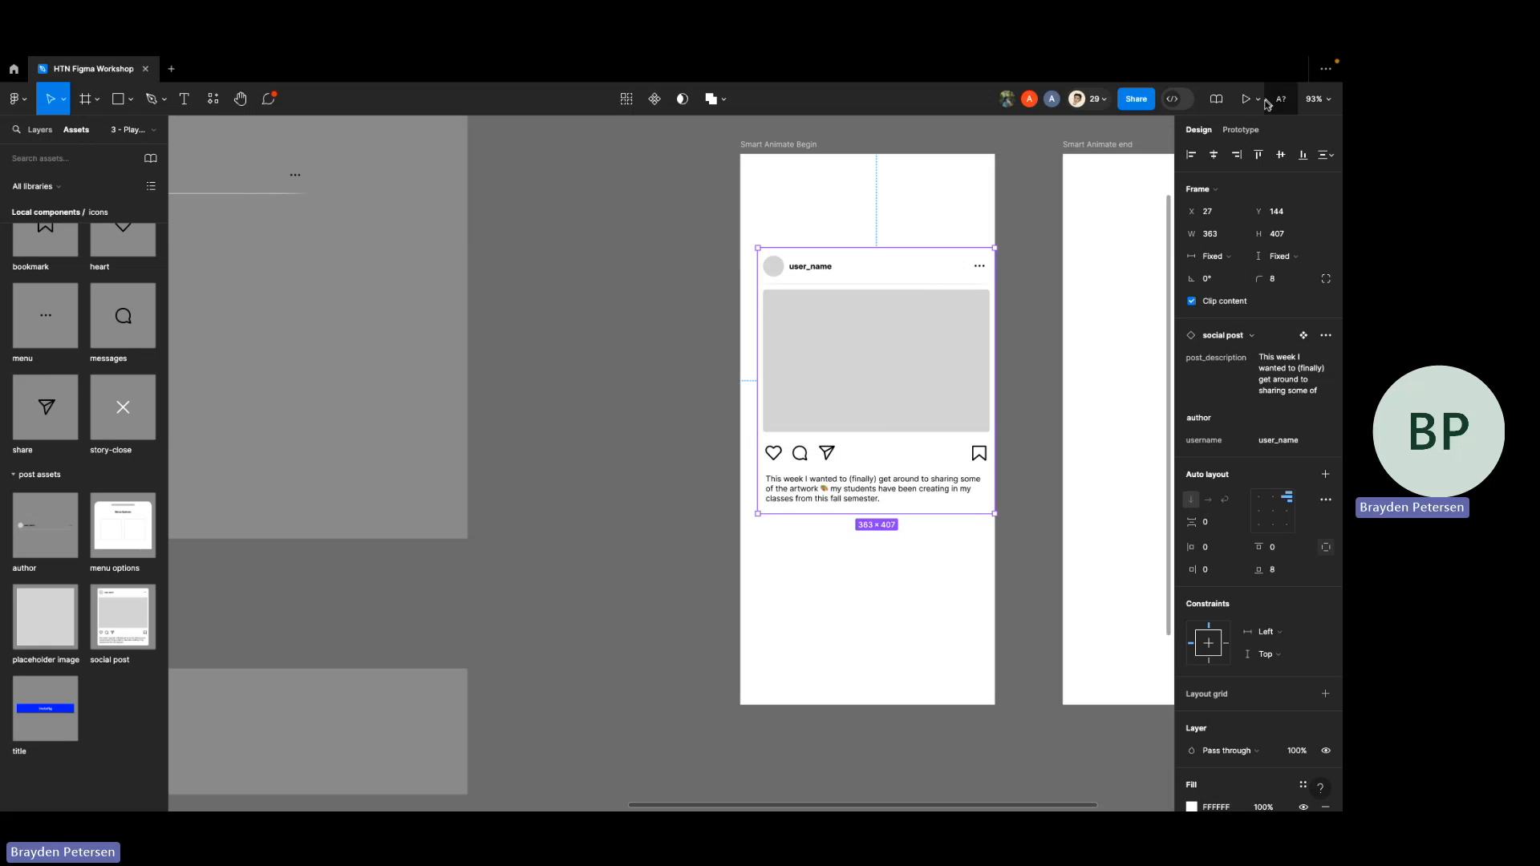
# - Centre the social post horizontally and vertically within the Smart Animate Begin frame and clear the selection
pyautogui.click(1215, 155)
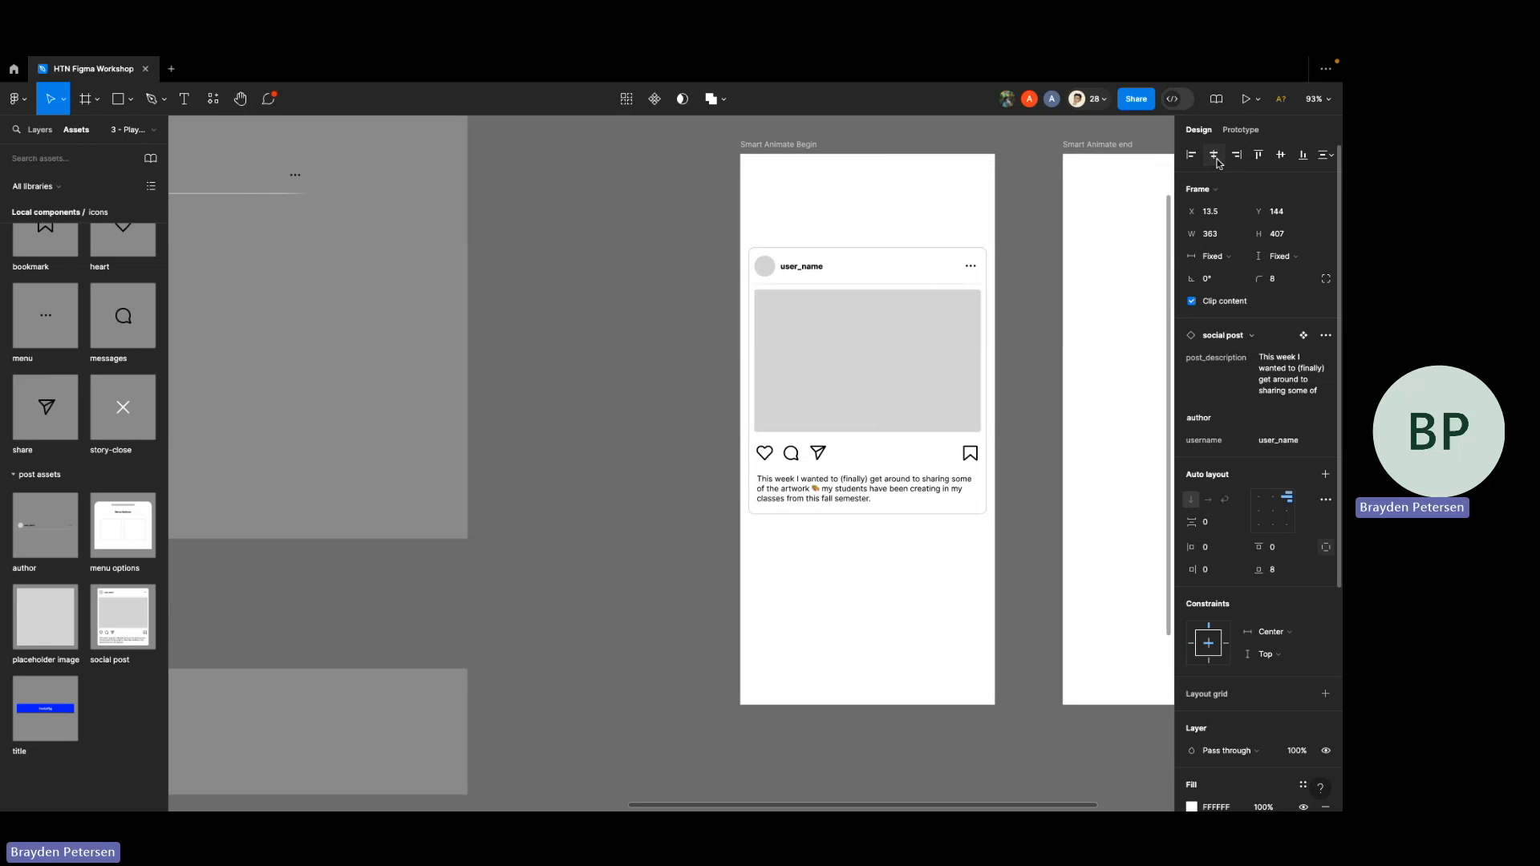
pyautogui.click(1285, 157)
pyautogui.click(1035, 275)
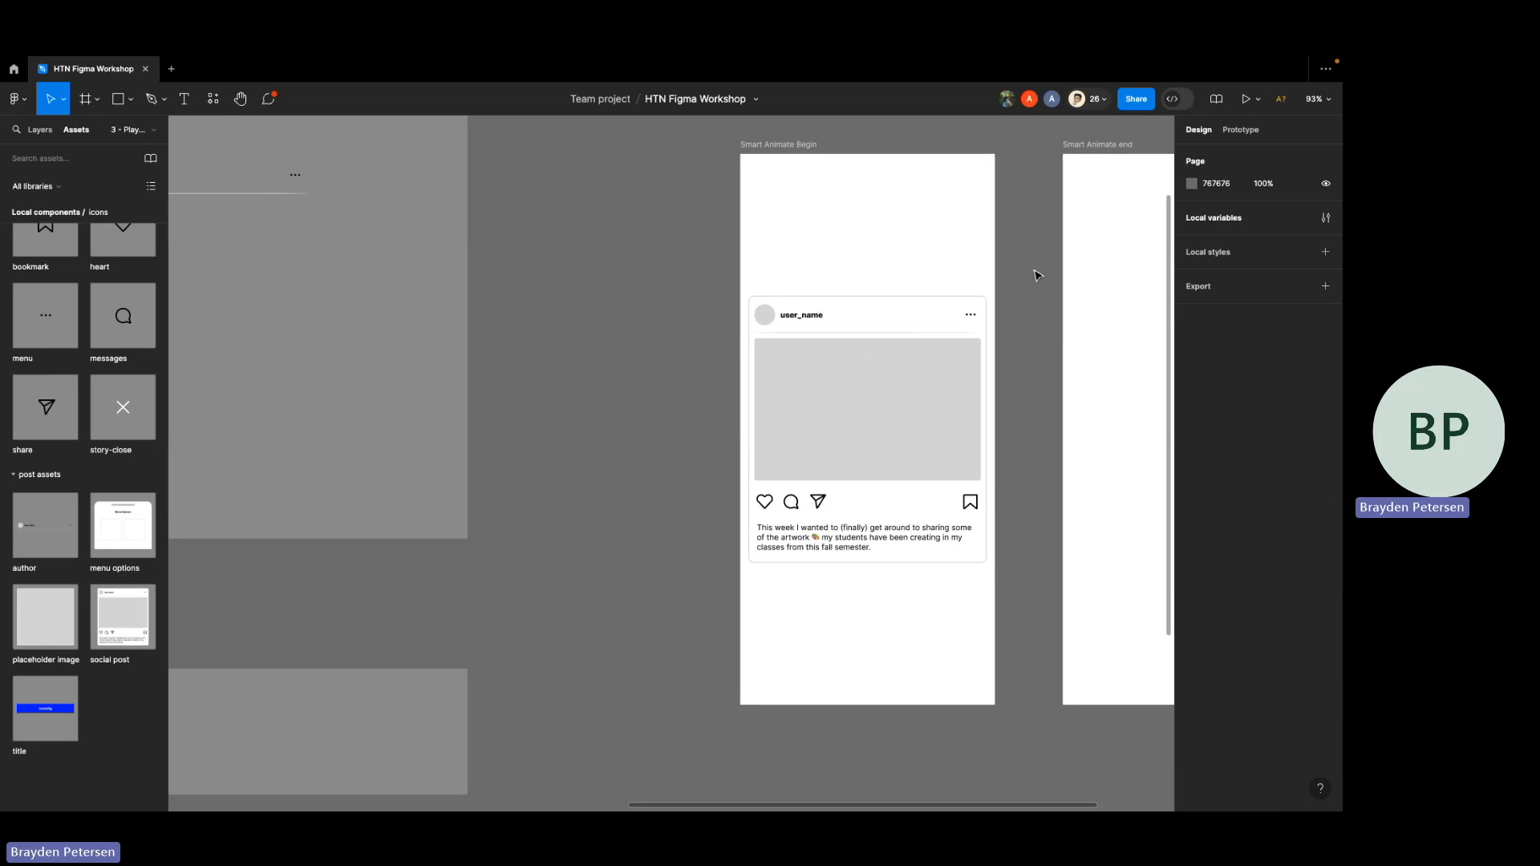
pyautogui.hscroll(2, 1036, 276)
pyautogui.click(766, 381)
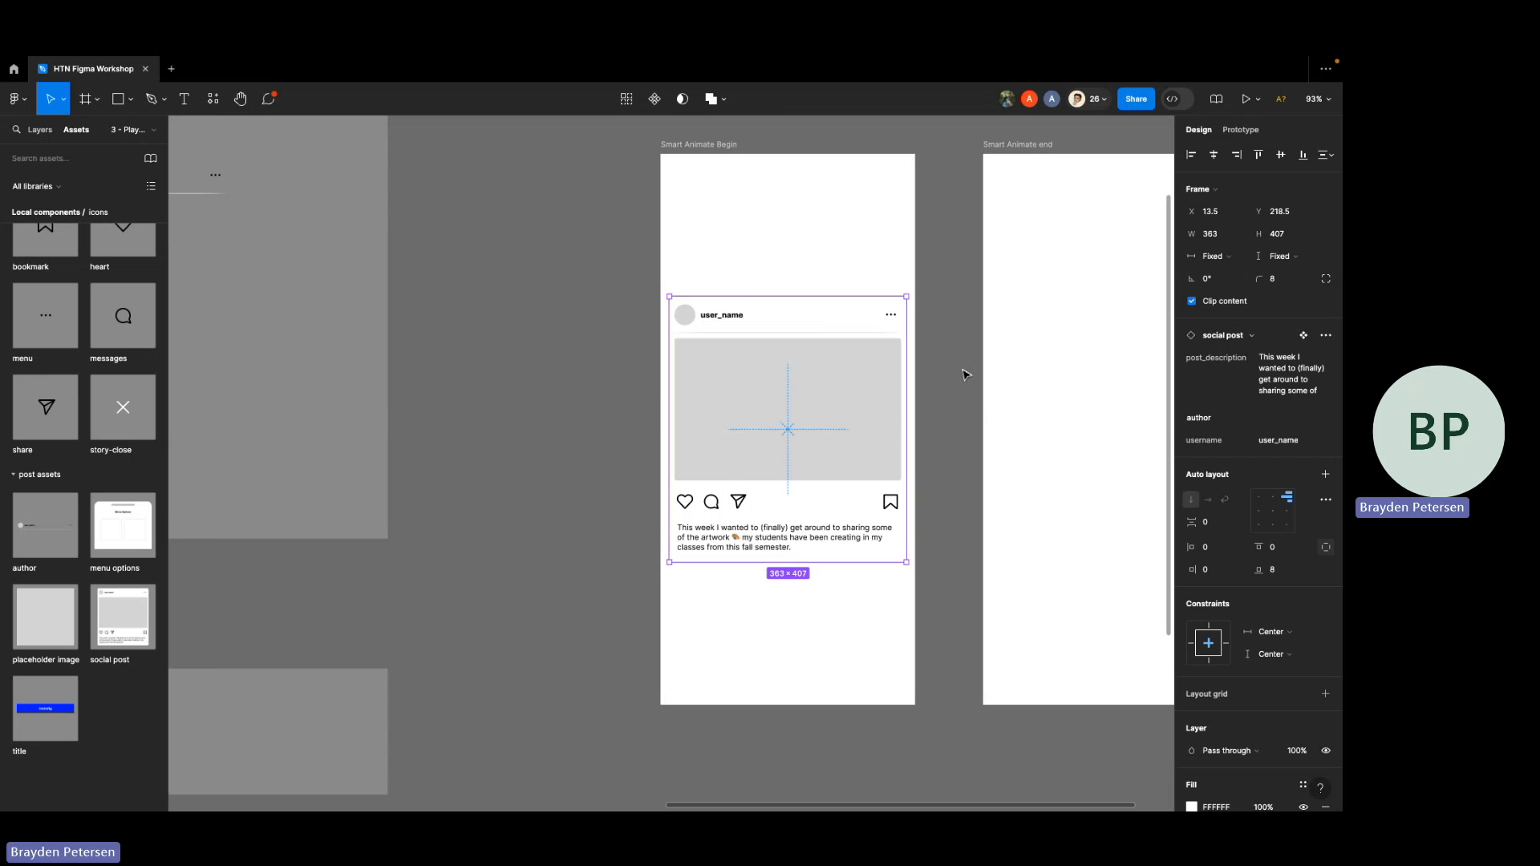
pyautogui.hscroll(2, 787, 383)
pyautogui.scroll(-3, 860, 313)
pyautogui.click(797, 268)
pyautogui.click(776, 371)
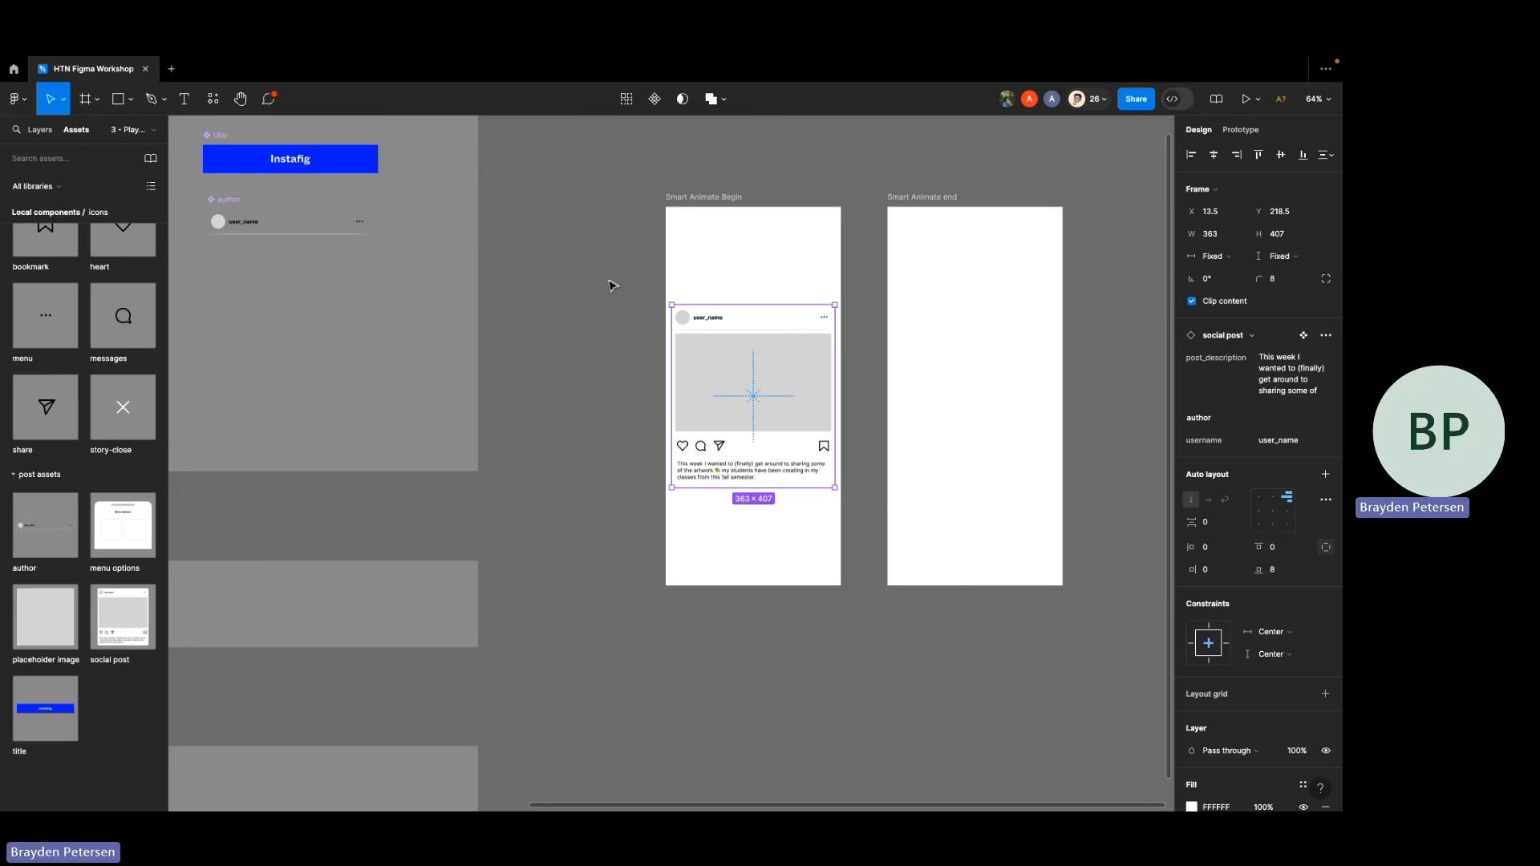
pyautogui.click(565, 315)
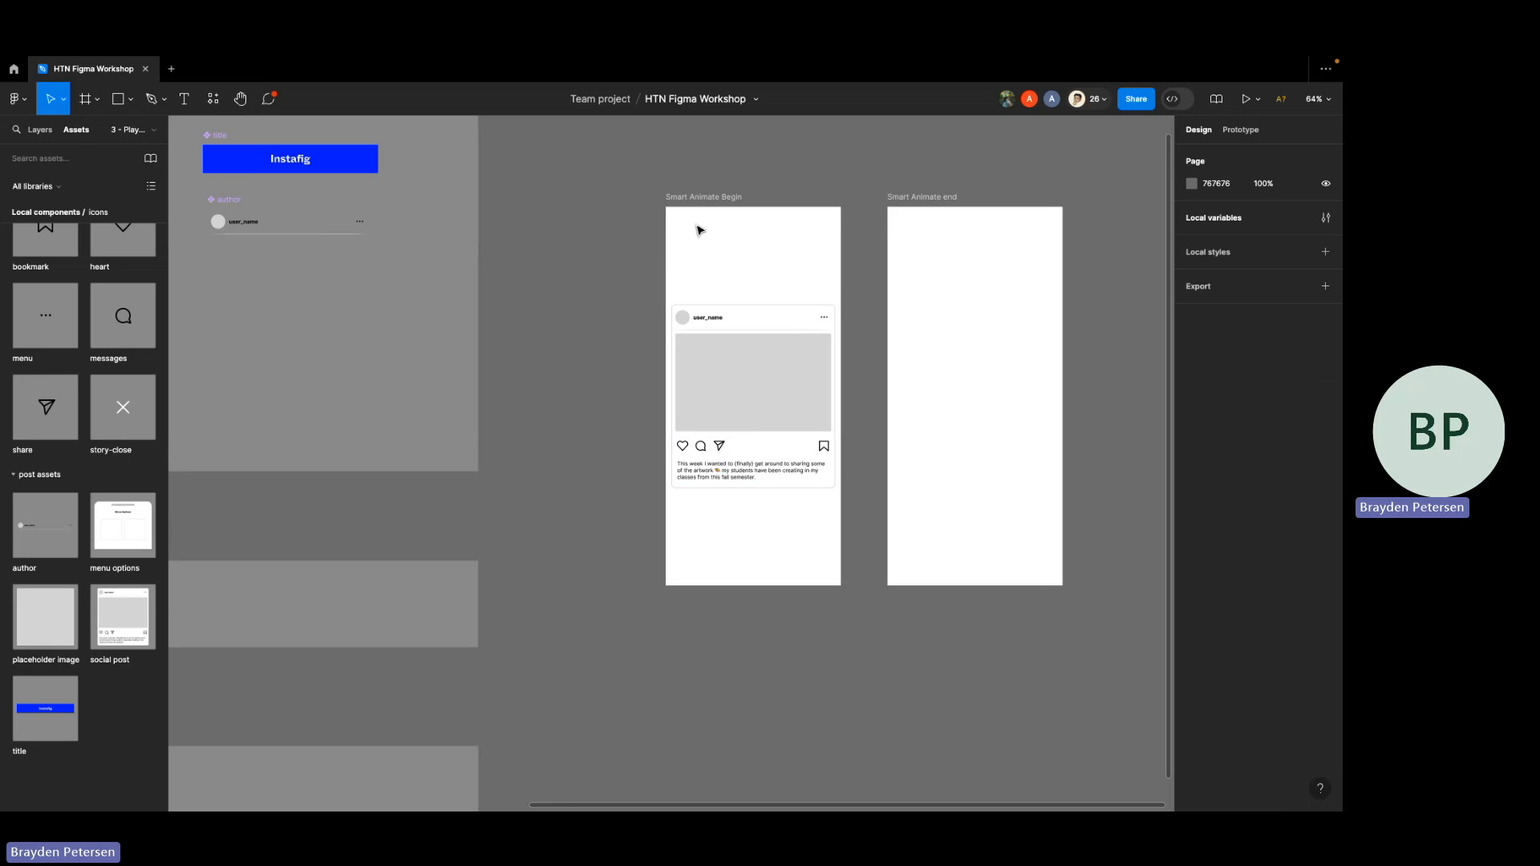
# - Preview the Smart Animate Begin frame as a prototype, then open and dismiss the post's menu options overlay
pyautogui.scroll(3, 697, 231)
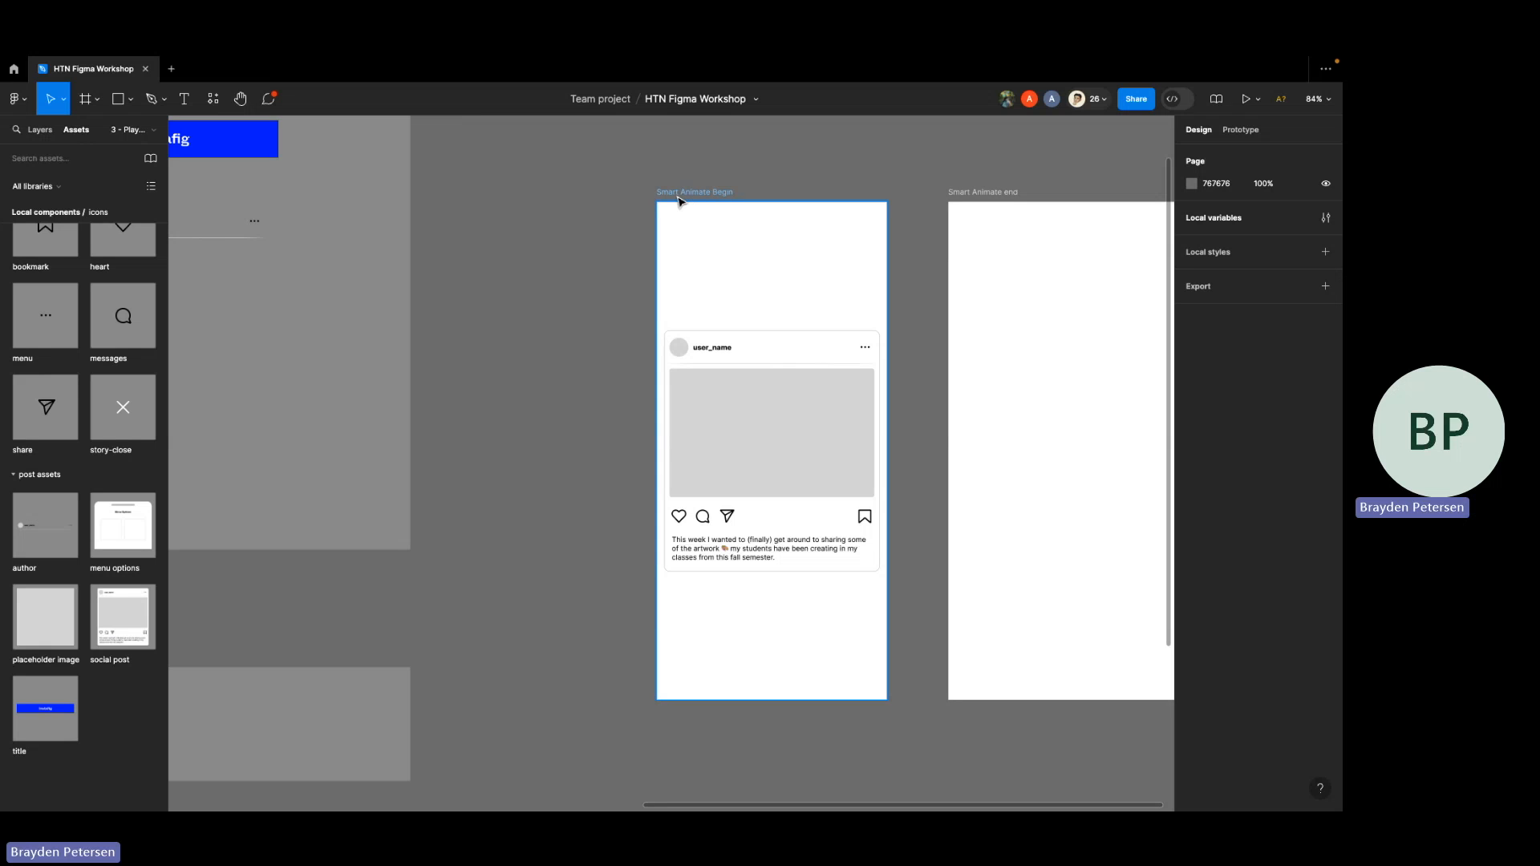
pyautogui.click(695, 195)
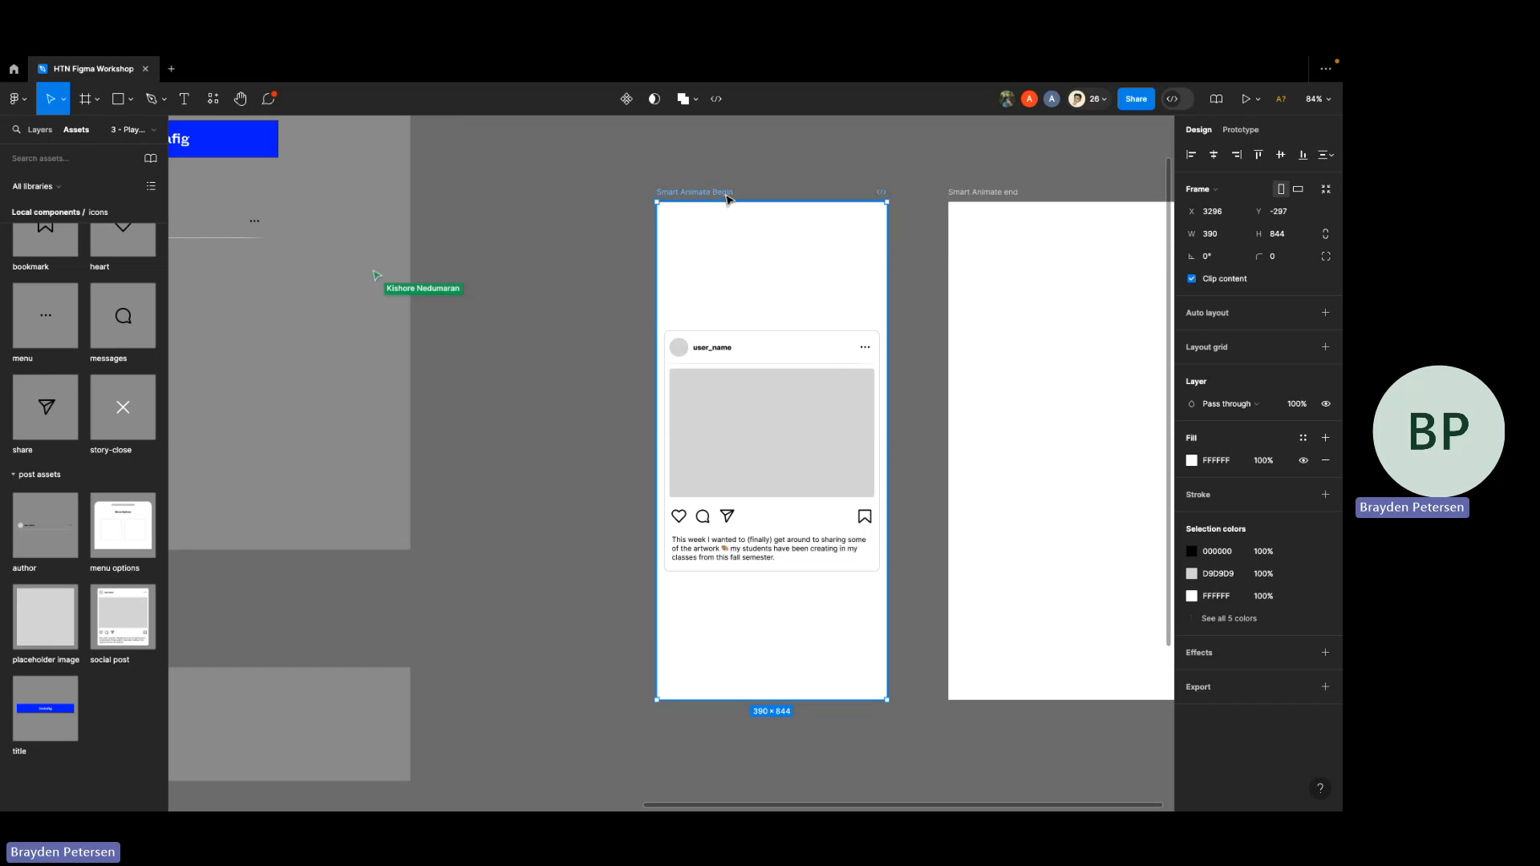
pyautogui.hotkey('shift', 'space')
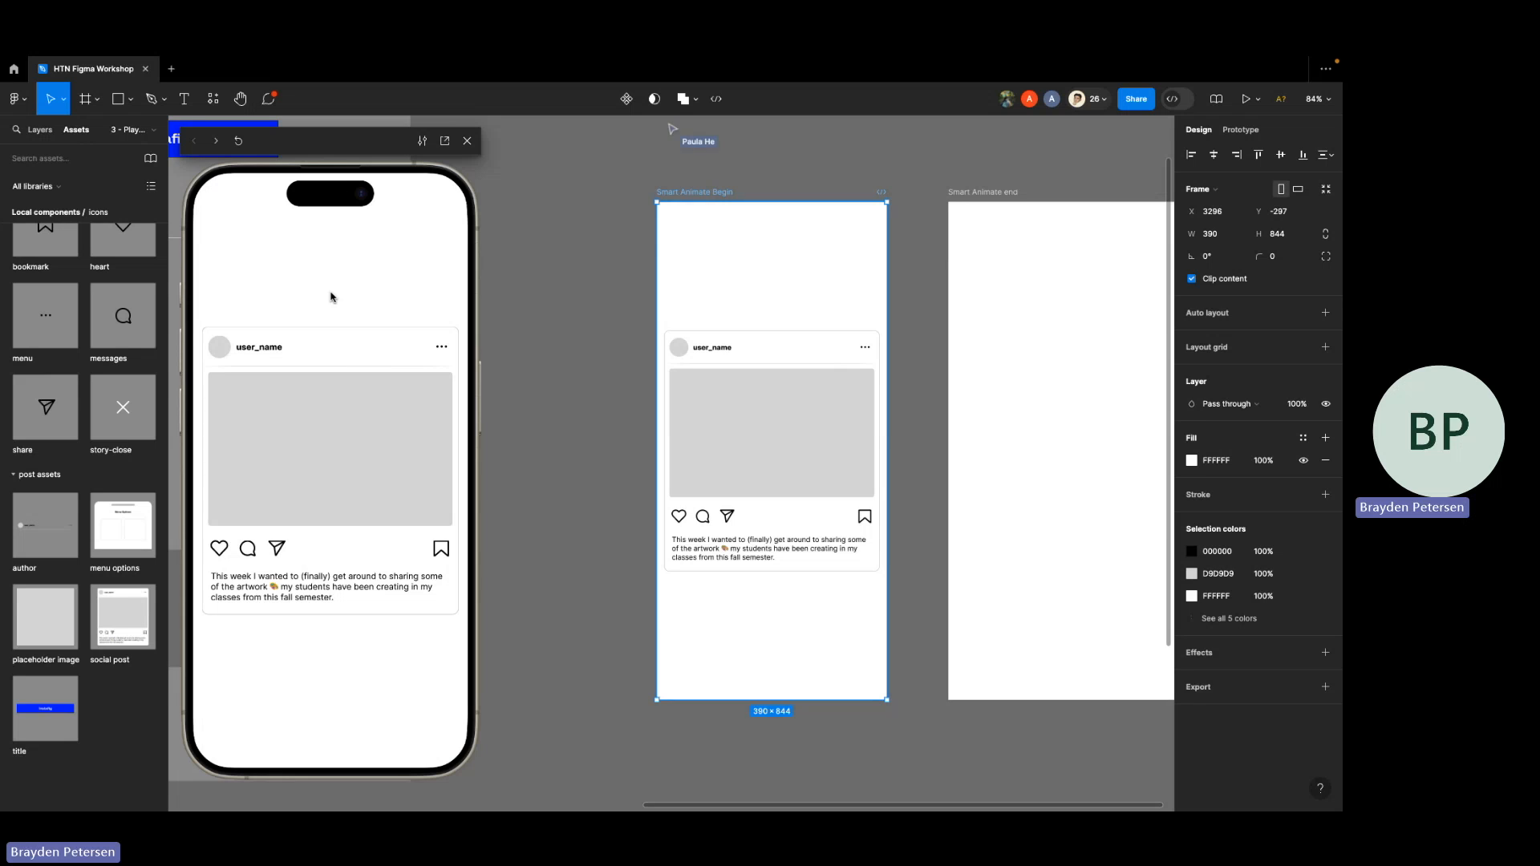
pyautogui.click(355, 351)
pyautogui.click(355, 351)
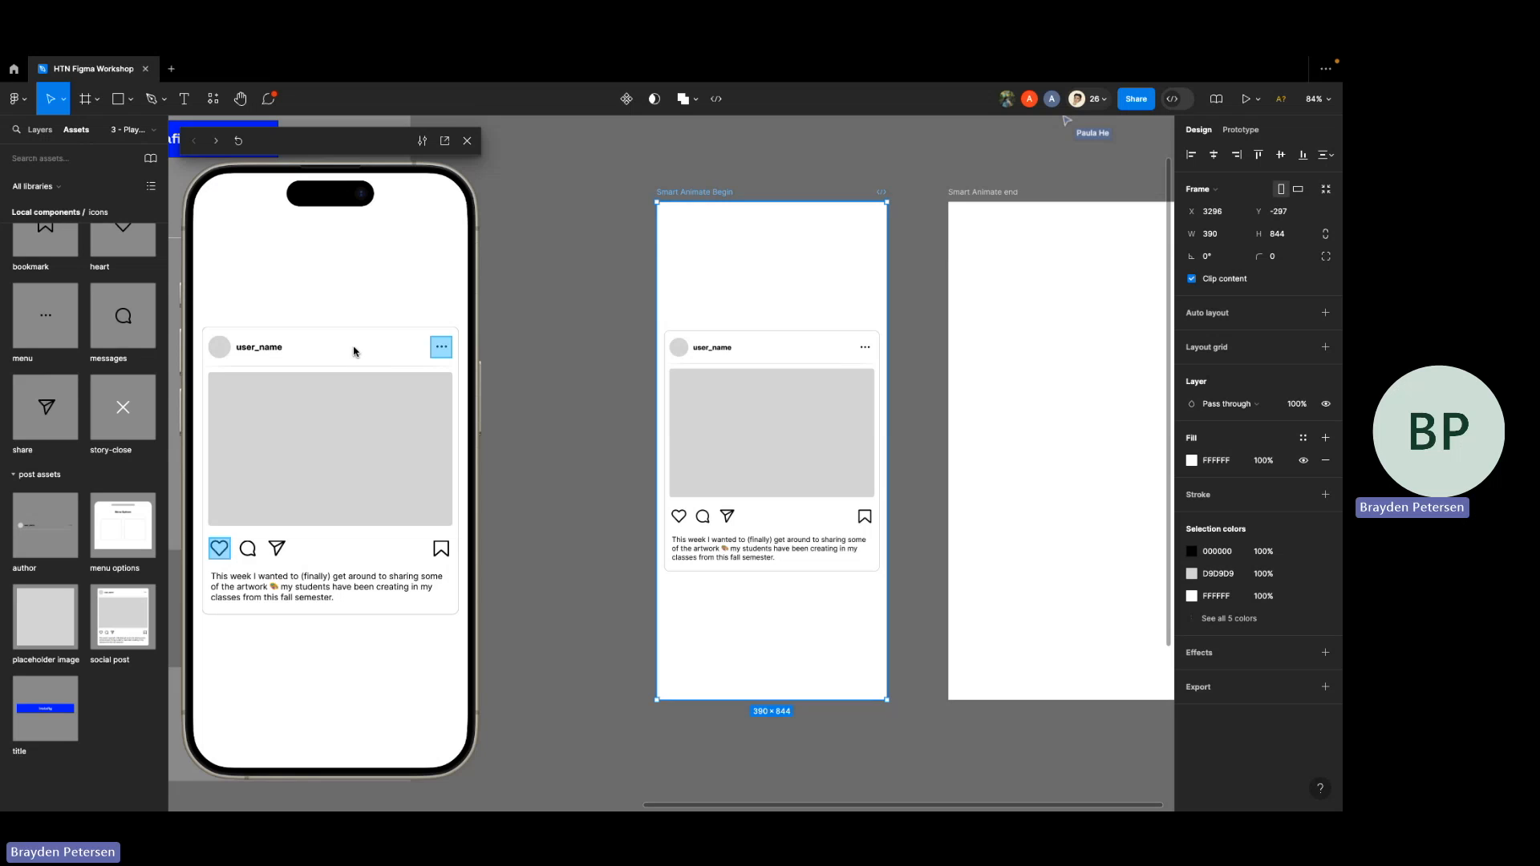
pyautogui.click(442, 351)
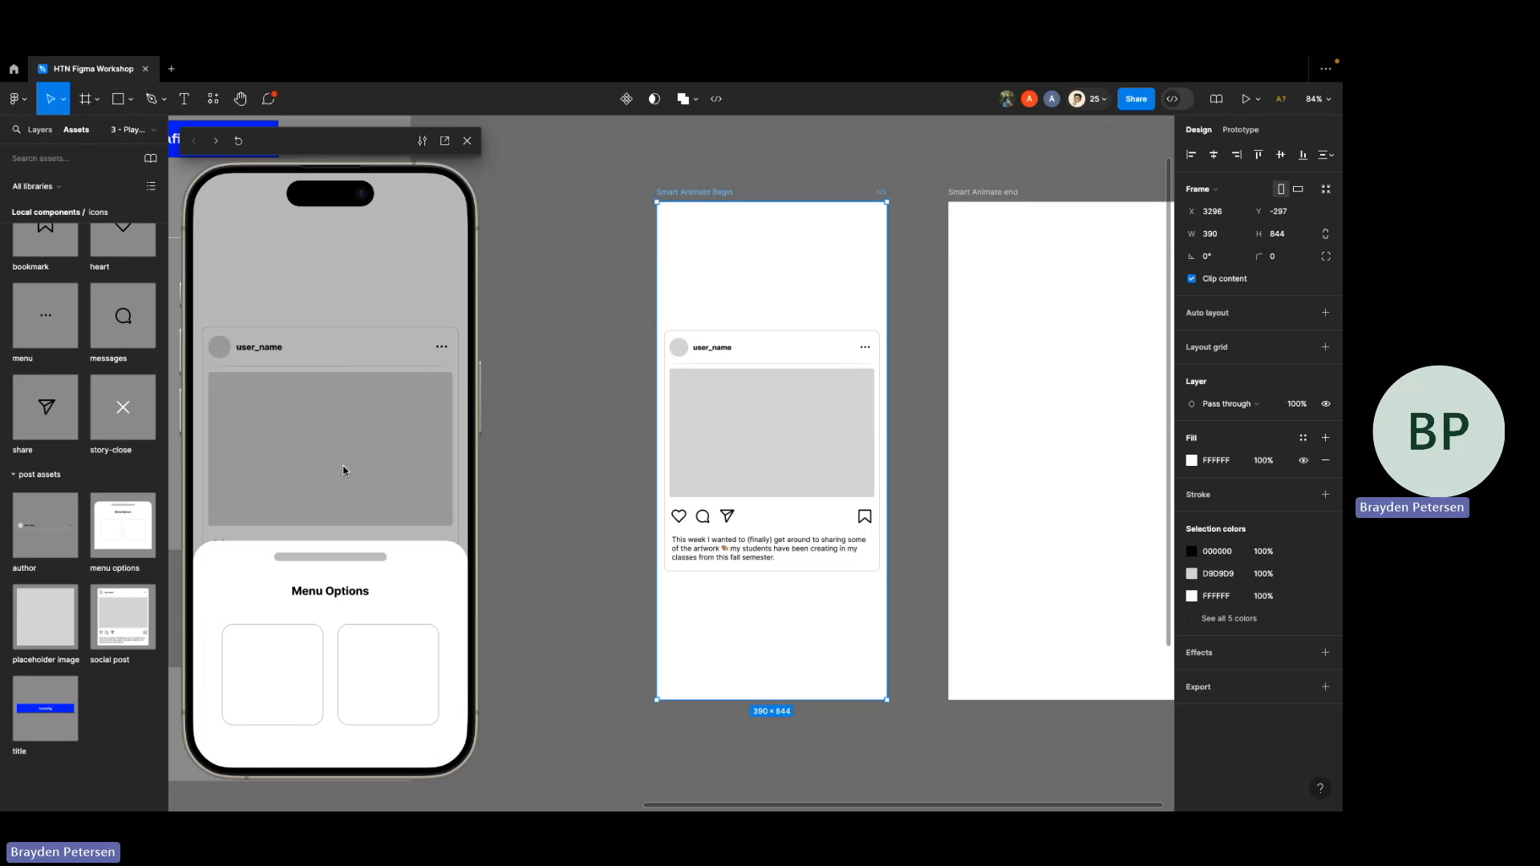
pyautogui.click(366, 434)
# - Test the post's heart icon by toggling the like repeatedly in the prototype preview, then close the preview
pyautogui.hscroll(-10, 777, 344)
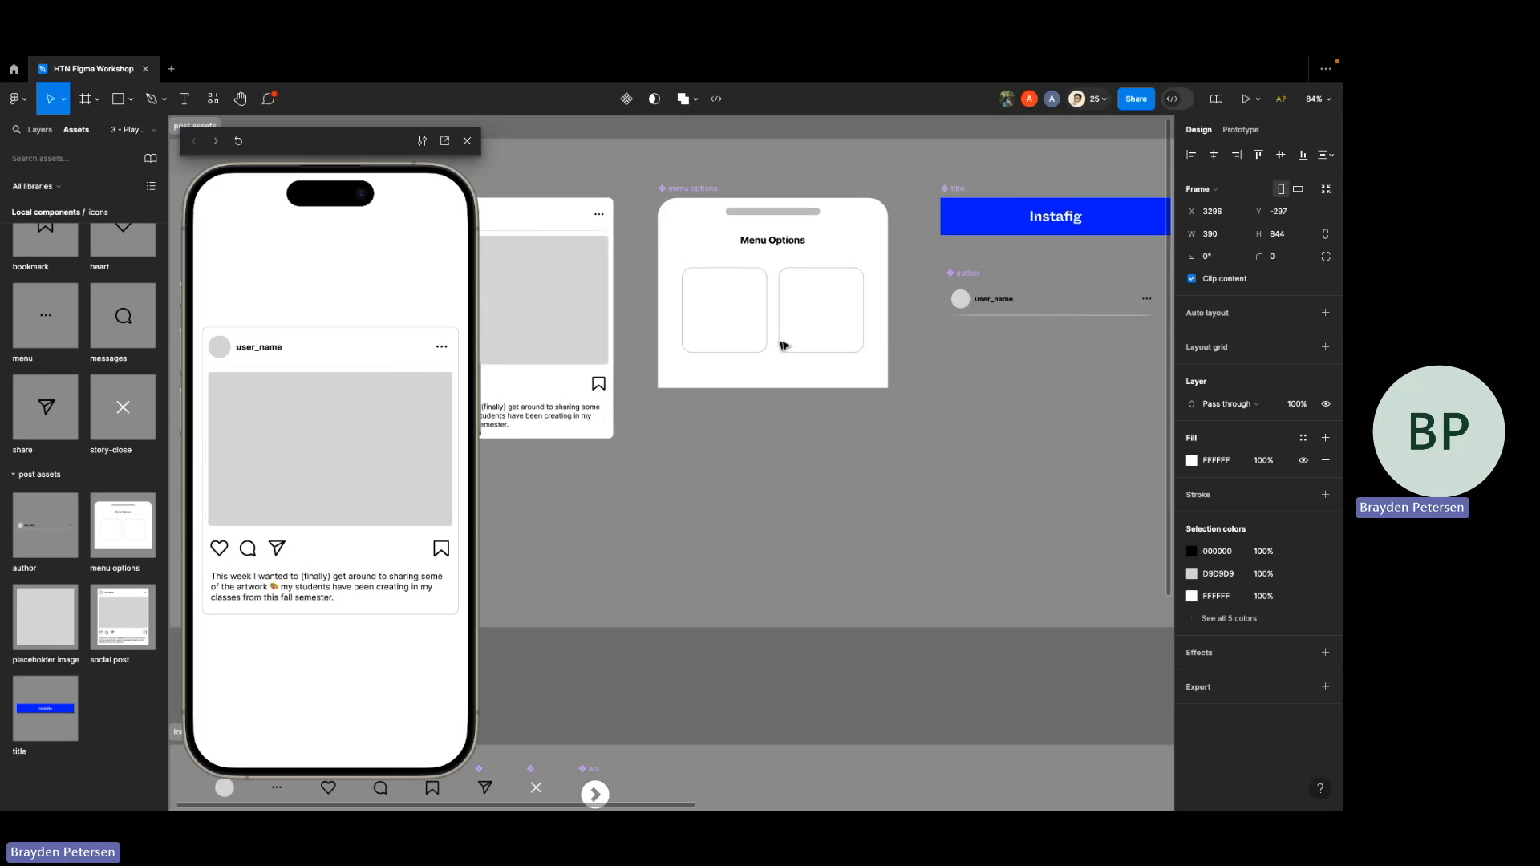
pyautogui.hscroll(-2, 896, 345)
pyautogui.hscroll(15, 896, 346)
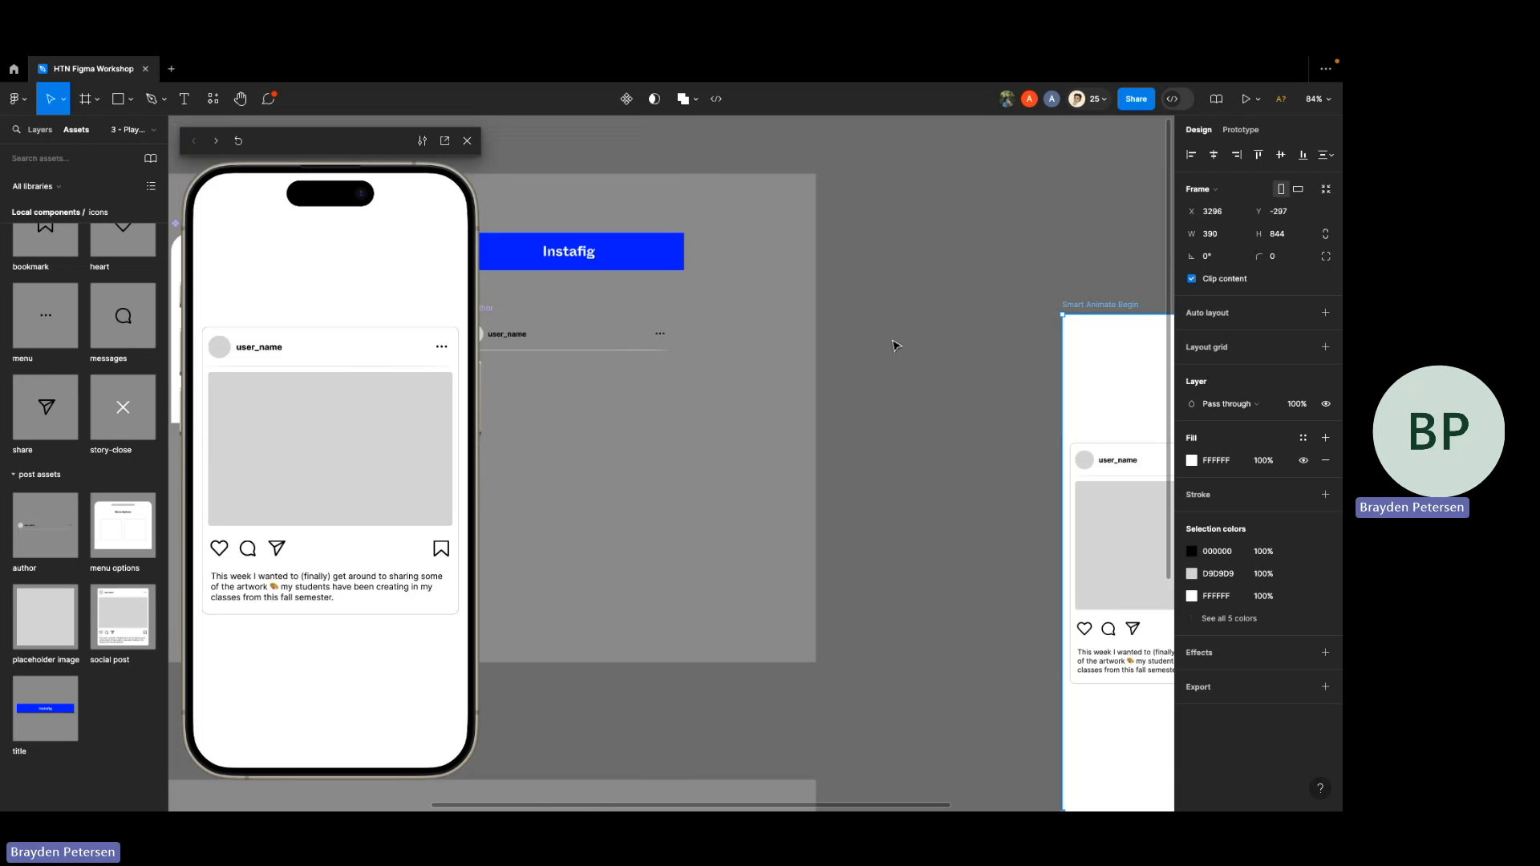
pyautogui.click(223, 570)
pyautogui.click(261, 610)
pyautogui.click(220, 549)
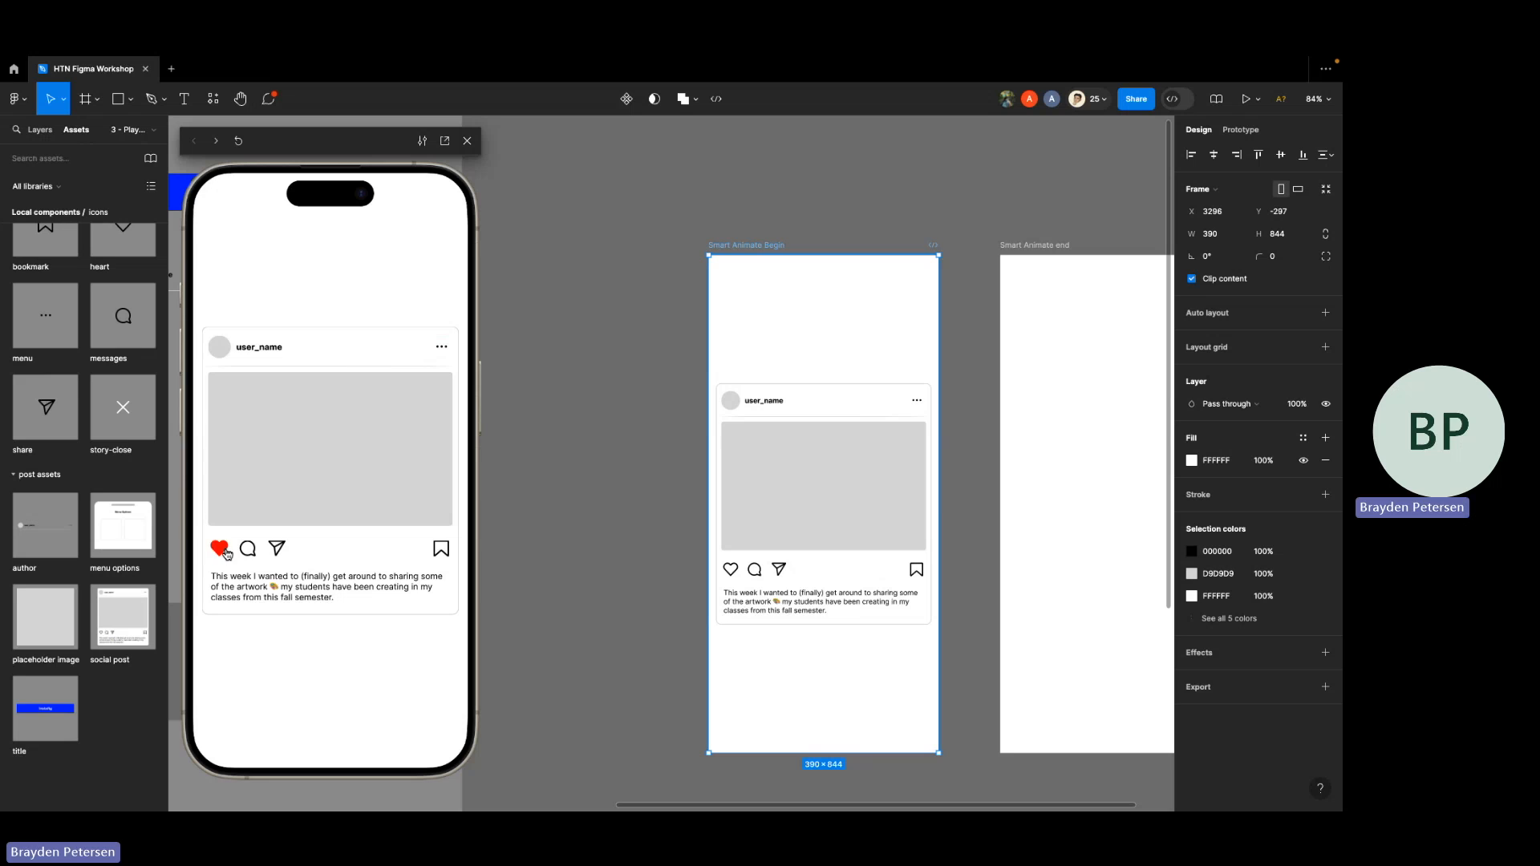
pyautogui.click(221, 549)
pyautogui.click(222, 552)
pyautogui.click(222, 552)
pyautogui.click(223, 552)
pyautogui.click(467, 141)
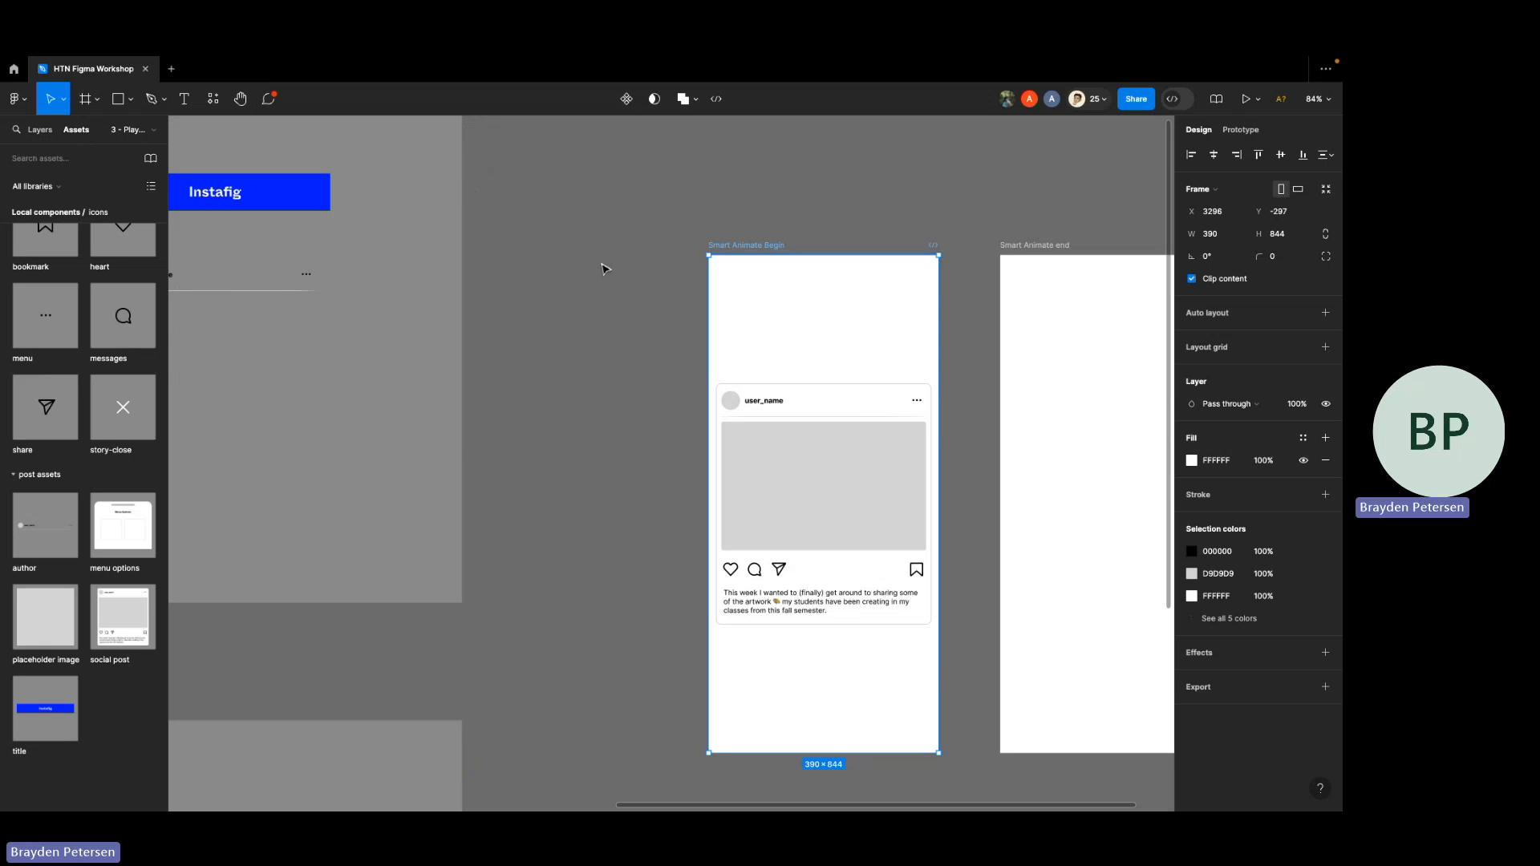
# - Show the prototype connections and inspect the tap interaction linking the post to the menu options overlay
pyautogui.scroll(-2, 606, 269)
pyautogui.hscroll(-10, 682, 277)
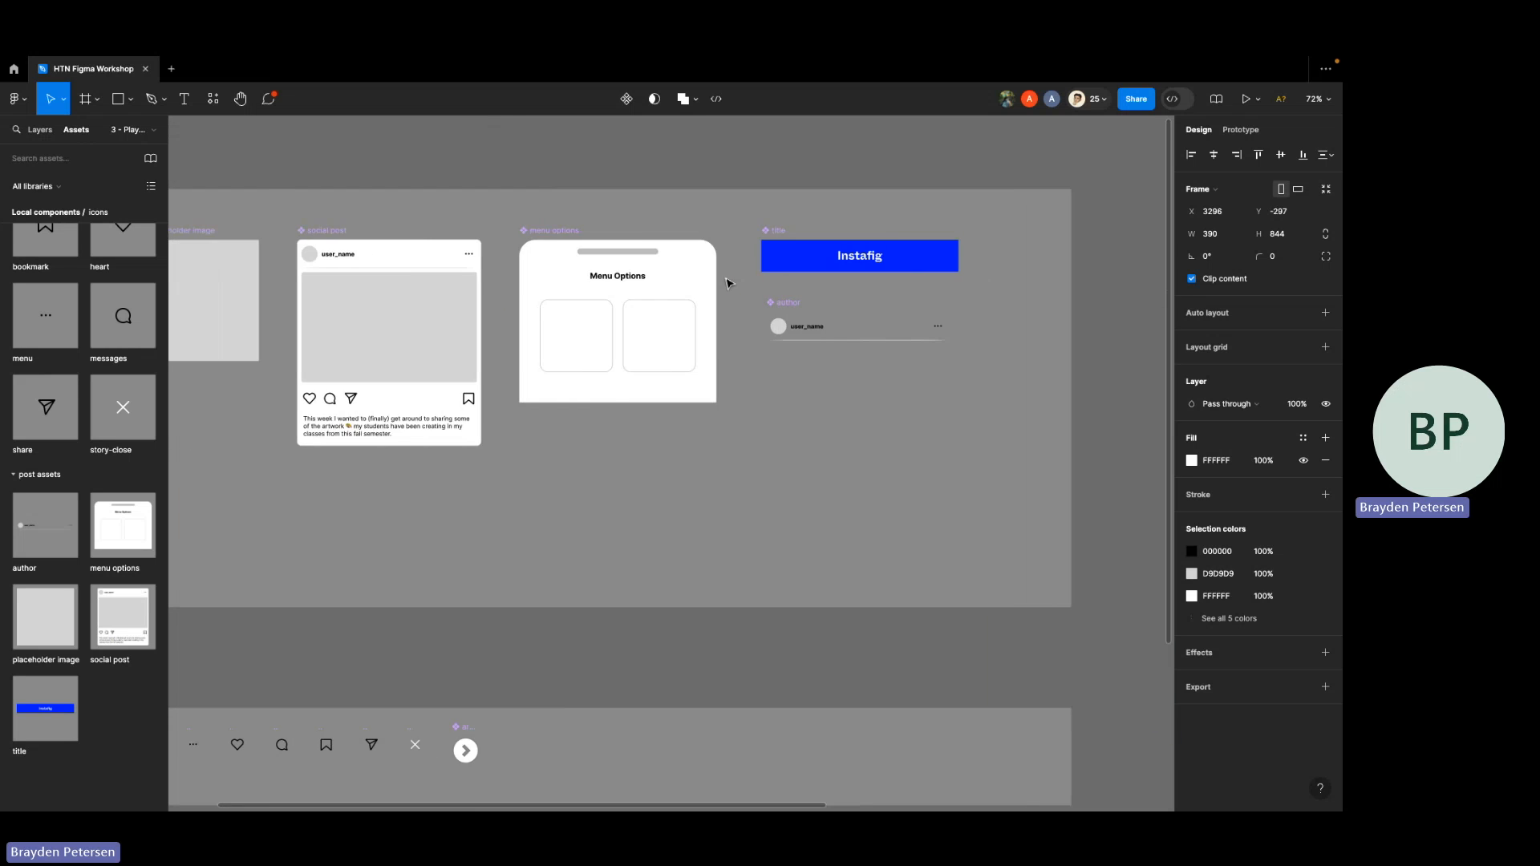
pyautogui.hscroll(-5, 728, 283)
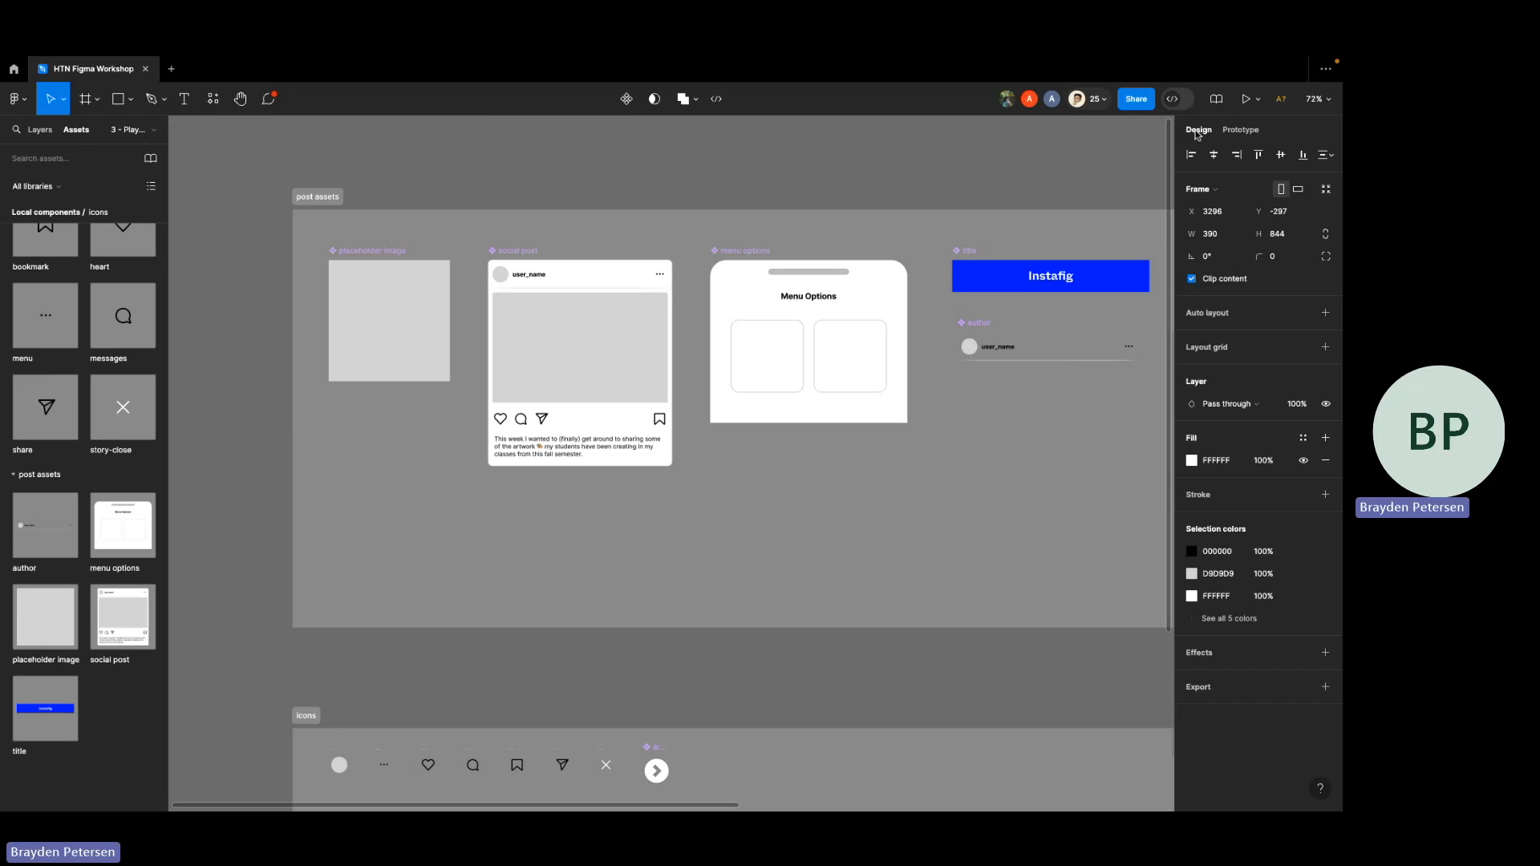
pyautogui.click(1239, 130)
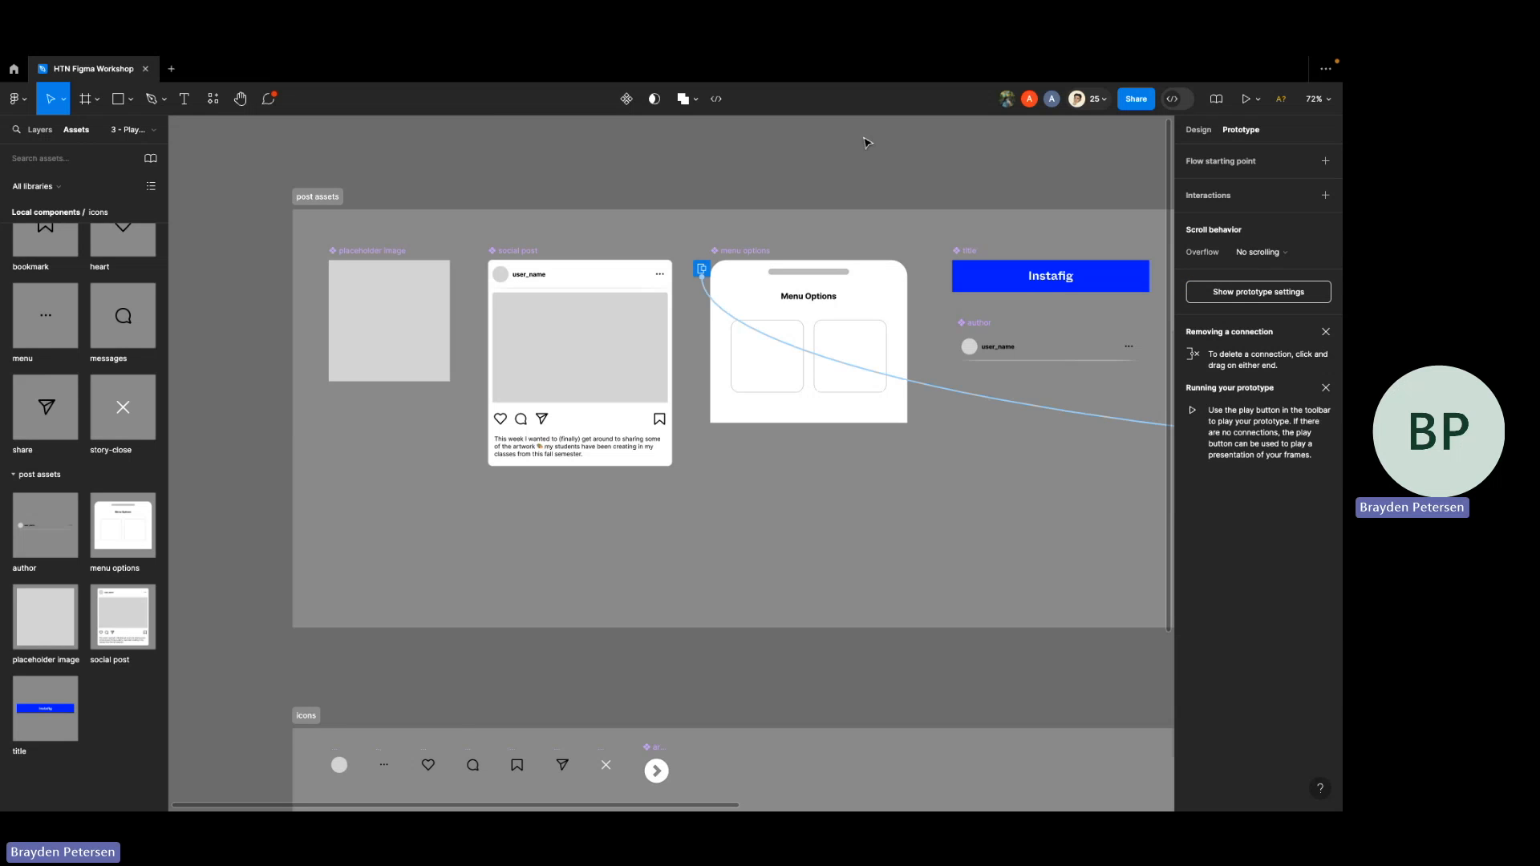
pyautogui.scroll(-5, 855, 147)
pyautogui.hscroll(2, 855, 147)
pyautogui.hscroll(1, 855, 146)
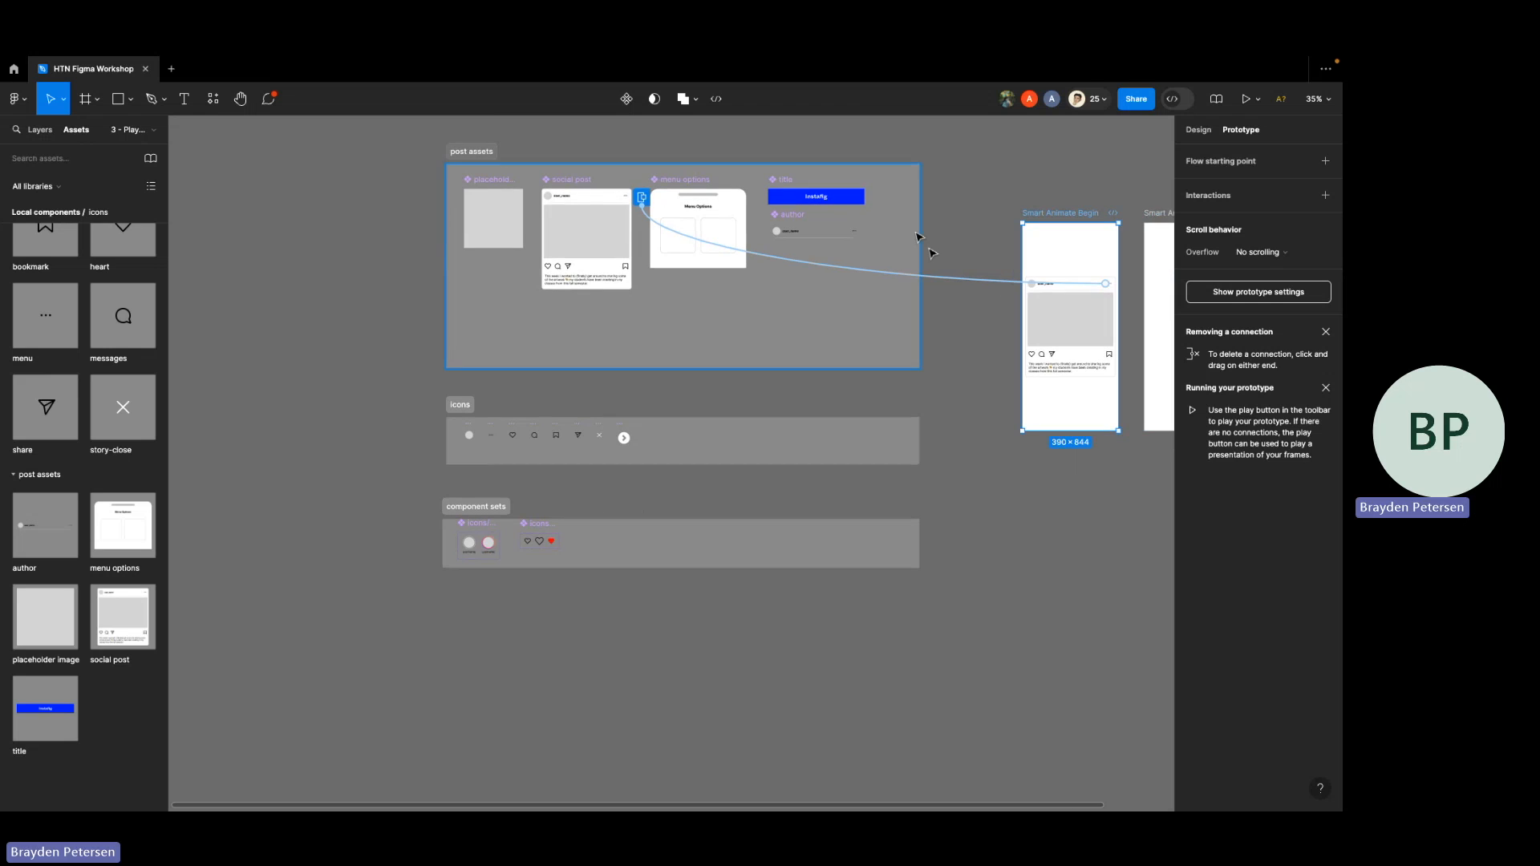
pyautogui.click(875, 278)
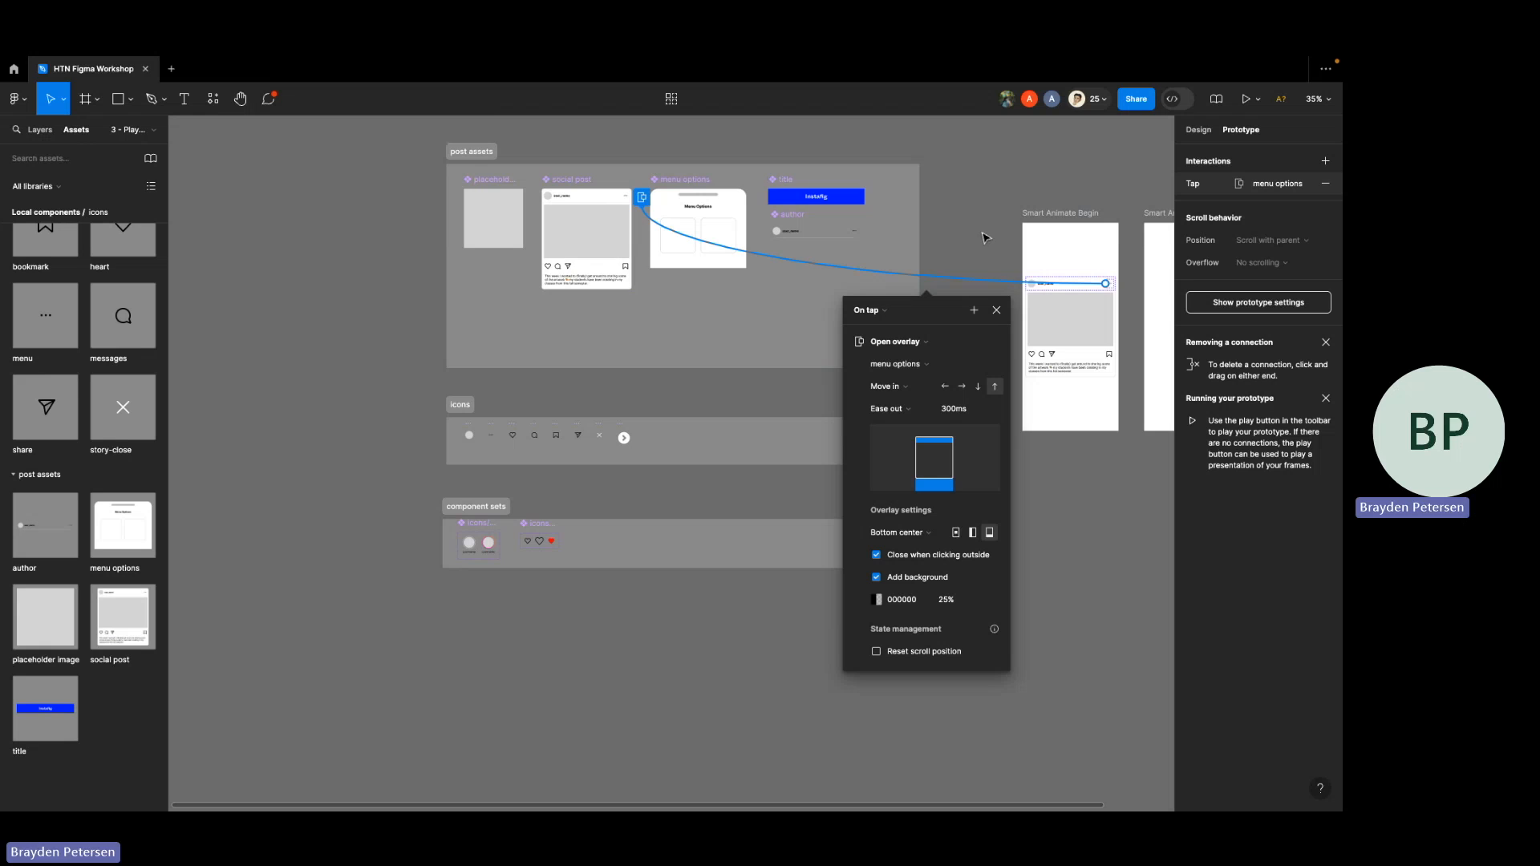
pyautogui.scroll(5, 733, 216)
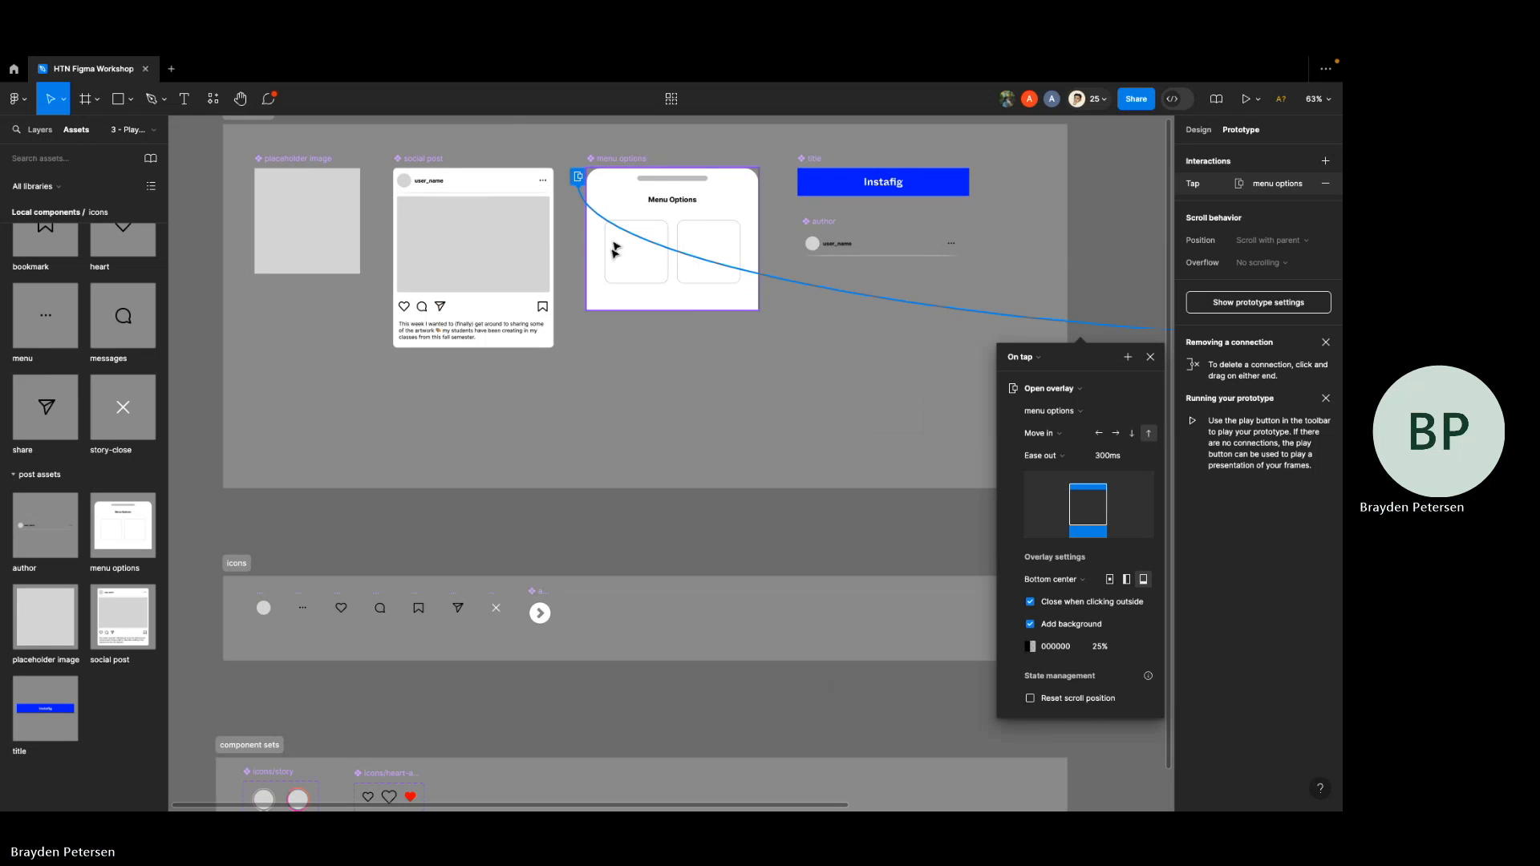
# - Inspect the tap interaction on the main social post component's three-dot menu that opens the menu options overlay
pyautogui.scroll(3, 647, 327)
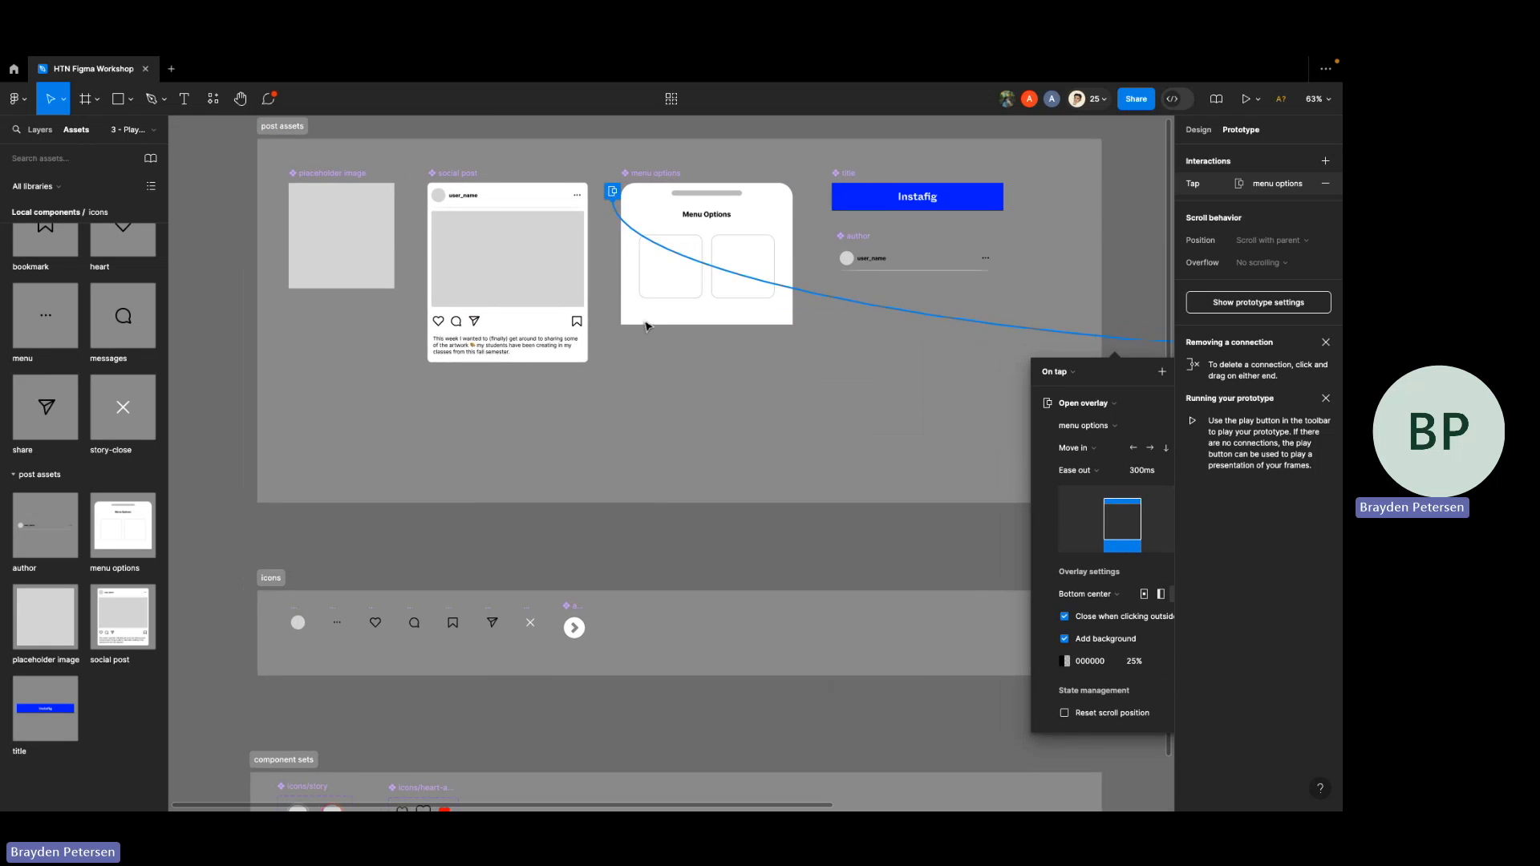
pyautogui.hscroll(4, 660, 198)
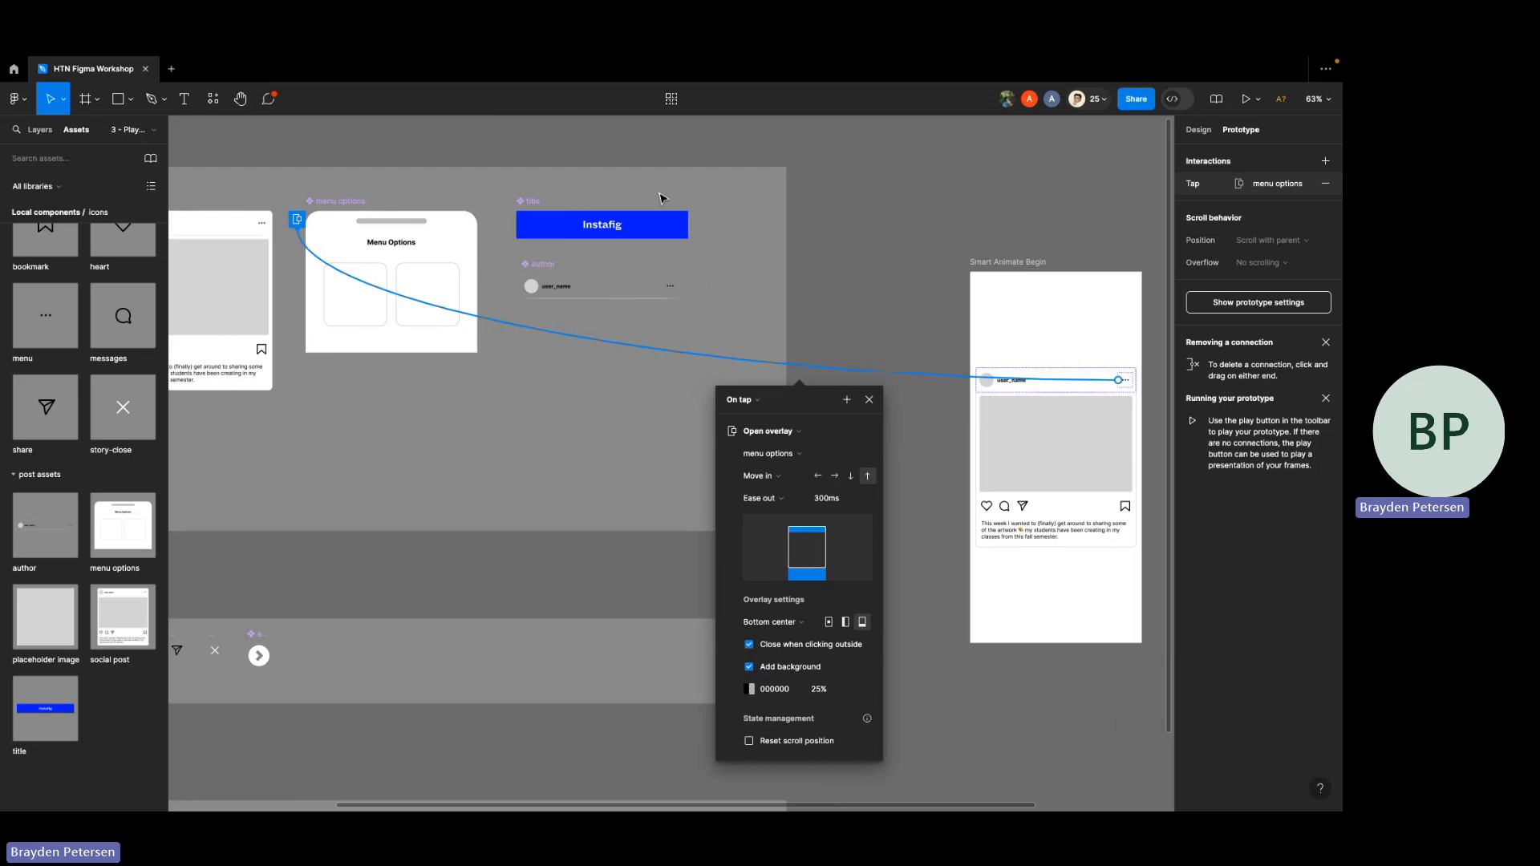
pyautogui.hscroll(-2, 660, 198)
pyautogui.hscroll(-4, 659, 199)
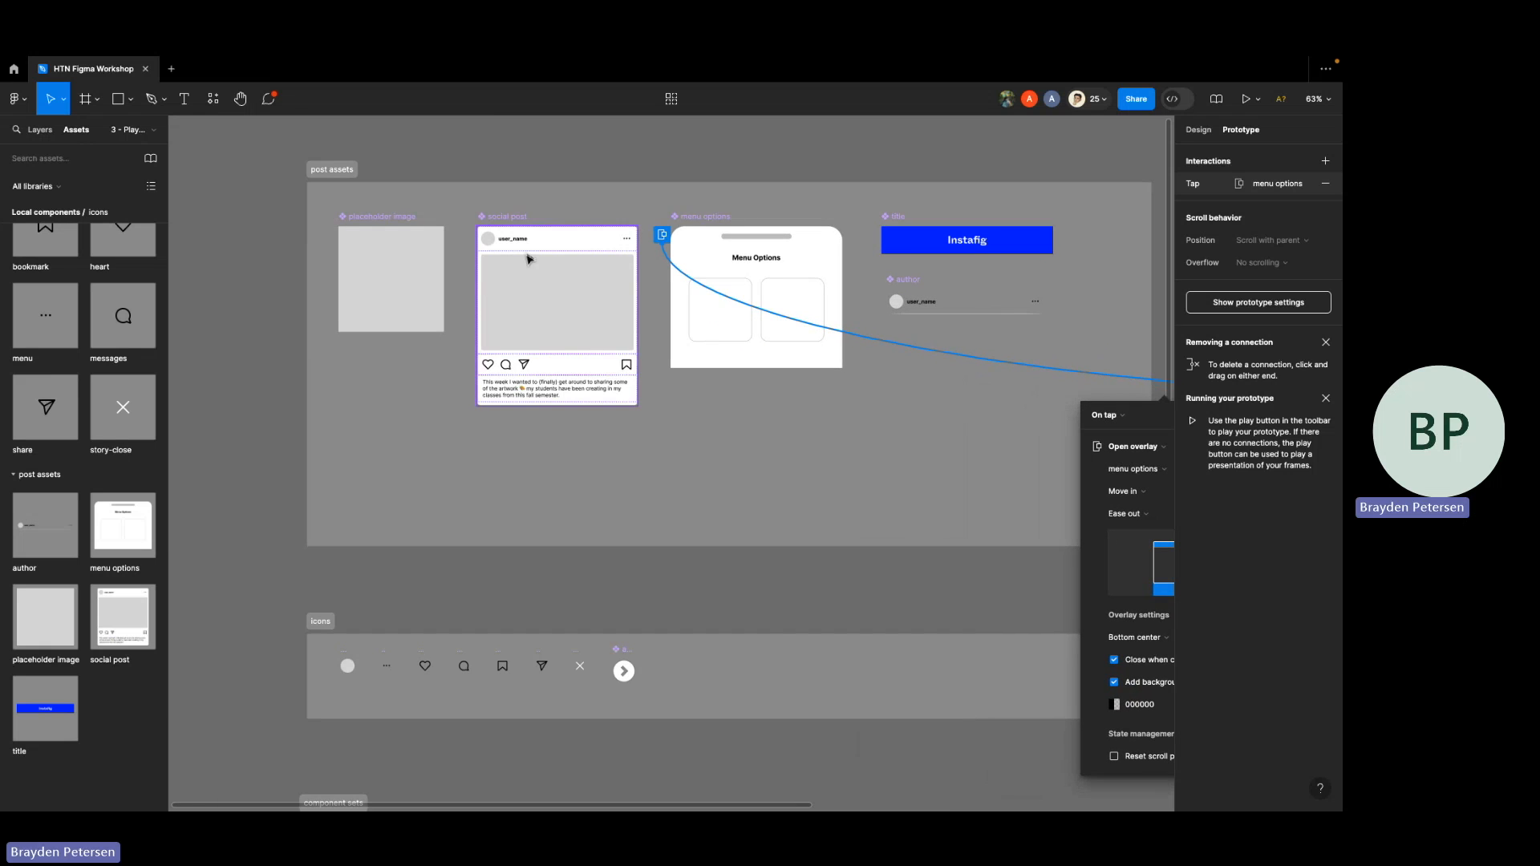
pyautogui.scroll(2, 528, 267)
pyautogui.scroll(3, 528, 267)
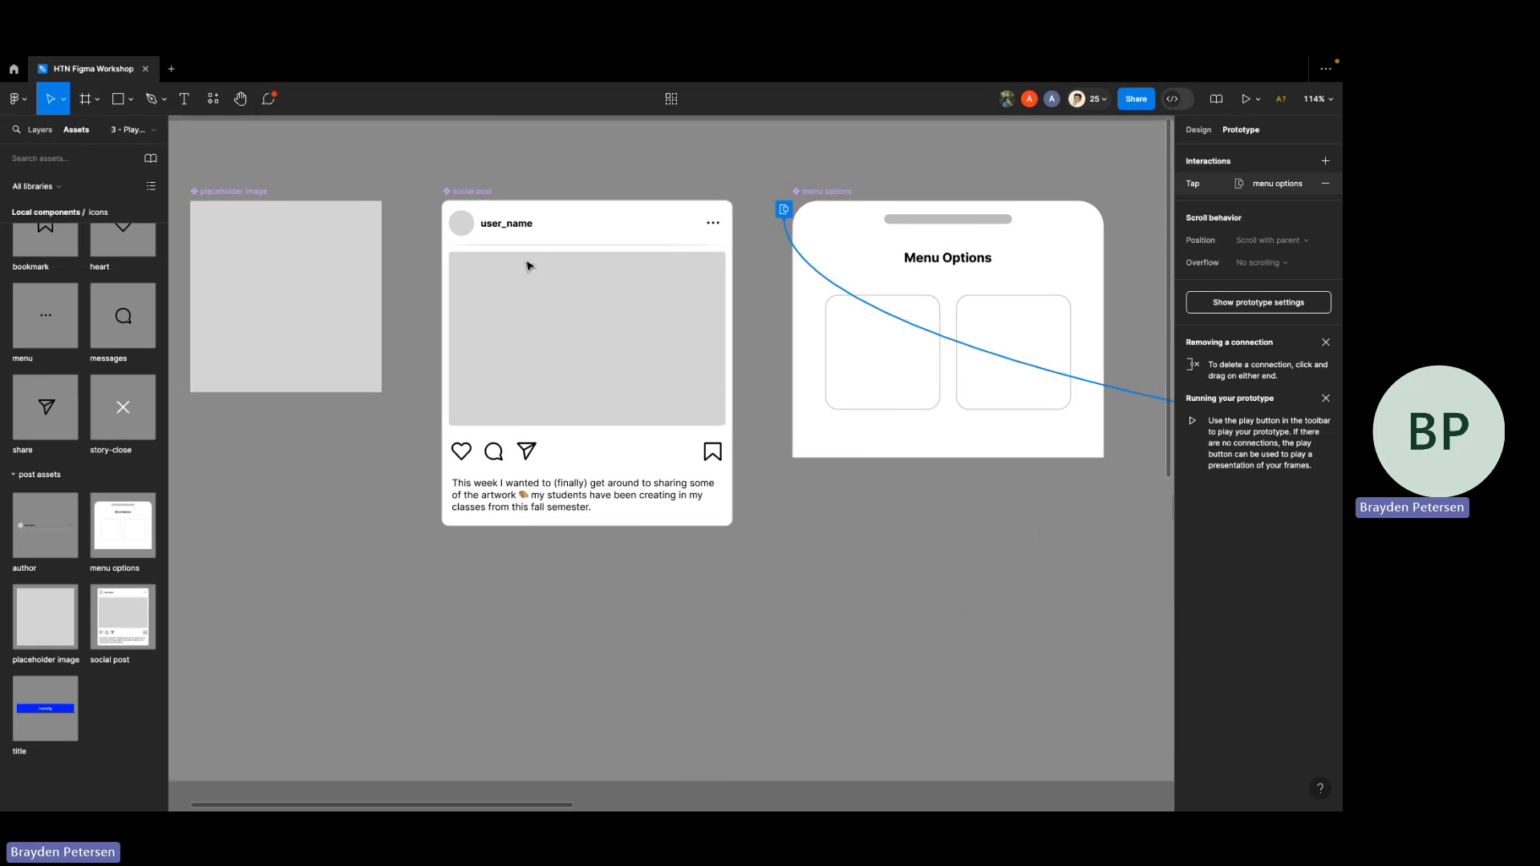
pyautogui.hscroll(-2, 528, 266)
pyautogui.click(629, 246)
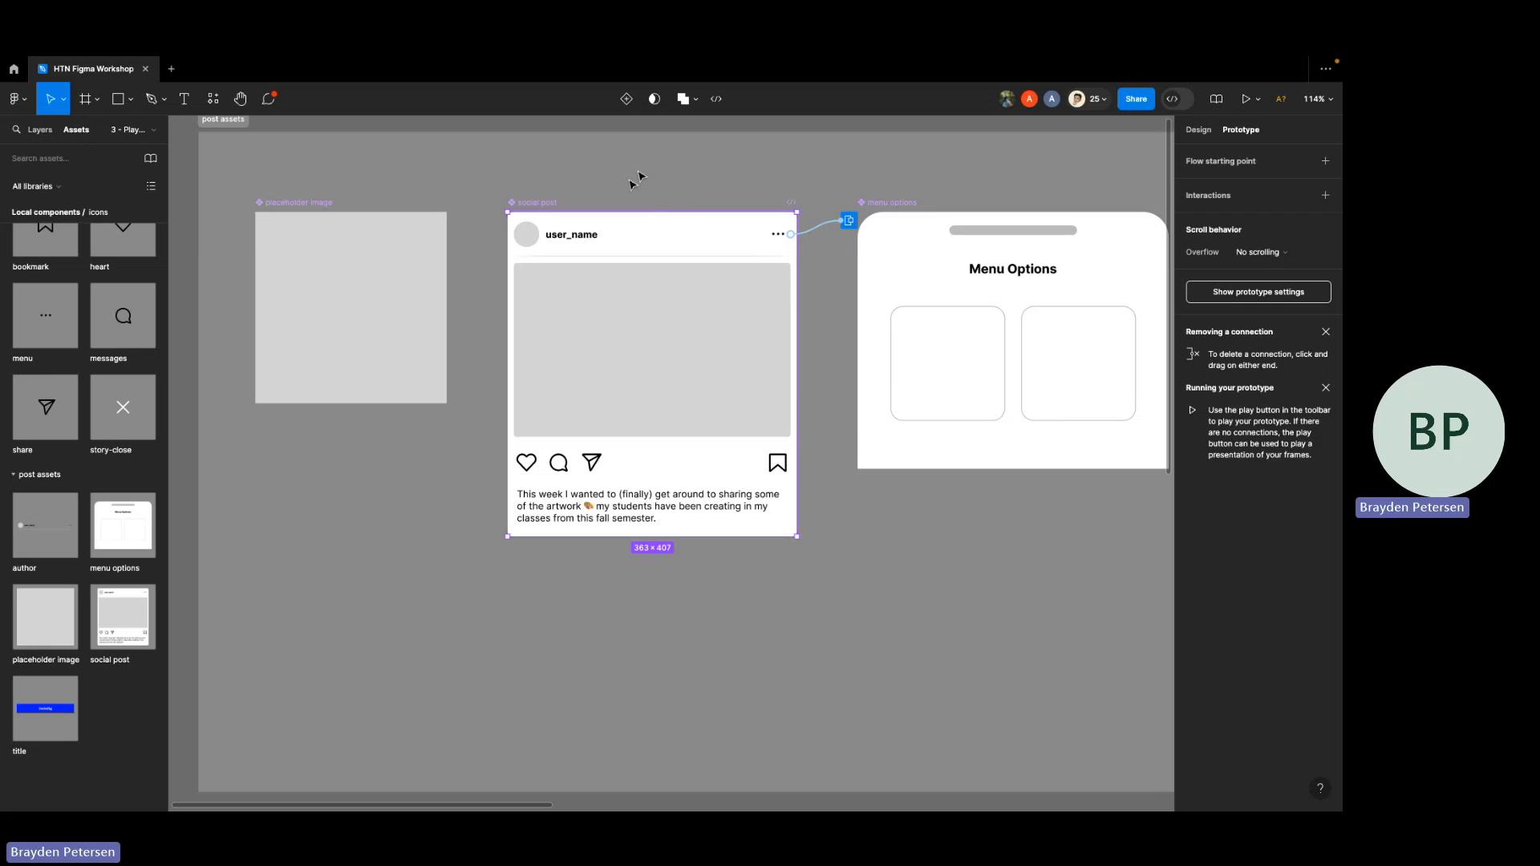
pyautogui.click(810, 234)
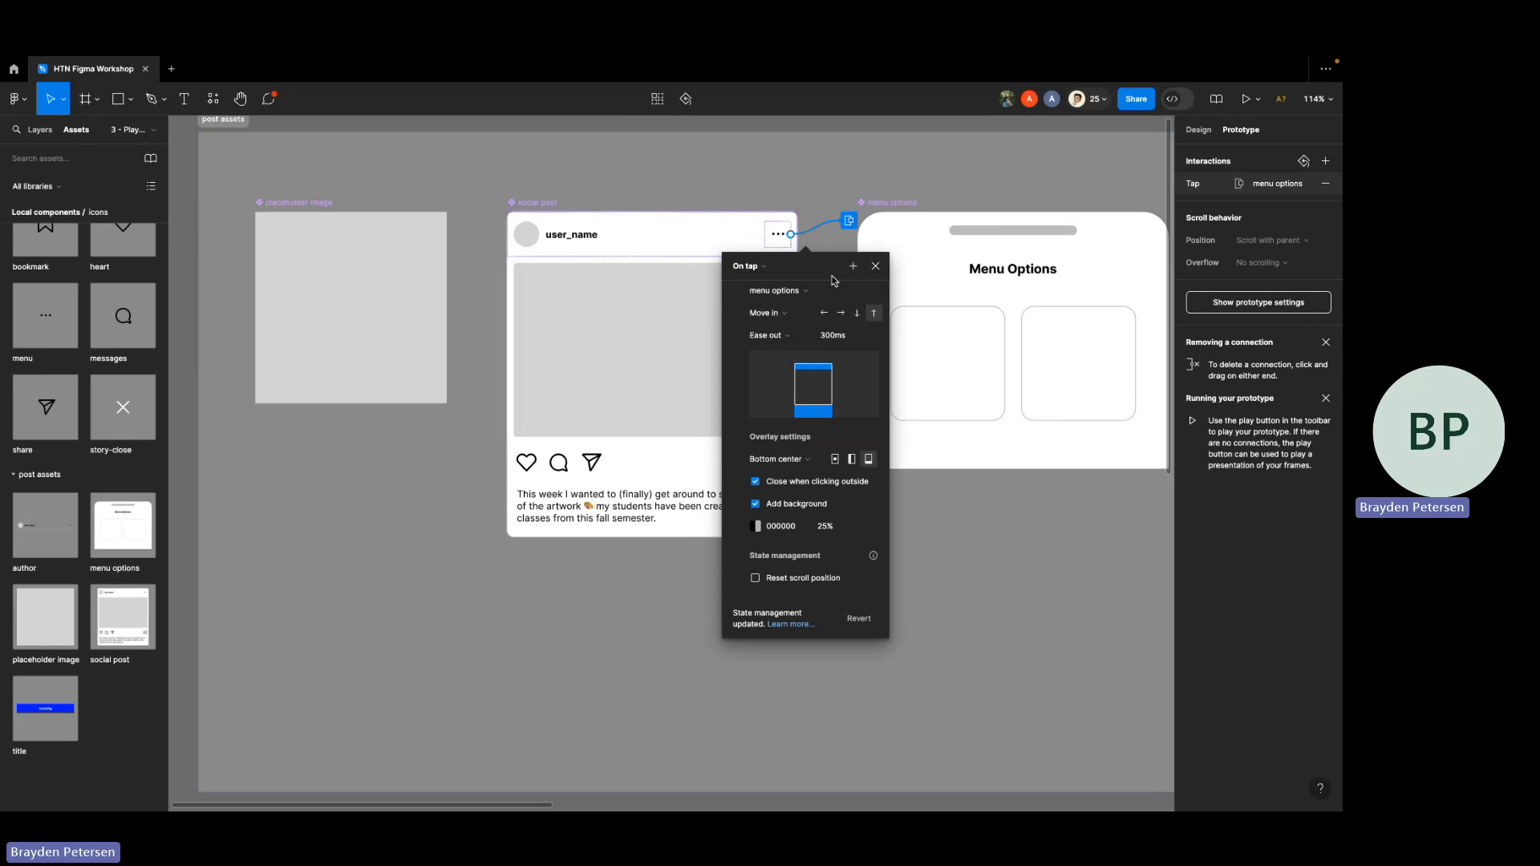
# - Select the heart icon nested in the main social post component and examine its tap variant interaction and smart animate settings
pyautogui.click(609, 501)
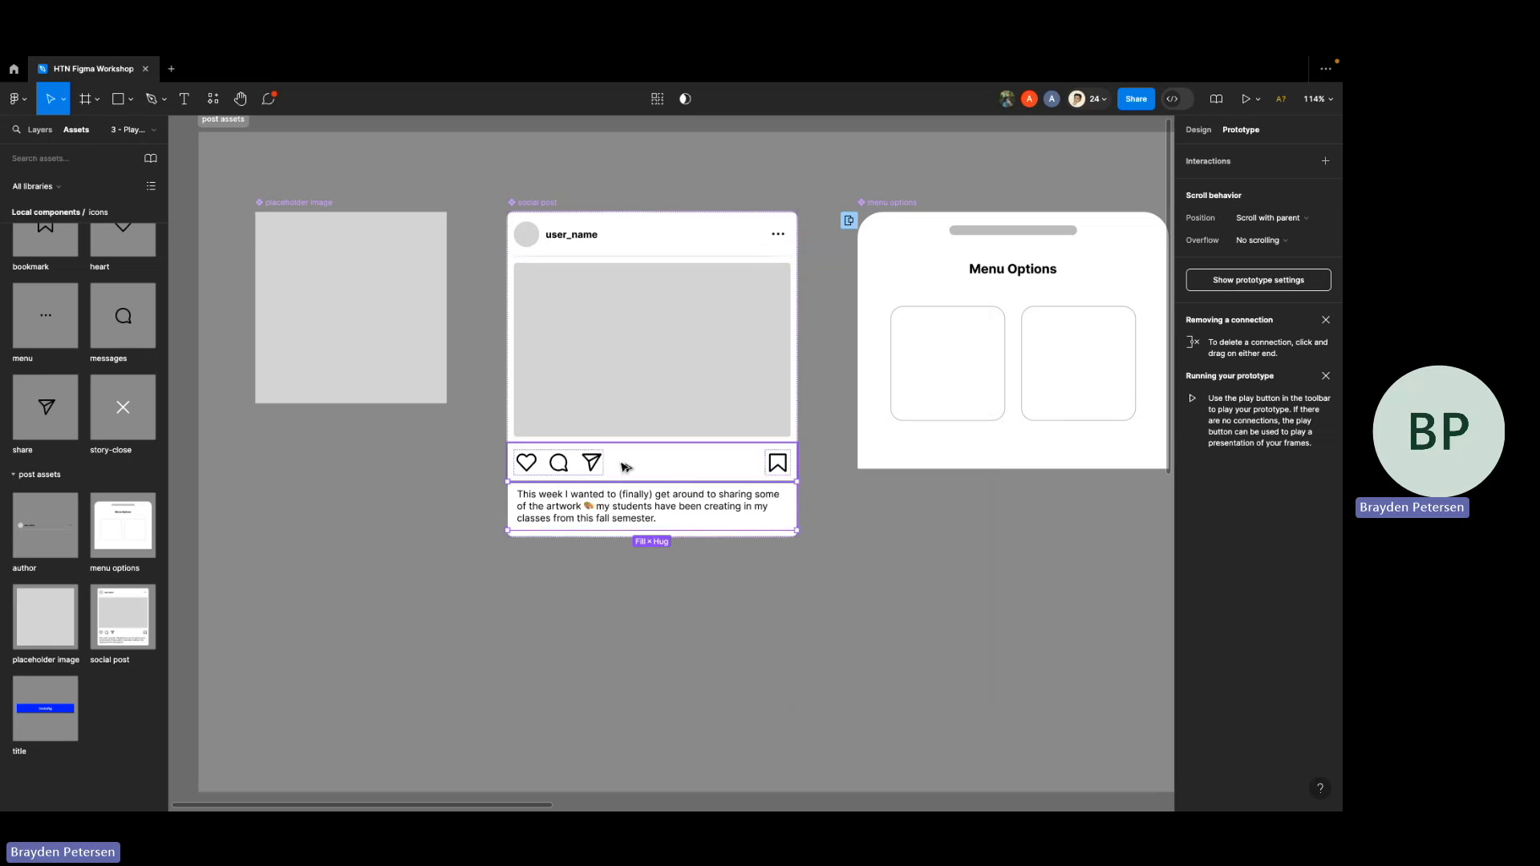
pyautogui.click(531, 466)
pyautogui.click(527, 465)
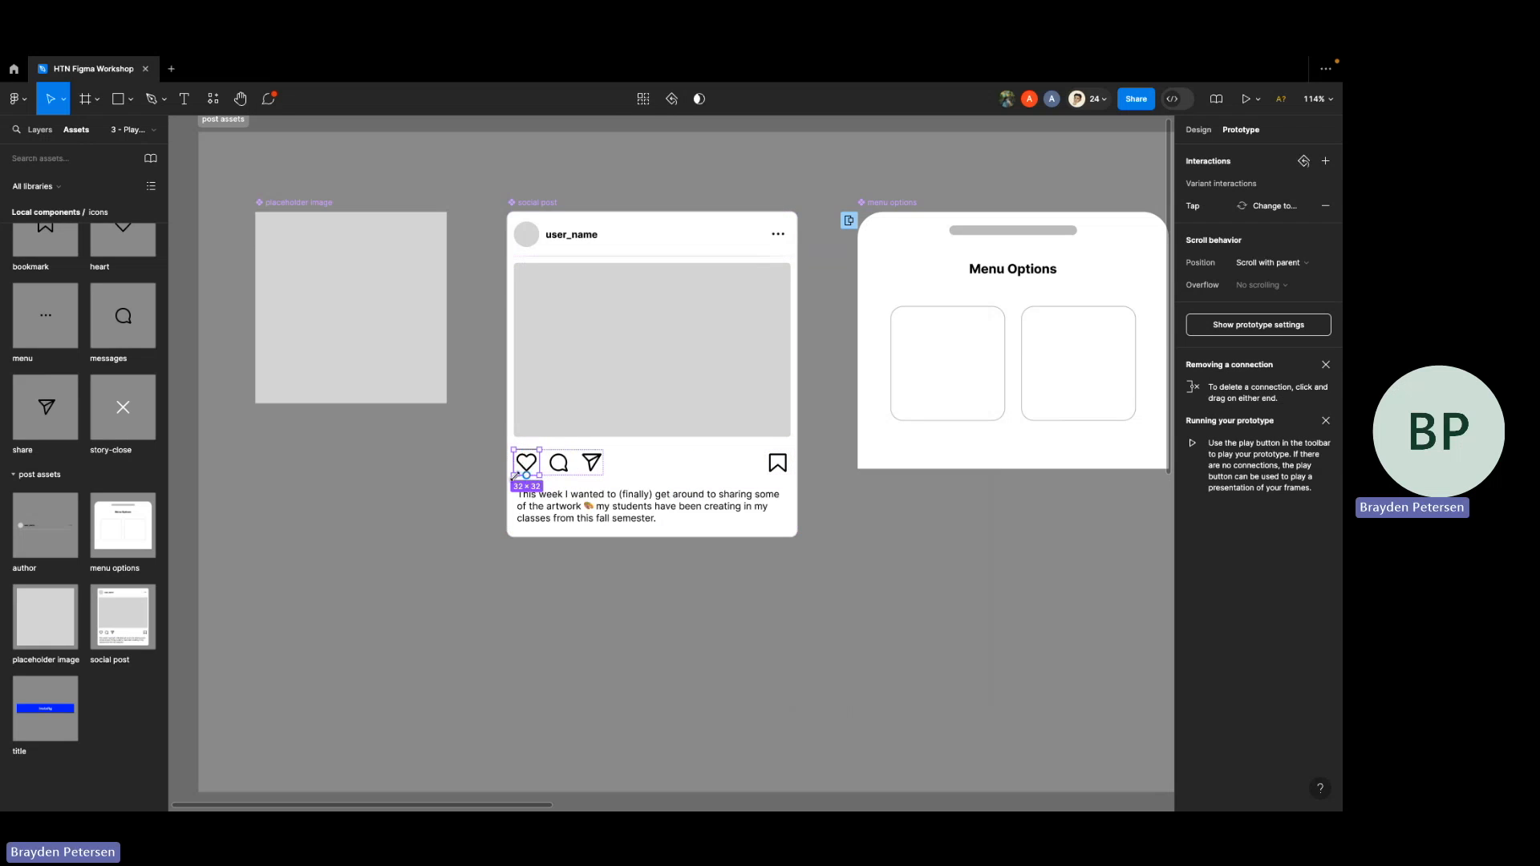
pyautogui.click(553, 509)
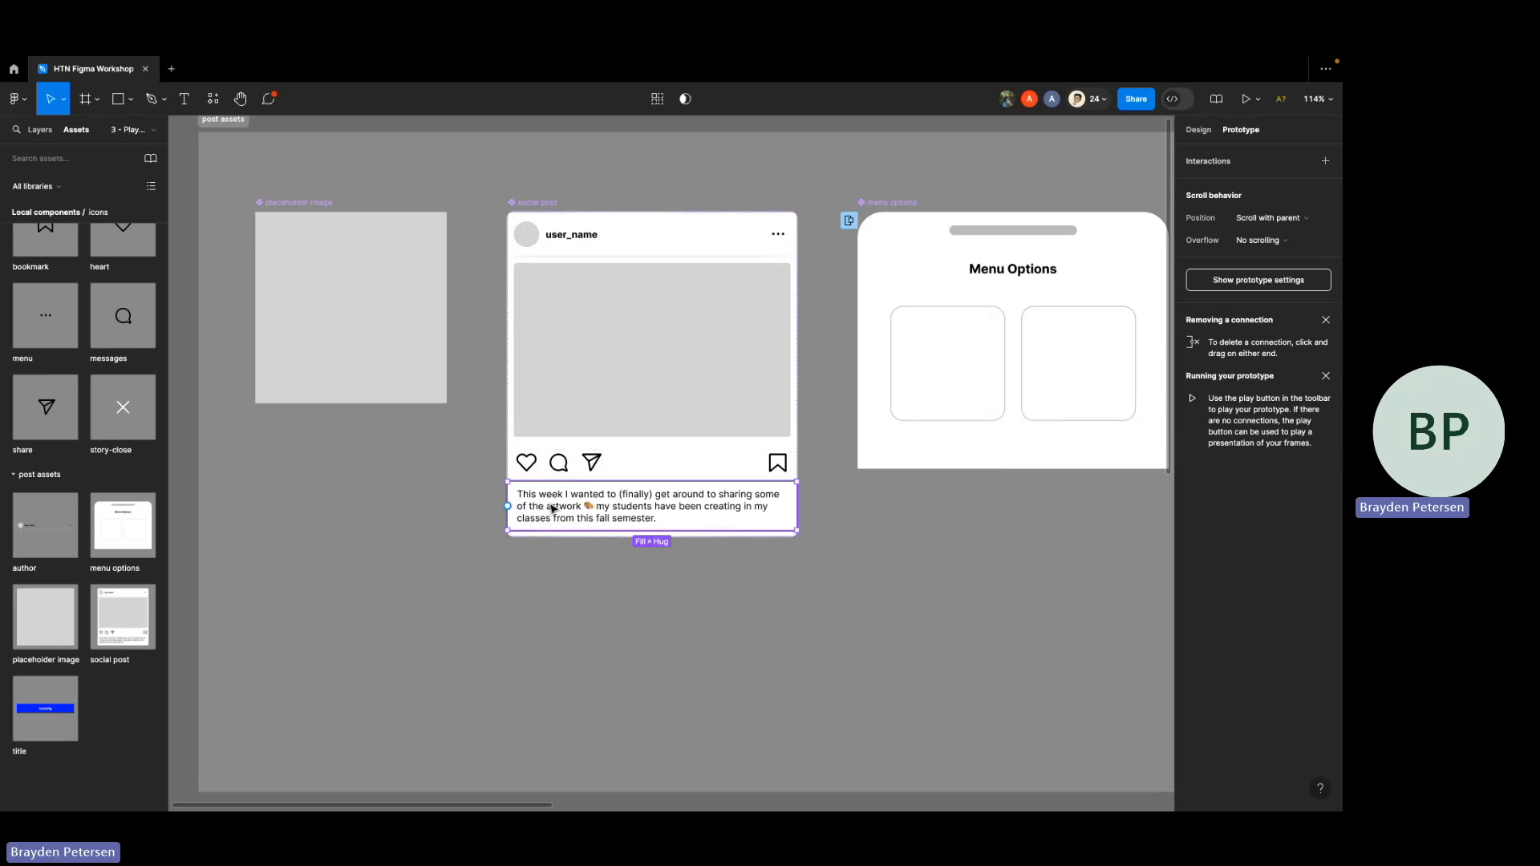
pyautogui.click(527, 464)
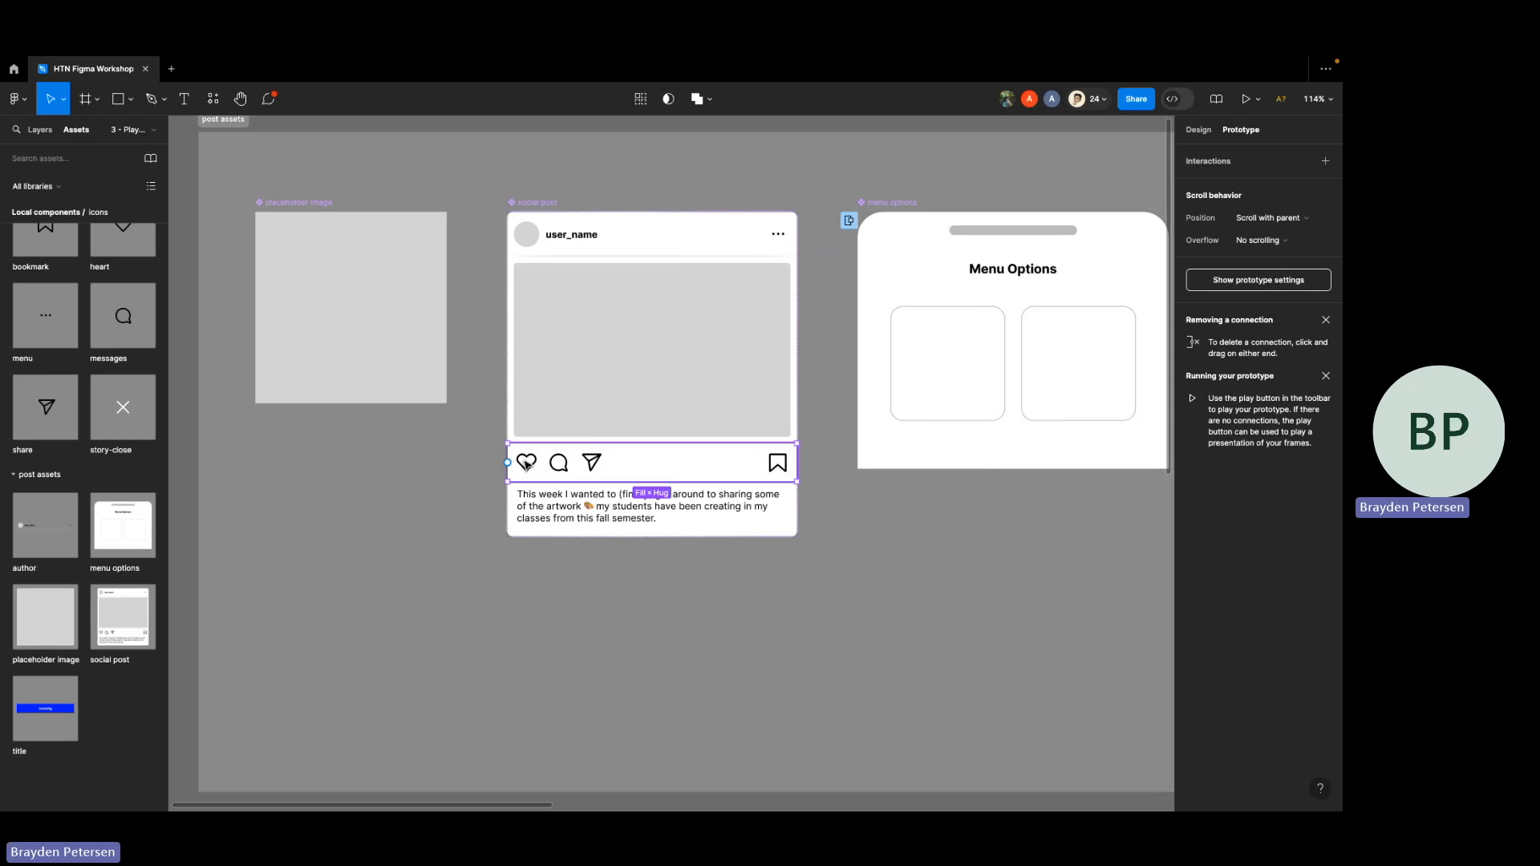
pyautogui.click(527, 464)
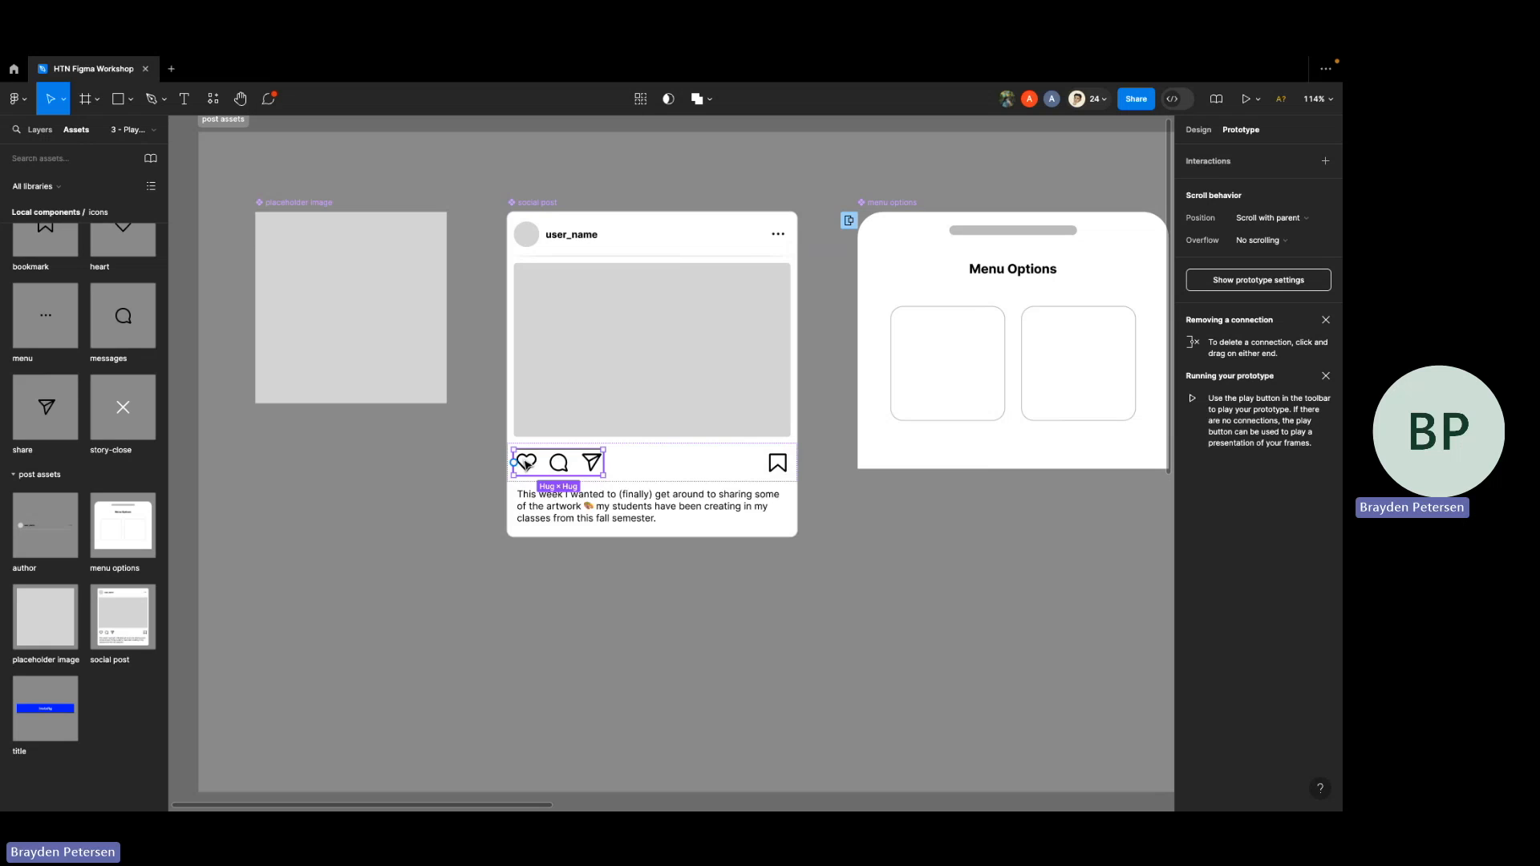
pyautogui.click(526, 464)
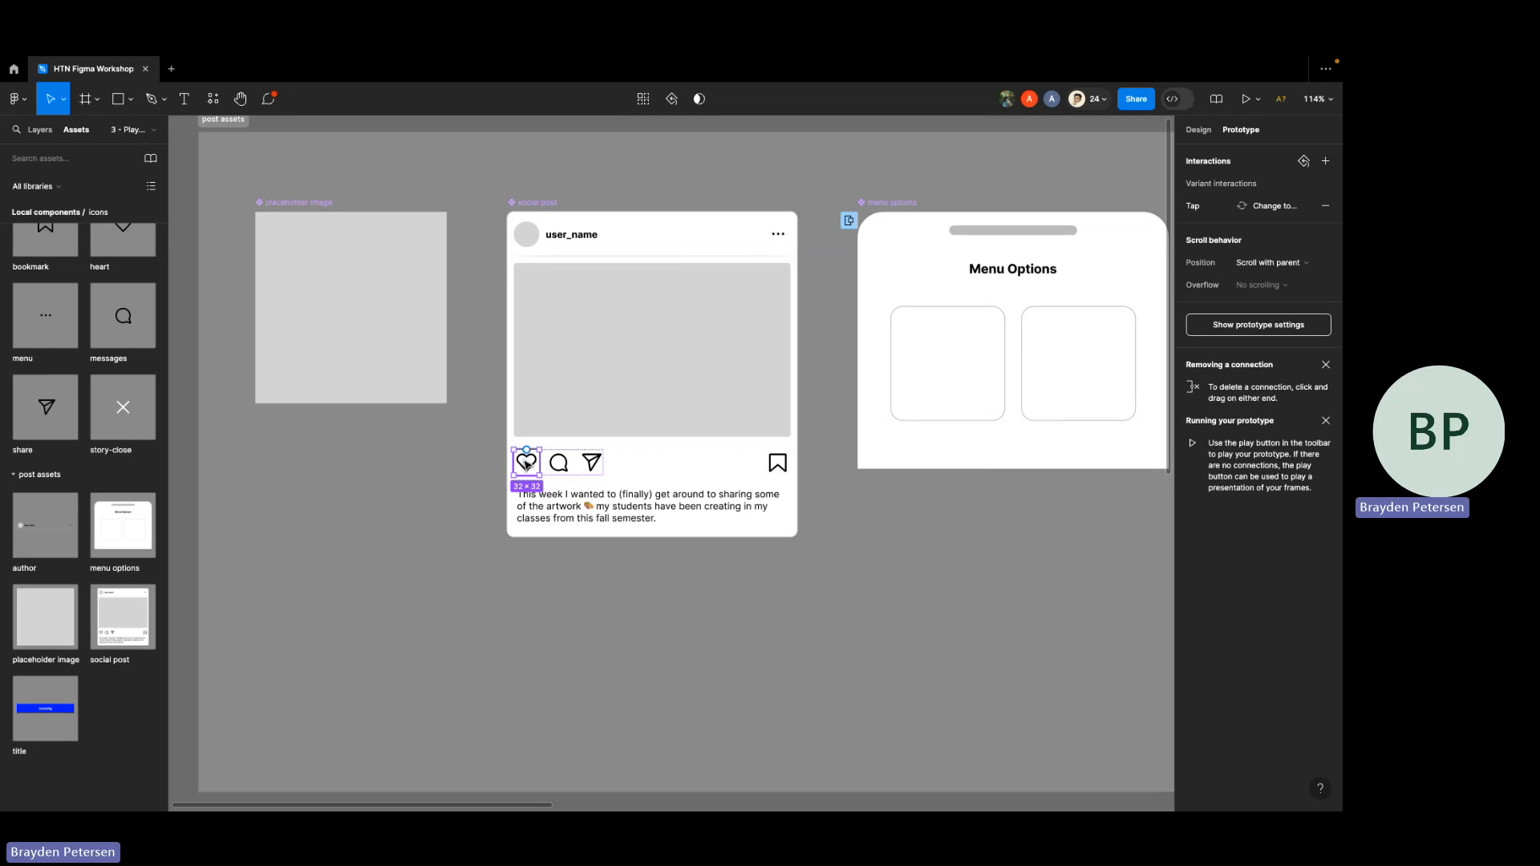
pyautogui.click(1201, 206)
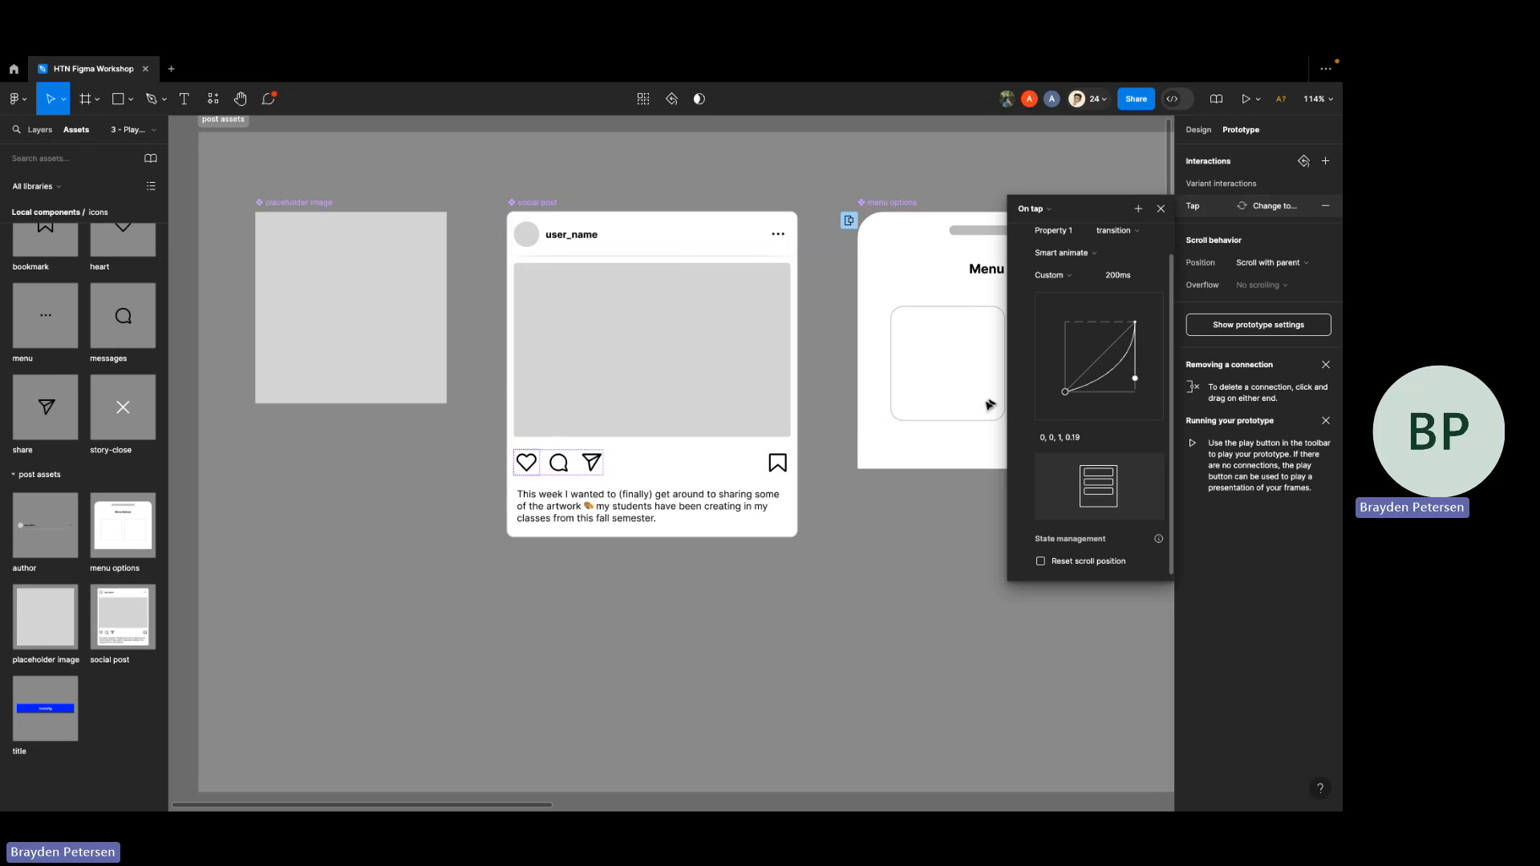
pyautogui.scroll(2, 1073, 278)
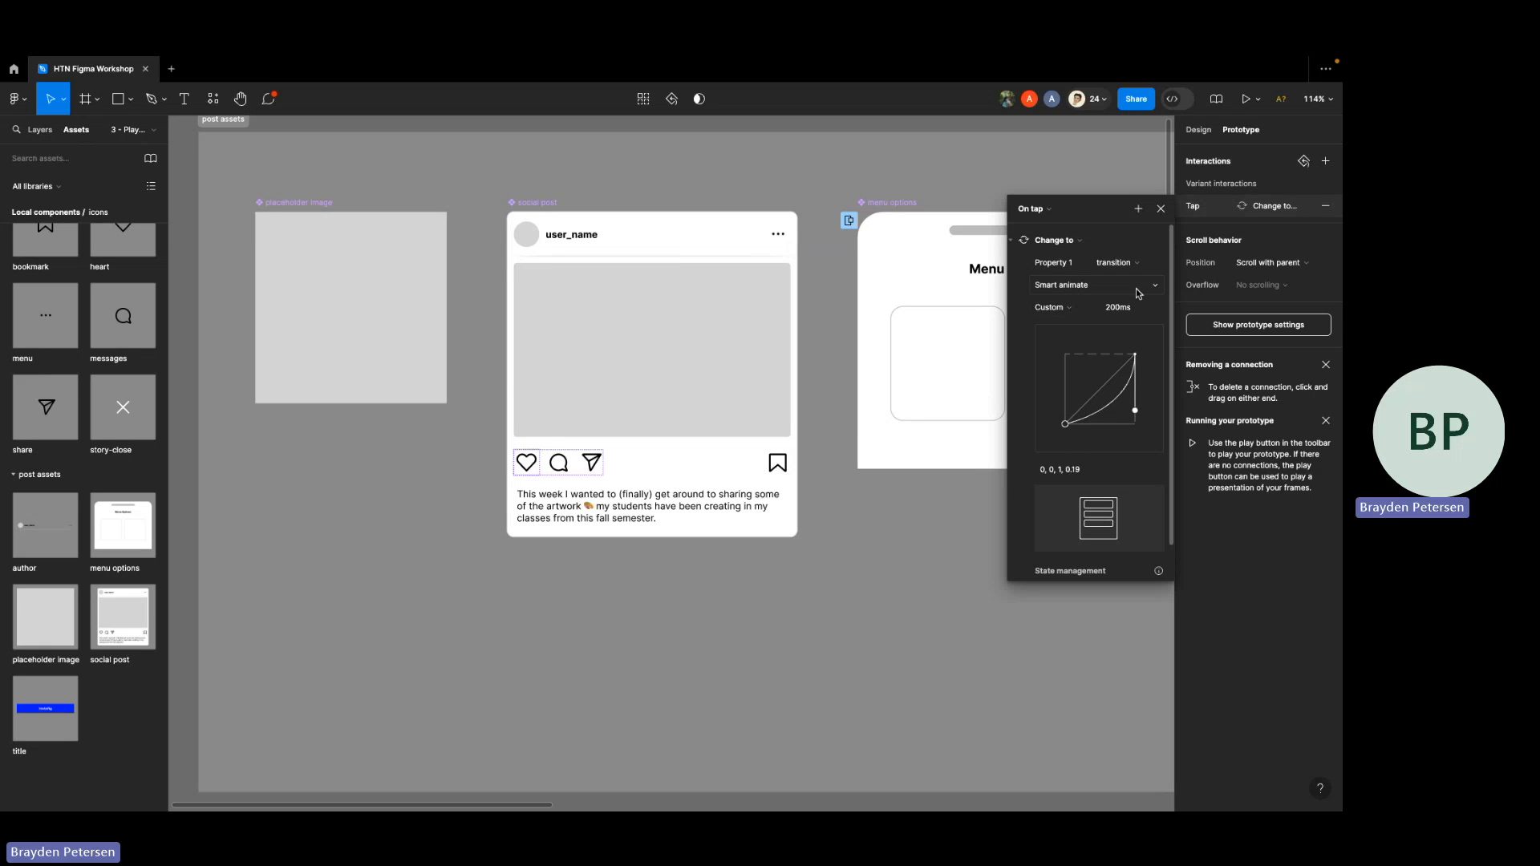
# - Close the heart icon's tap interaction settings and deselect the icon
pyautogui.click(1161, 208)
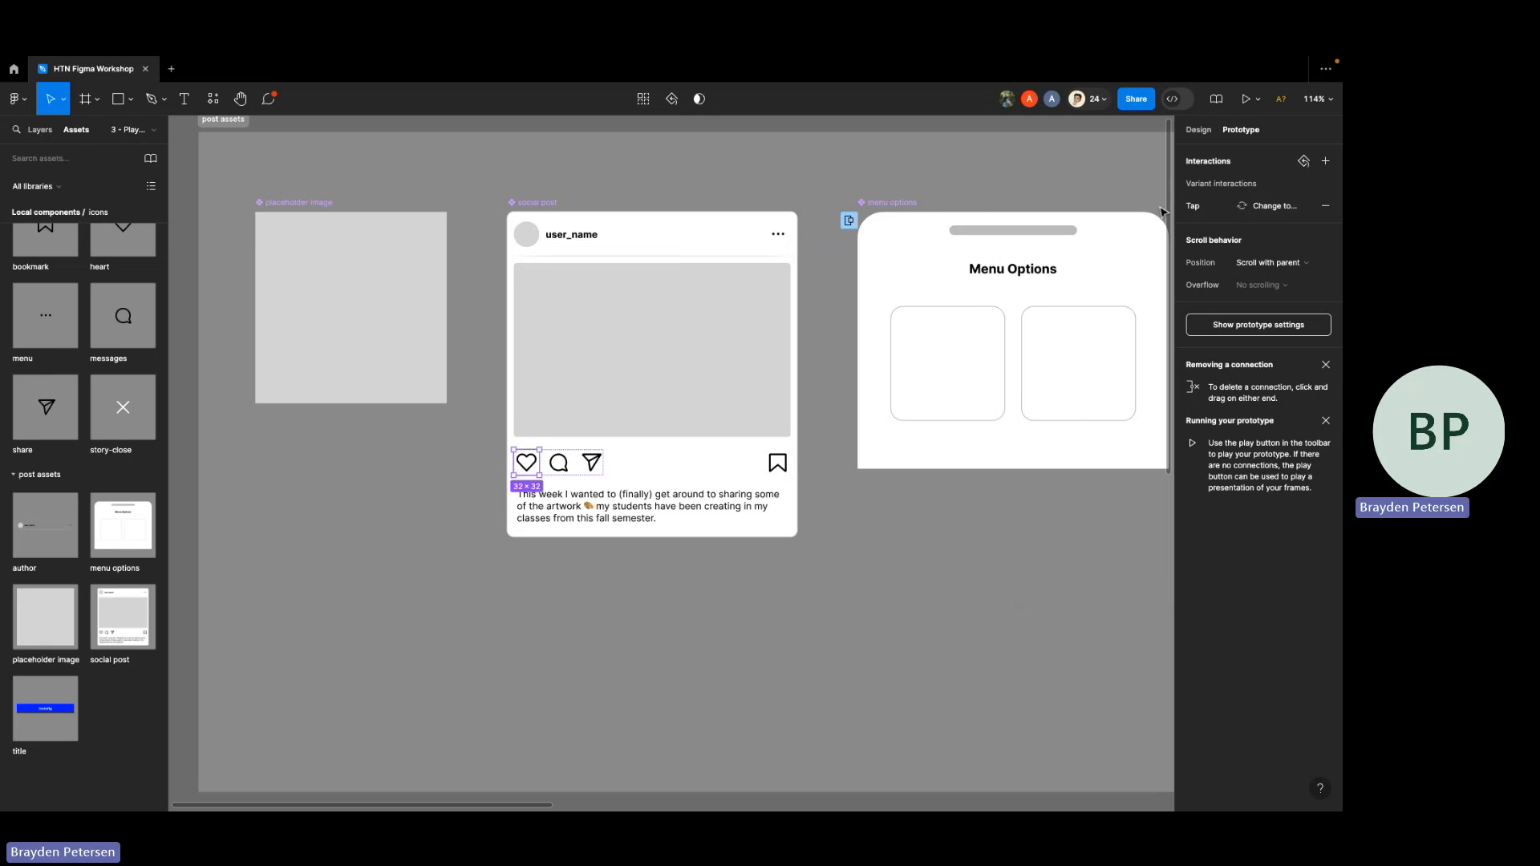
pyautogui.scroll(-6, 911, 210)
pyautogui.hscroll(1, 880, 194)
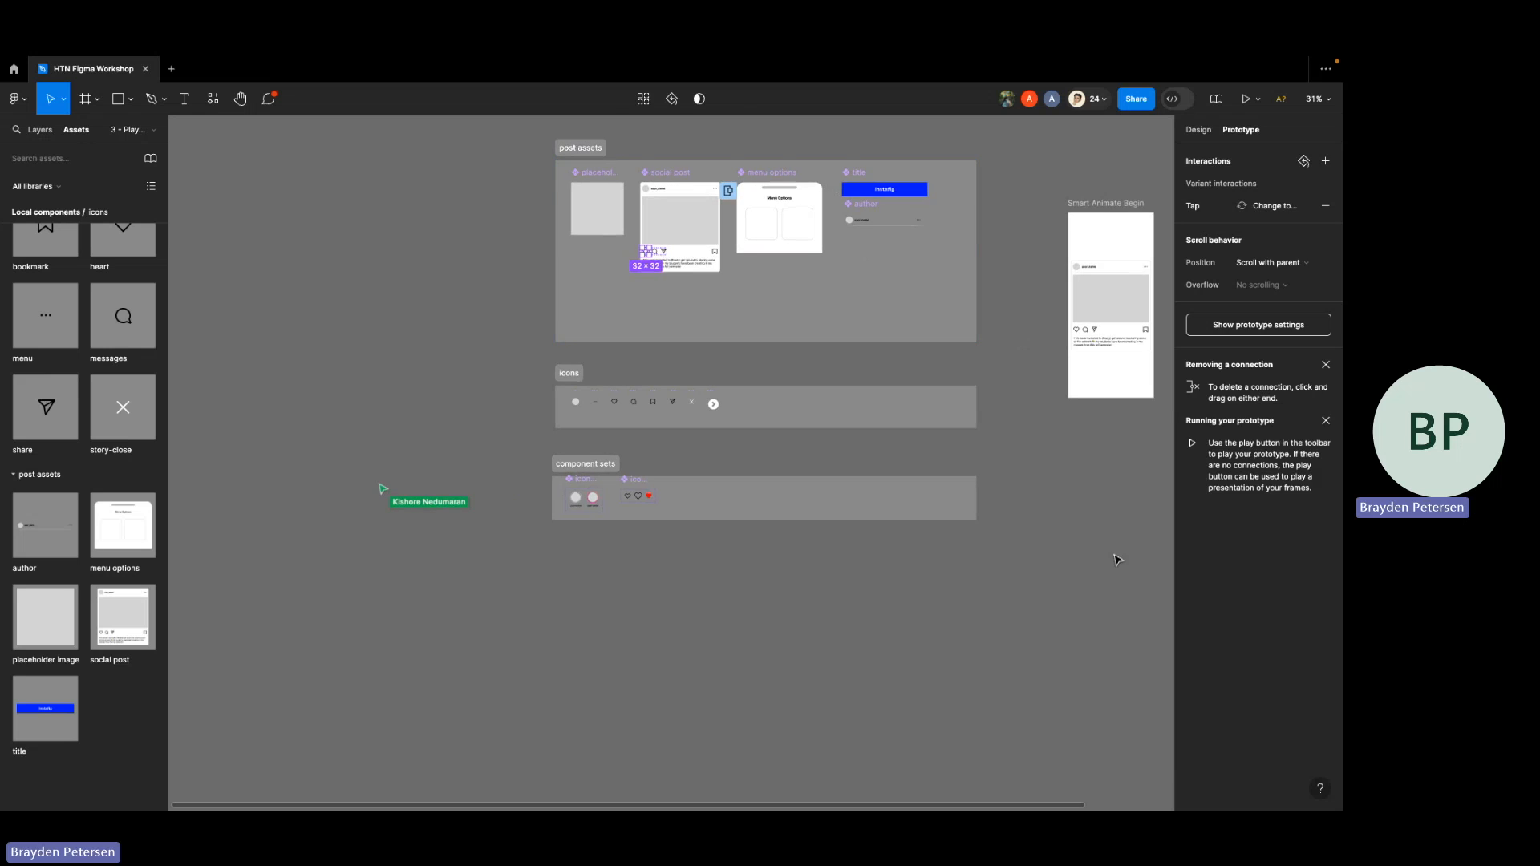
pyautogui.click(1123, 545)
pyautogui.scroll(-1, 1068, 530)
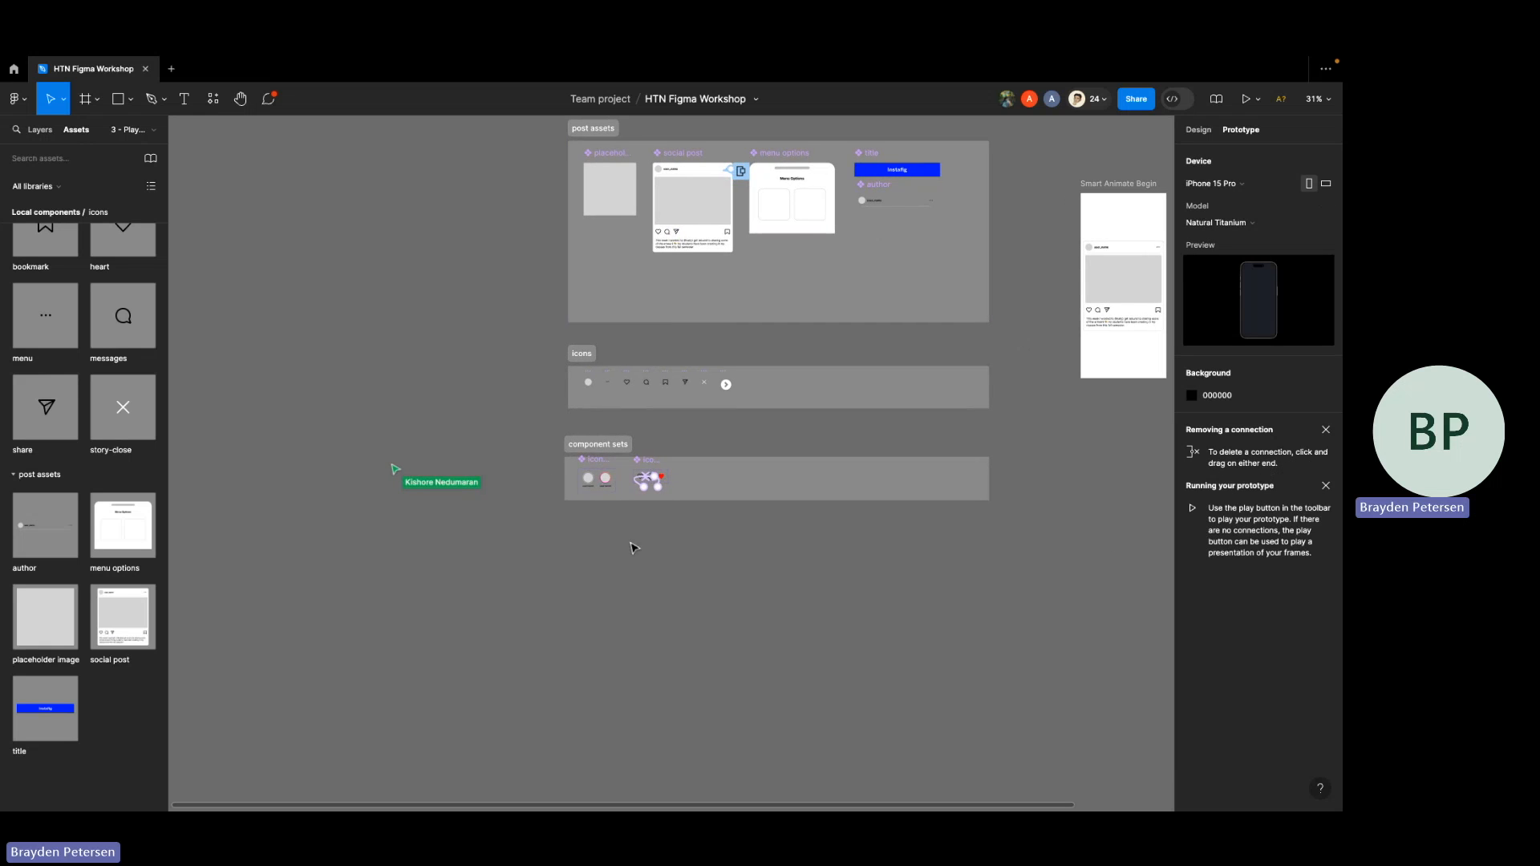
# - Draw a frame about 93 × 61 on the empty canvas below the component sets section
pyautogui.scroll(3, 640, 540)
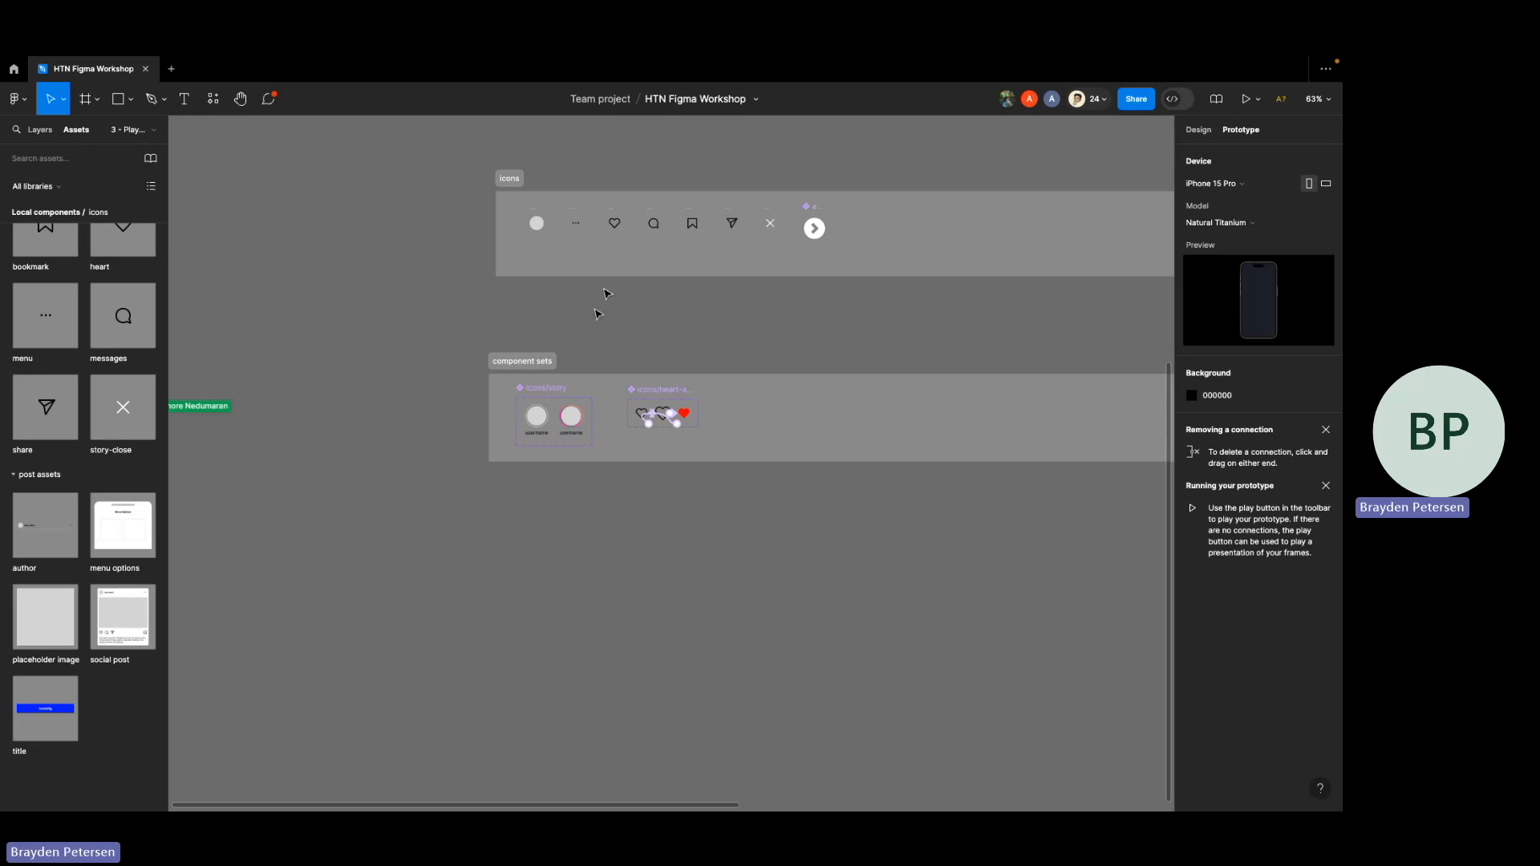
pyautogui.scroll(3, 534, 498)
pyautogui.scroll(-2, 533, 513)
pyautogui.scroll(3, 539, 474)
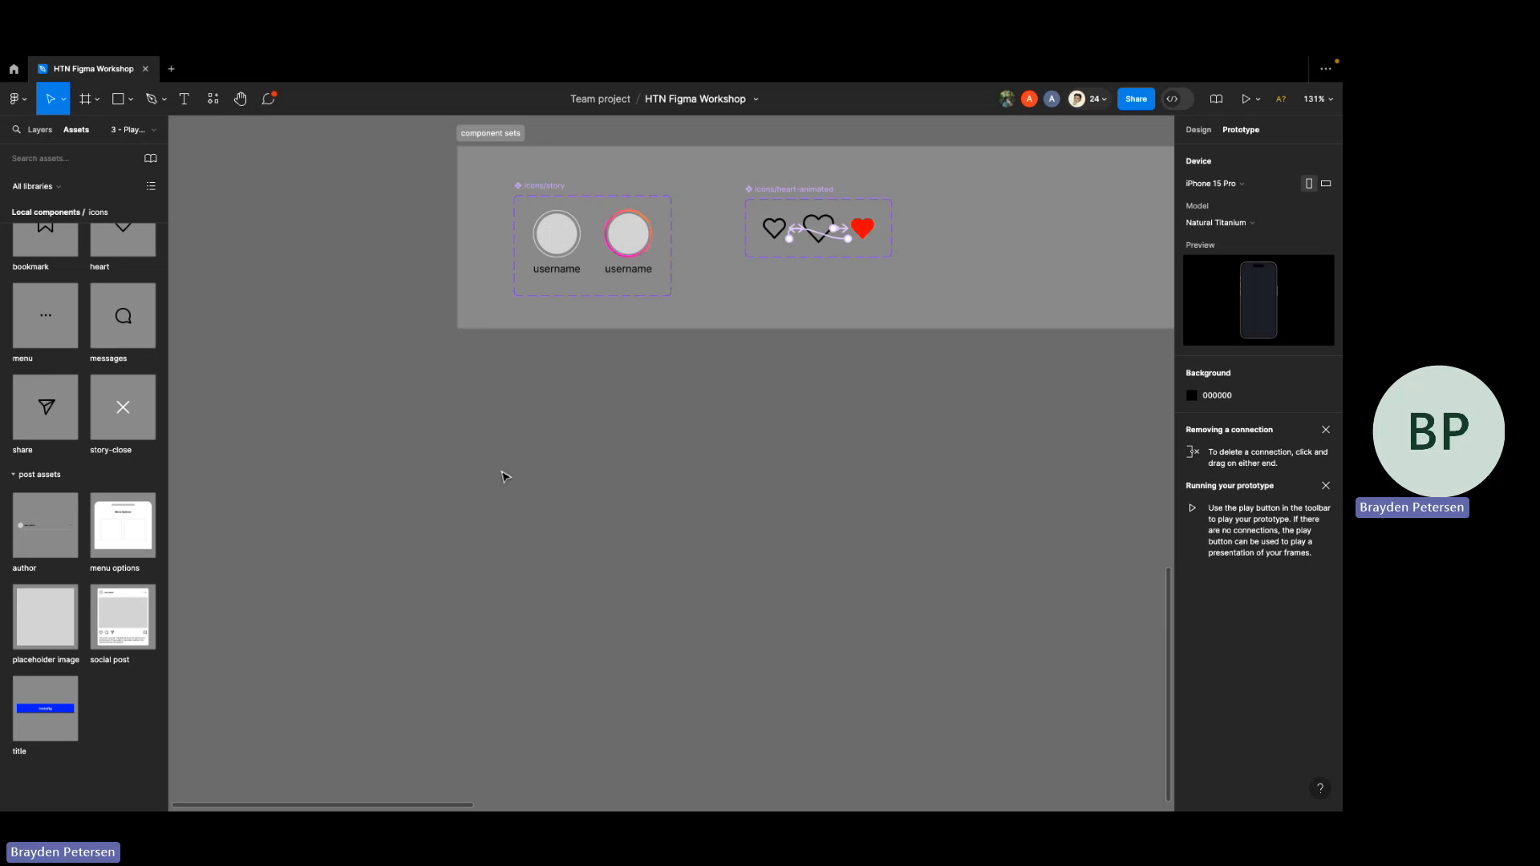
pyautogui.scroll(-5, 502, 473)
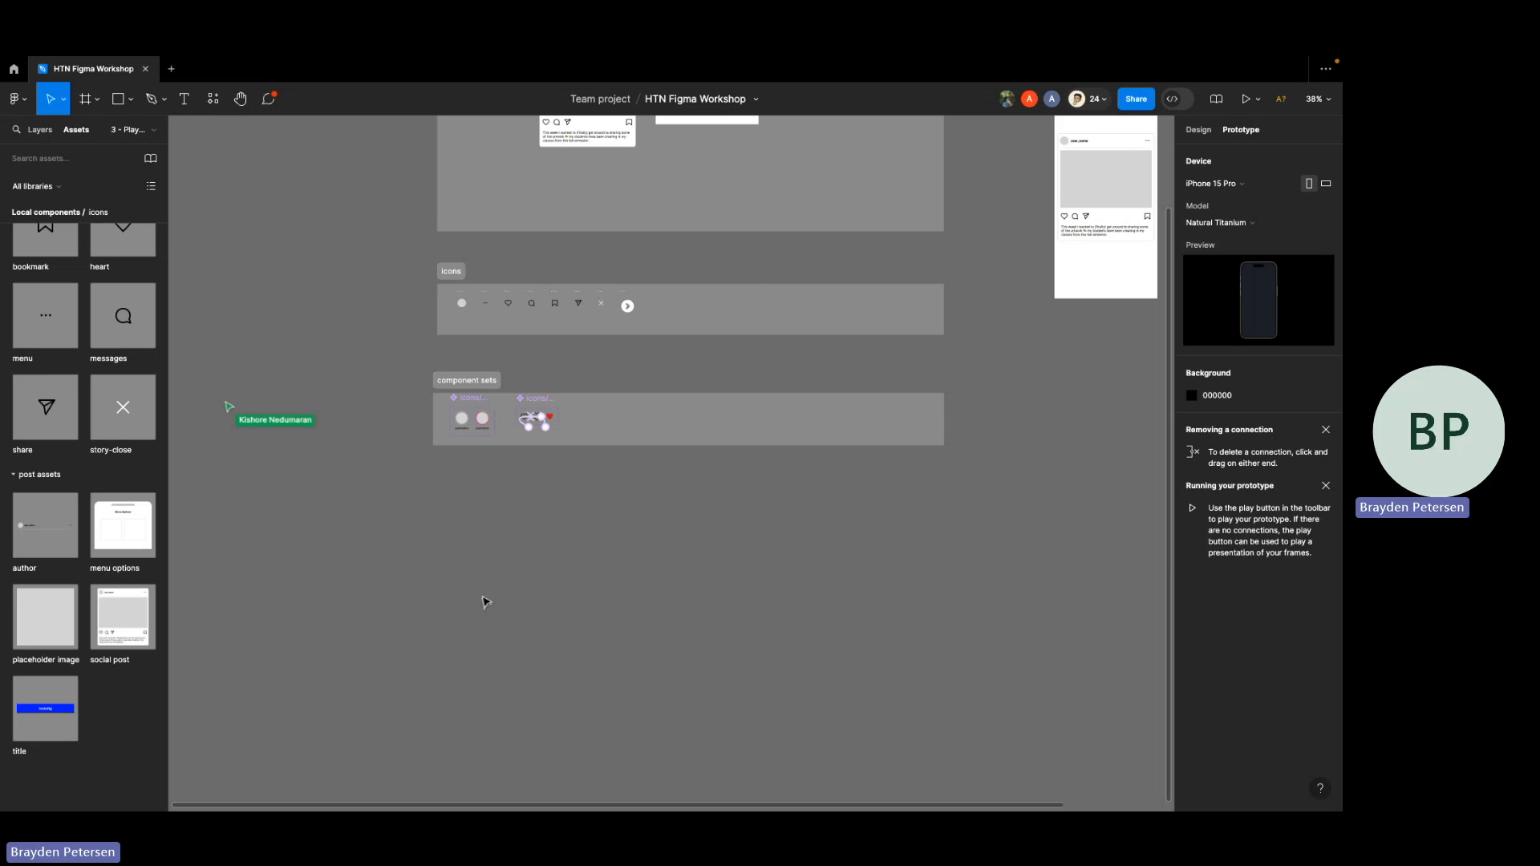
pyautogui.scroll(4, 491, 571)
pyautogui.scroll(3, 406, 376)
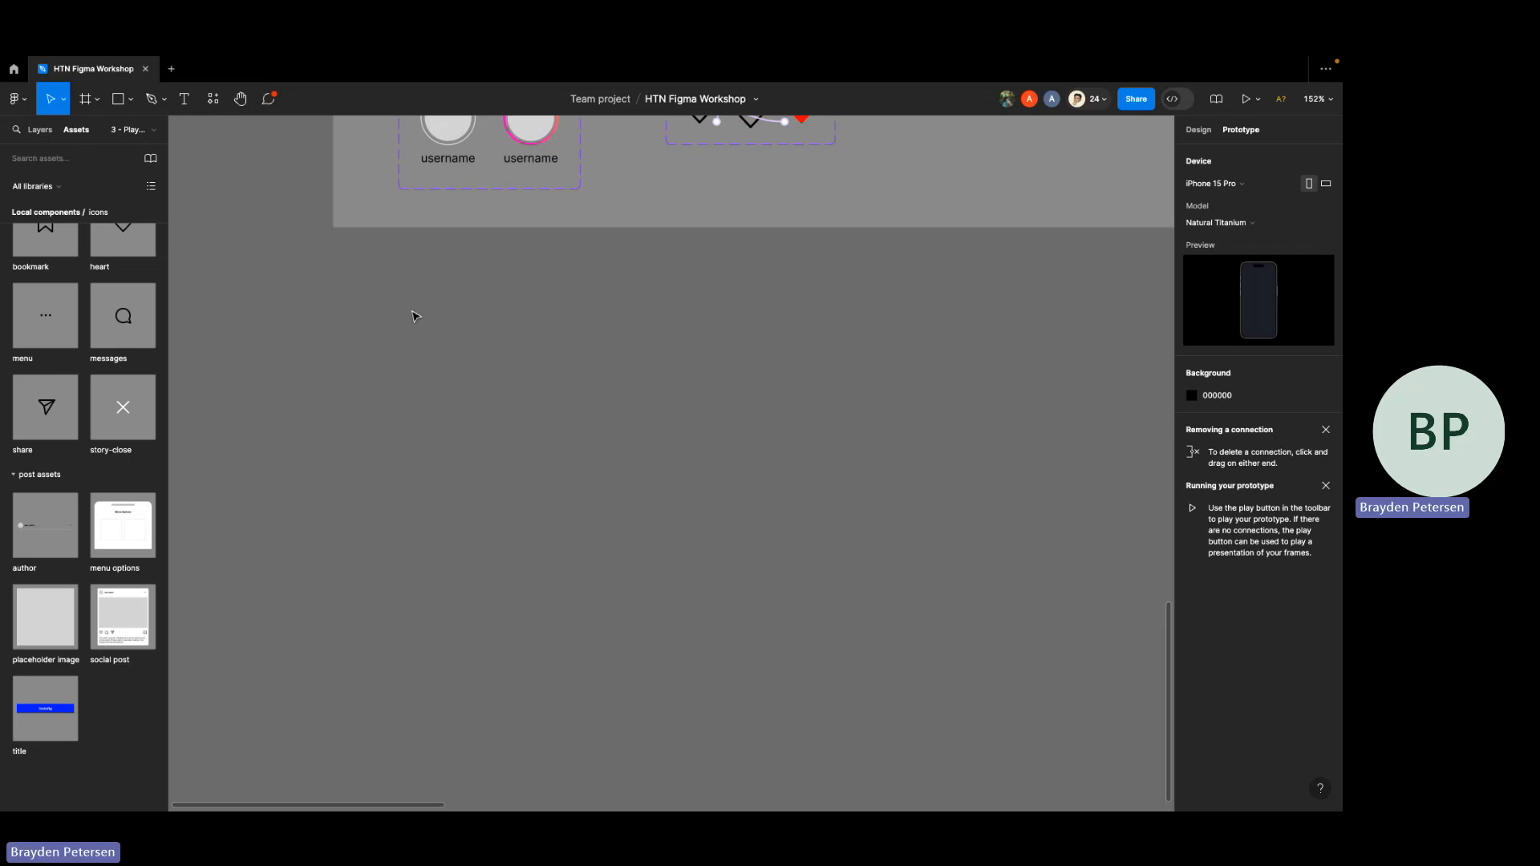
pyautogui.press('f')
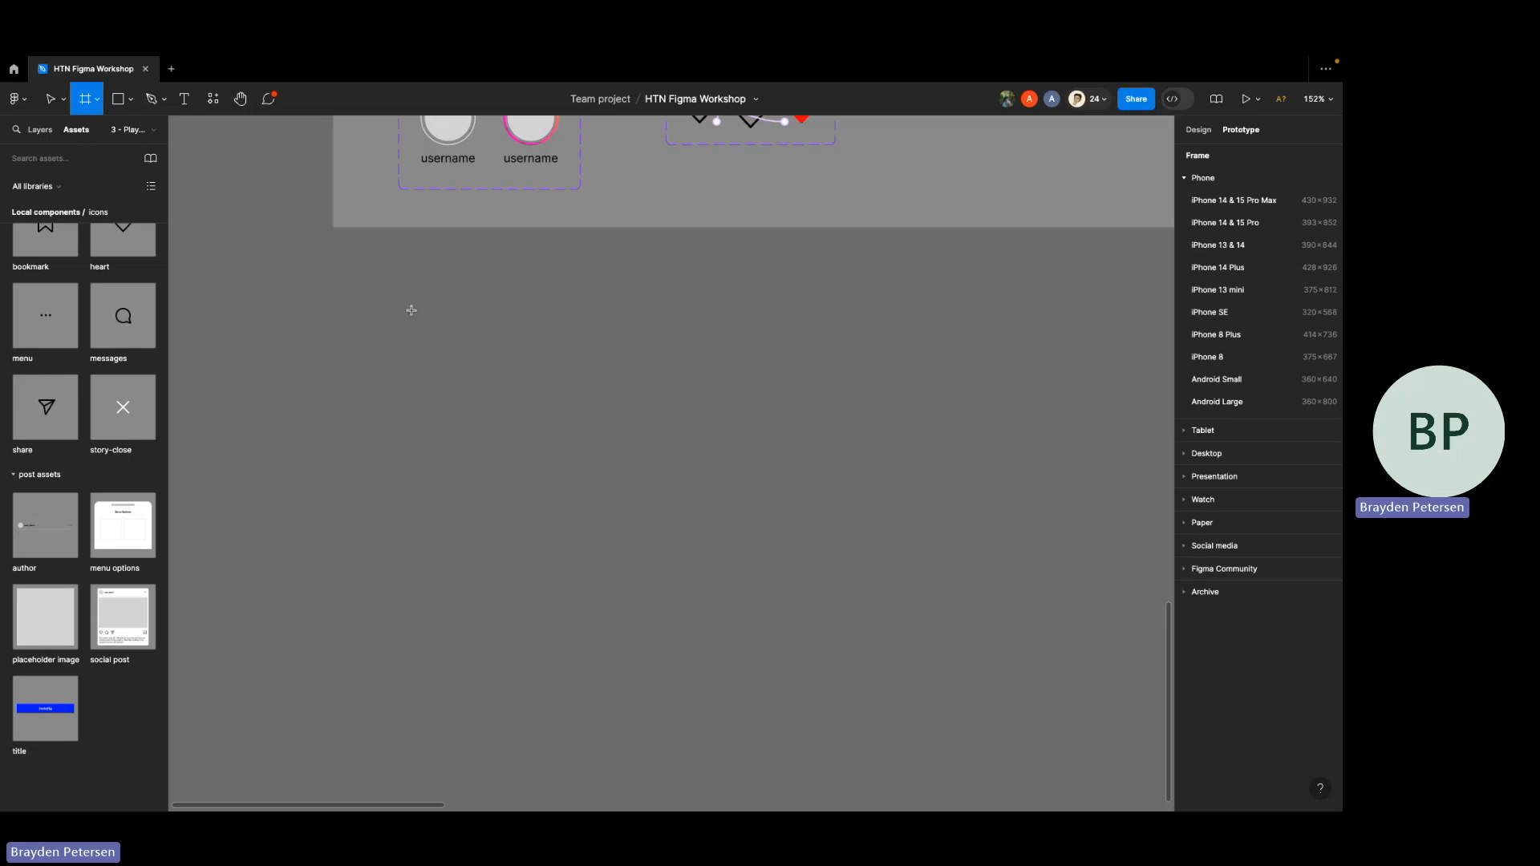
pyautogui.moveTo(411, 310); pyautogui.dragTo(510, 374)
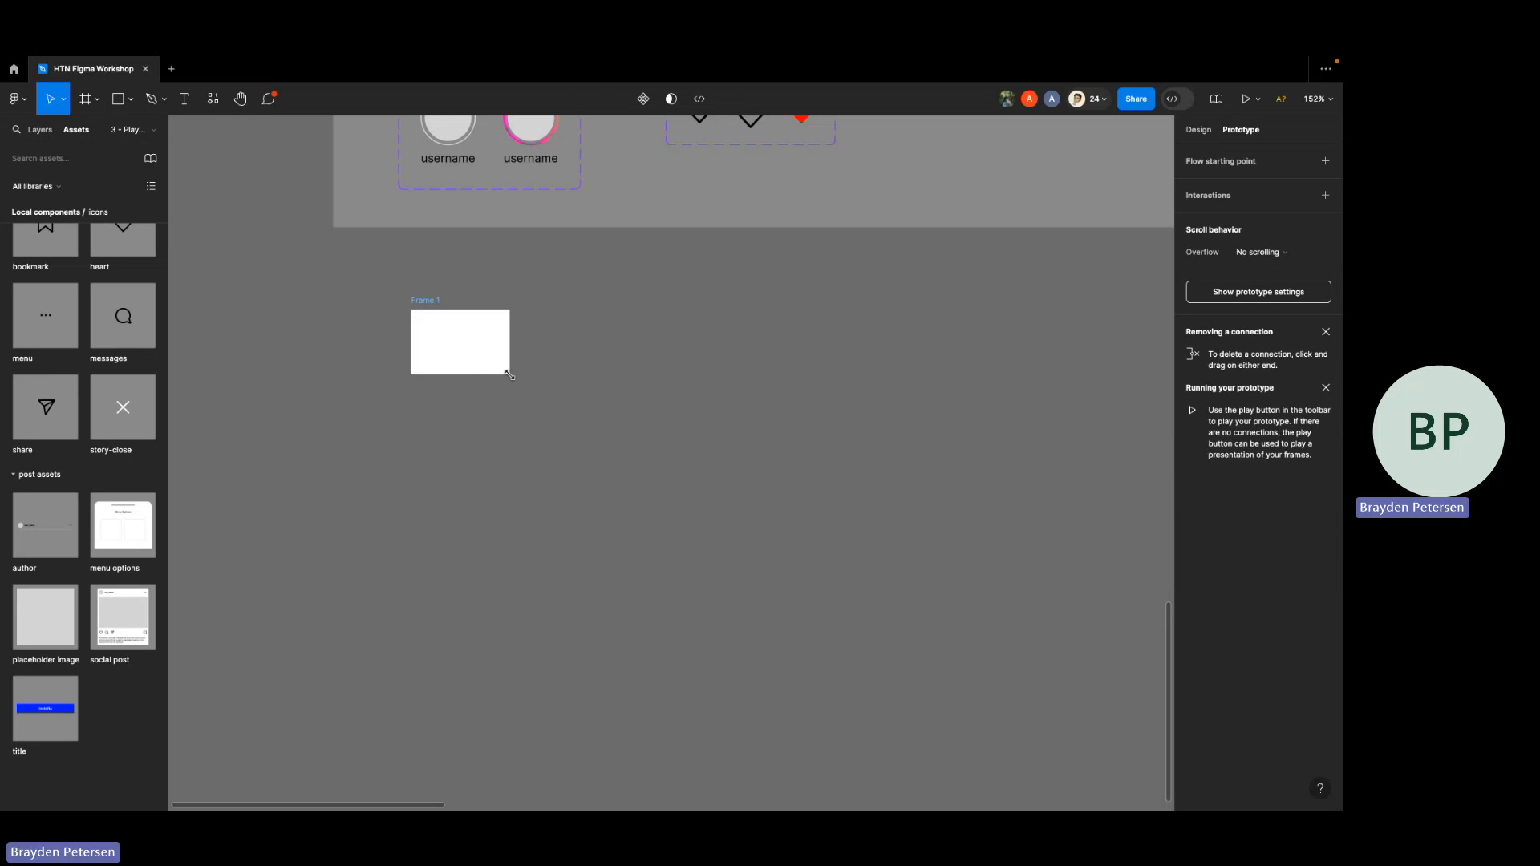
pyautogui.scroll(-10, 510, 374)
pyautogui.click(501, 366)
pyautogui.hscroll(3, 513, 378)
pyautogui.scroll(2, 513, 378)
pyautogui.scroll(-3, 514, 381)
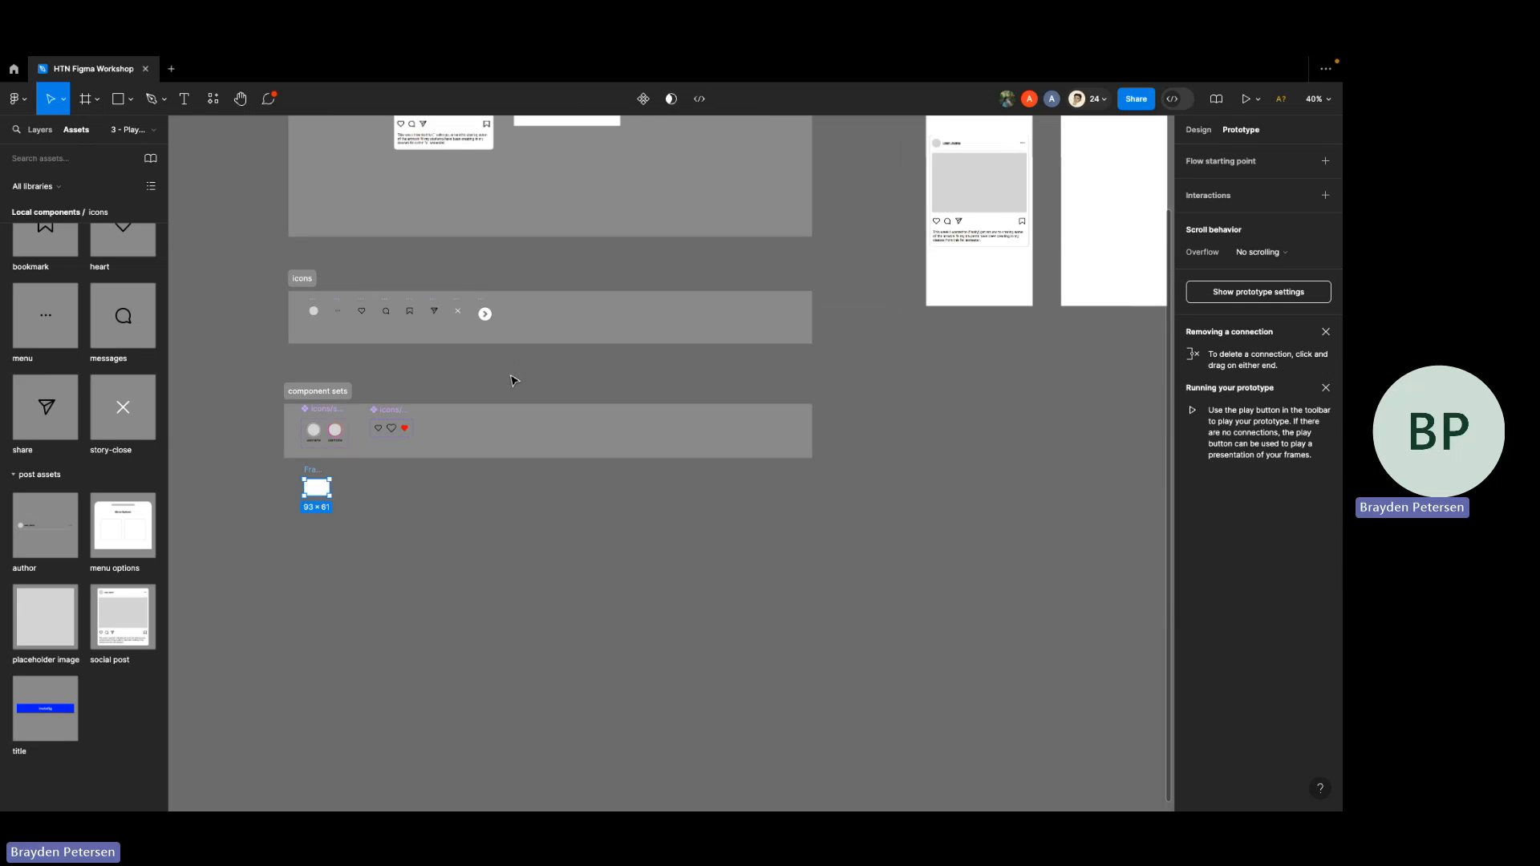
pyautogui.scroll(4, 314, 511)
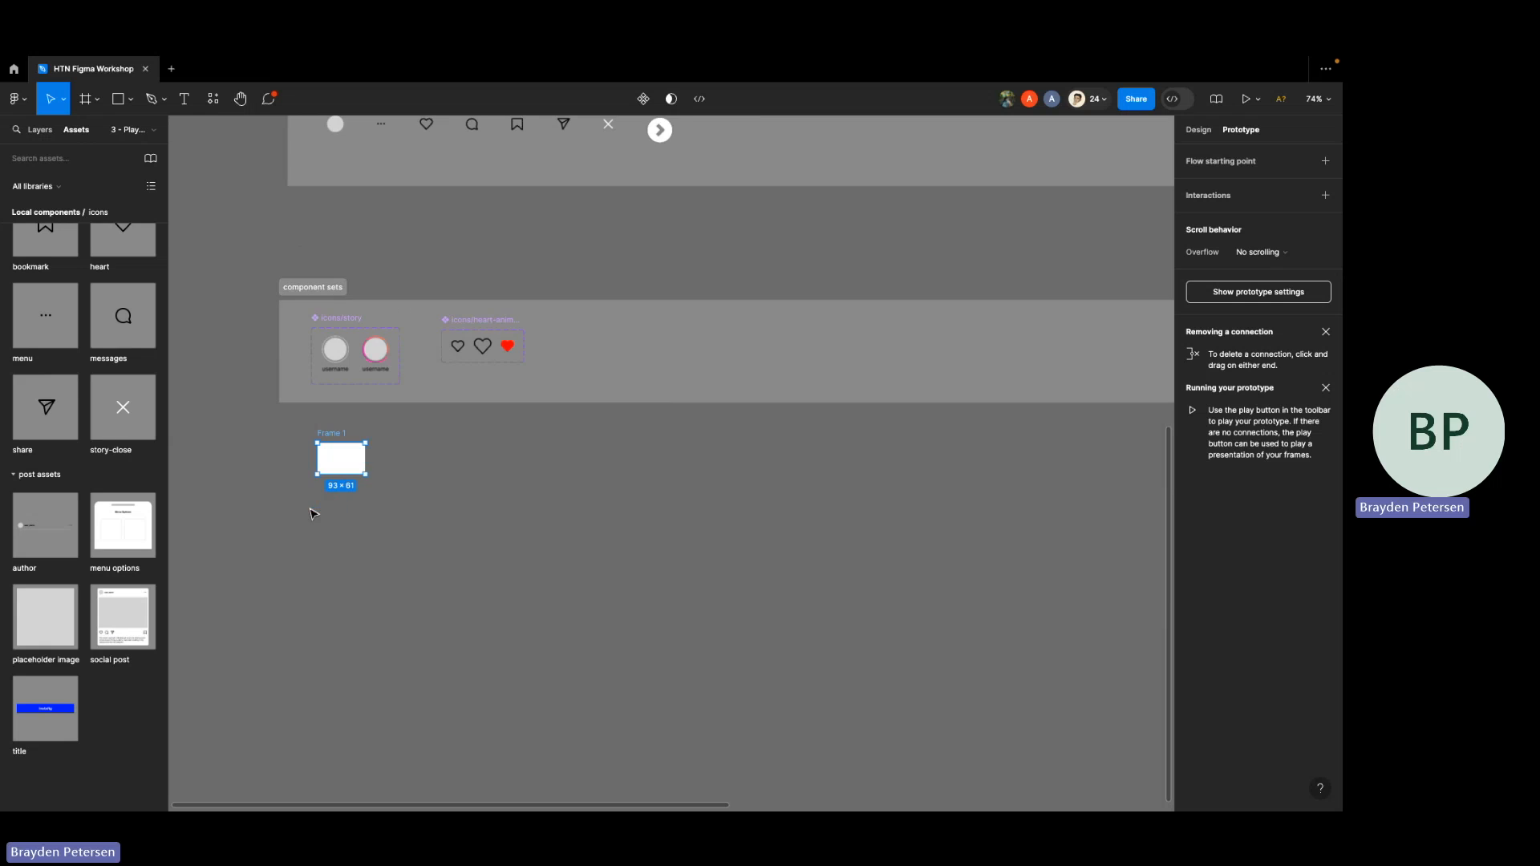
pyautogui.scroll(3, 389, 425)
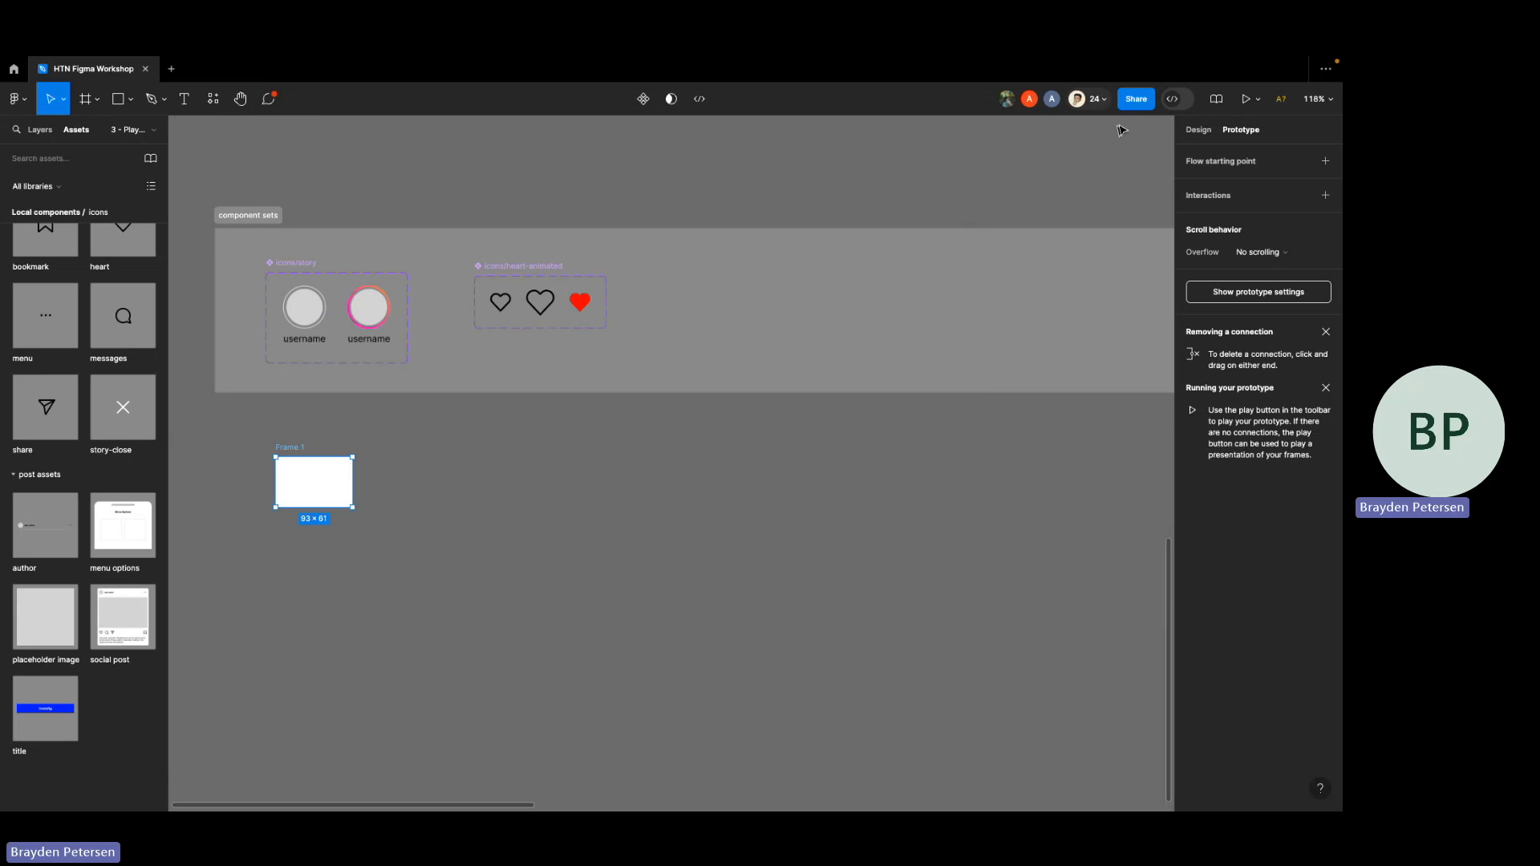
# - Set the new frame's fill to light blue (1DB7F9)
pyautogui.click(1197, 131)
pyautogui.hscroll(-3, 533, 561)
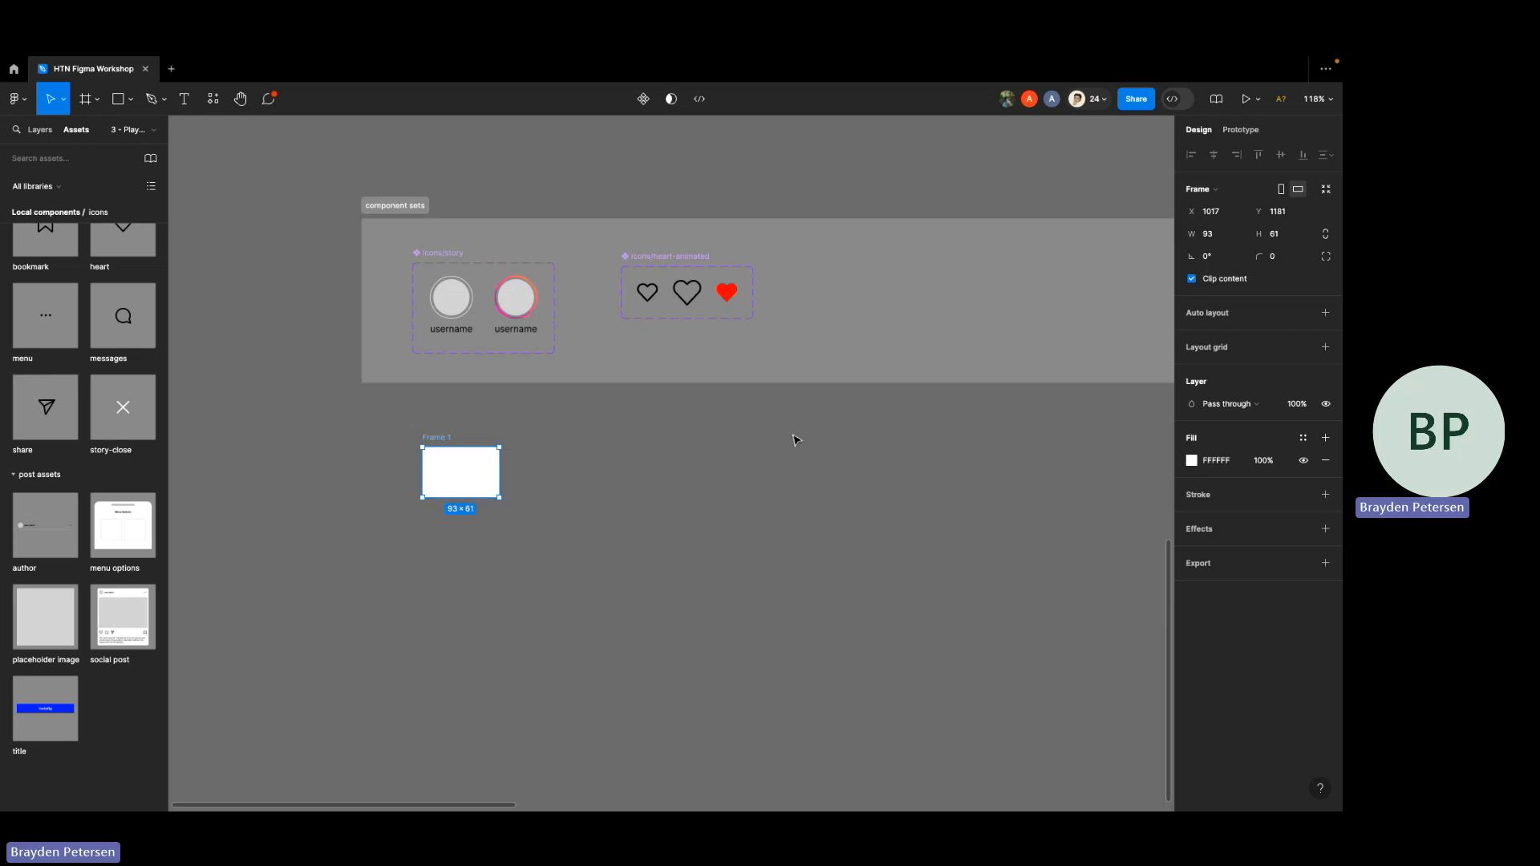
pyautogui.click(583, 468)
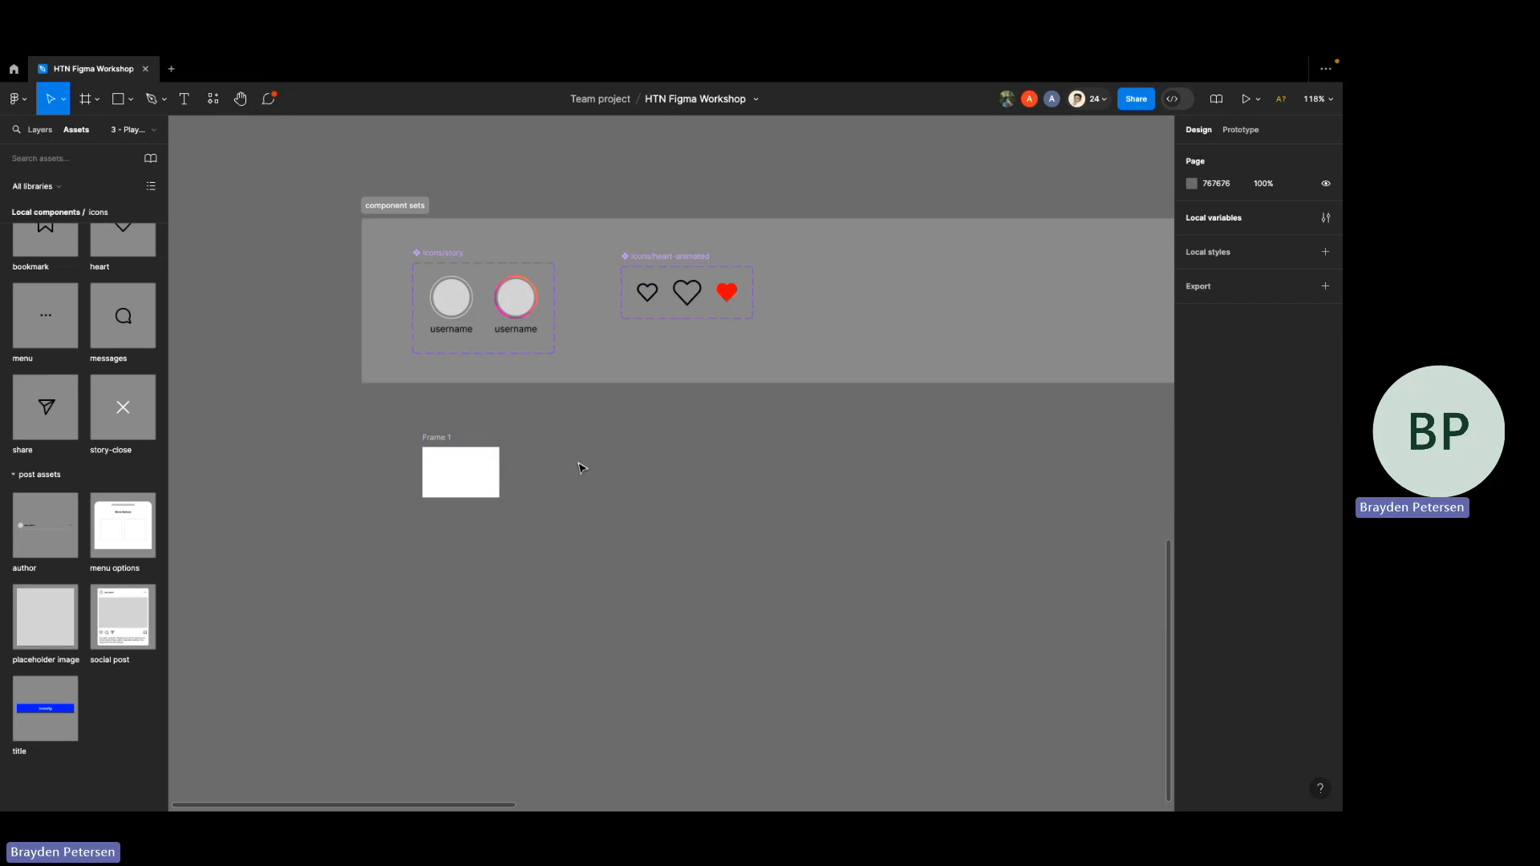
pyautogui.click(437, 442)
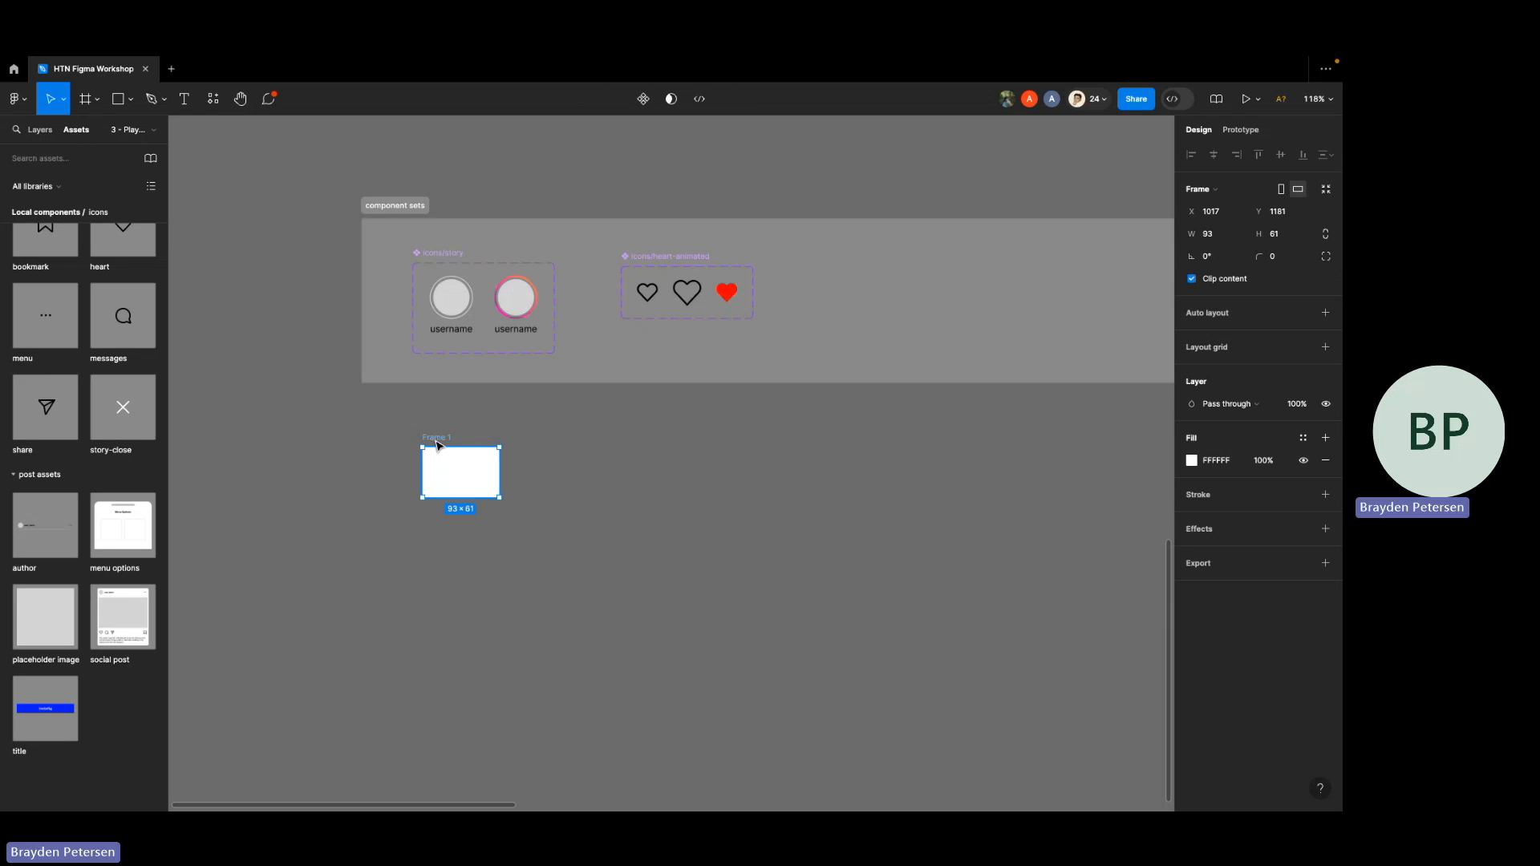
pyautogui.hscroll(-5, 686, 439)
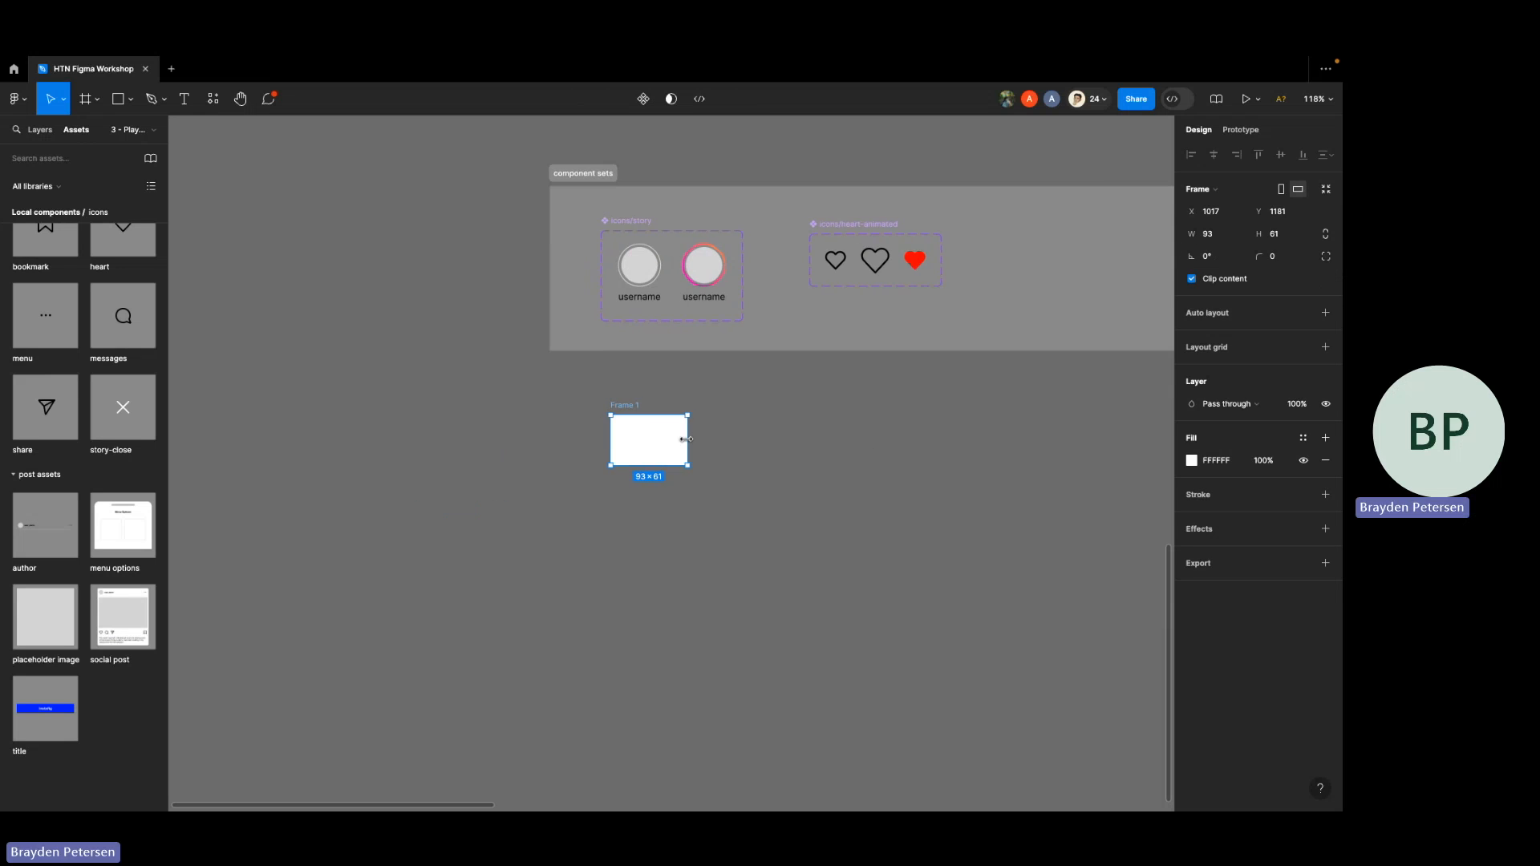
pyautogui.scroll(5, 624, 389)
pyautogui.click(667, 430)
pyautogui.click(611, 454)
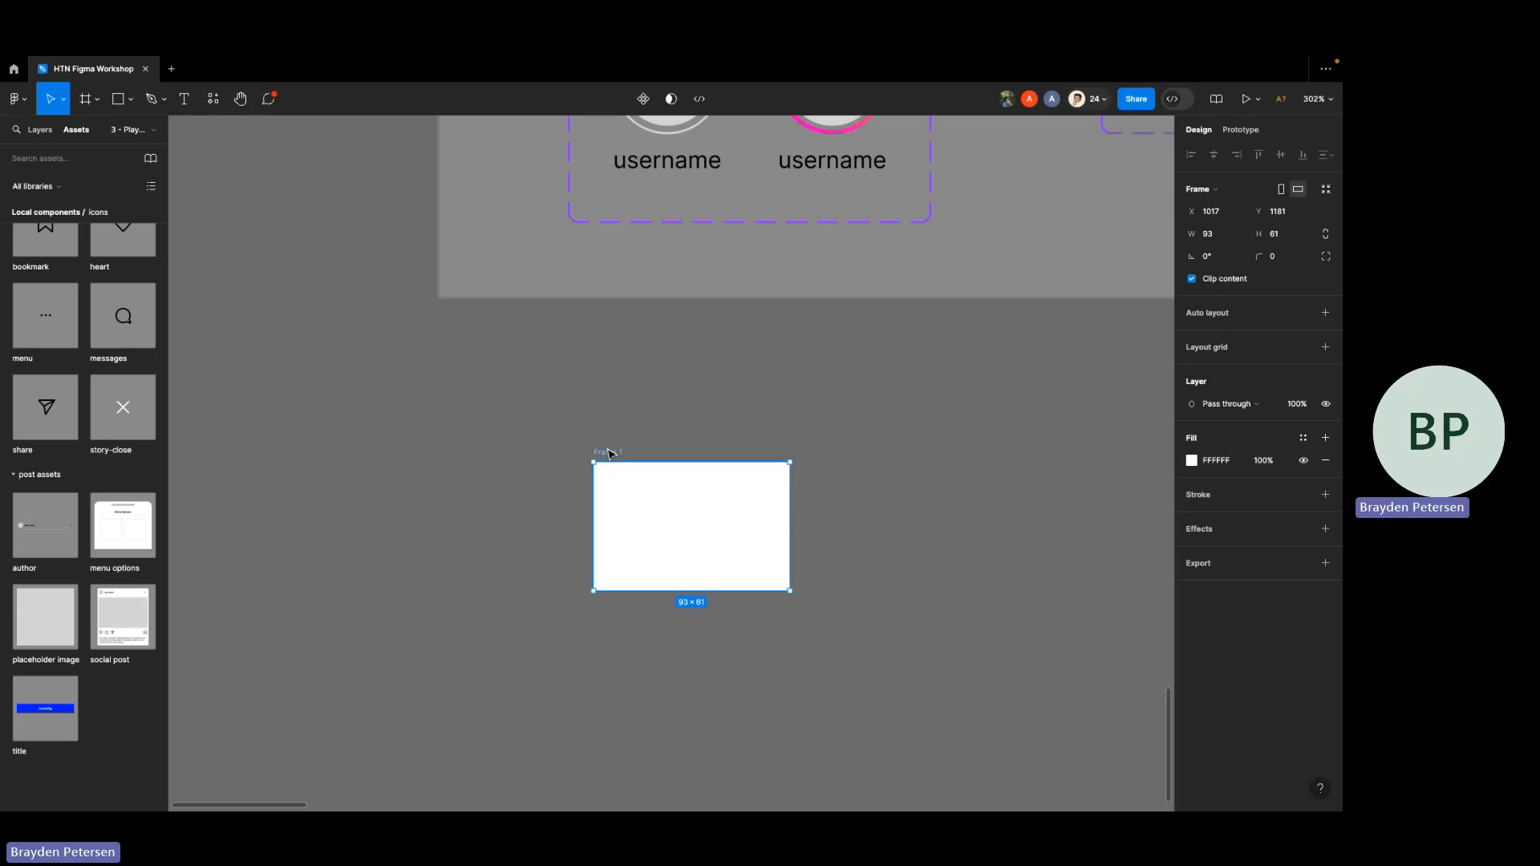
pyautogui.scroll(-2, 610, 454)
pyautogui.hscroll(1, 610, 454)
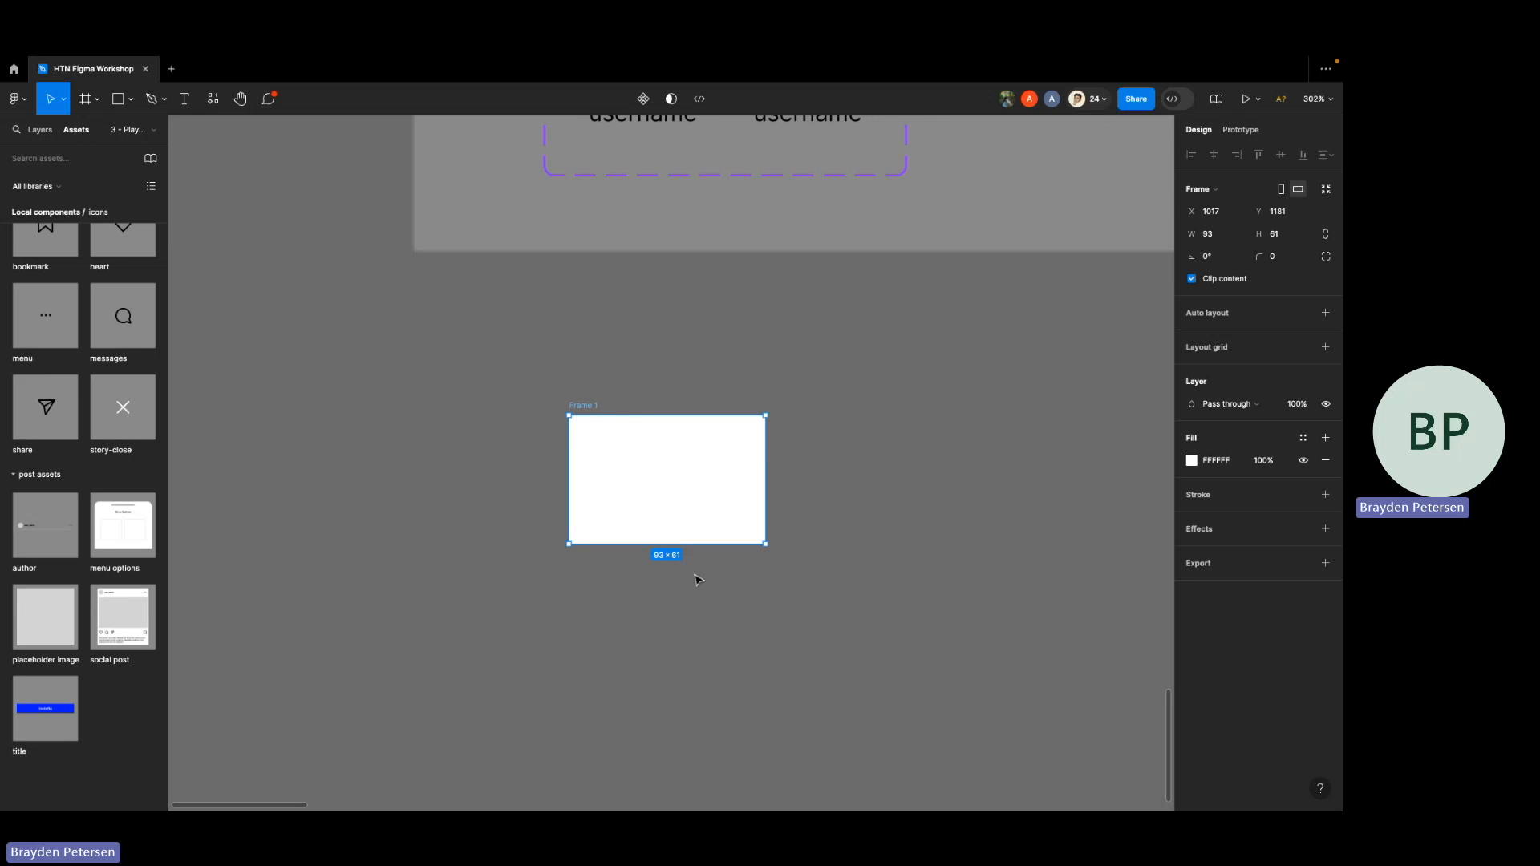
pyautogui.click(1189, 462)
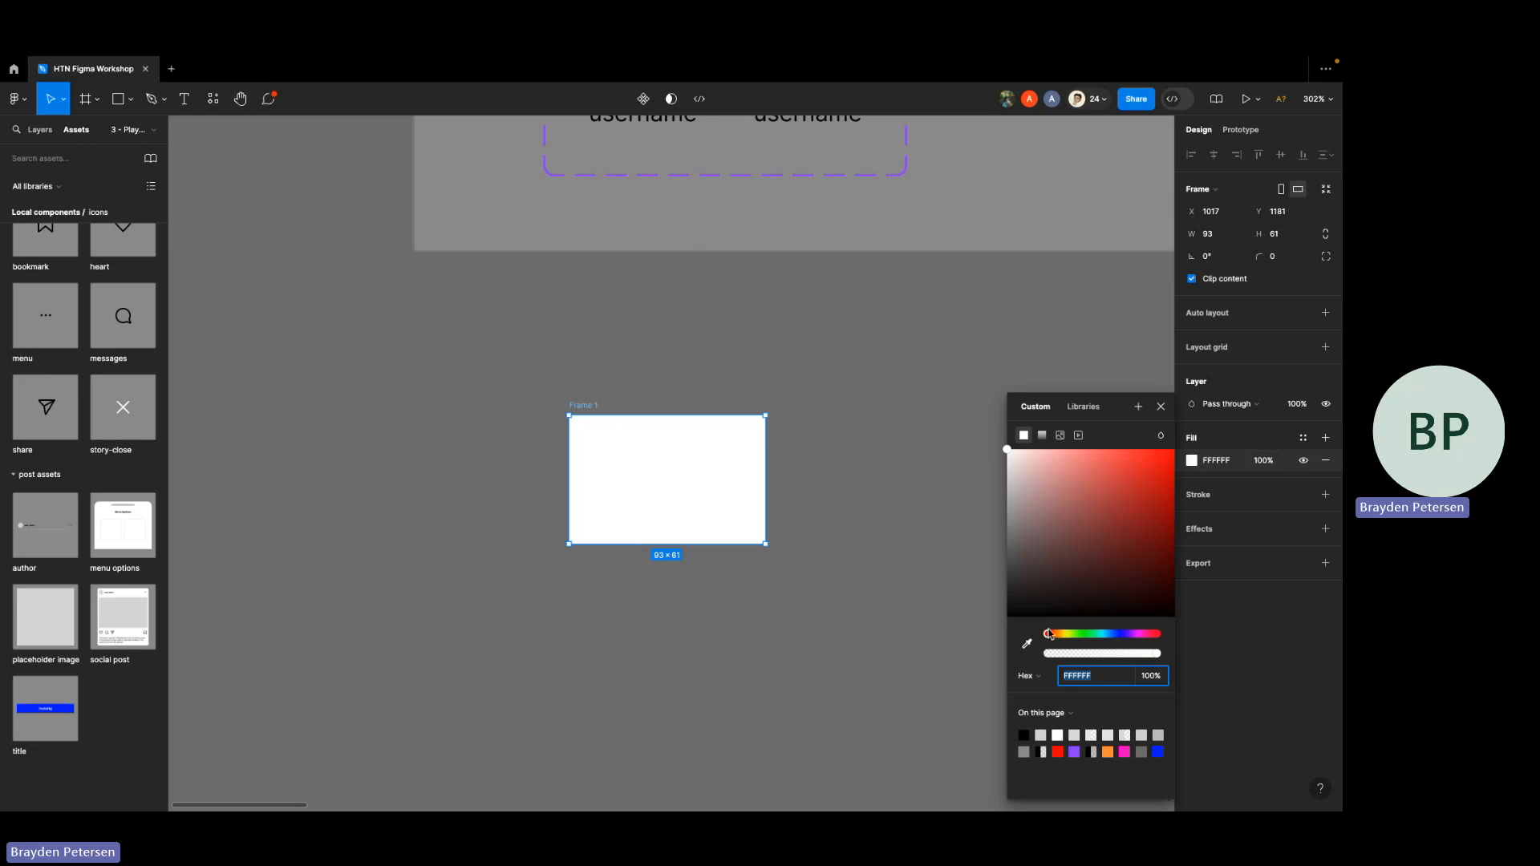
pyautogui.moveTo(1048, 634); pyautogui.dragTo(1107, 636)
pyautogui.moveTo(1102, 567); pyautogui.dragTo(1157, 463)
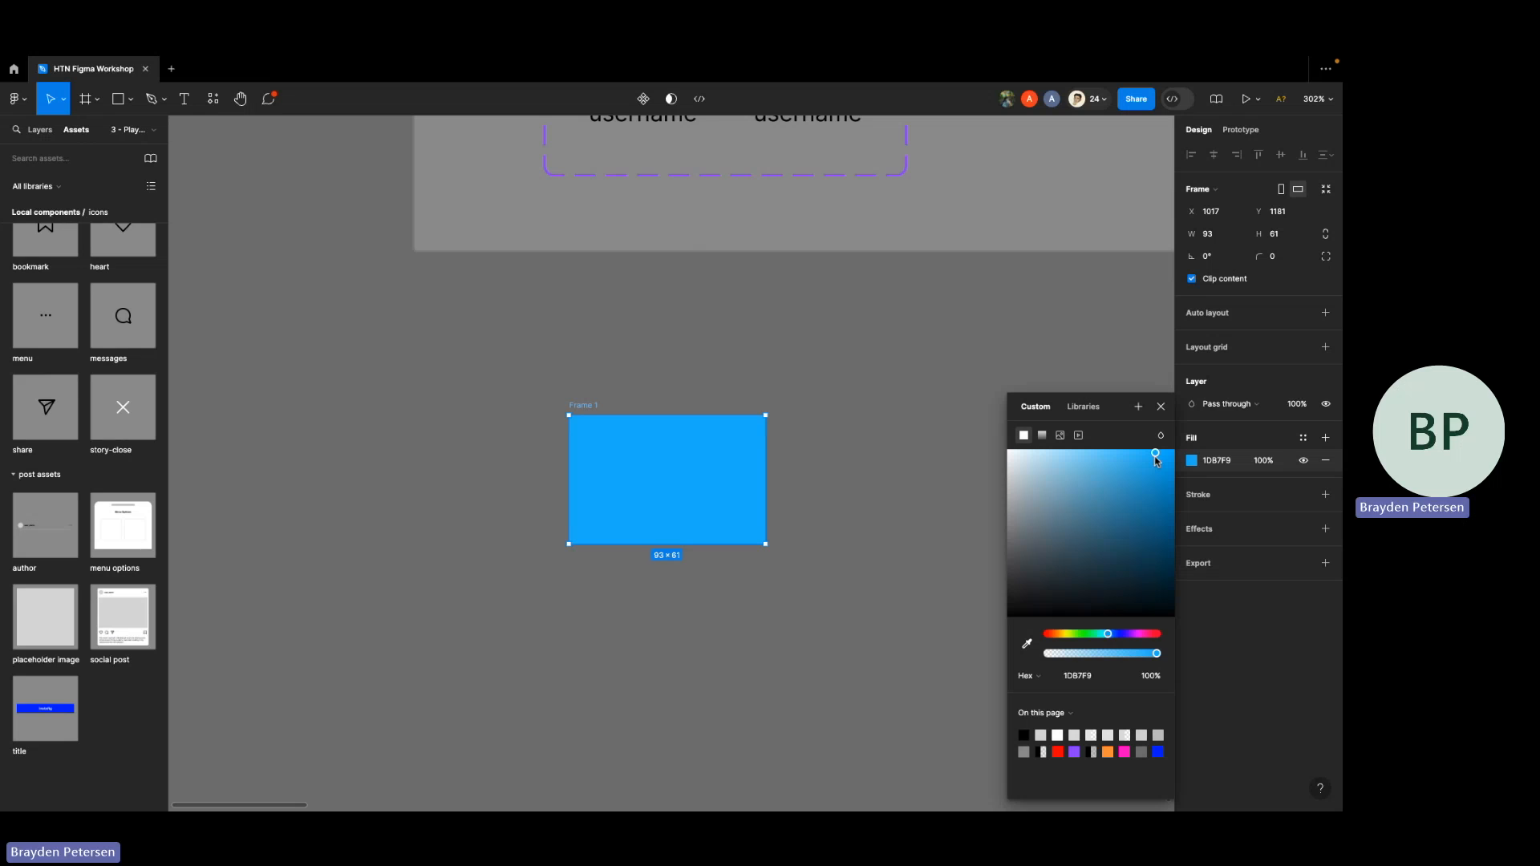
pyautogui.click(880, 341)
# - Add a text layer reading "Share" on the canvas beside the blue frame
pyautogui.scroll(-2, 882, 340)
pyautogui.hscroll(3, 882, 340)
pyautogui.hscroll(1, 880, 340)
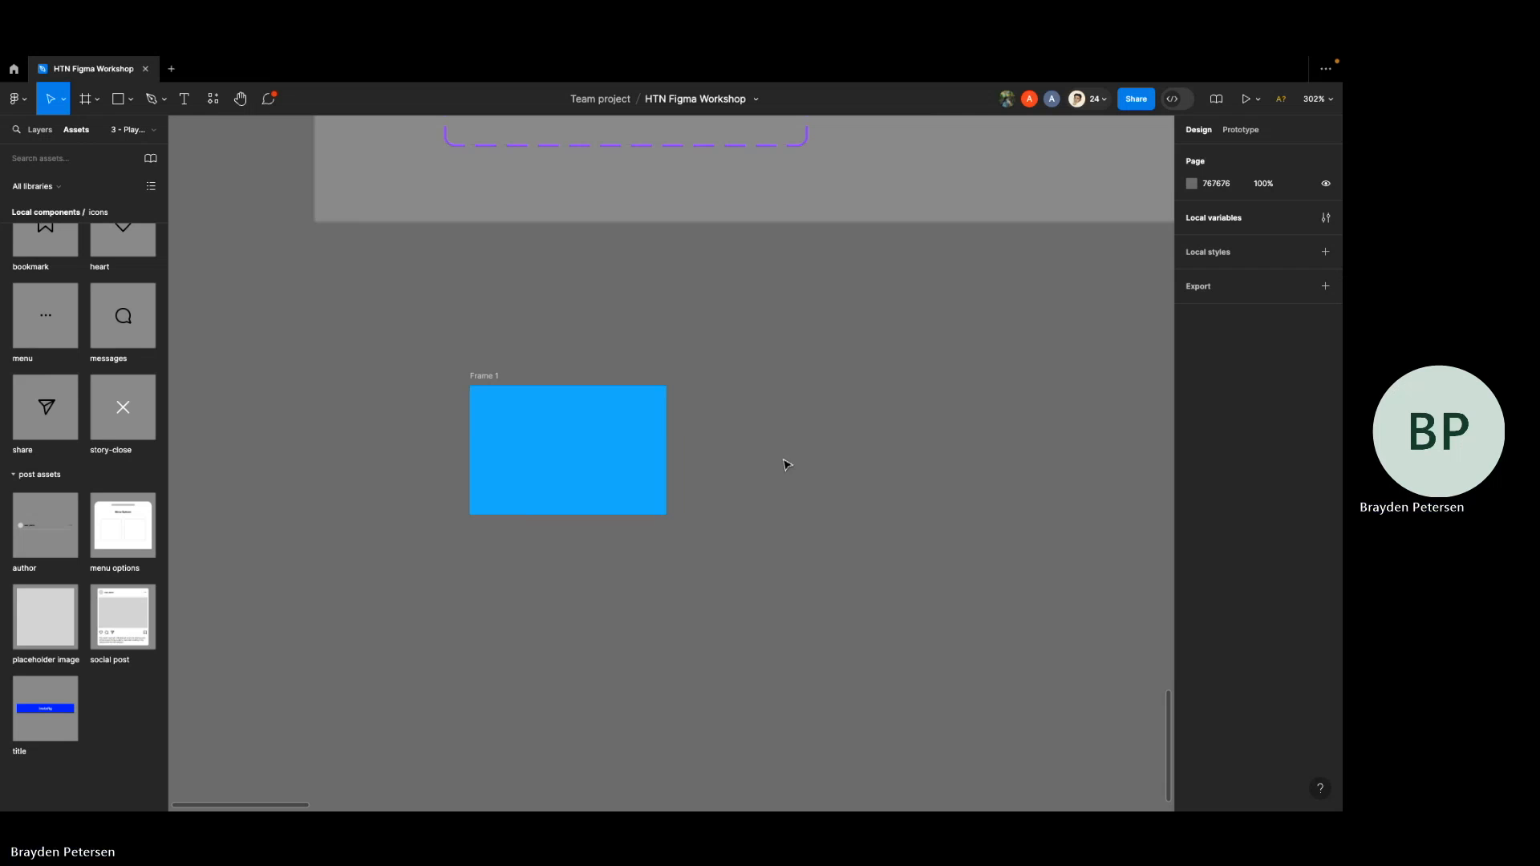
pyautogui.press('t')
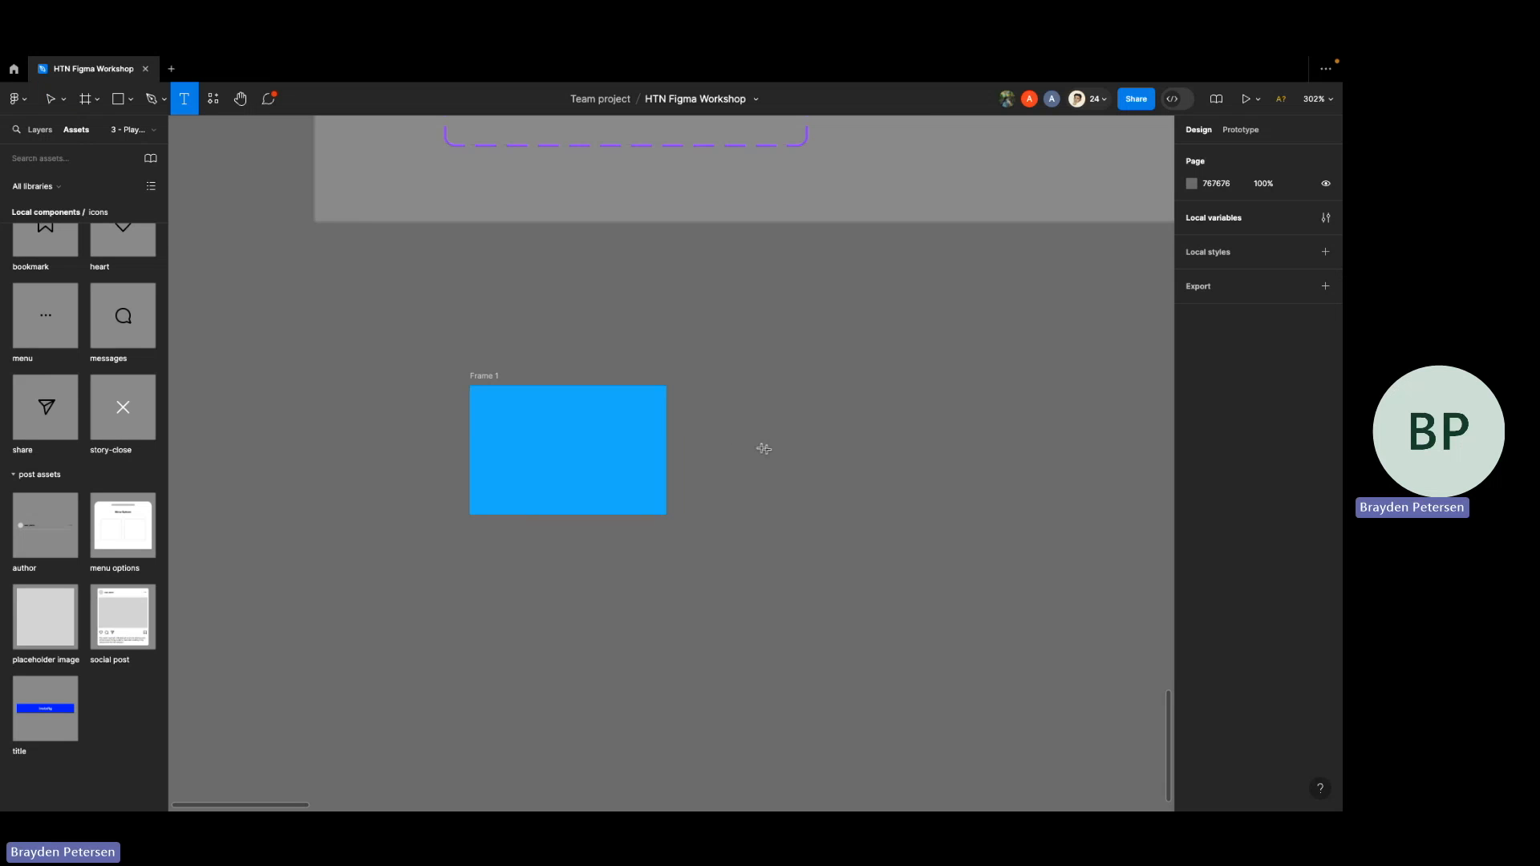
pyautogui.click(739, 447)
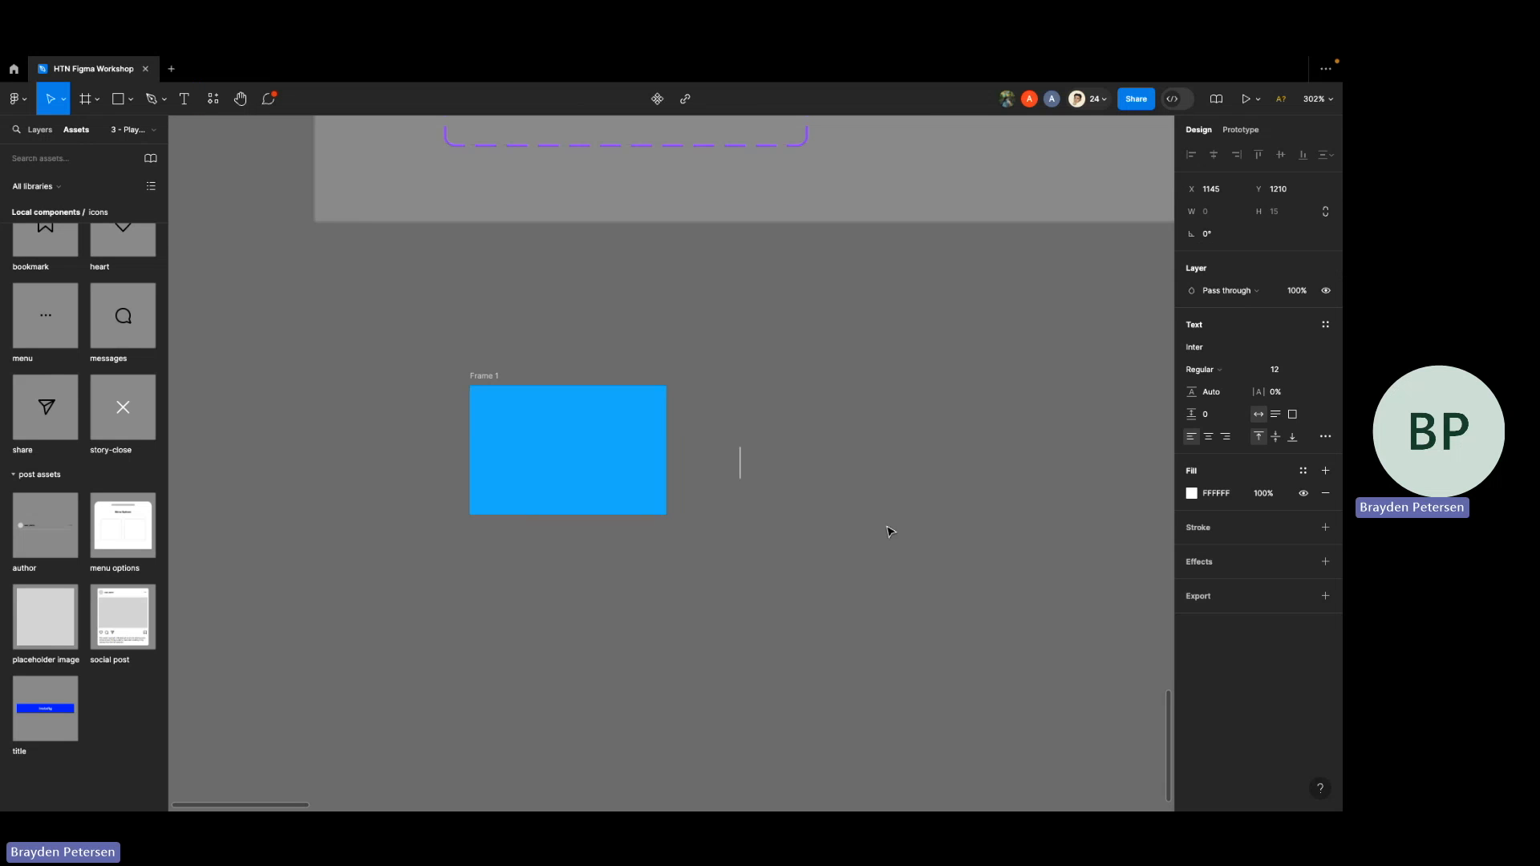
pyautogui.write('Share')
pyautogui.press('Escape')
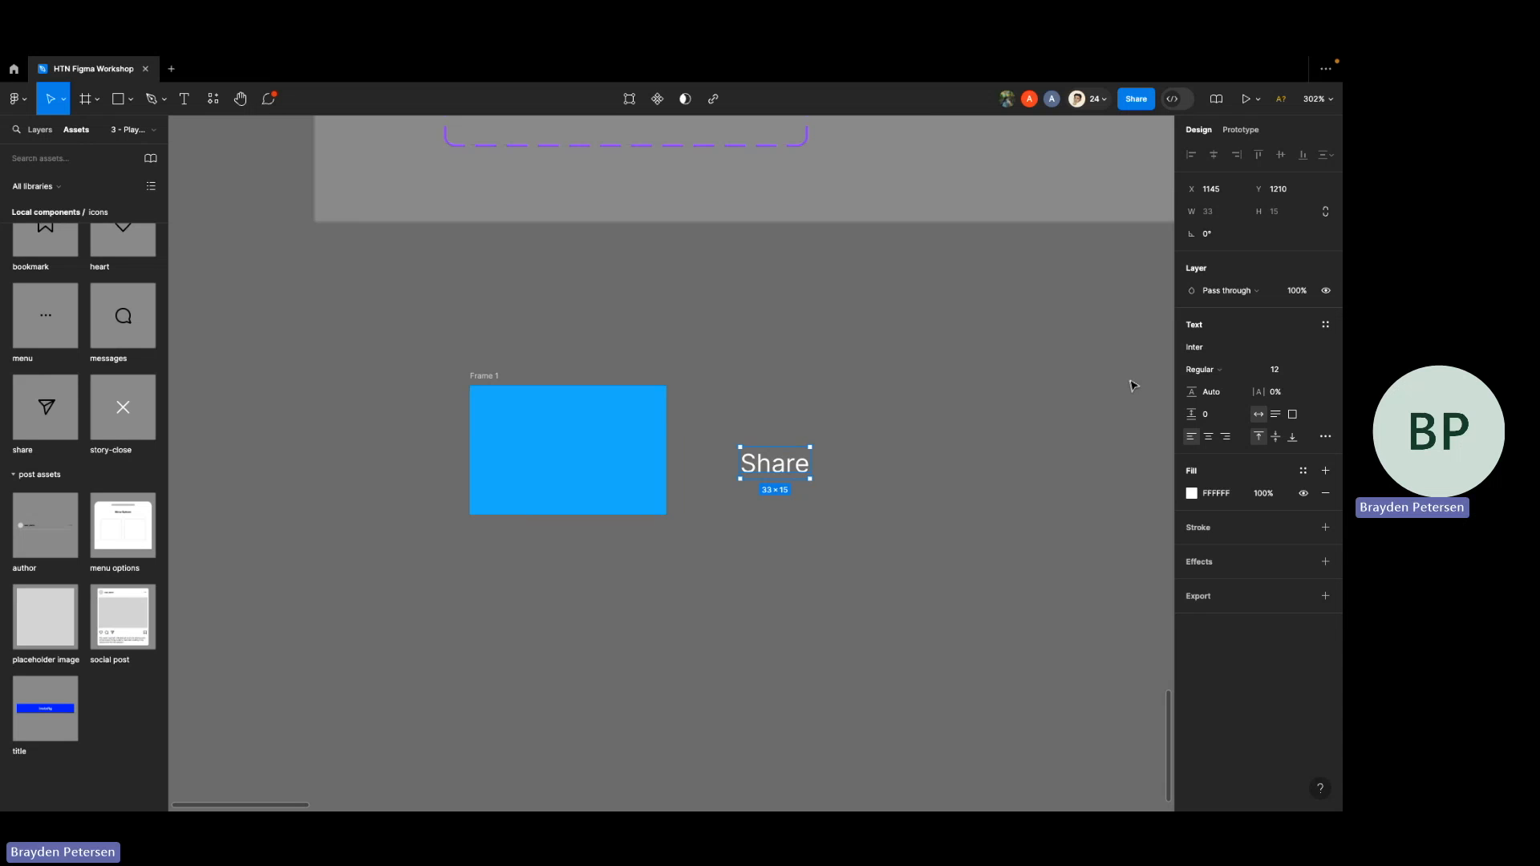
# - Set the Share text's font weight to Semi Bold
pyautogui.click(1192, 370)
pyautogui.click(1059, 371)
pyautogui.click(1253, 377)
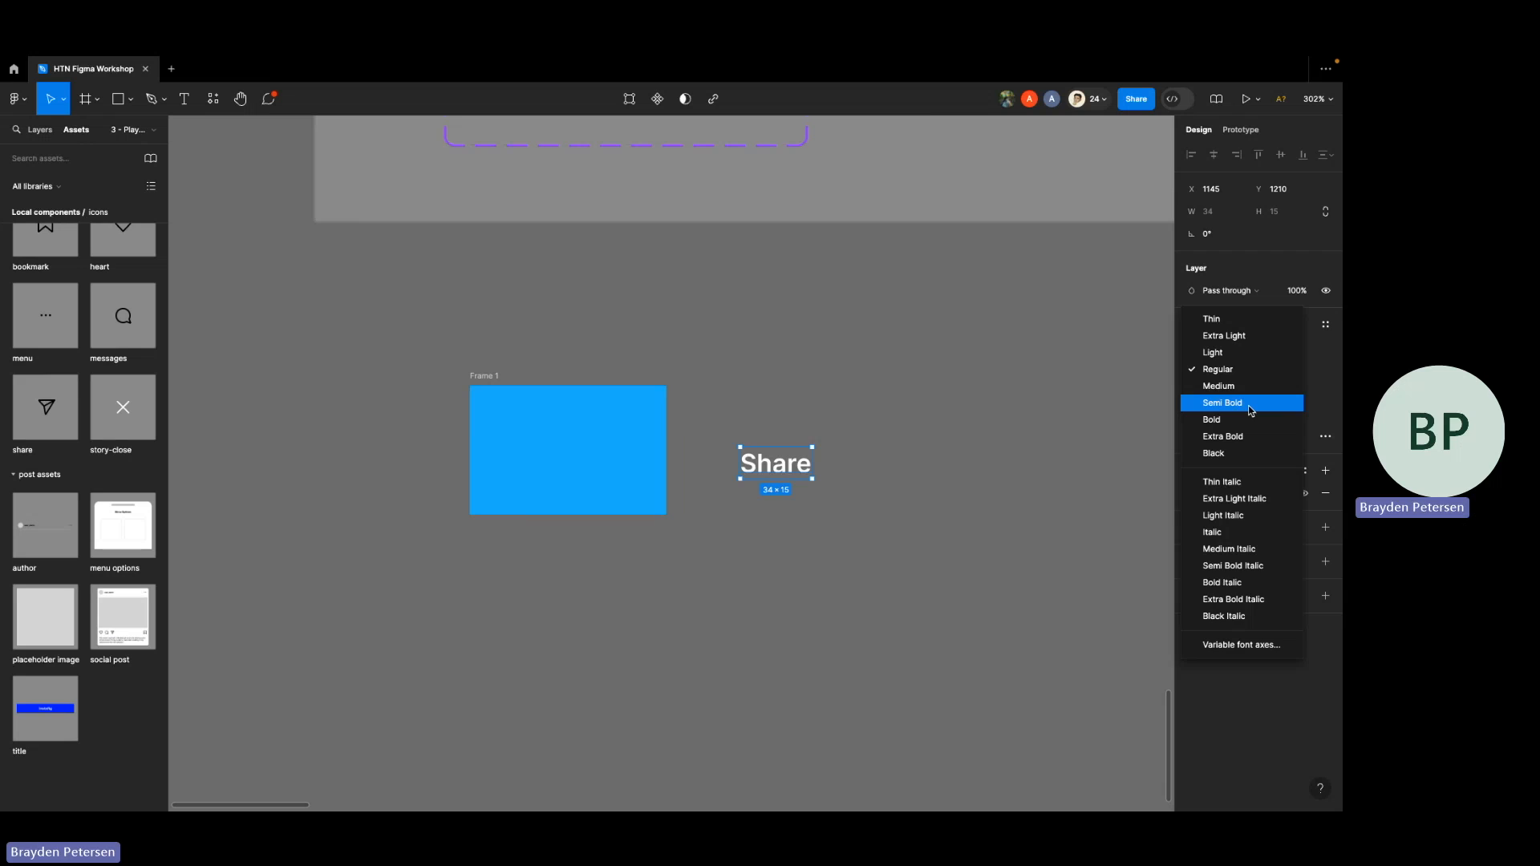
pyautogui.click(1252, 411)
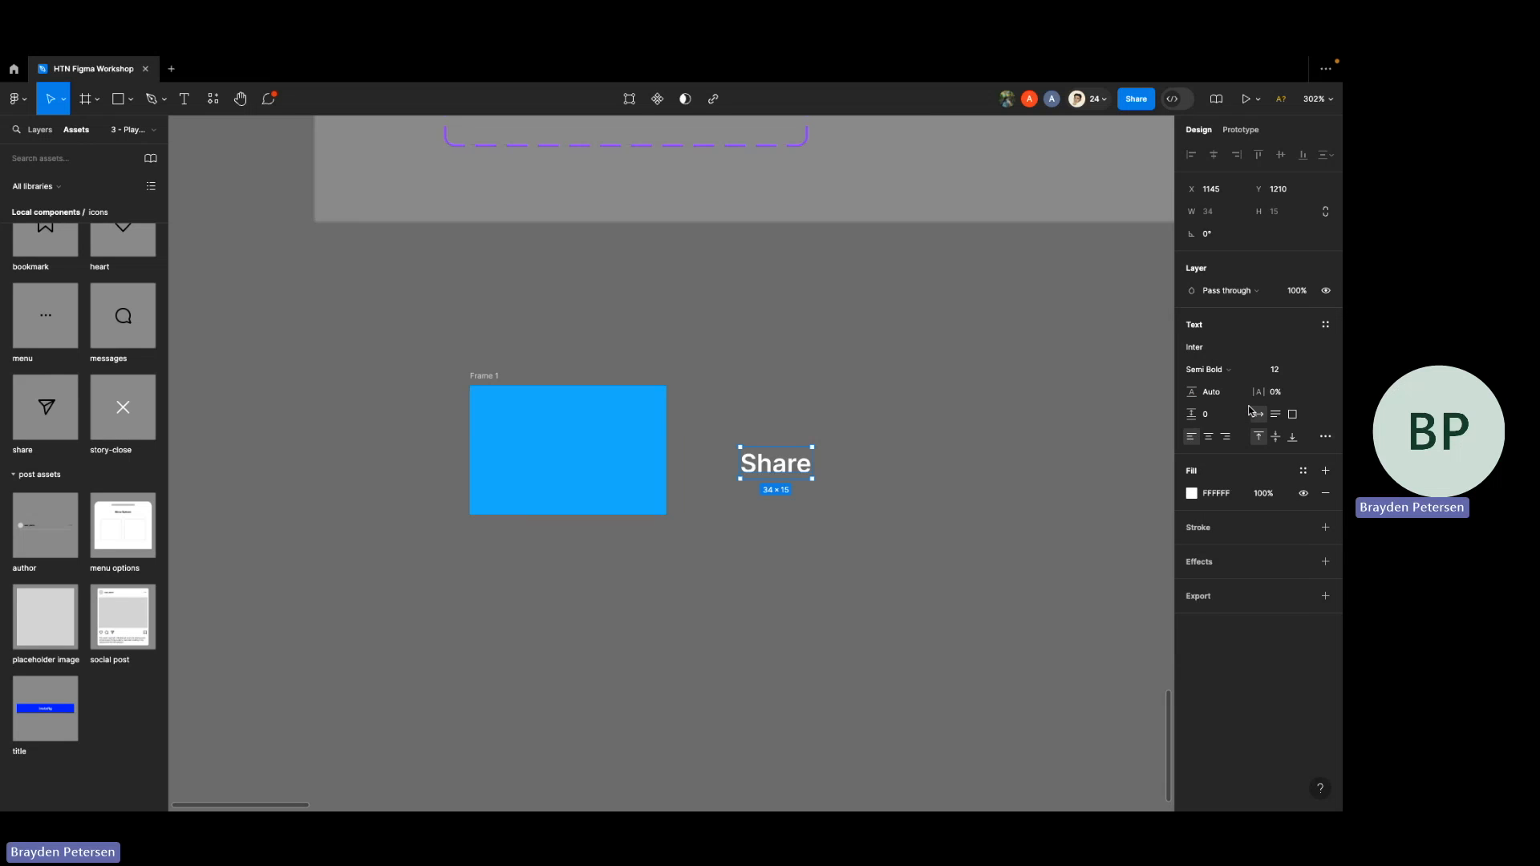
pyautogui.click(929, 514)
# - Set the Share text's font size to 24
pyautogui.click(800, 462)
pyautogui.scroll(-5, 889, 497)
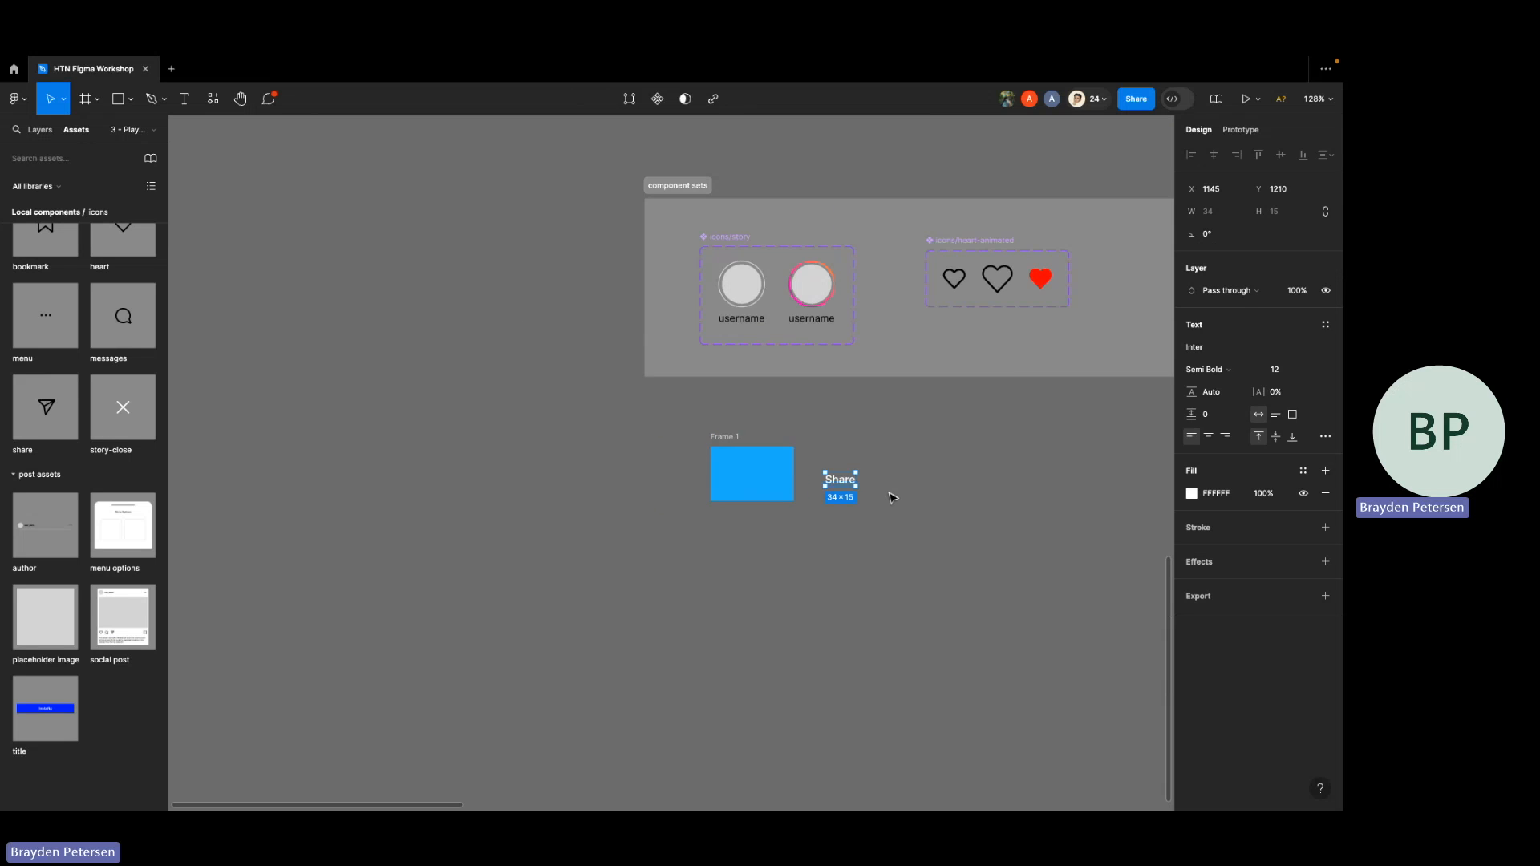
pyautogui.scroll(5, 925, 486)
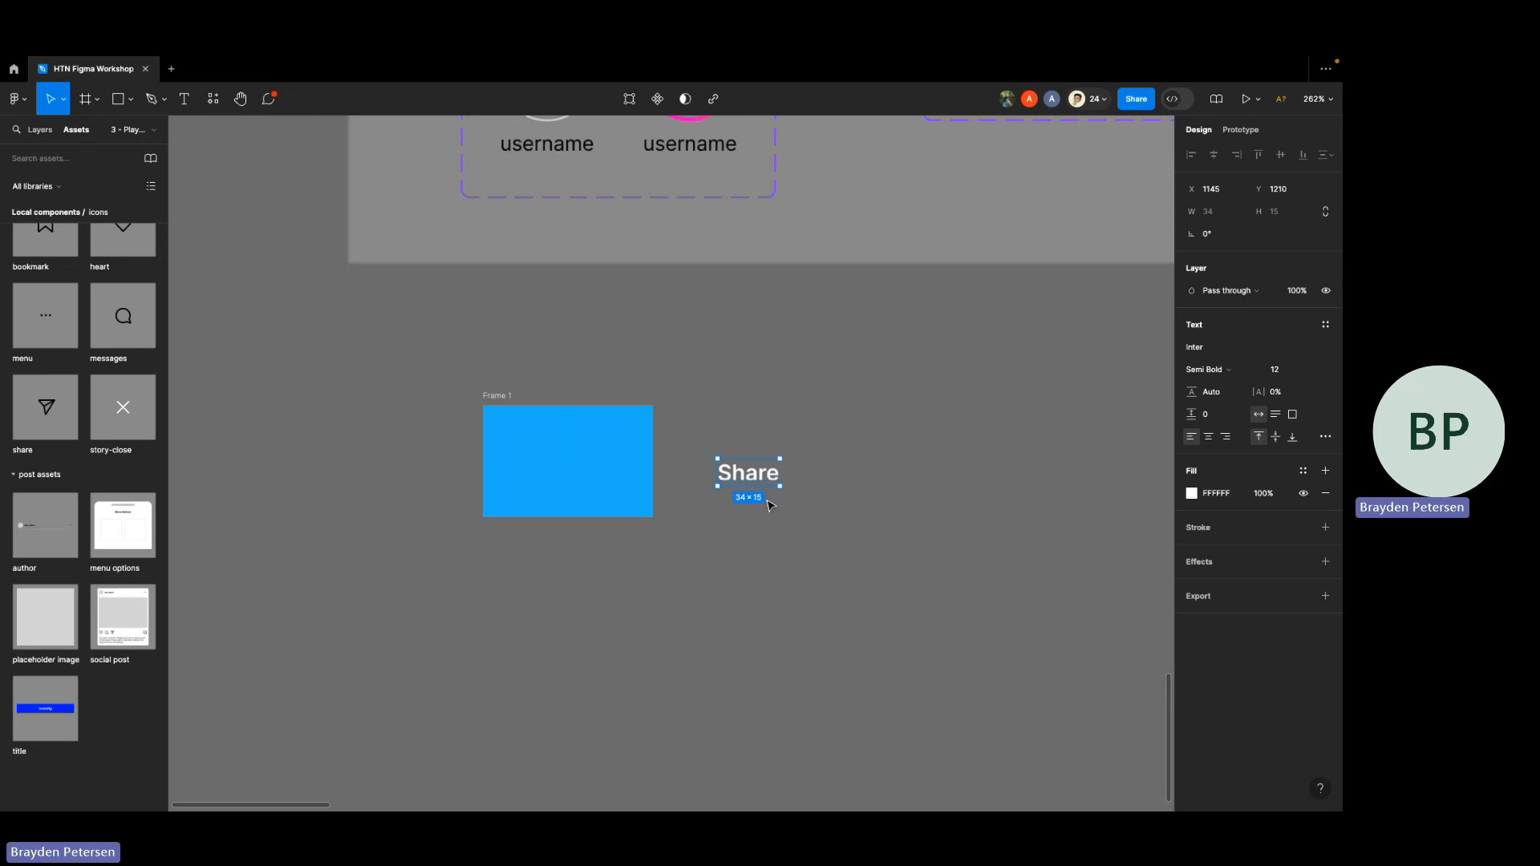
pyautogui.click(1276, 374)
pyautogui.write('24')
pyautogui.press('Return')
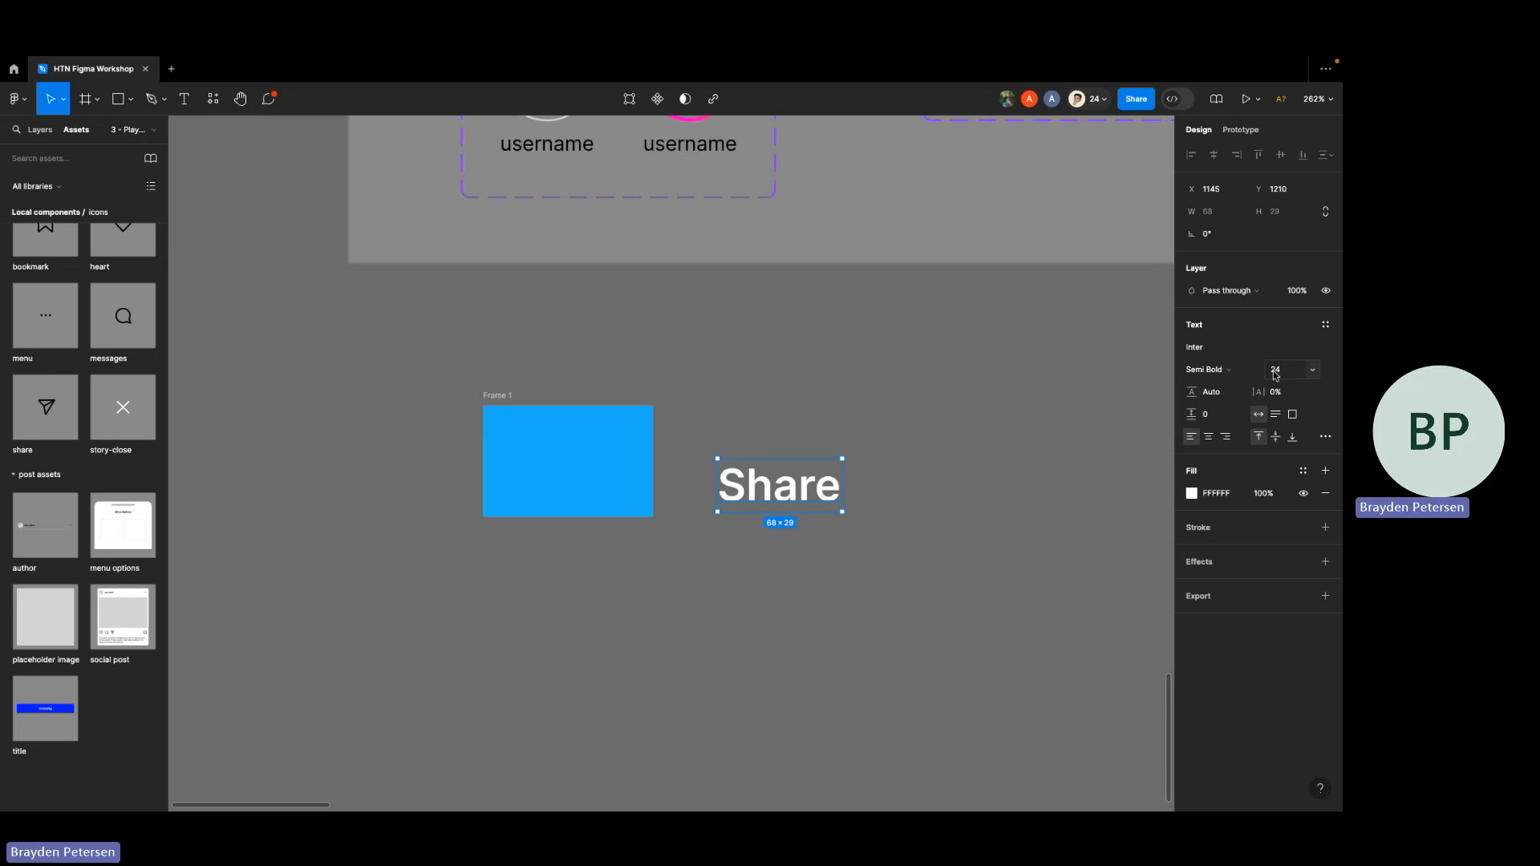
pyautogui.click(1041, 458)
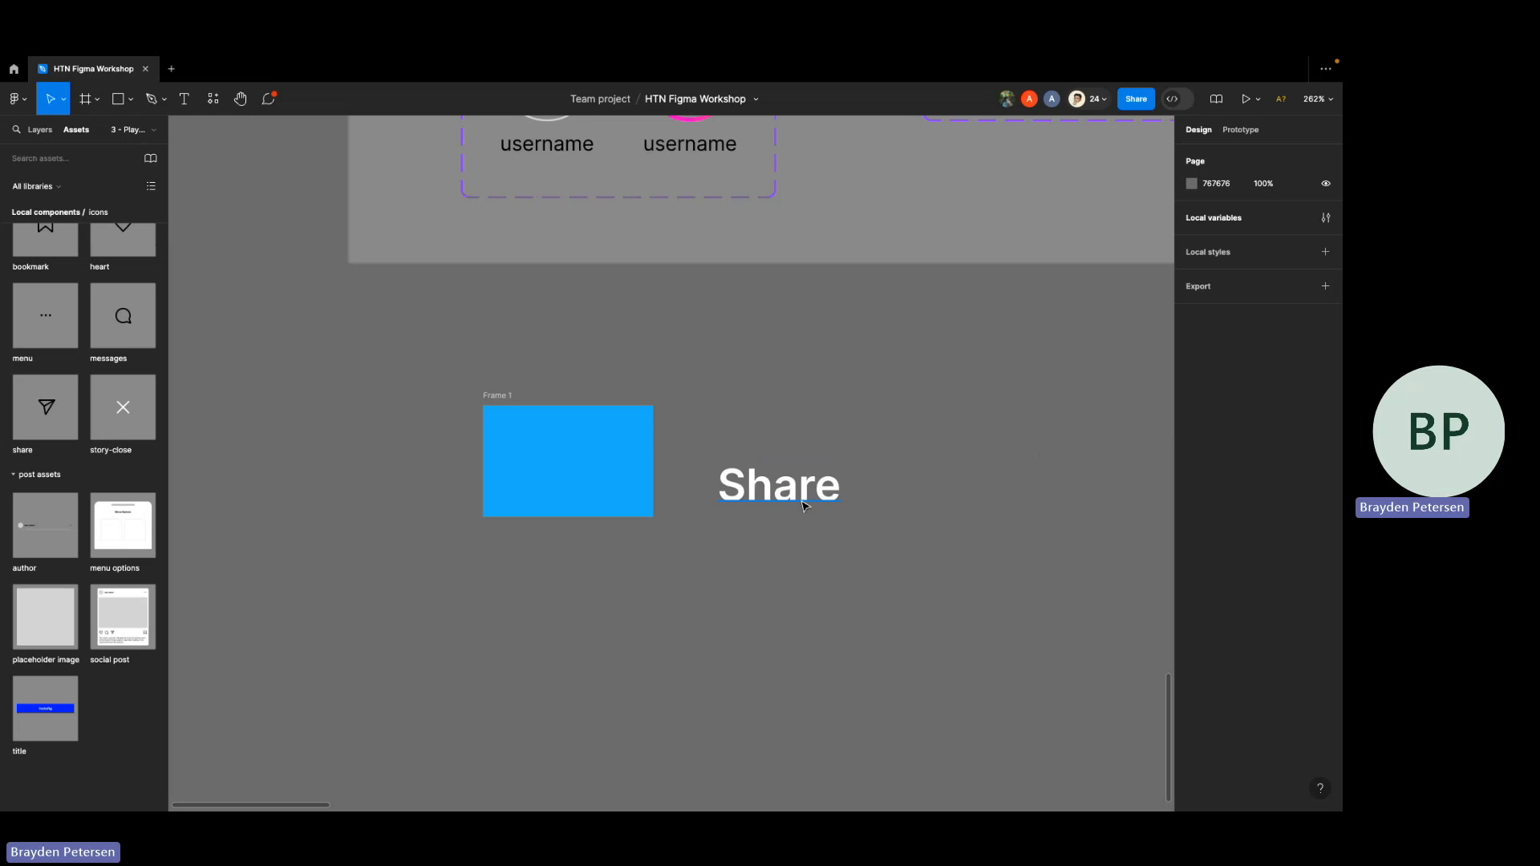
pyautogui.moveTo(802, 506); pyautogui.dragTo(767, 428)
pyautogui.click(502, 398)
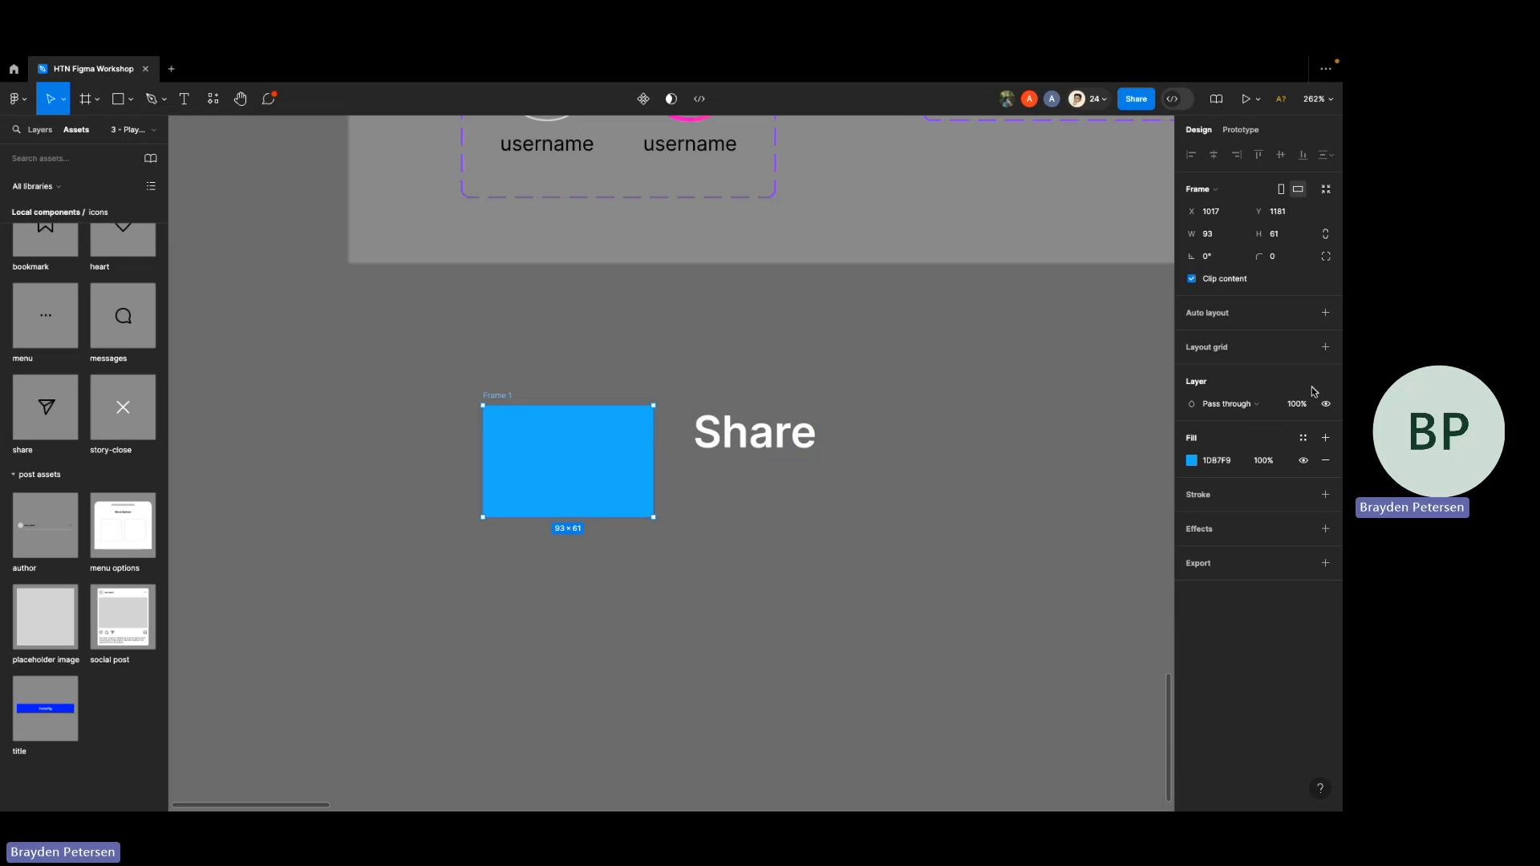
pyautogui.click(1201, 462)
pyautogui.moveTo(1085, 502); pyautogui.dragTo(826, 523)
pyautogui.click(827, 523)
pyautogui.moveTo(730, 432); pyautogui.dragTo(544, 462)
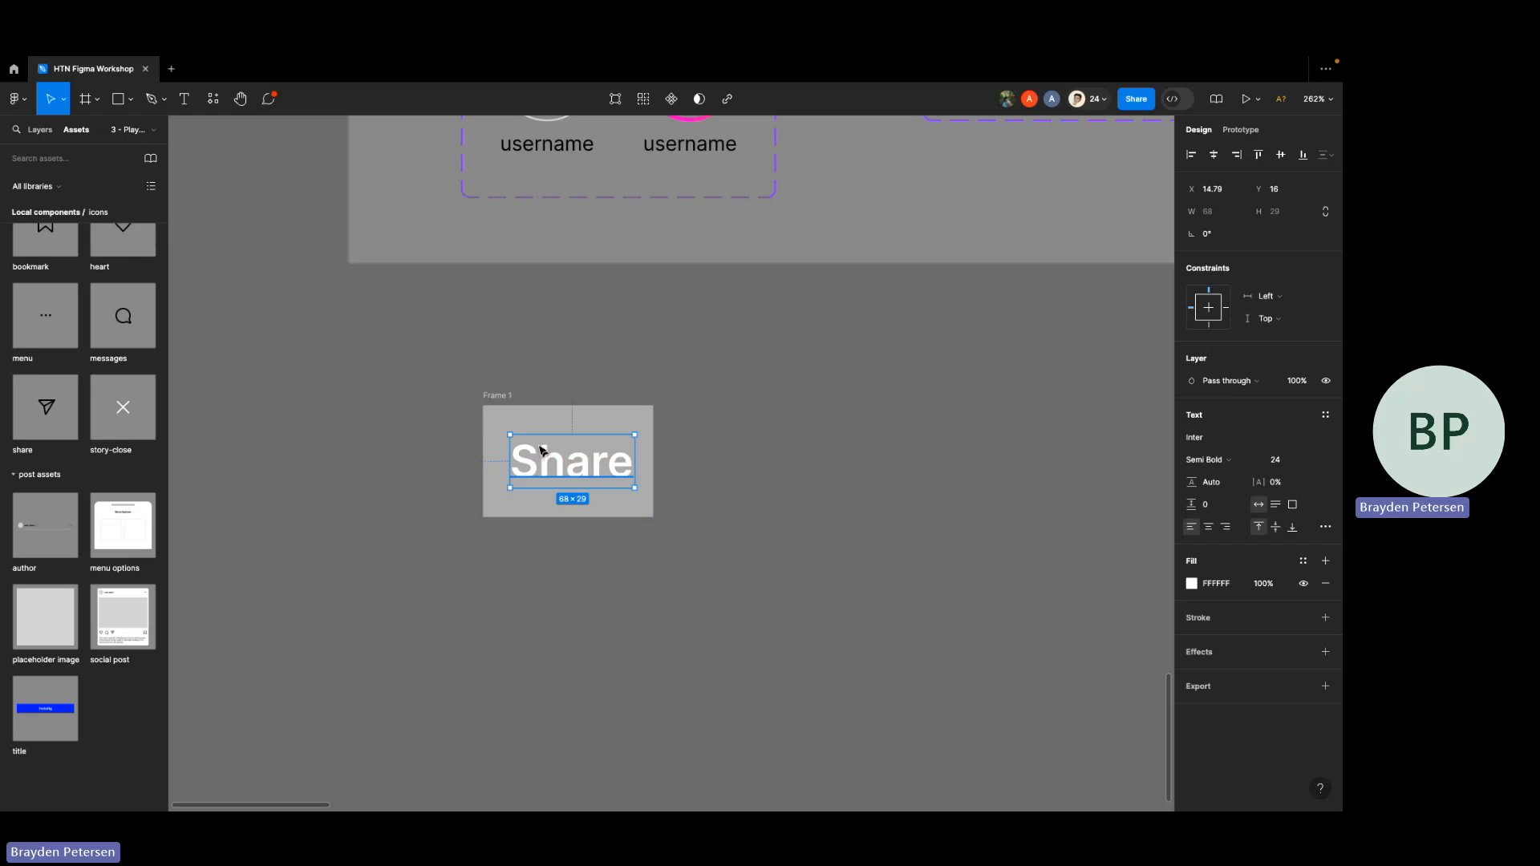
pyautogui.hotkey('ctrl', 'z')
pyautogui.hotkey('ctrl', 'z')
# - Move the Share text to the centre of the blue frame and select the frame
pyautogui.moveTo(782, 433); pyautogui.dragTo(594, 460)
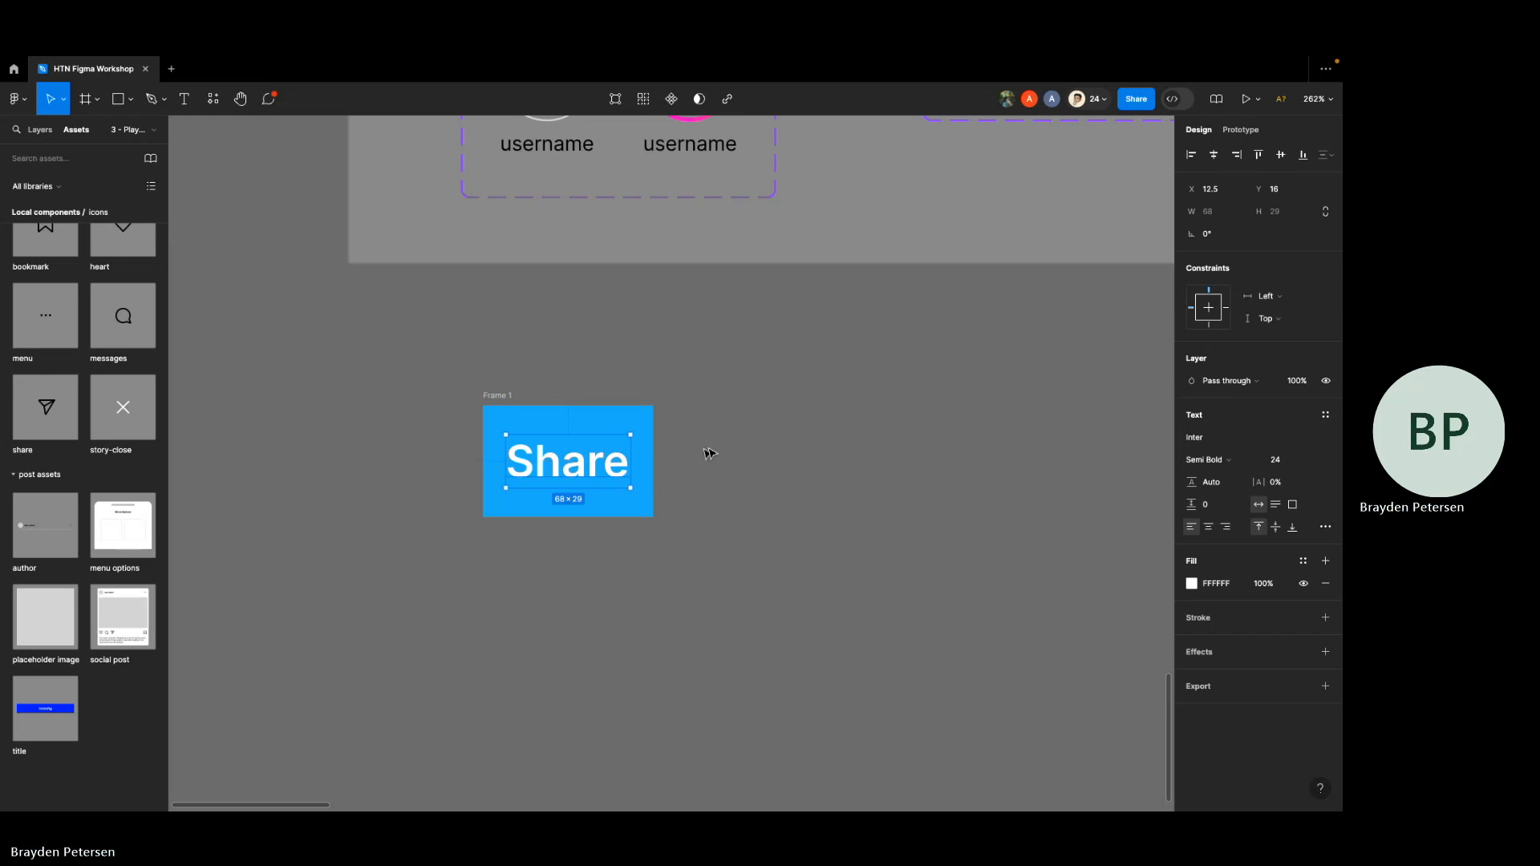
pyautogui.click(678, 457)
pyautogui.keyDown('ctrl'); pyautogui.scroll(-5, 682, 459); pyautogui.keyUp('ctrl')
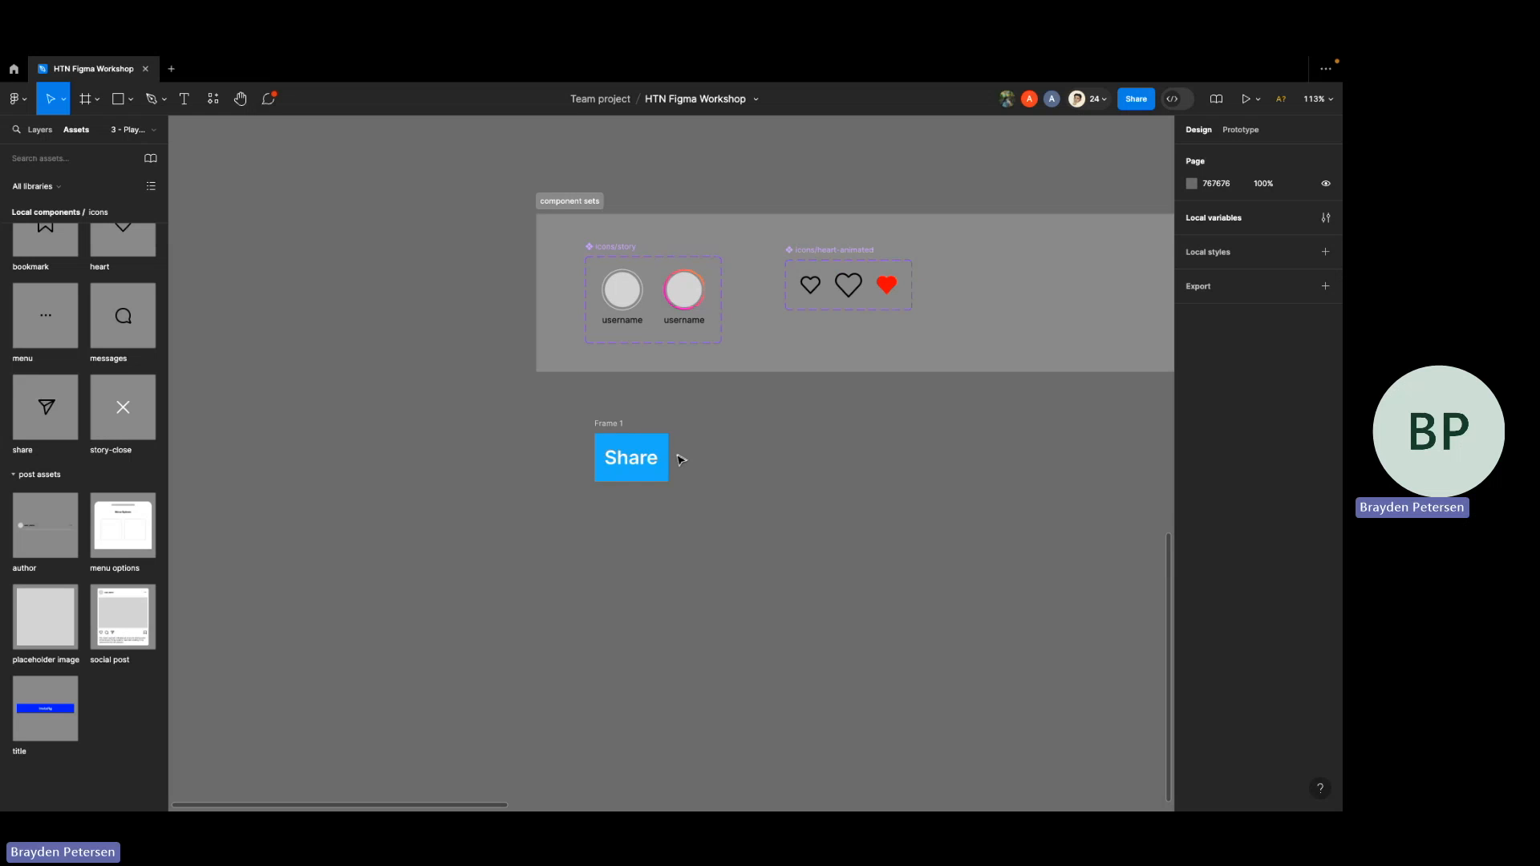
pyautogui.click(620, 430)
pyautogui.keyDown('ctrl'); pyautogui.scroll(5, 620, 429); pyautogui.keyUp('ctrl')
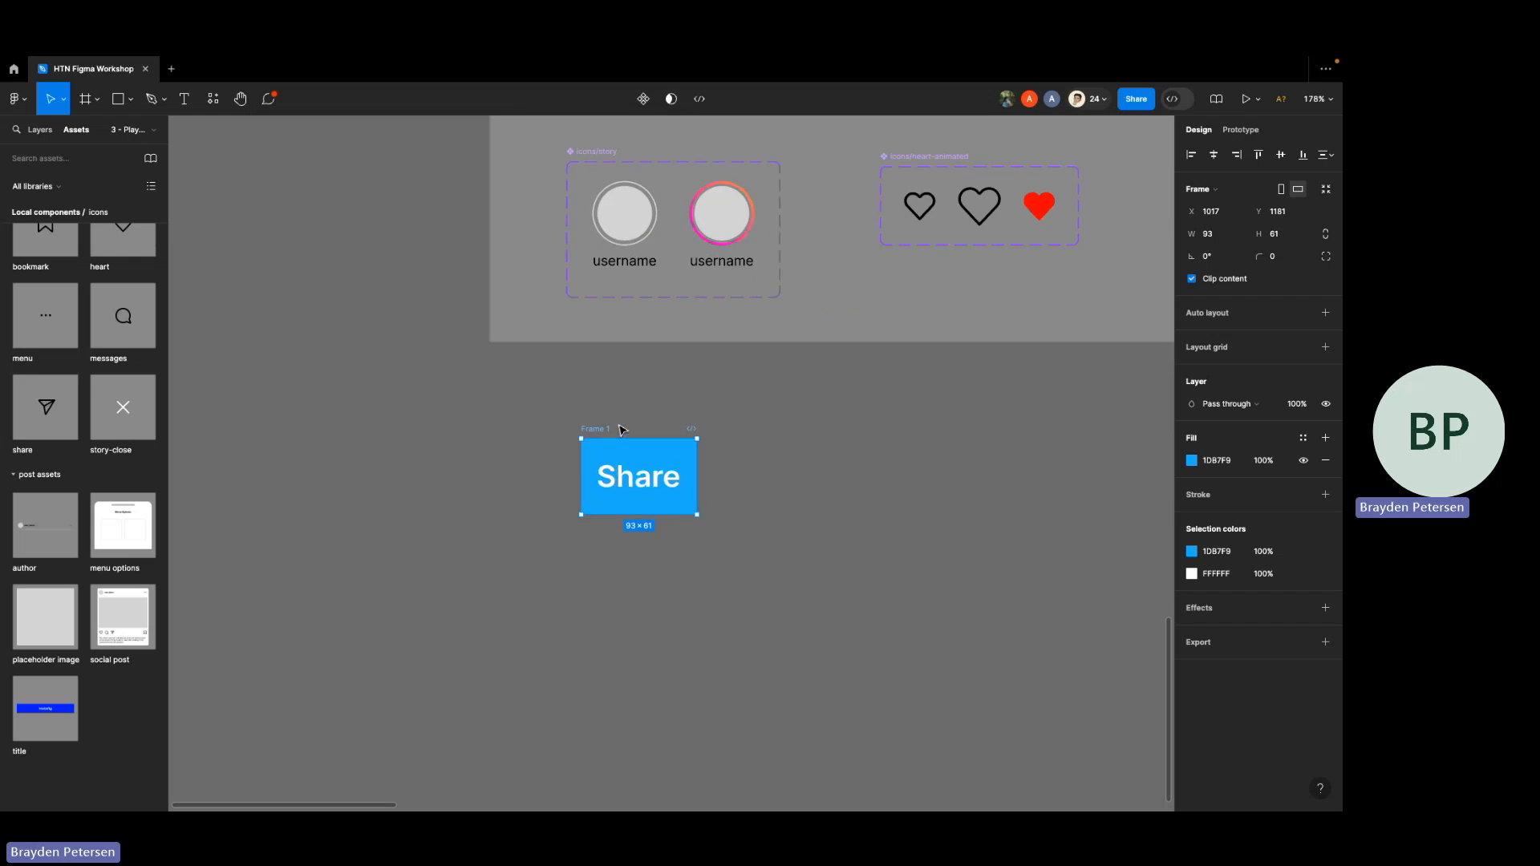
# - Apply auto layout to the blue frame that holds the Share text
pyautogui.keyDown('ctrl'); pyautogui.scroll(5, 620, 429); pyautogui.keyUp('ctrl')
pyautogui.click(660, 403)
pyautogui.click(638, 527)
pyautogui.click(580, 443)
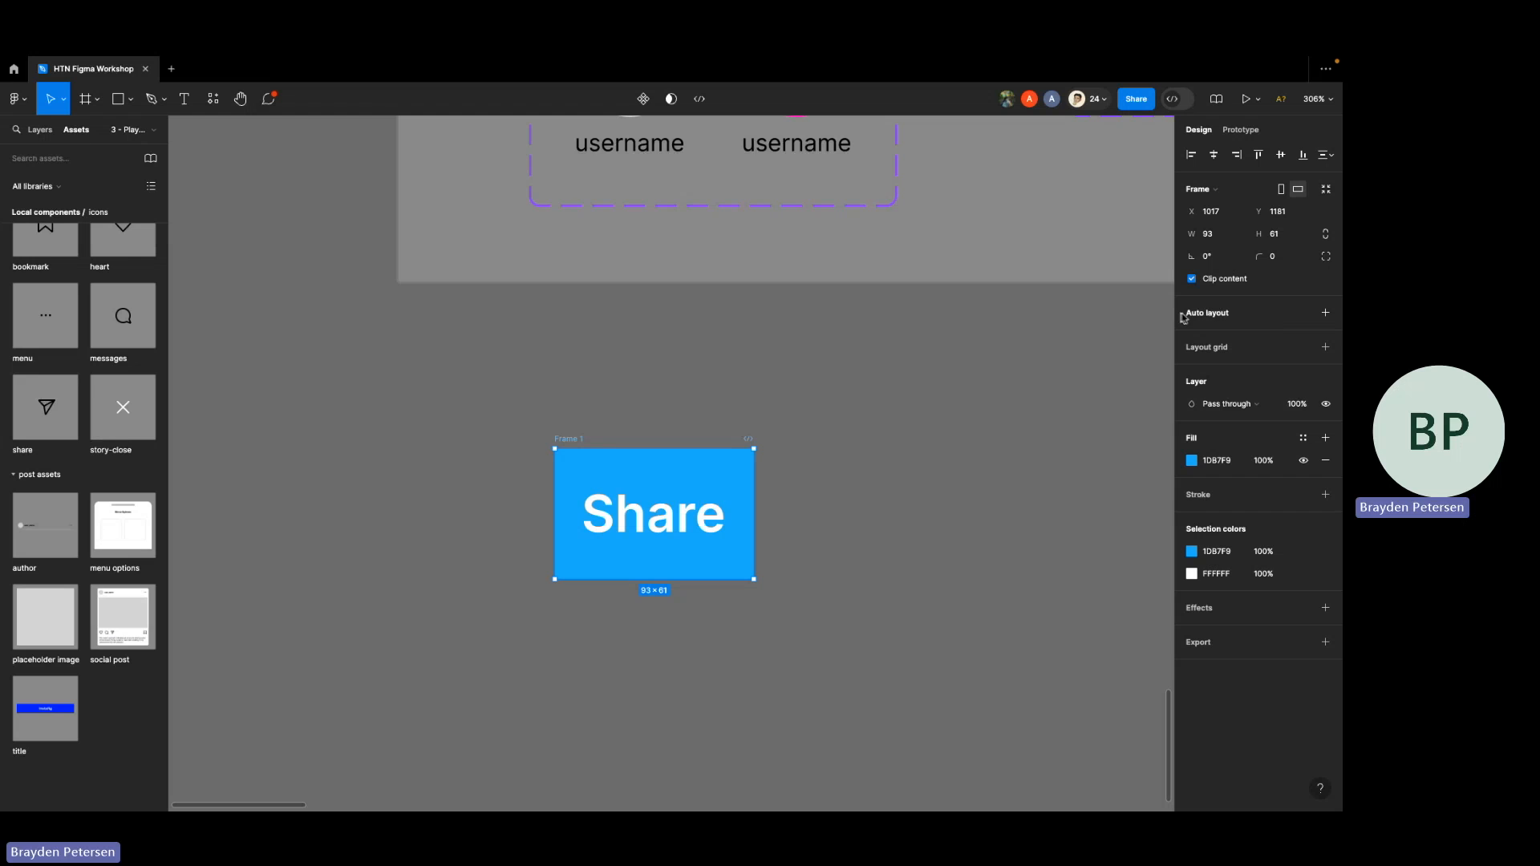
pyautogui.click(1326, 317)
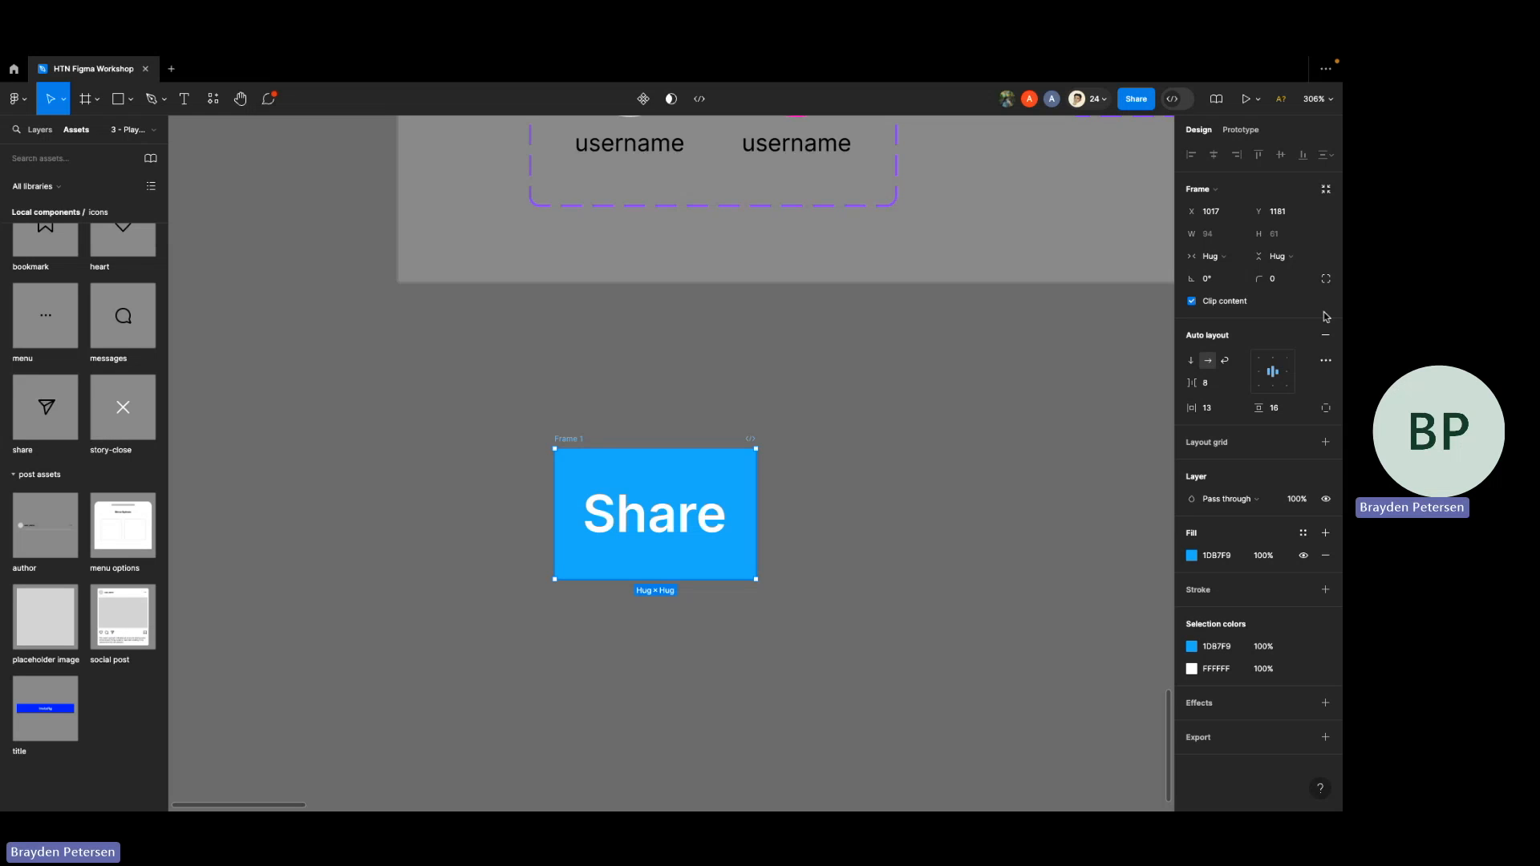
# - Set the blue frame's horizontal auto layout padding to 20
pyautogui.click(1223, 411)
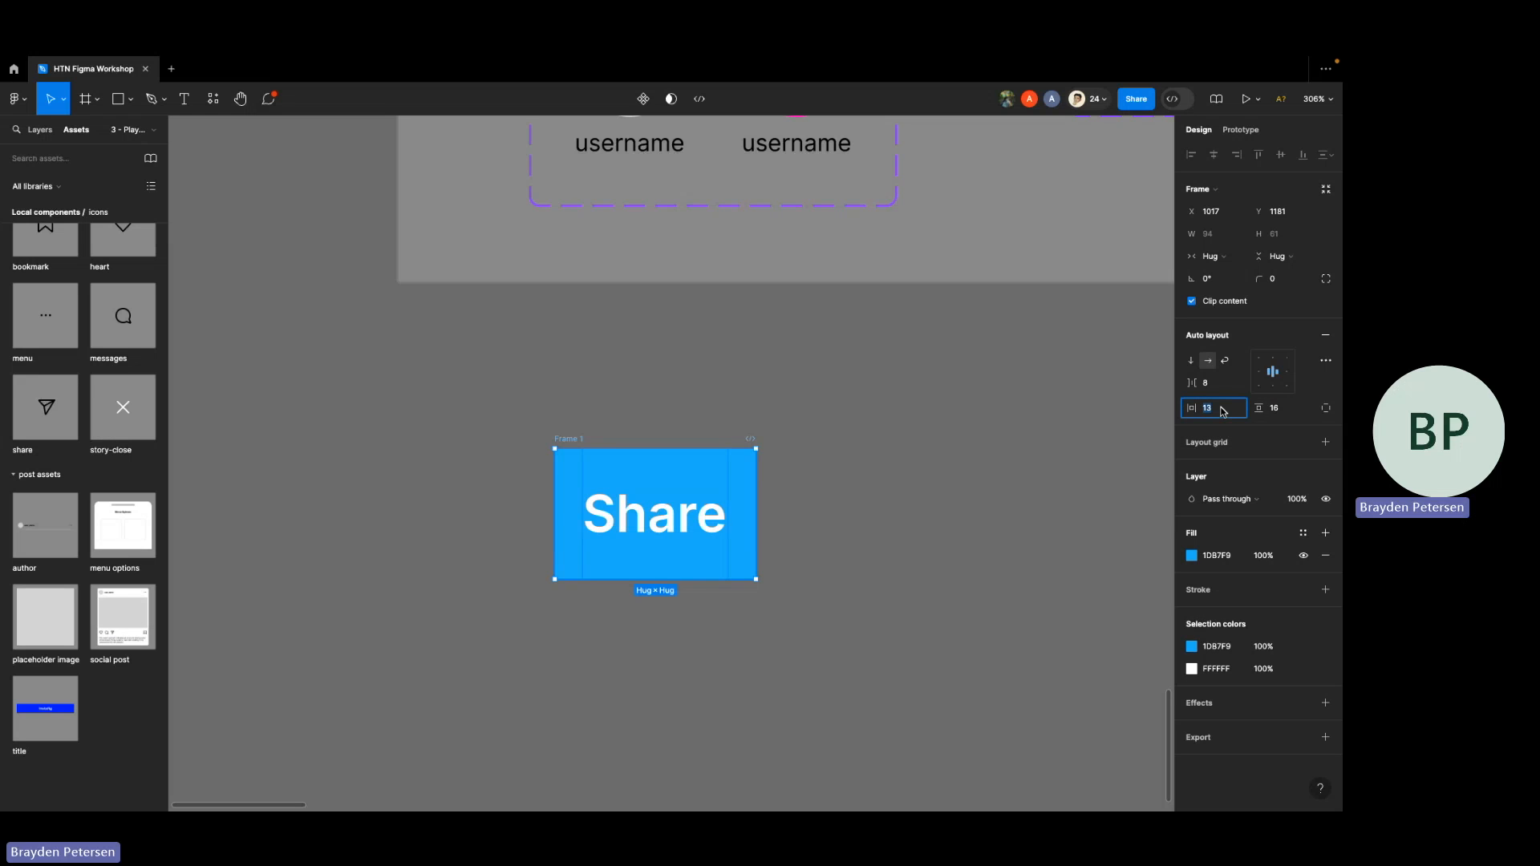
pyautogui.press('Up')
pyautogui.press('Up')
pyautogui.press('Up')
pyautogui.press('Up')
pyautogui.press('Up')
pyautogui.press('Up')
pyautogui.press('Up')
pyautogui.press('Up')
pyautogui.press('Up')
pyautogui.press('Up')
pyautogui.press('Up')
pyautogui.press('Up')
pyautogui.press('Up')
pyautogui.press('Up')
pyautogui.press('Up')
pyautogui.press('Up')
pyautogui.press('Up')
pyautogui.press('Up')
pyautogui.press('Up')
pyautogui.press('Up')
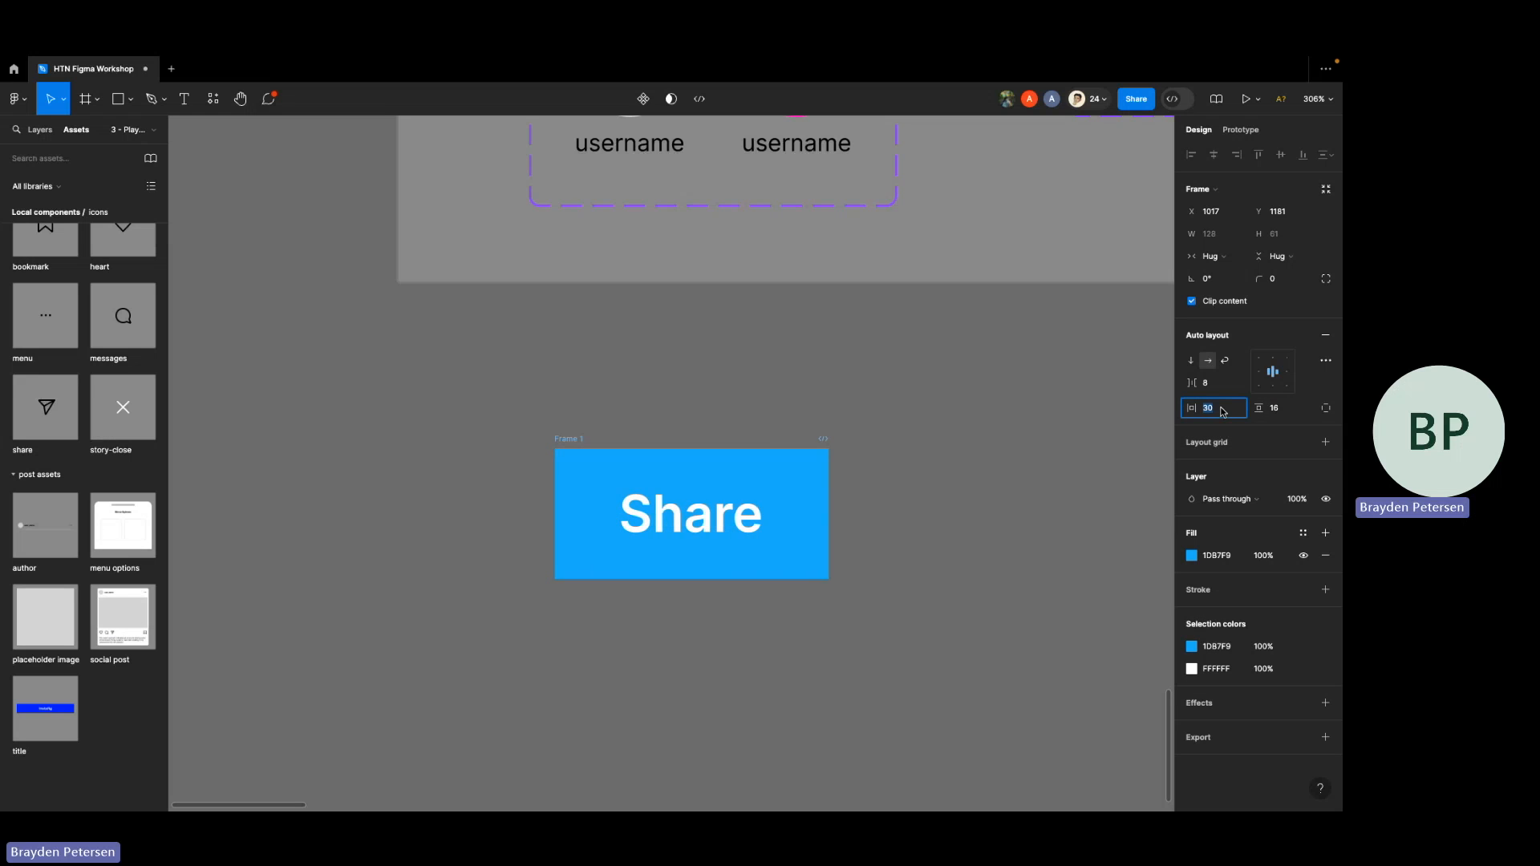
pyautogui.press('Down')
pyautogui.press('Down')
pyautogui.press('Down')
pyautogui.press('Down')
pyautogui.press('Down')
pyautogui.press('Down')
pyautogui.press('Down')
pyautogui.press('Down')
pyautogui.press('Down')
pyautogui.press('Down')
pyautogui.press('Down')
pyautogui.press('Down')
pyautogui.press('Down')
pyautogui.press('Down')
pyautogui.press('Down')
pyautogui.press('Down')
pyautogui.press('Down')
pyautogui.press('Down')
pyautogui.press('Down')
pyautogui.press('Down')
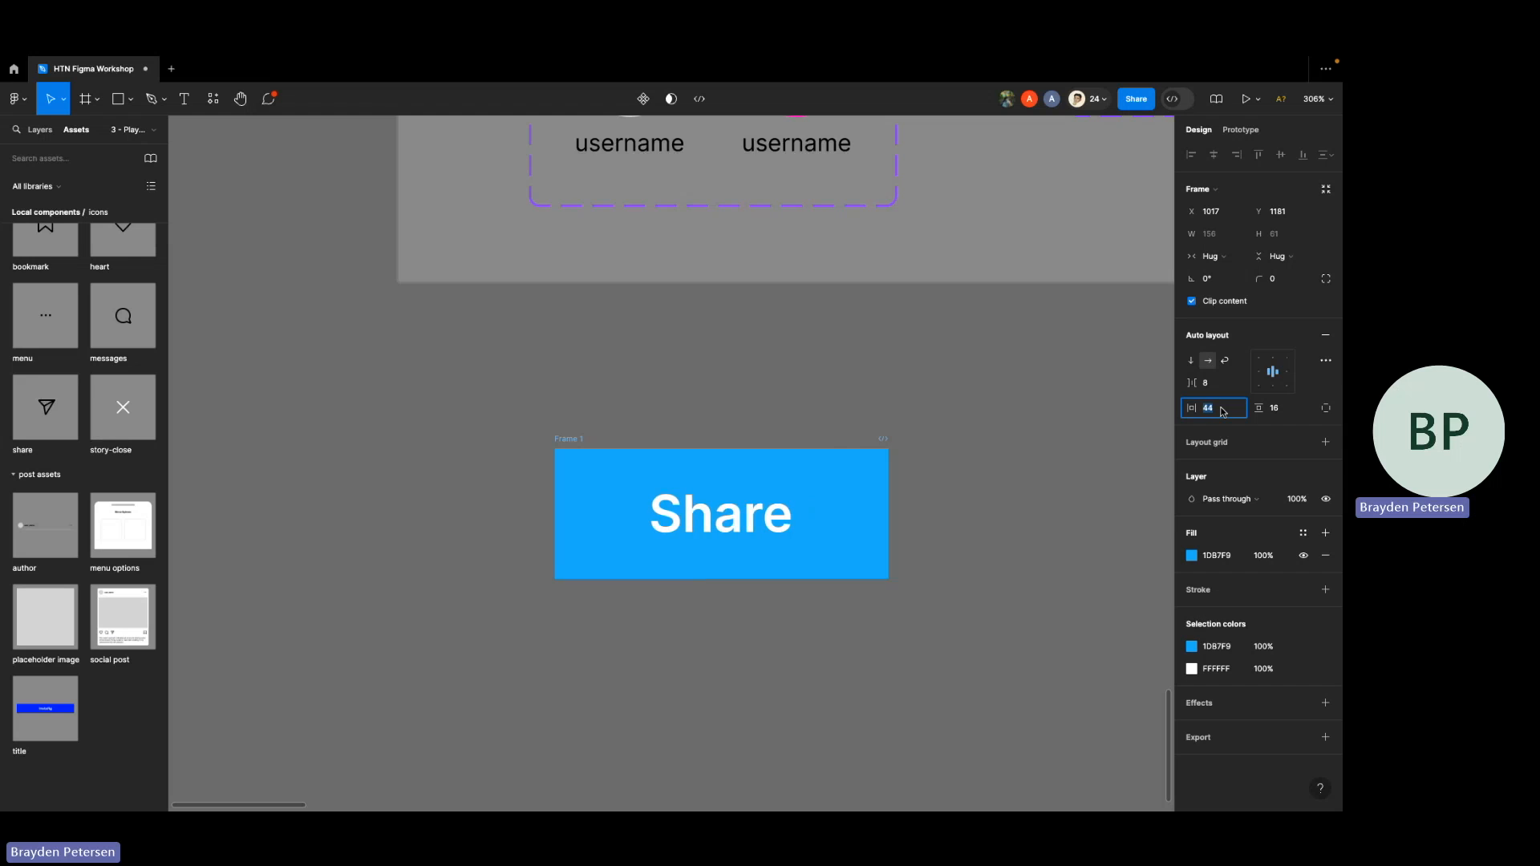
pyautogui.press('Down')
pyautogui.press('Down')
pyautogui.press('Down')
pyautogui.press('Down')
pyautogui.press('Down')
pyautogui.press('Down')
pyautogui.press('Down')
pyautogui.press('Up')
pyautogui.press('Up')
pyautogui.press('Up')
pyautogui.press('Up')
pyautogui.press('Up')
pyautogui.press('Up')
pyautogui.press('Up')
pyautogui.press('Down')
pyautogui.press('Down')
pyautogui.press('Down')
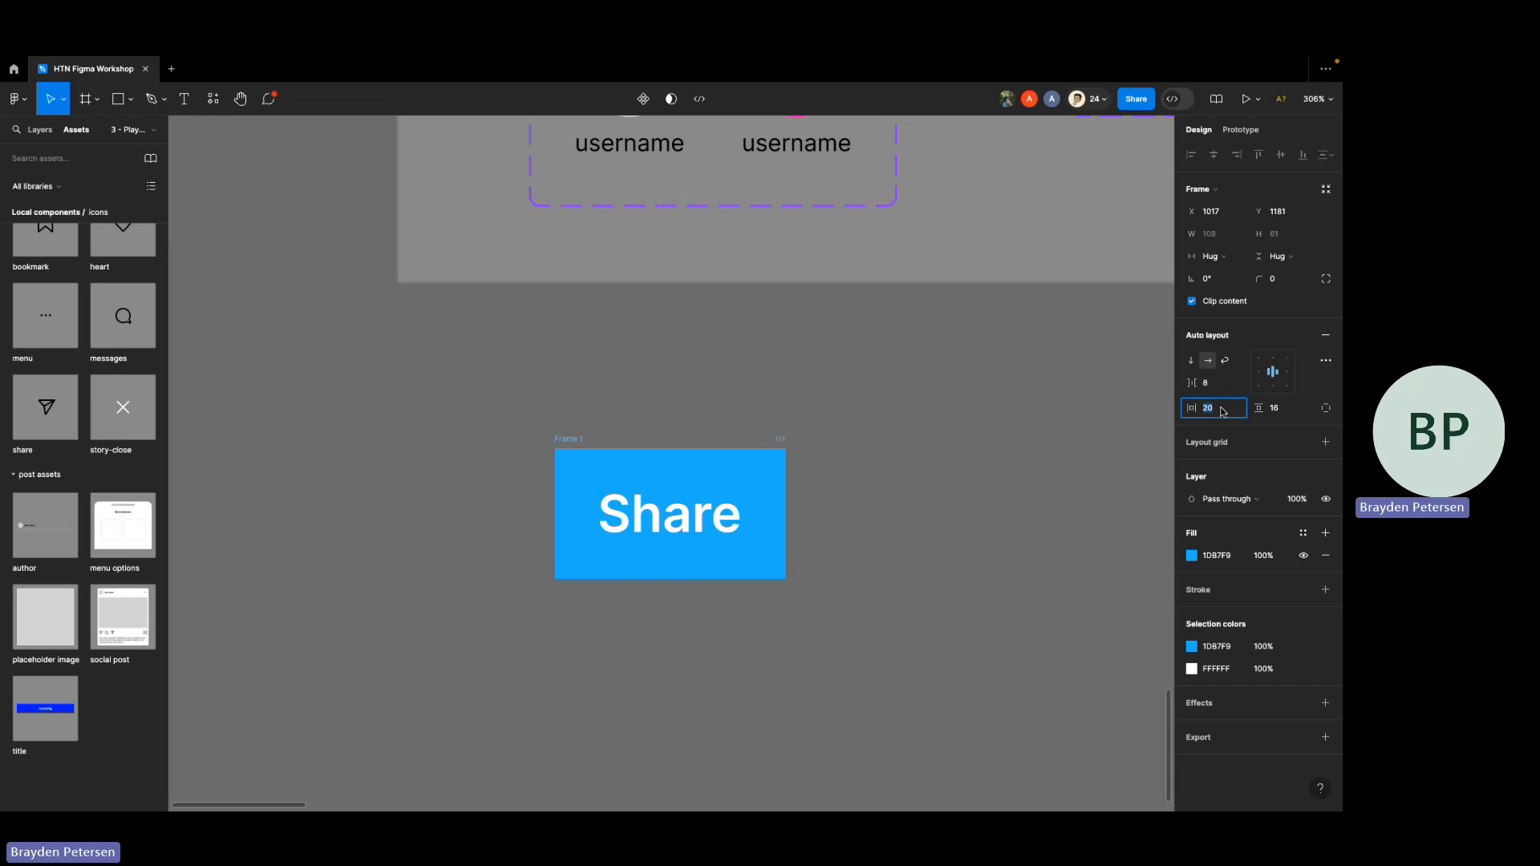
# - Set the blue frame's vertical auto layout padding to 15
pyautogui.click(1281, 409)
pyautogui.press('Up')
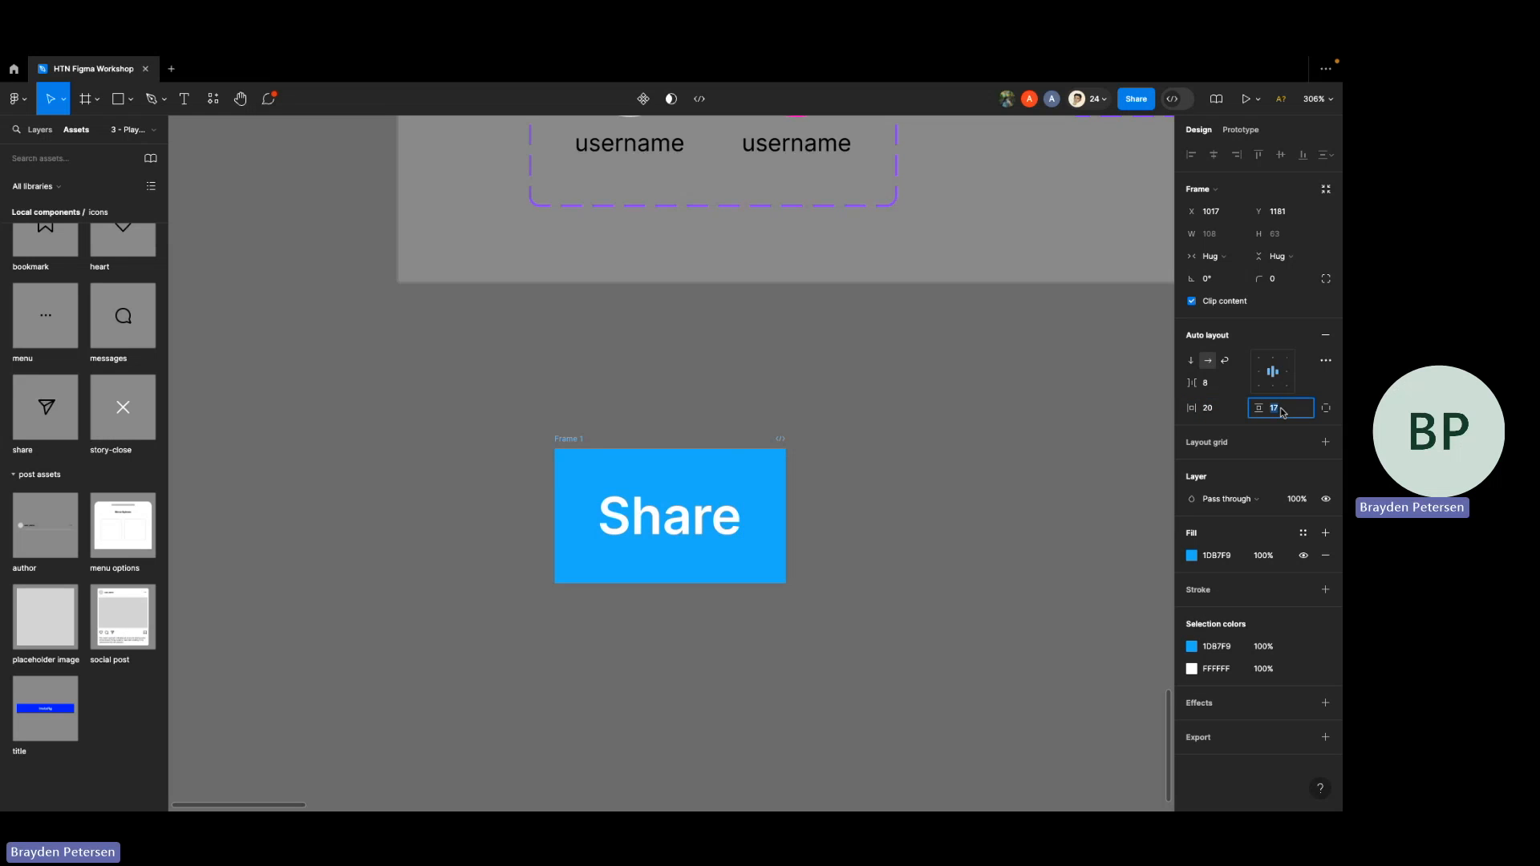
pyautogui.press('Down')
pyautogui.press('Down')
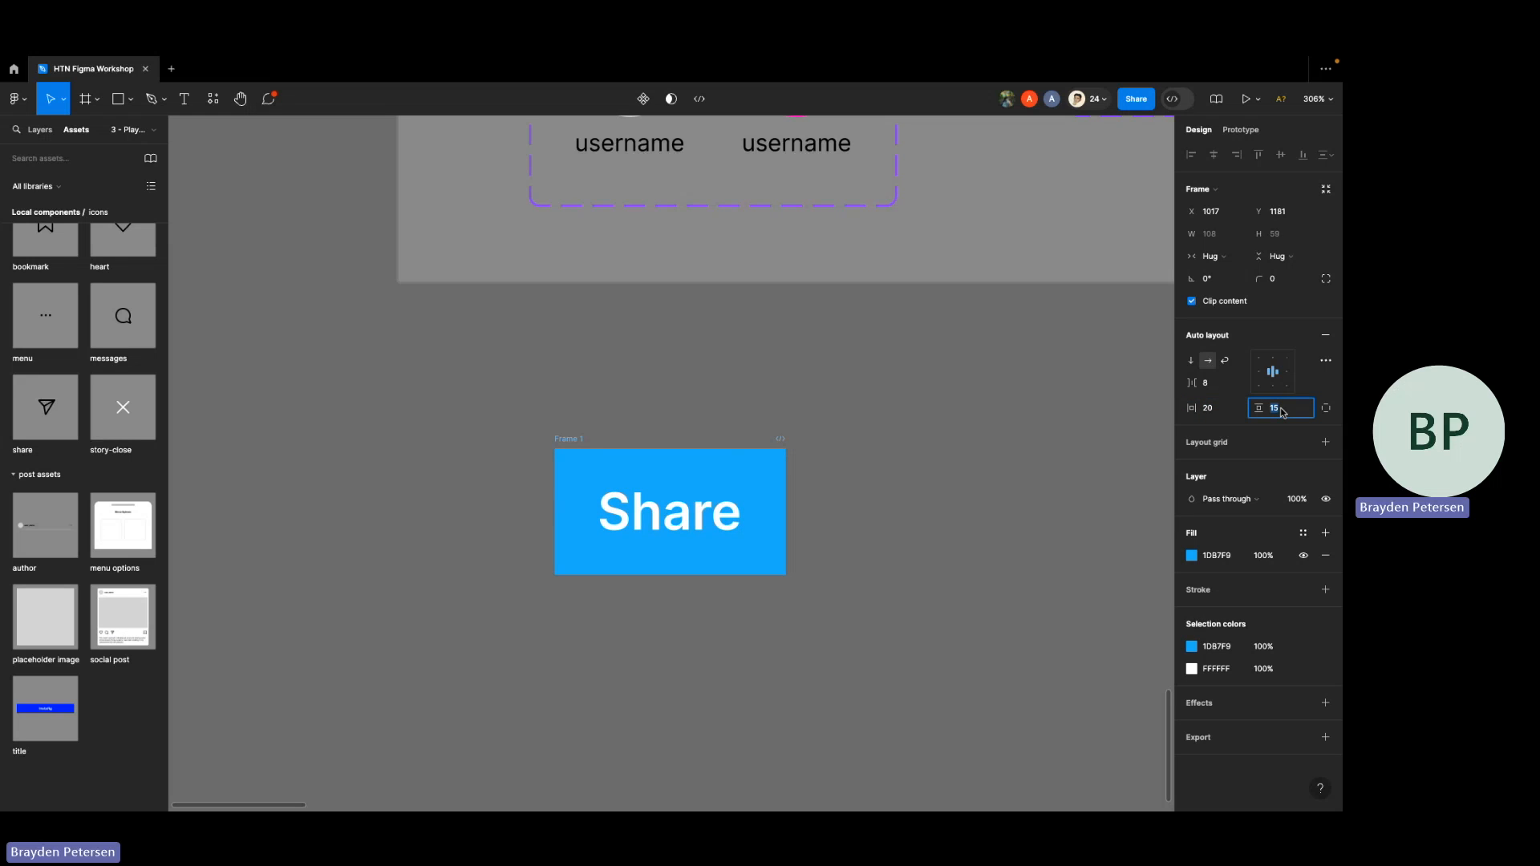
pyautogui.click(1212, 409)
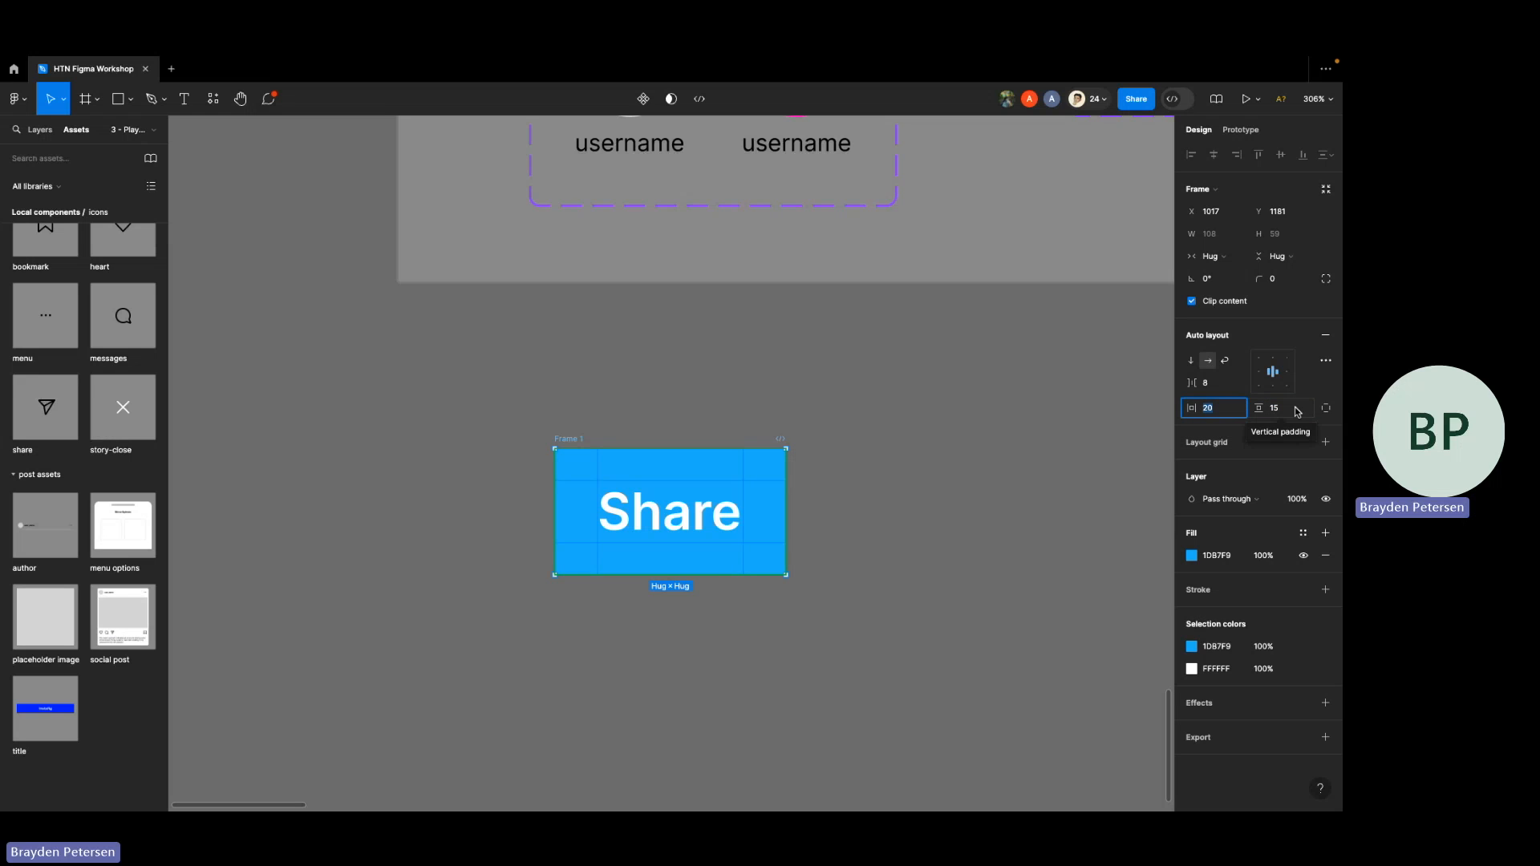
pyautogui.click(1297, 411)
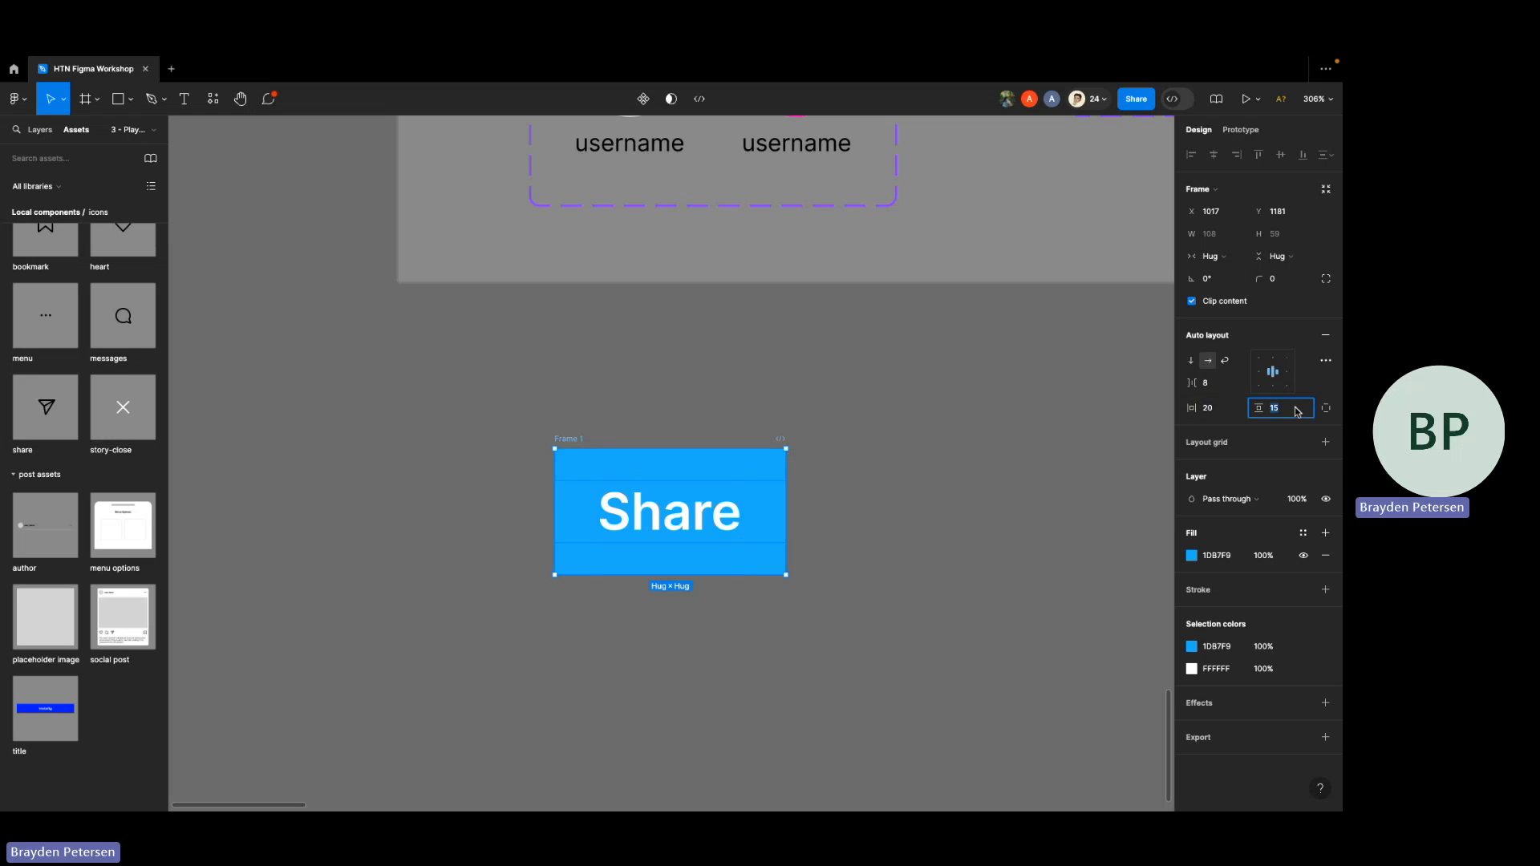
pyautogui.click(829, 421)
pyautogui.click(710, 474)
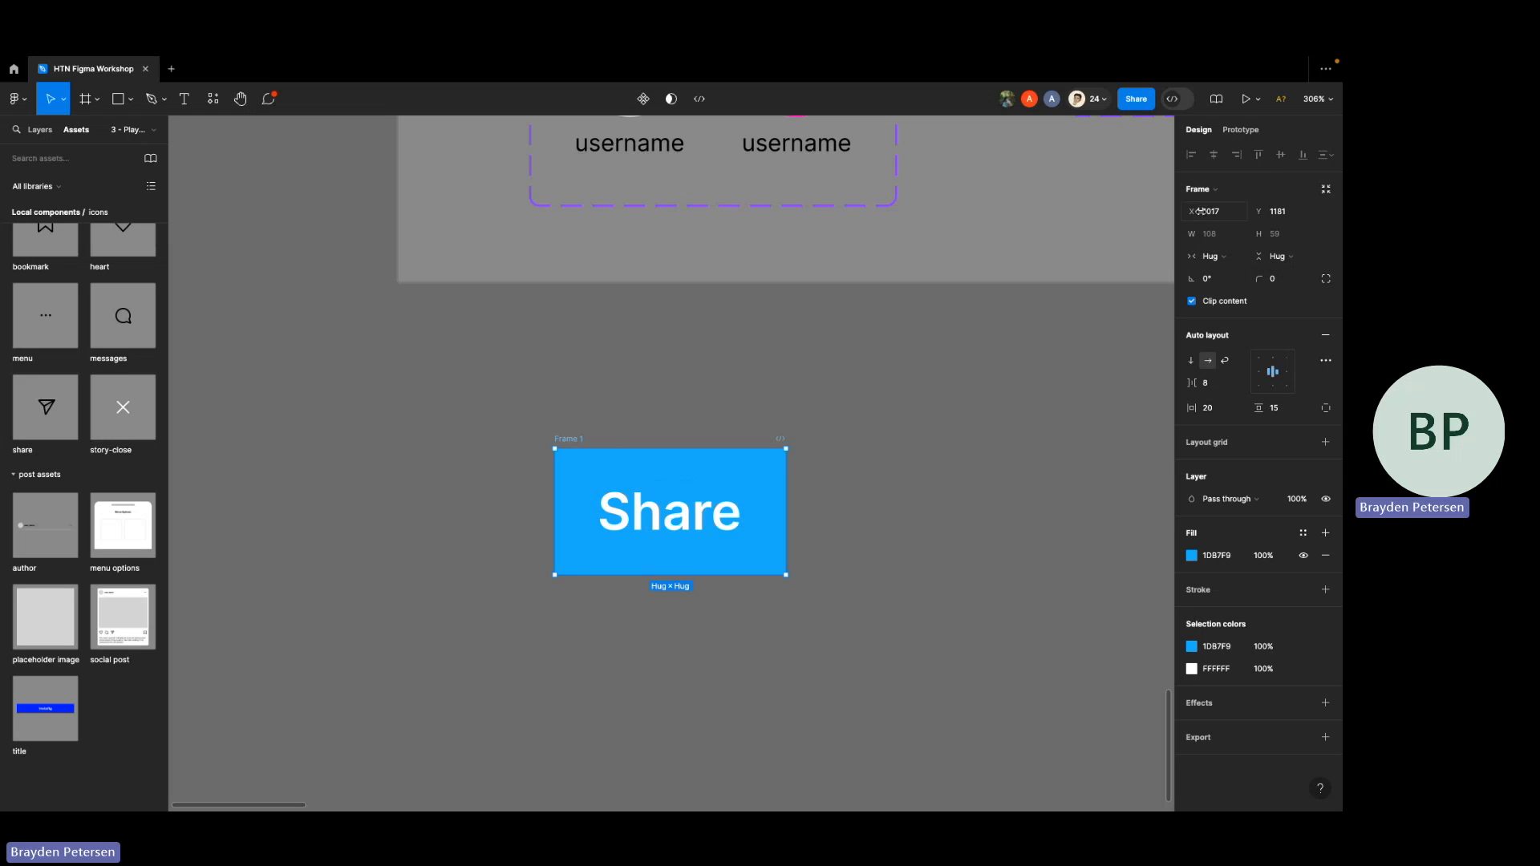
# - Shift the blue frame to X 1021 and keep its width sizing on Hug contents
pyautogui.moveTo(1201, 211)
pyautogui.mouseDown()
pyautogui.moveTo(1228, 211)
pyautogui.moveTo(1193, 211)
pyautogui.mouseUp()
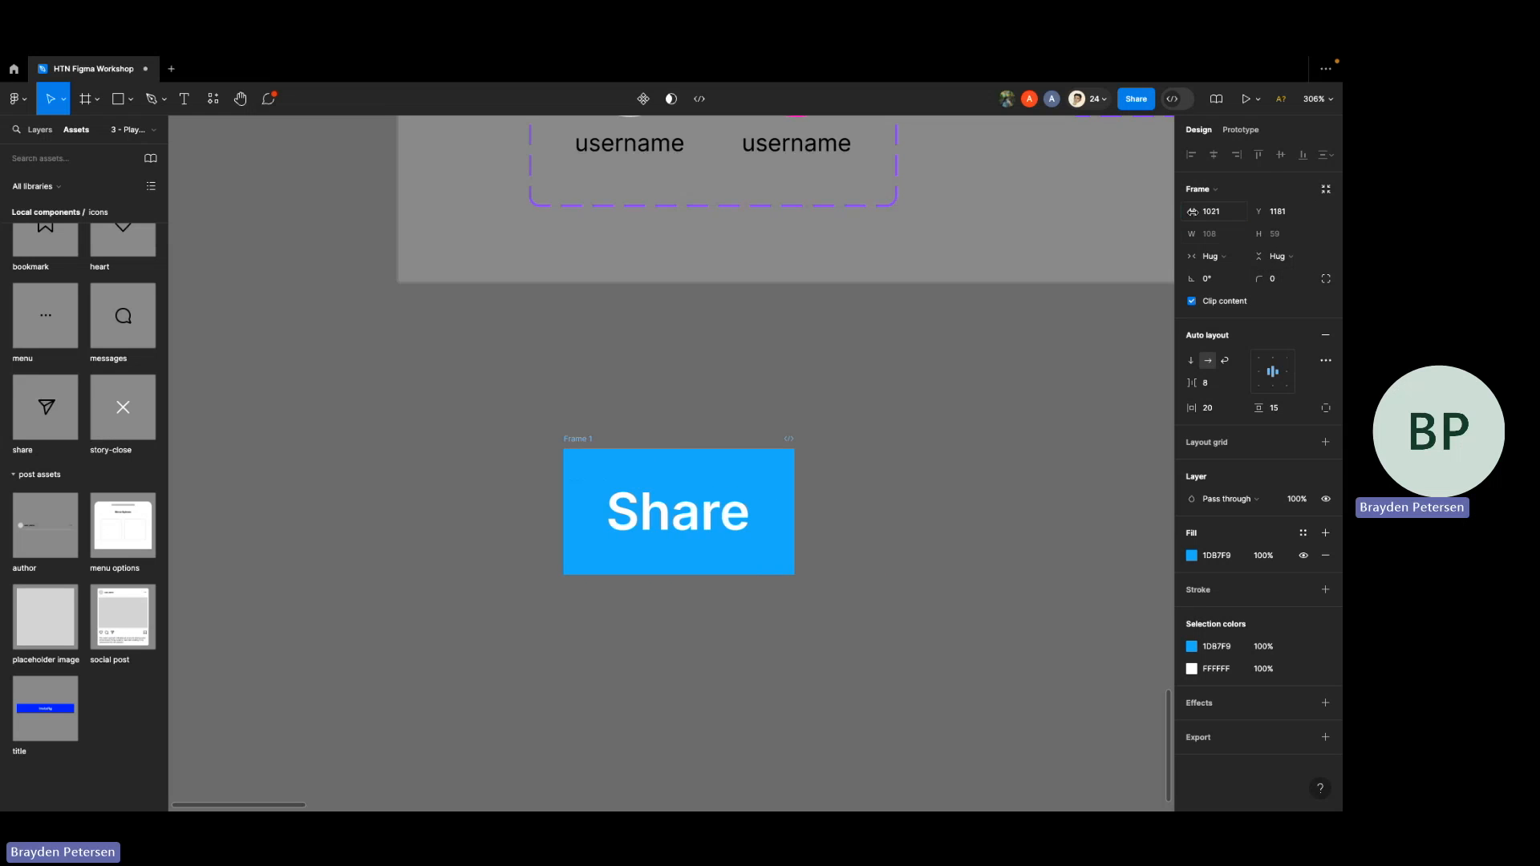
pyautogui.click(1236, 258)
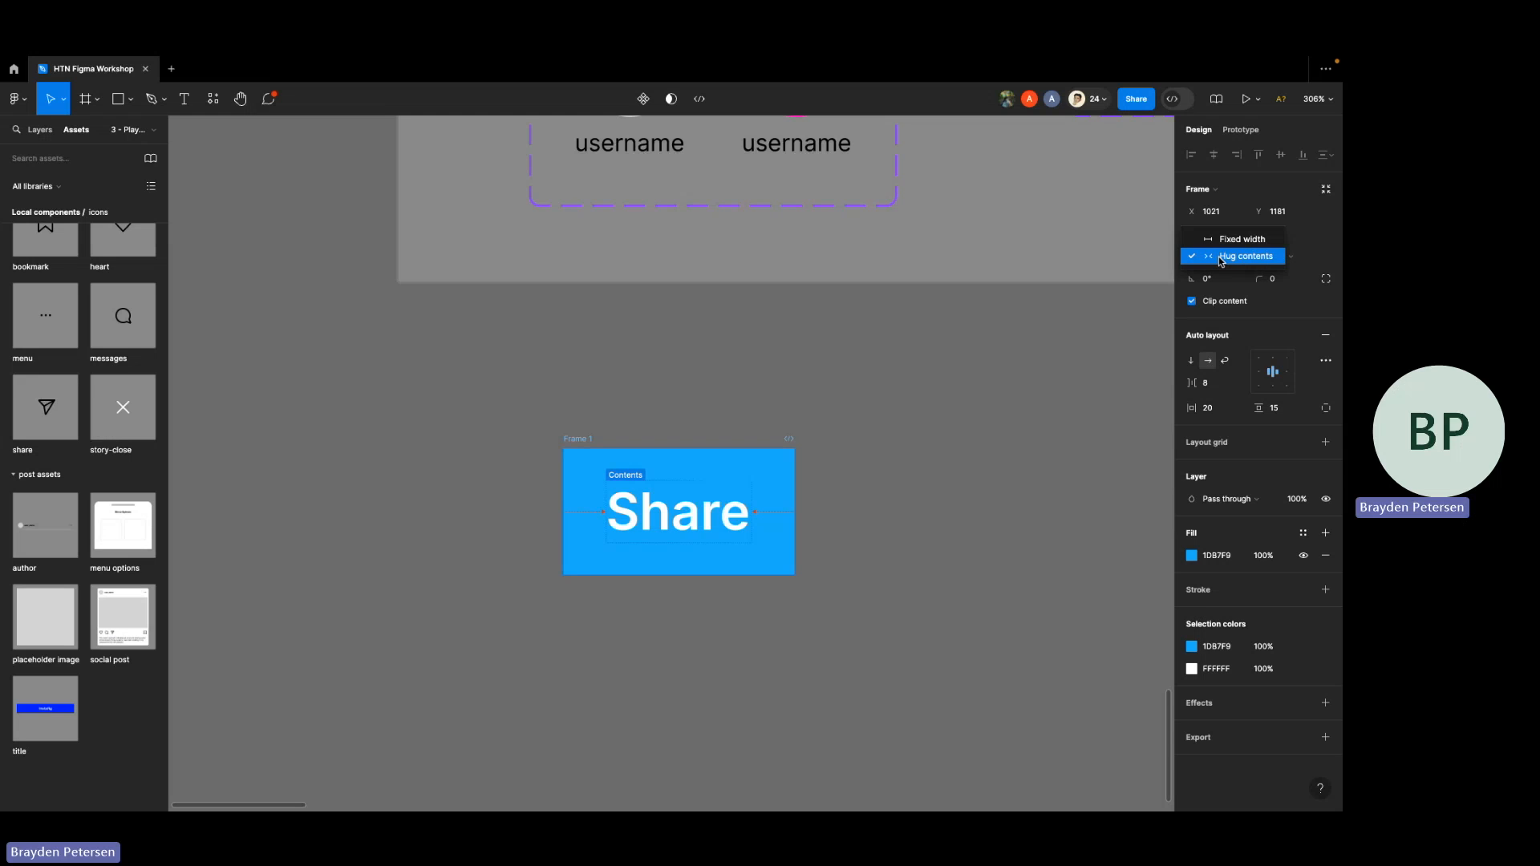
pyautogui.click(1221, 261)
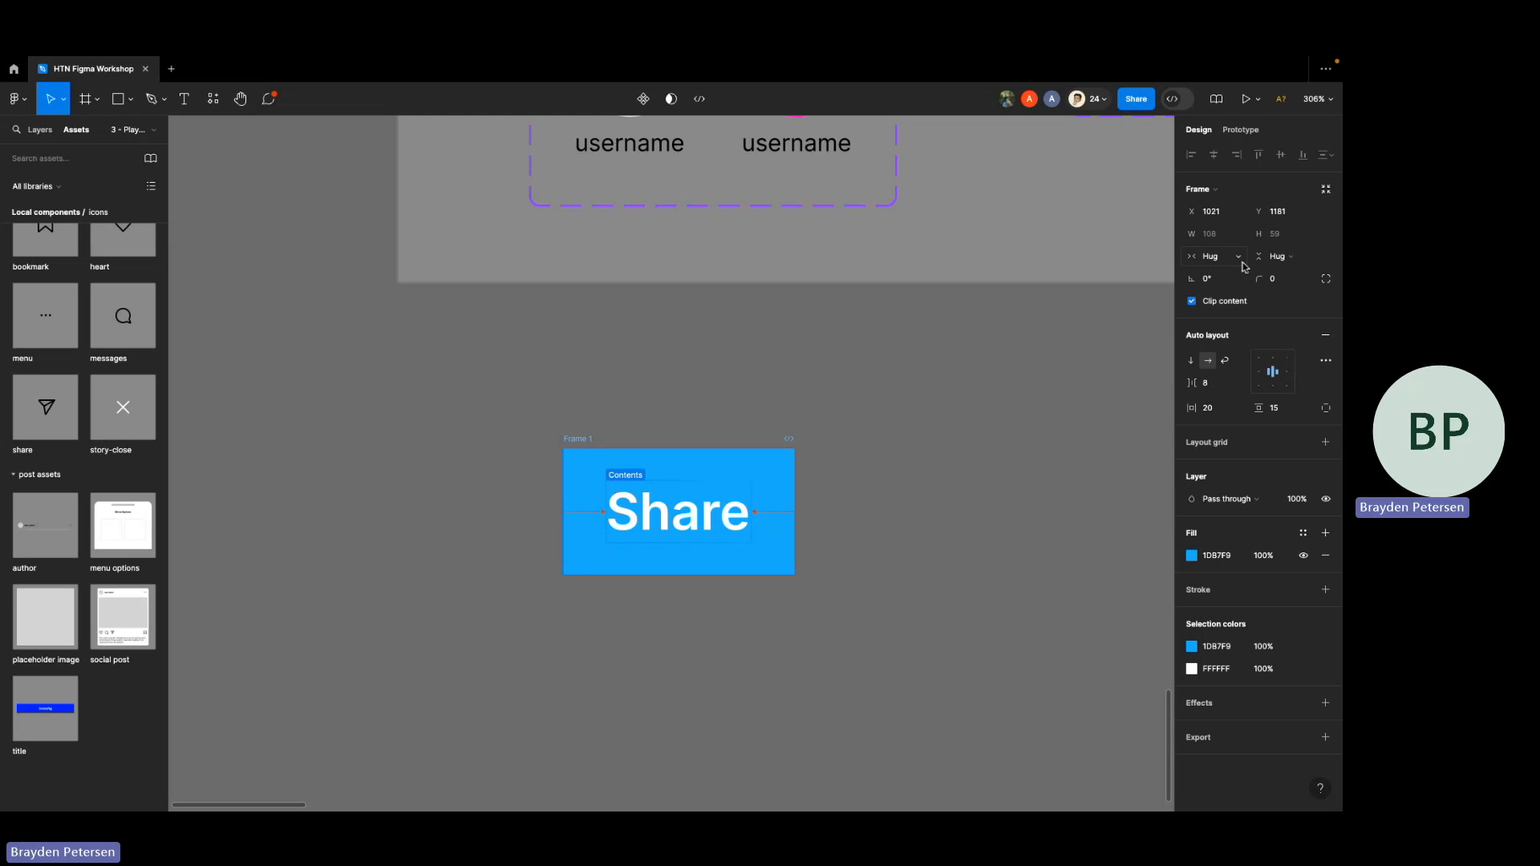
# - Round the blue frame's corners with a radius of 8 and deselect it
pyautogui.click(1280, 282)
pyautogui.write('12')
pyautogui.press('Return')
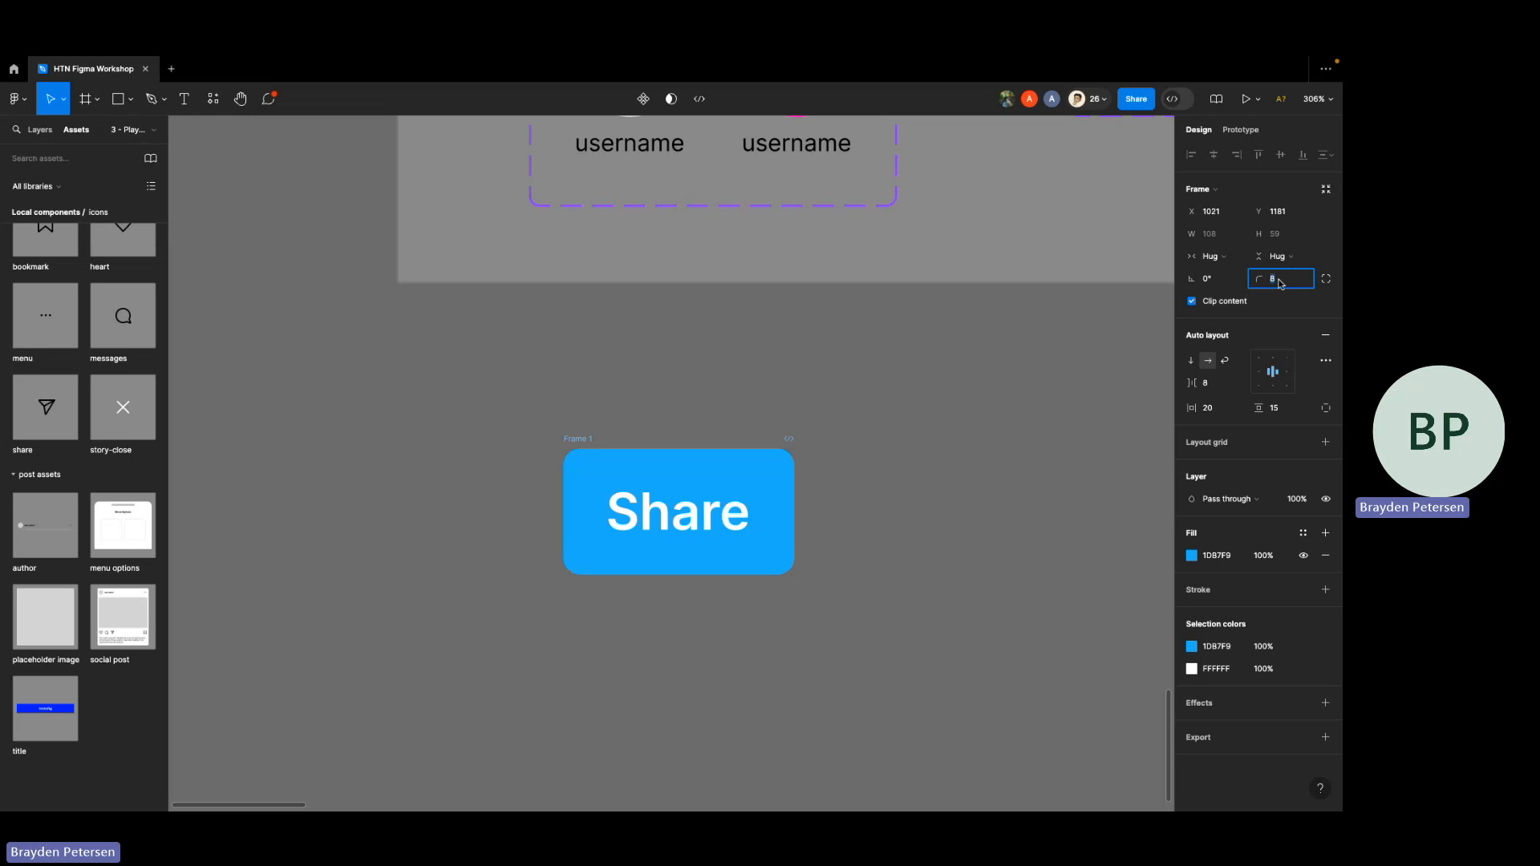
pyautogui.click(829, 426)
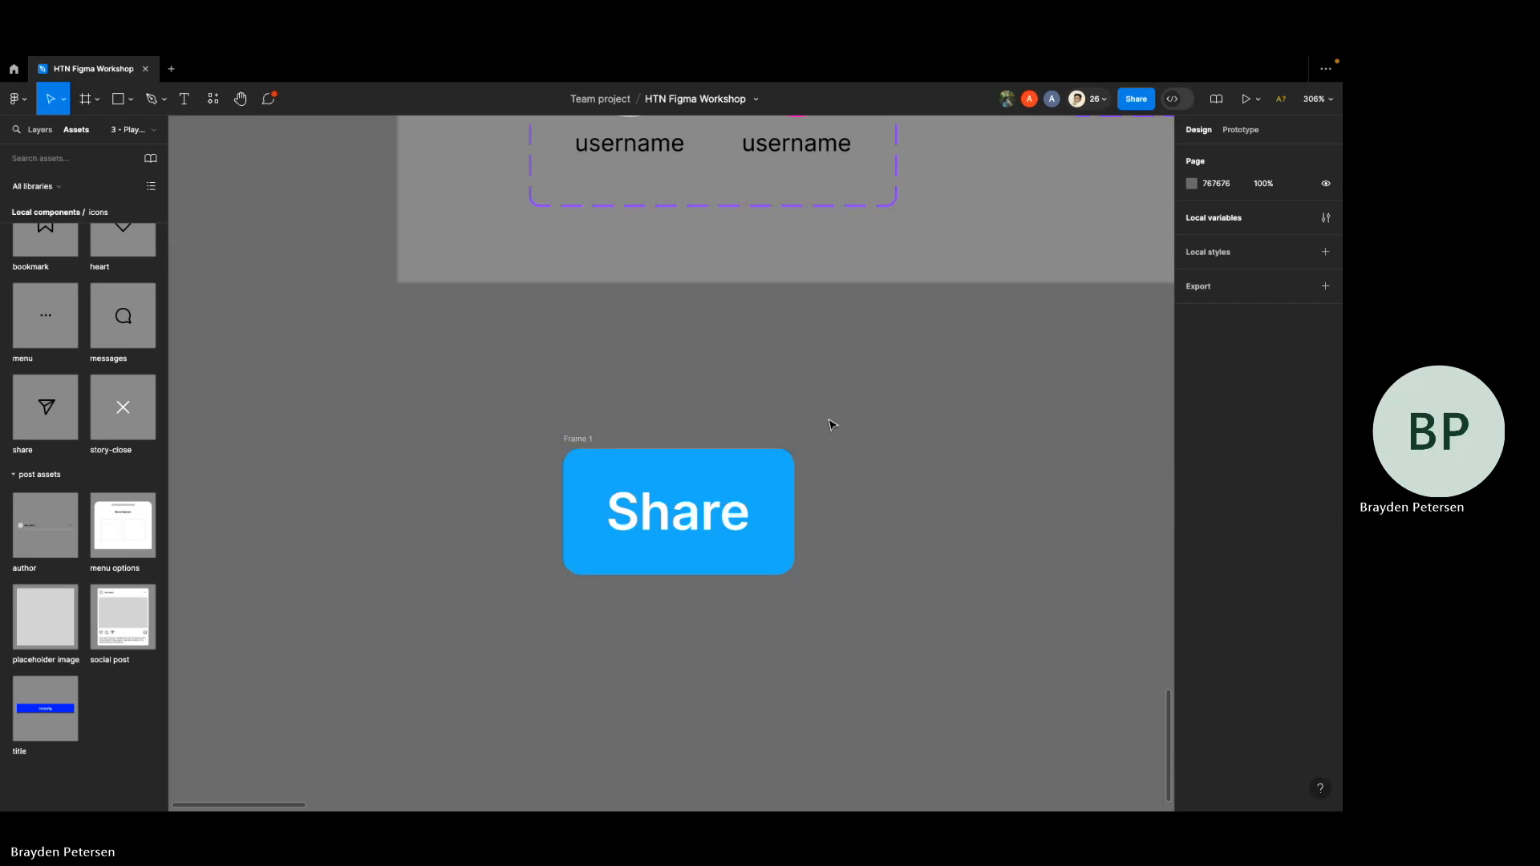
# - Rename the blue frame as "Share Button" and select it again
pyautogui.scroll(-3, 831, 426)
pyautogui.scroll(-1, 831, 426)
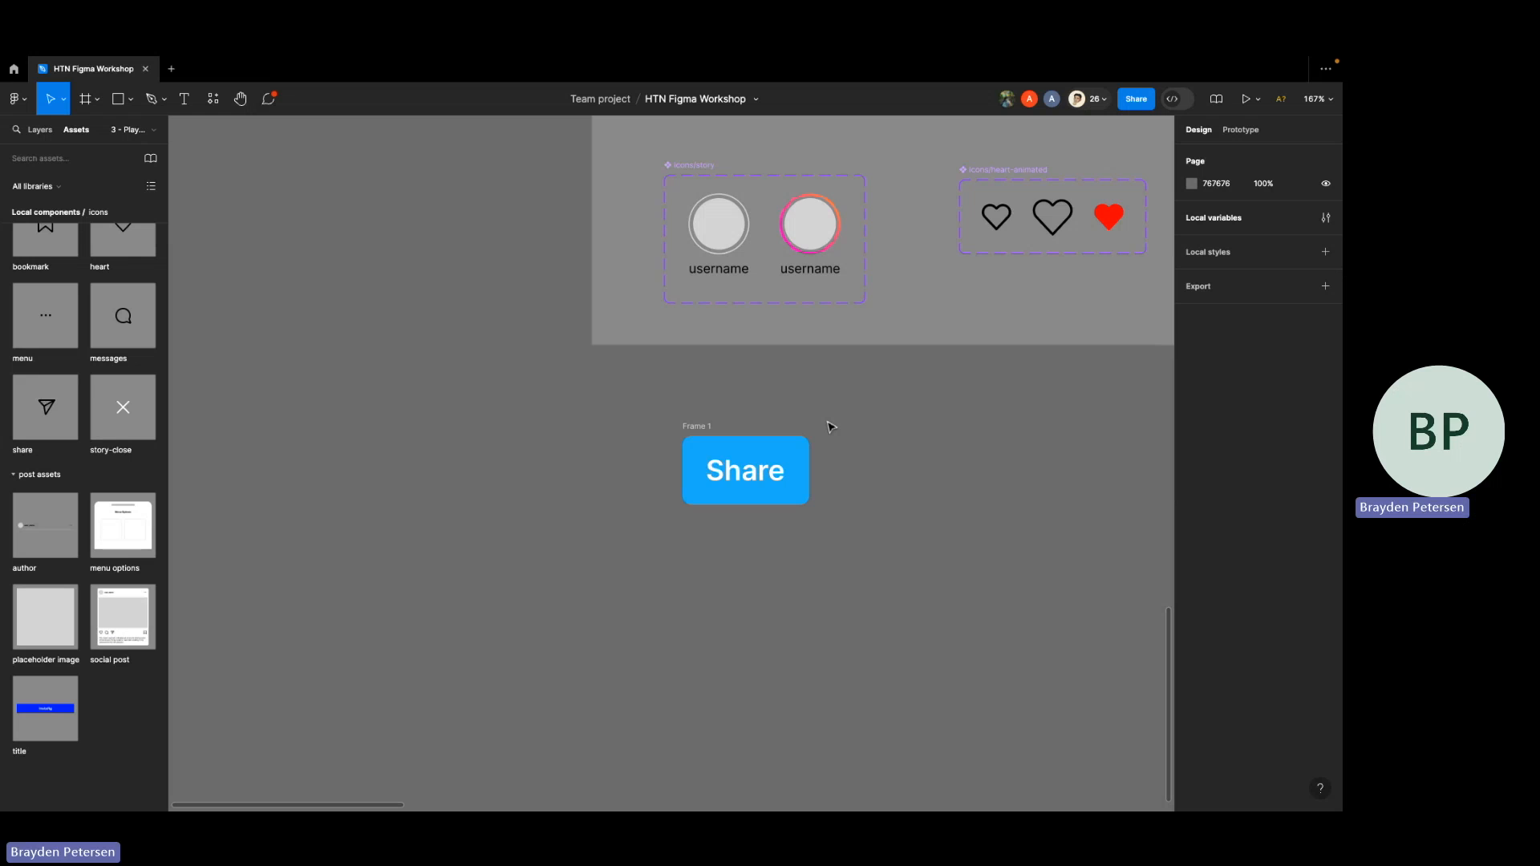
pyautogui.scroll(-5, 829, 425)
pyautogui.hscroll(2, 694, 510)
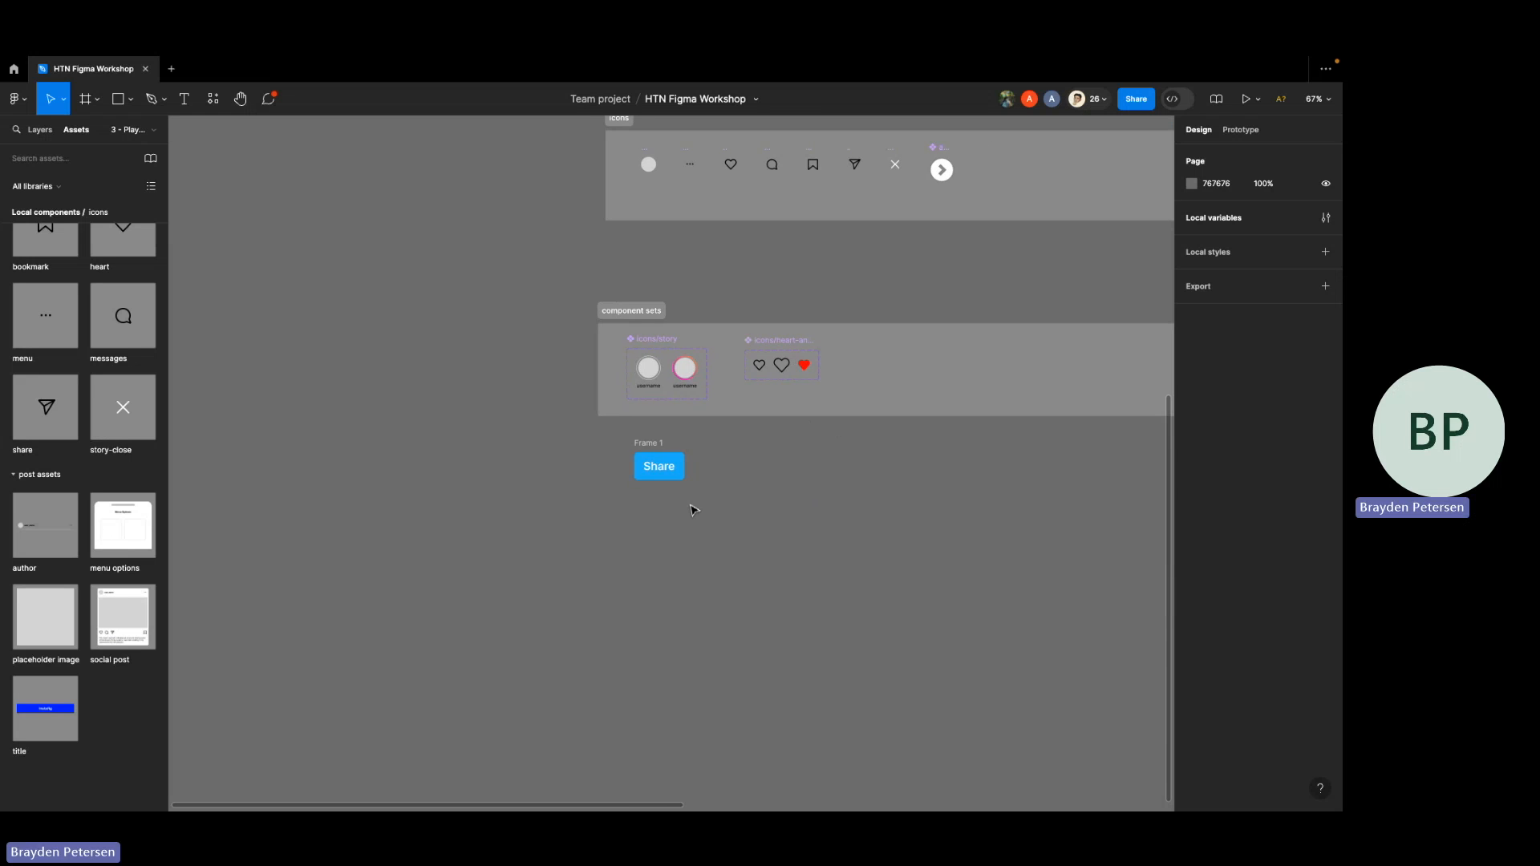
pyautogui.hscroll(3, 692, 510)
pyautogui.hscroll(-2, 693, 509)
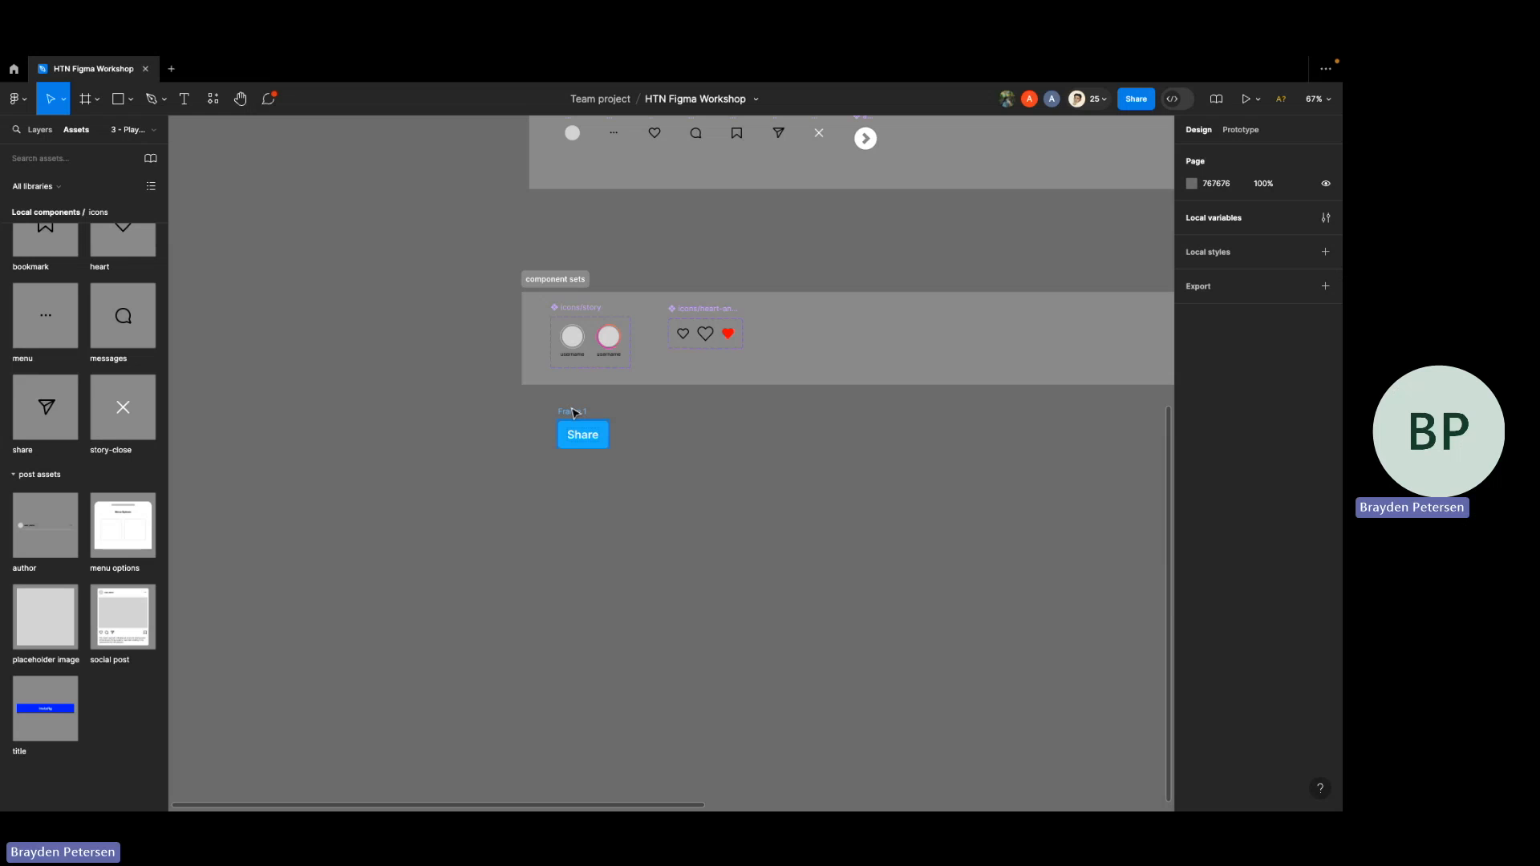
pyautogui.scroll(5, 574, 416)
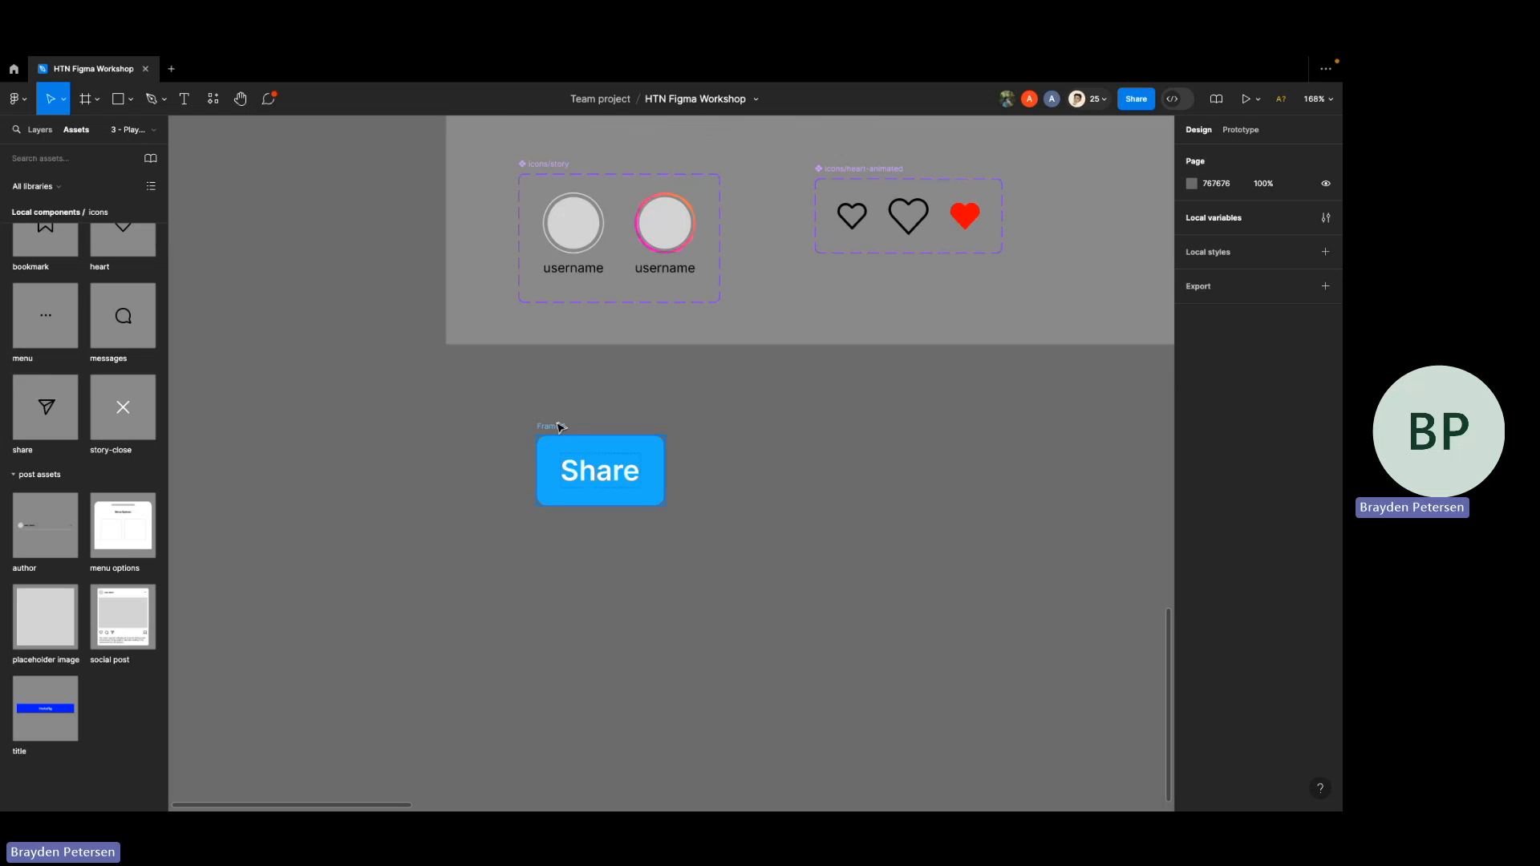
pyautogui.click(553, 426)
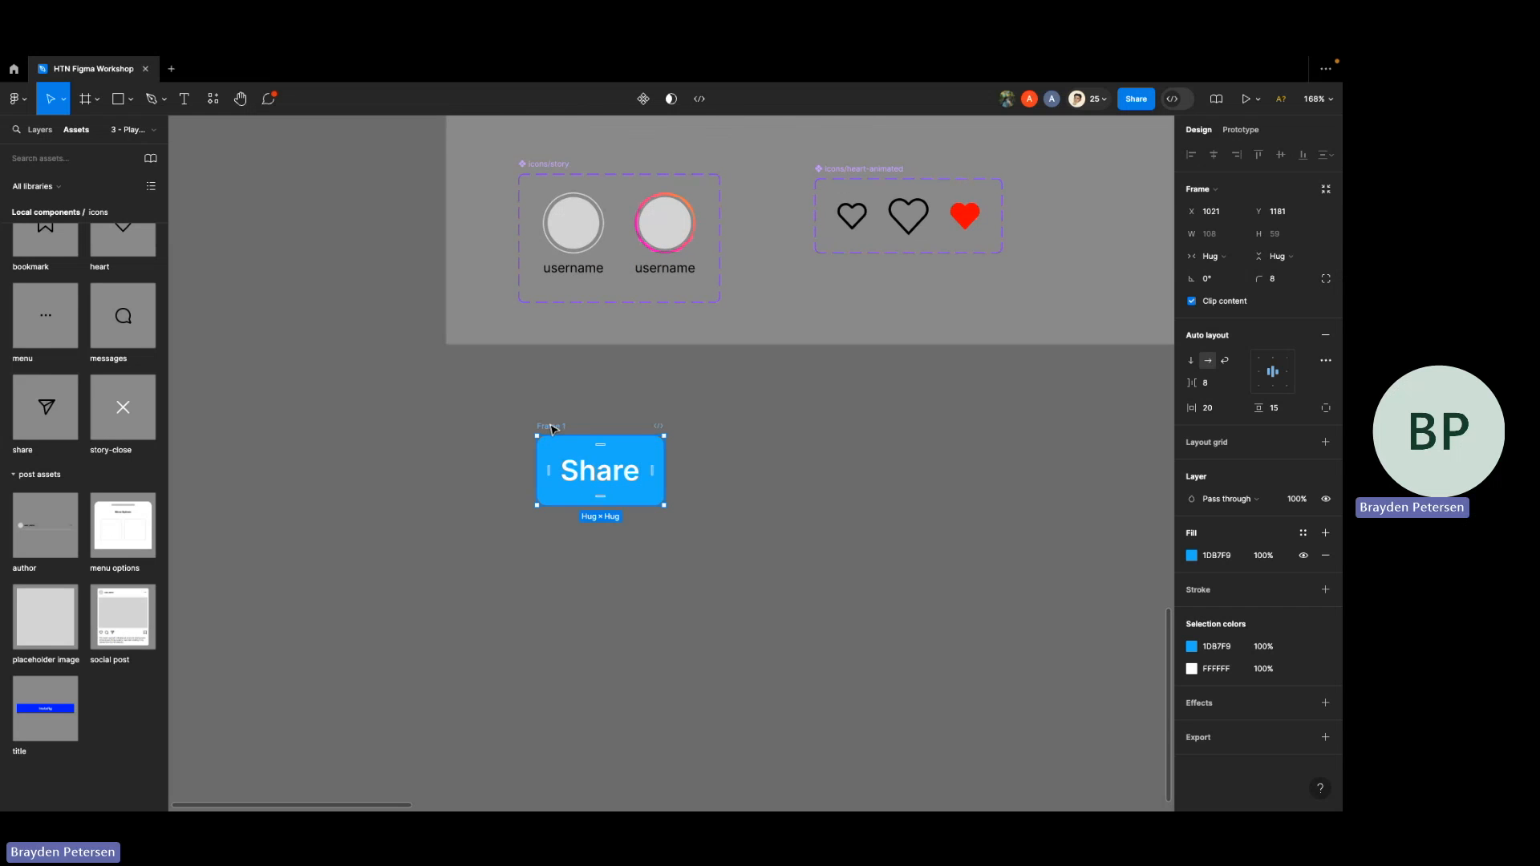
pyautogui.scroll(2, 553, 429)
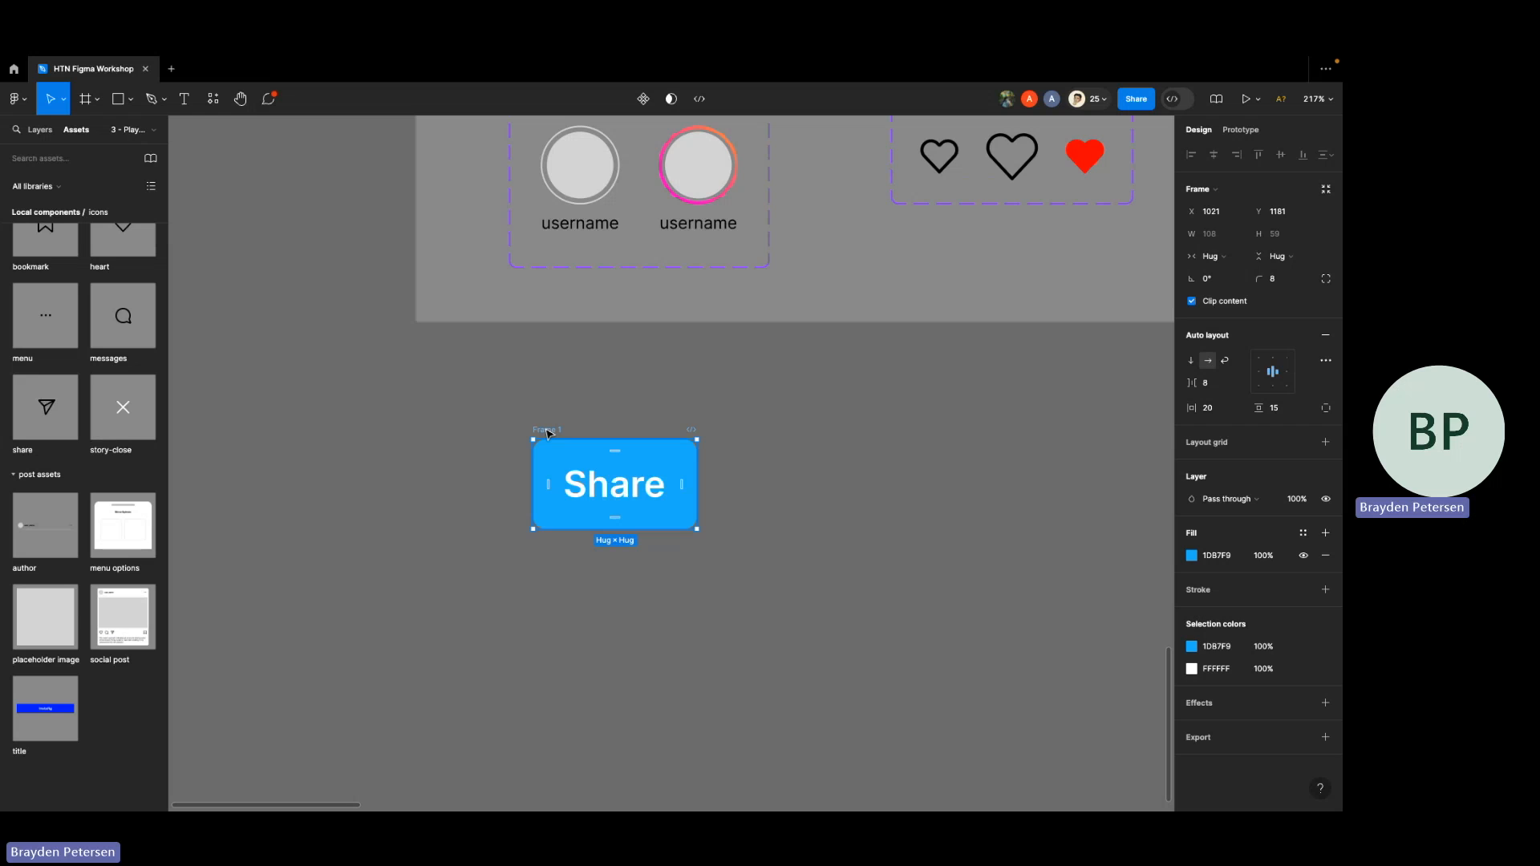
pyautogui.doubleClick(547, 431)
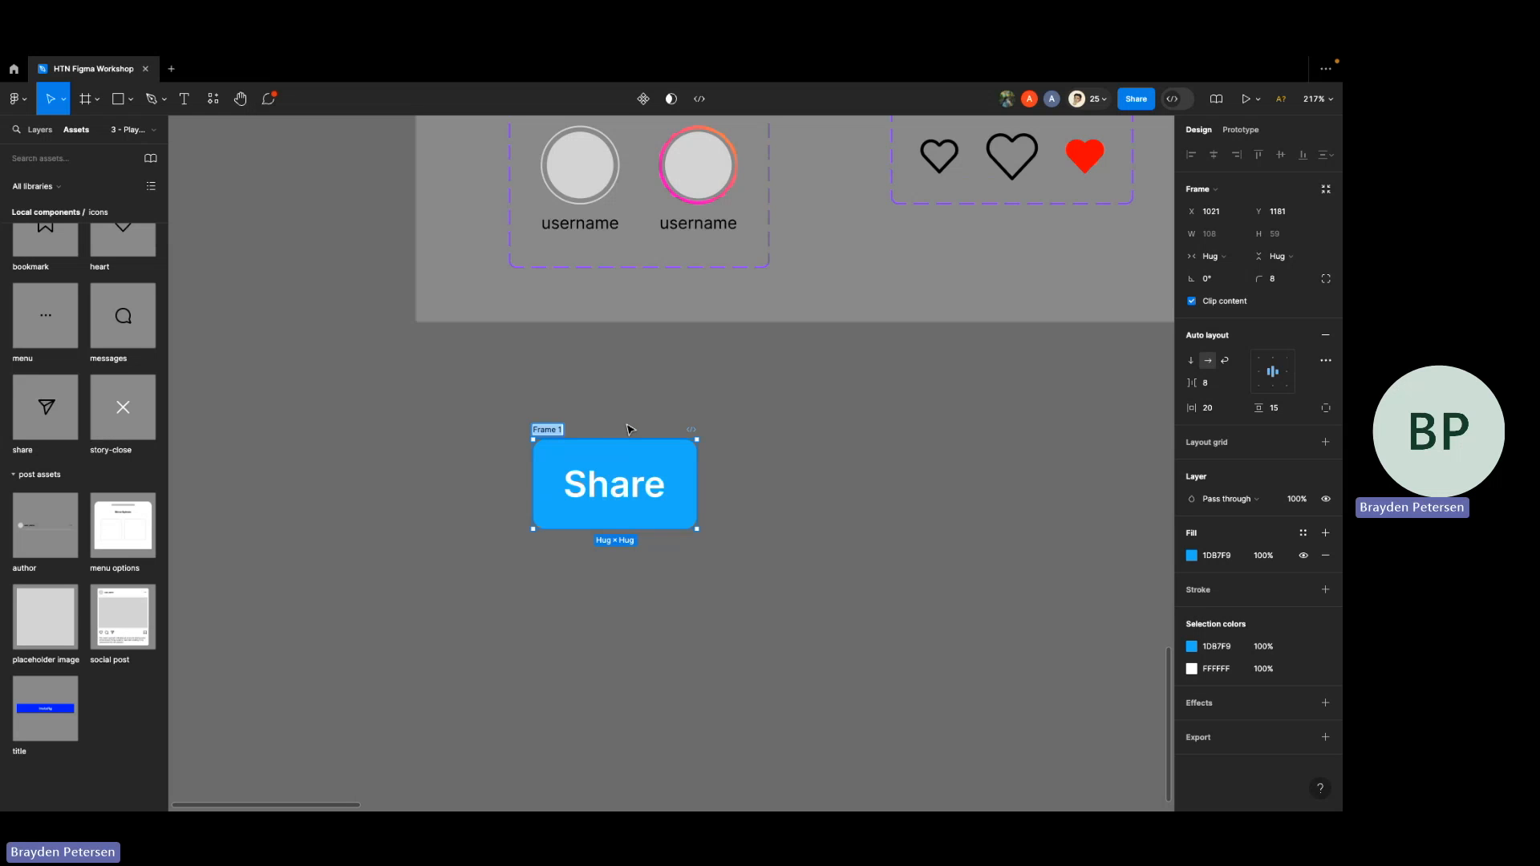
pyautogui.write('Share Button')
pyautogui.click(756, 399)
pyautogui.click(554, 433)
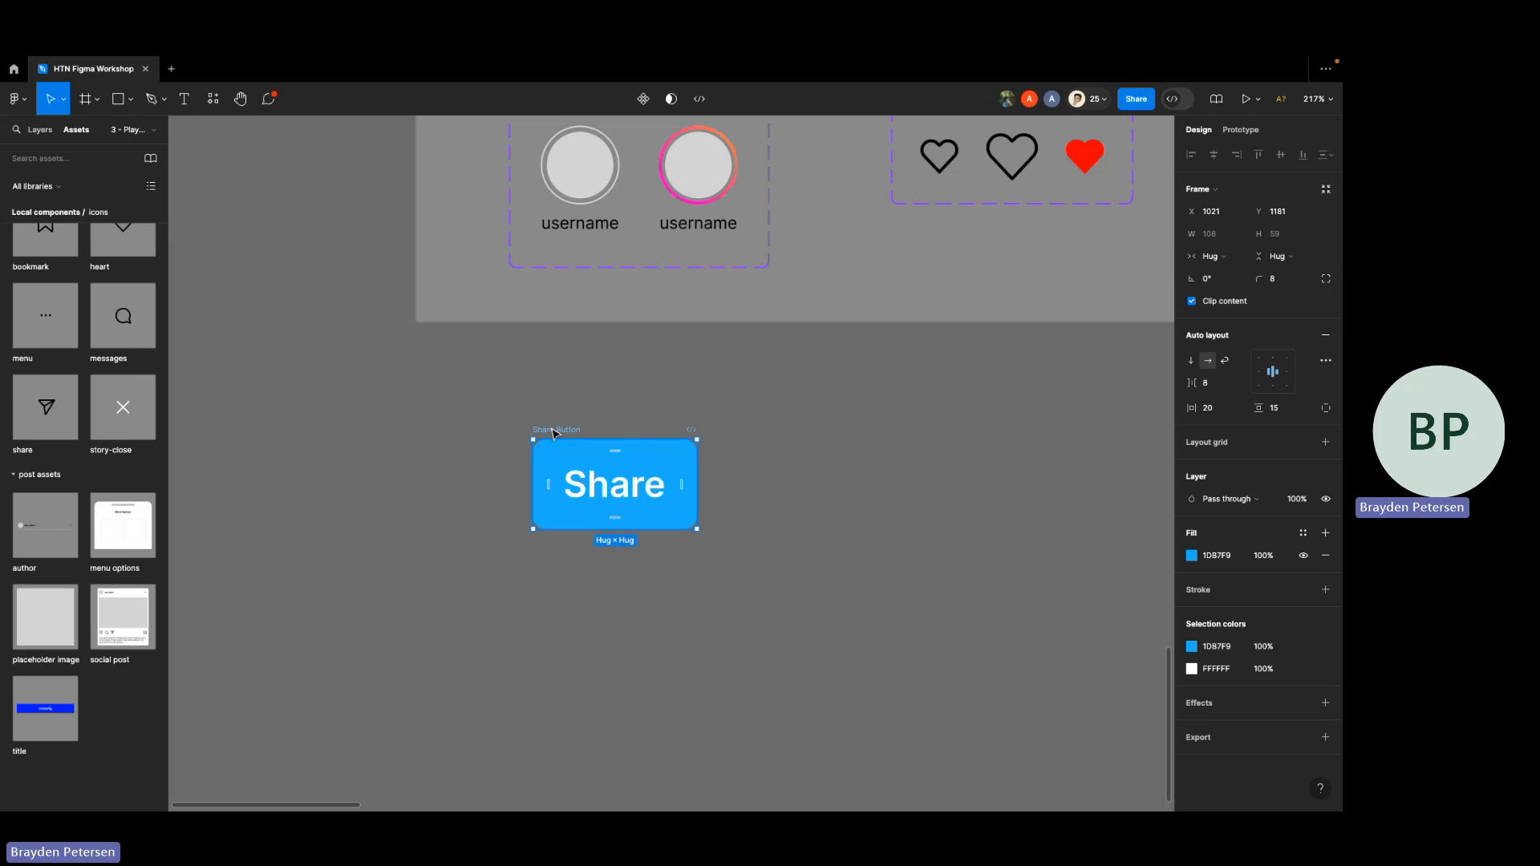
# - Move the Share Button frame slightly lower to about X 1022, Y 1208, and convert it into a component
pyautogui.scroll(-5, 554, 433)
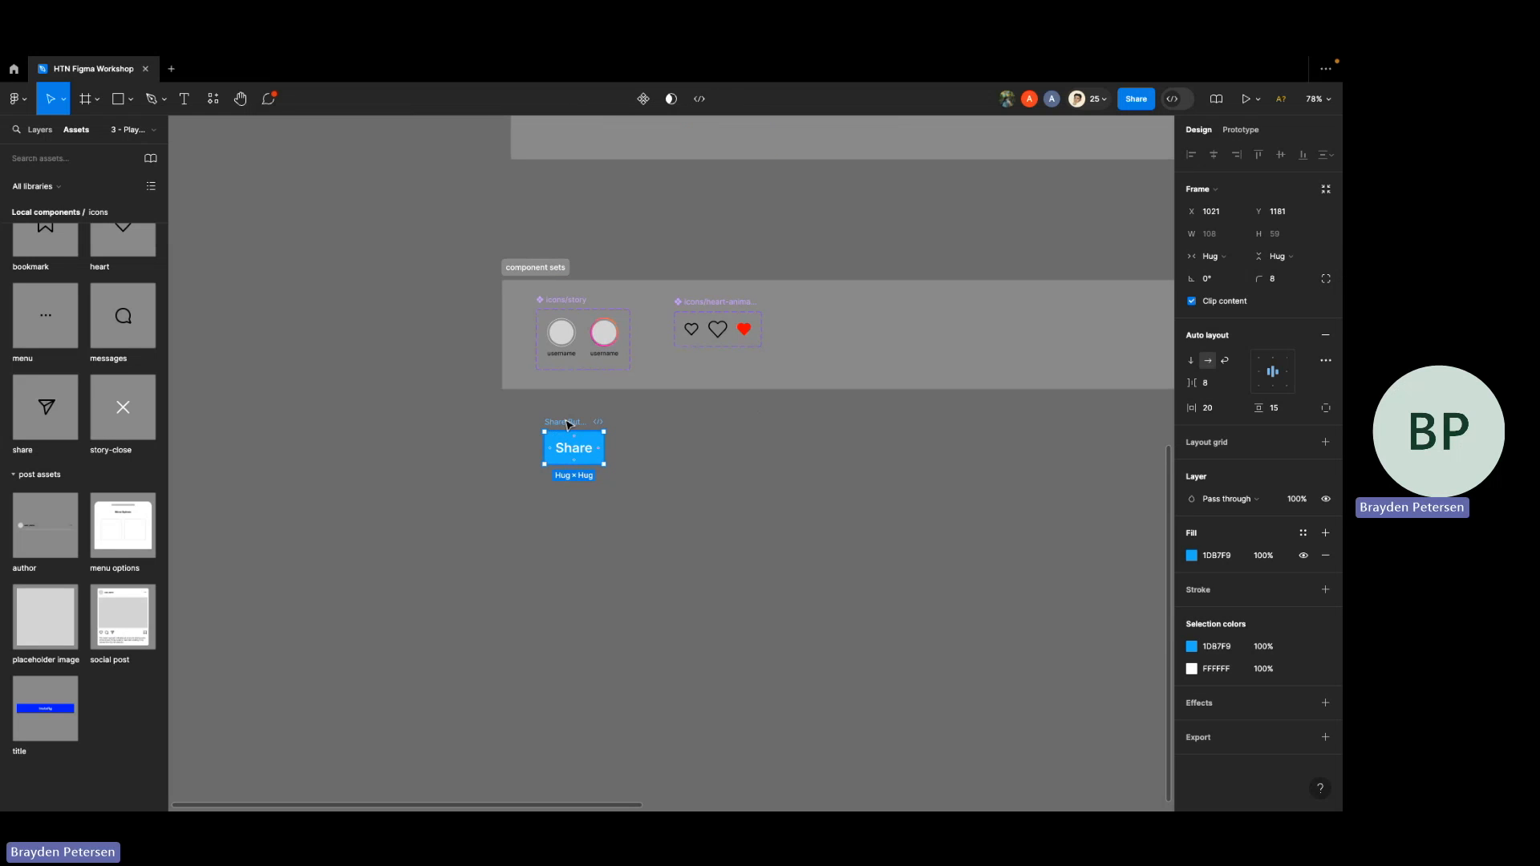
pyautogui.moveTo(567, 427); pyautogui.dragTo(566, 439)
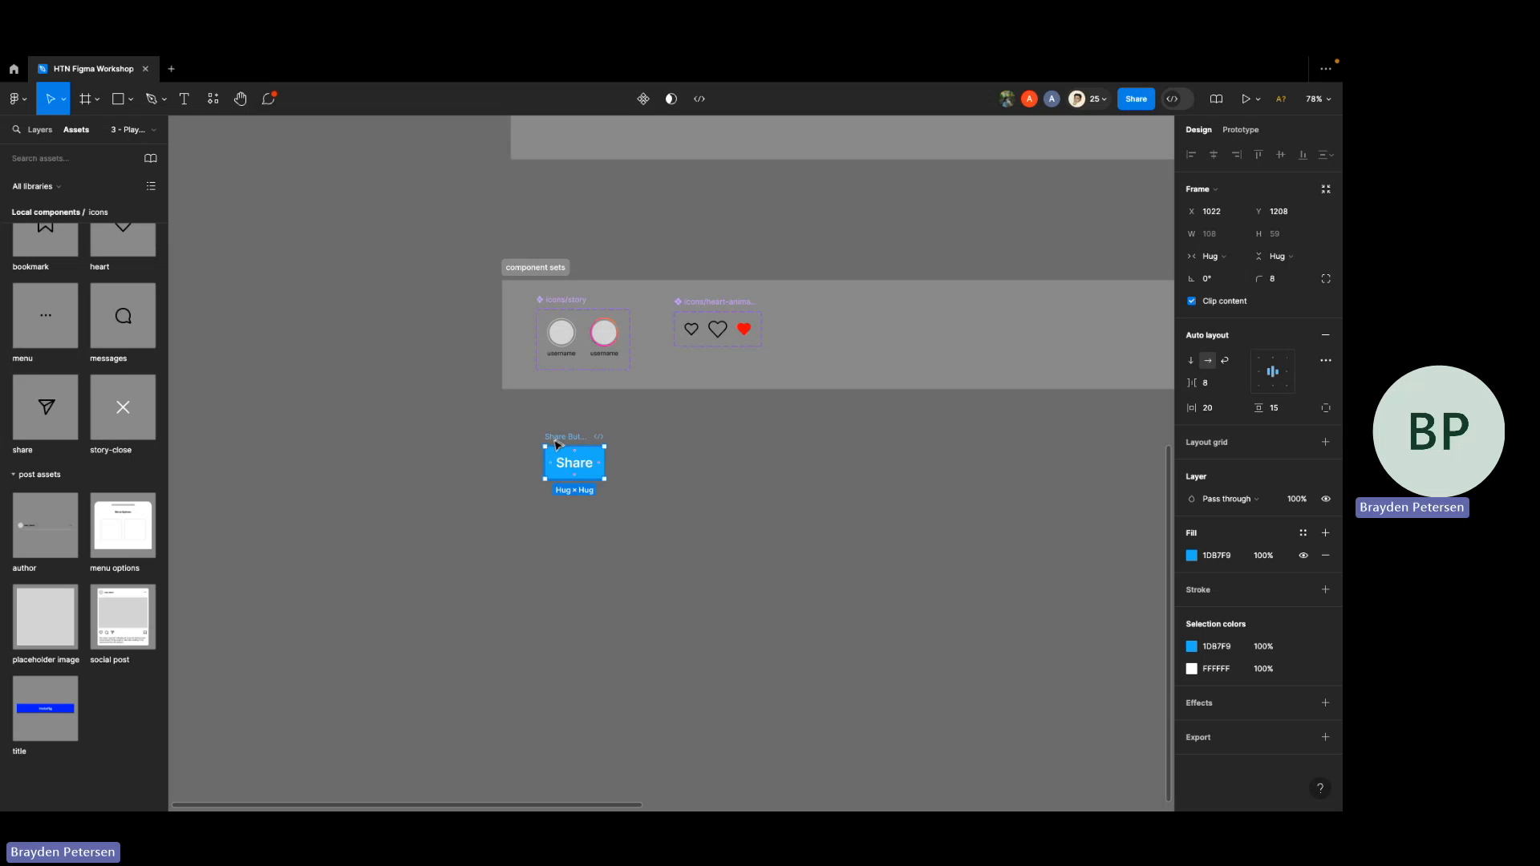
pyautogui.scroll(5, 526, 443)
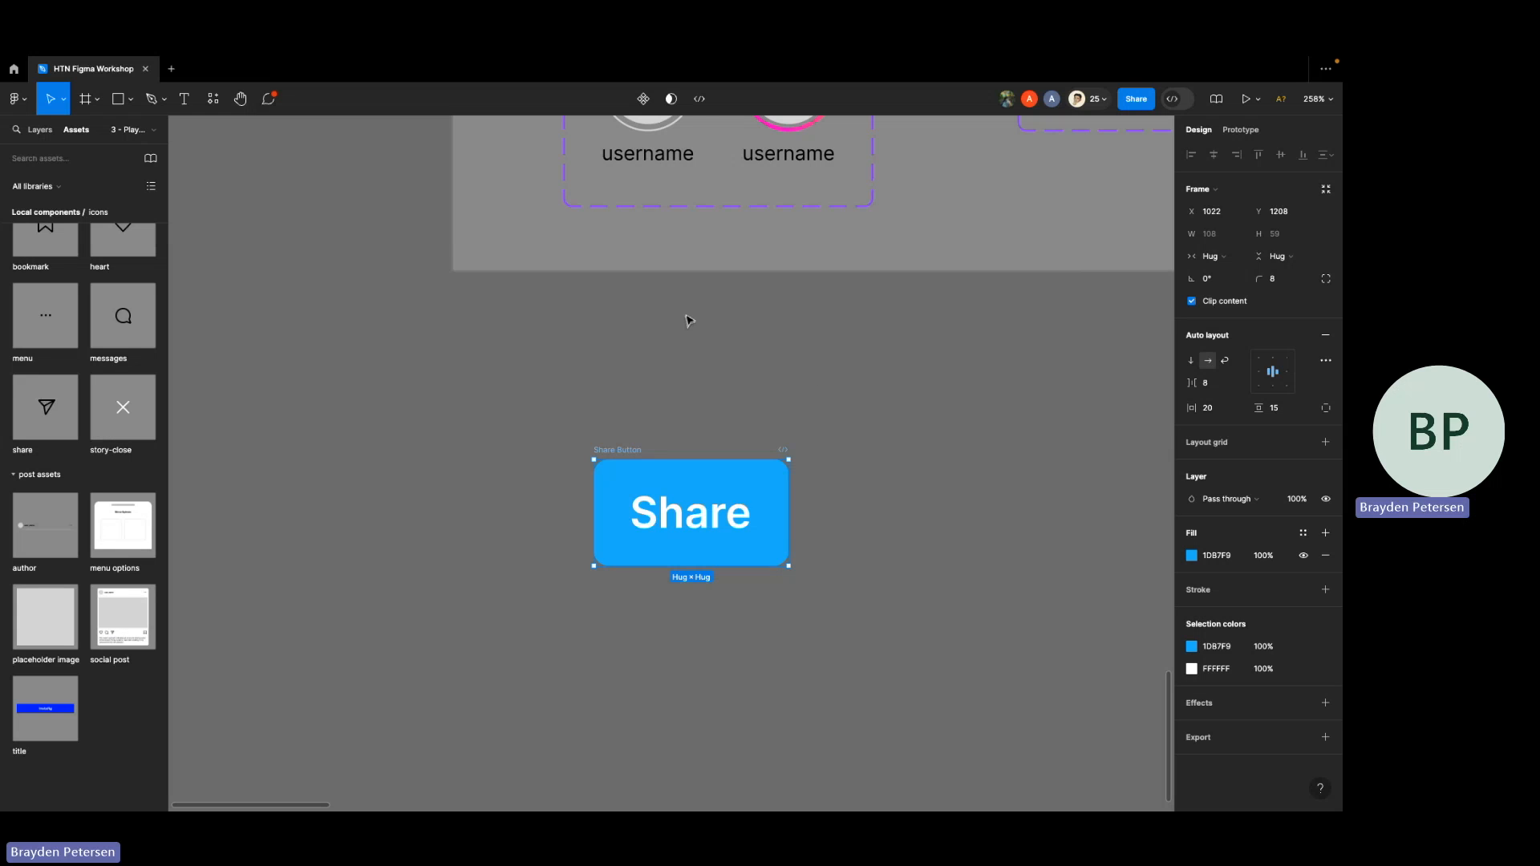
pyautogui.click(643, 99)
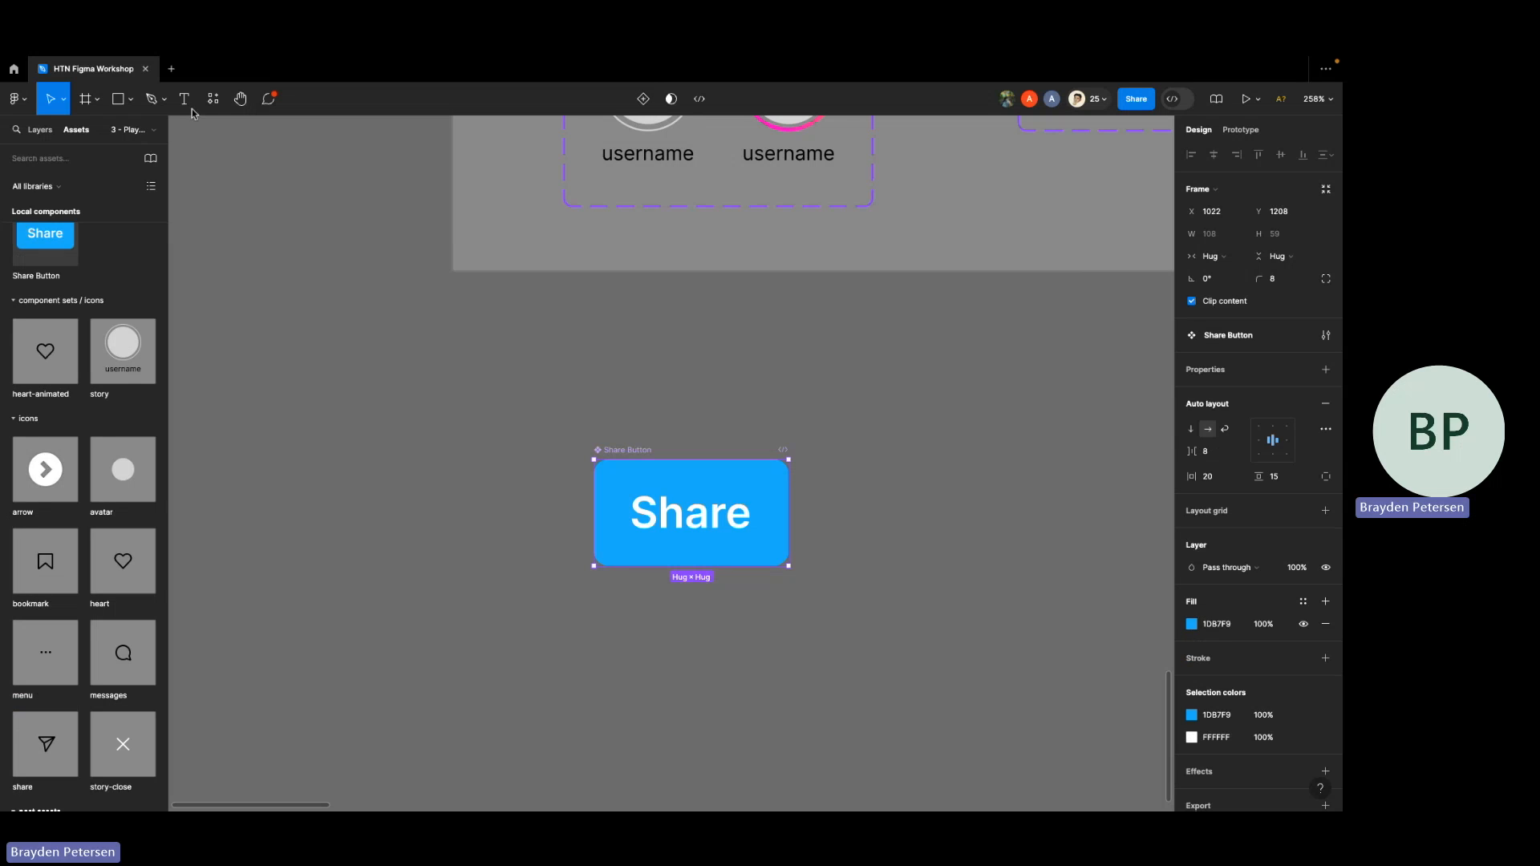
# - Place two instances of the Share Button component on the canvas to the left of the main component
pyautogui.scroll(1, 72, 274)
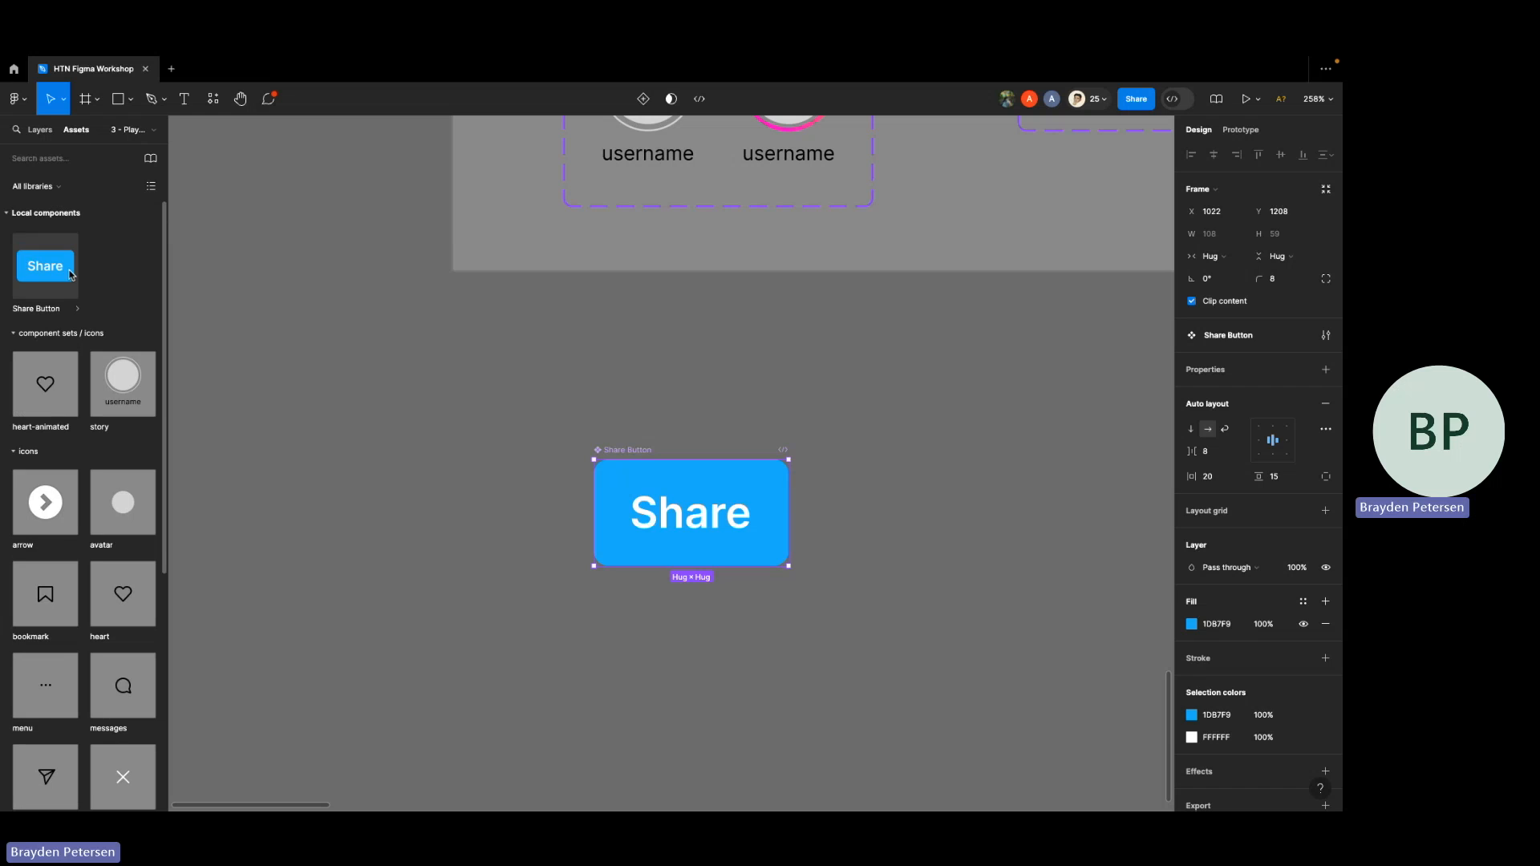
pyautogui.moveTo(71, 275); pyautogui.dragTo(403, 410)
pyautogui.moveTo(49, 258); pyautogui.dragTo(465, 641)
# - Change the main Share Button component's fill to green 22F91D
pyautogui.click(724, 468)
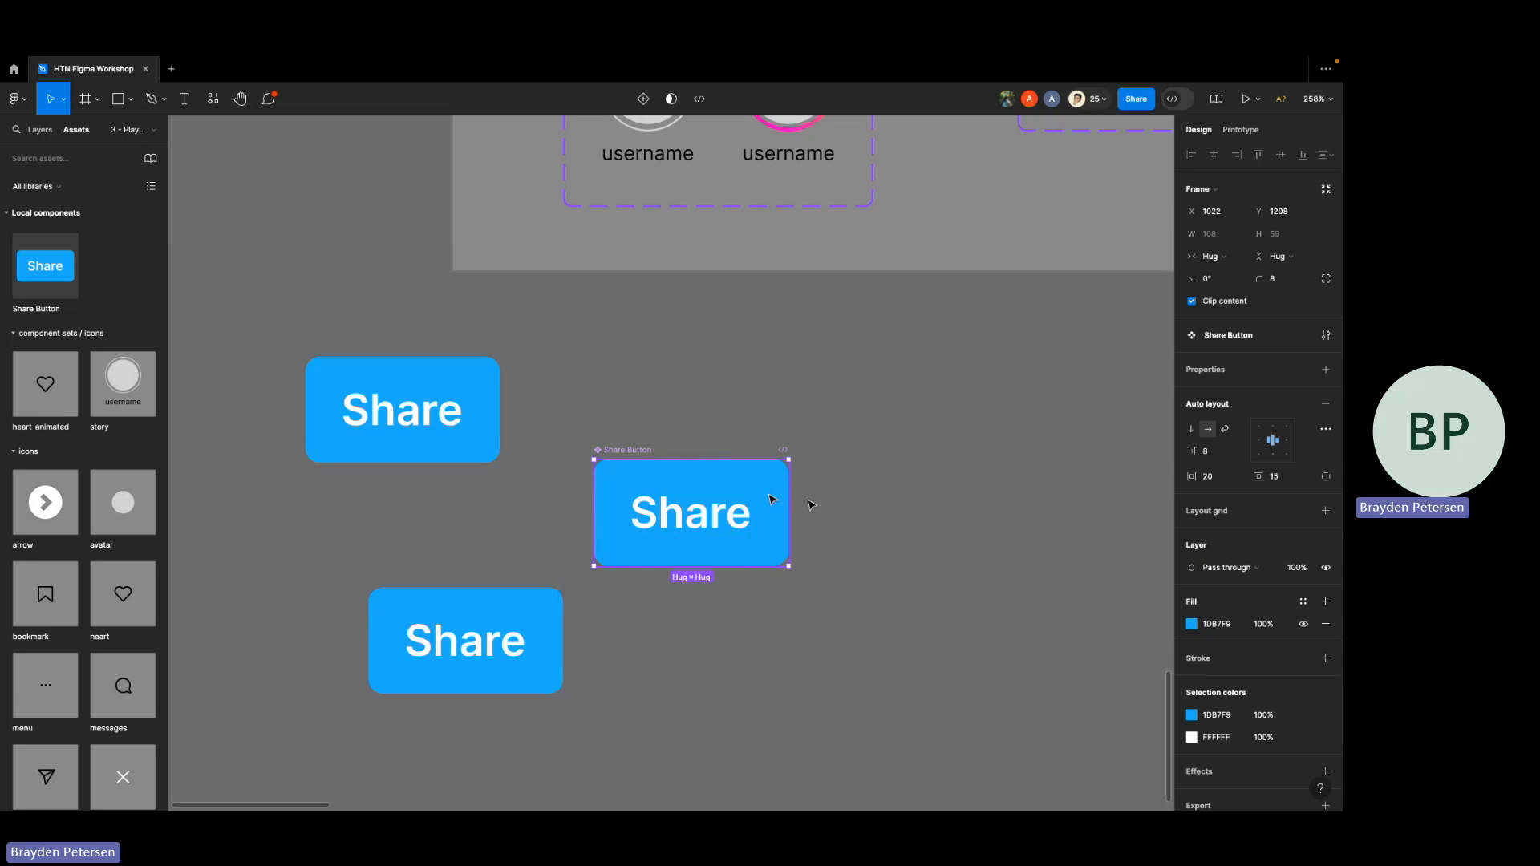
pyautogui.click(1193, 624)
pyautogui.moveTo(1106, 638); pyautogui.dragTo(1083, 635)
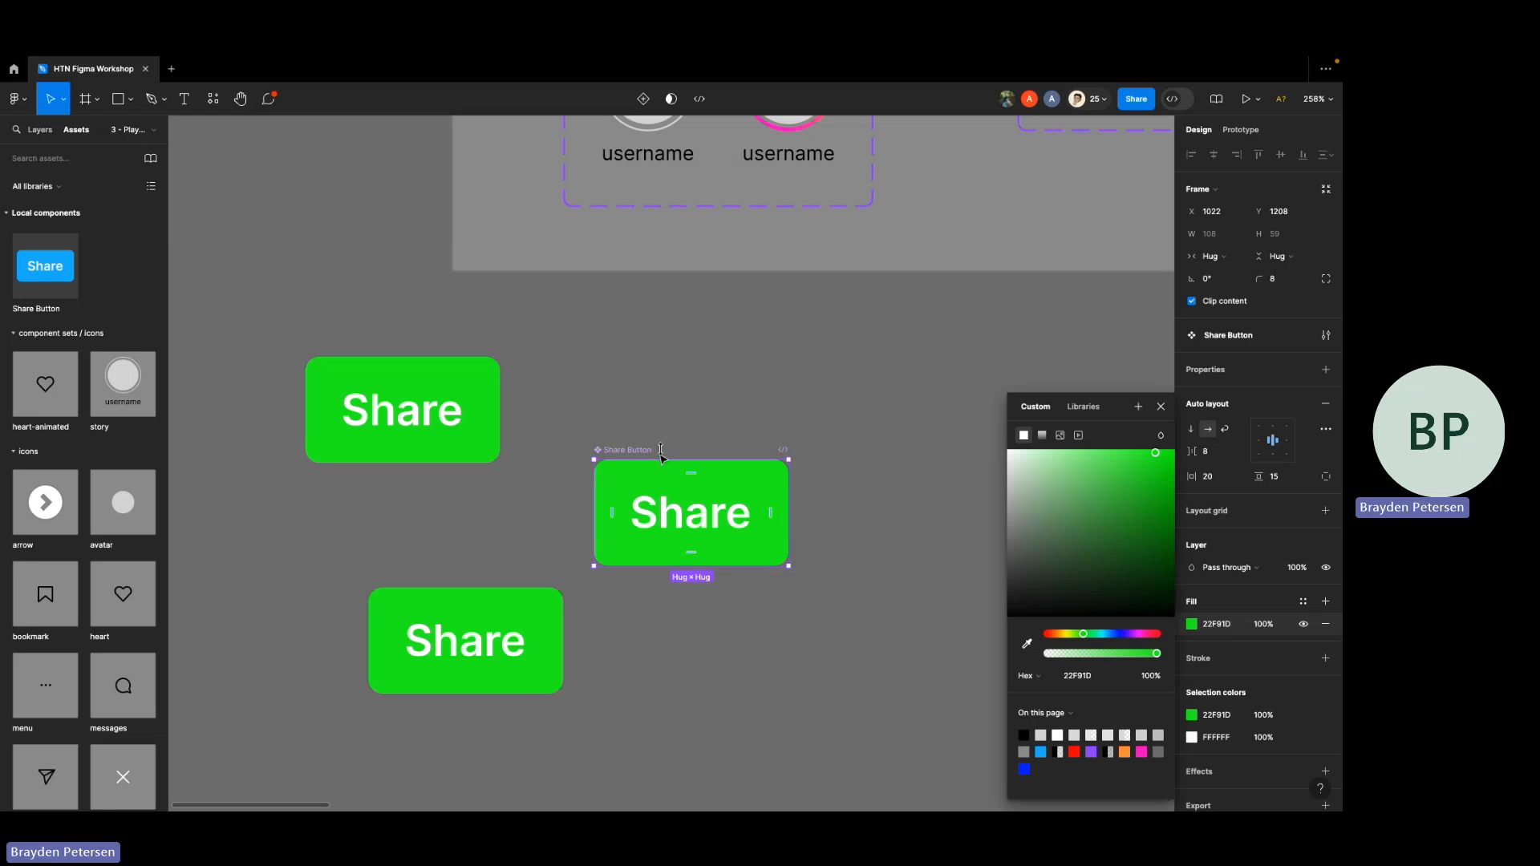
# - Undo the green fill change on the main Share Button component
pyautogui.click(650, 389)
pyautogui.hotkey('ctrl', 'z')
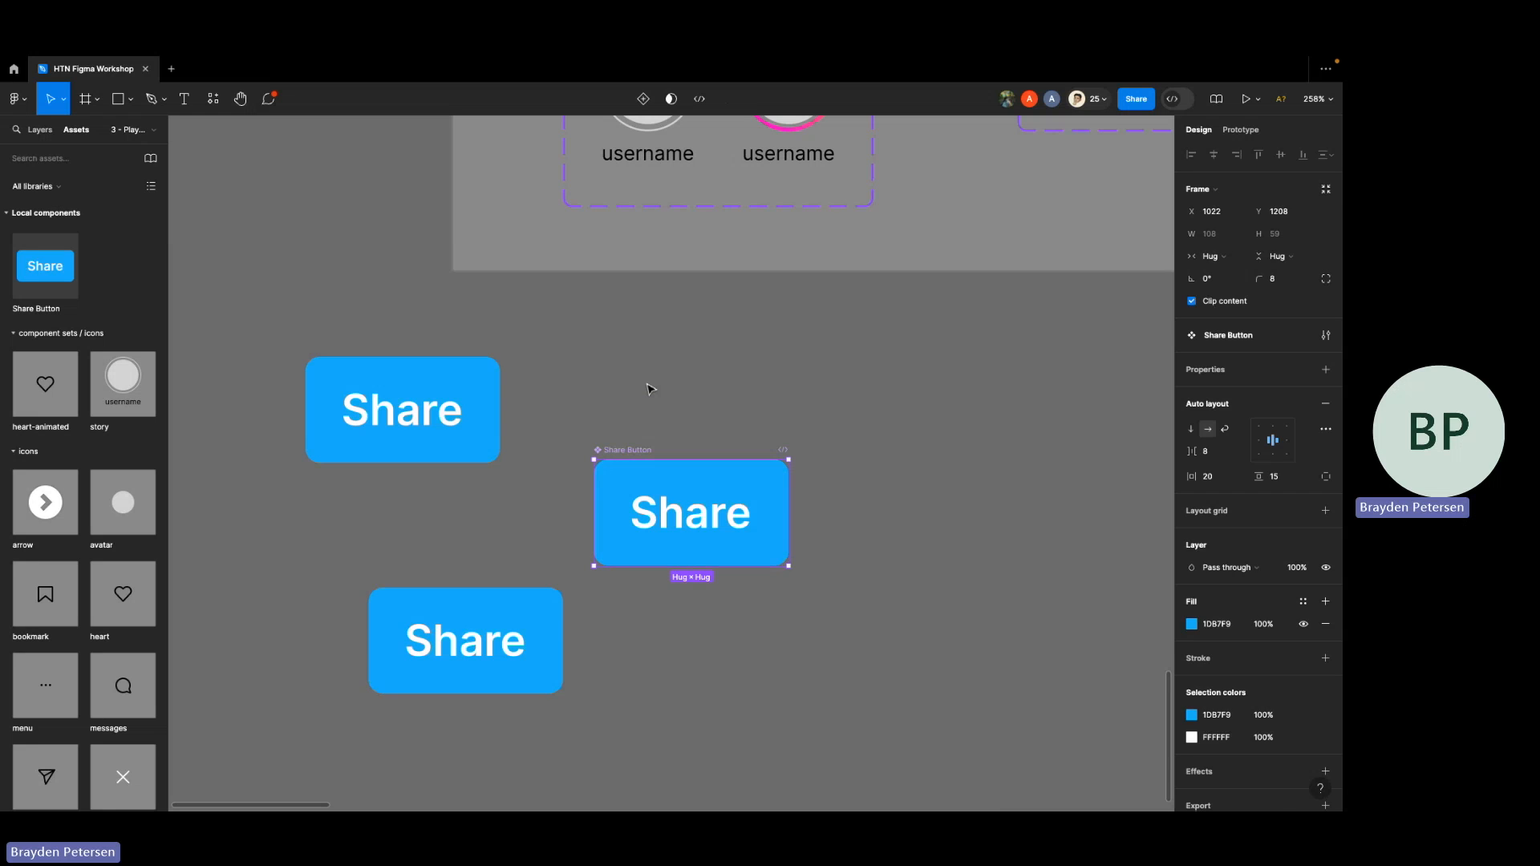
# - Delete both Share Button instances from the canvas, keeping only the main component
pyautogui.click(329, 322)
pyautogui.click(337, 373)
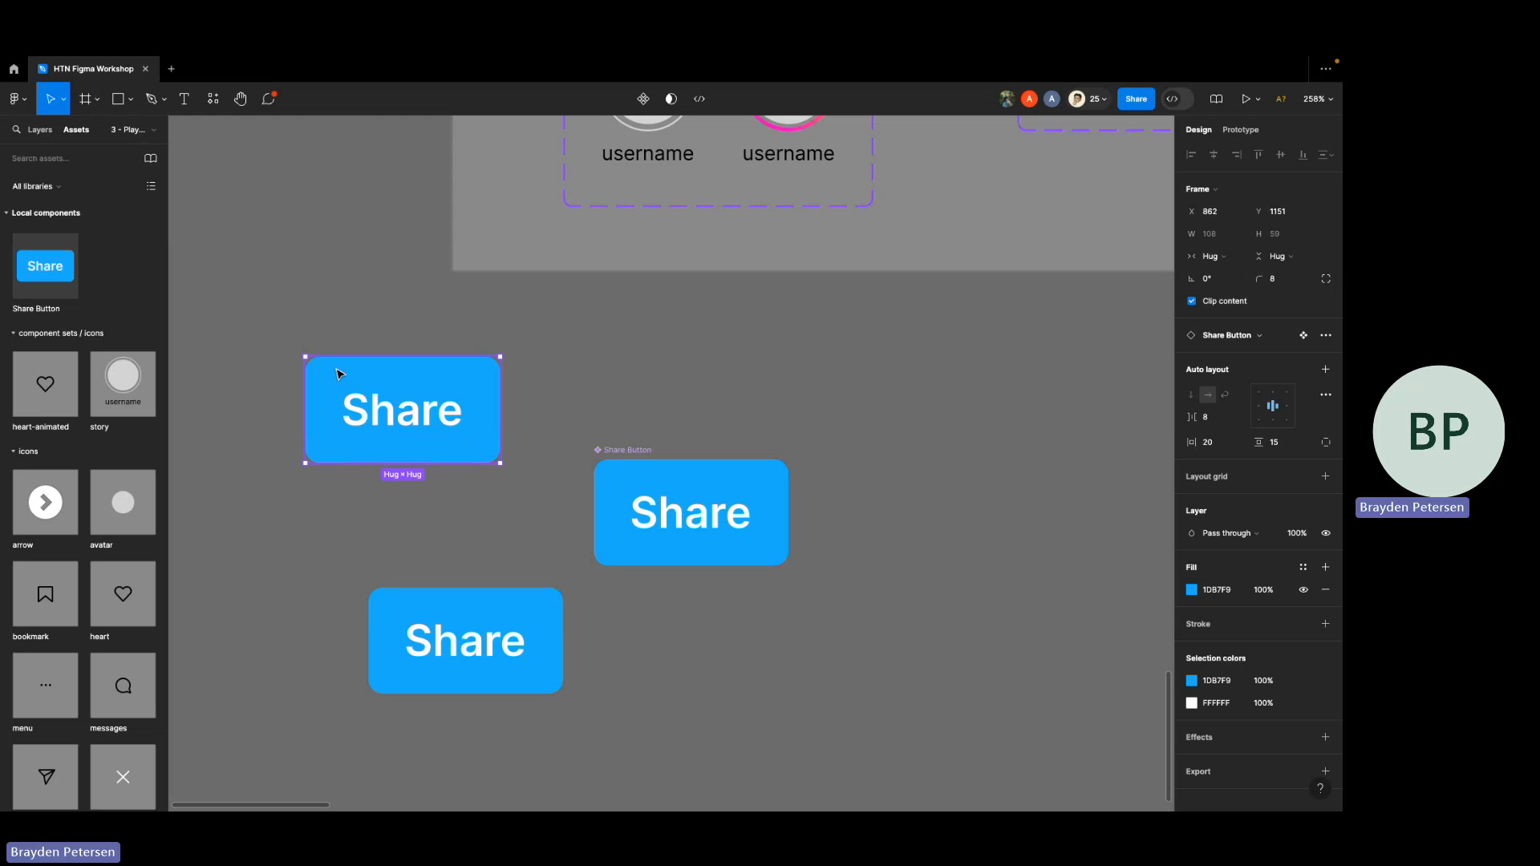
pyautogui.press('Delete')
pyautogui.click(401, 613)
pyautogui.press('Delete')
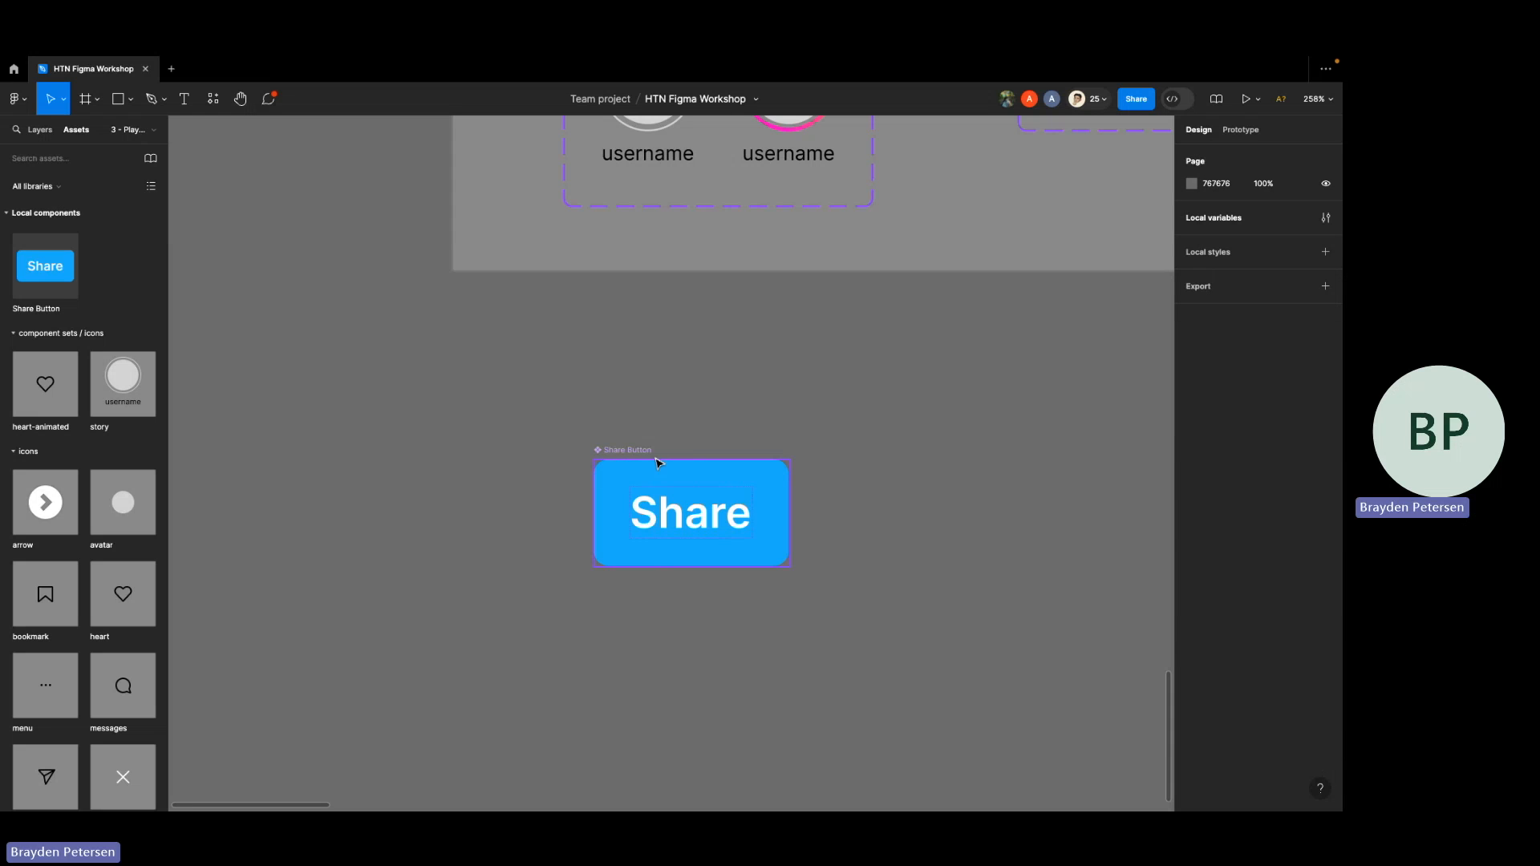
pyautogui.scroll(5, 656, 463)
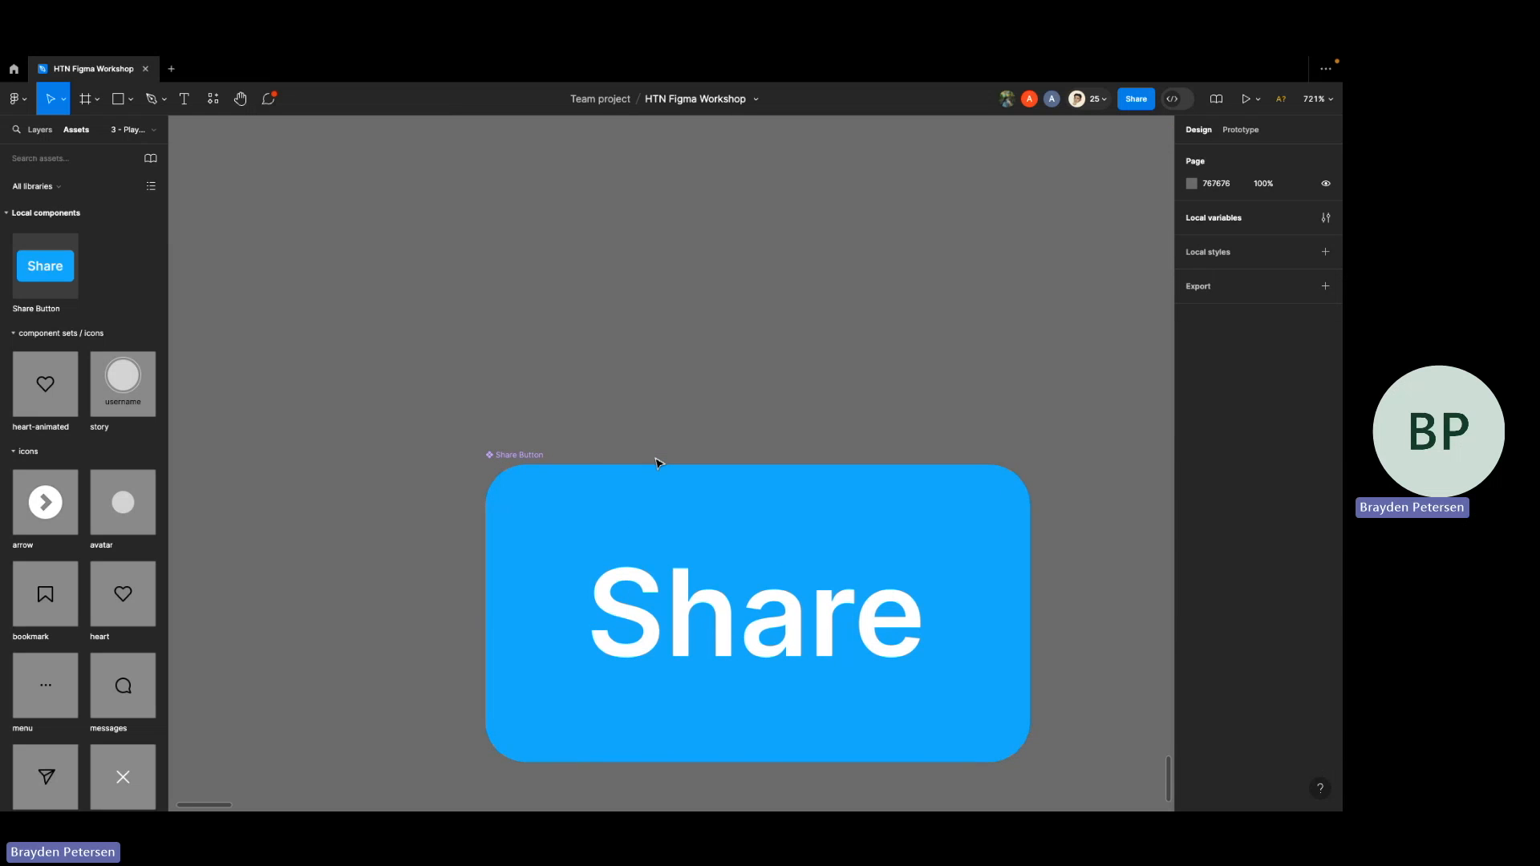
# - Place an instance of the Share Button component below the post in the Smart Animate Begin frame
pyautogui.scroll(-10, 656, 463)
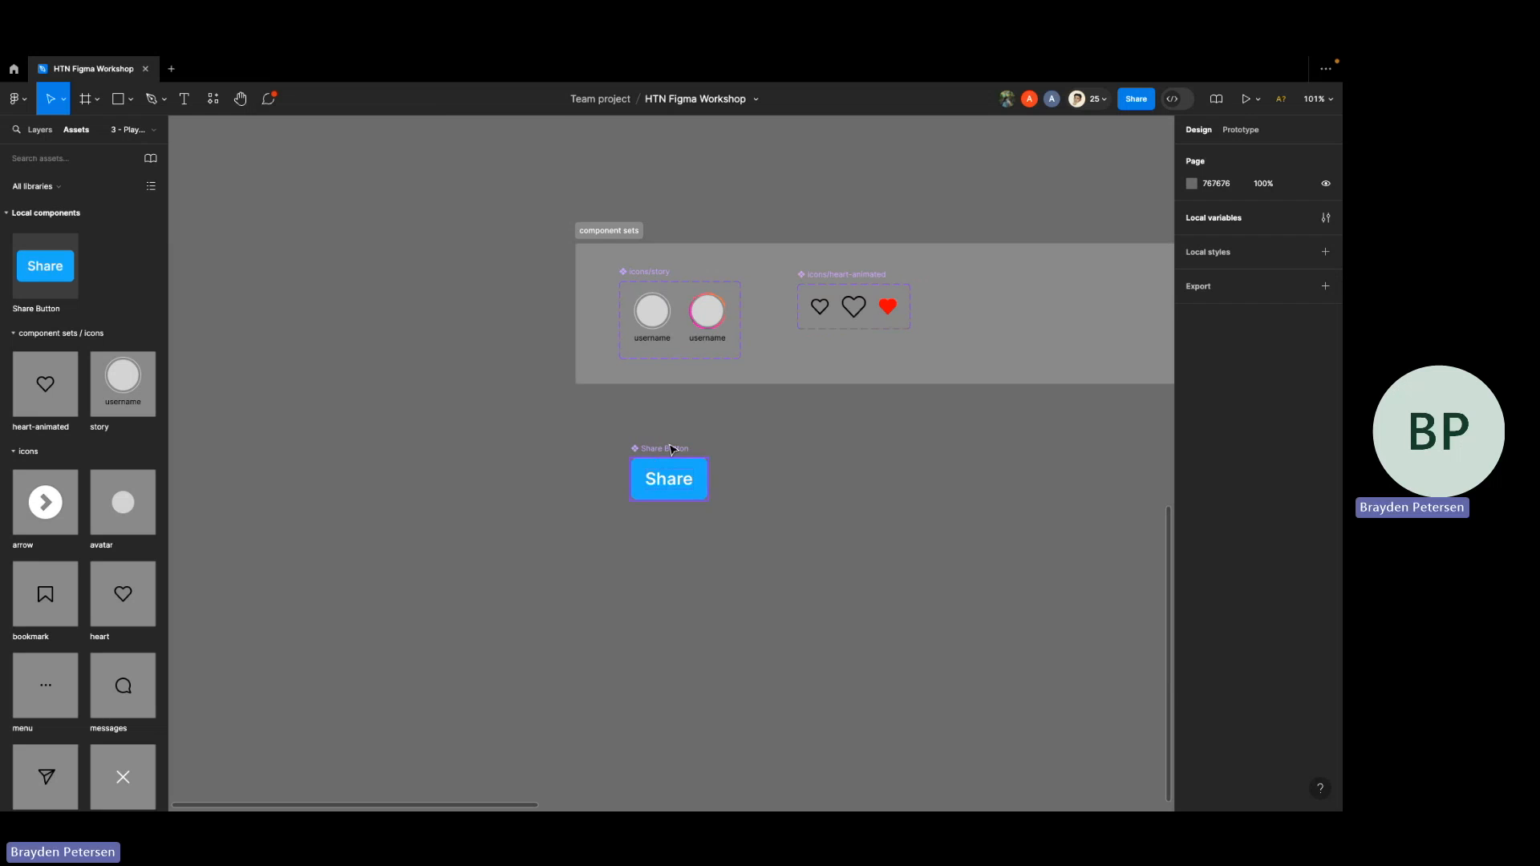
pyautogui.scroll(-3, 674, 450)
pyautogui.scroll(-3, 678, 451)
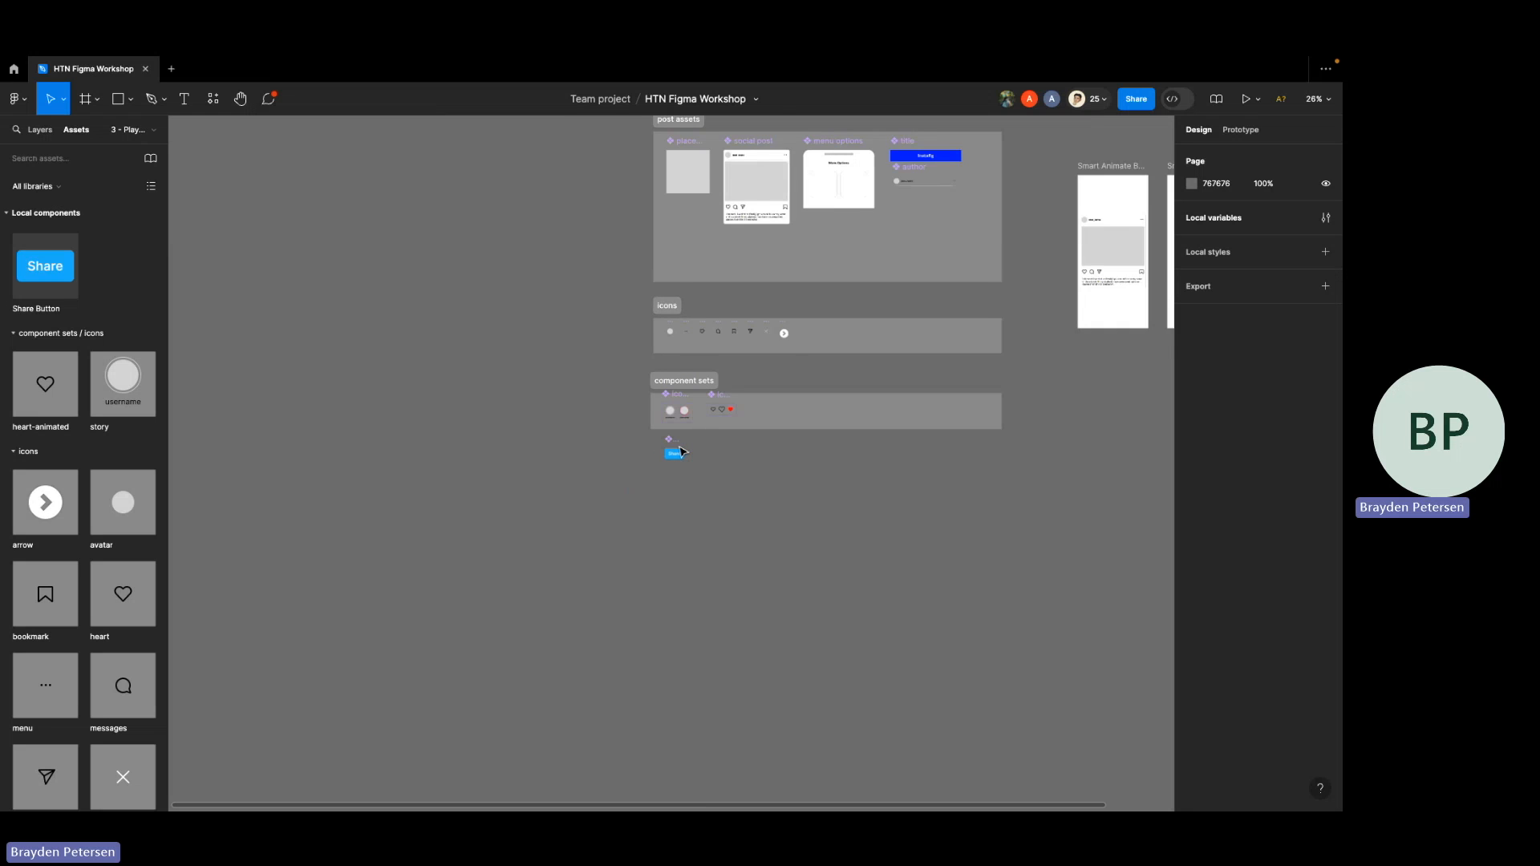
pyautogui.scroll(-1, 680, 451)
pyautogui.hscroll(6, 680, 452)
pyautogui.scroll(3, 681, 451)
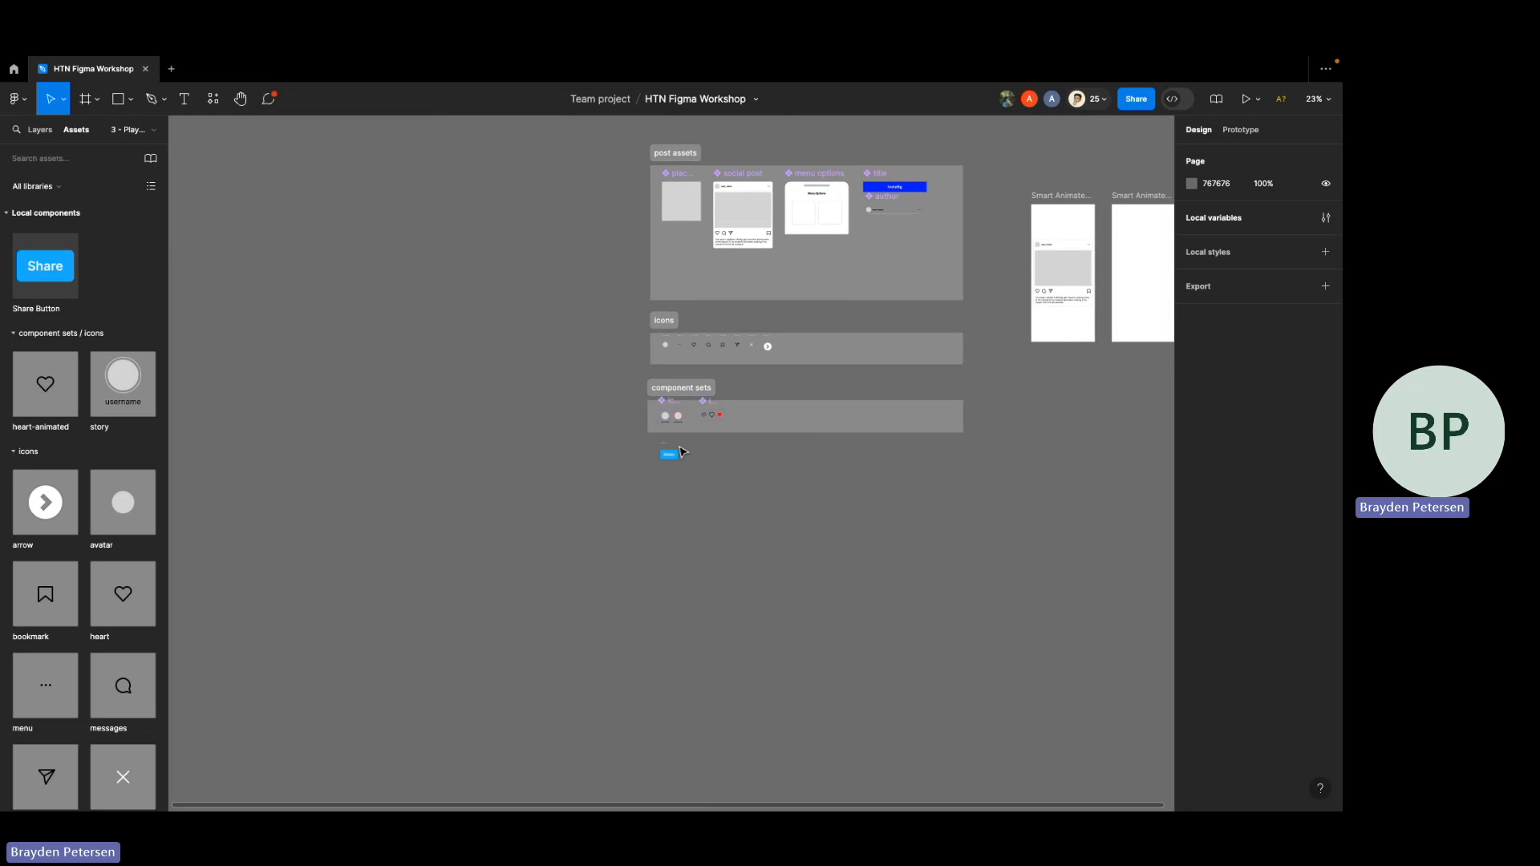
pyautogui.hscroll(3, 658, 446)
pyautogui.scroll(-1, 658, 445)
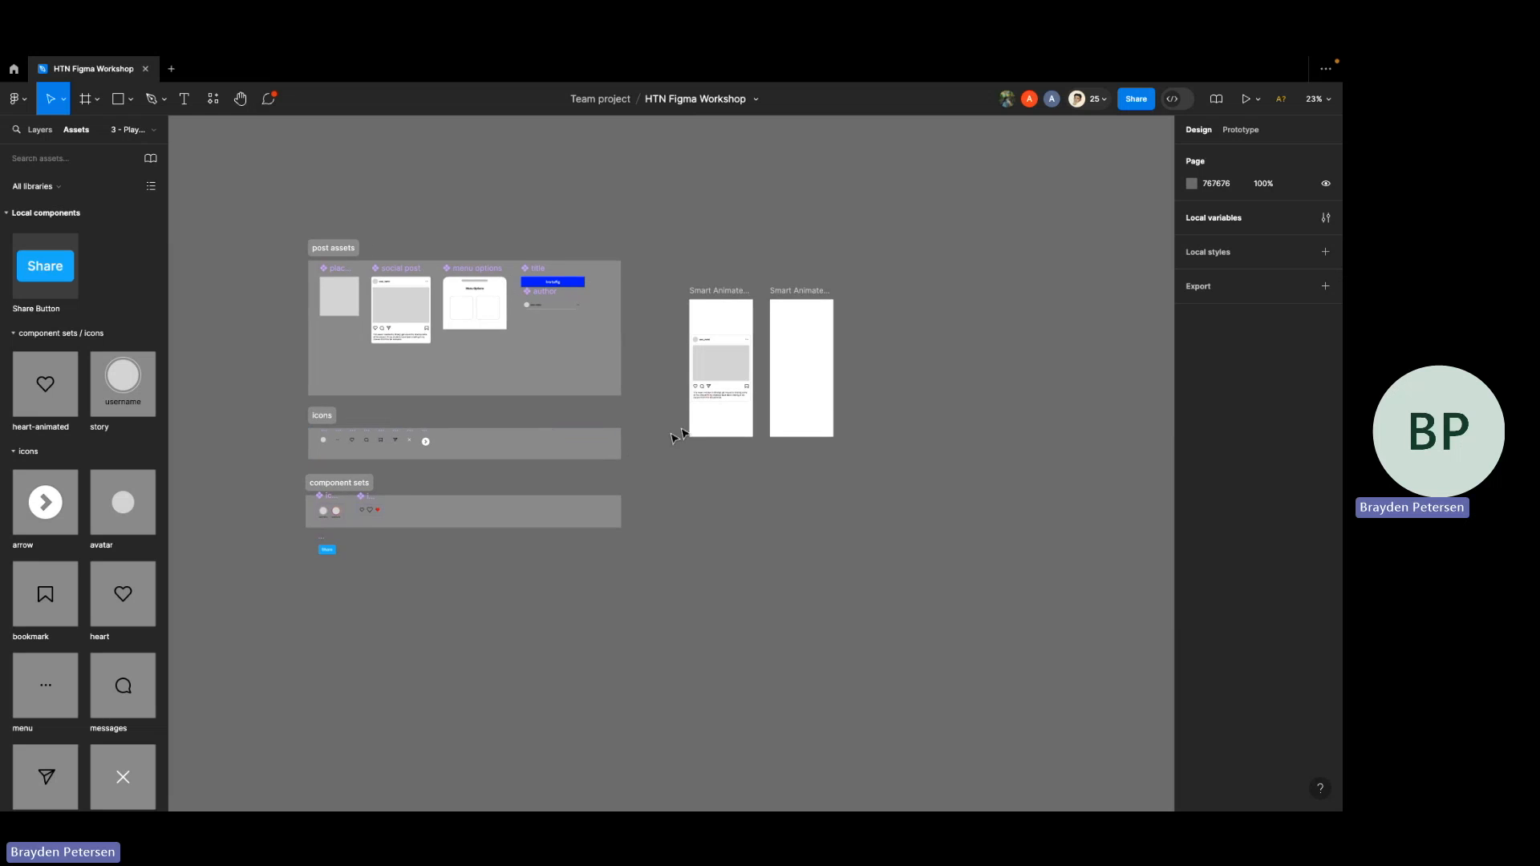
pyautogui.scroll(10, 762, 377)
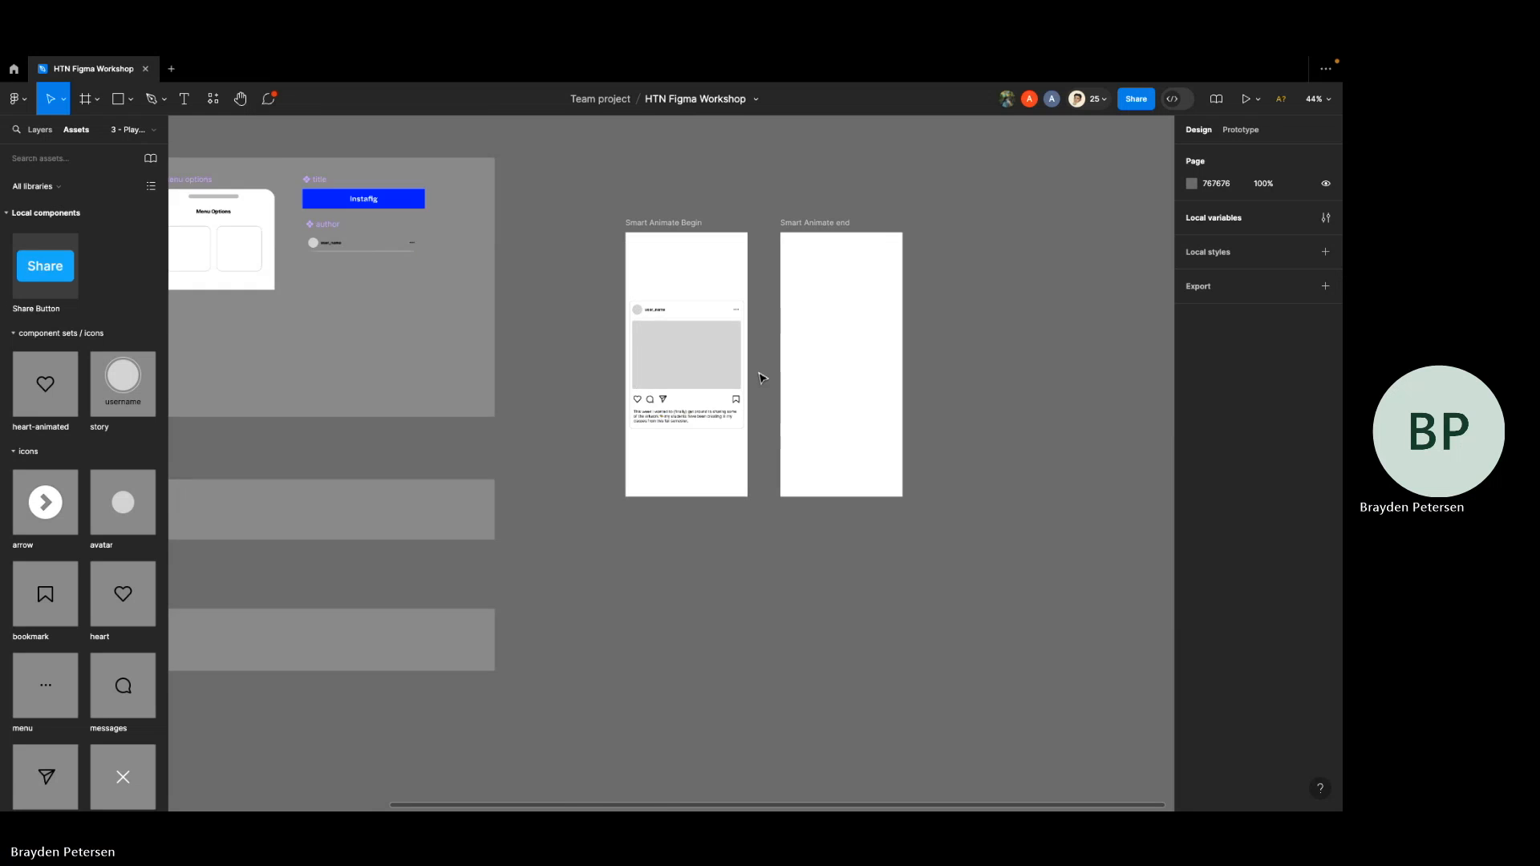
pyautogui.hscroll(2, 762, 377)
pyautogui.scroll(2, 763, 377)
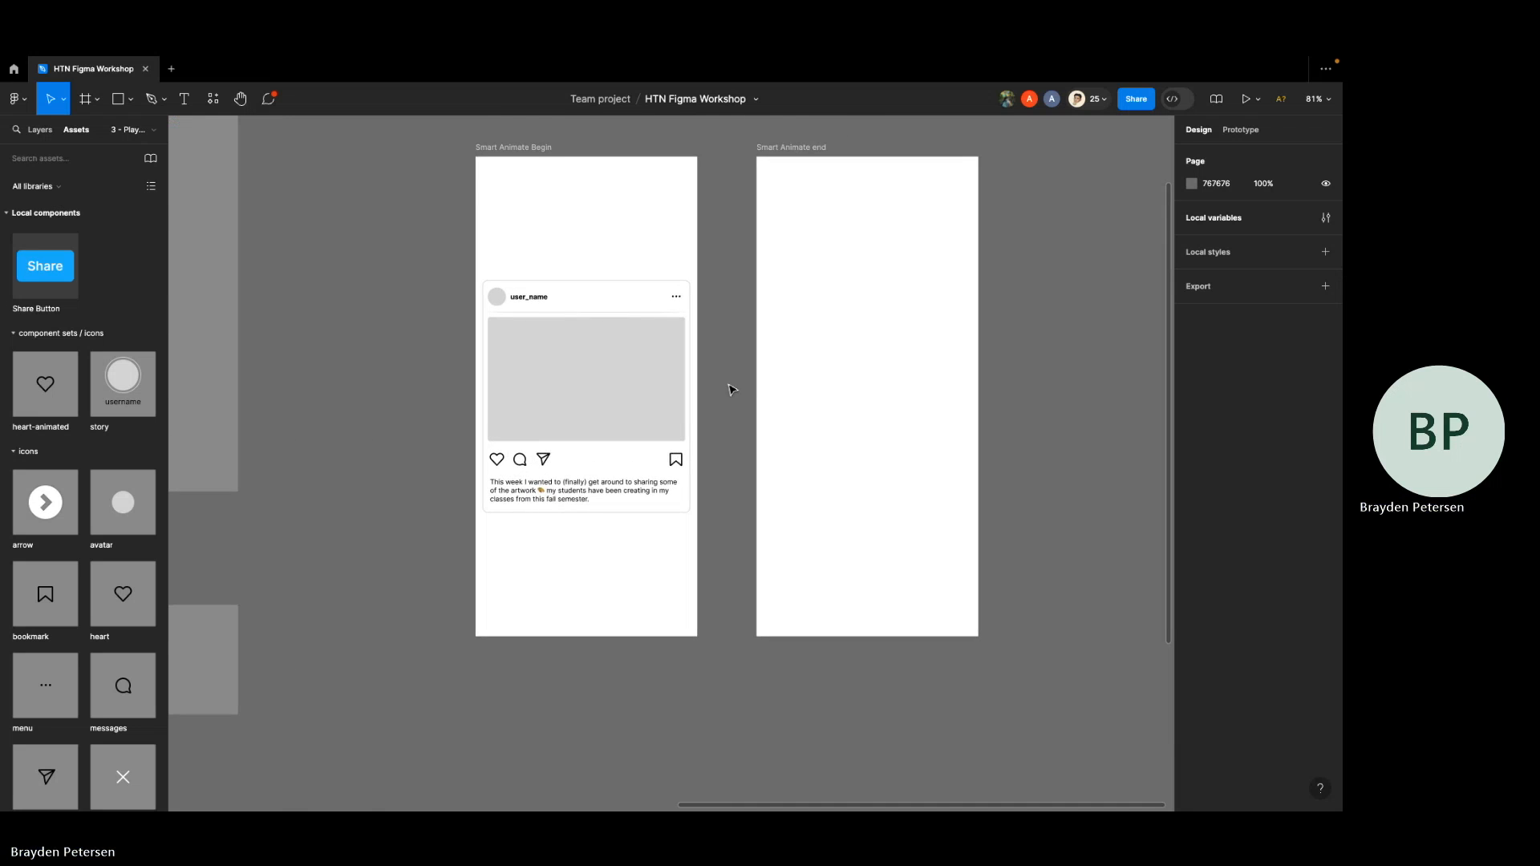
pyautogui.scroll(2, 730, 389)
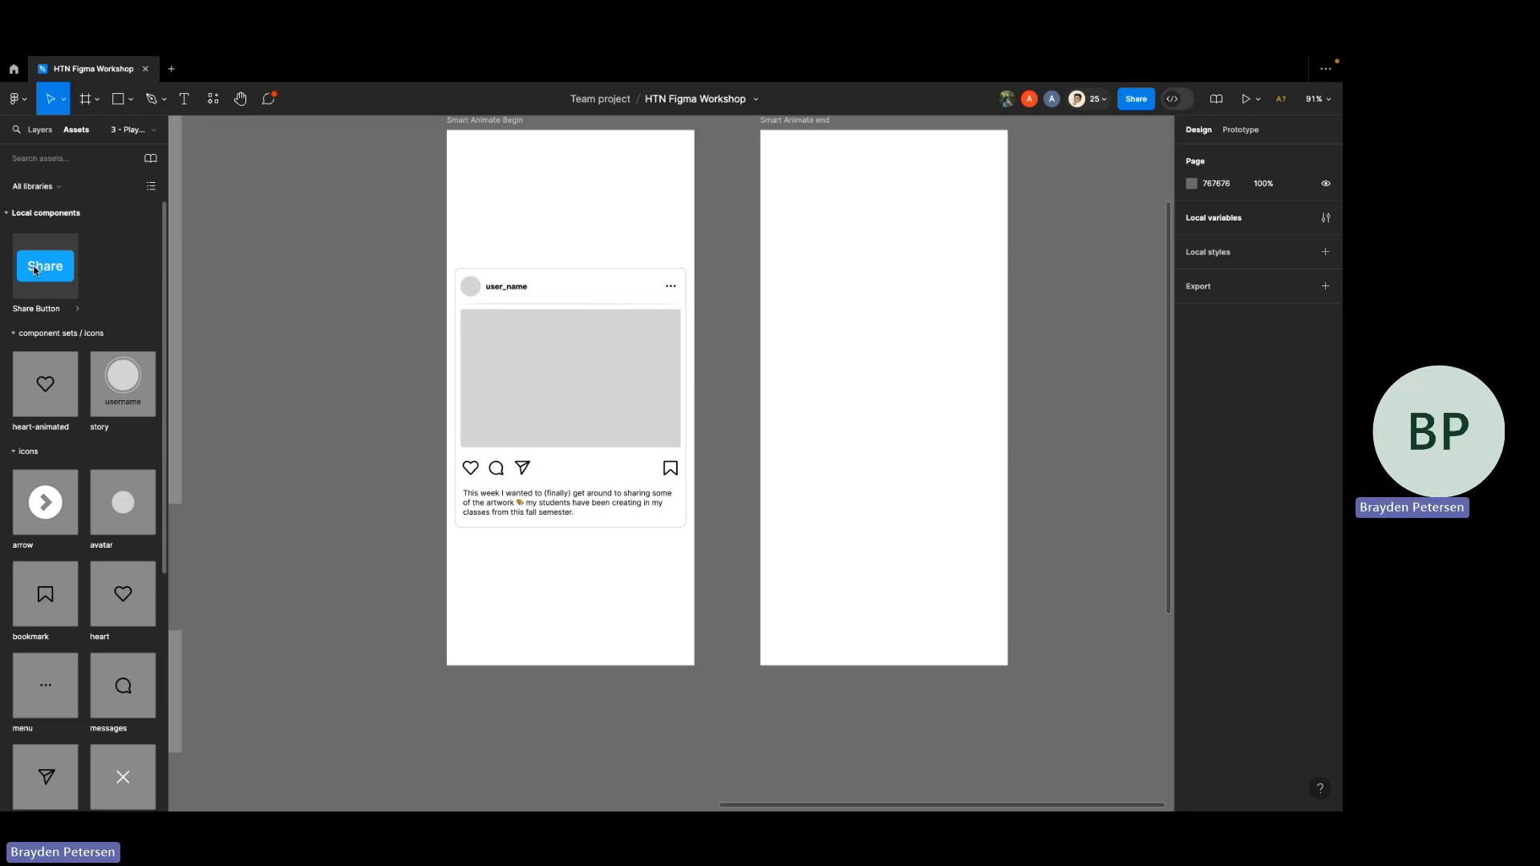
pyautogui.moveTo(35, 271); pyautogui.dragTo(566, 561)
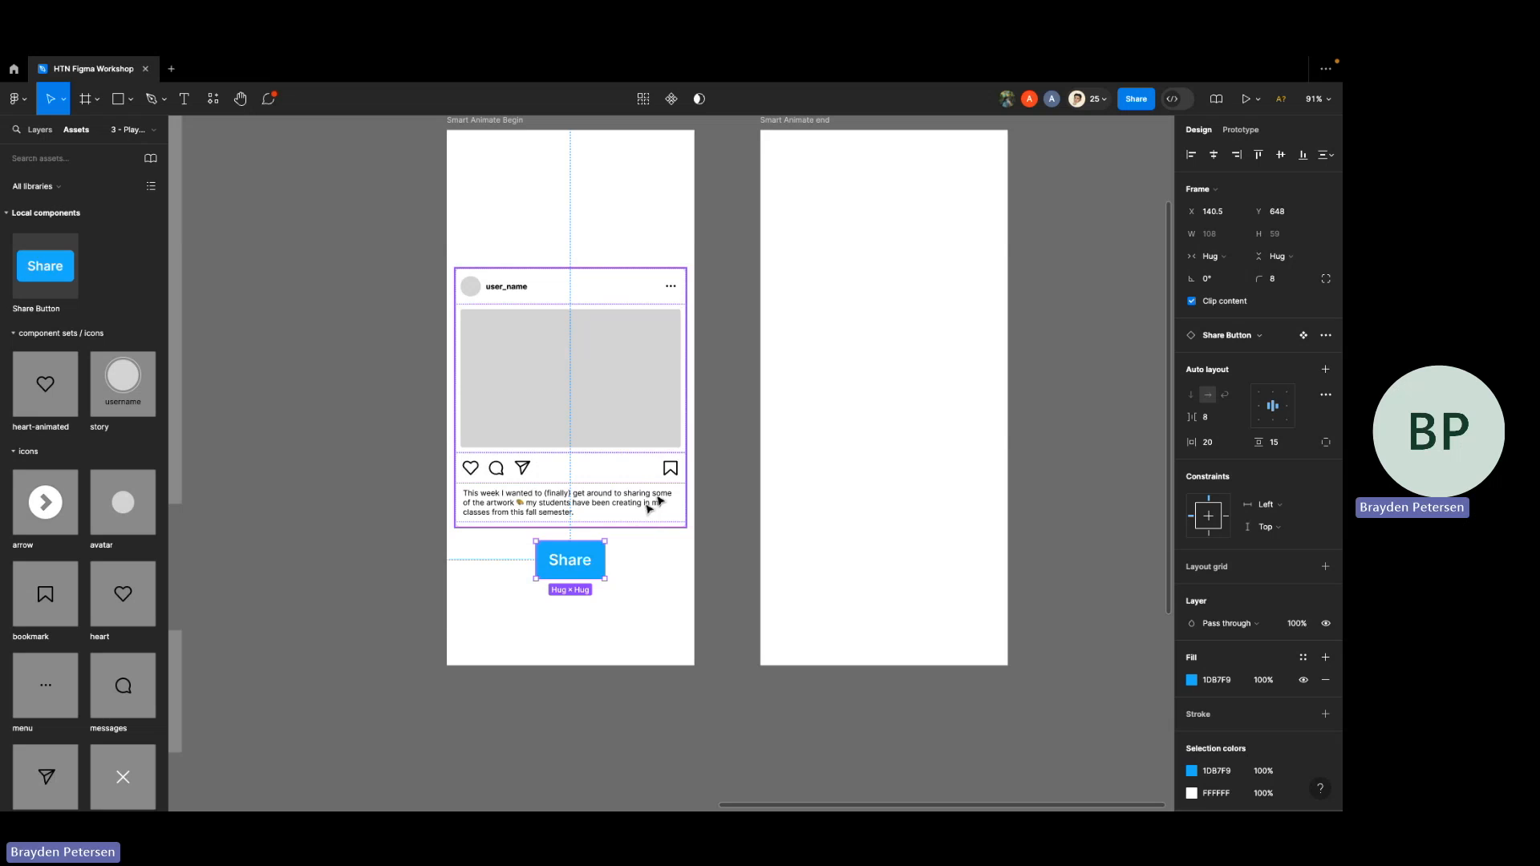
# - Center the Share Button instance horizontally within the Smart Animate Begin frame
pyautogui.click(1213, 158)
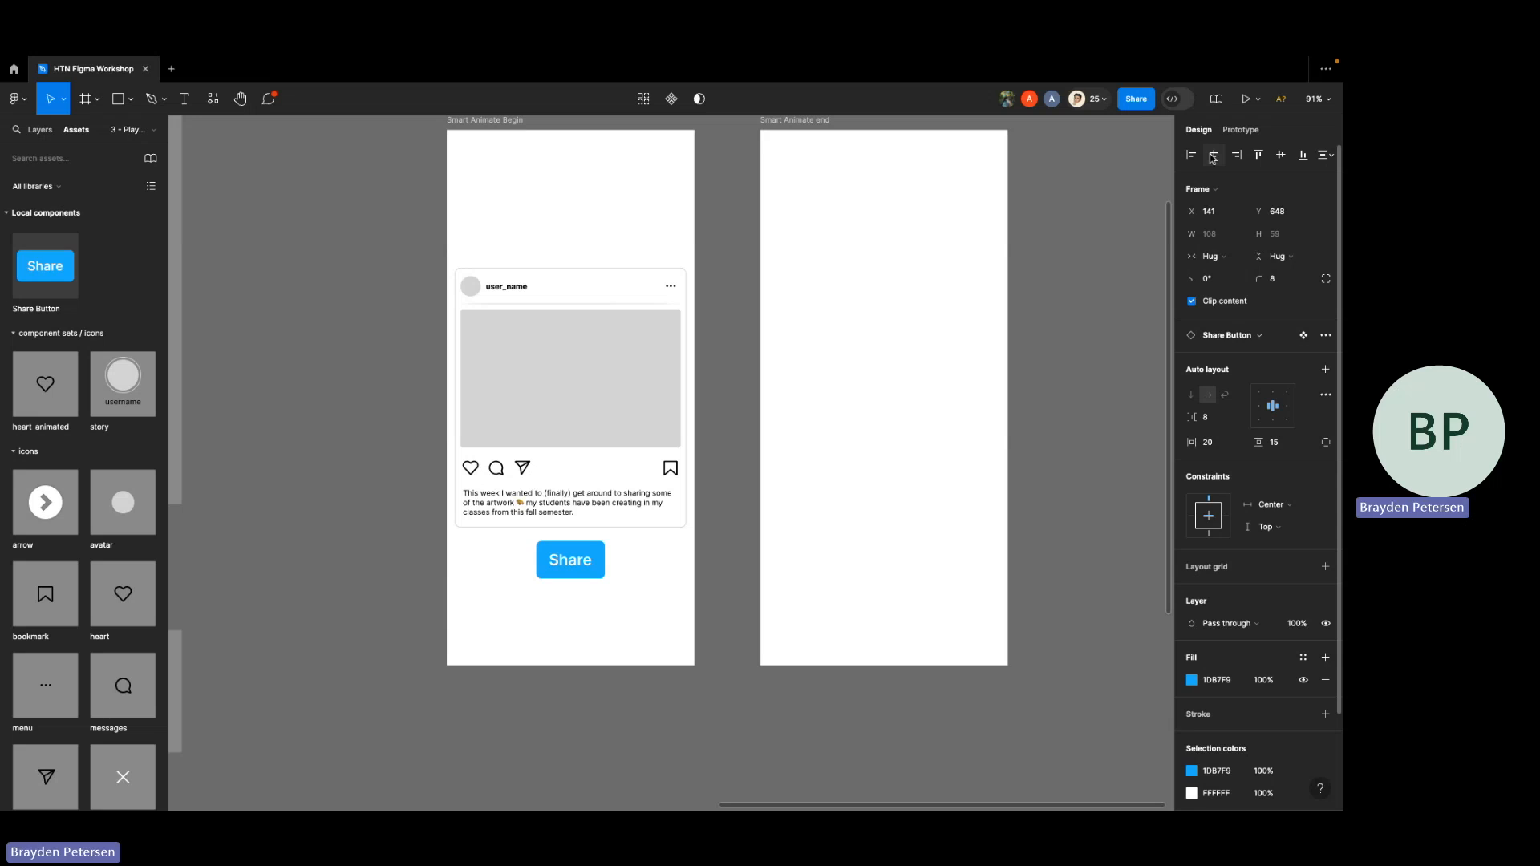
pyautogui.click(891, 337)
pyautogui.click(1060, 336)
pyautogui.click(802, 297)
pyautogui.click(585, 552)
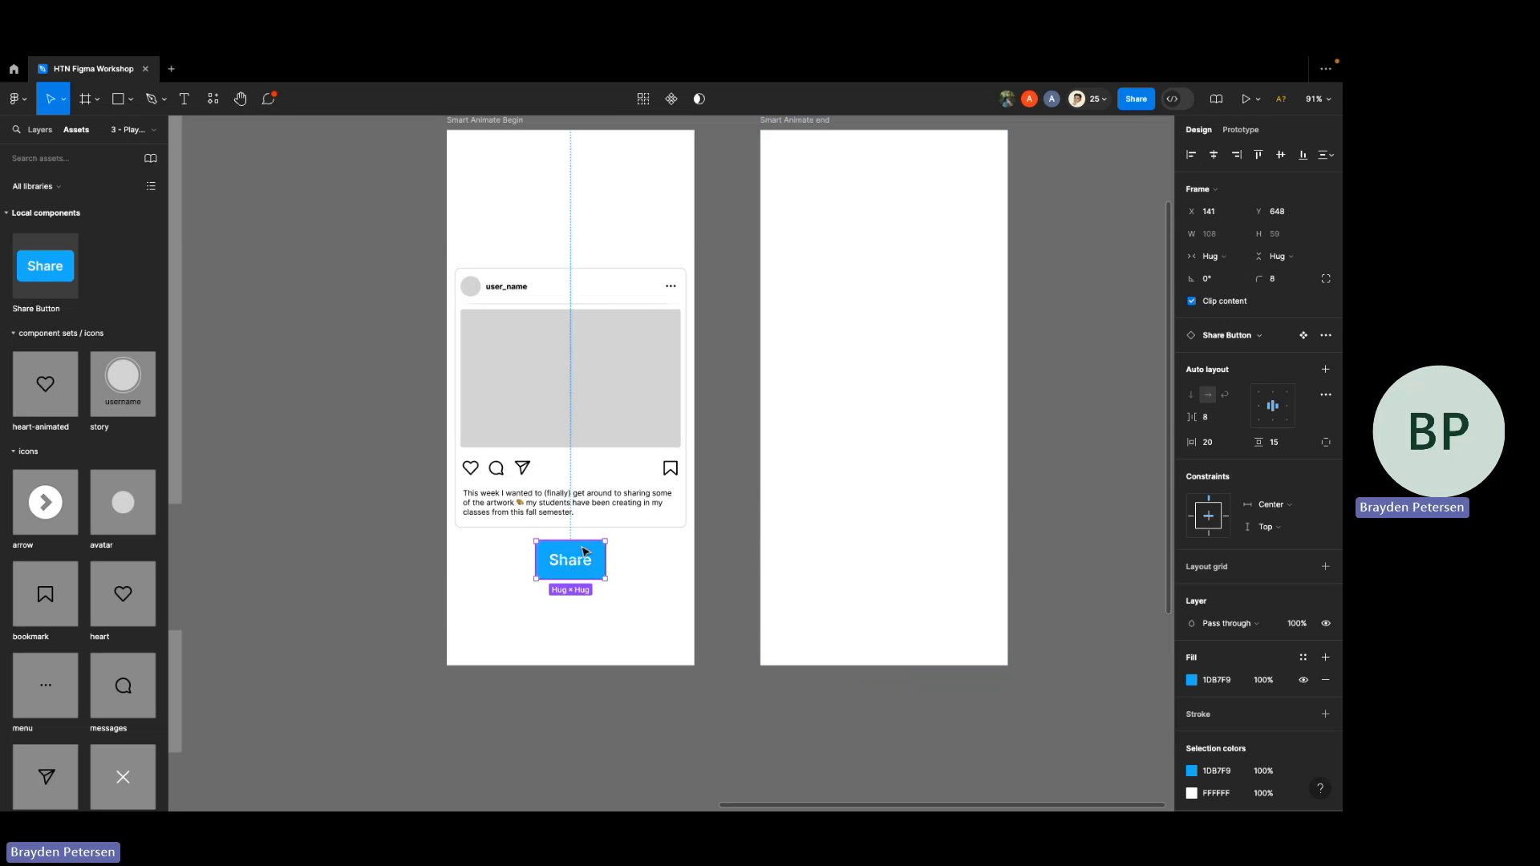
pyautogui.click(905, 410)
pyautogui.click(712, 290)
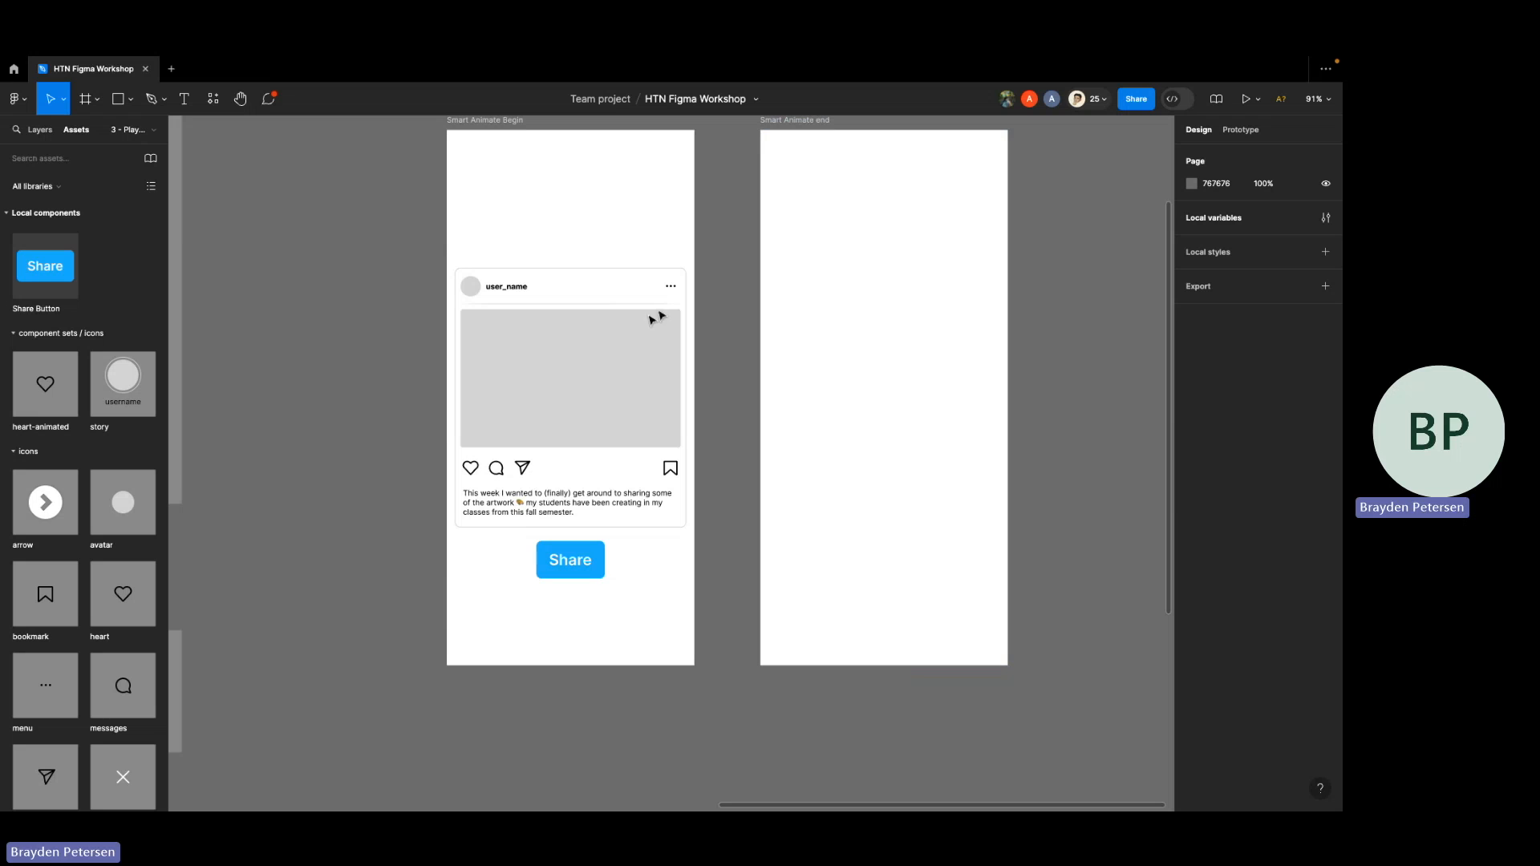
# - Add the text "this is the next frame" to the empty Smart Animate end frame
pyautogui.scroll(-5, 603, 338)
pyautogui.hscroll(1, 603, 339)
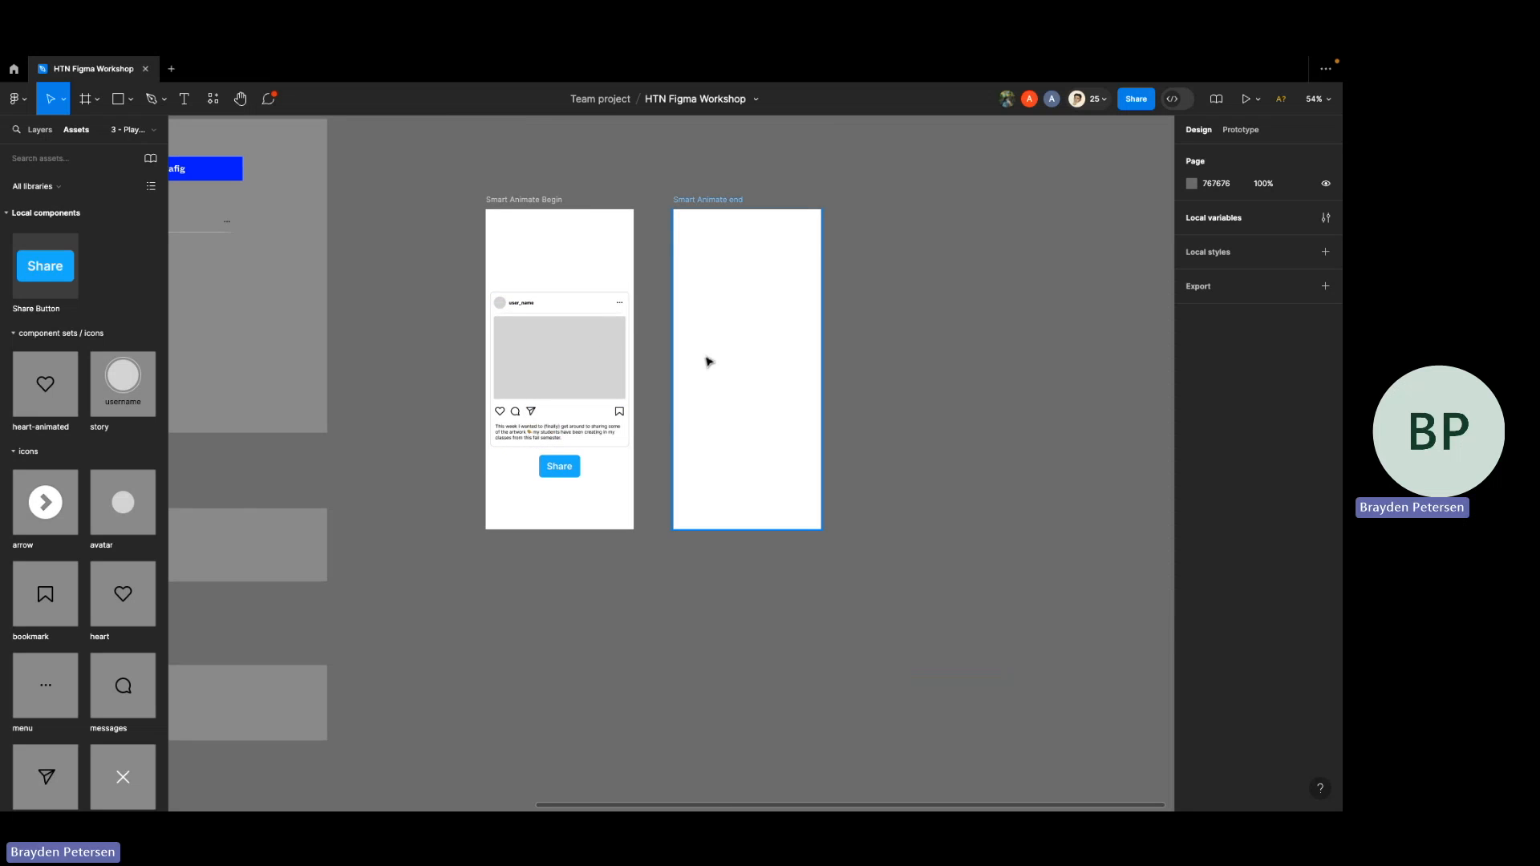
pyautogui.scroll(5, 708, 358)
pyautogui.scroll(2, 810, 345)
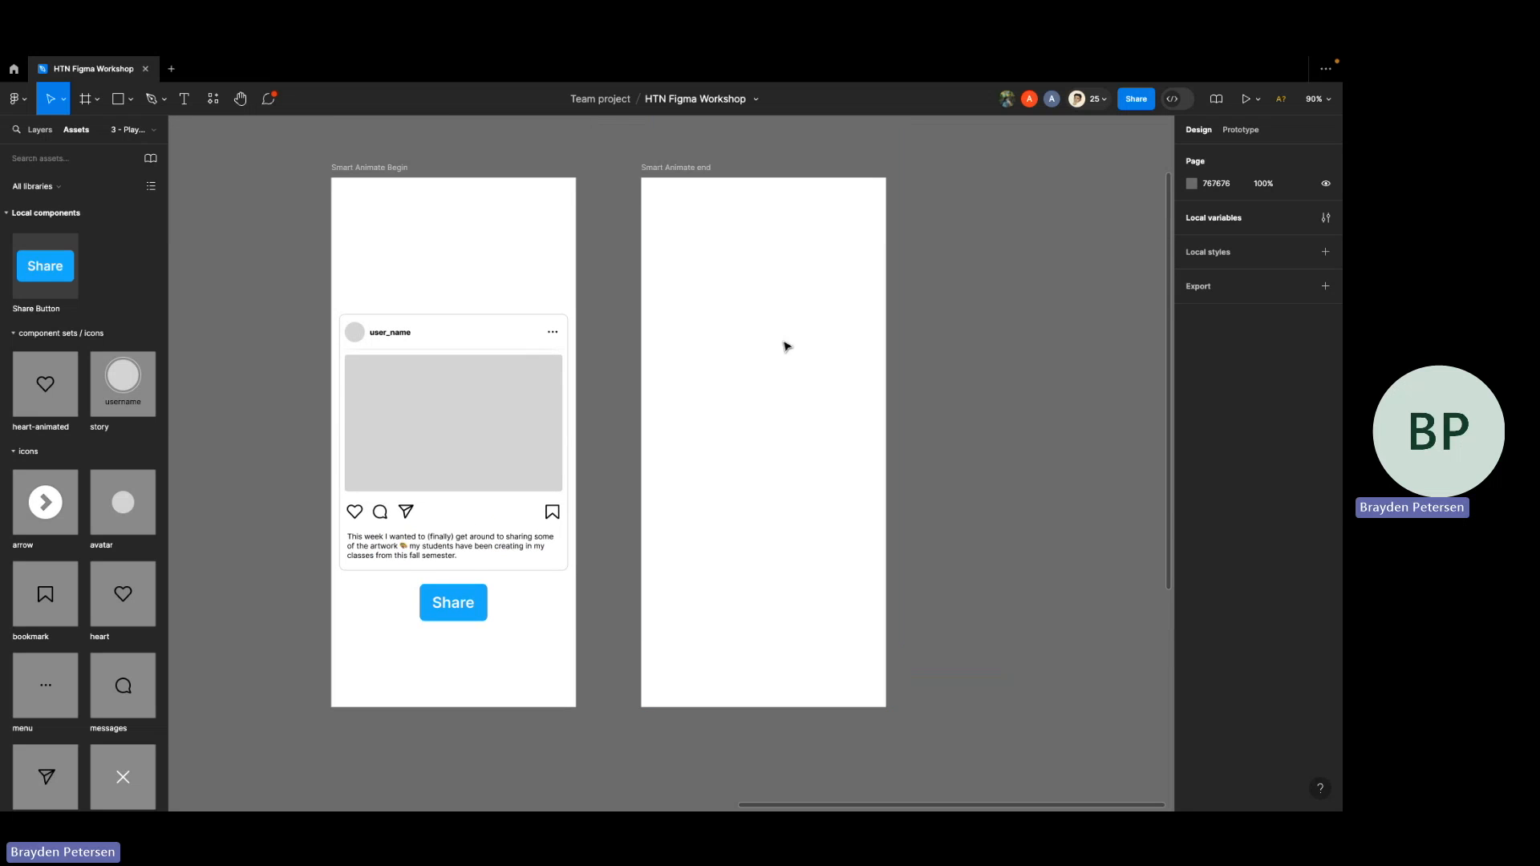
pyautogui.click(788, 345)
pyautogui.press('t')
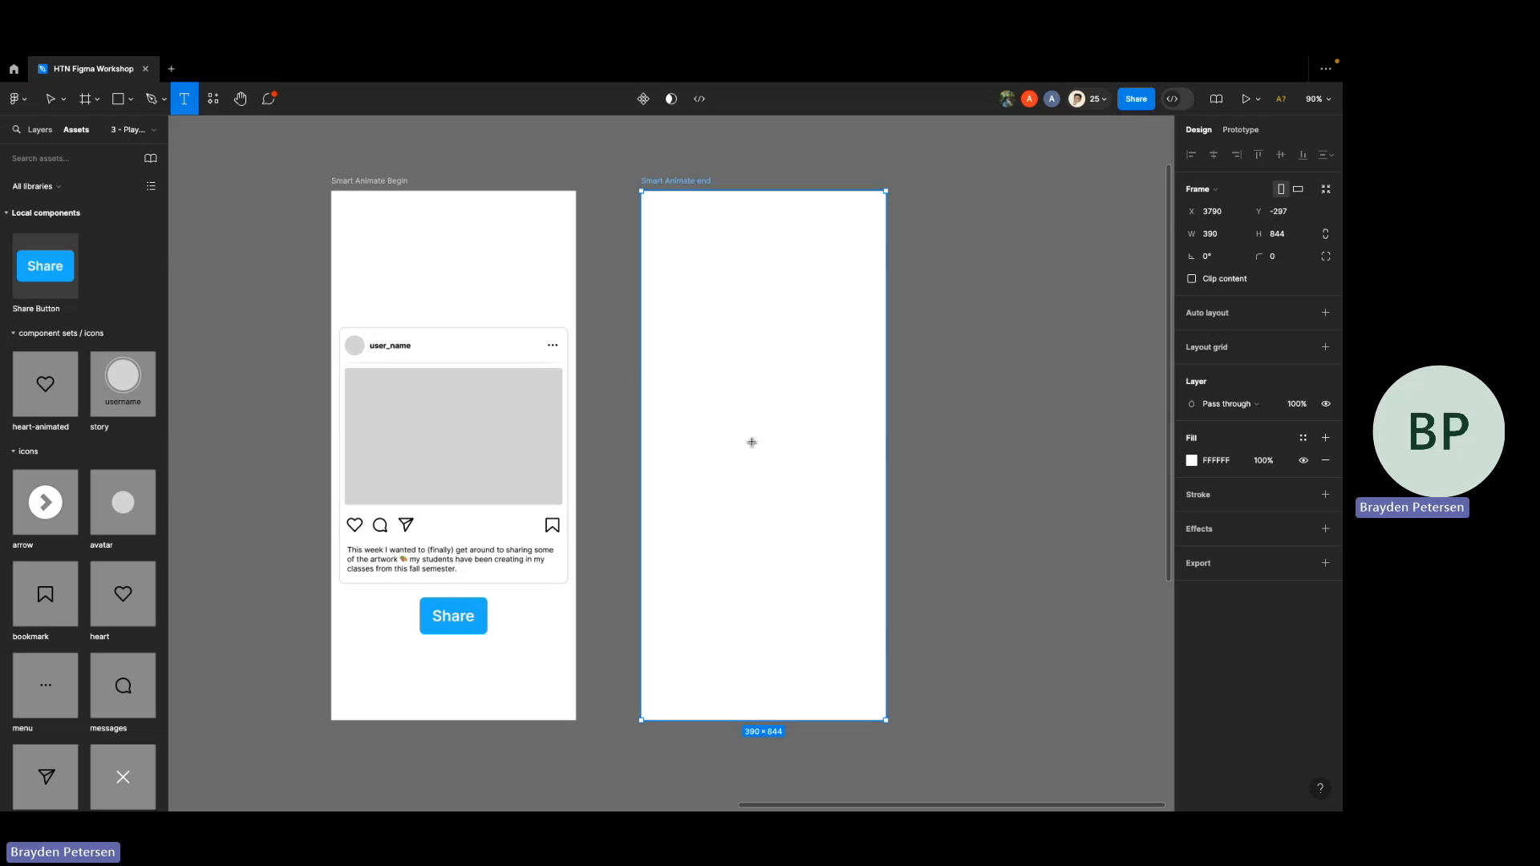
pyautogui.click(744, 440)
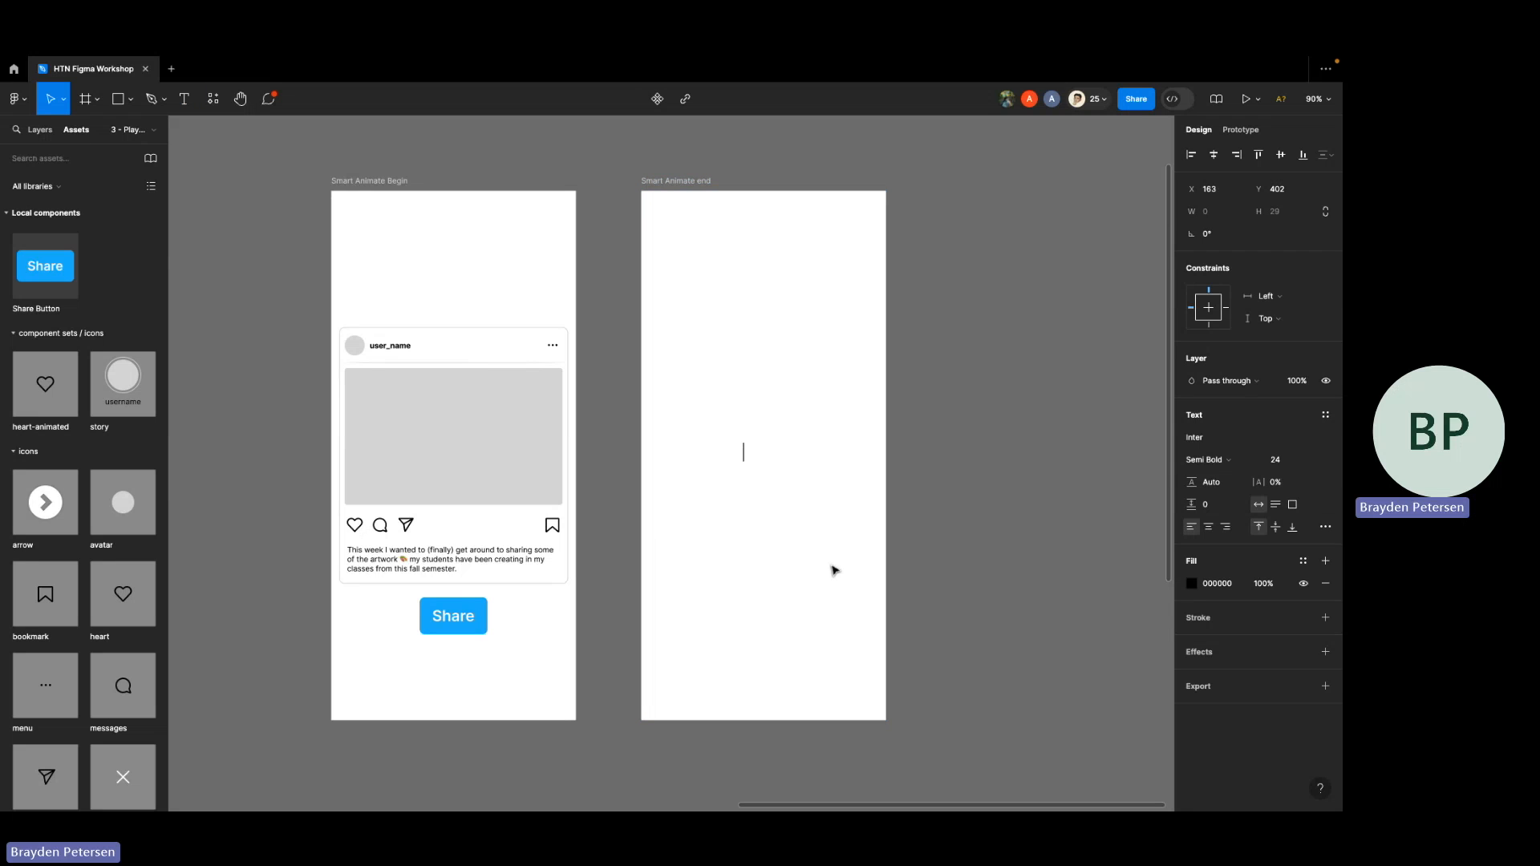
pyautogui.write('this is the')
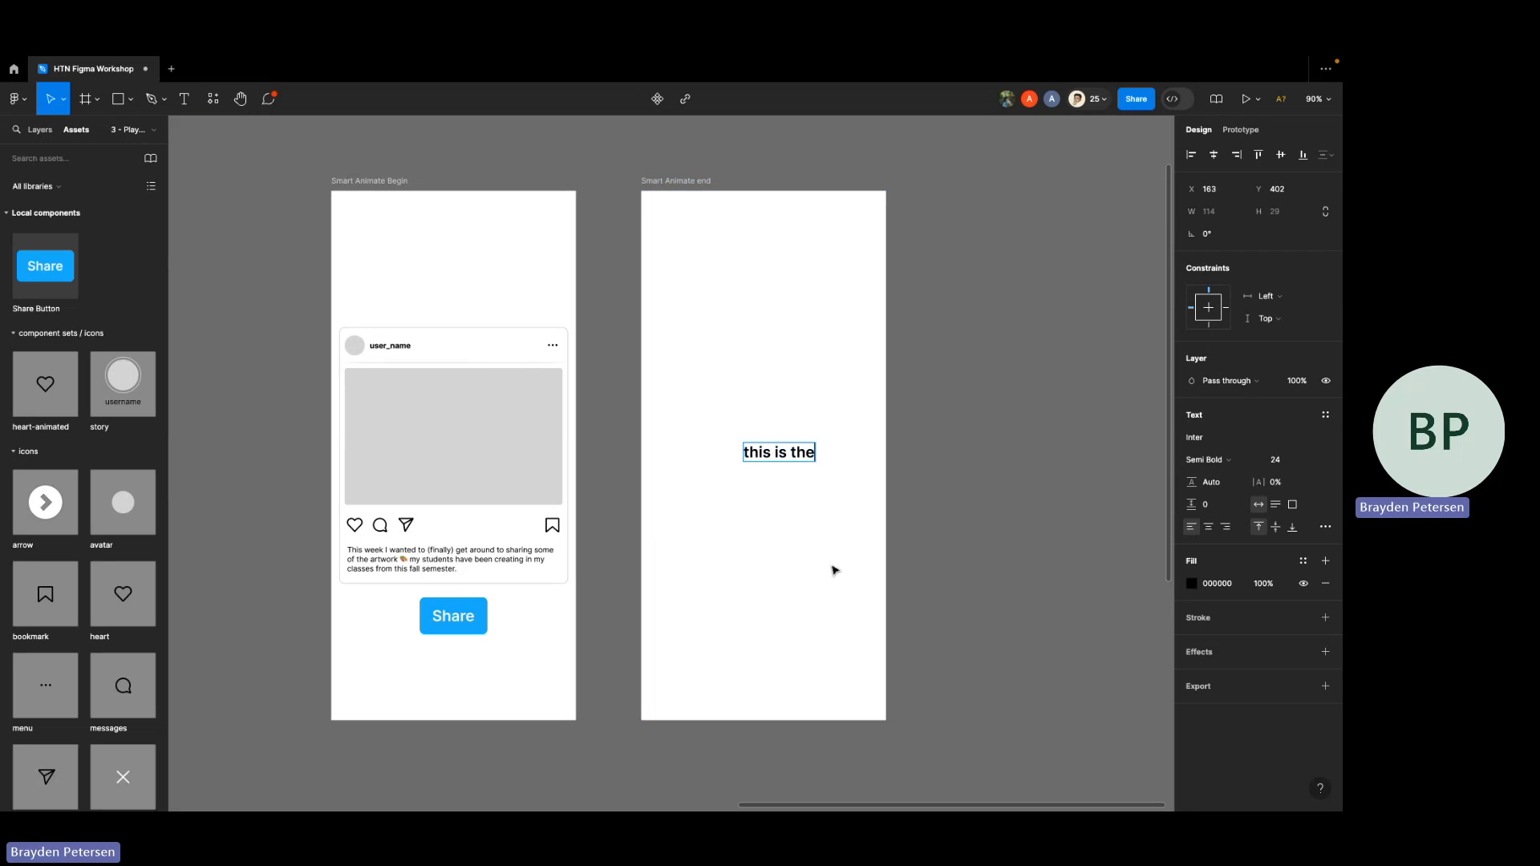
pyautogui.write(' next frame')
pyautogui.press('Escape')
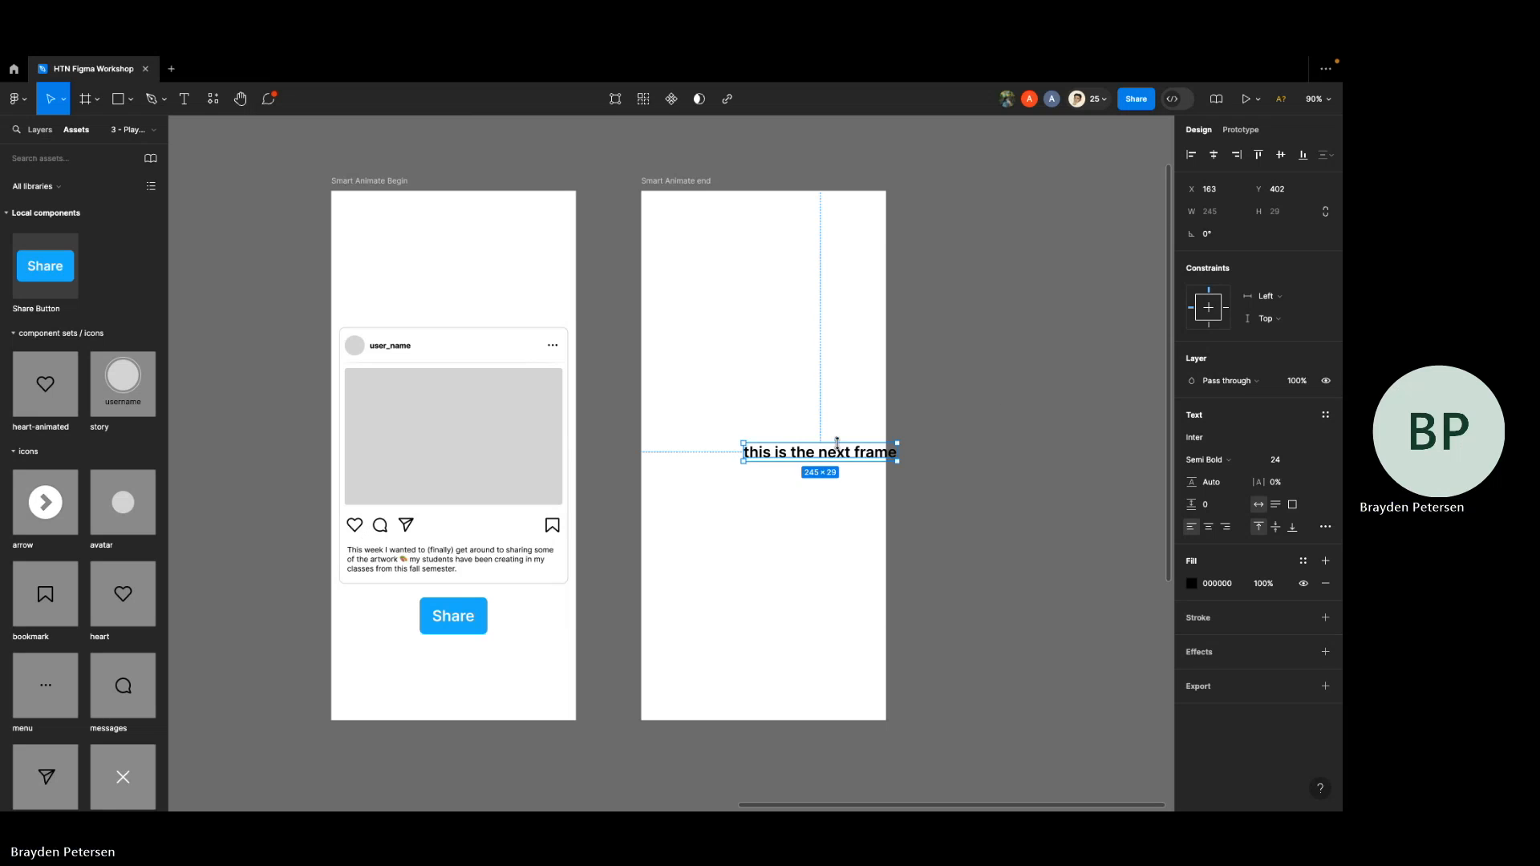
# - Move the "this is the next frame" text to the center of the Smart Animate end frame
pyautogui.moveTo(837, 449); pyautogui.dragTo(784, 459)
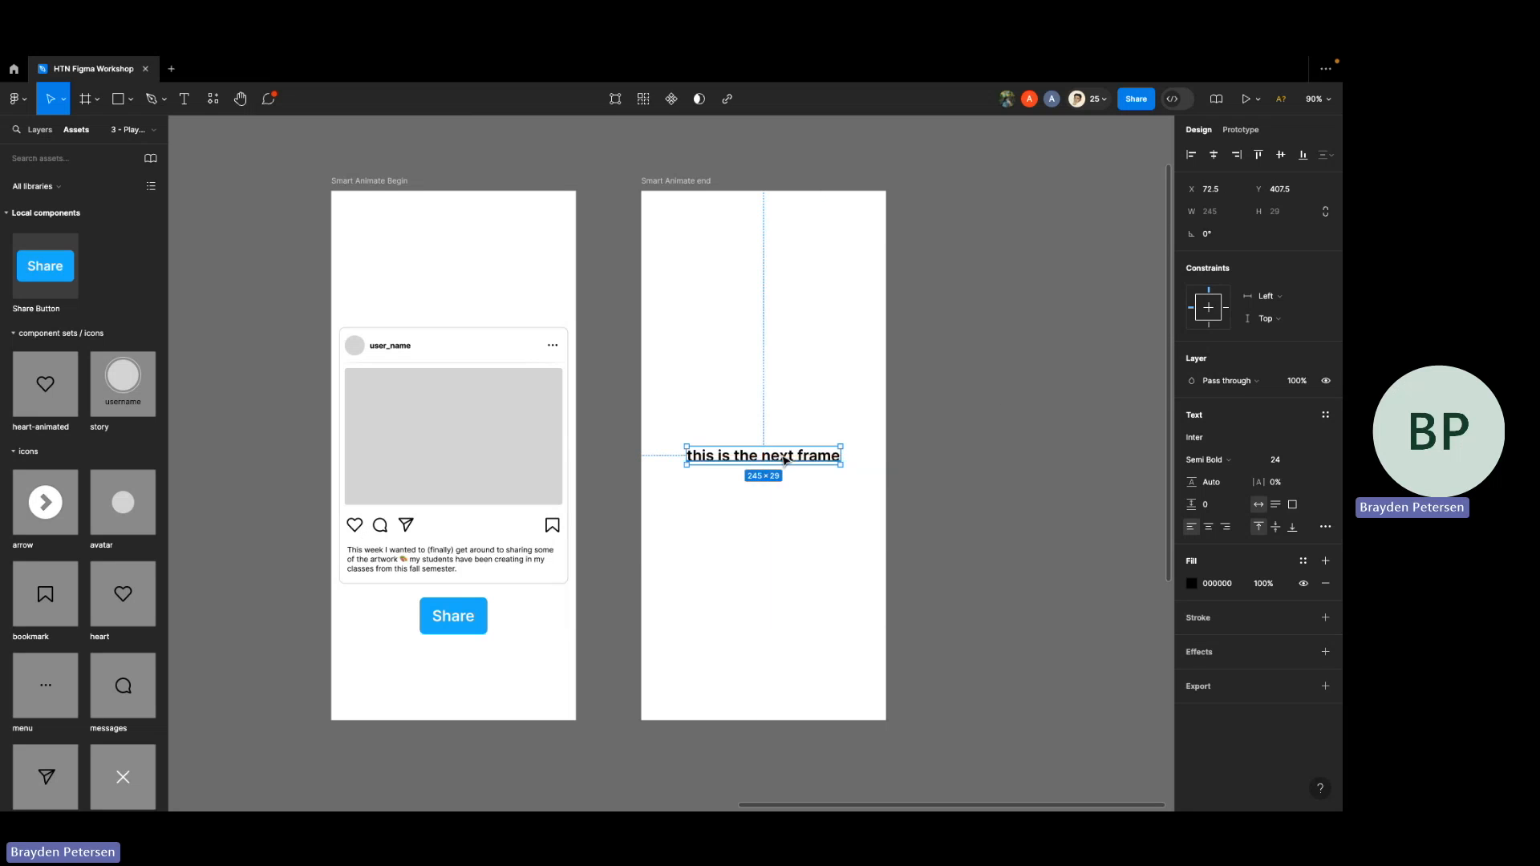
pyautogui.click(615, 413)
pyautogui.hscroll(-3, 610, 405)
pyautogui.scroll(-1, 609, 406)
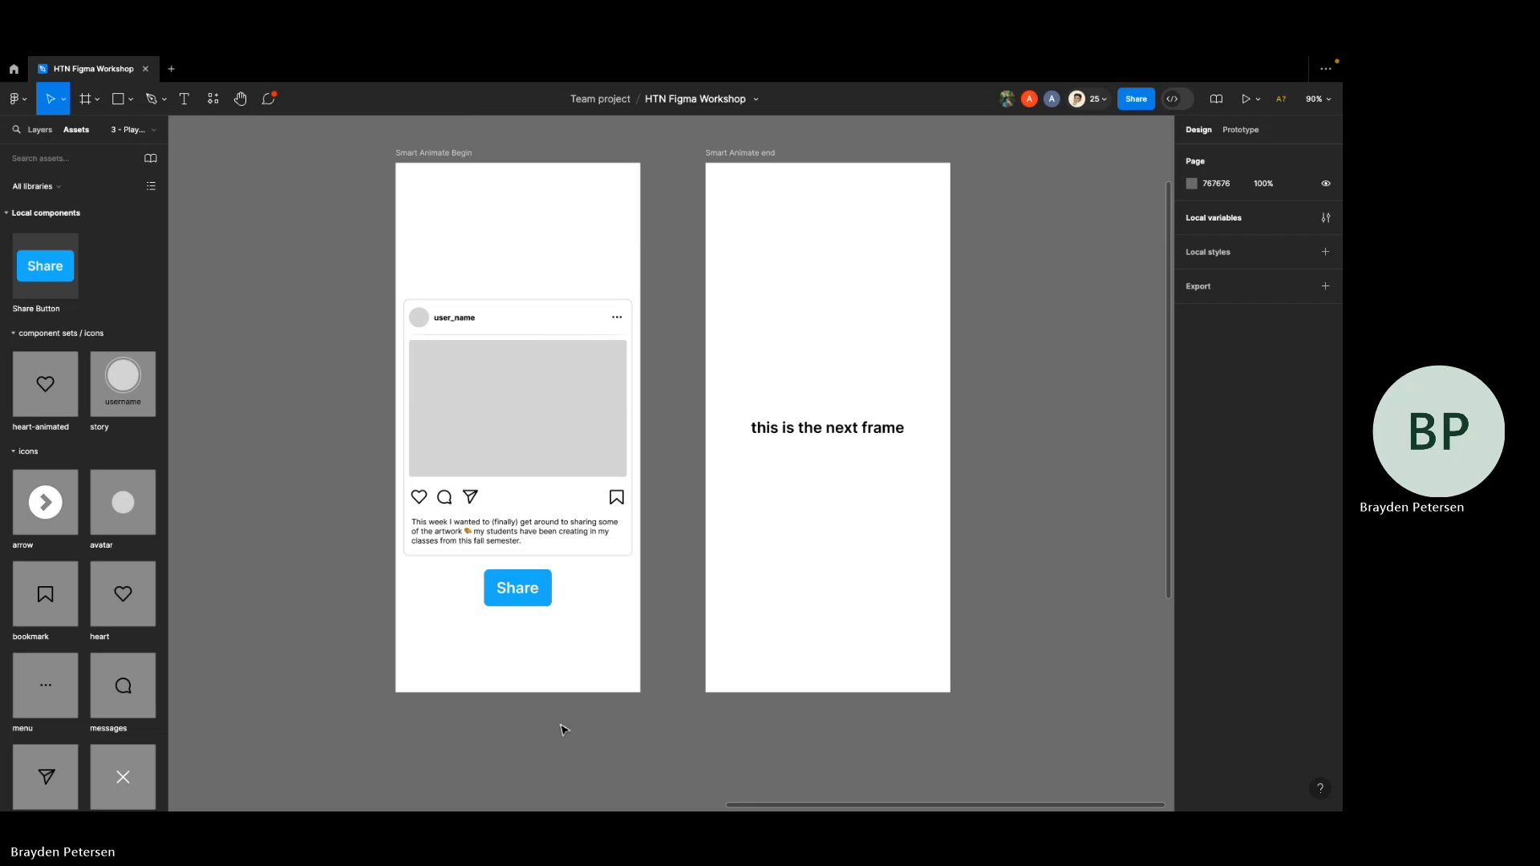
pyautogui.click(794, 432)
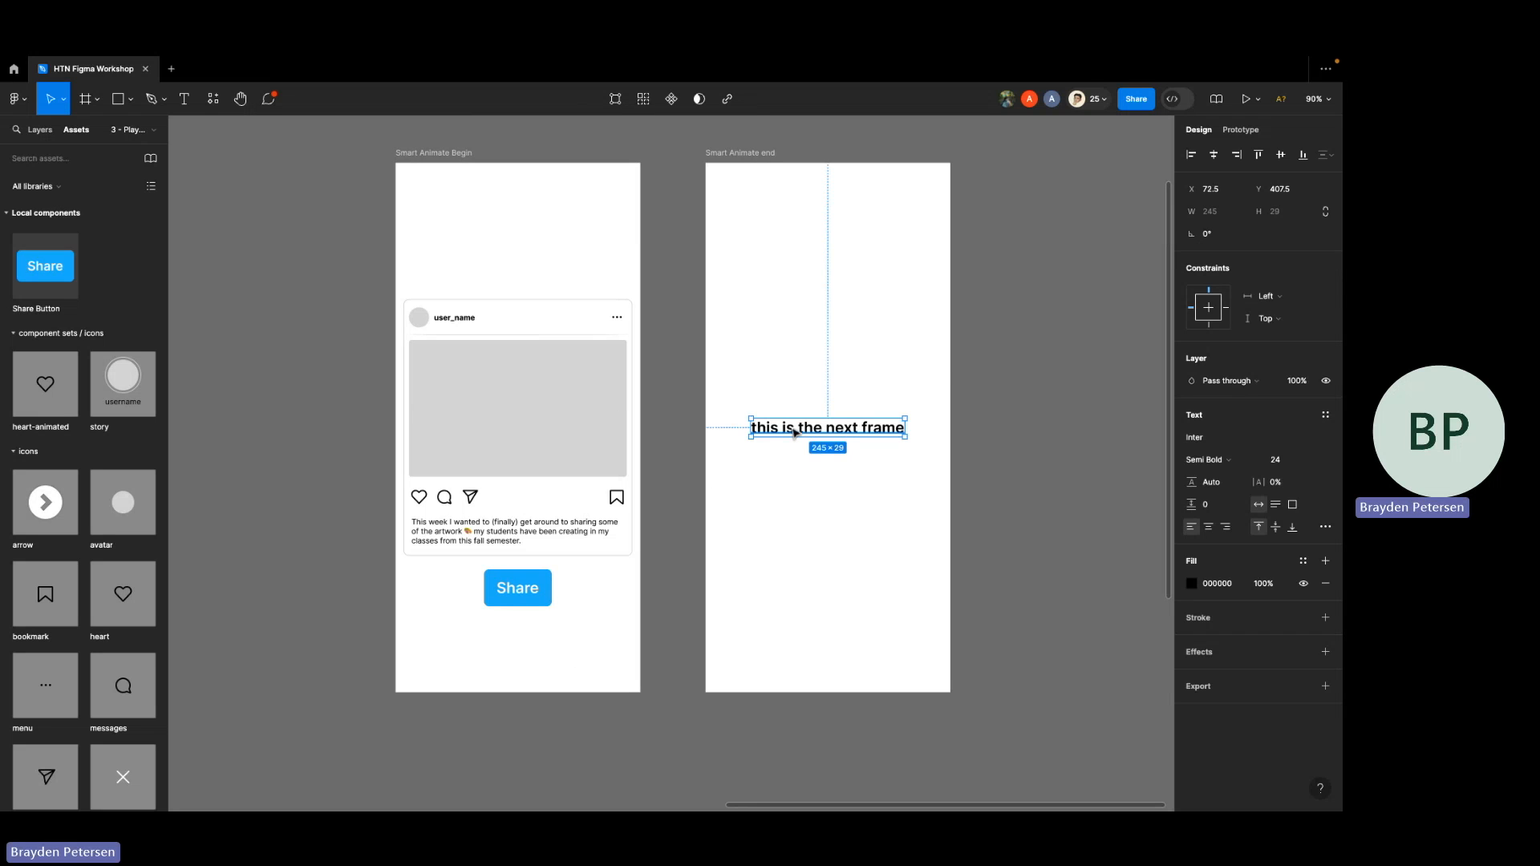
pyautogui.click(1013, 288)
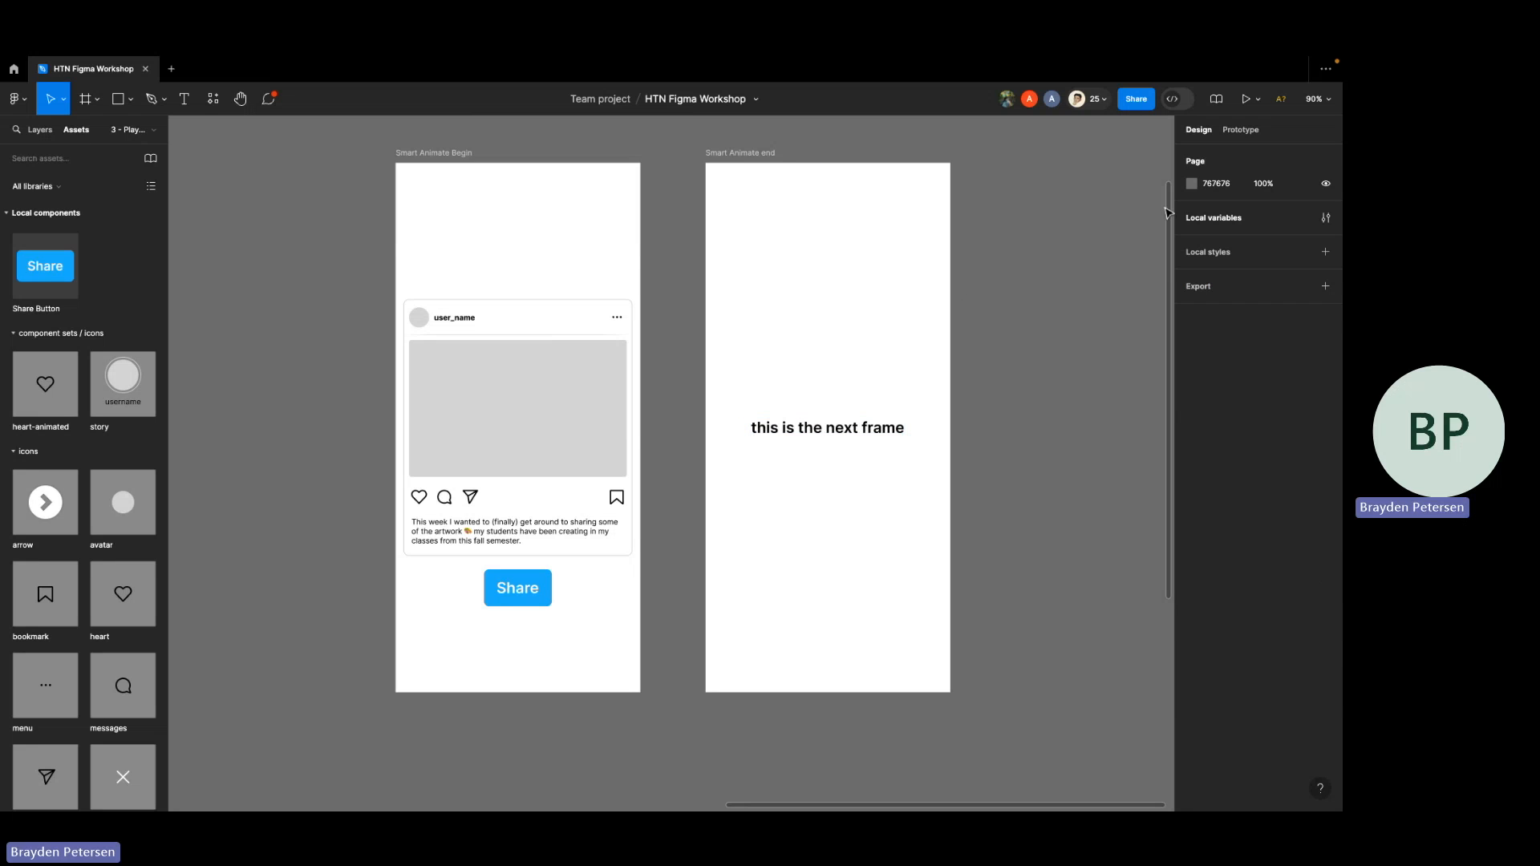
# - Connect the Share button in the Smart Animate Begin frame to the Smart Animate end frame with an on-tap Navigate to prototype interaction
pyautogui.click(1236, 138)
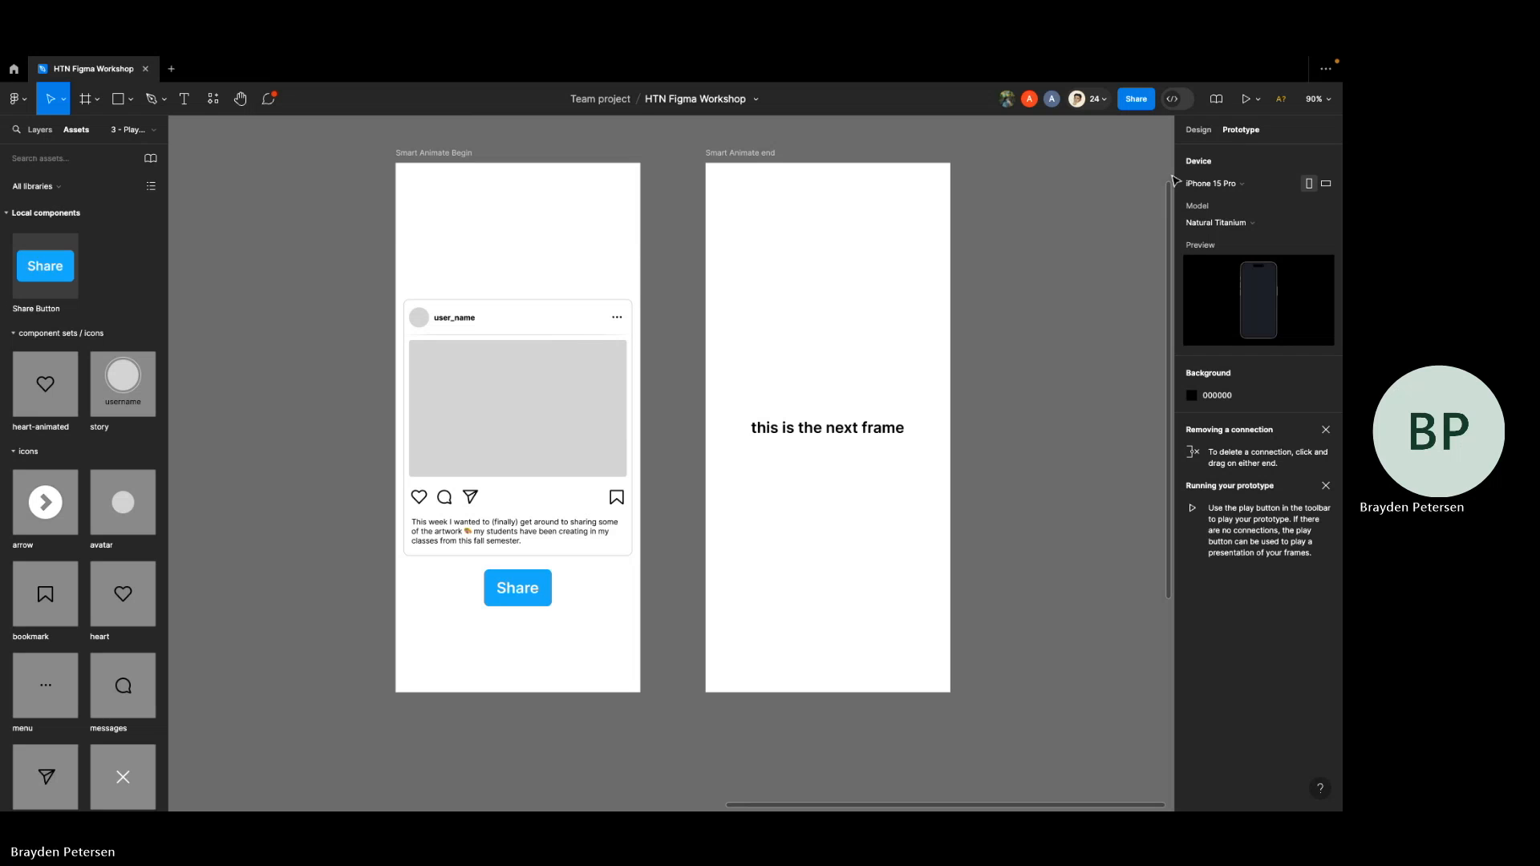
pyautogui.scroll(-5, 736, 403)
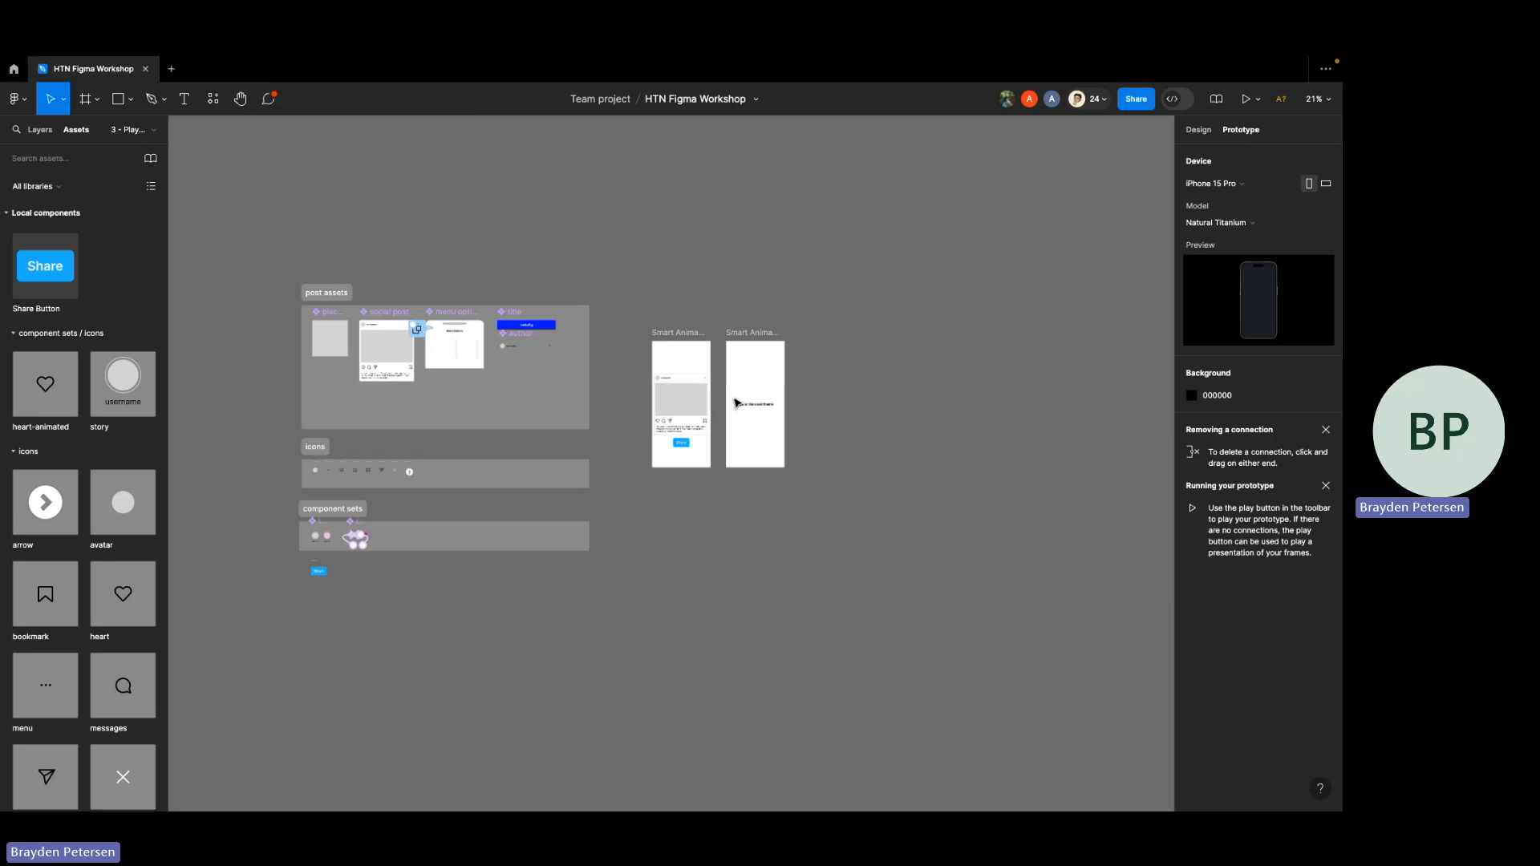
pyautogui.scroll(3, 474, 307)
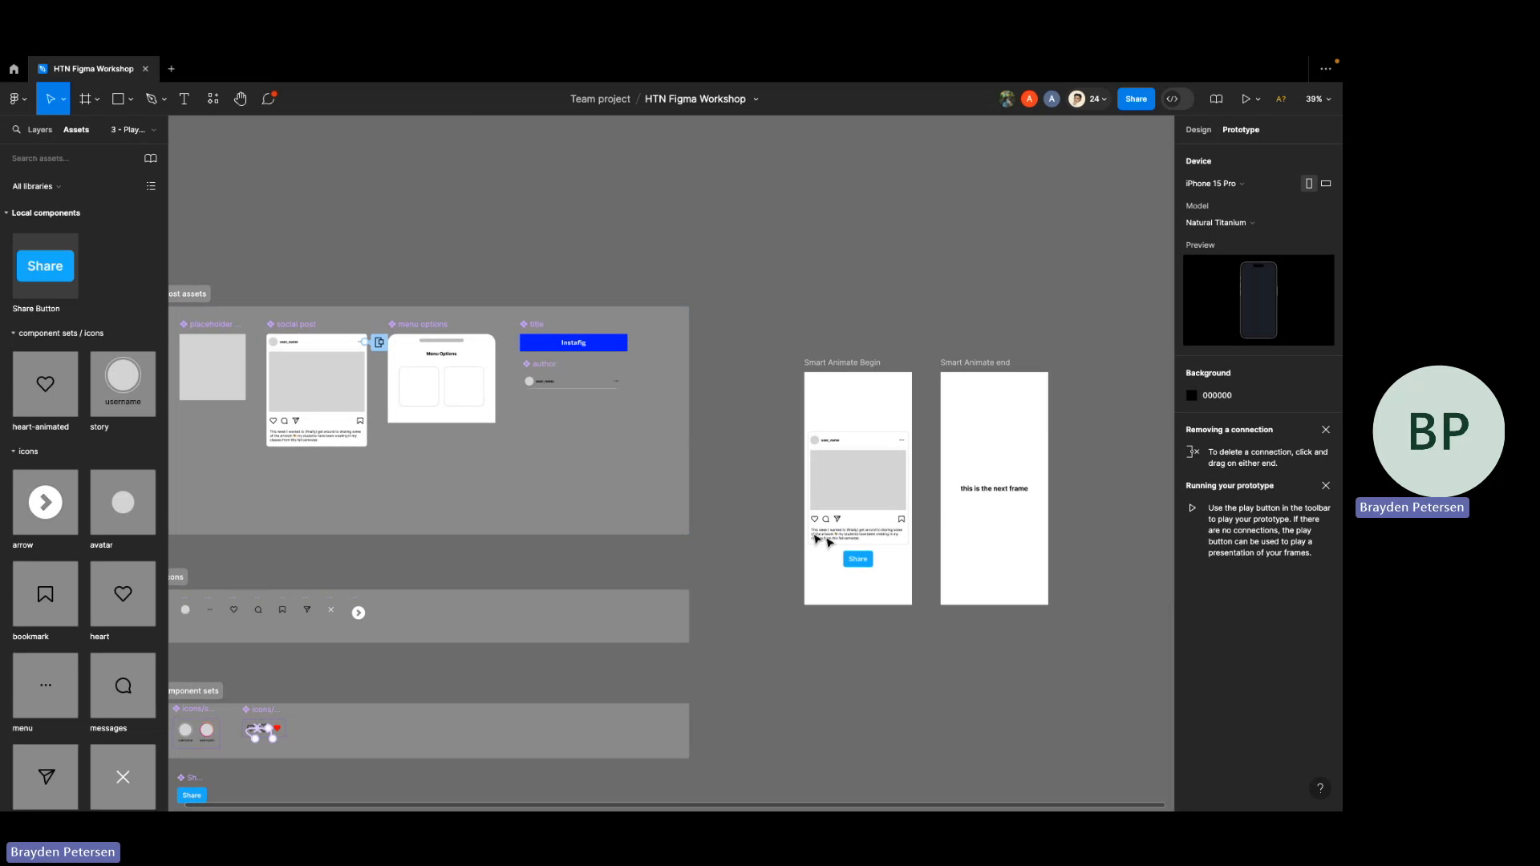
pyautogui.click(881, 498)
pyautogui.click(949, 243)
pyautogui.hscroll(1, 947, 246)
pyautogui.scroll(-1, 947, 246)
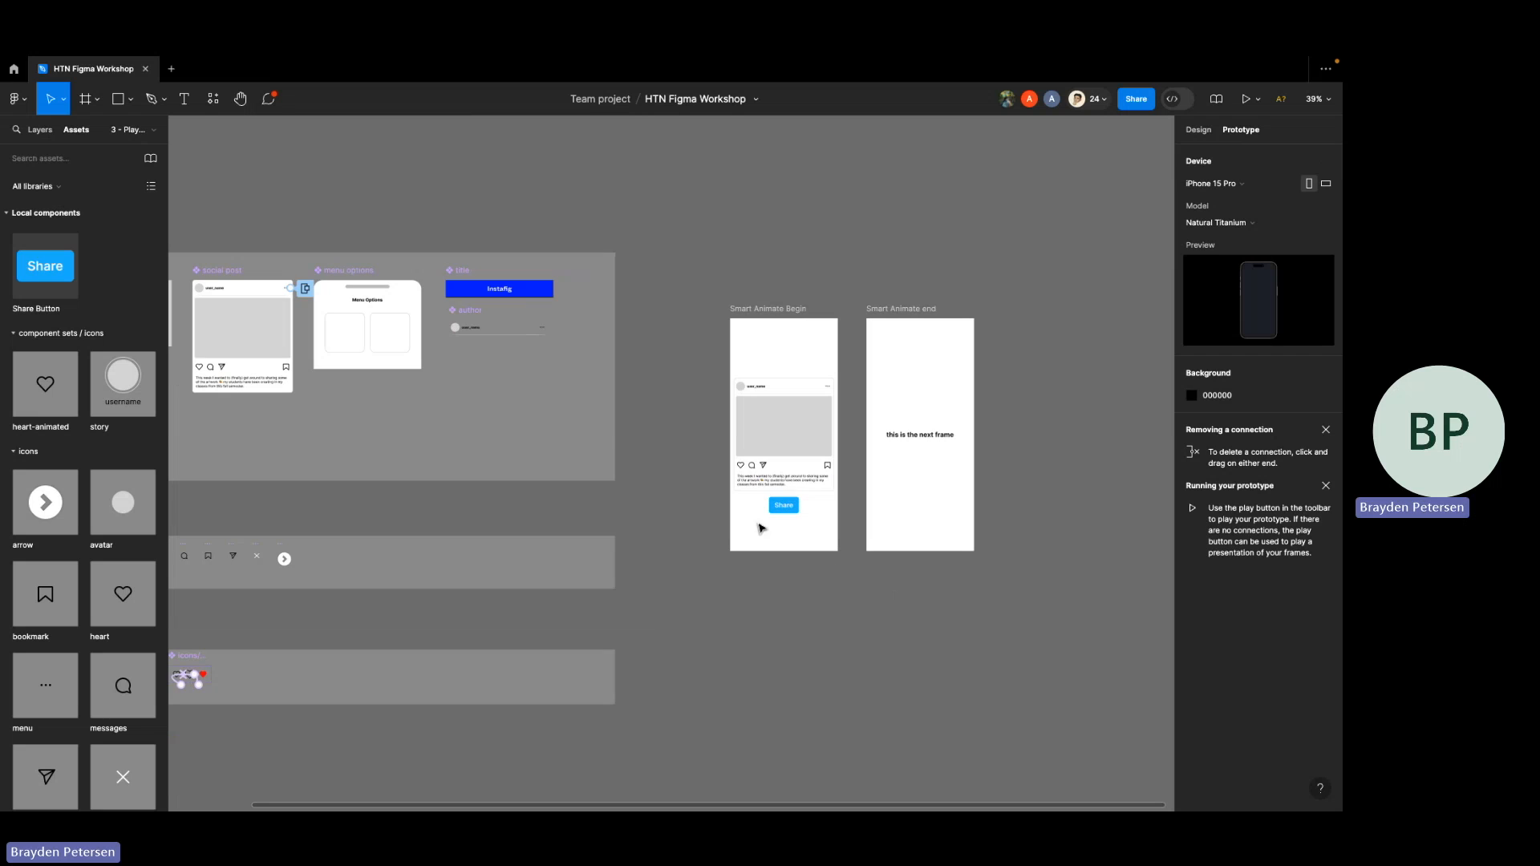
pyautogui.scroll(5, 882, 490)
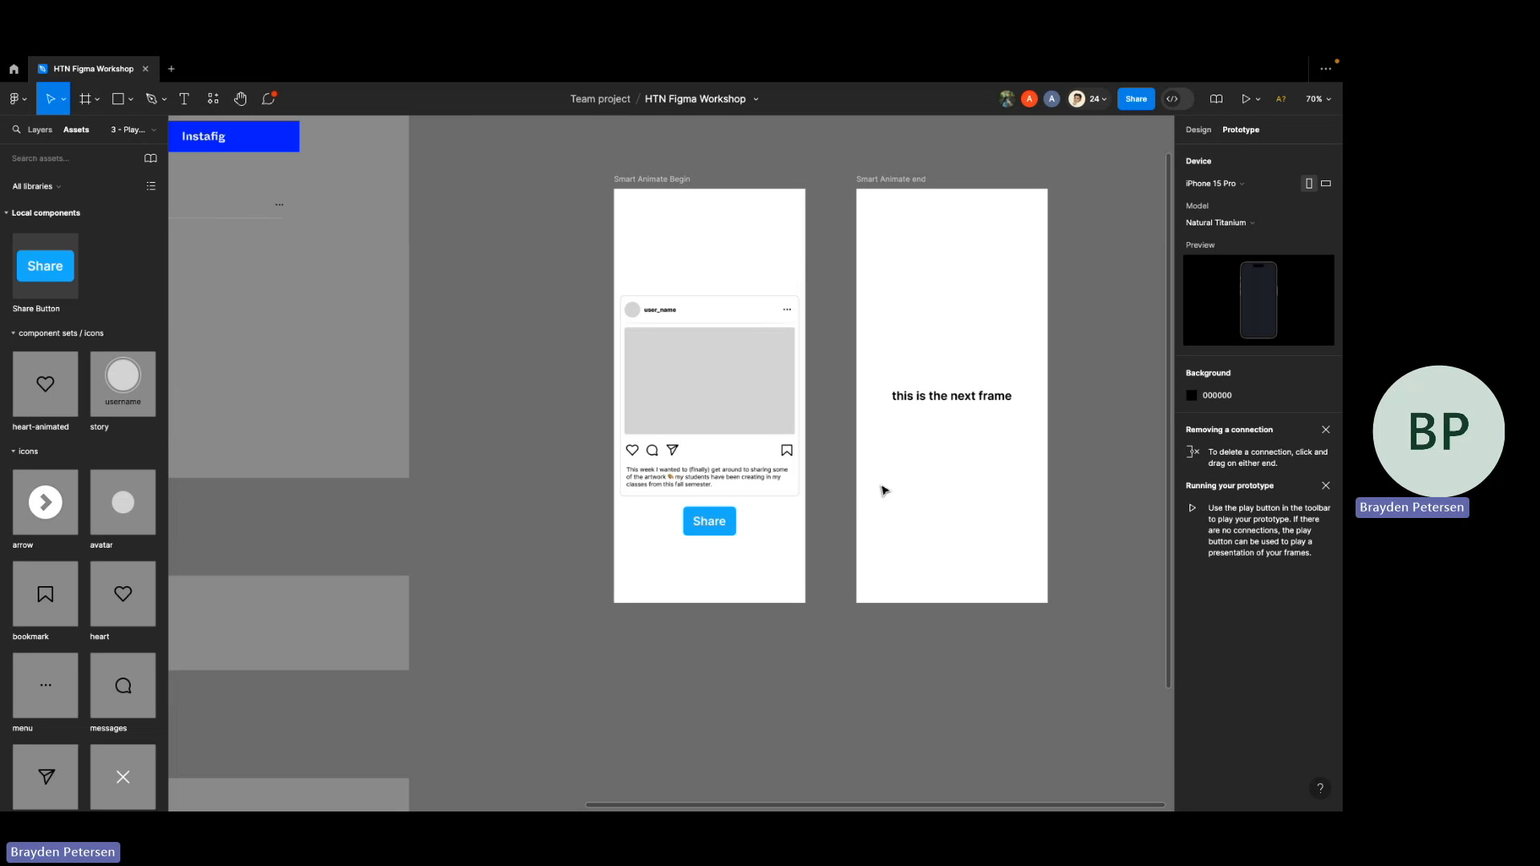
pyautogui.click(719, 526)
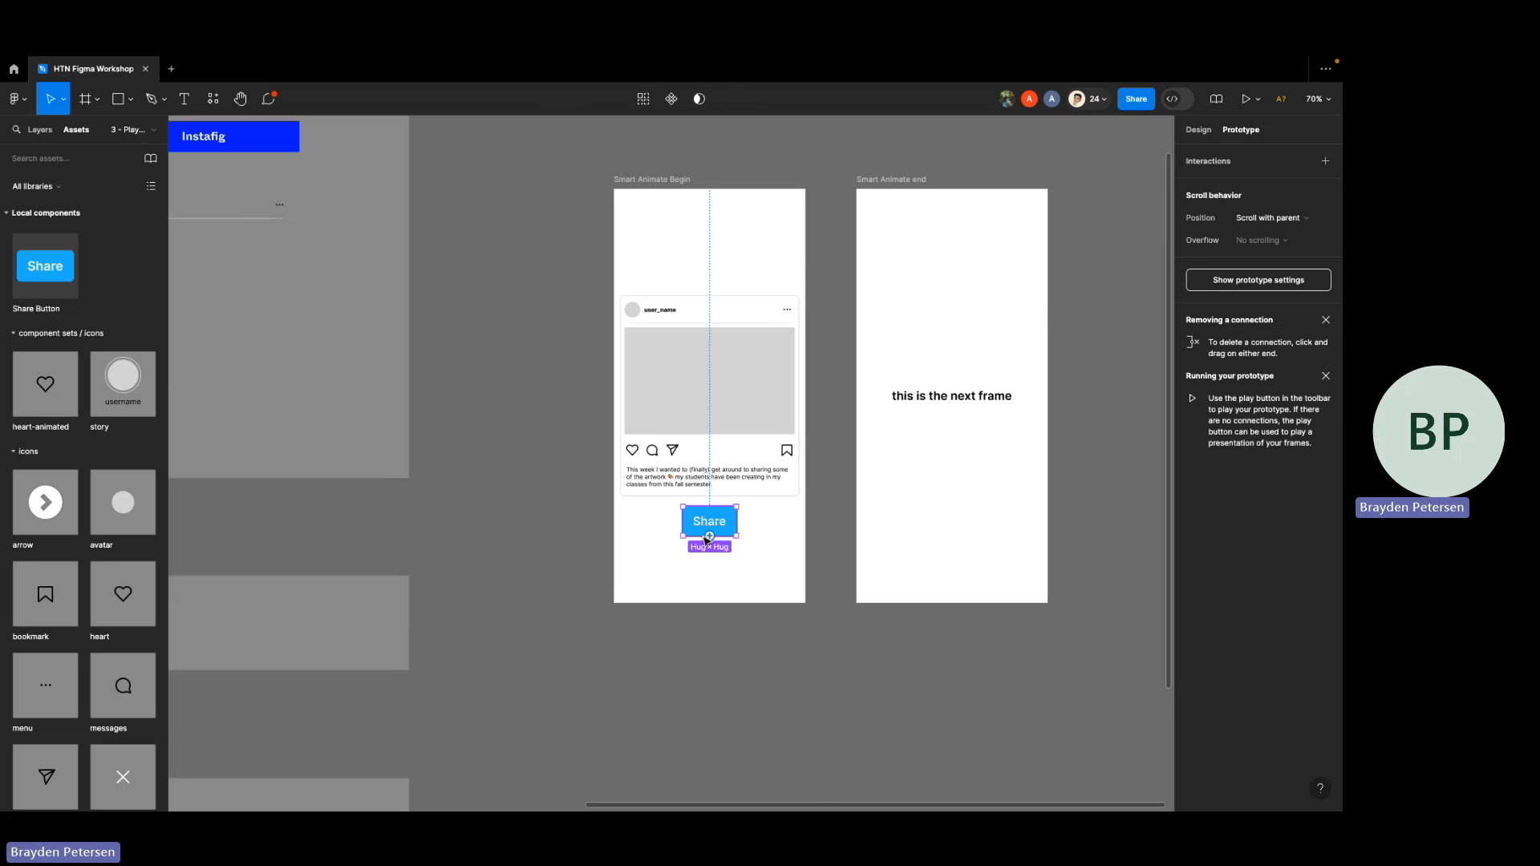
pyautogui.scroll(5, 738, 523)
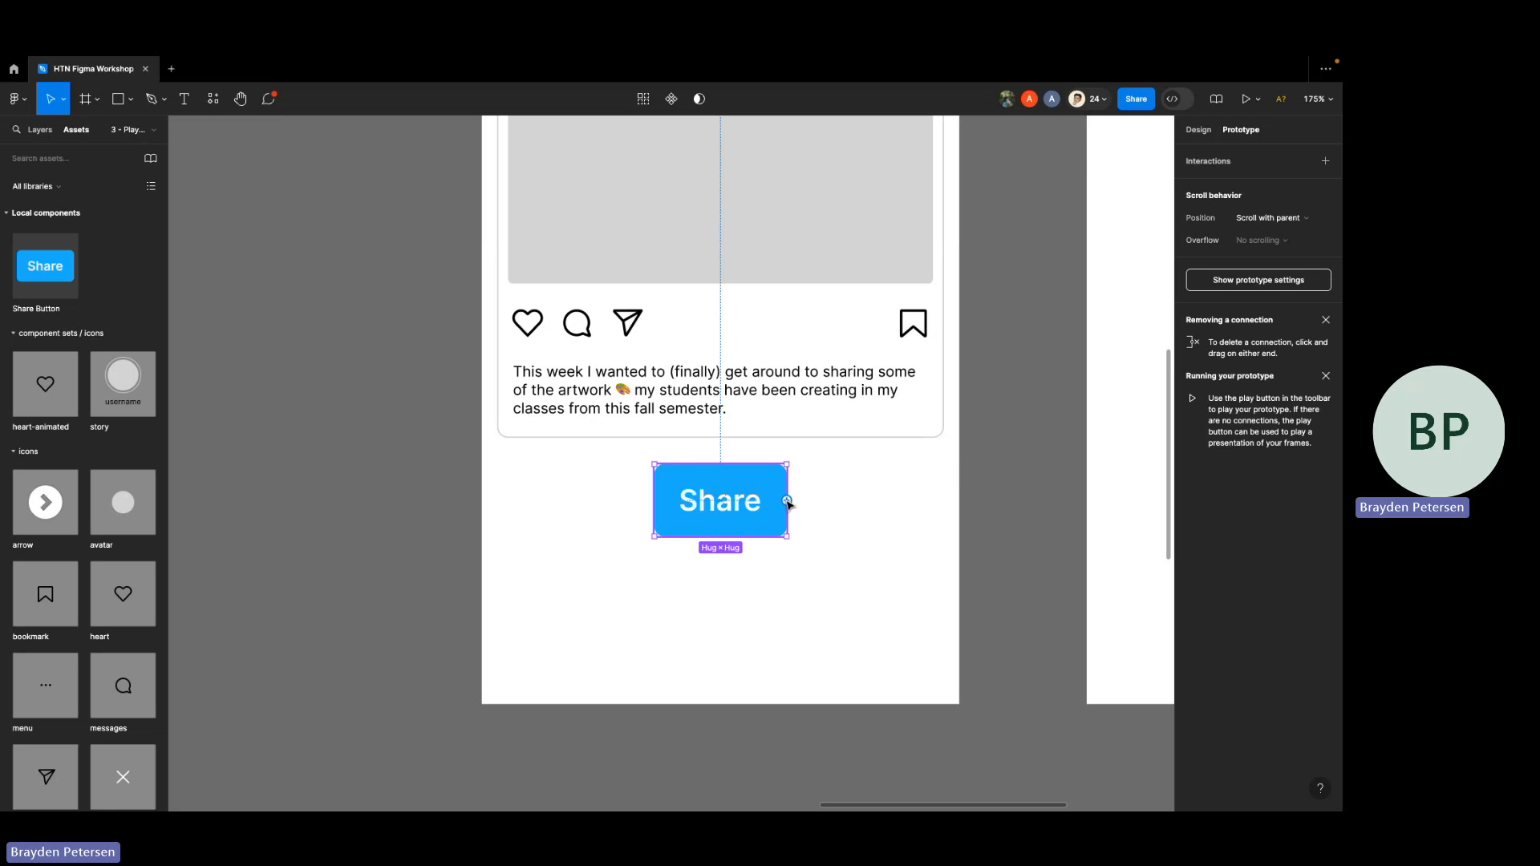
pyautogui.scroll(-2, 787, 503)
pyautogui.scroll(-3, 777, 506)
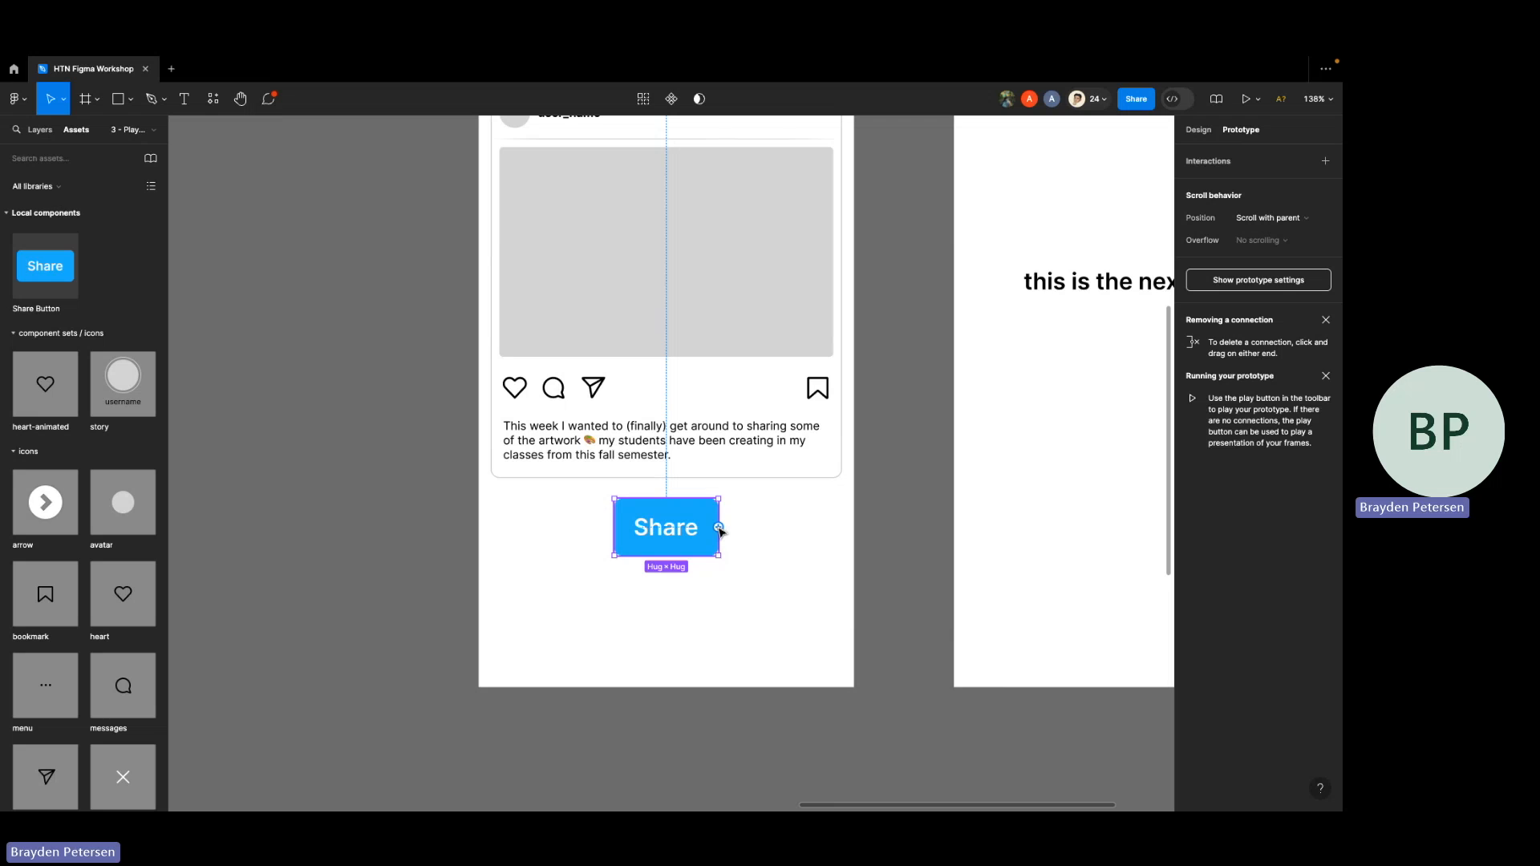
pyautogui.moveTo(719, 528); pyautogui.dragTo(962, 512)
pyautogui.scroll(-5, 962, 512)
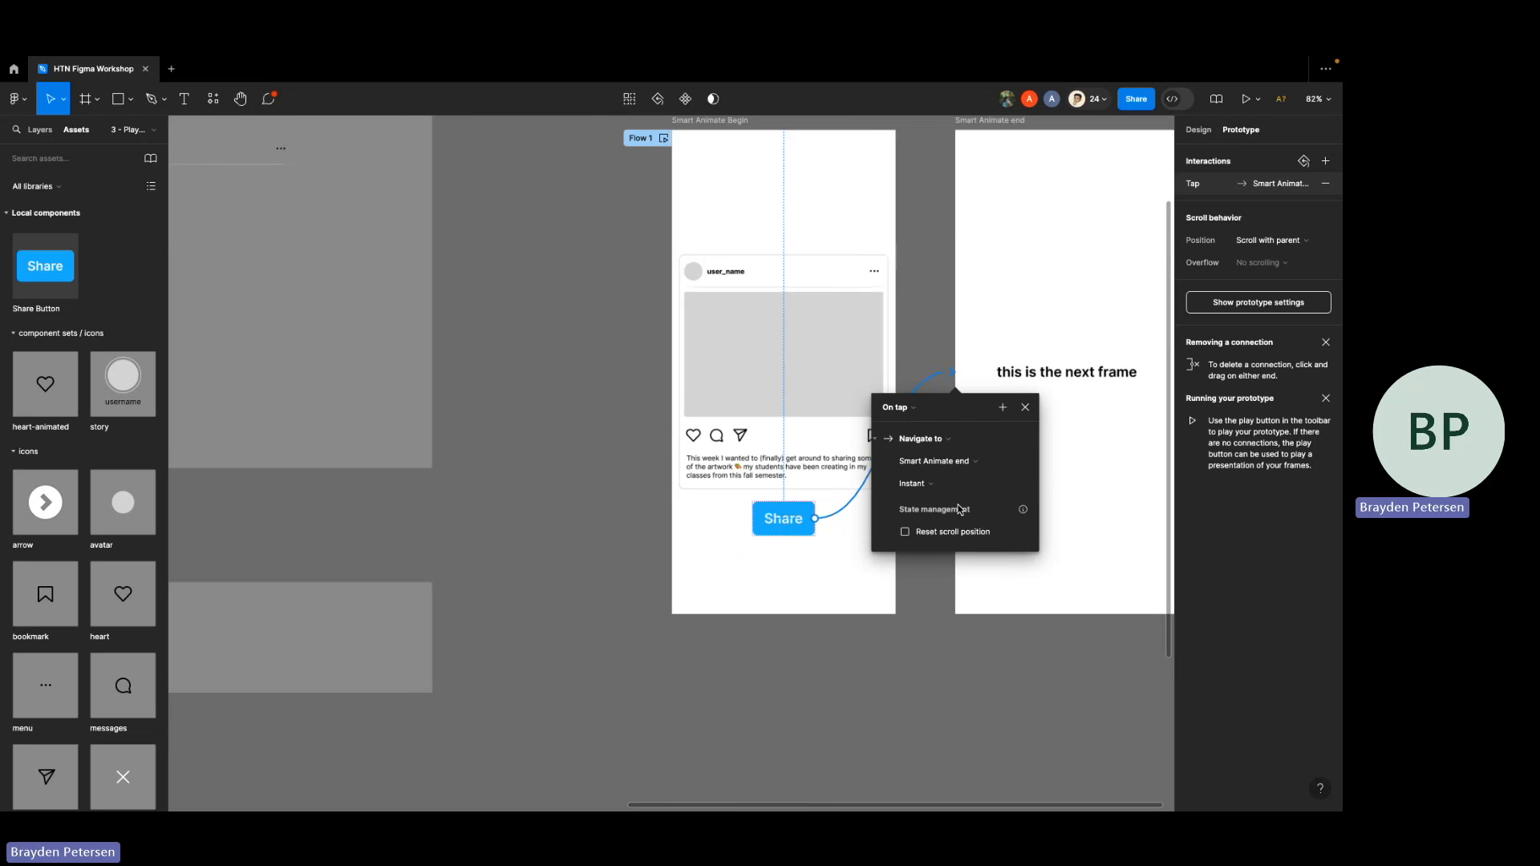
# - Set the Share button interaction's transition to Smart animate and close the interaction details
pyautogui.hscroll(3, 1039, 378)
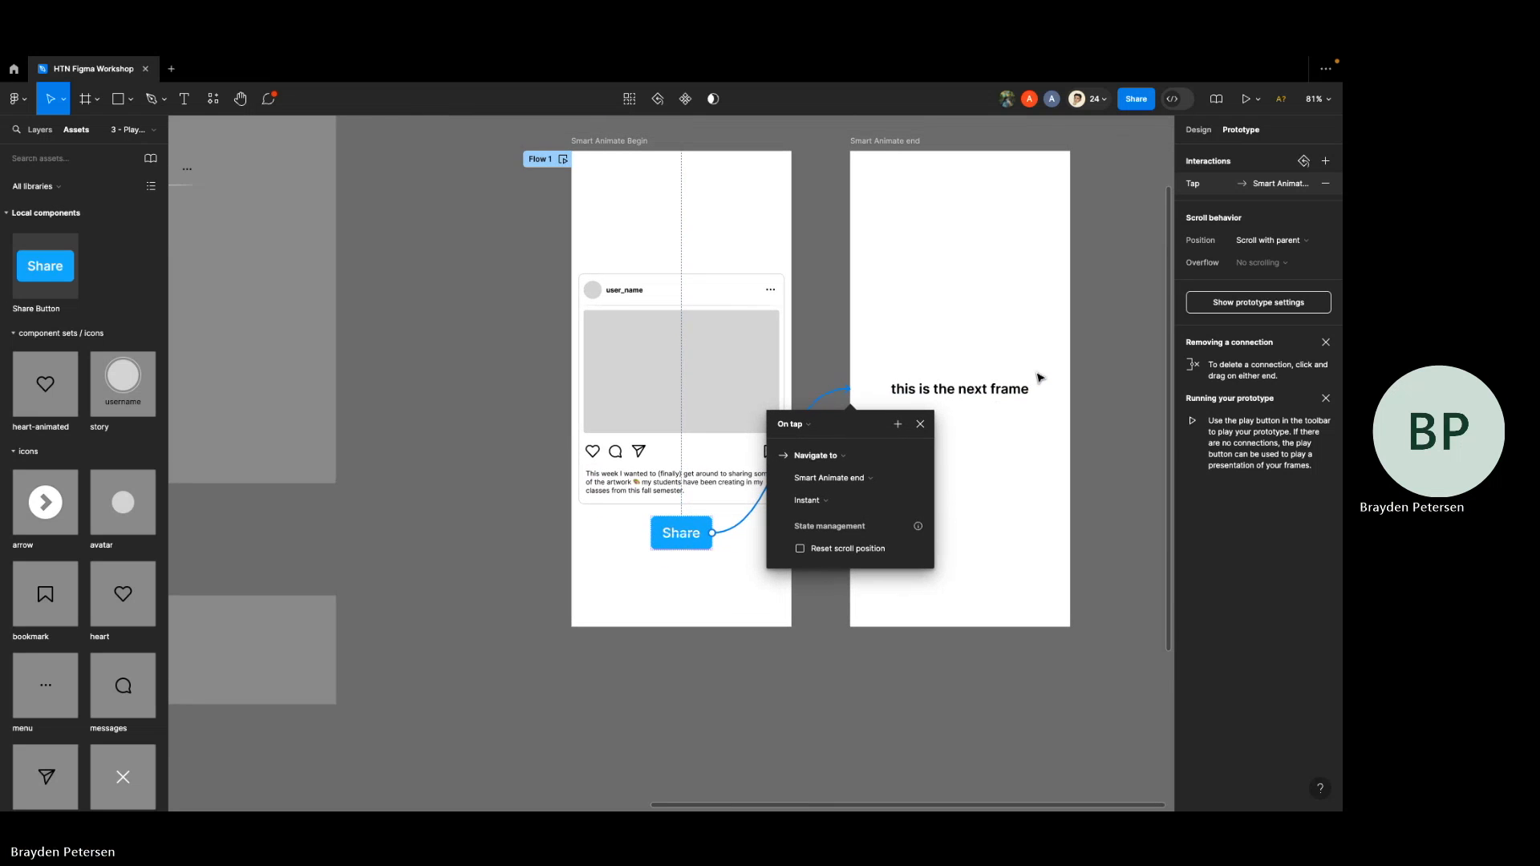
pyautogui.hscroll(2, 1039, 377)
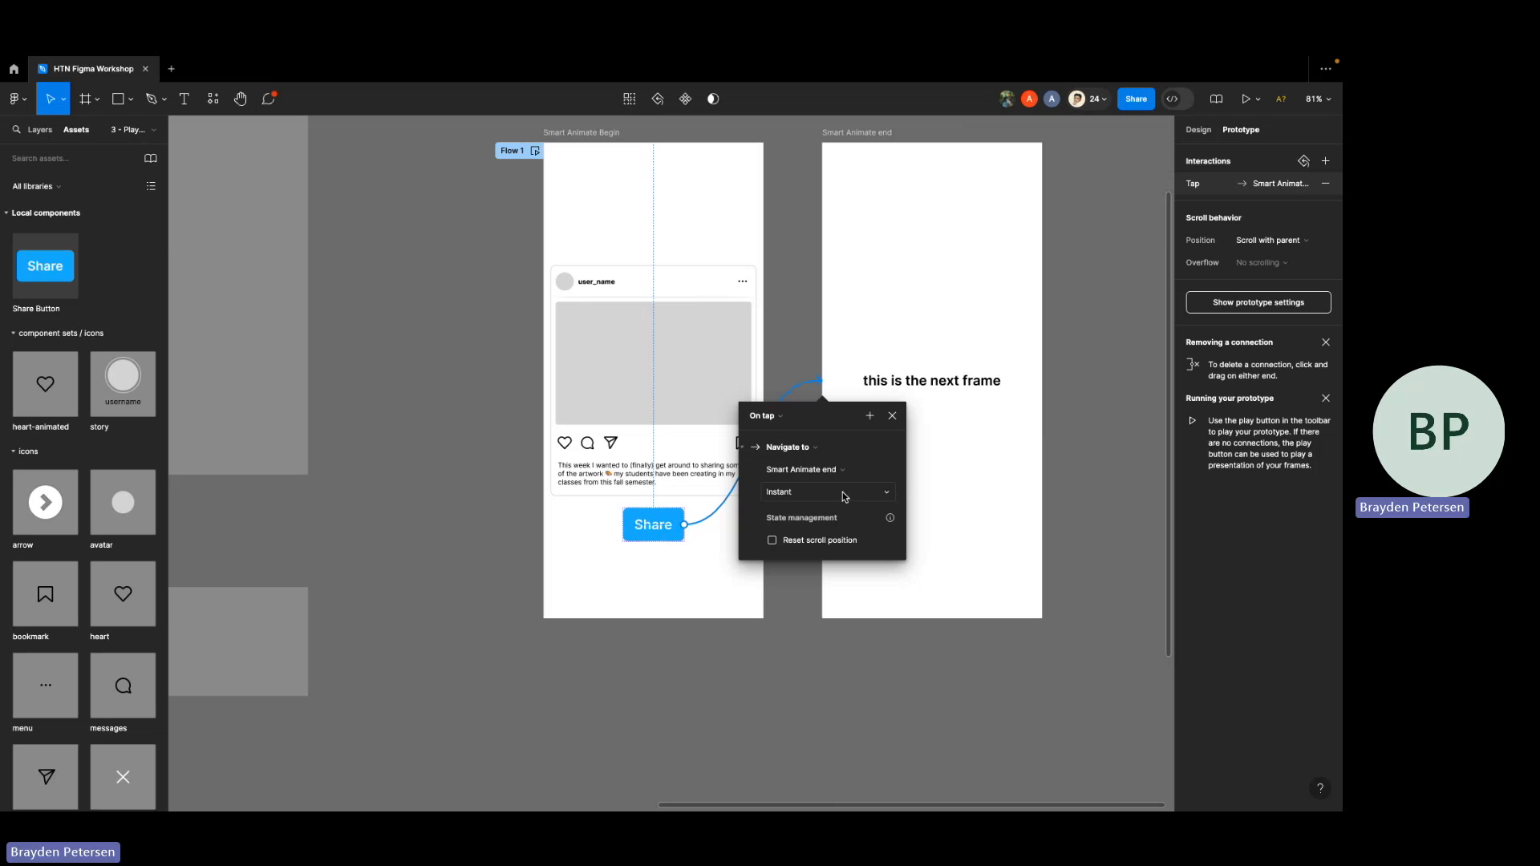
pyautogui.click(889, 493)
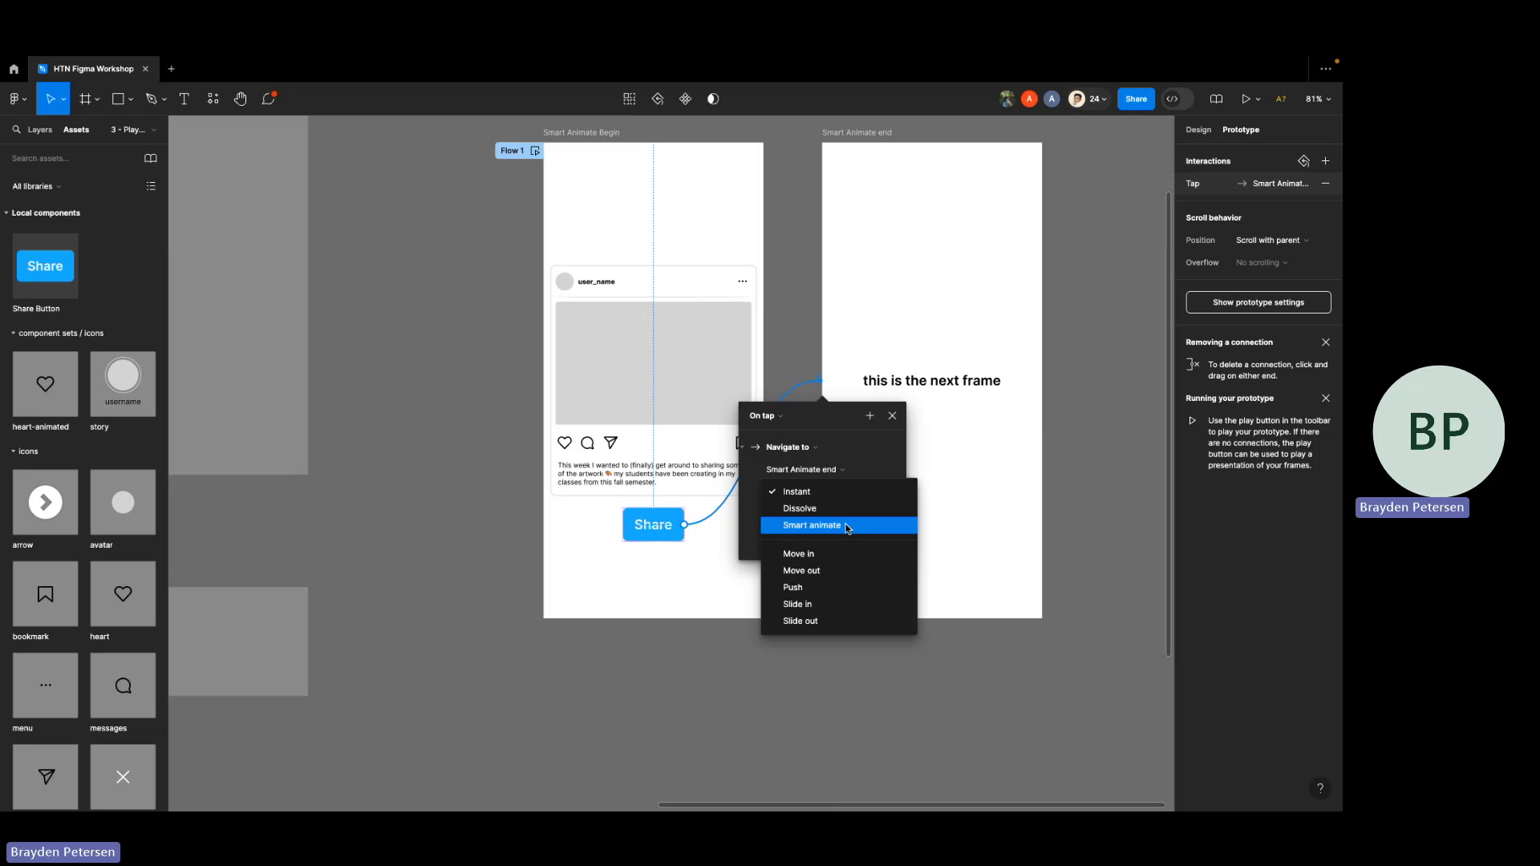
pyautogui.click(848, 529)
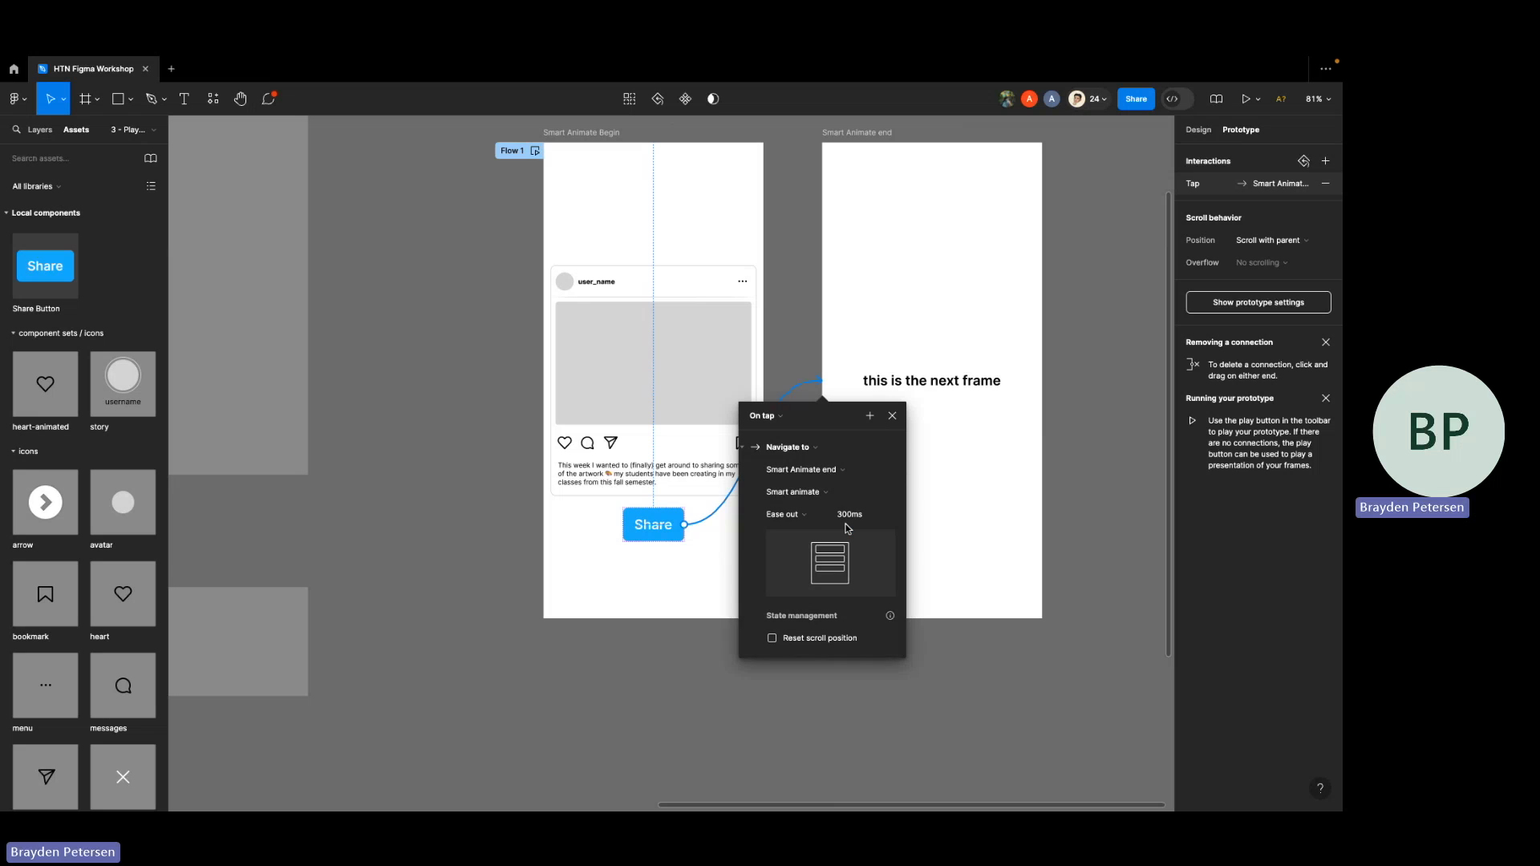
pyautogui.click(893, 416)
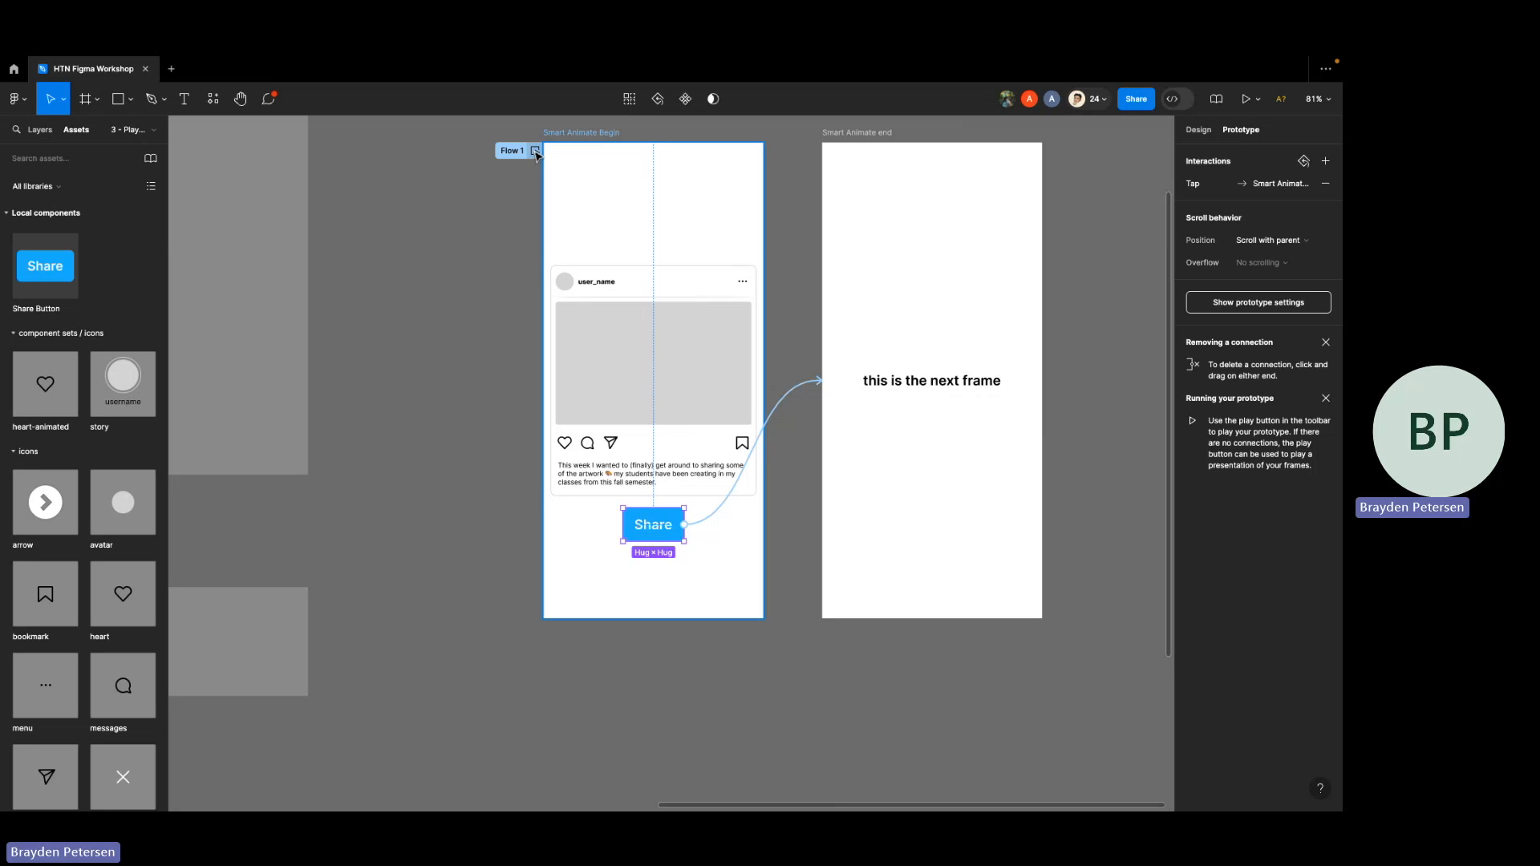
# - Preview Flow 1 from the Smart Animate Begin frame, test the Share button's tap twice with a restart between, and close the preview
pyautogui.click(498, 224)
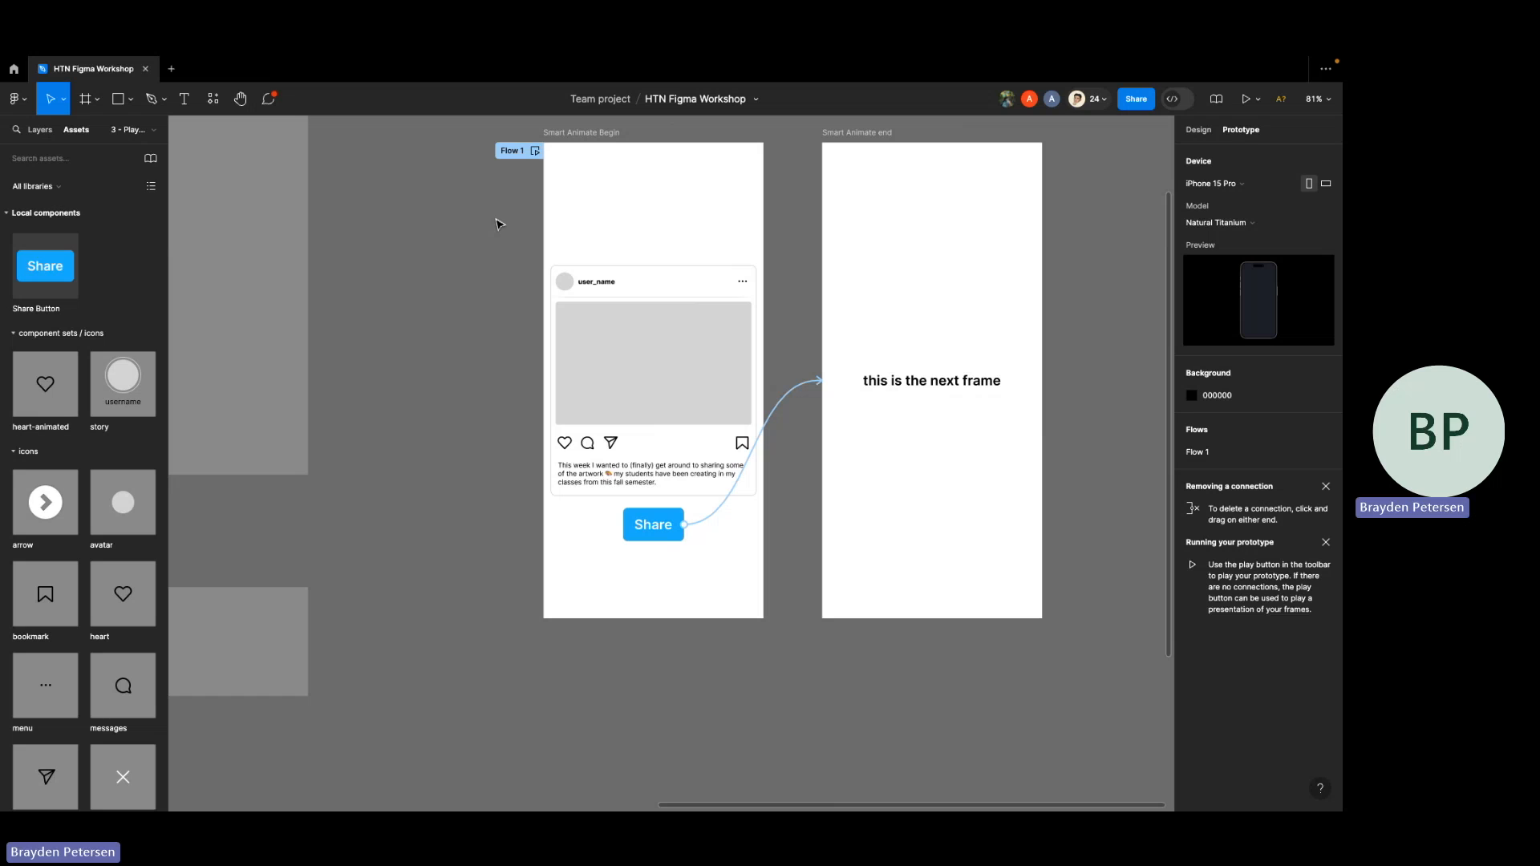
pyautogui.click(536, 155)
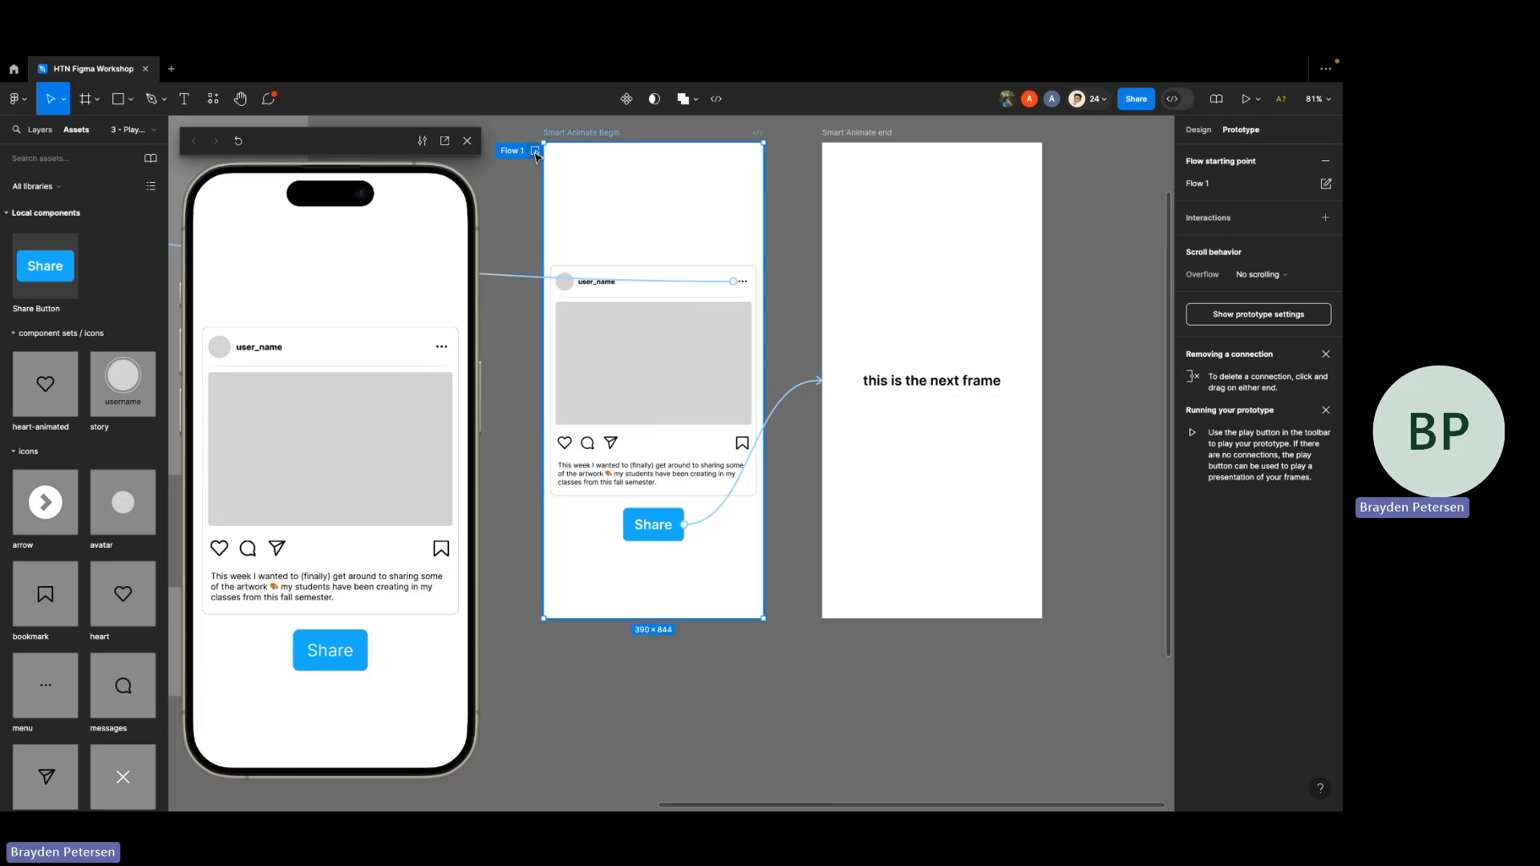
pyautogui.click(378, 289)
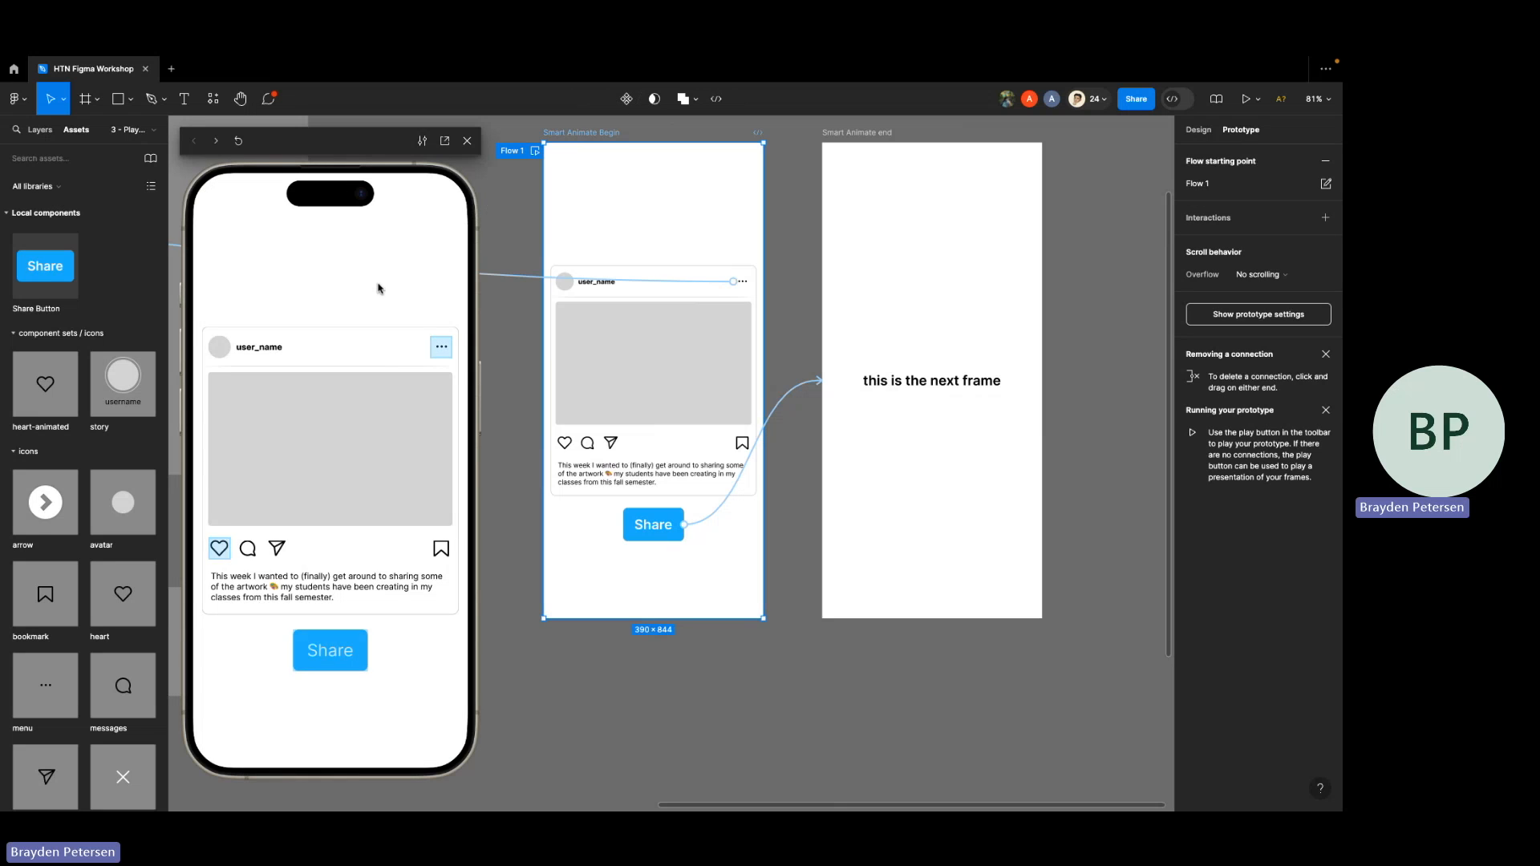
pyautogui.click(356, 669)
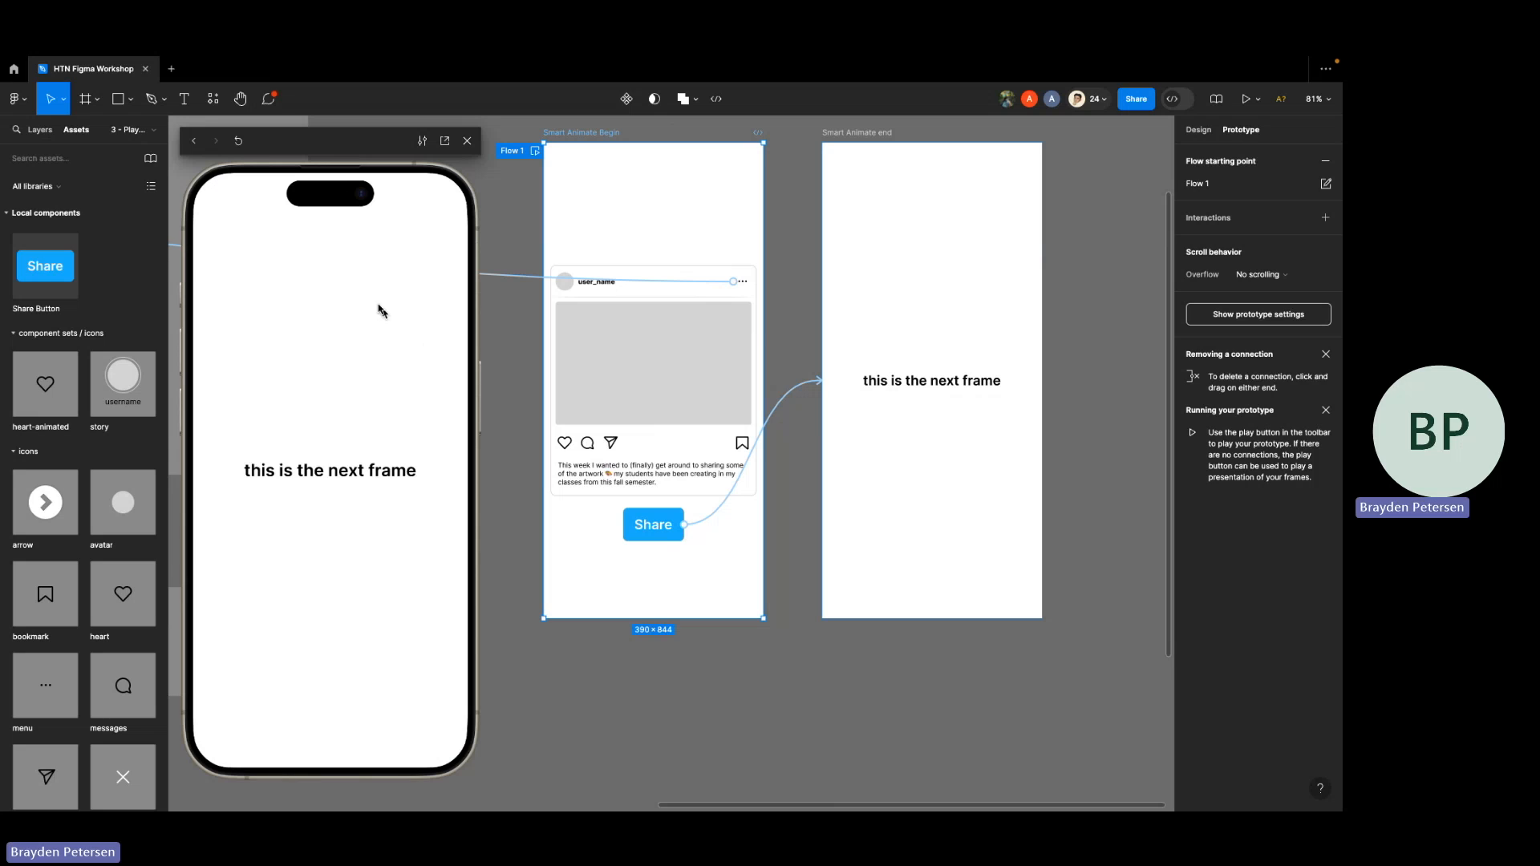
pyautogui.click(238, 143)
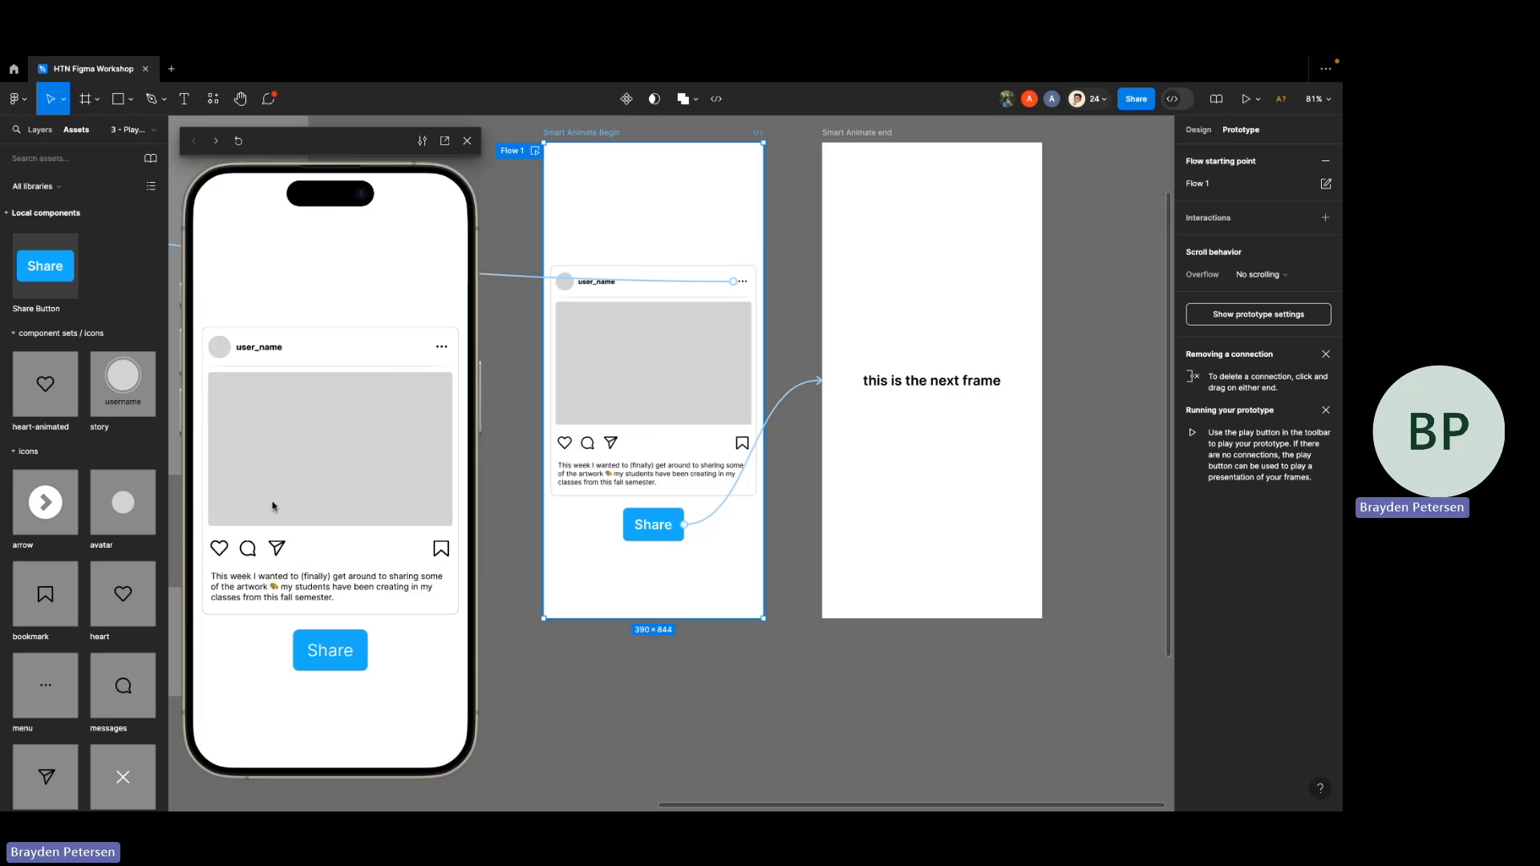
pyautogui.click(330, 652)
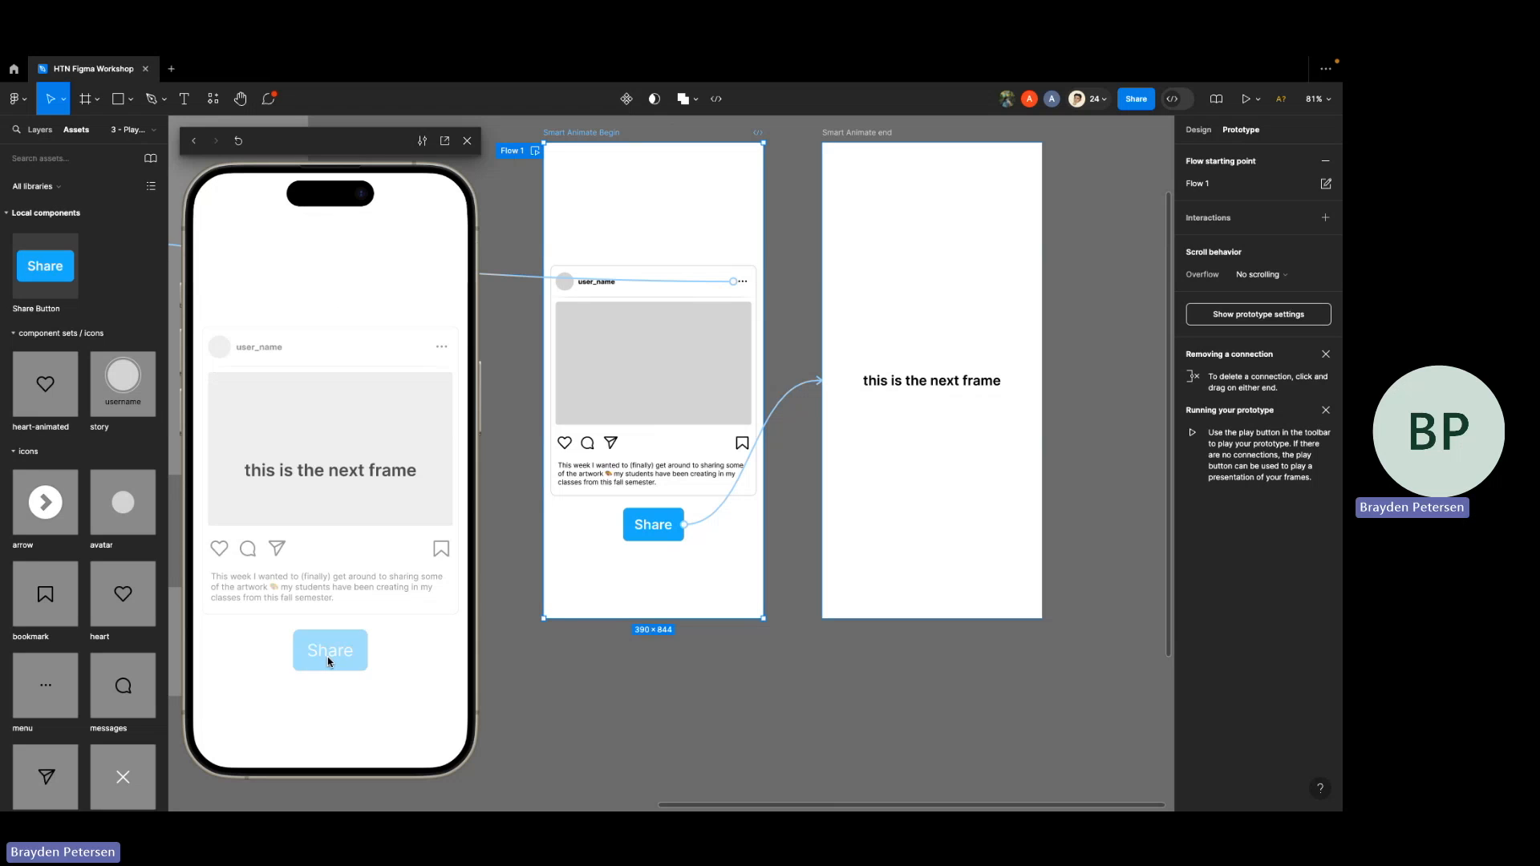
pyautogui.click(190, 142)
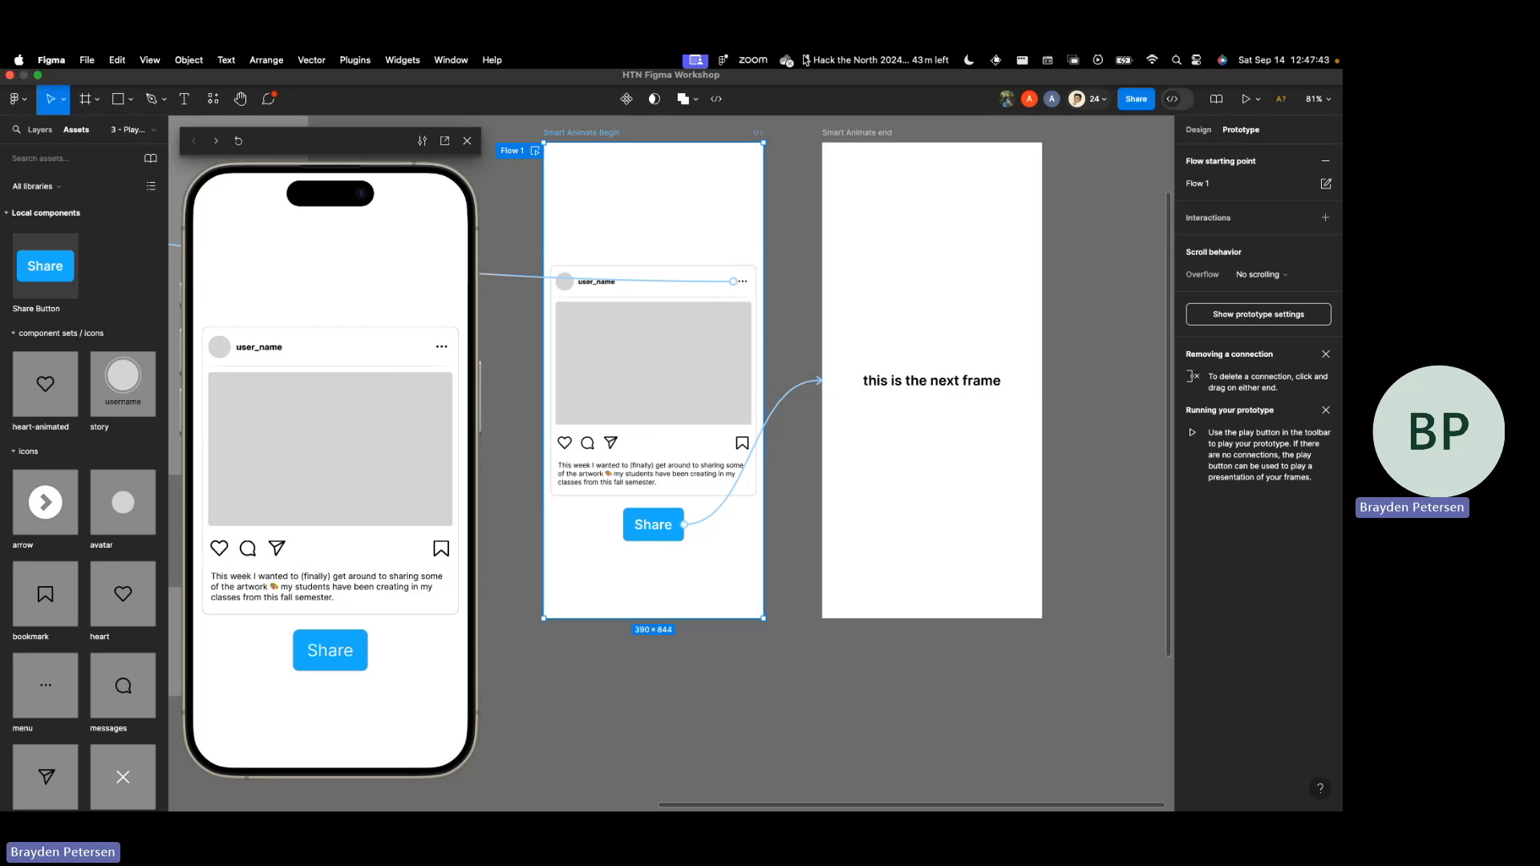
pyautogui.click(467, 144)
# - Examine the on-tap interactions between the variants in the heart-animated component set
pyautogui.scroll(-5, 458, 551)
pyautogui.hscroll(-6, 457, 550)
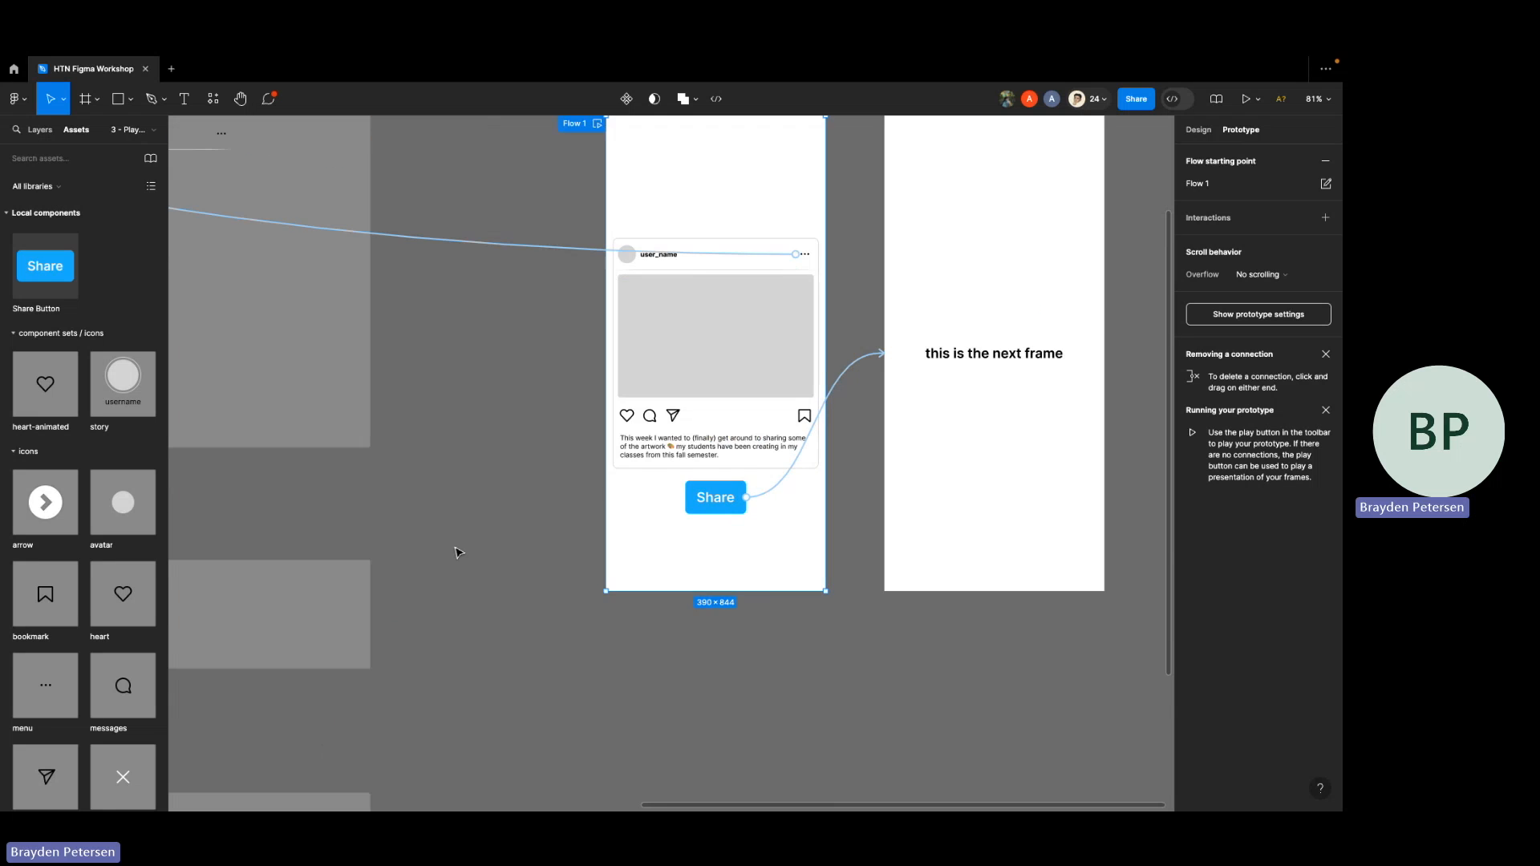
pyautogui.hscroll(-5, 457, 550)
pyautogui.keyDown('ctrl'); pyautogui.scroll(-3, 458, 551); pyautogui.keyUp('ctrl')
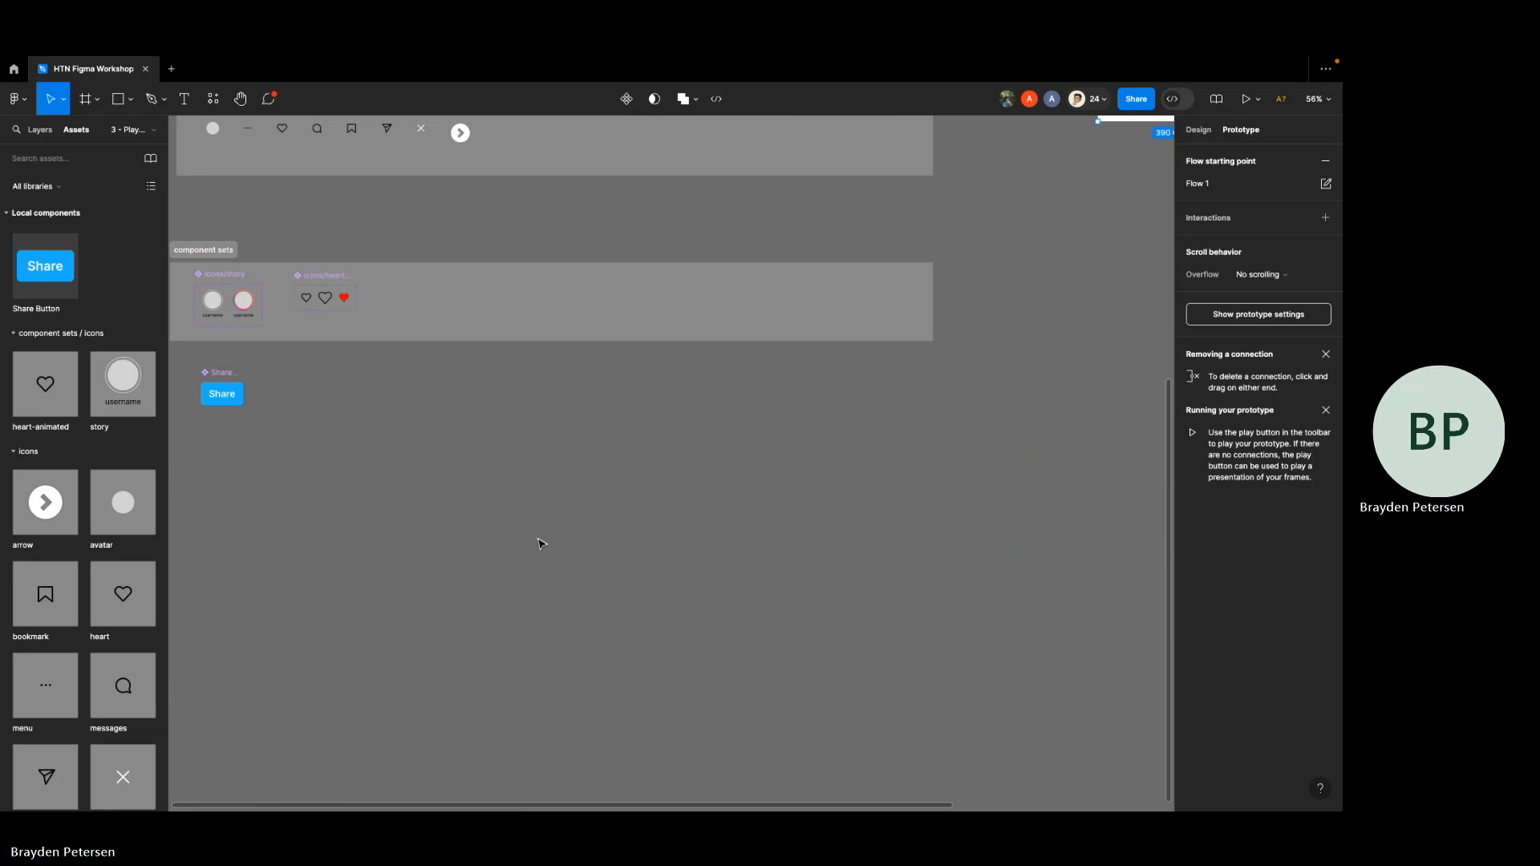
pyautogui.keyDown('ctrl'); pyautogui.scroll(5, 212, 398); pyautogui.keyUp('ctrl')
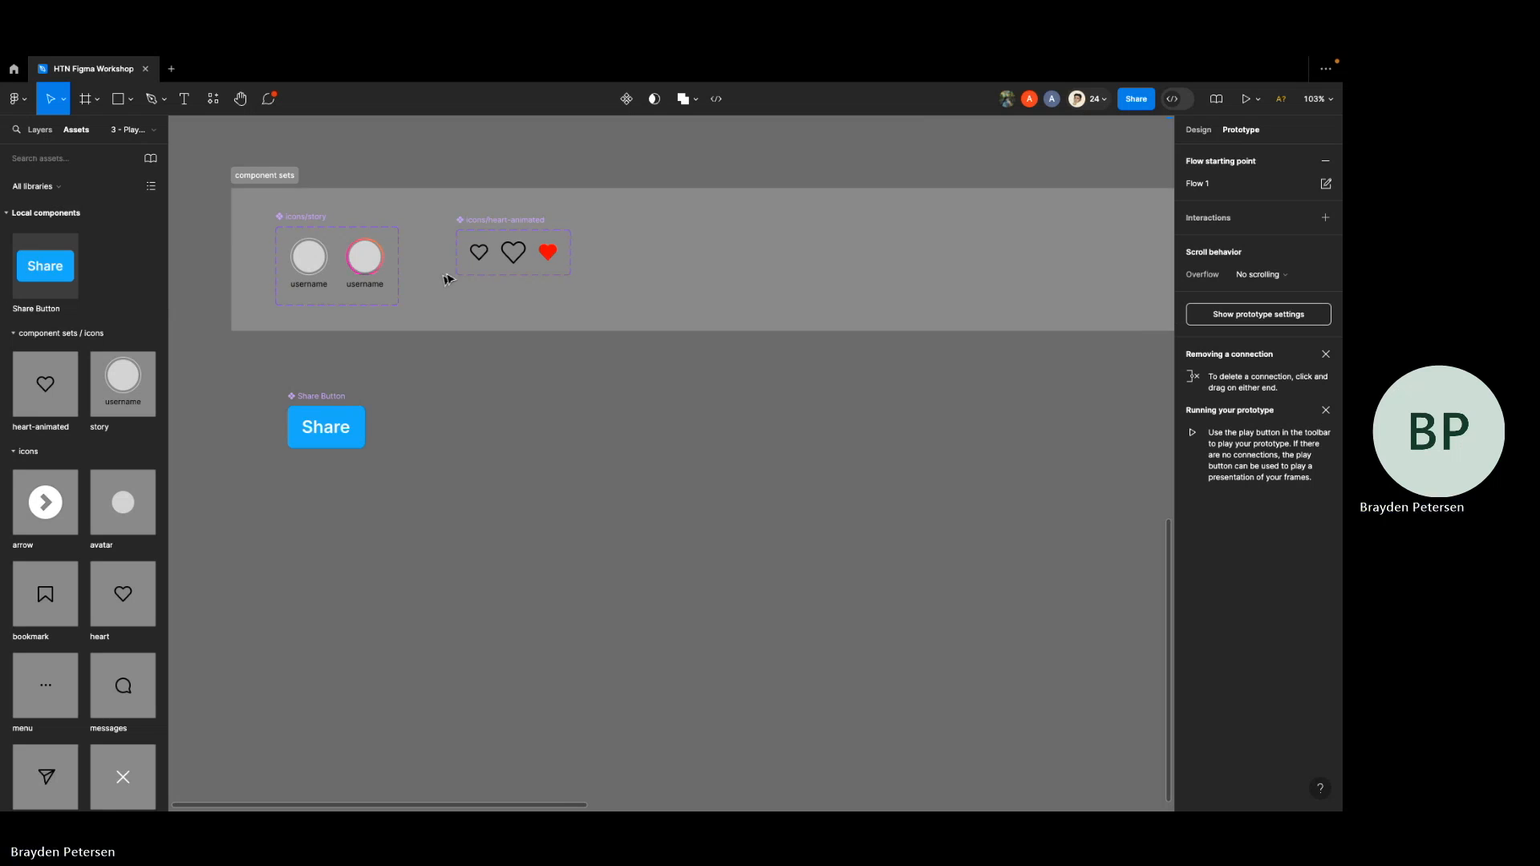
pyautogui.keyDown('ctrl'); pyautogui.scroll(5, 500, 265); pyautogui.keyUp('ctrl')
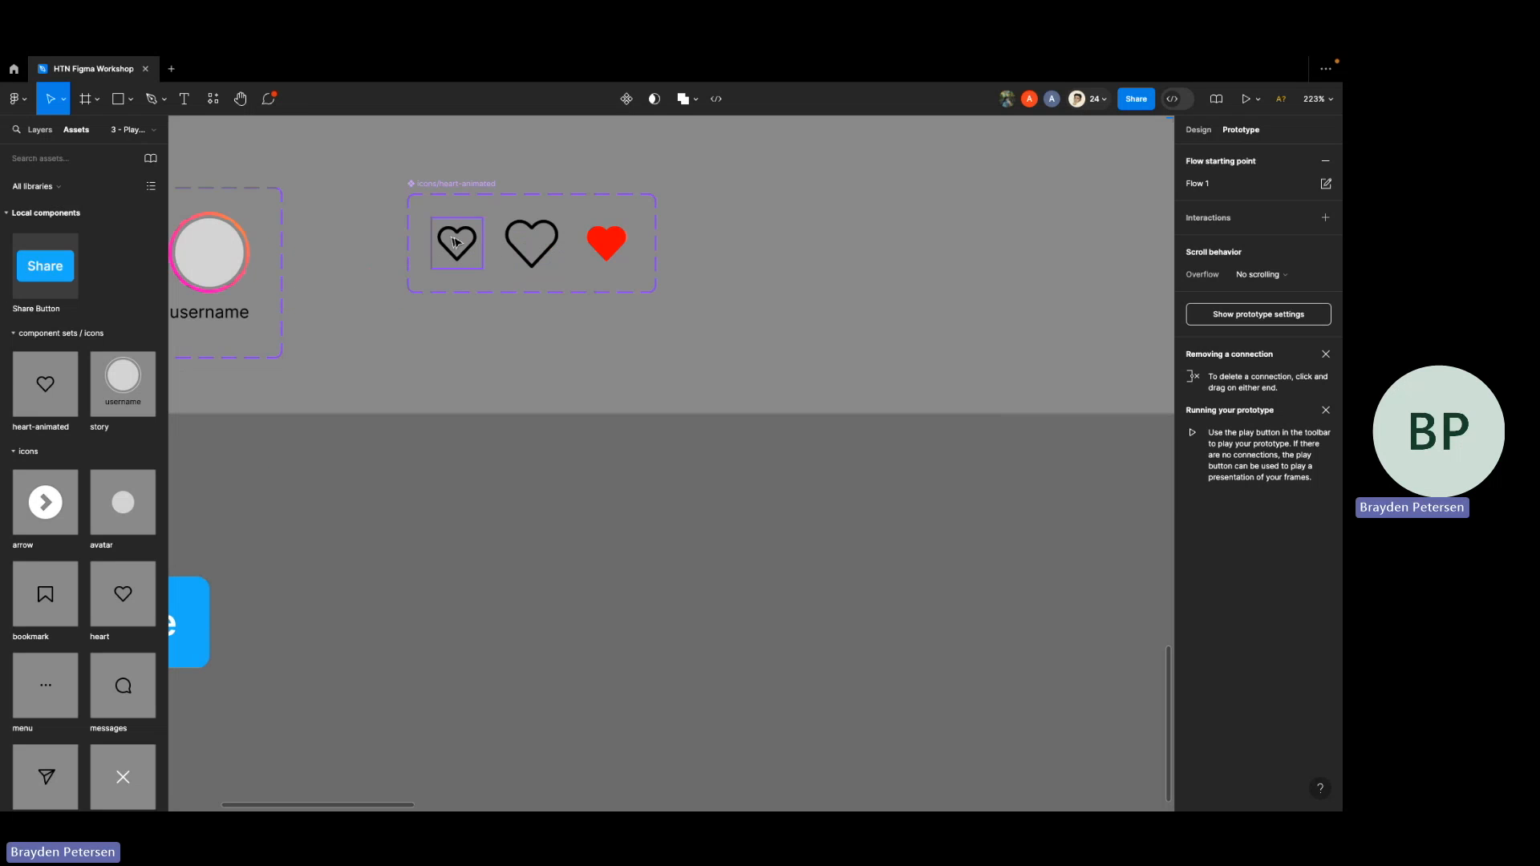
pyautogui.hscroll(-3, 510, 544)
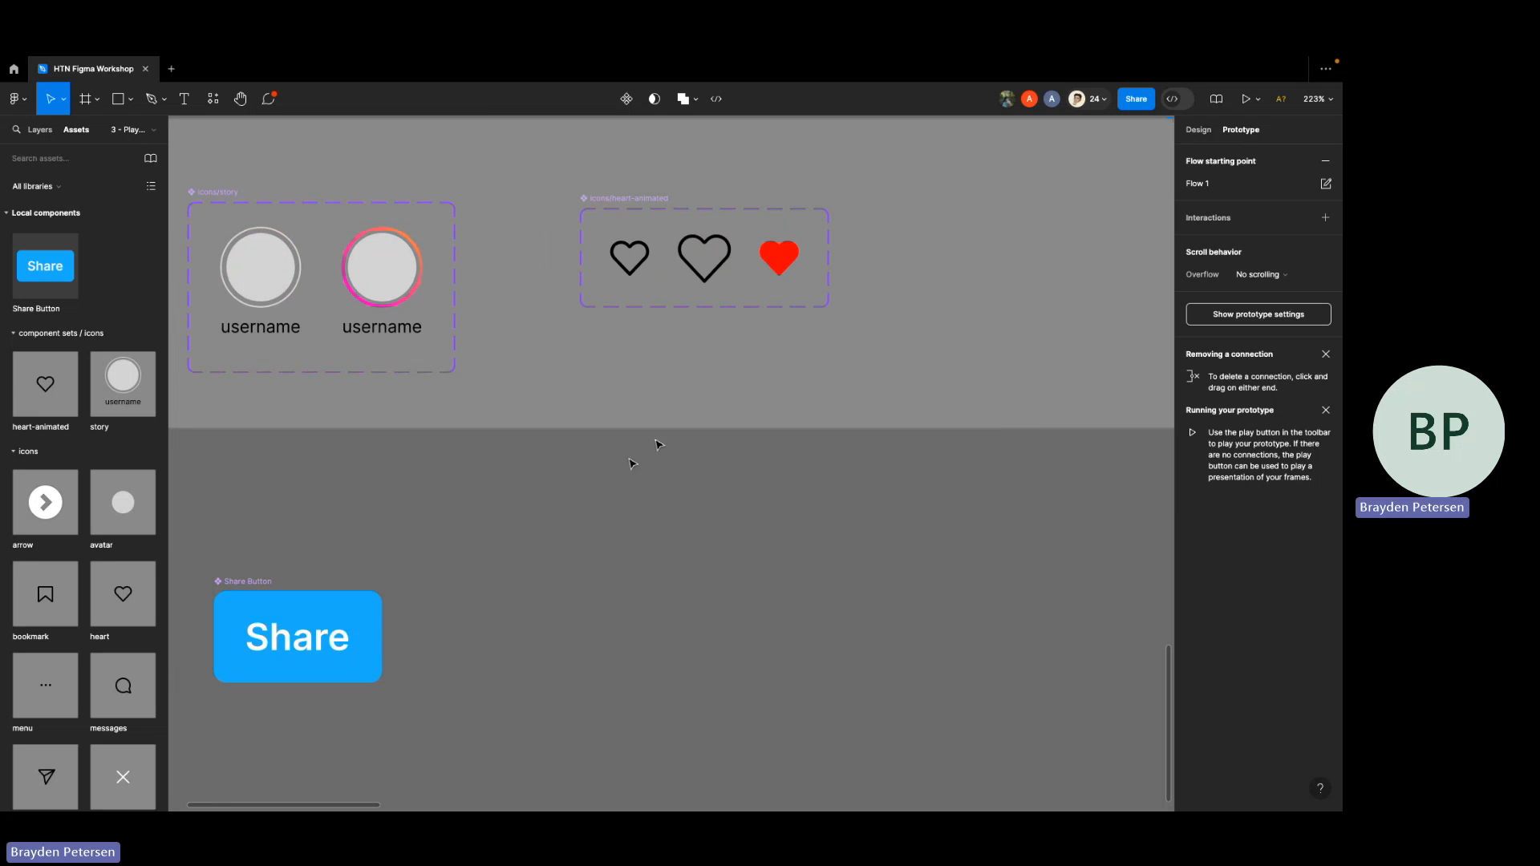
pyautogui.click(638, 258)
pyautogui.keyDown('ctrl'); pyautogui.scroll(3, 634, 260); pyautogui.keyUp('ctrl')
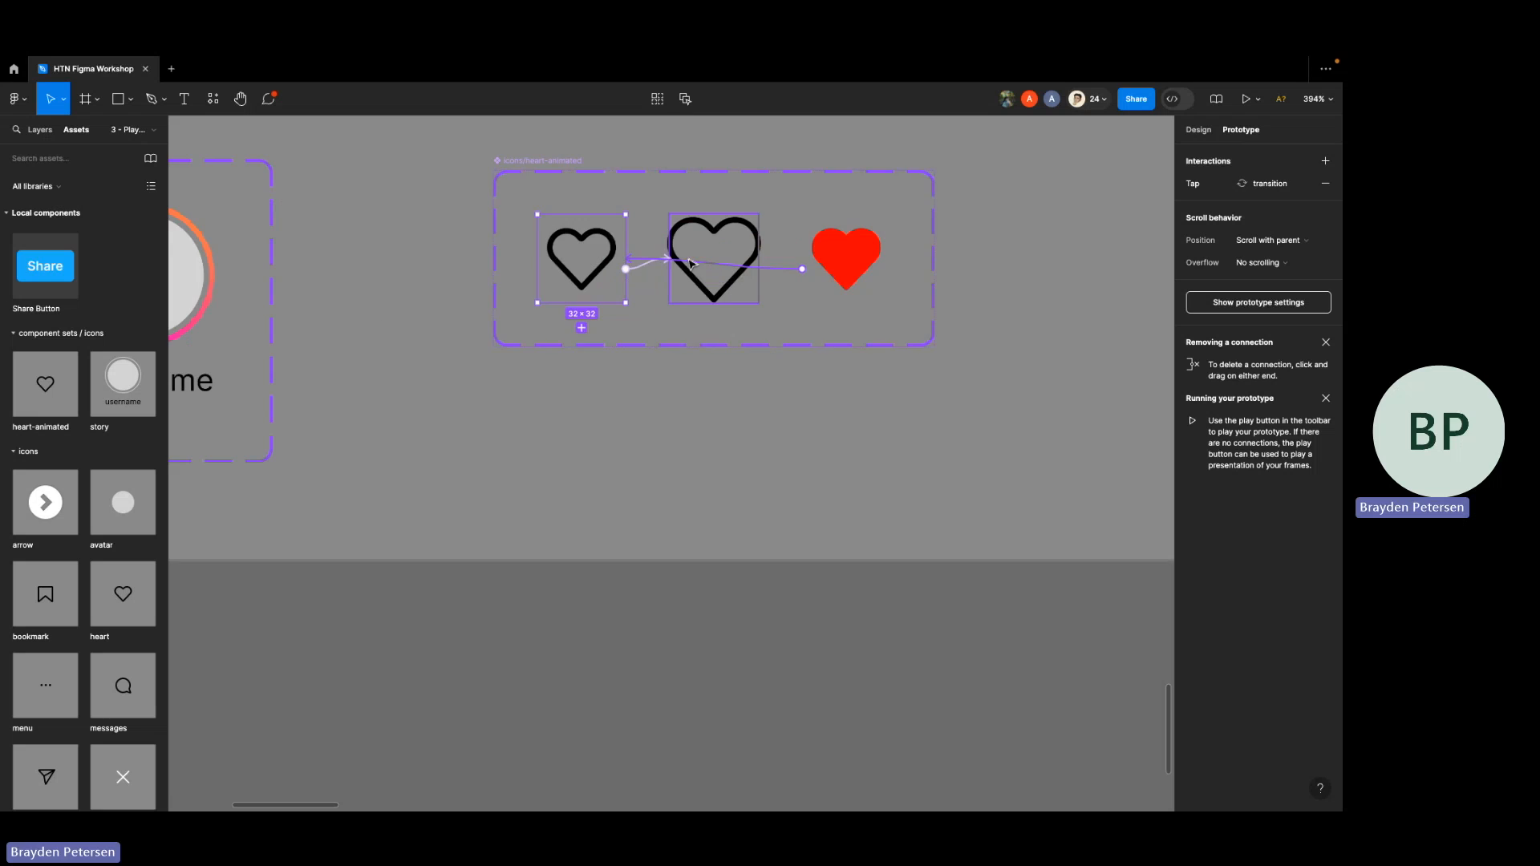
pyautogui.click(648, 261)
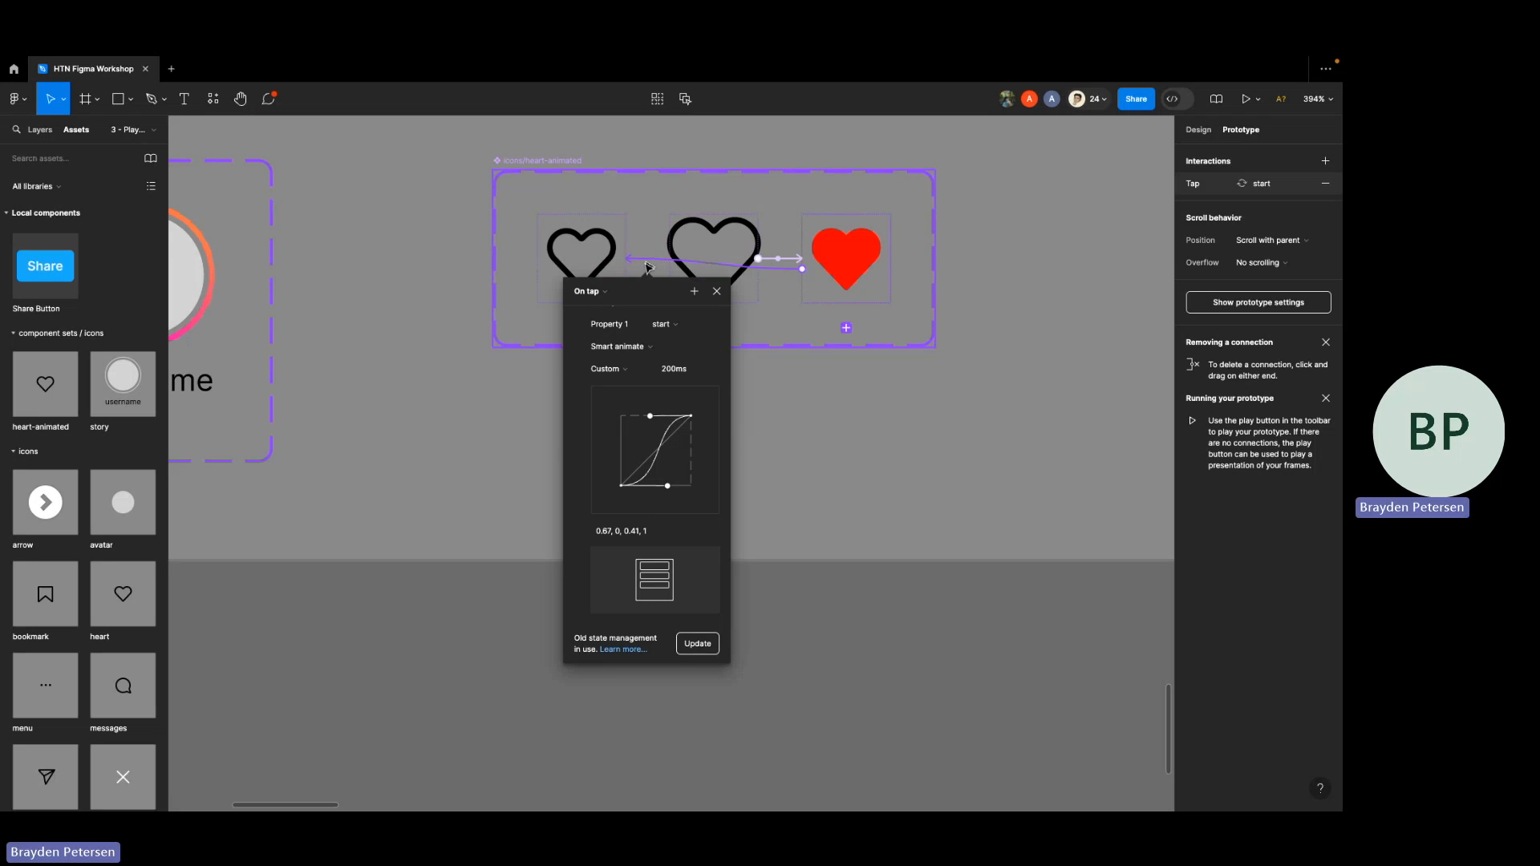
pyautogui.click(665, 223)
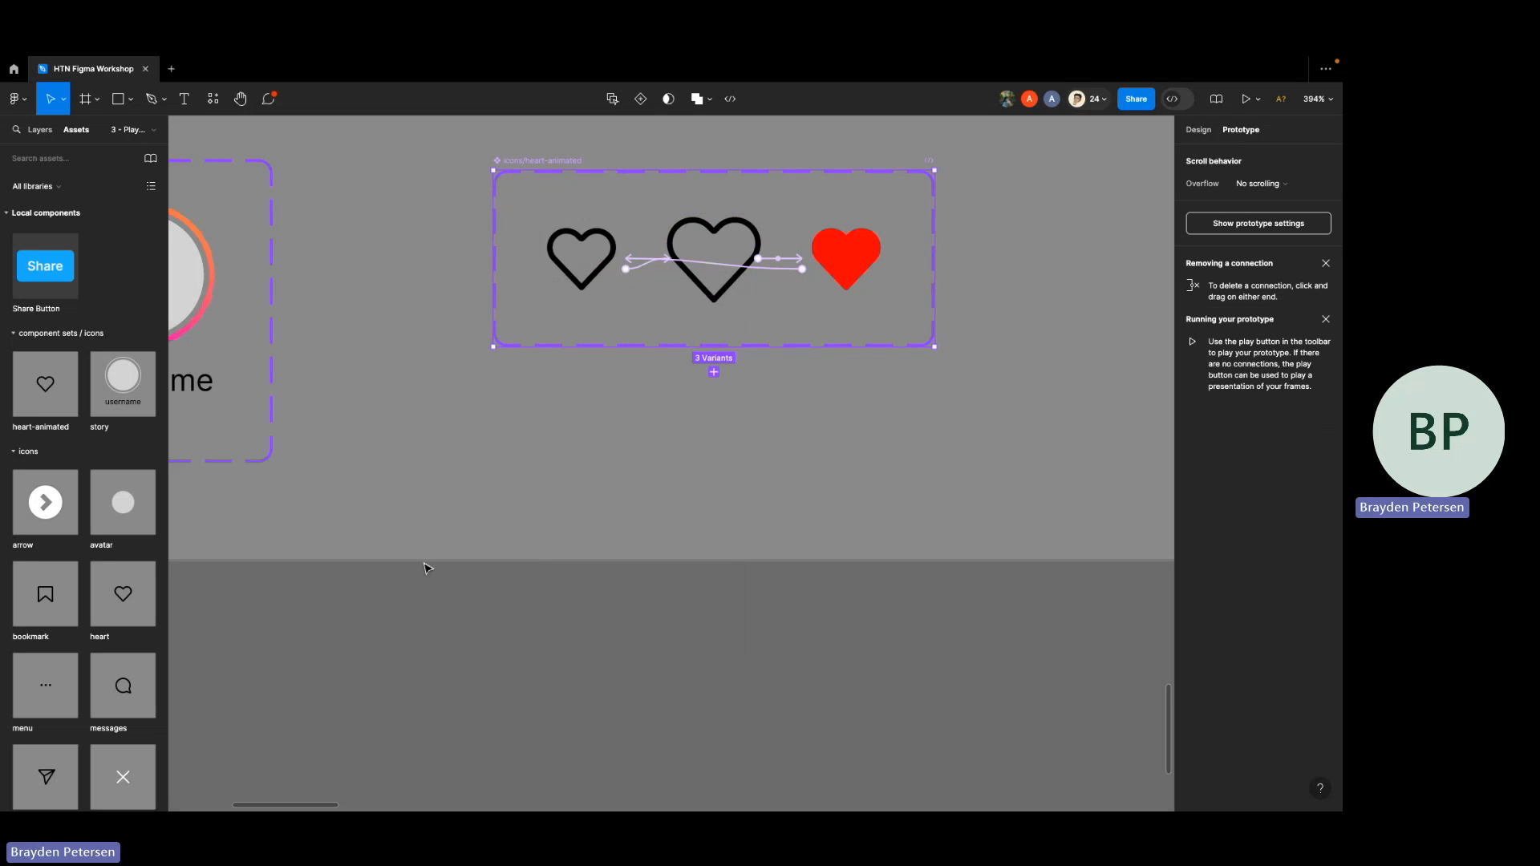
# - Add a second variant to the main Share Button component below the component sets section
pyautogui.keyDown('ctrl'); pyautogui.scroll(-5, 426, 561); pyautogui.keyUp('ctrl')
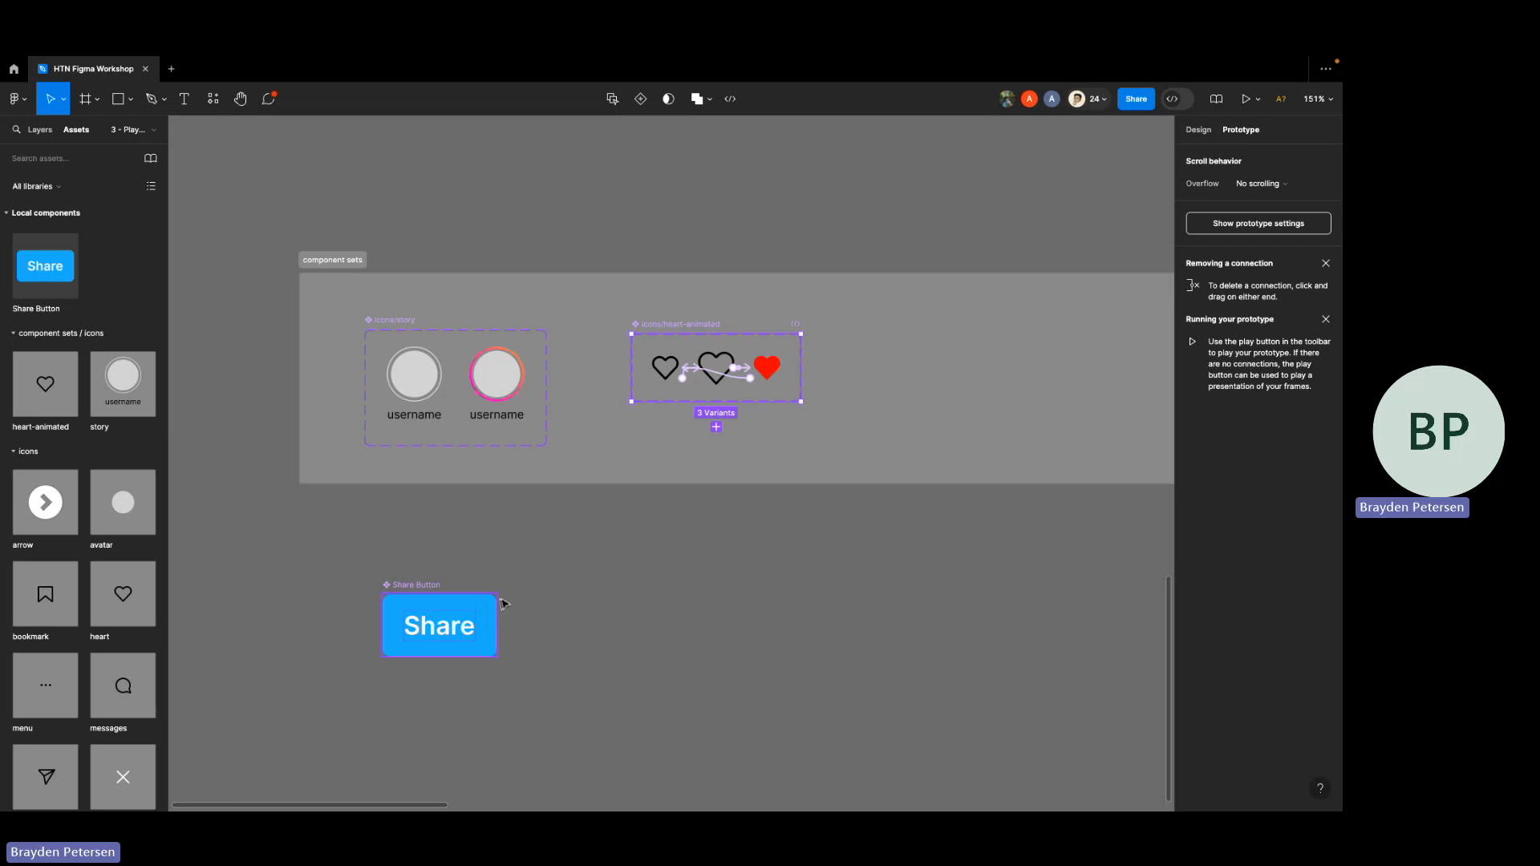
pyautogui.keyDown('ctrl'); pyautogui.scroll(3, 478, 625); pyautogui.keyUp('ctrl')
pyautogui.click(480, 624)
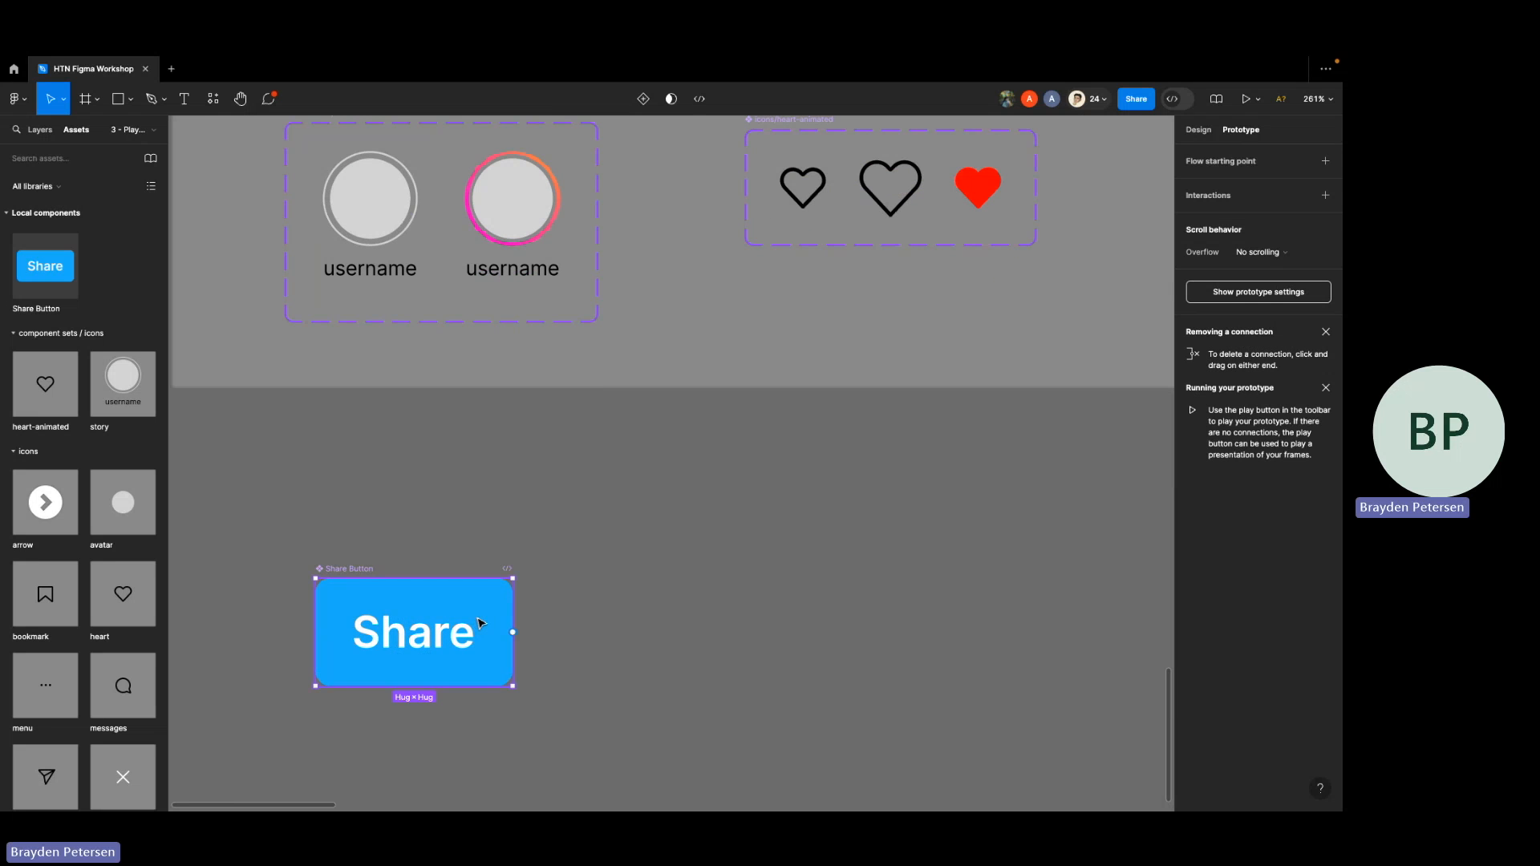
pyautogui.click(586, 542)
pyautogui.click(358, 595)
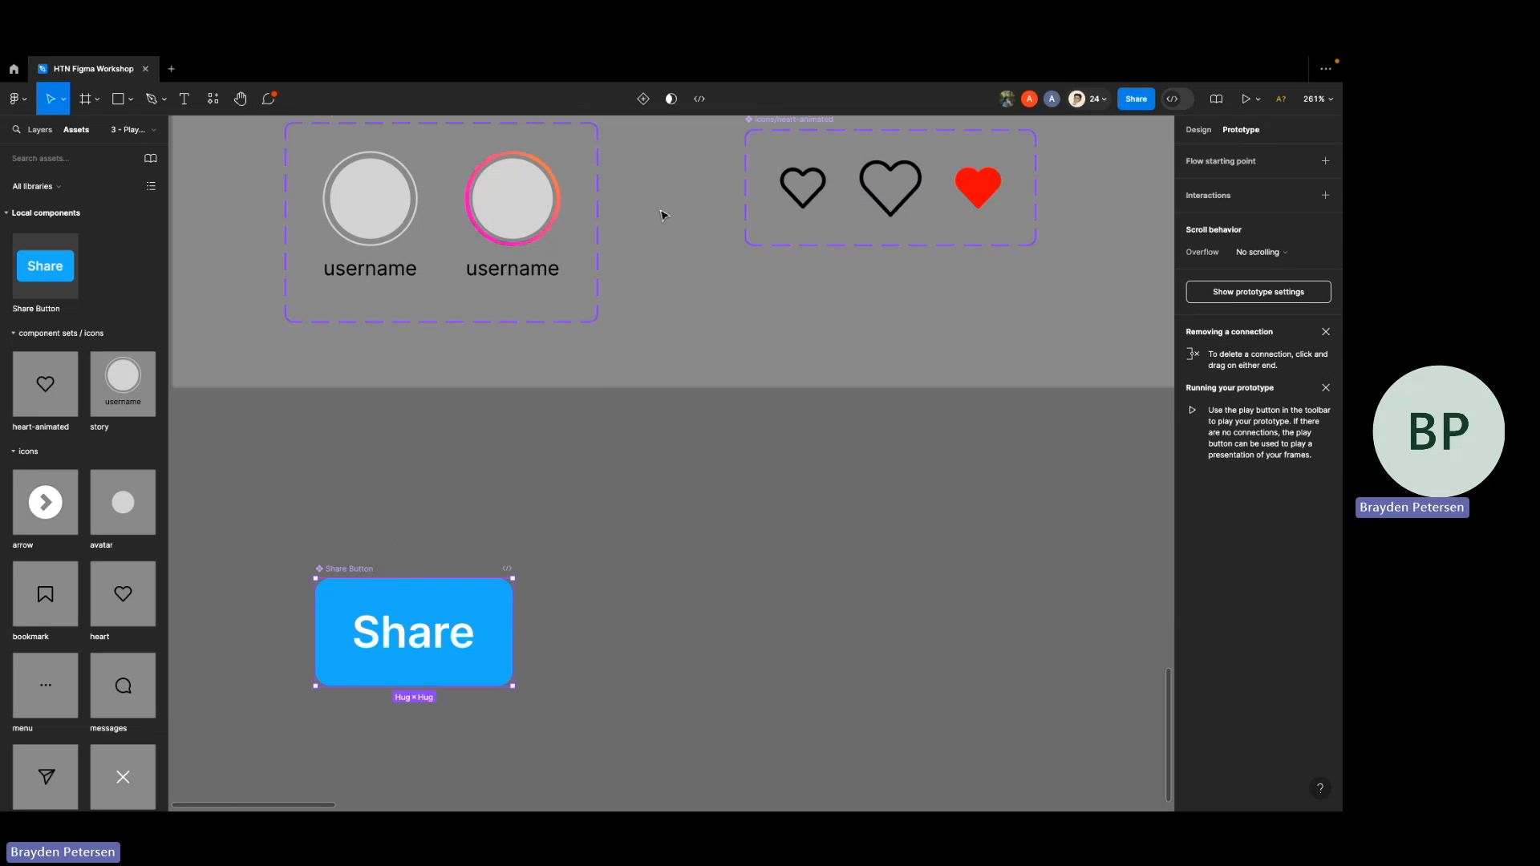
pyautogui.click(647, 104)
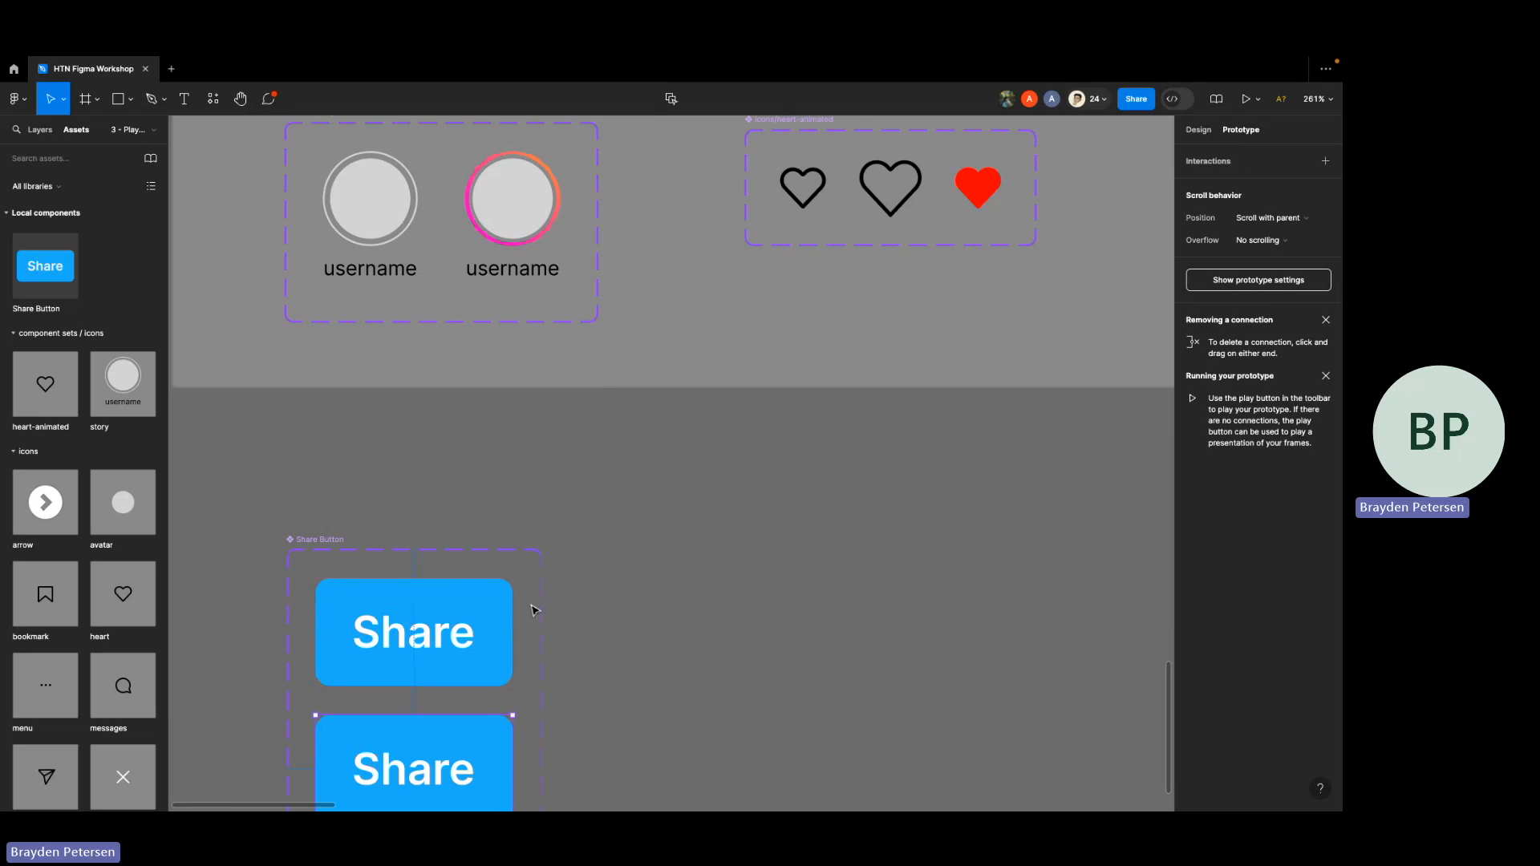
pyautogui.click(642, 542)
# - Rename the Share Button component set's variant property to "State"
pyautogui.scroll(-4, 645, 544)
pyautogui.hscroll(-2, 645, 544)
pyautogui.scroll(-3, 645, 544)
pyautogui.hscroll(-2, 645, 544)
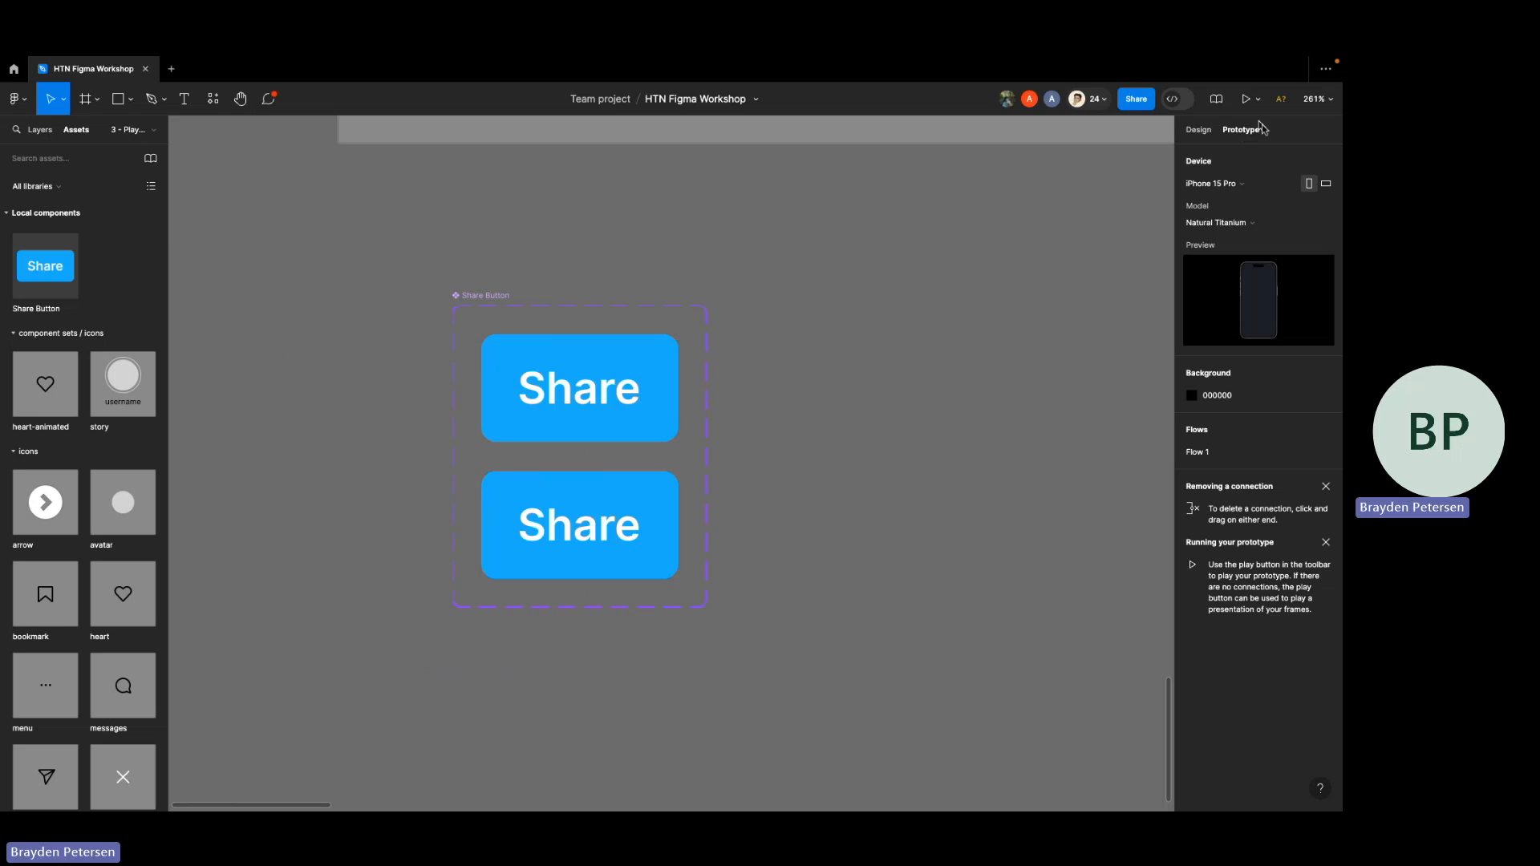
pyautogui.click(1199, 133)
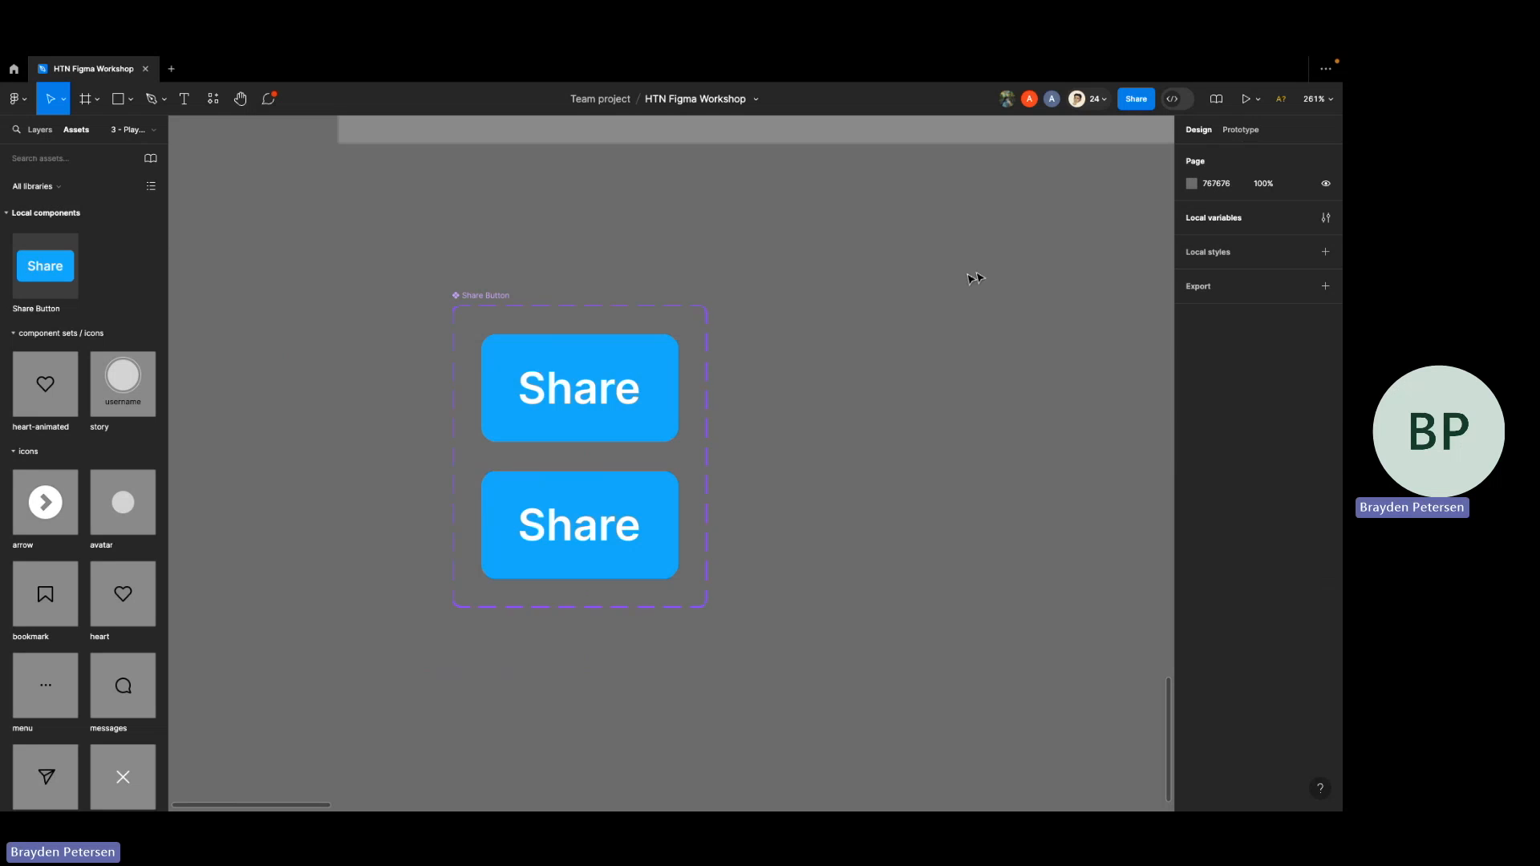
pyautogui.click(643, 356)
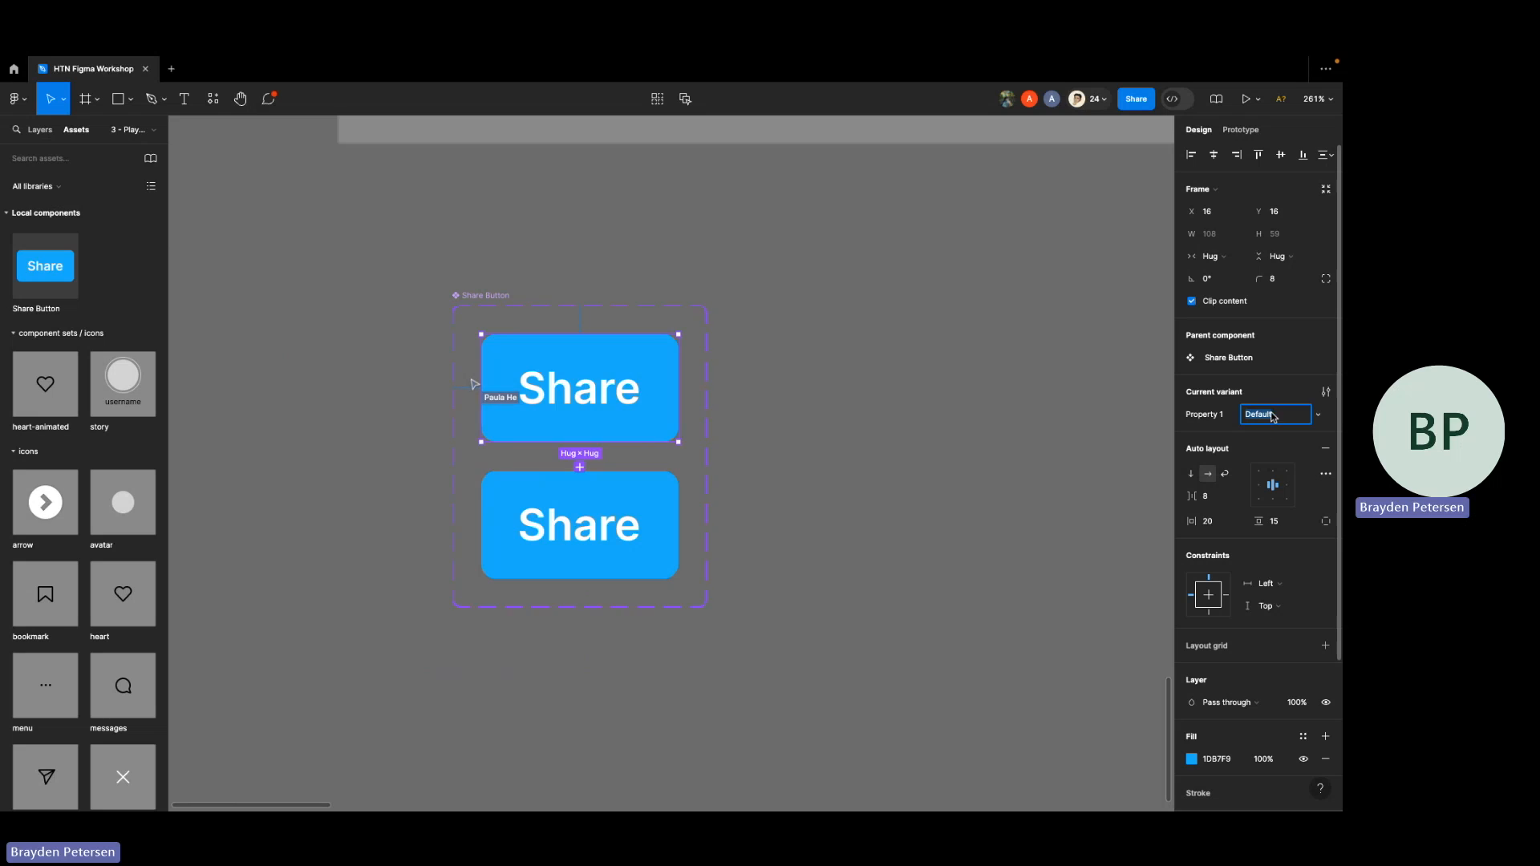
pyautogui.click(1196, 423)
pyautogui.doubleClick(1208, 417)
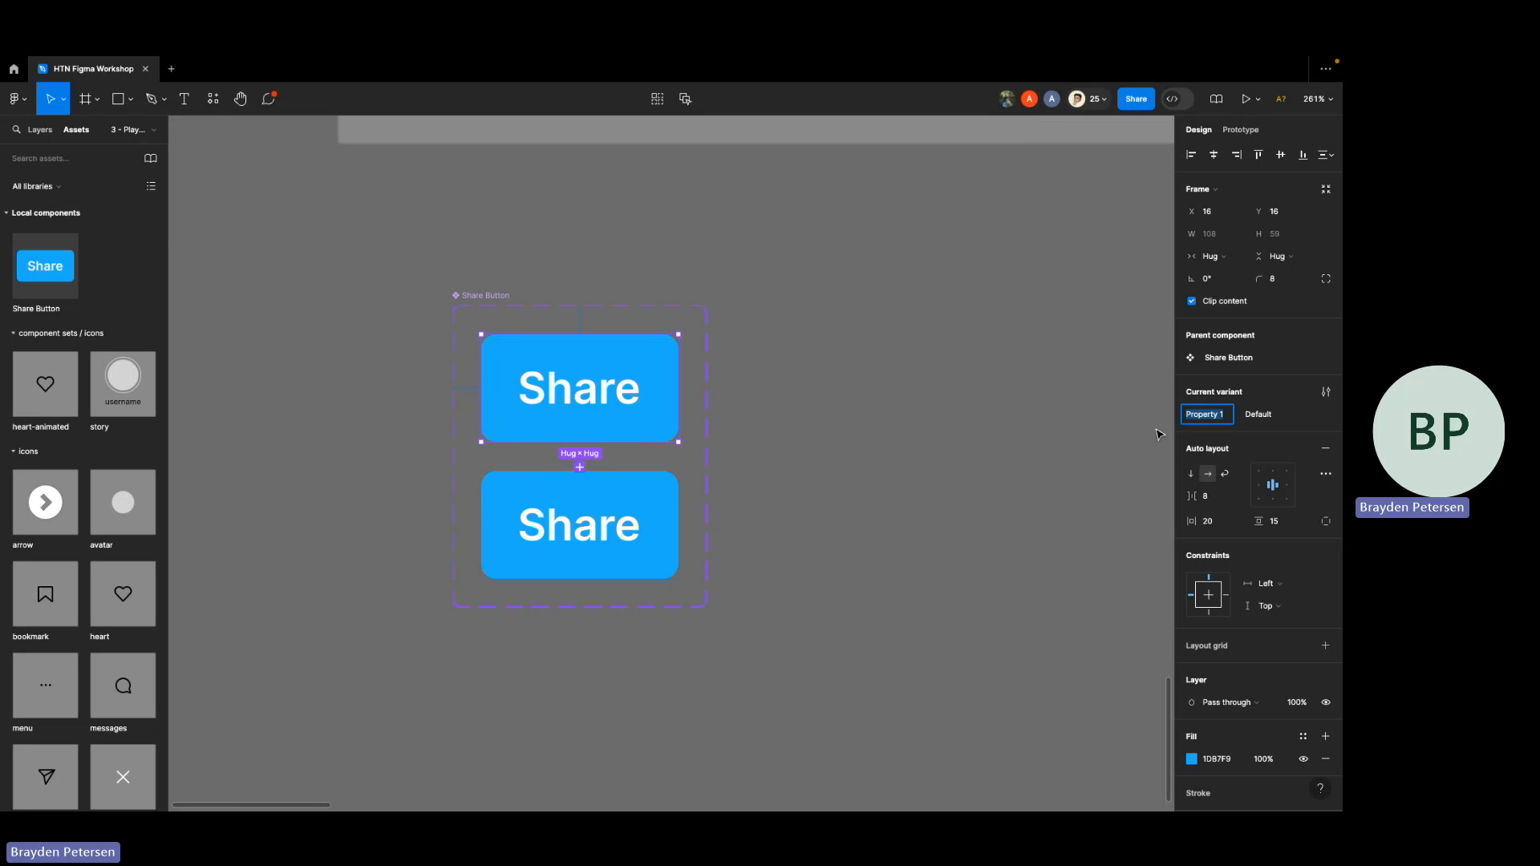
pyautogui.write('State')
pyautogui.press('Return')
# - Compare the two Share Button variants and set the lower variant's State value to "Hover"
pyautogui.click(659, 512)
pyautogui.click(653, 387)
pyautogui.click(655, 490)
pyautogui.click(659, 415)
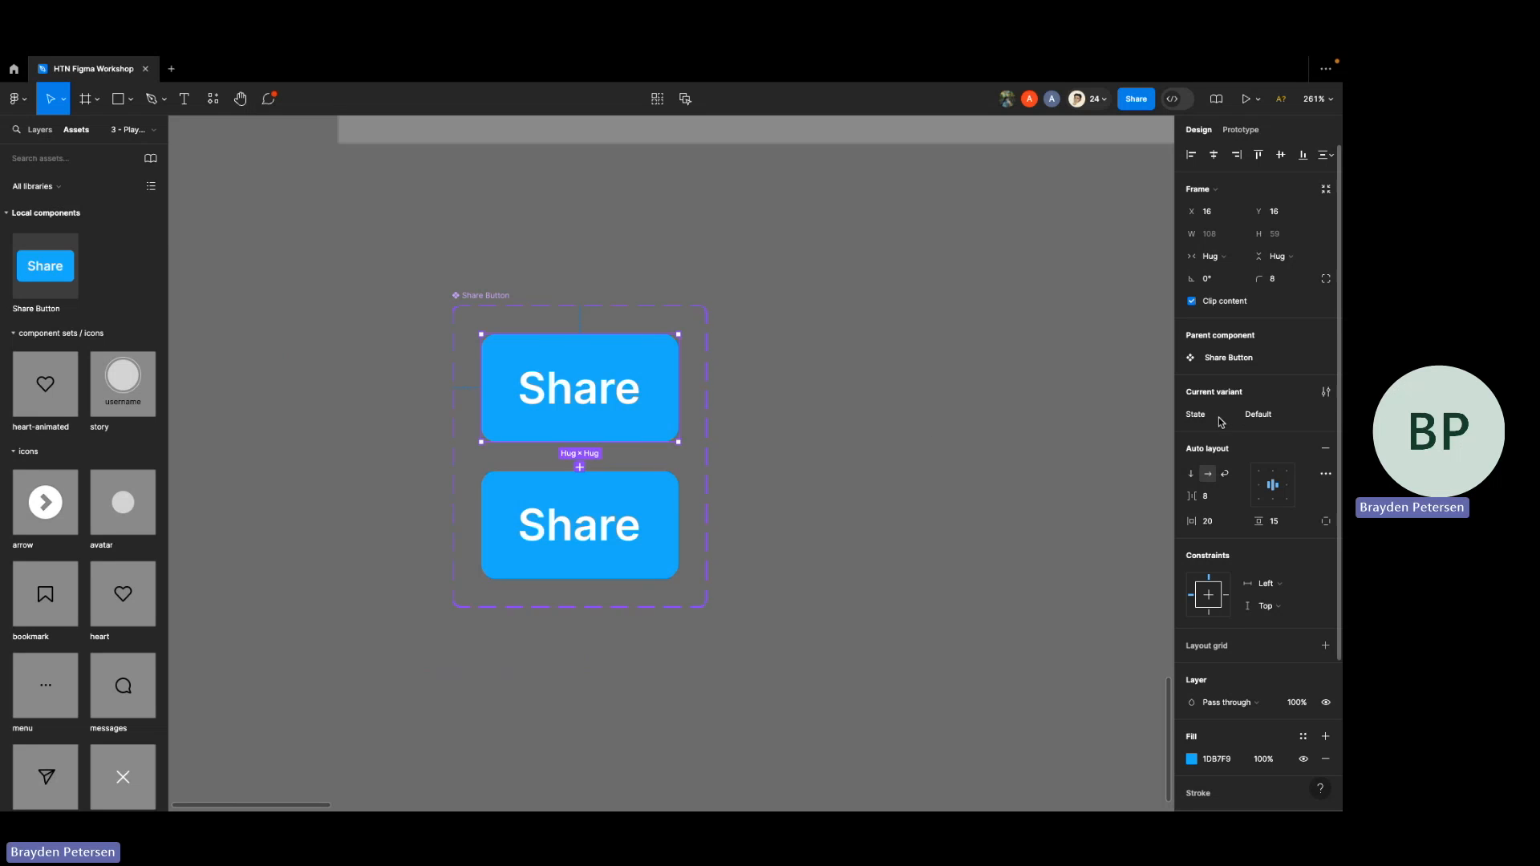
pyautogui.click(606, 493)
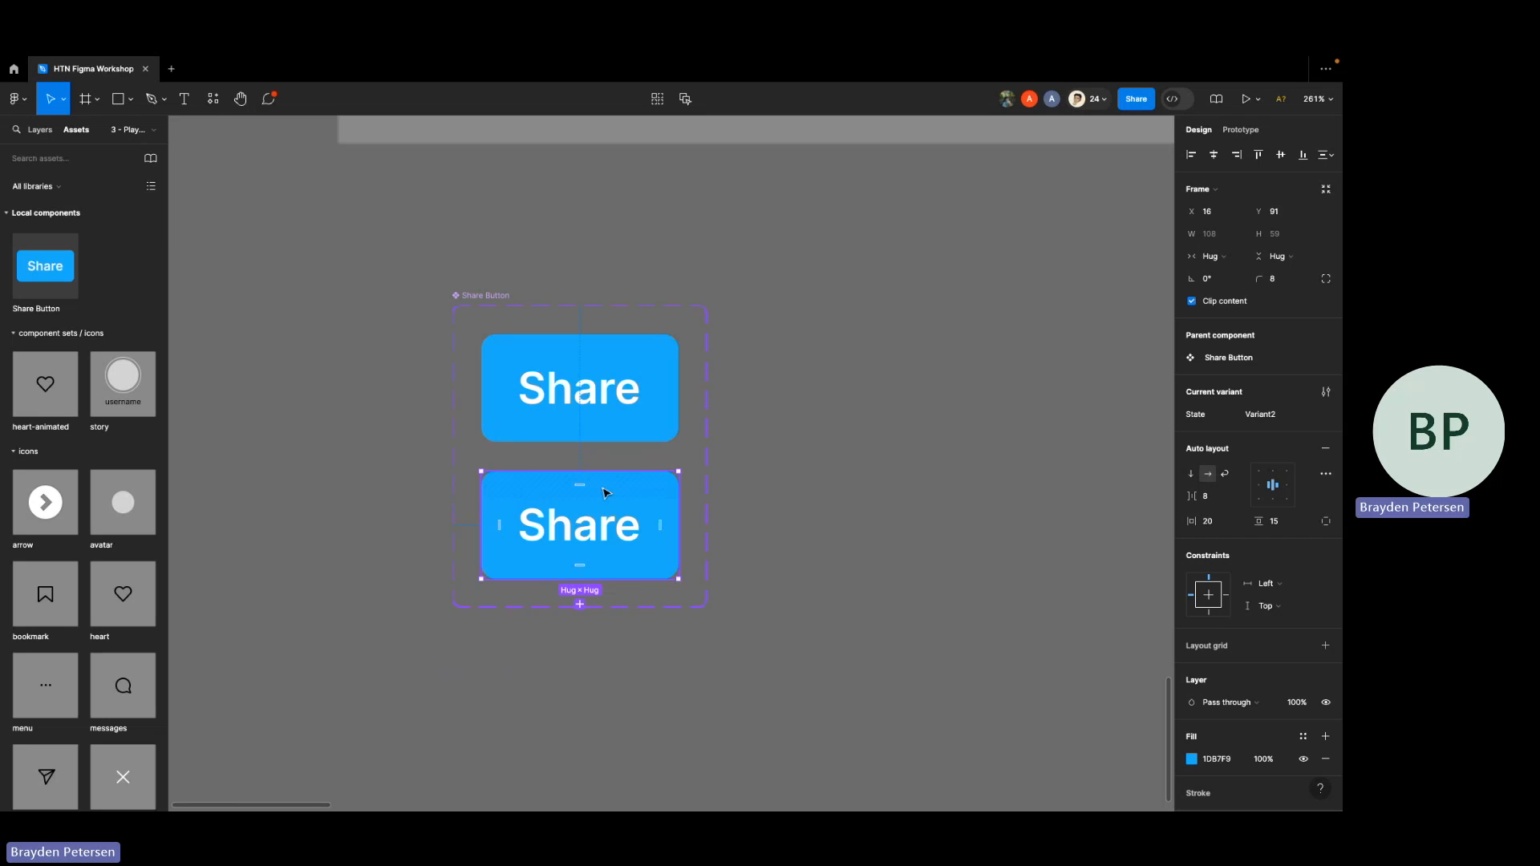
pyautogui.click(651, 360)
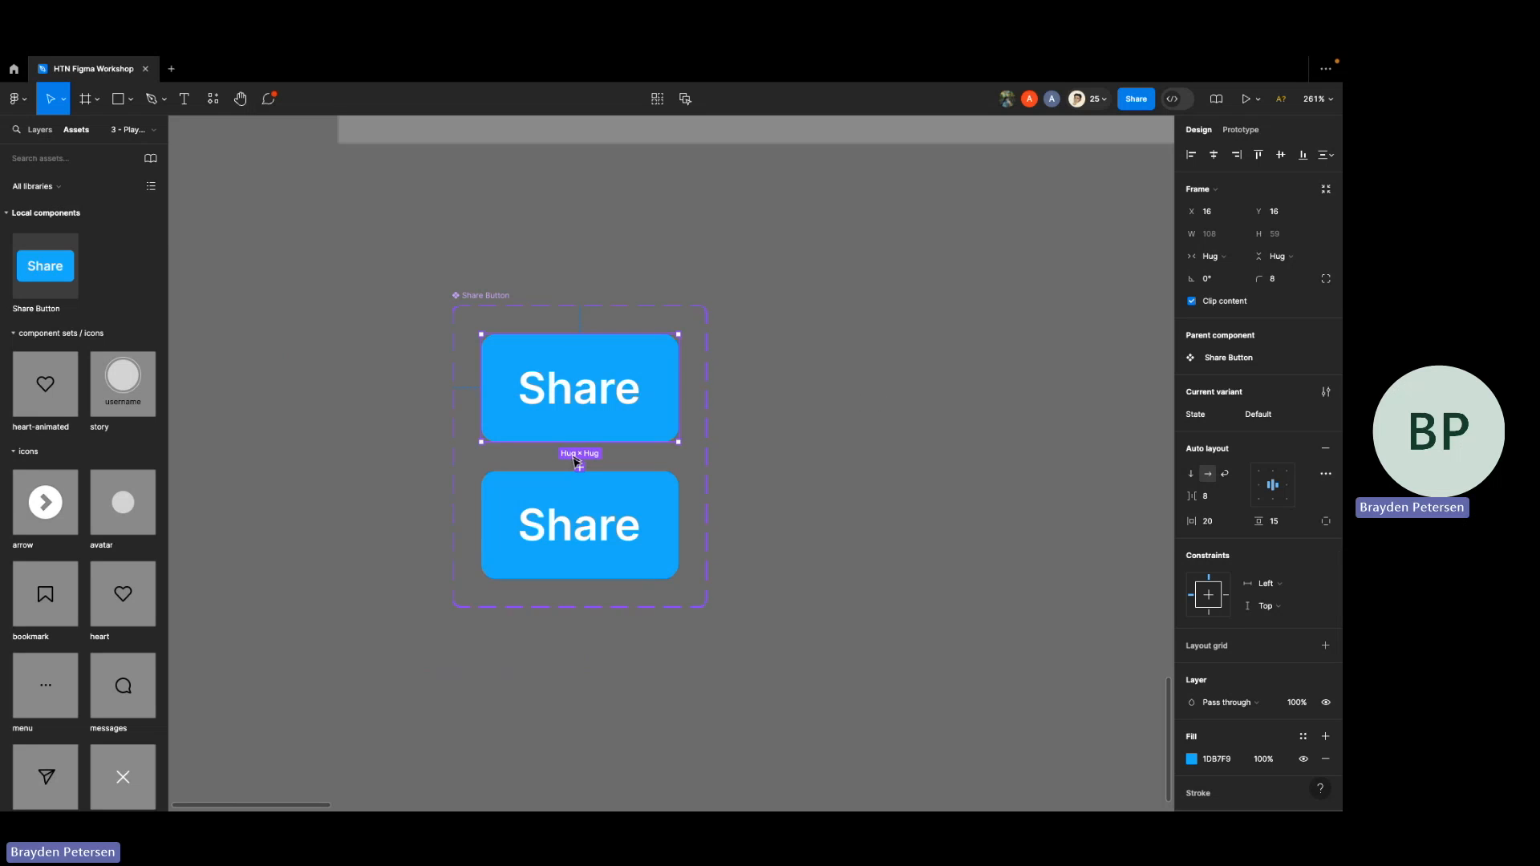
pyautogui.click(574, 495)
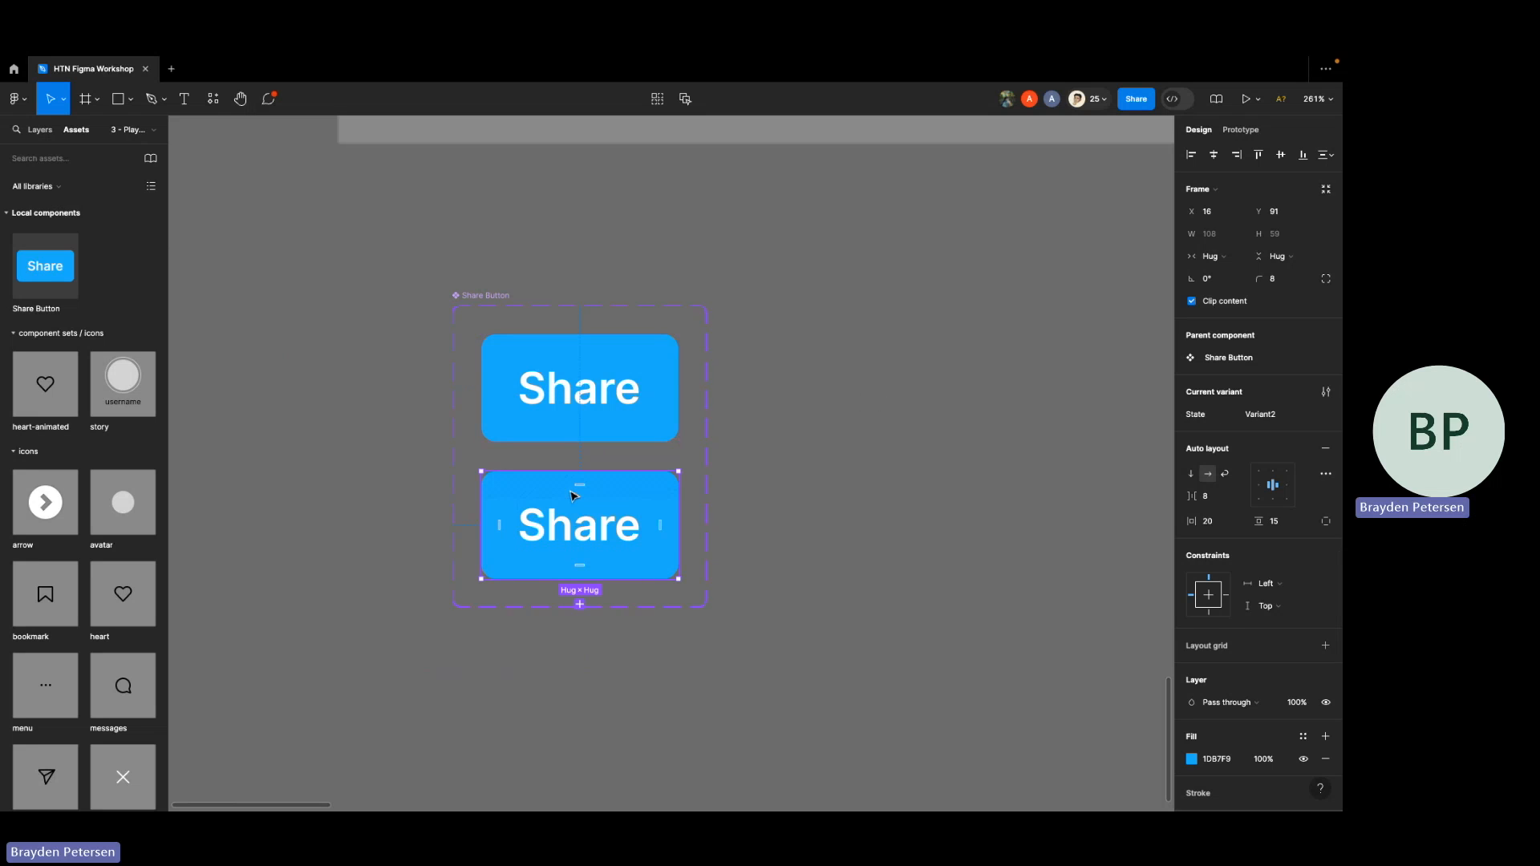
pyautogui.click(1253, 416)
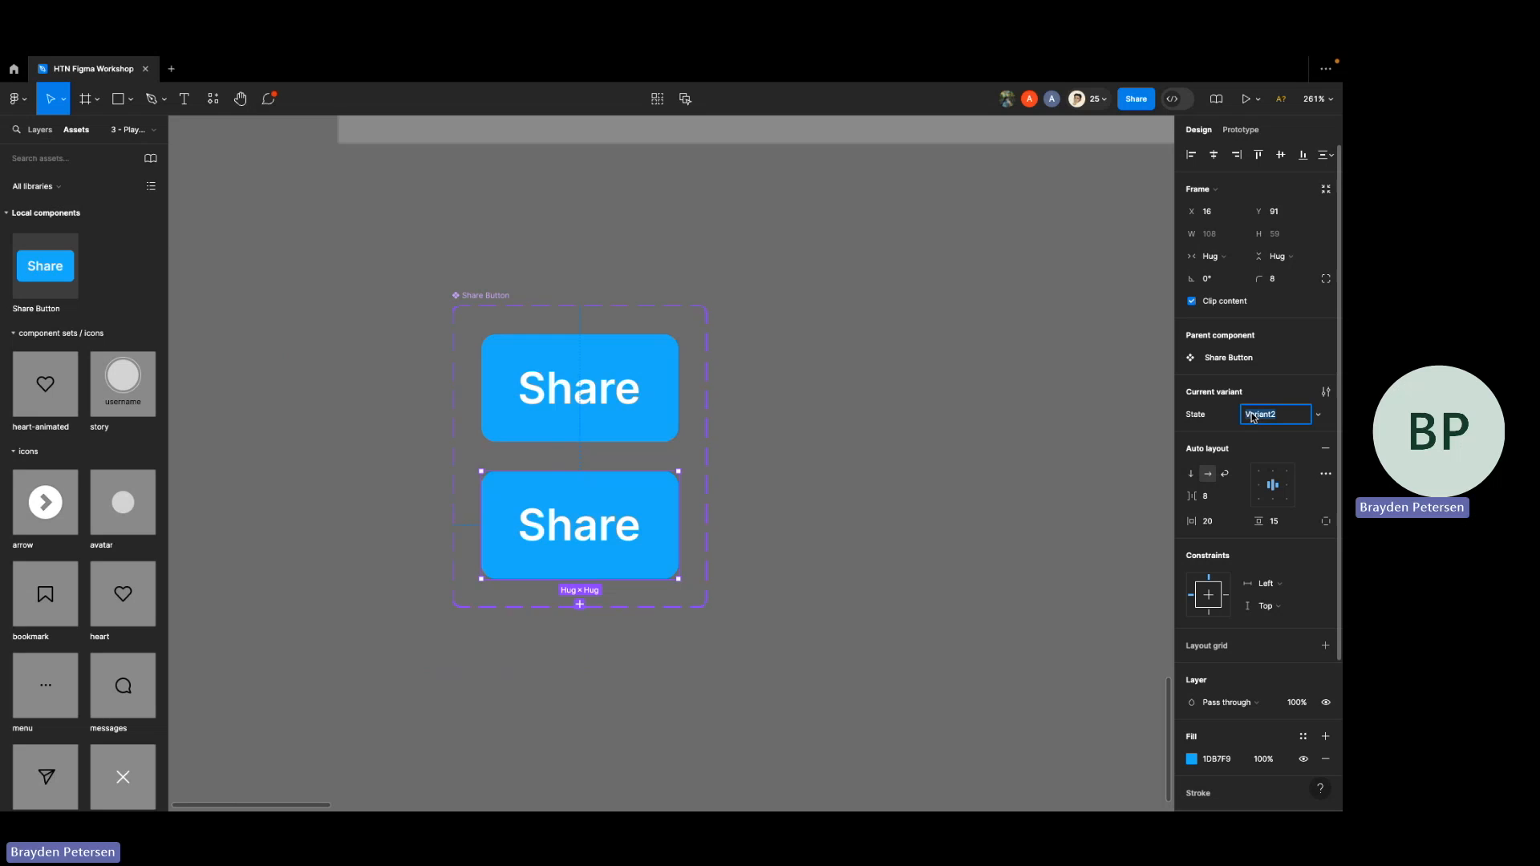
pyautogui.write('Hover')
pyautogui.press('Return')
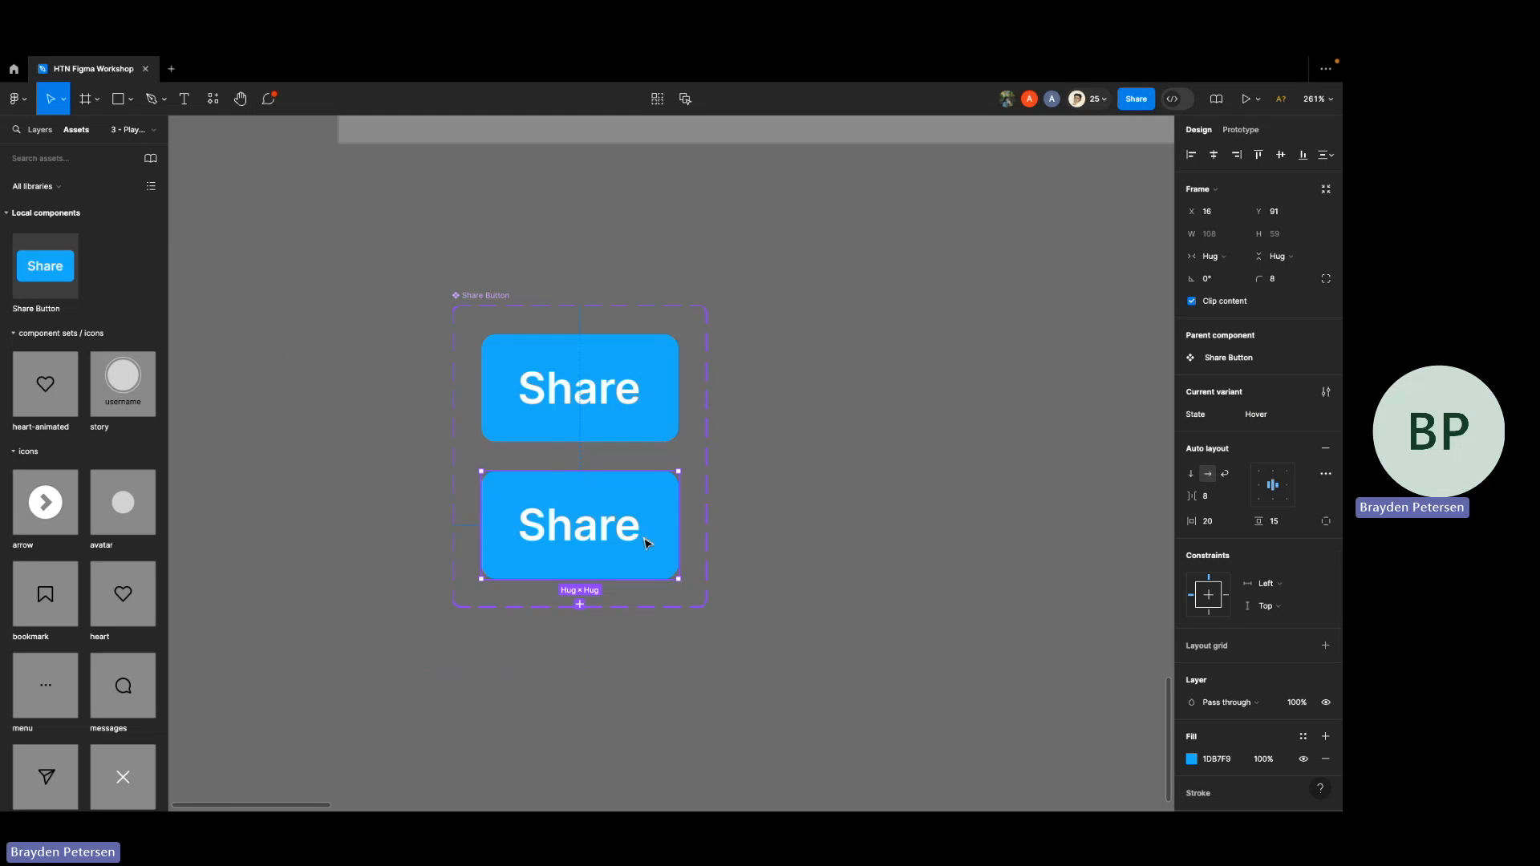
# - Change the Hover variant's fill from blue to the grey A6A6A6 and compare it with the Default variant
pyautogui.scroll(-1, 939, 618)
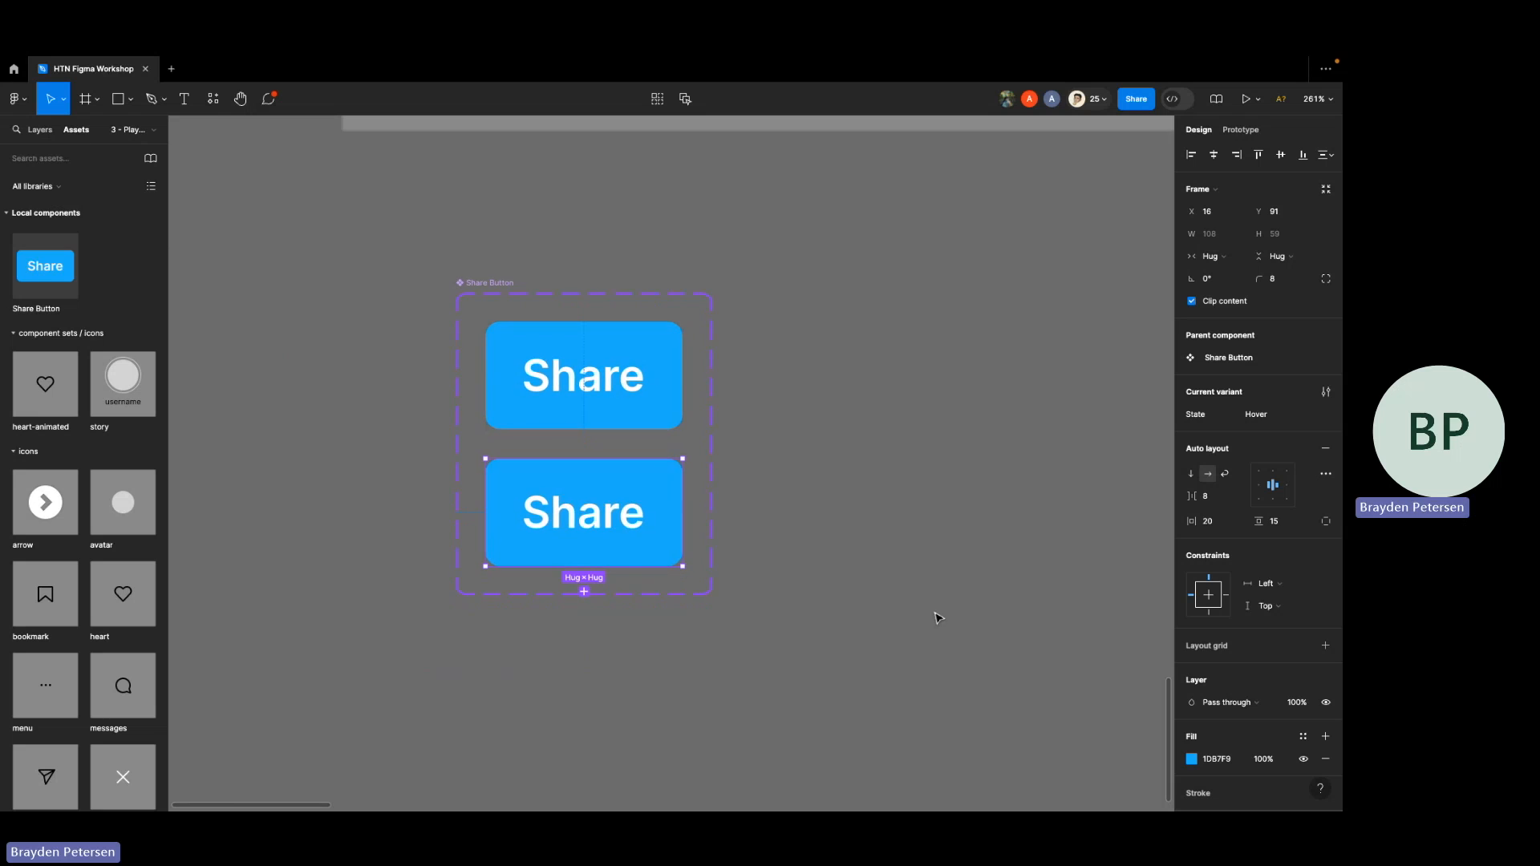
pyautogui.scroll(-5, 1193, 763)
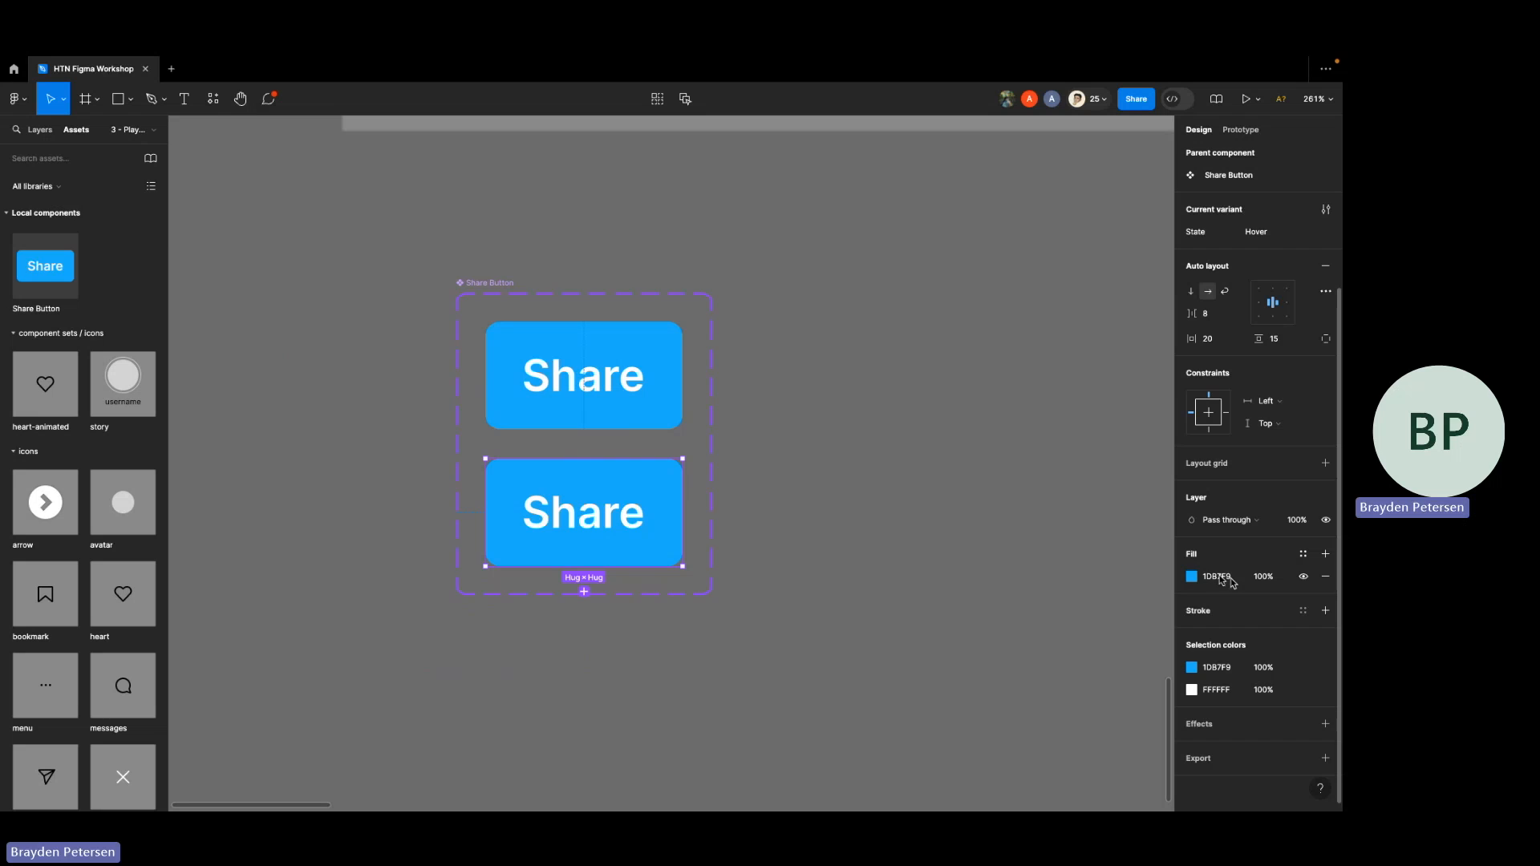
pyautogui.click(1192, 577)
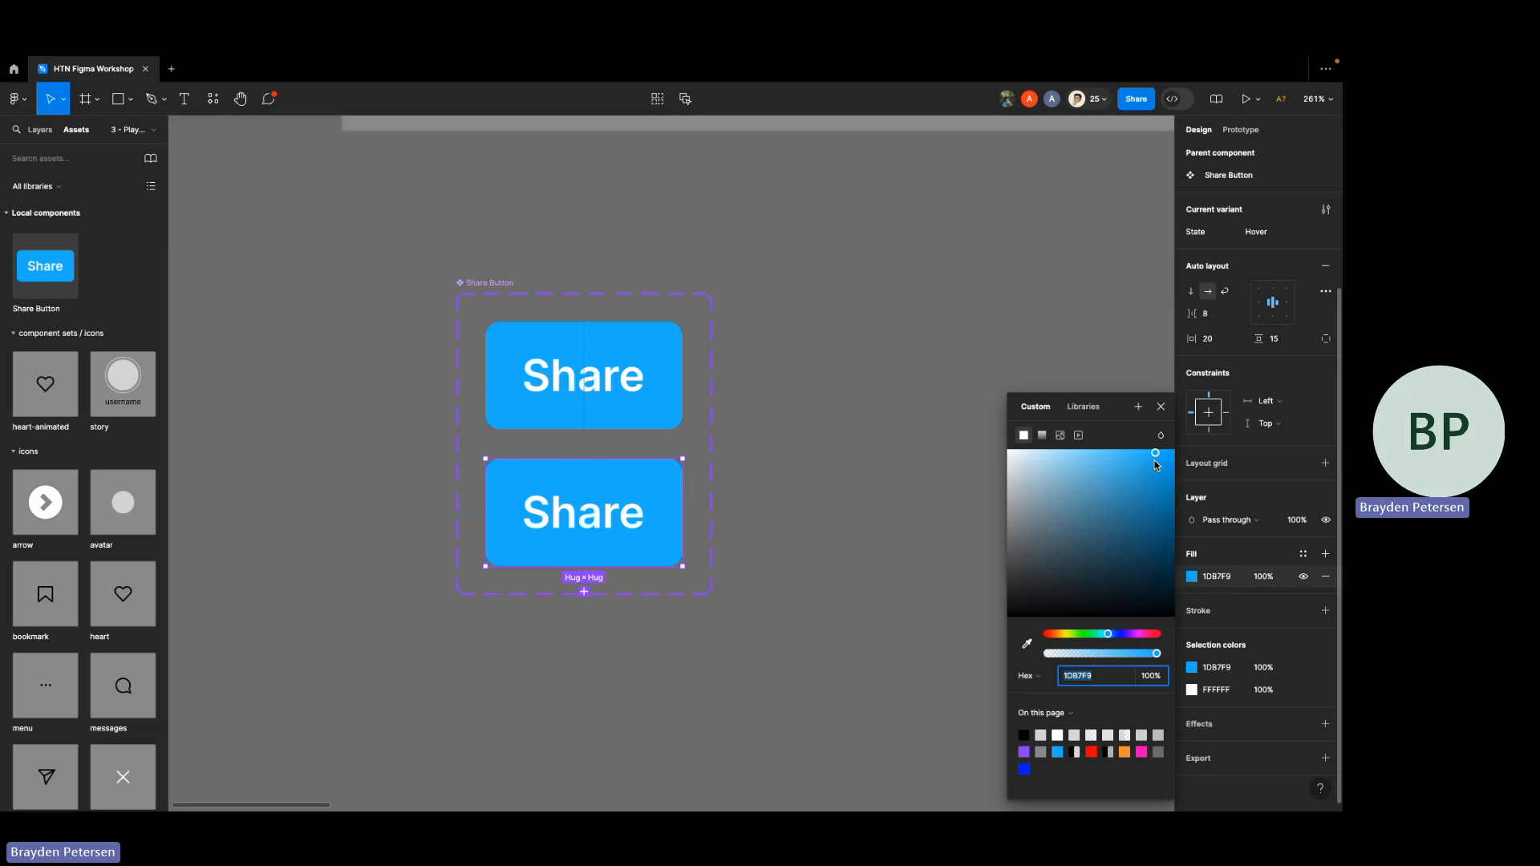
pyautogui.moveTo(1155, 454); pyautogui.dragTo(985, 512)
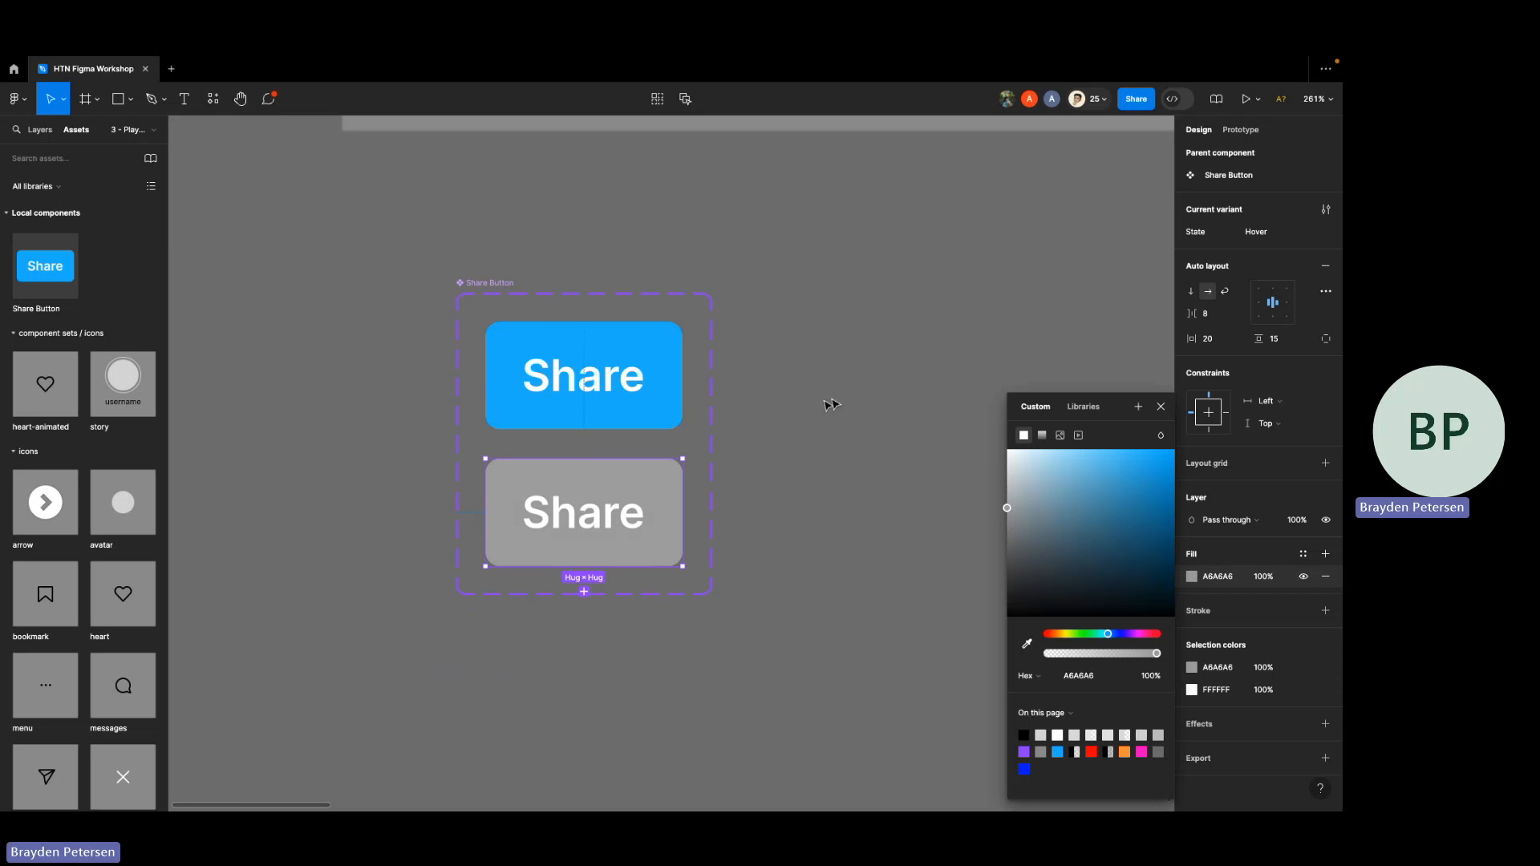
pyautogui.click(863, 388)
pyautogui.click(651, 461)
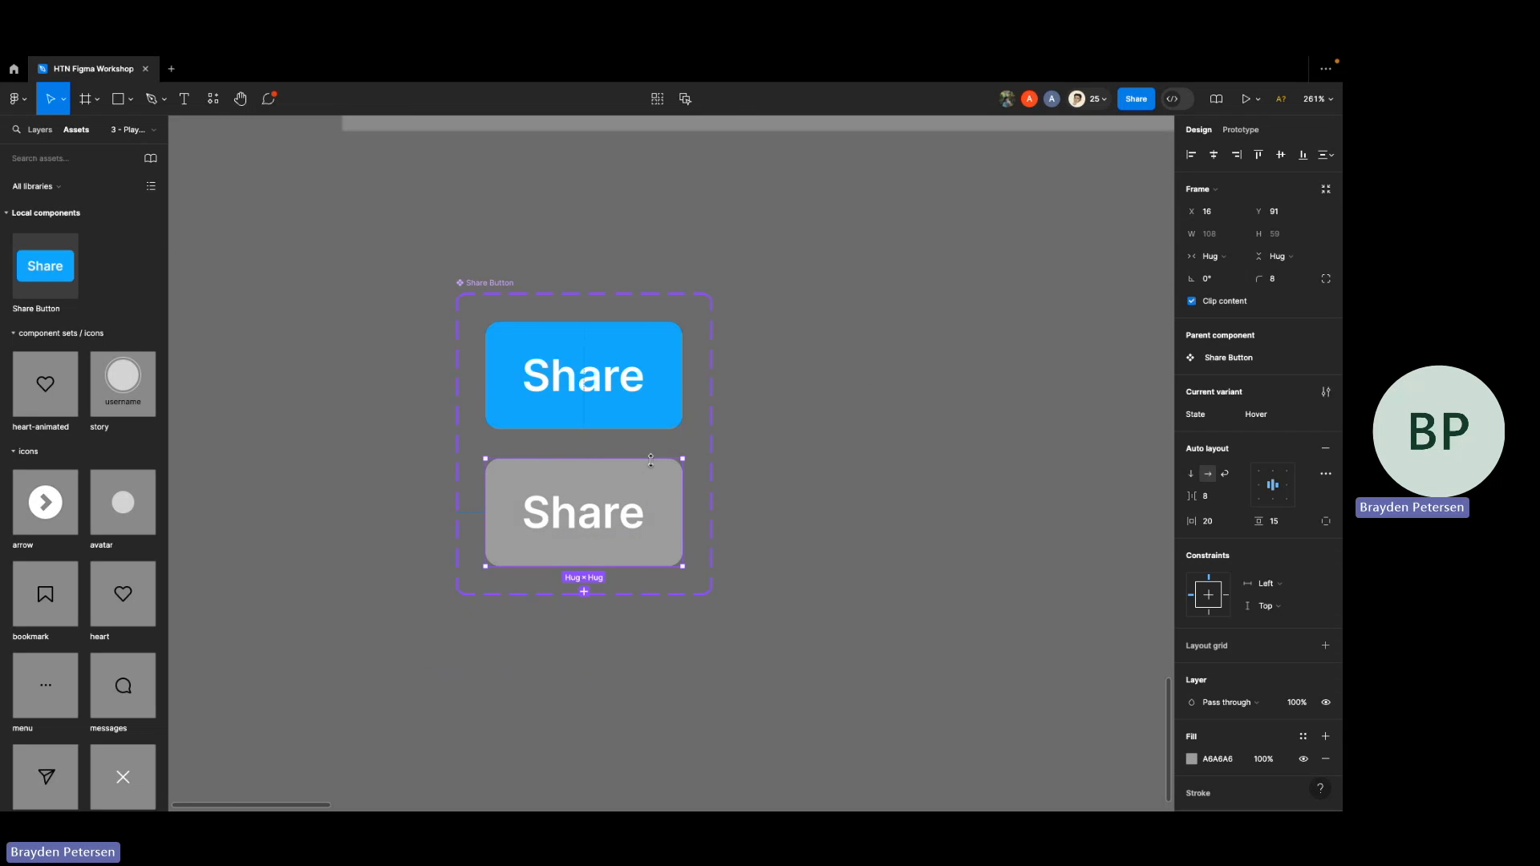
pyautogui.click(672, 379)
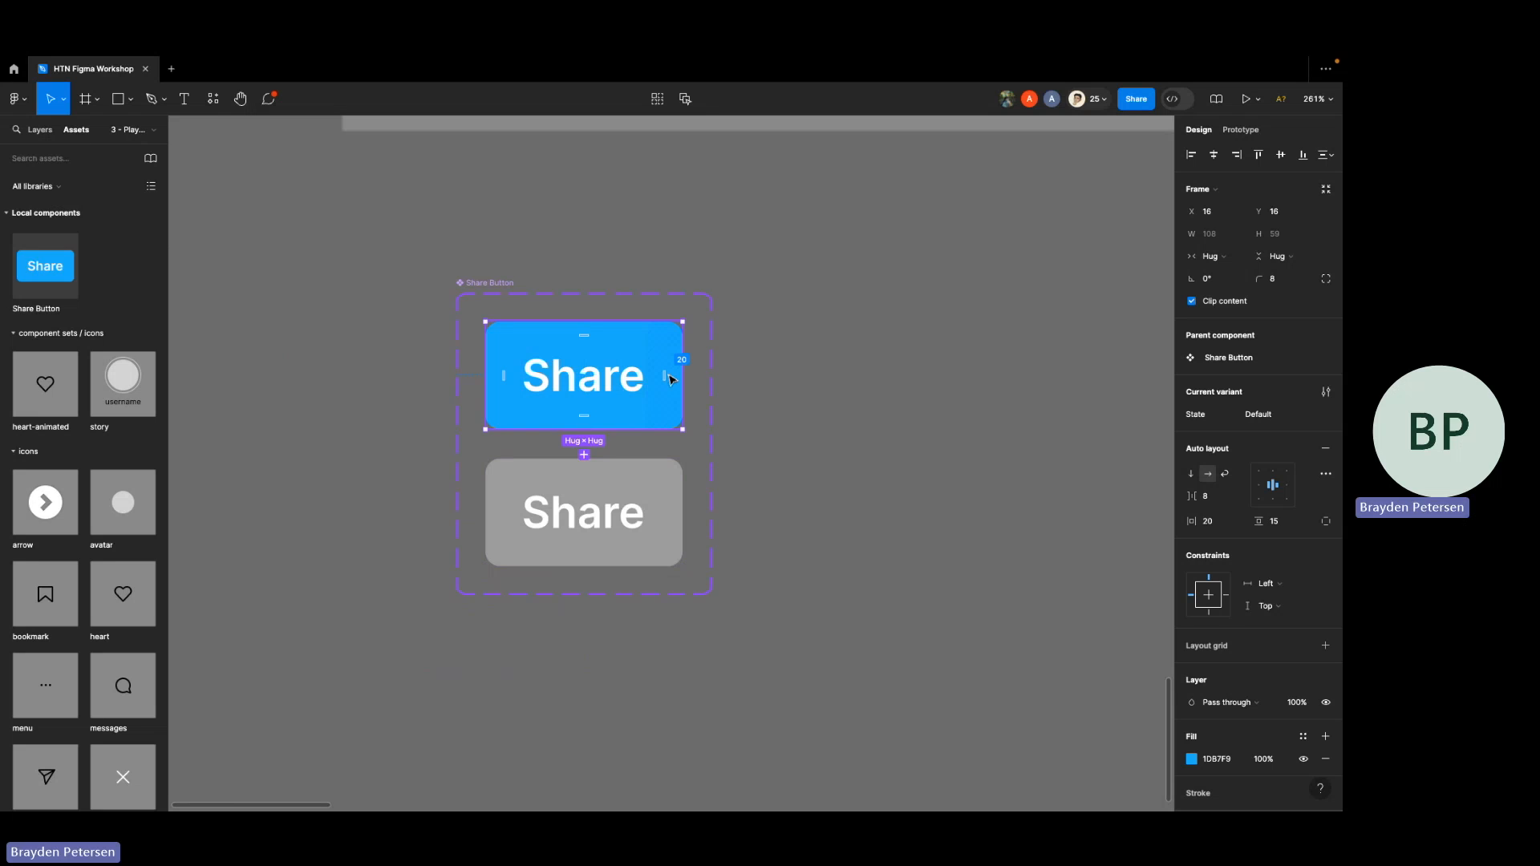
# - View the Share Button component's details among the local components and inspect its State property options, keeping Default
pyautogui.scroll(-5, 671, 377)
pyautogui.click(409, 358)
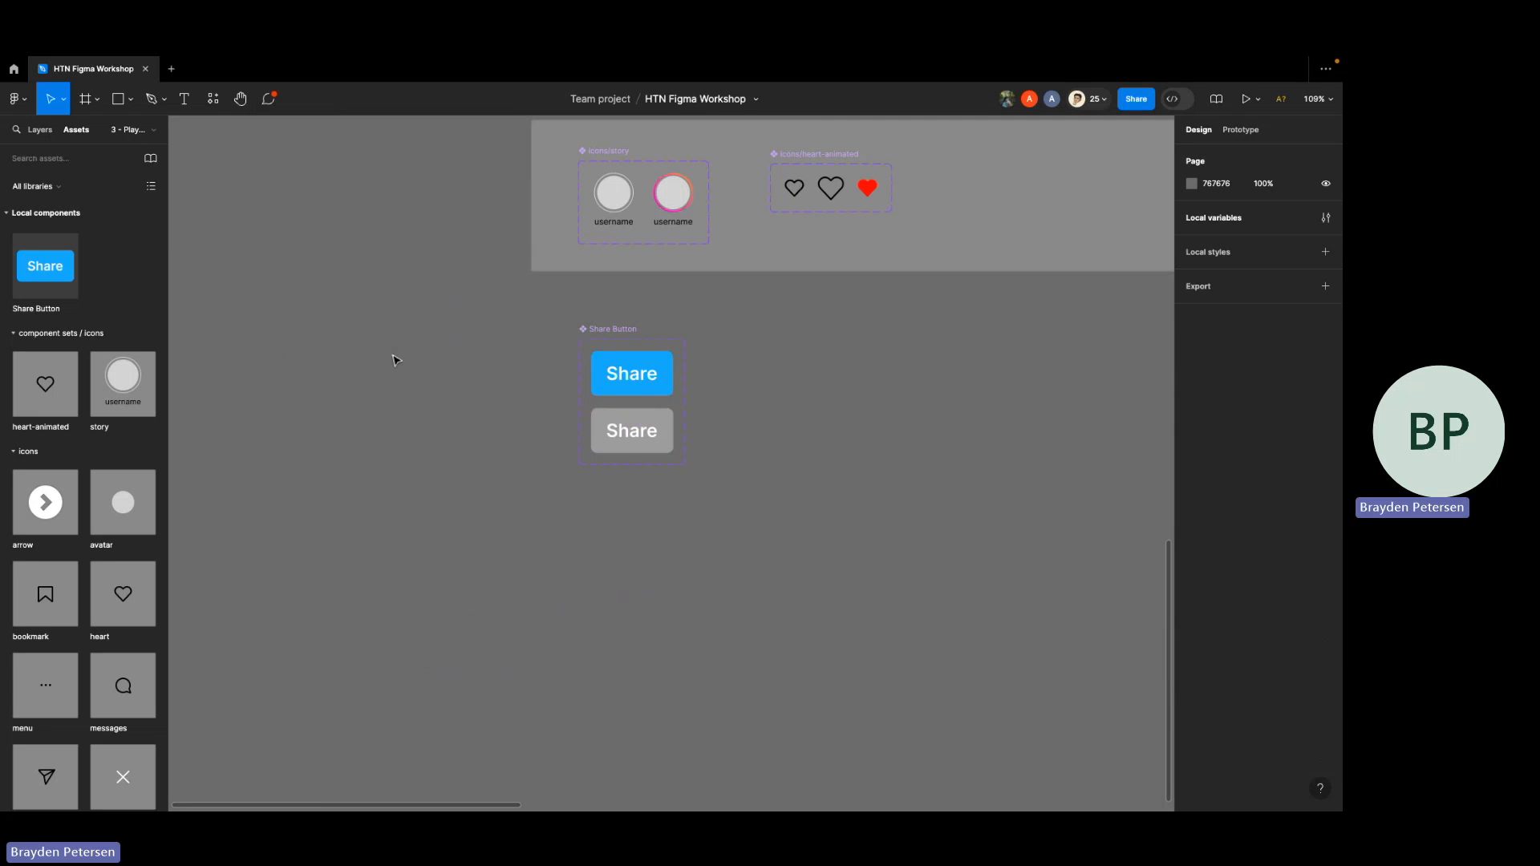
pyautogui.hscroll(1, 393, 358)
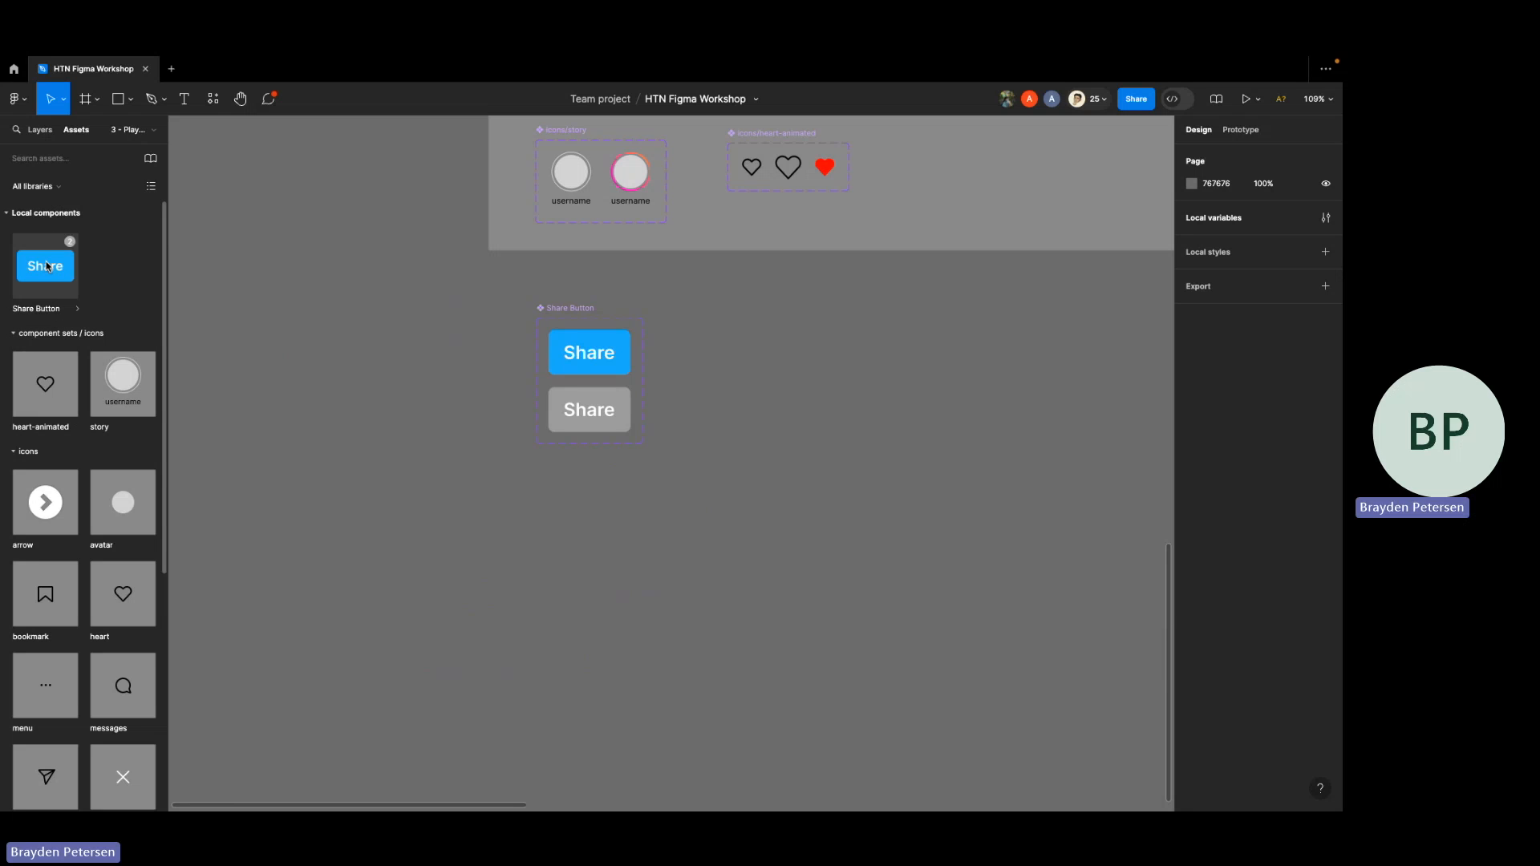
pyautogui.click(76, 307)
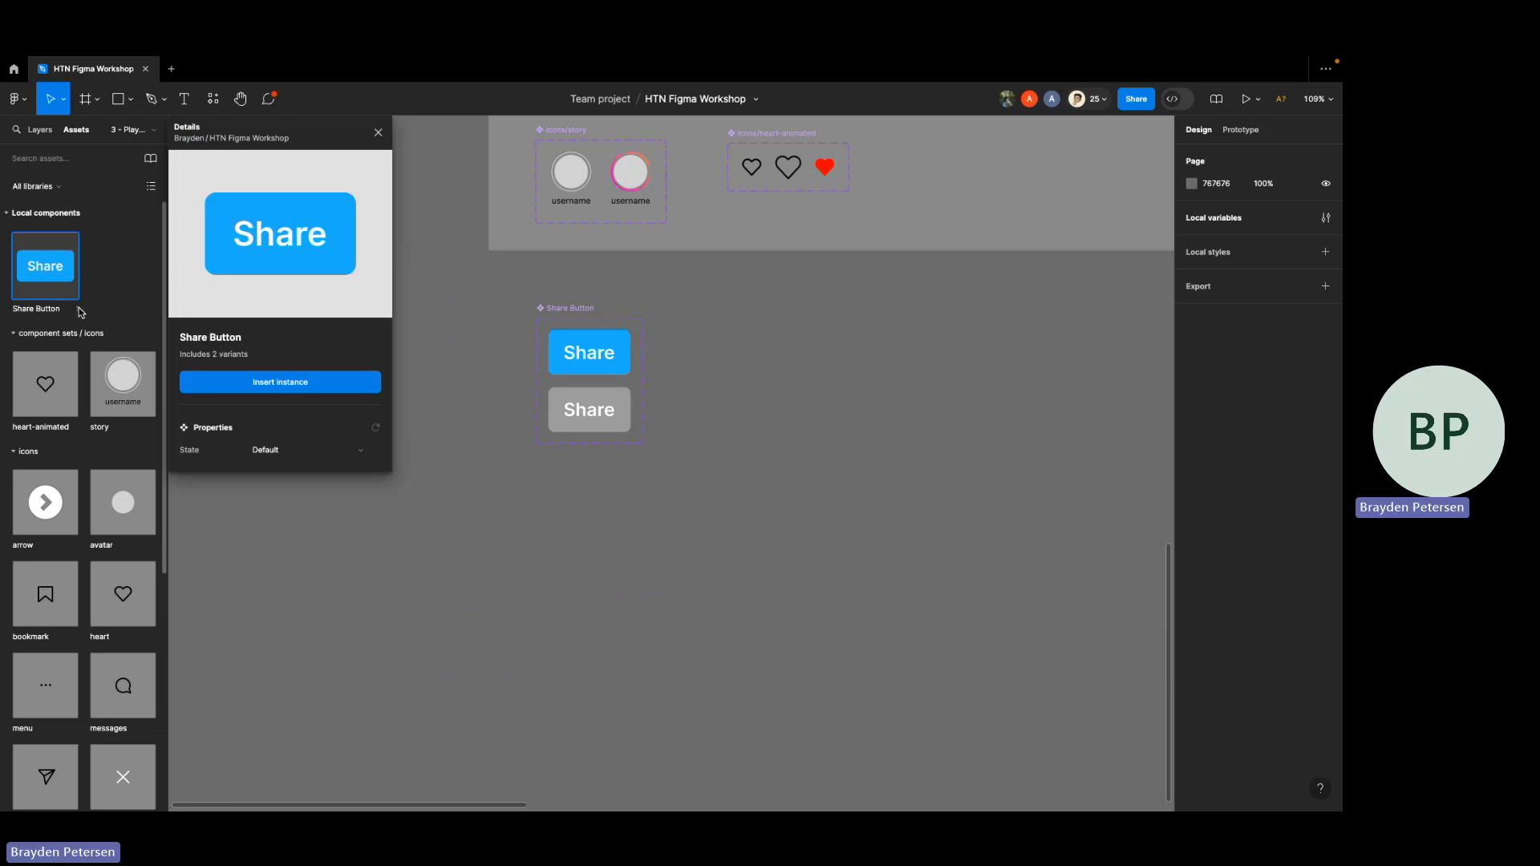
pyautogui.click(287, 450)
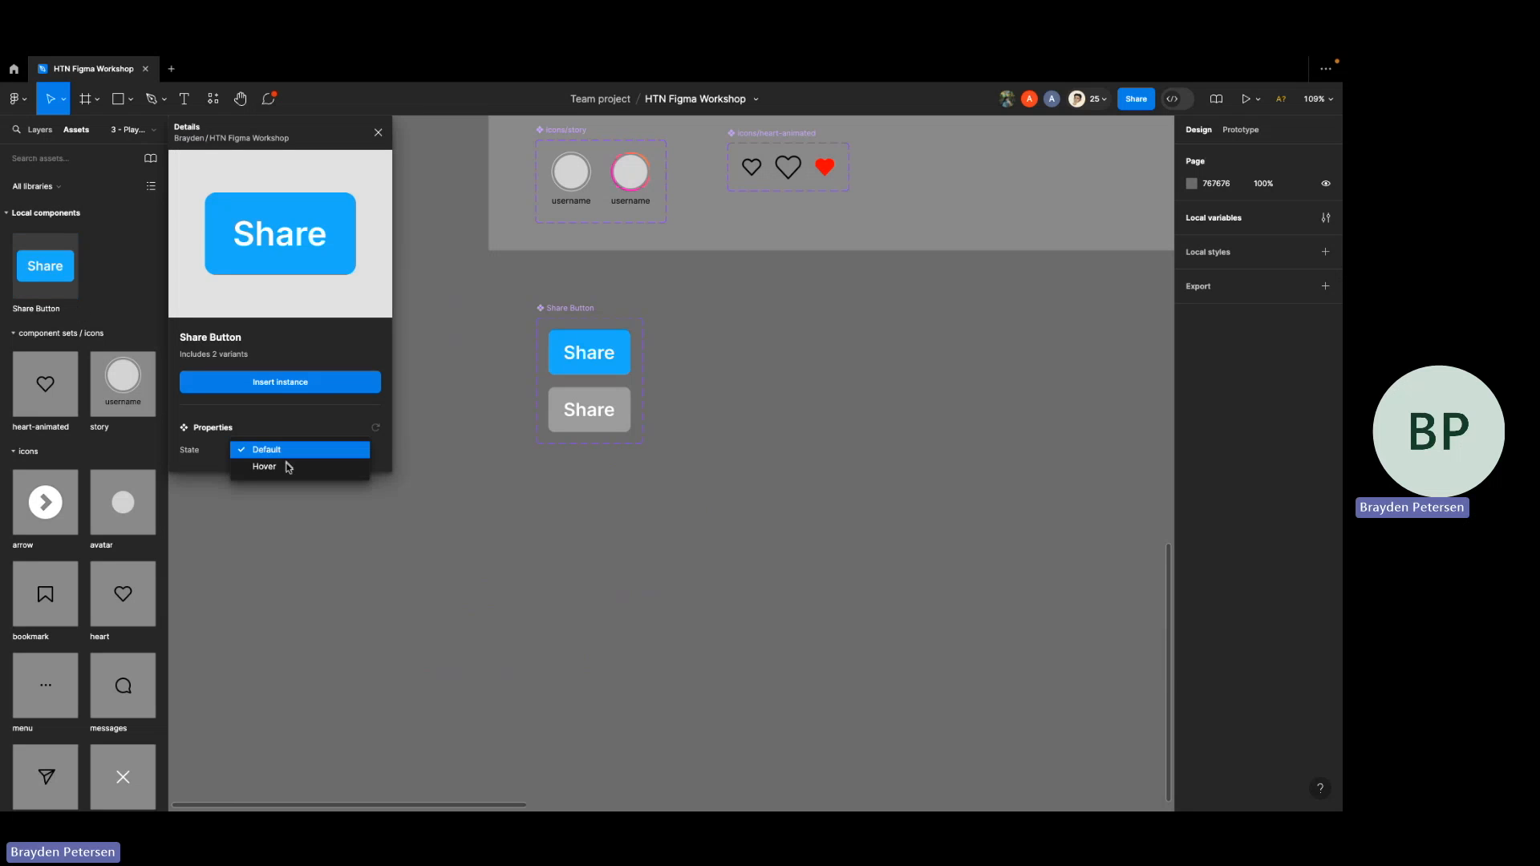
pyautogui.click(288, 470)
pyautogui.click(289, 451)
pyautogui.click(284, 434)
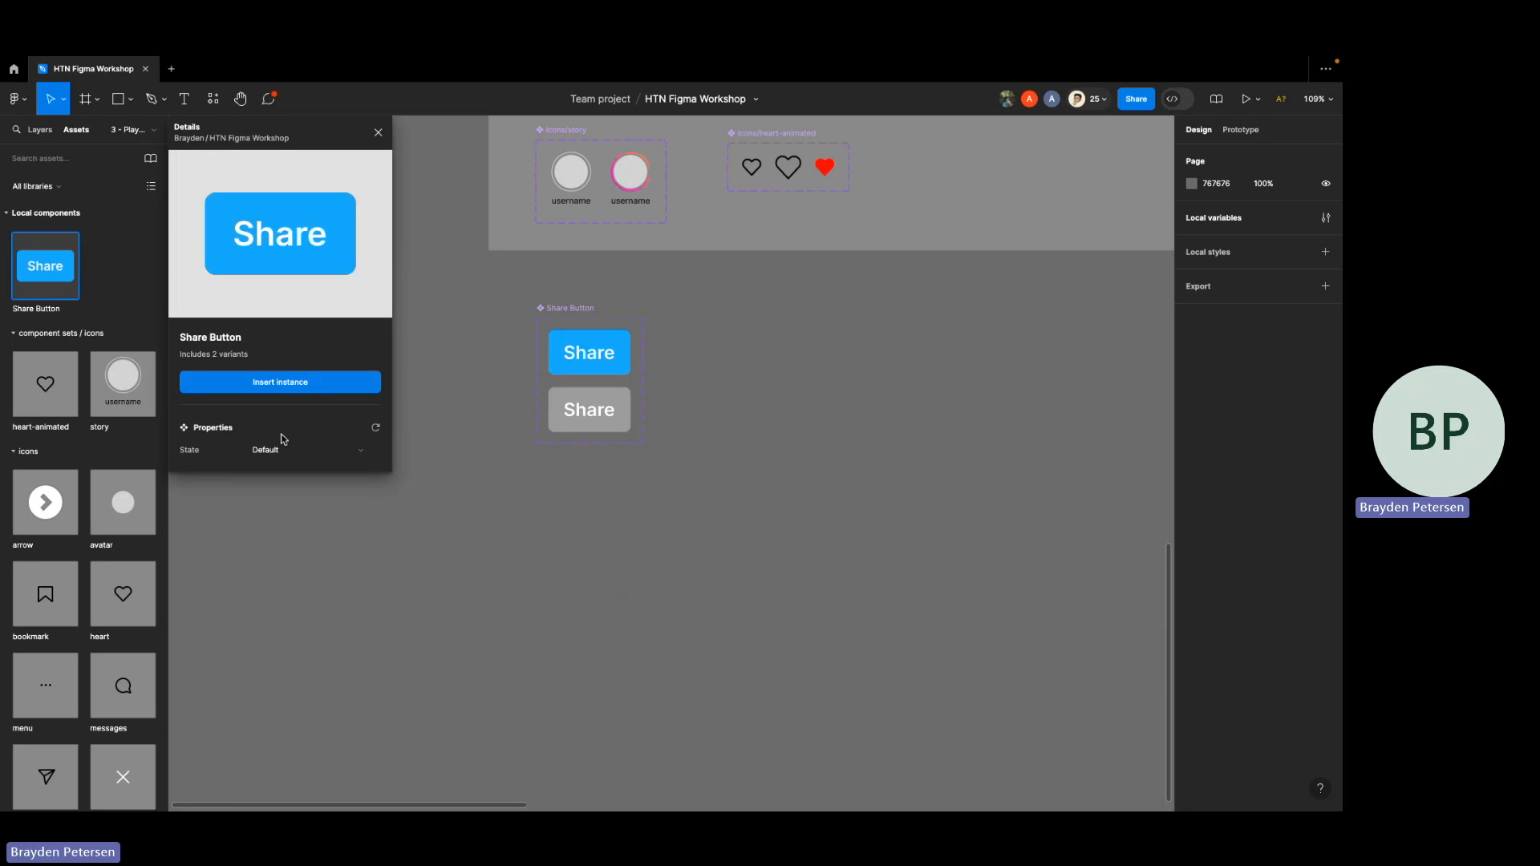
pyautogui.click(378, 132)
# - Connect the Default Share Button variant to the Hover variant with a While hovering interaction that changes its state using Smart animate
pyautogui.scroll(5, 576, 361)
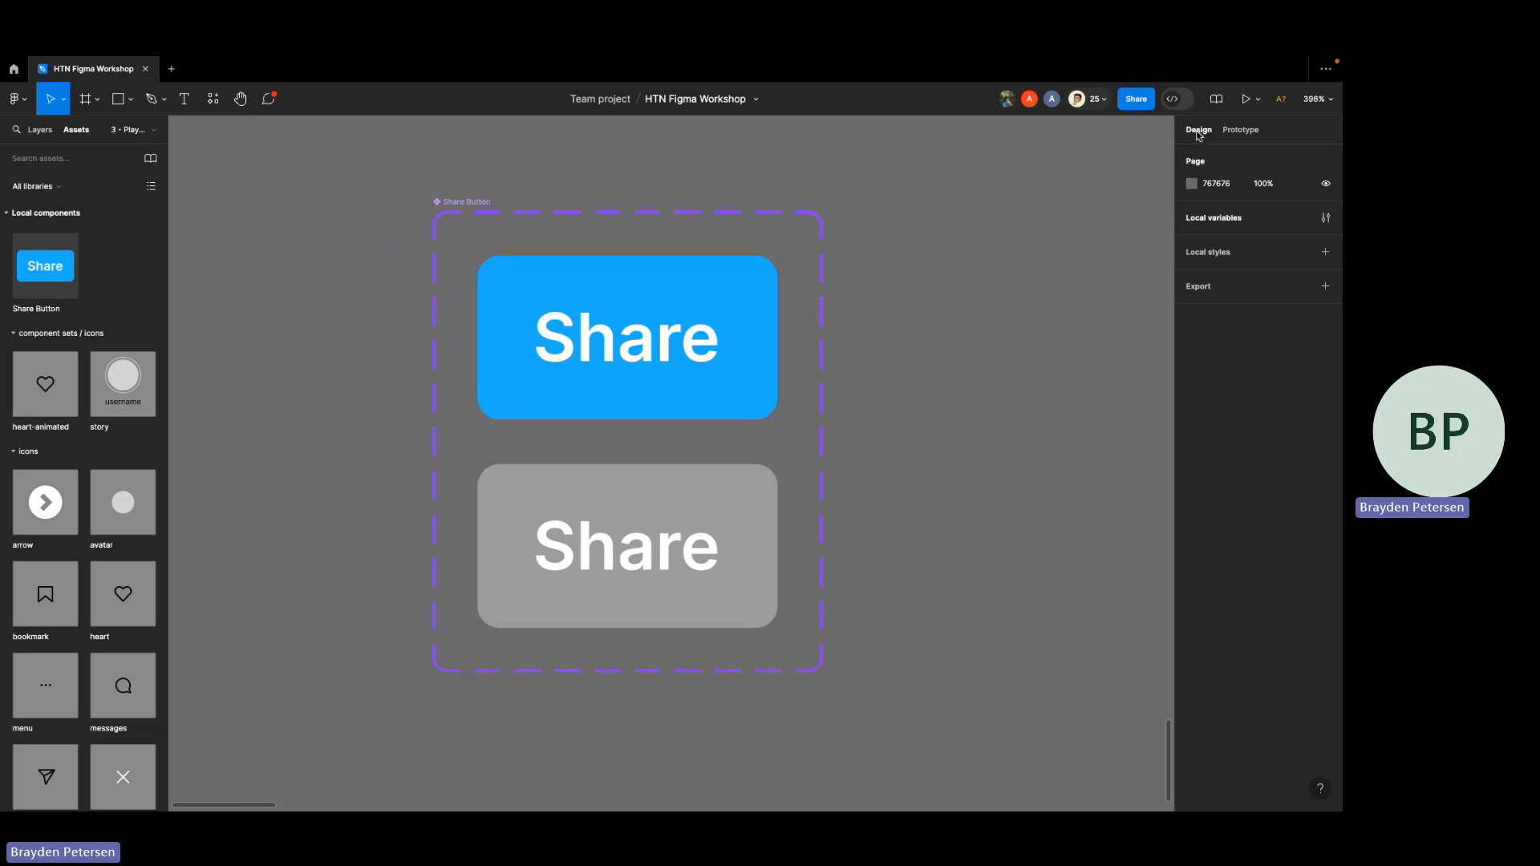
pyautogui.click(1243, 132)
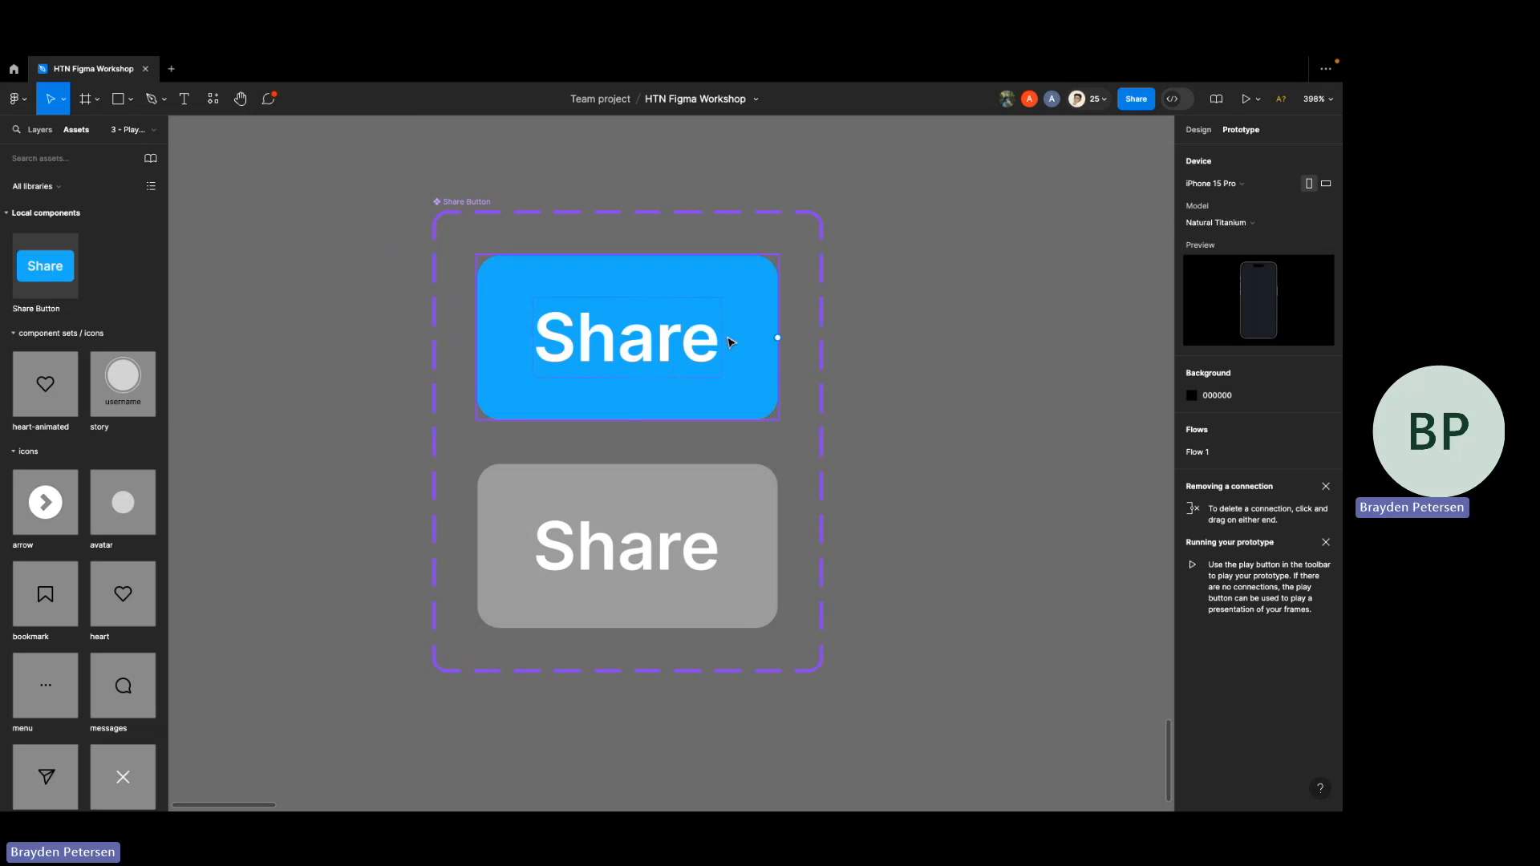
pyautogui.click(742, 408)
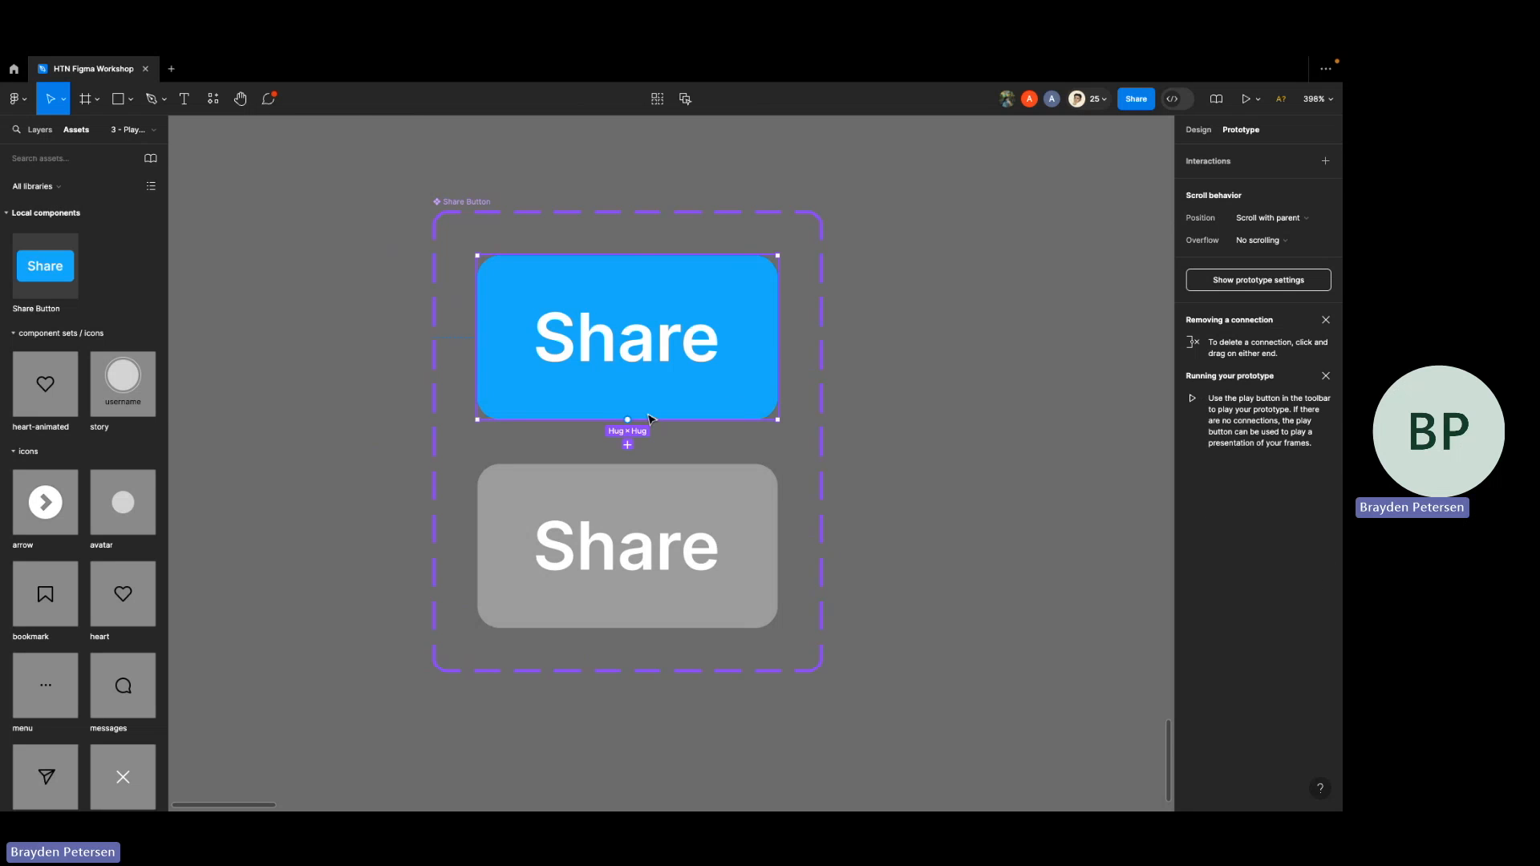
pyautogui.scroll(3, 650, 419)
pyautogui.scroll(2, 650, 417)
pyautogui.scroll(-3, 646, 419)
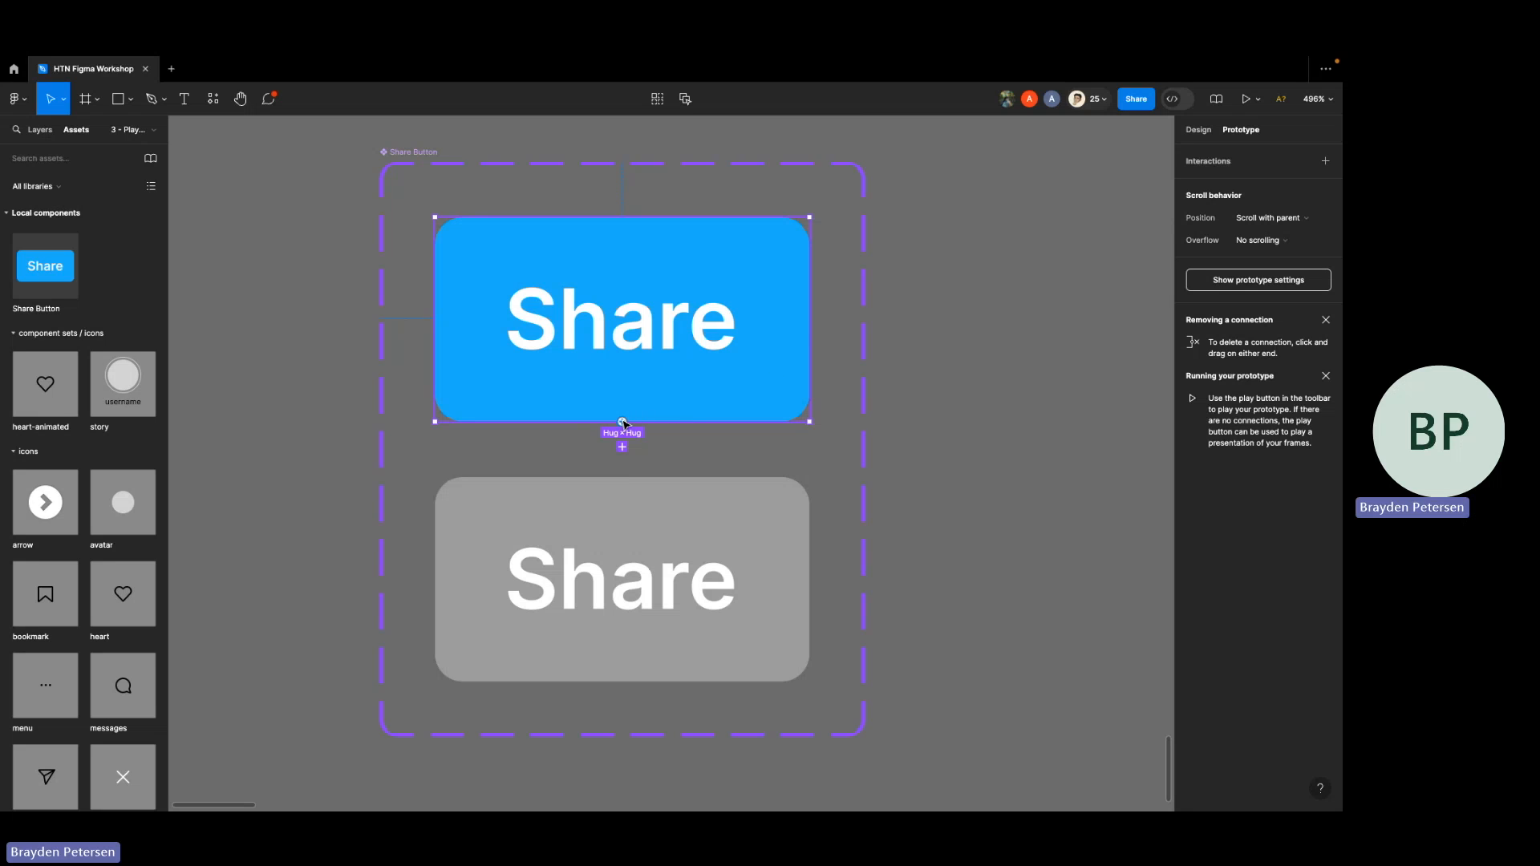
pyautogui.moveTo(809, 319); pyautogui.dragTo(786, 633)
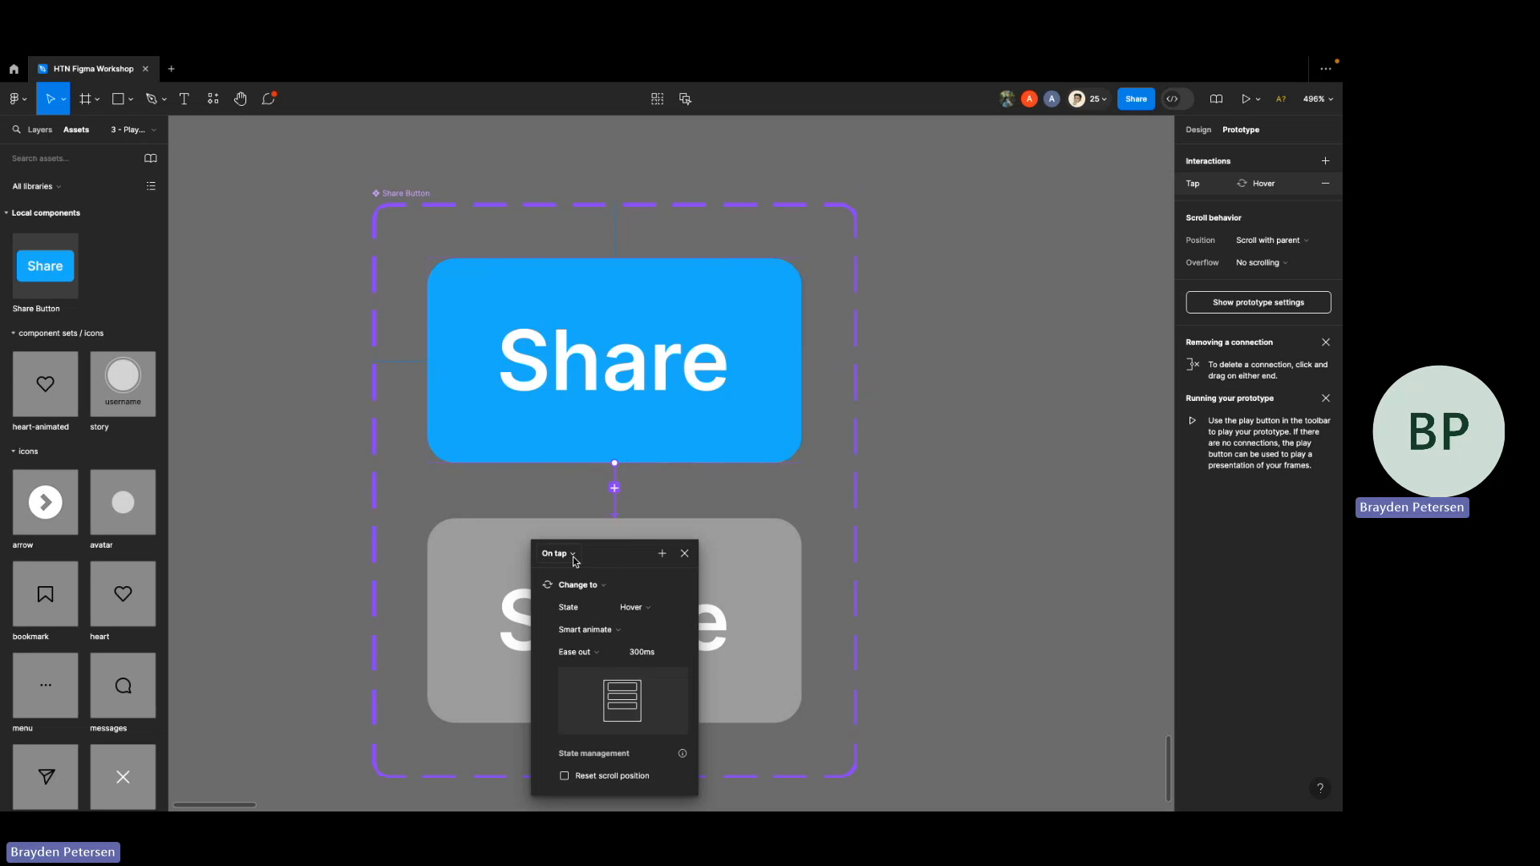
pyautogui.click(573, 556)
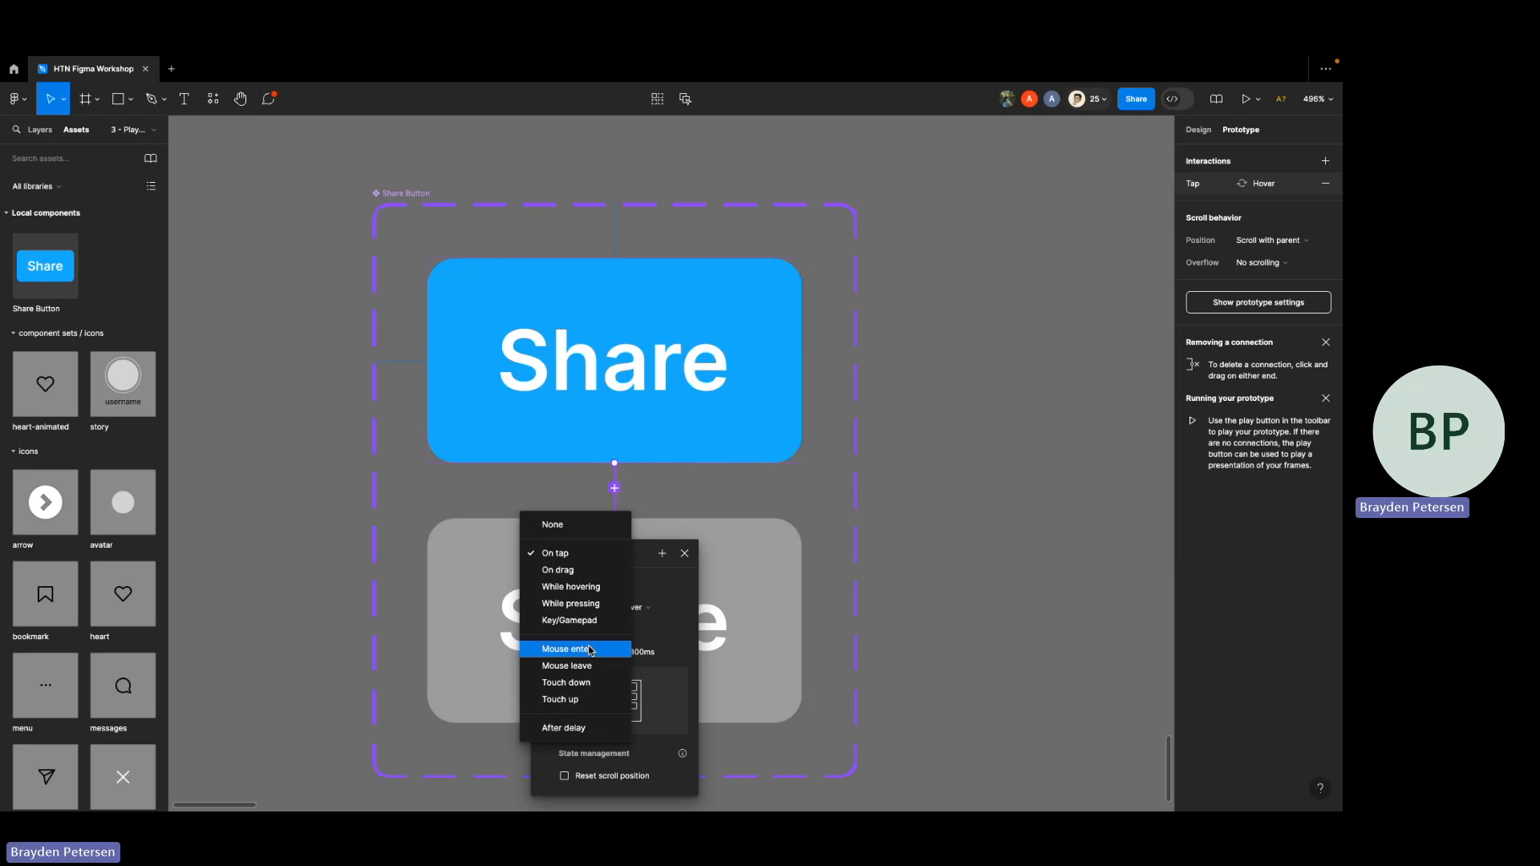
pyautogui.click(600, 592)
pyautogui.click(1010, 513)
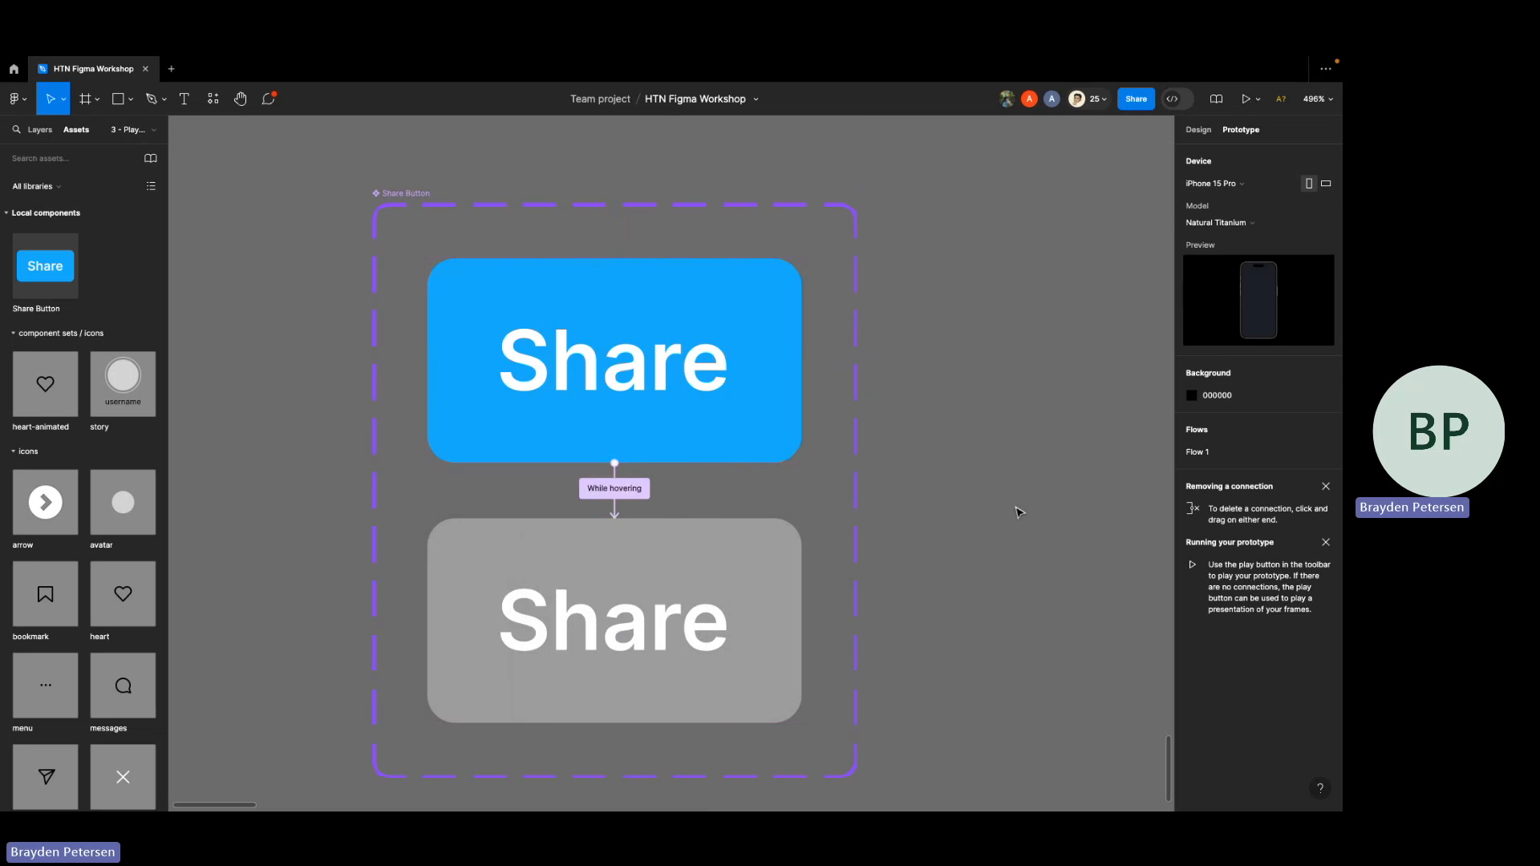
# - Go to the Smart Animate Begin frame and start the Flow 1 prototype preview
pyautogui.scroll(-5, 1014, 512)
pyautogui.scroll(-10, 1015, 512)
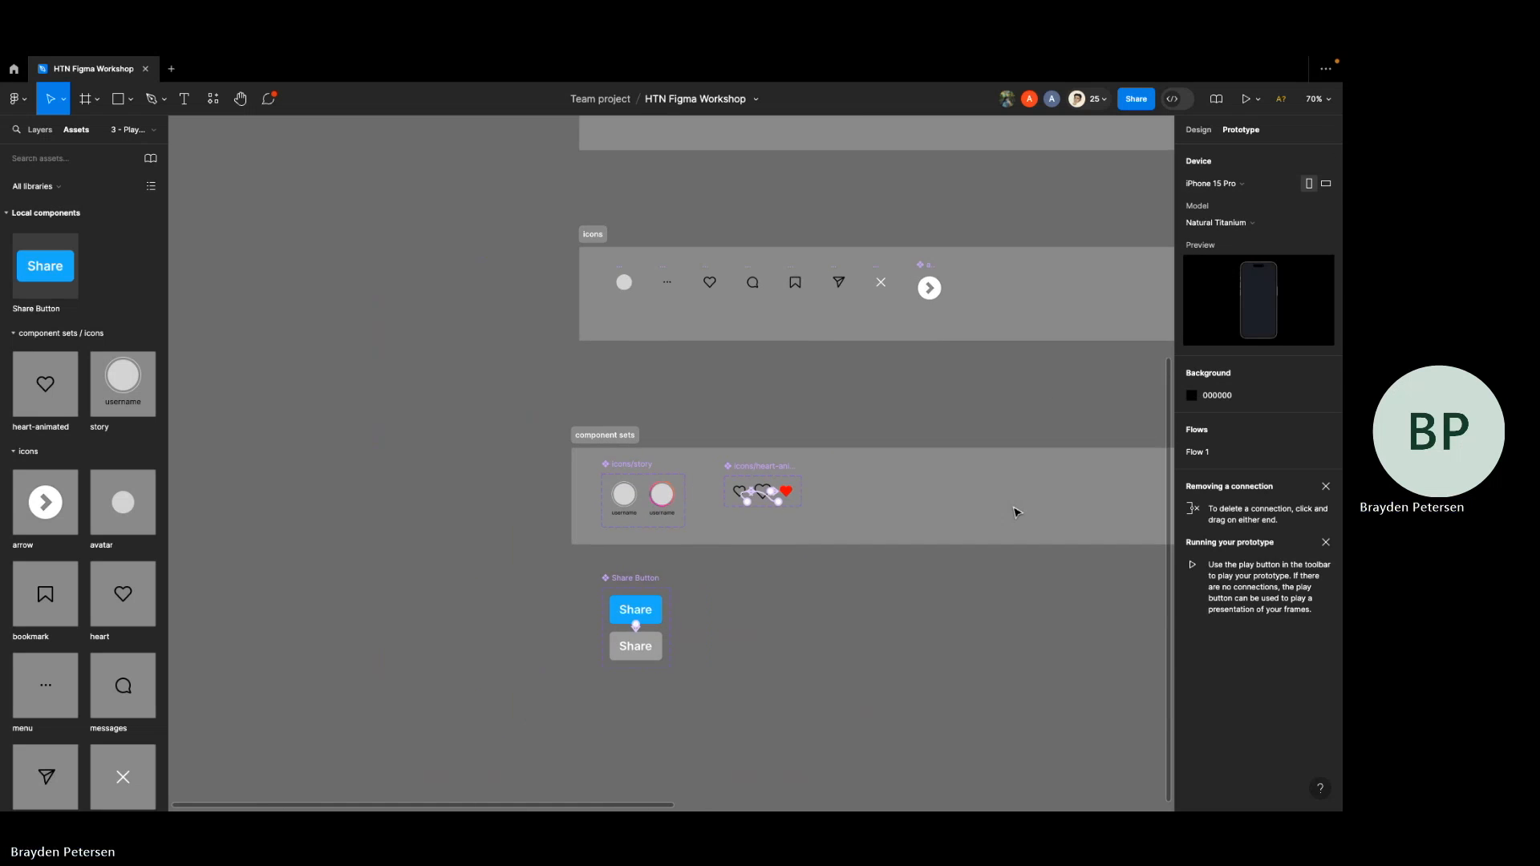
pyautogui.hscroll(3, 1015, 512)
pyautogui.click(901, 371)
pyautogui.scroll(5, 900, 371)
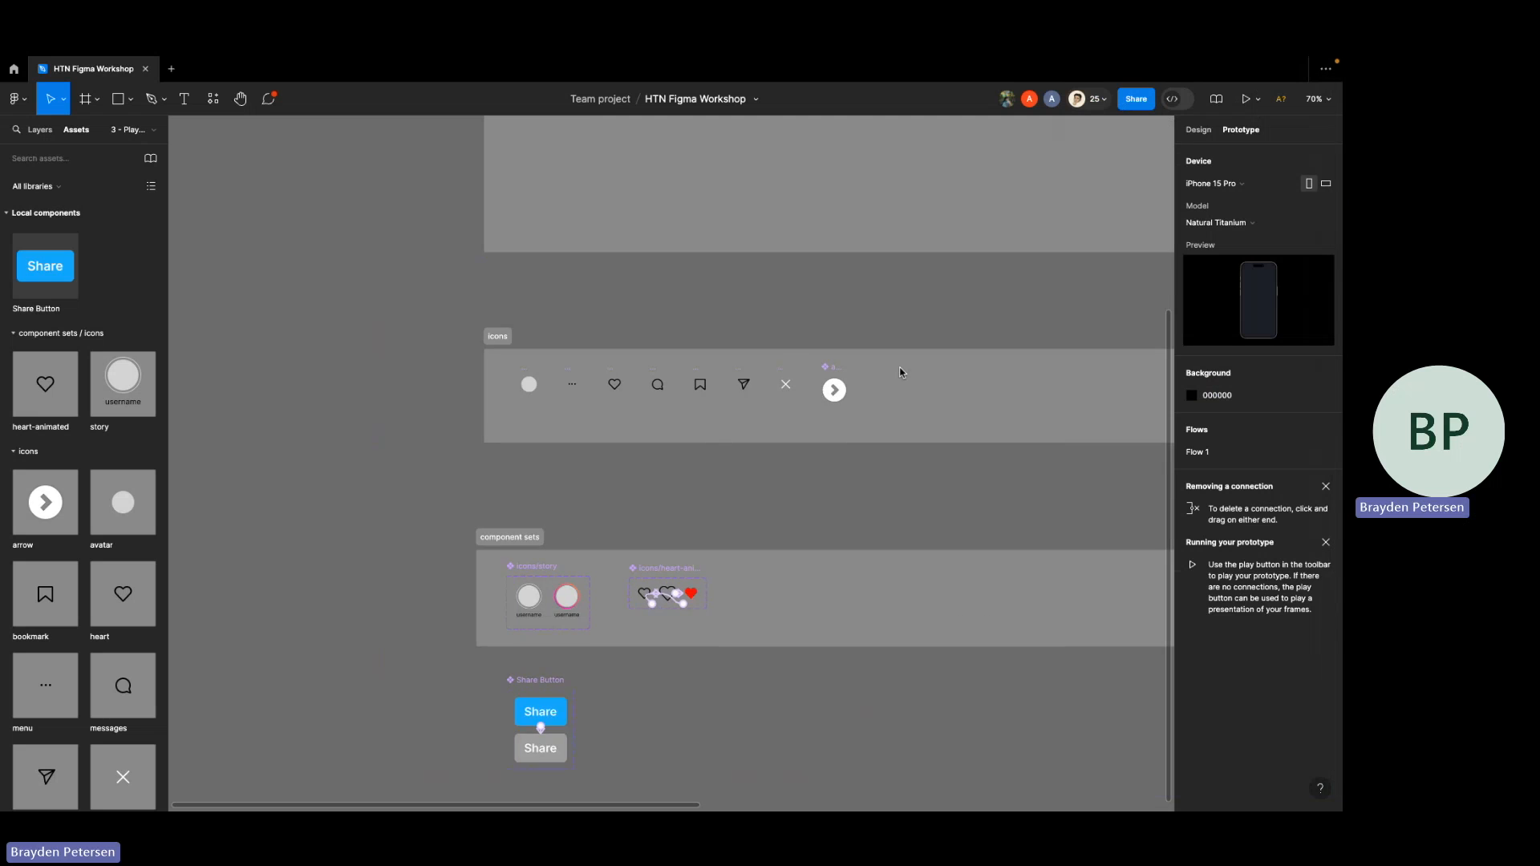
pyautogui.hscroll(10, 901, 370)
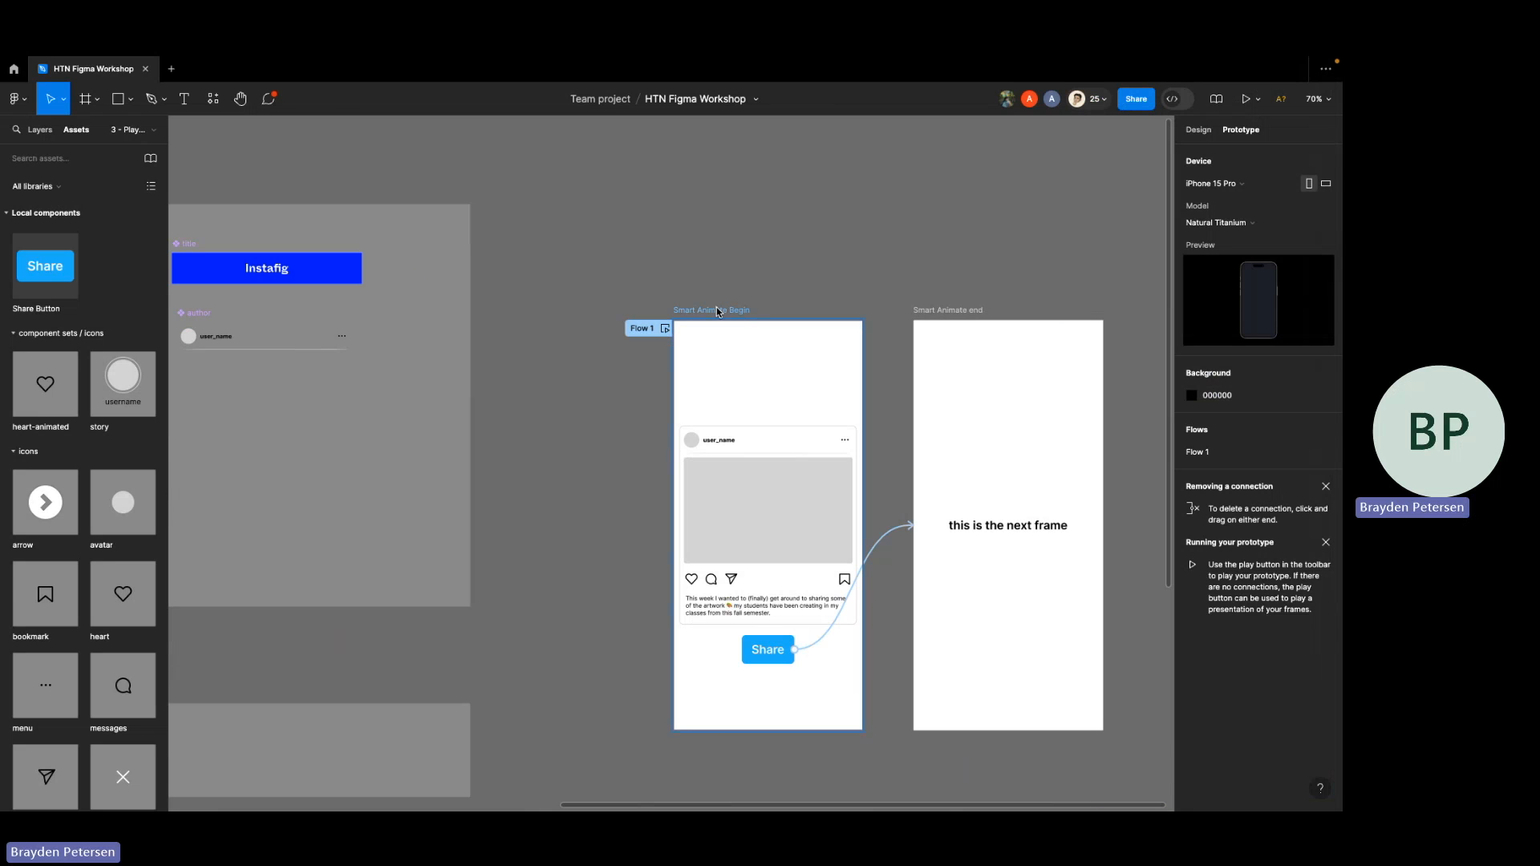
pyautogui.click(664, 330)
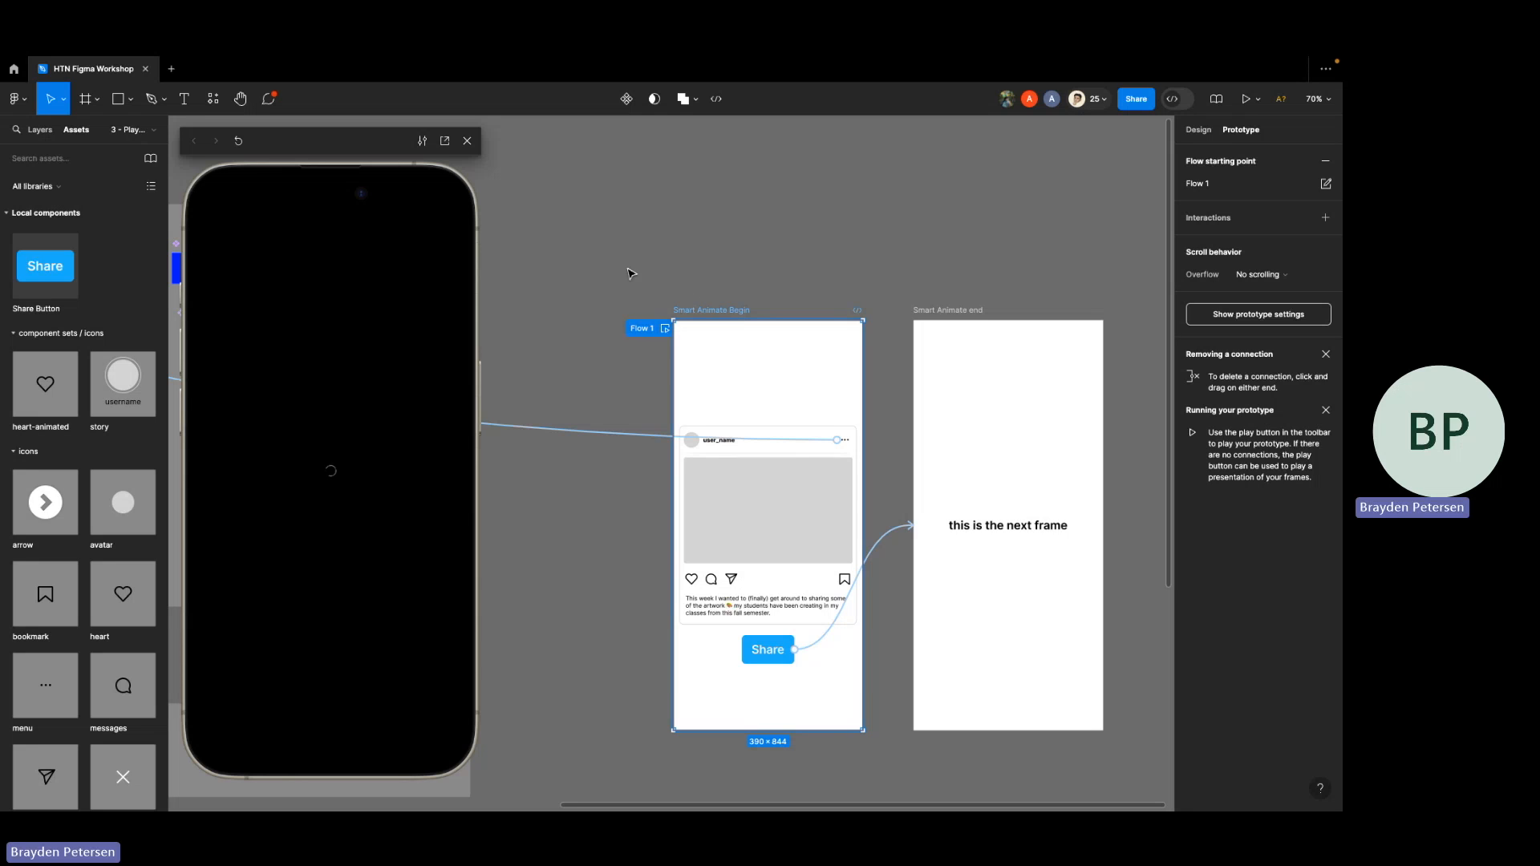
pyautogui.click(467, 141)
pyautogui.click(666, 328)
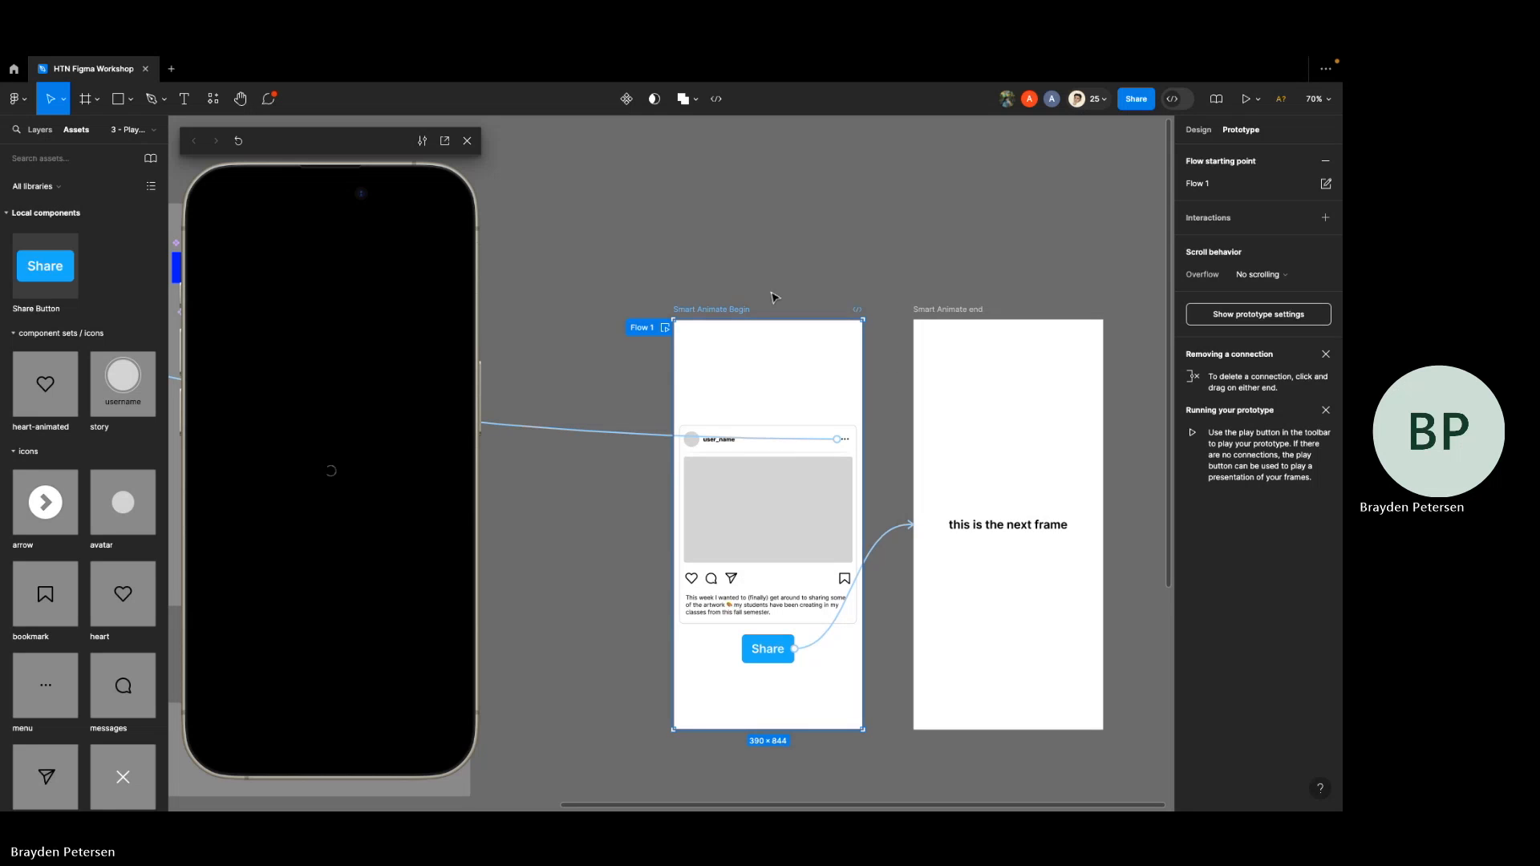
pyautogui.scroll(-1, 774, 298)
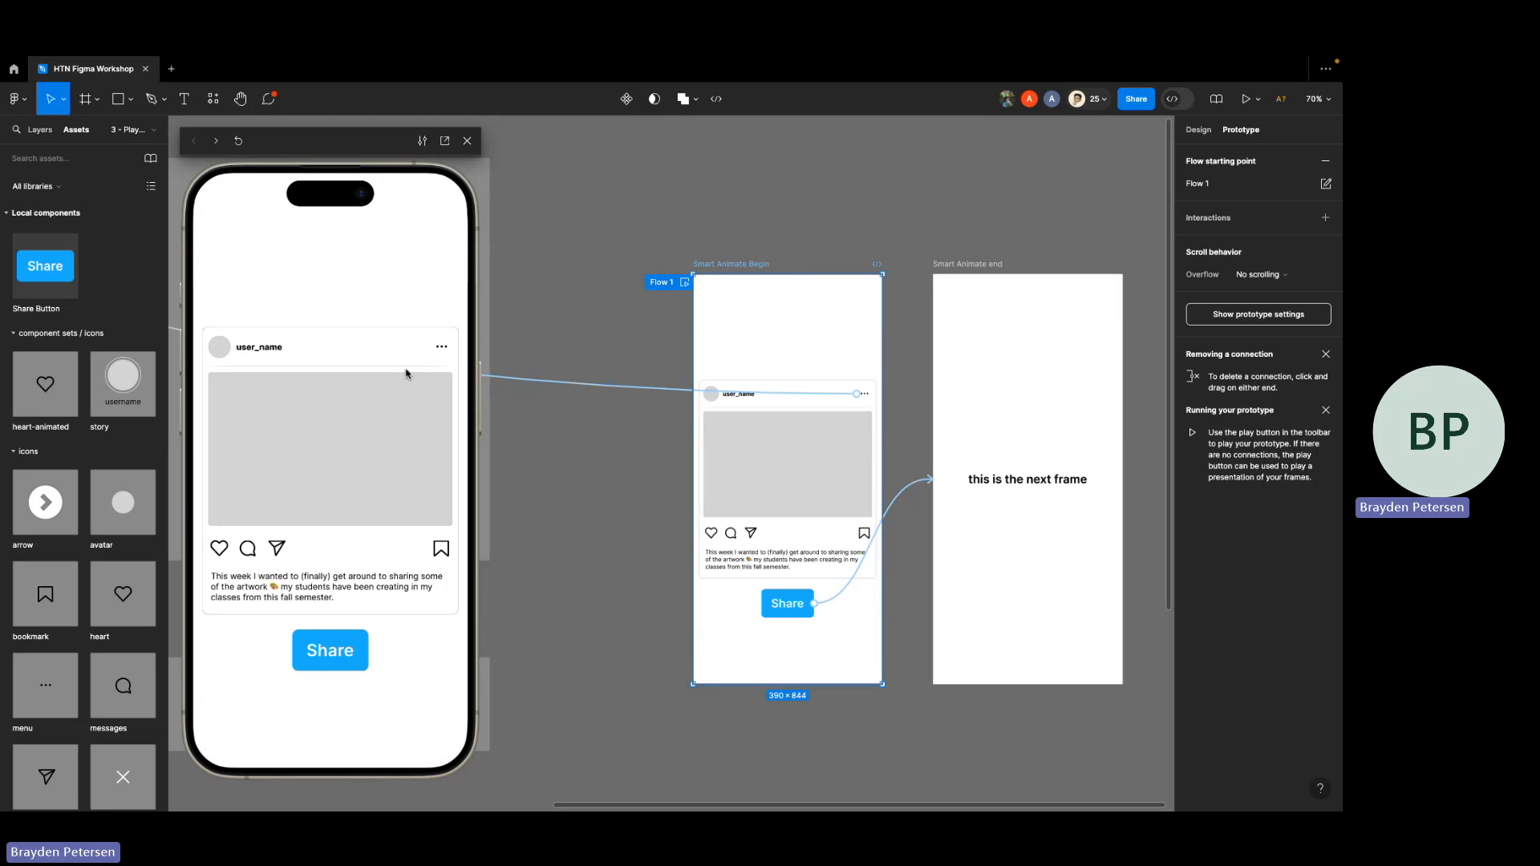
# - Test the Share button below the post in the preview, restart the flow and close the preview
pyautogui.click(360, 649)
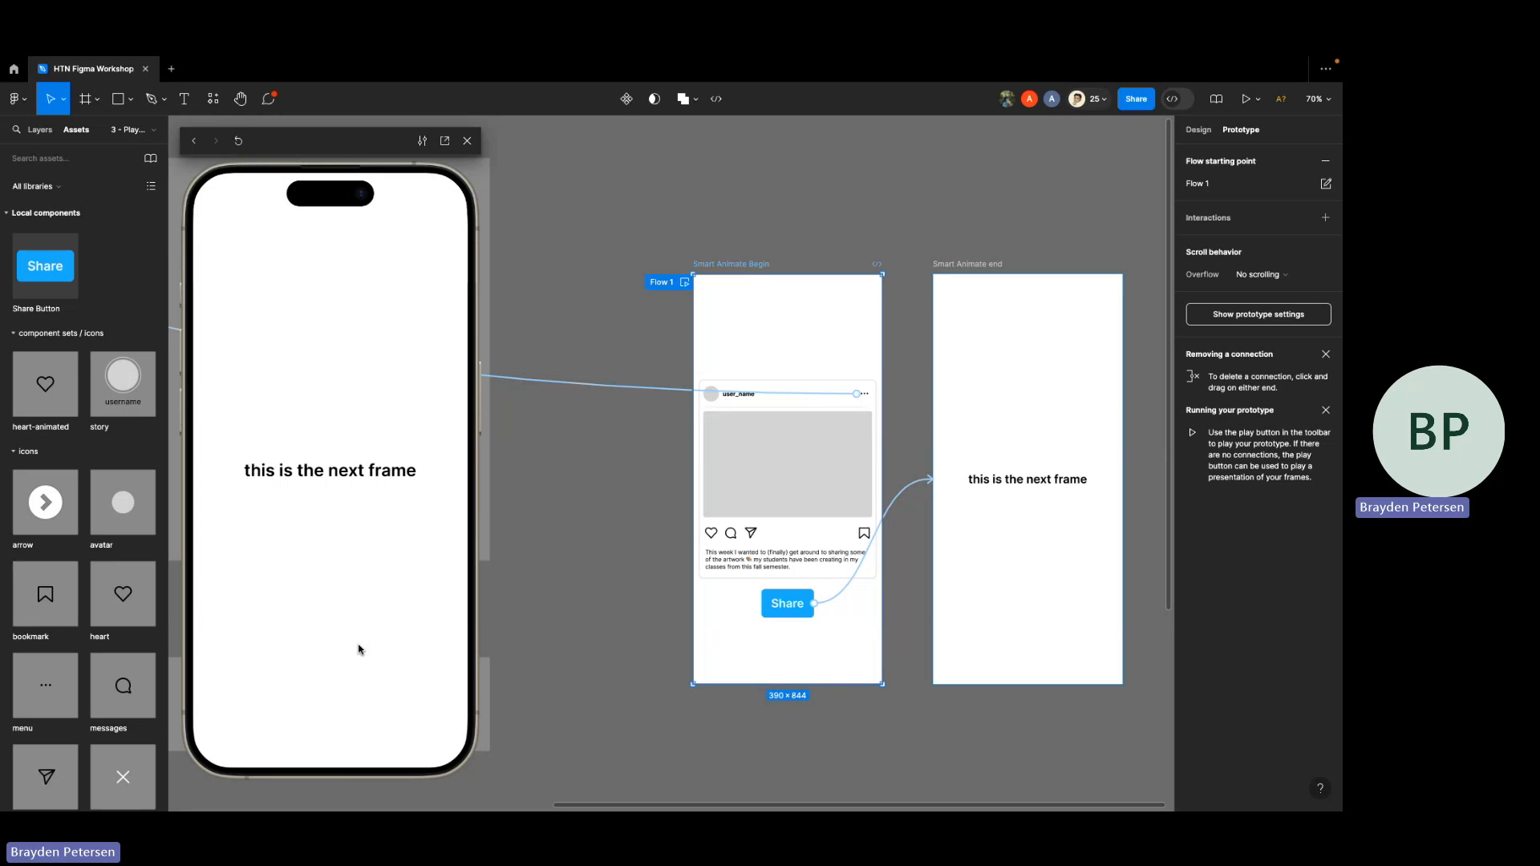
pyautogui.click(238, 141)
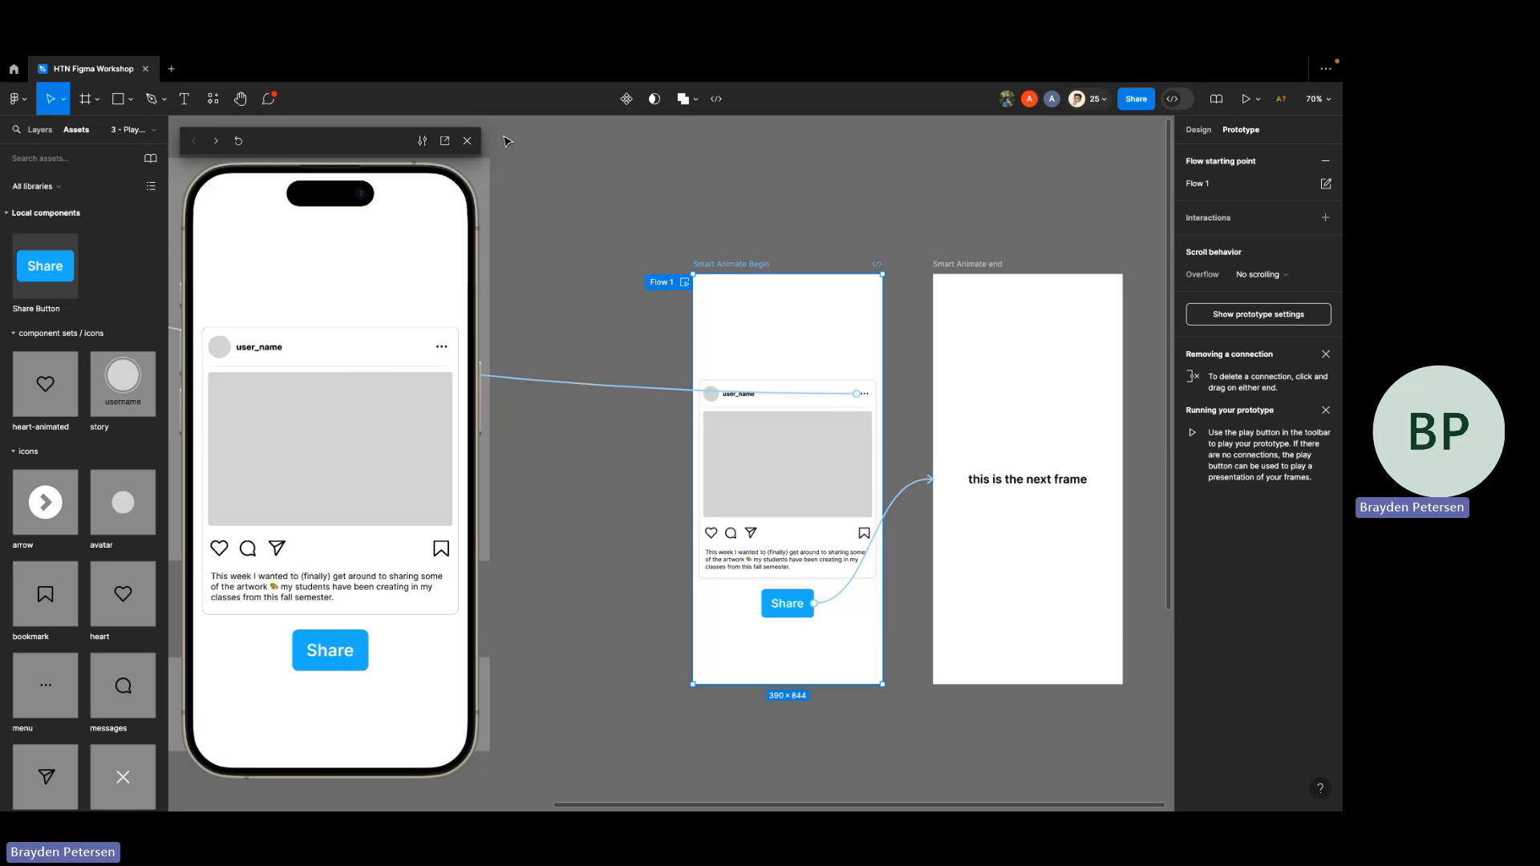
pyautogui.click(467, 140)
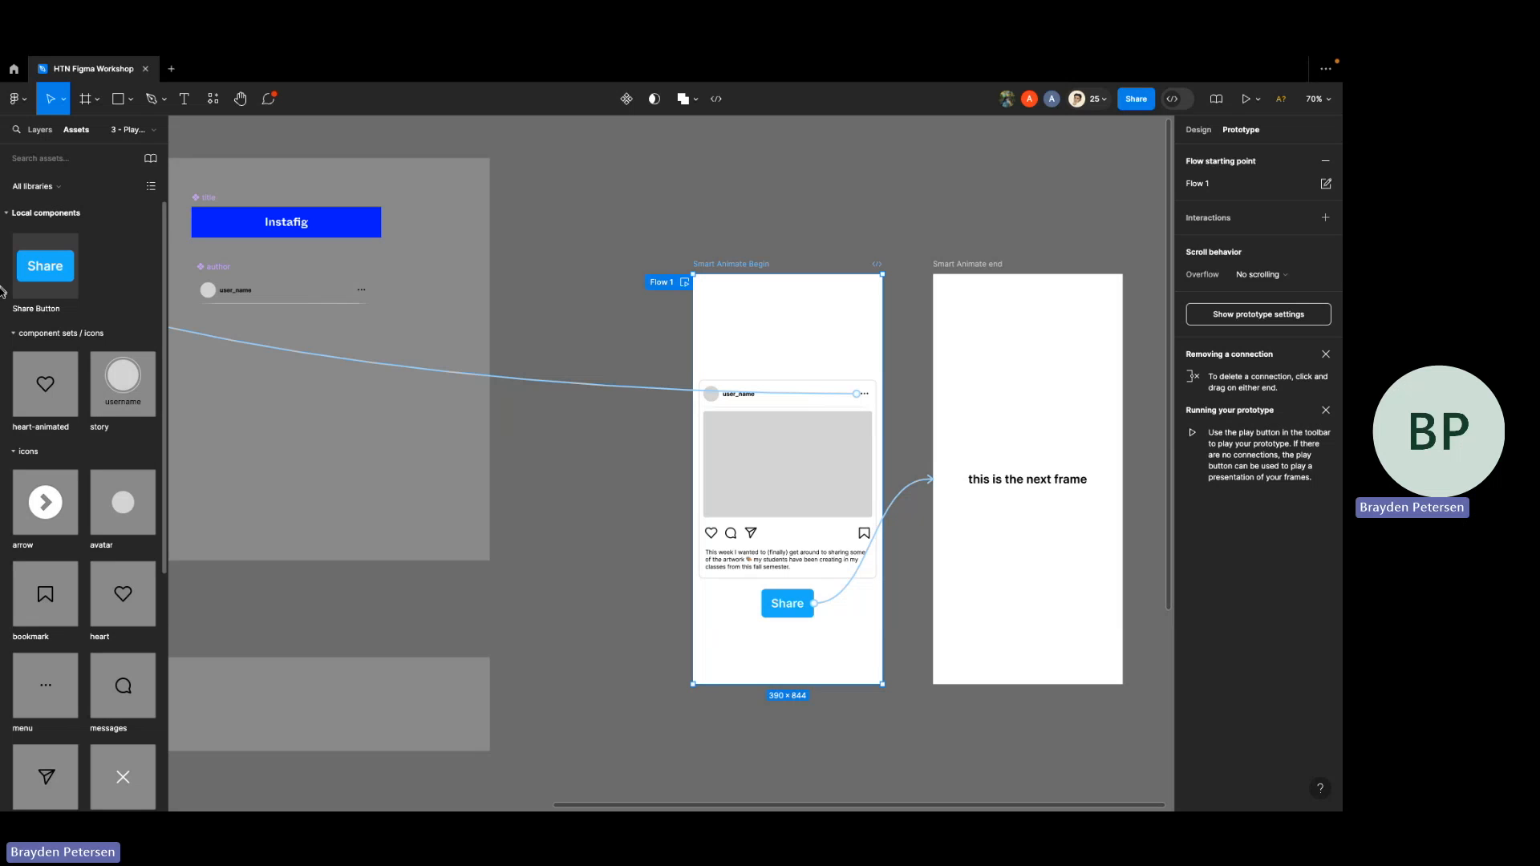
# - Place a Share Button instance above the post in the Smart Animate Begin frame and test its hover state in the Flow 1 preview
pyautogui.moveTo(30, 276); pyautogui.dragTo(805, 349)
pyautogui.click(781, 347)
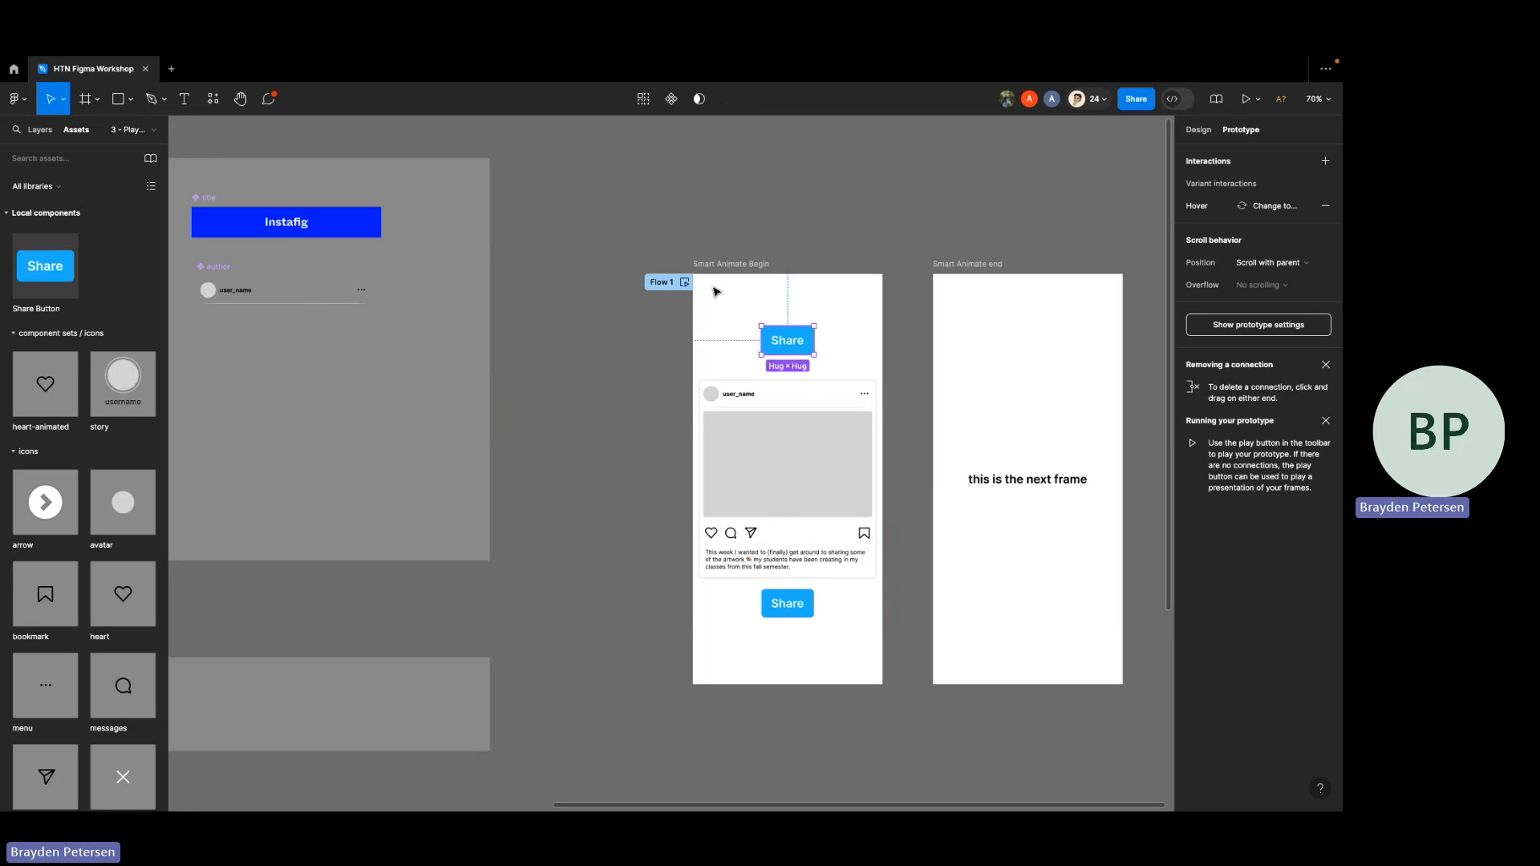
pyautogui.click(685, 283)
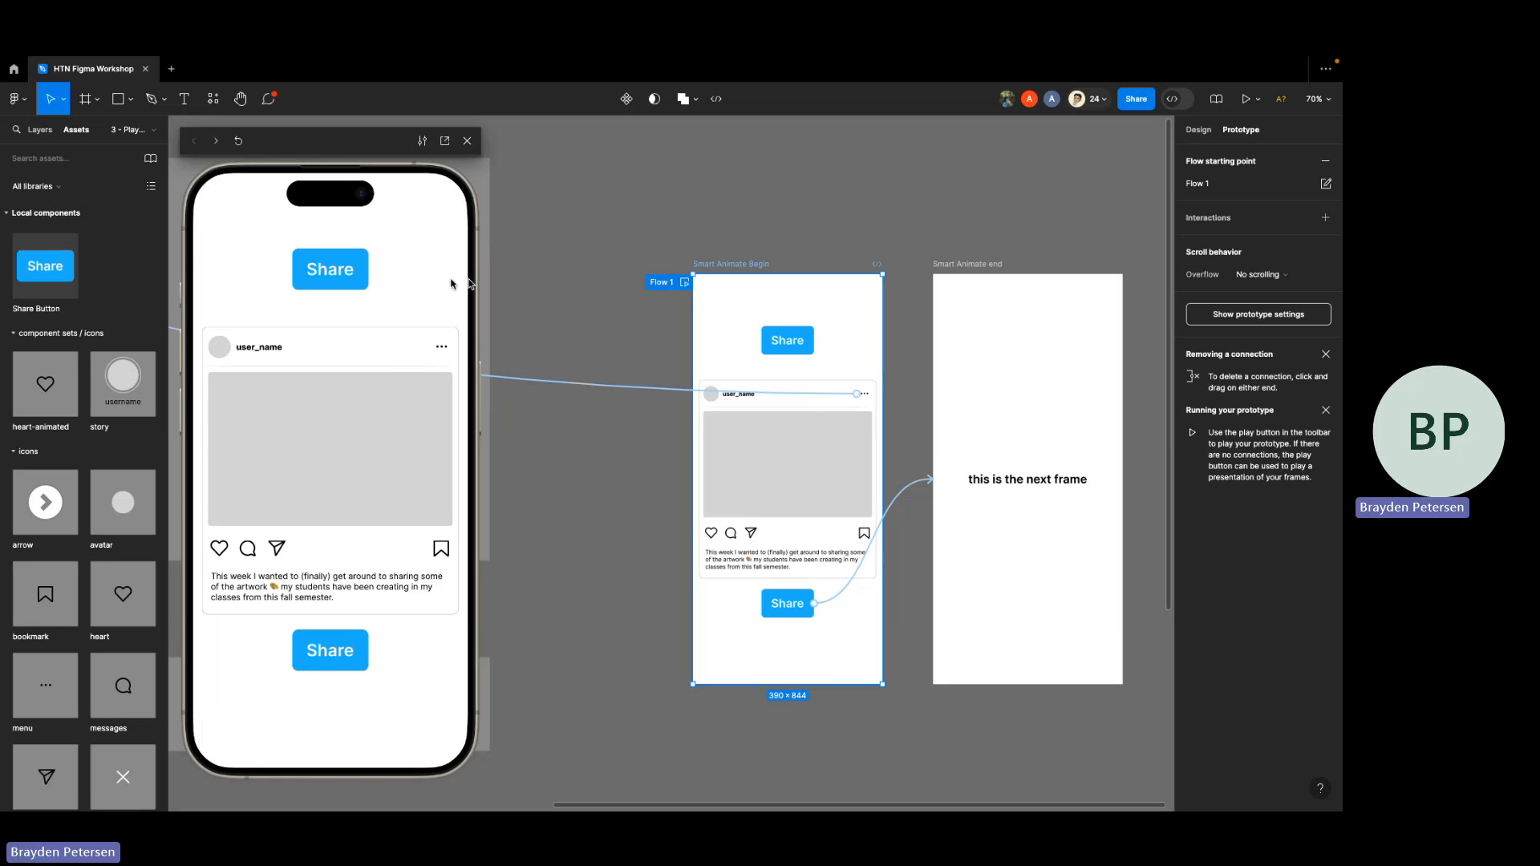
pyautogui.click(339, 275)
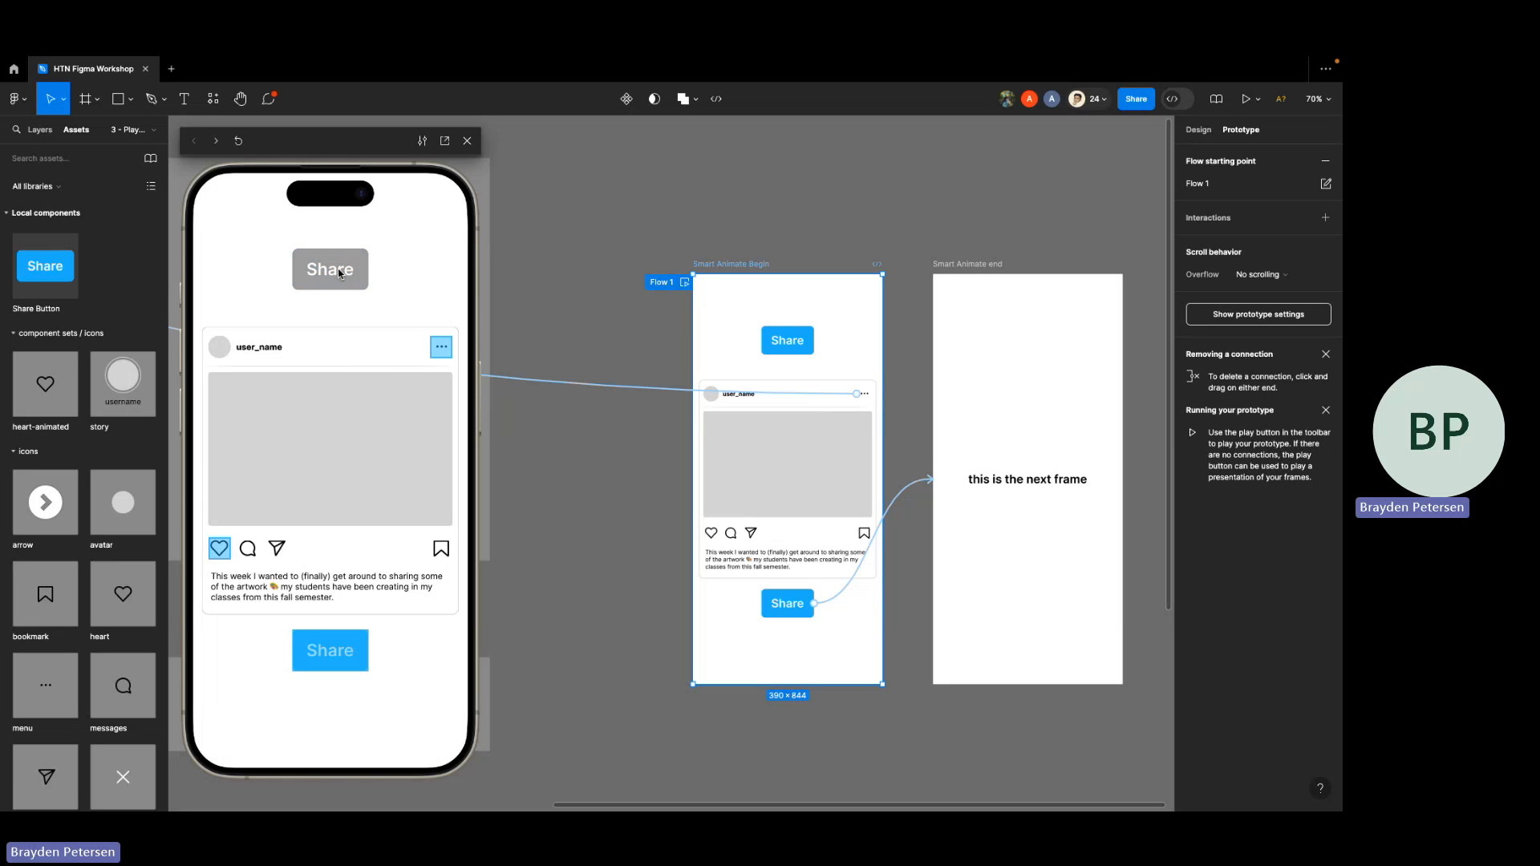
pyautogui.click(363, 278)
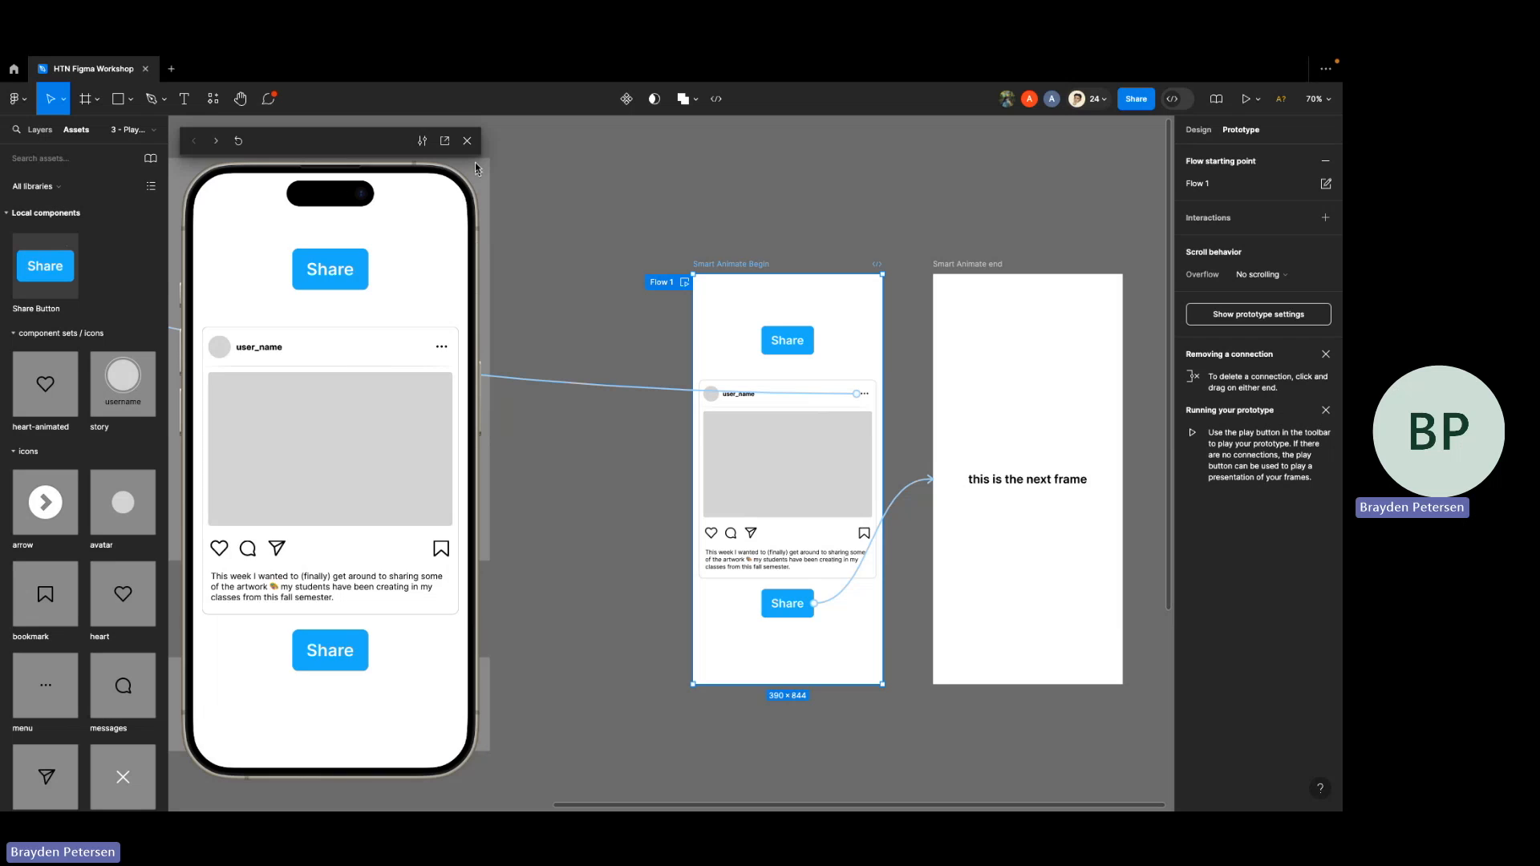
pyautogui.click(467, 140)
# - Change the label of the Share Button instance above the post to "Delete"
pyautogui.click(783, 353)
pyautogui.doubleClick(790, 344)
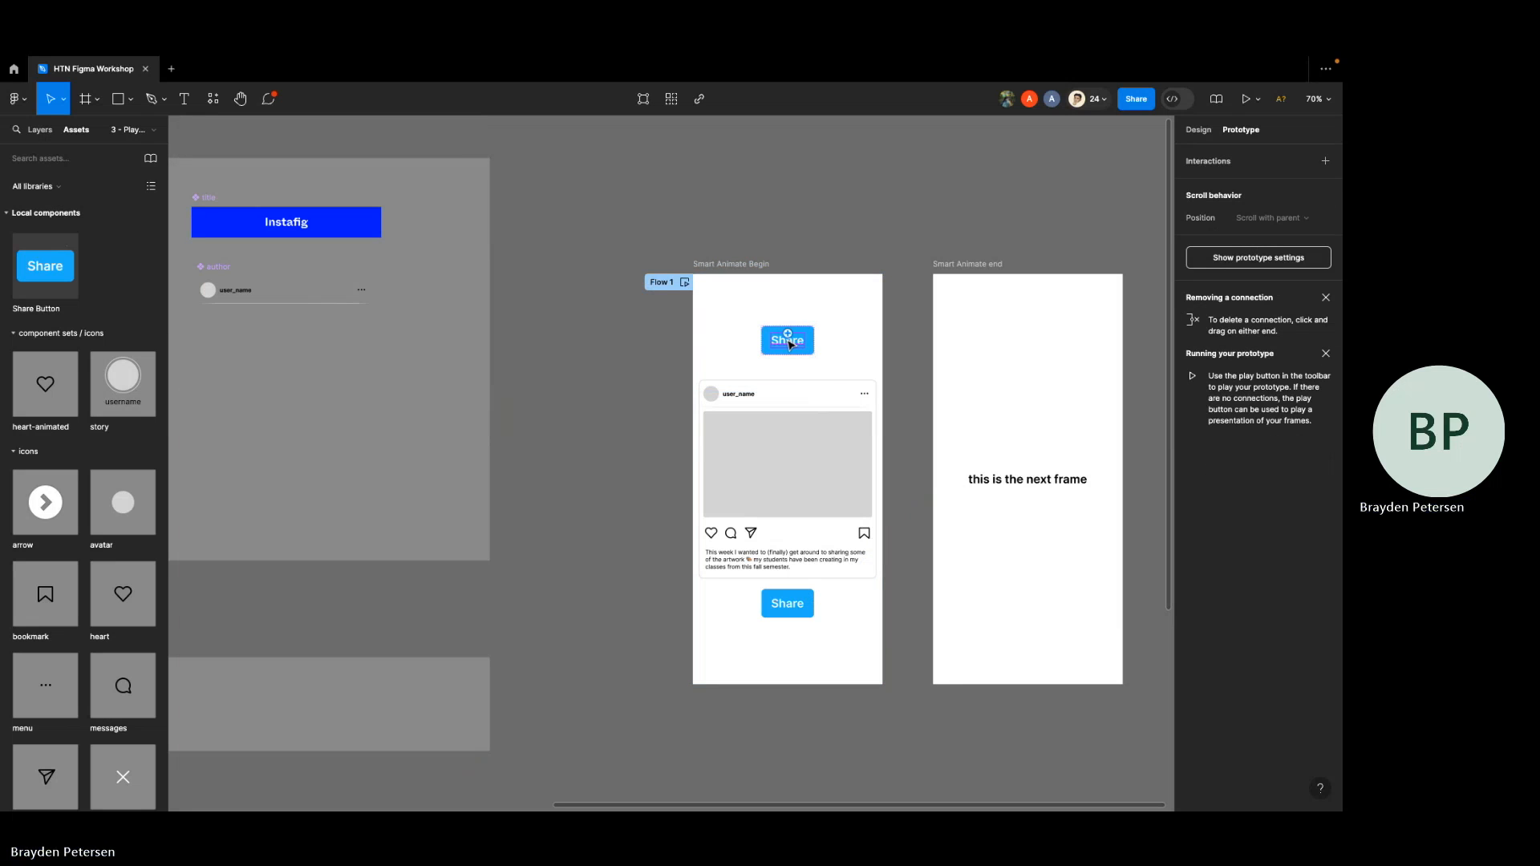
pyautogui.scroll(5, 789, 344)
pyautogui.doubleClick(786, 345)
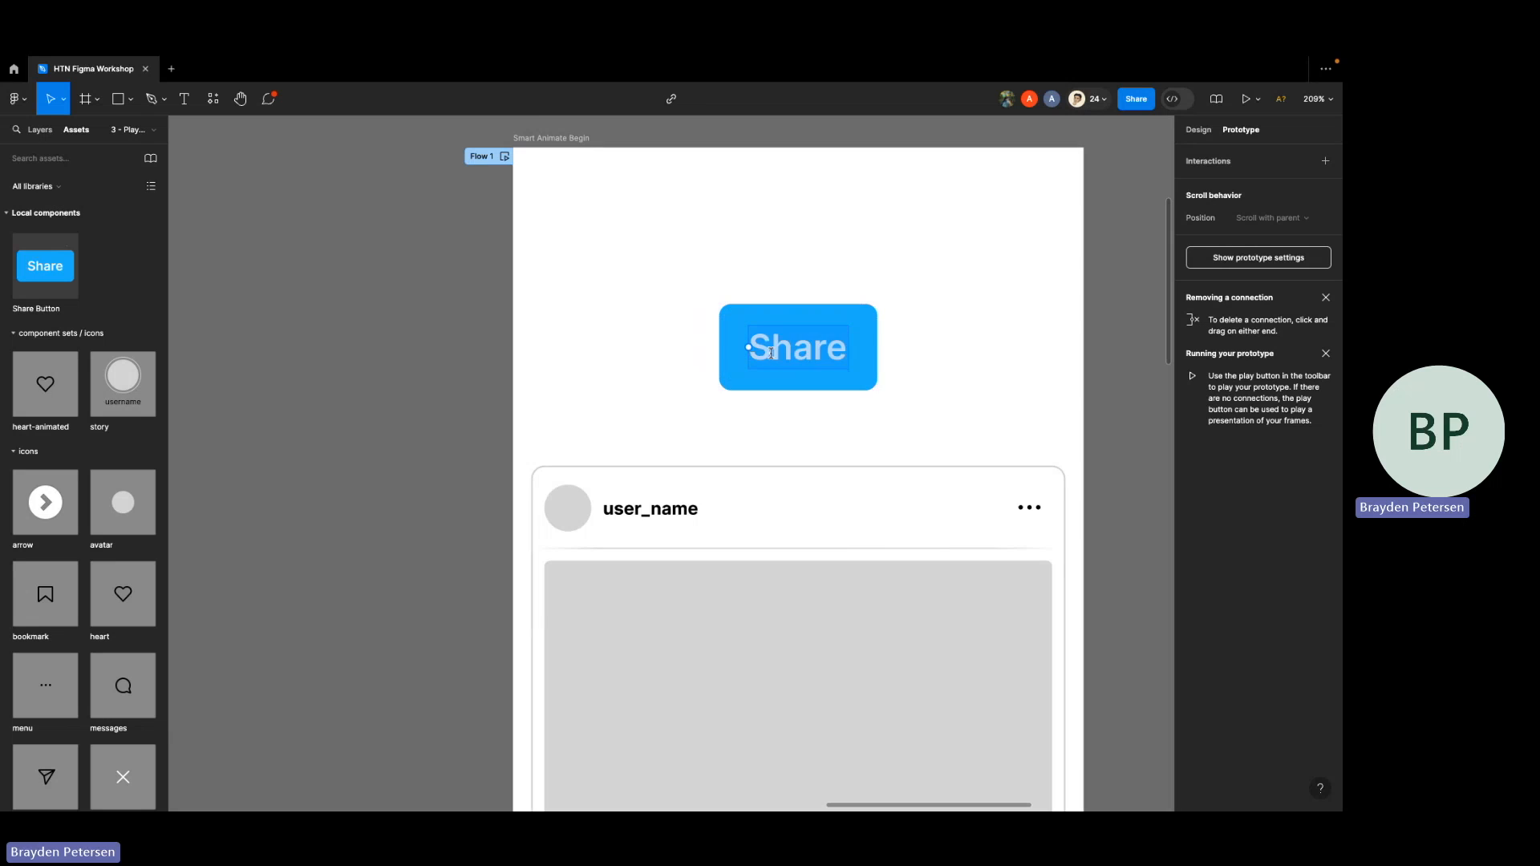
pyautogui.write('Delete')
pyautogui.click(997, 232)
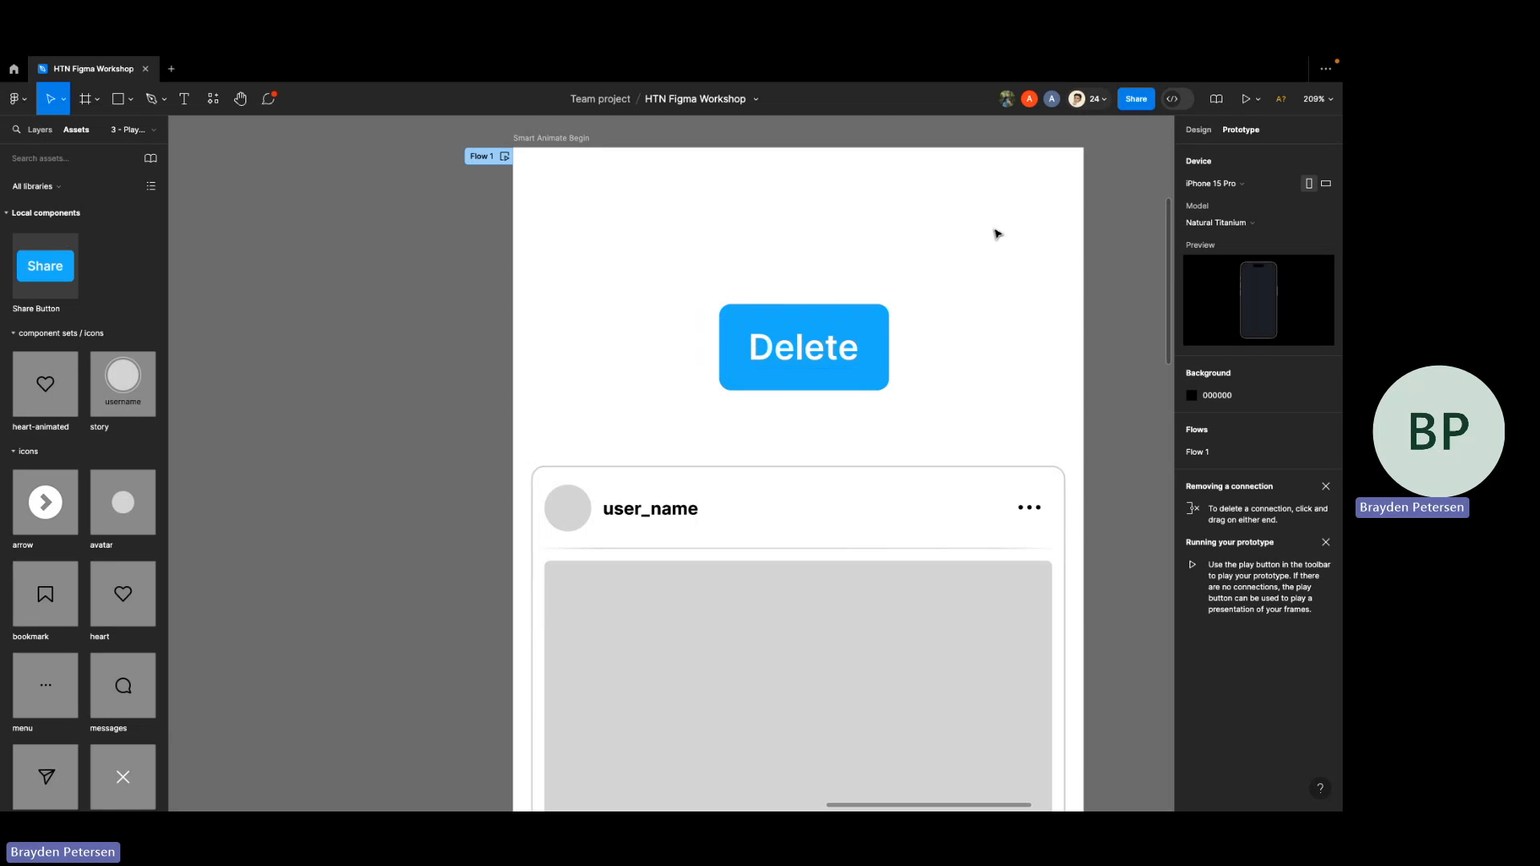
# - Preview Flow 1 with the Delete button in a separate tab, close it and return to the two Smart Animate frames
pyautogui.click(504, 156)
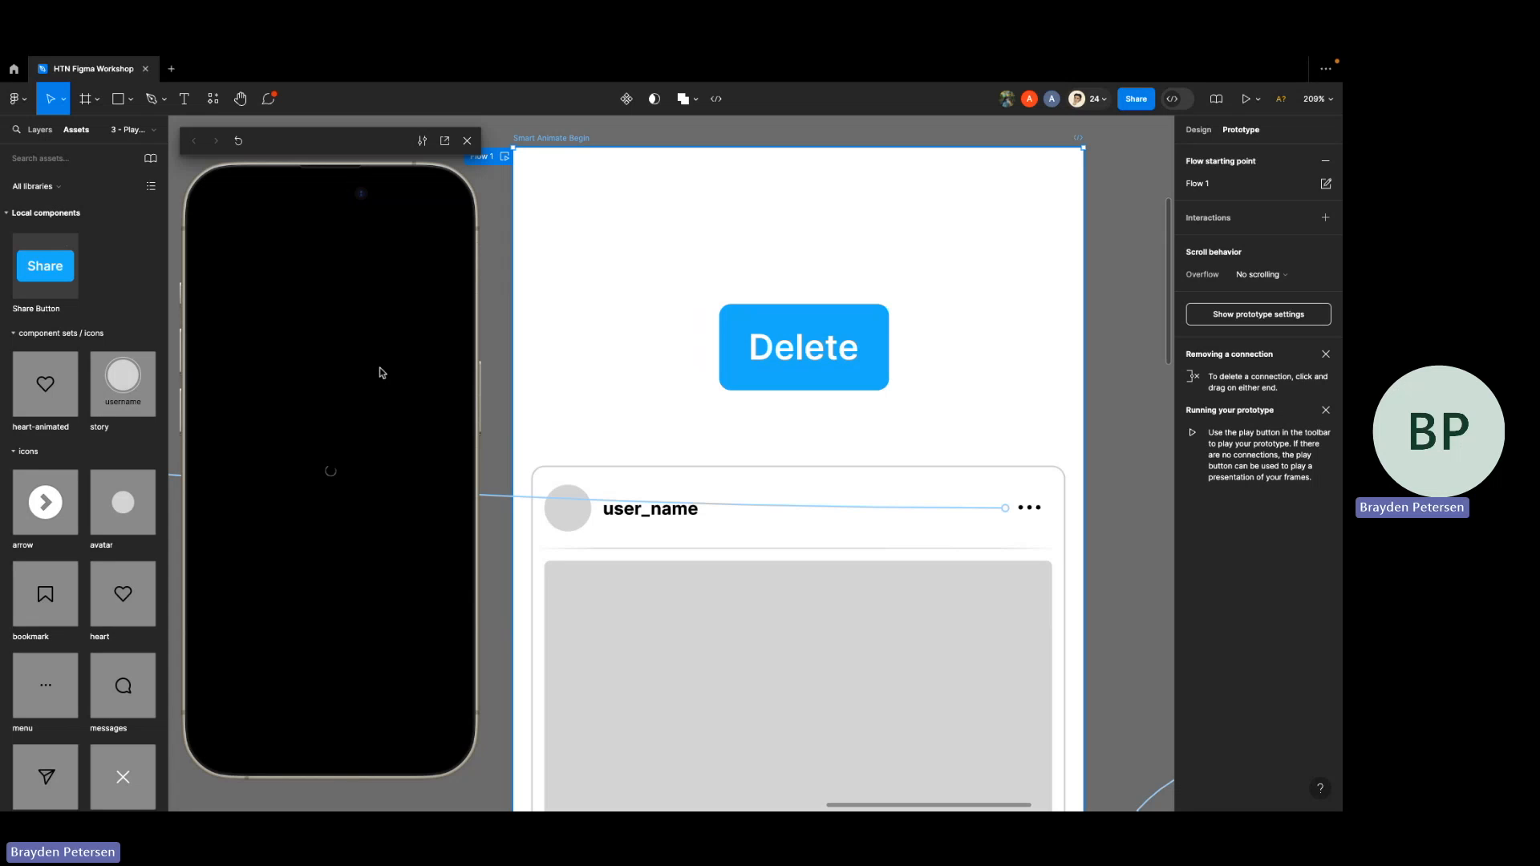
pyautogui.click(445, 142)
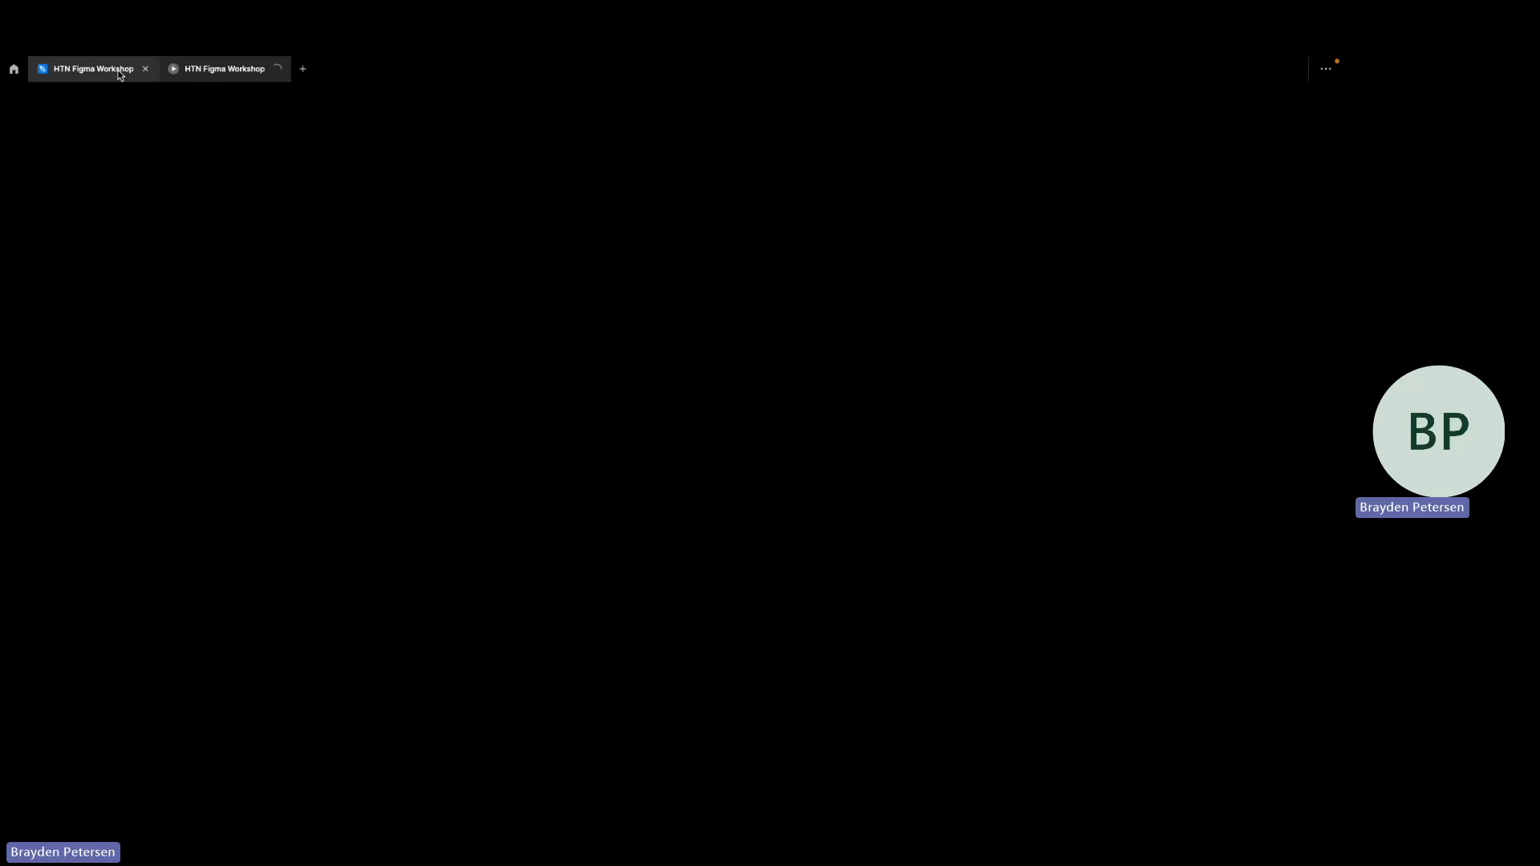
pyautogui.moveTo(121, 75)
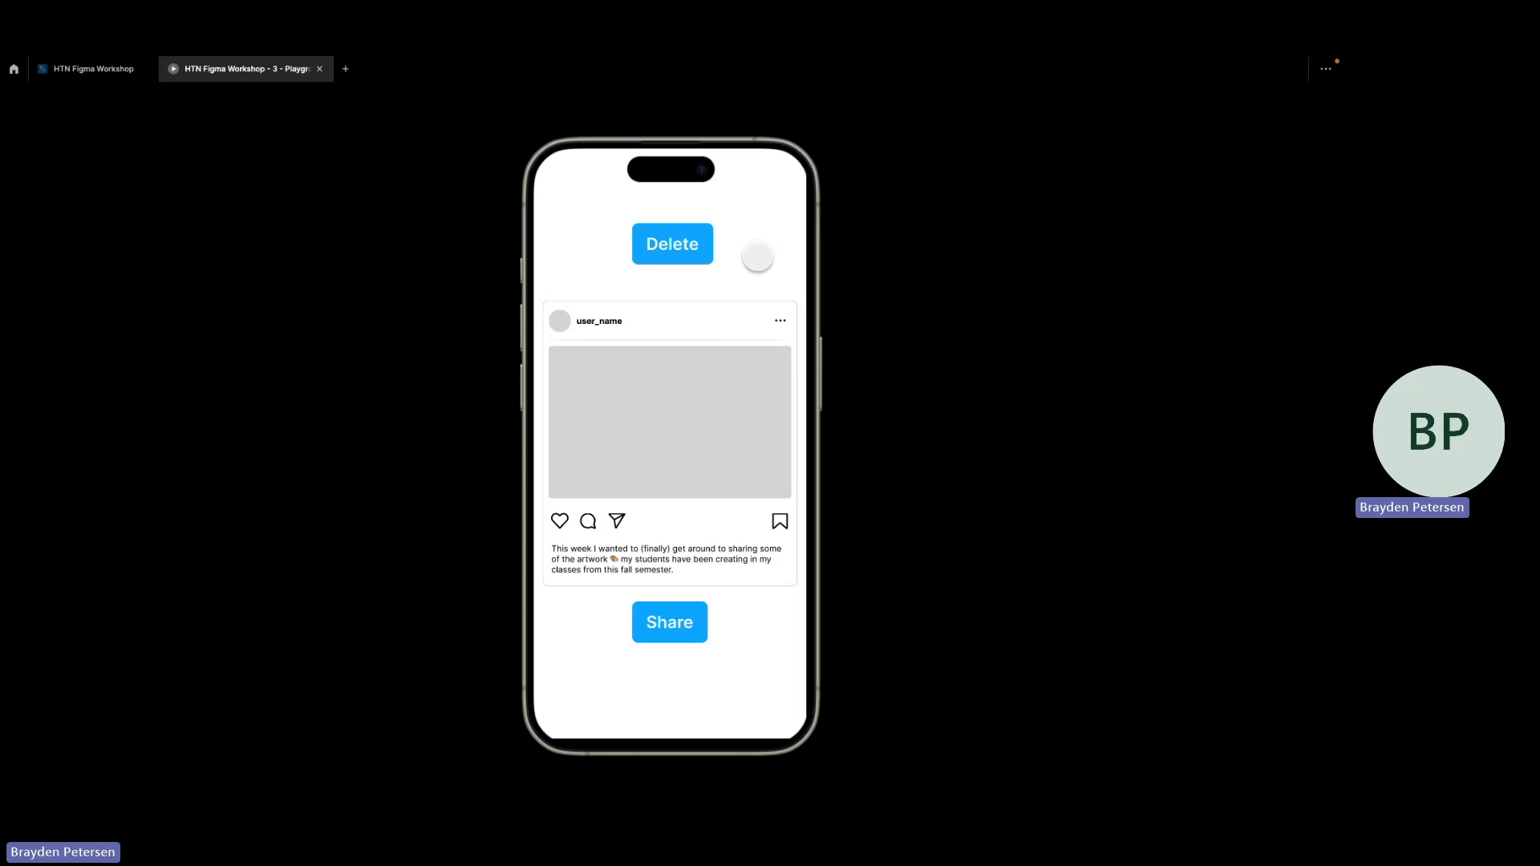
pyautogui.click(319, 68)
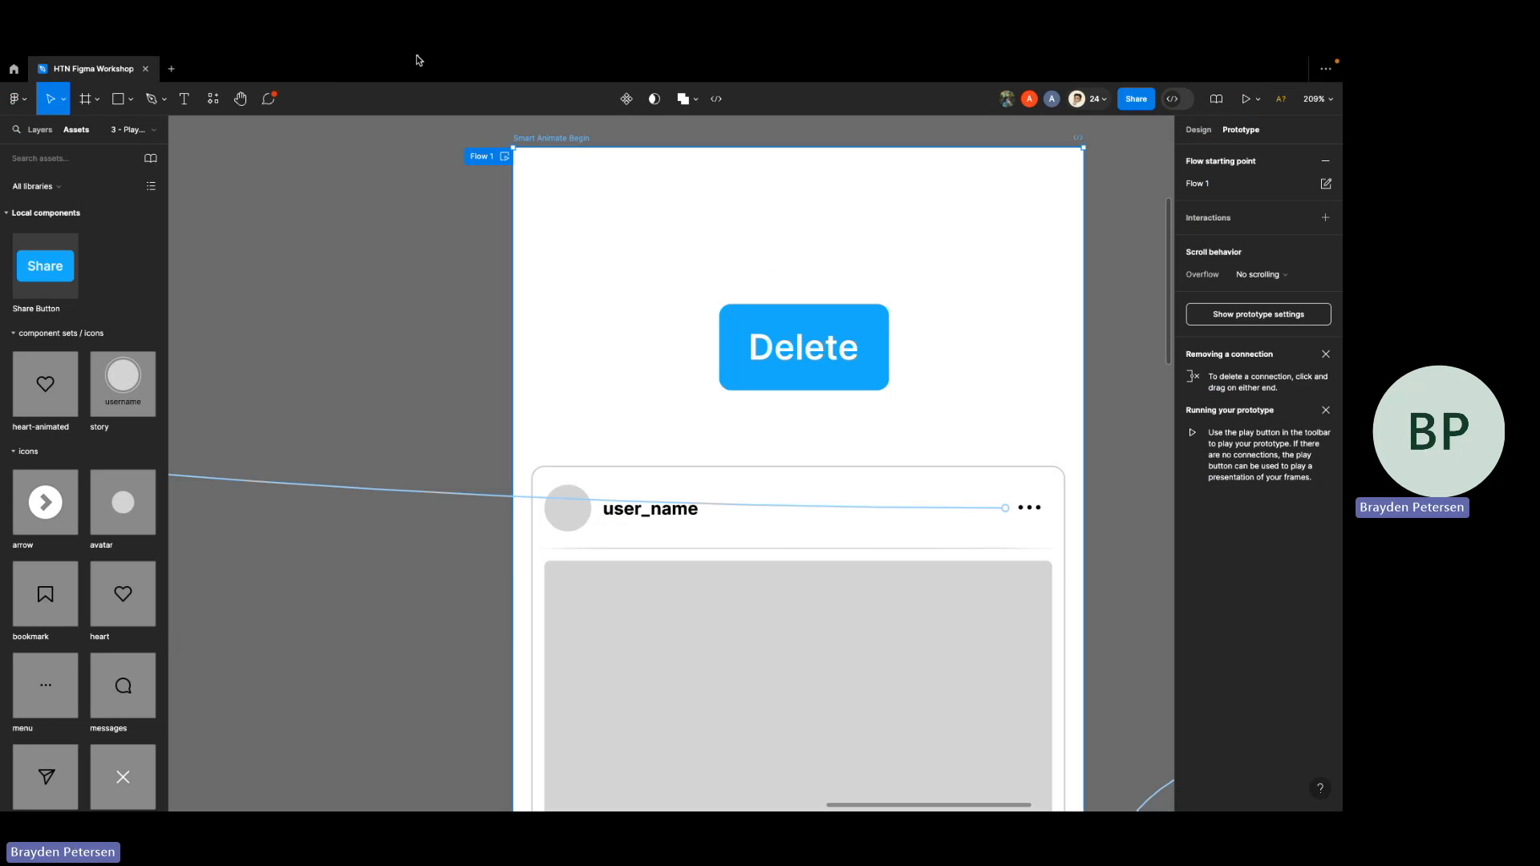
pyautogui.click(416, 331)
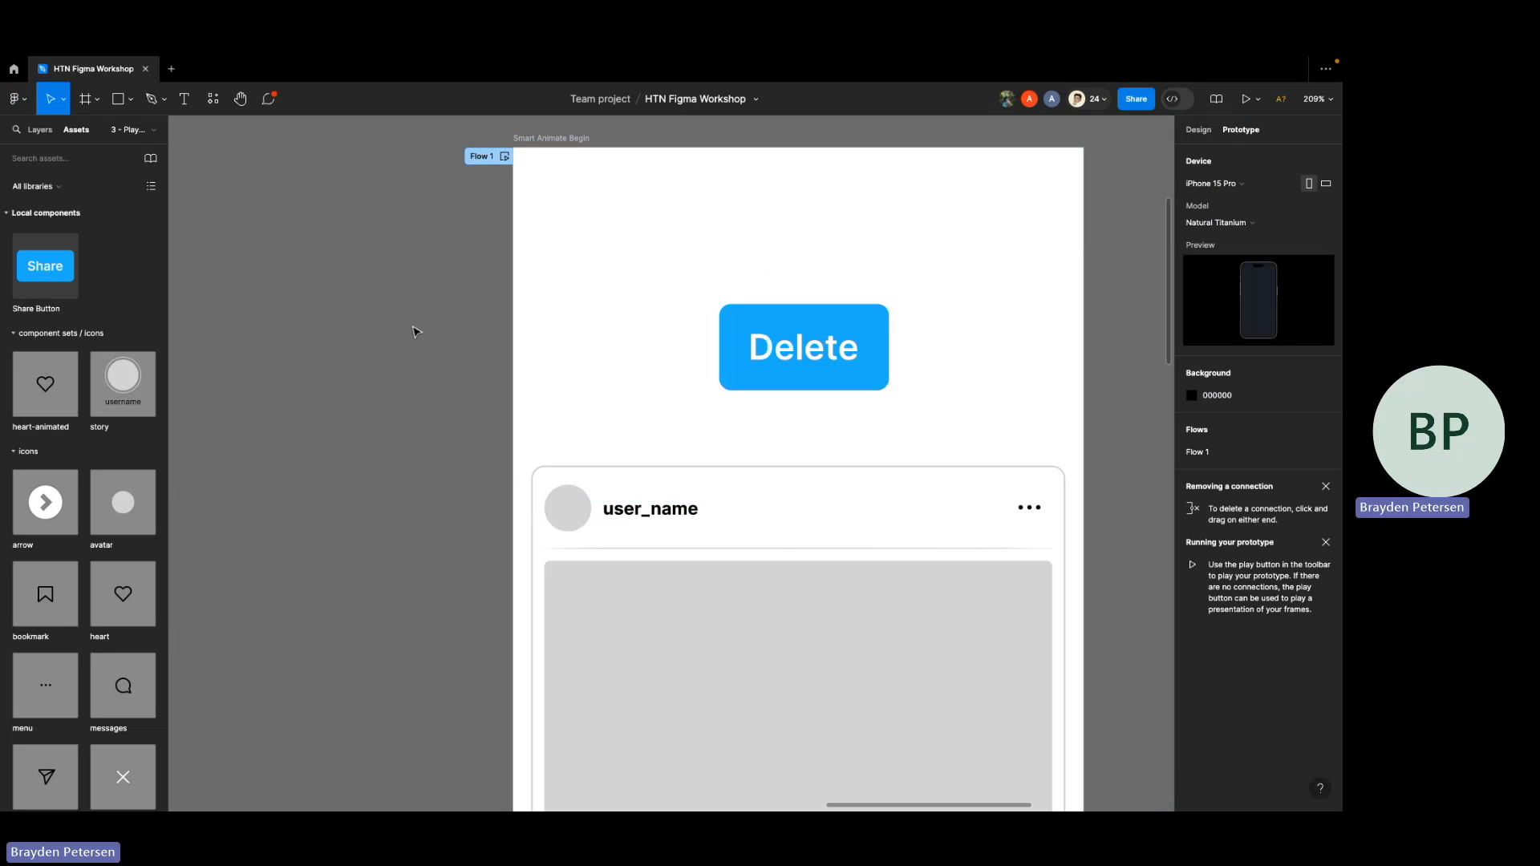
pyautogui.scroll(-5, 415, 332)
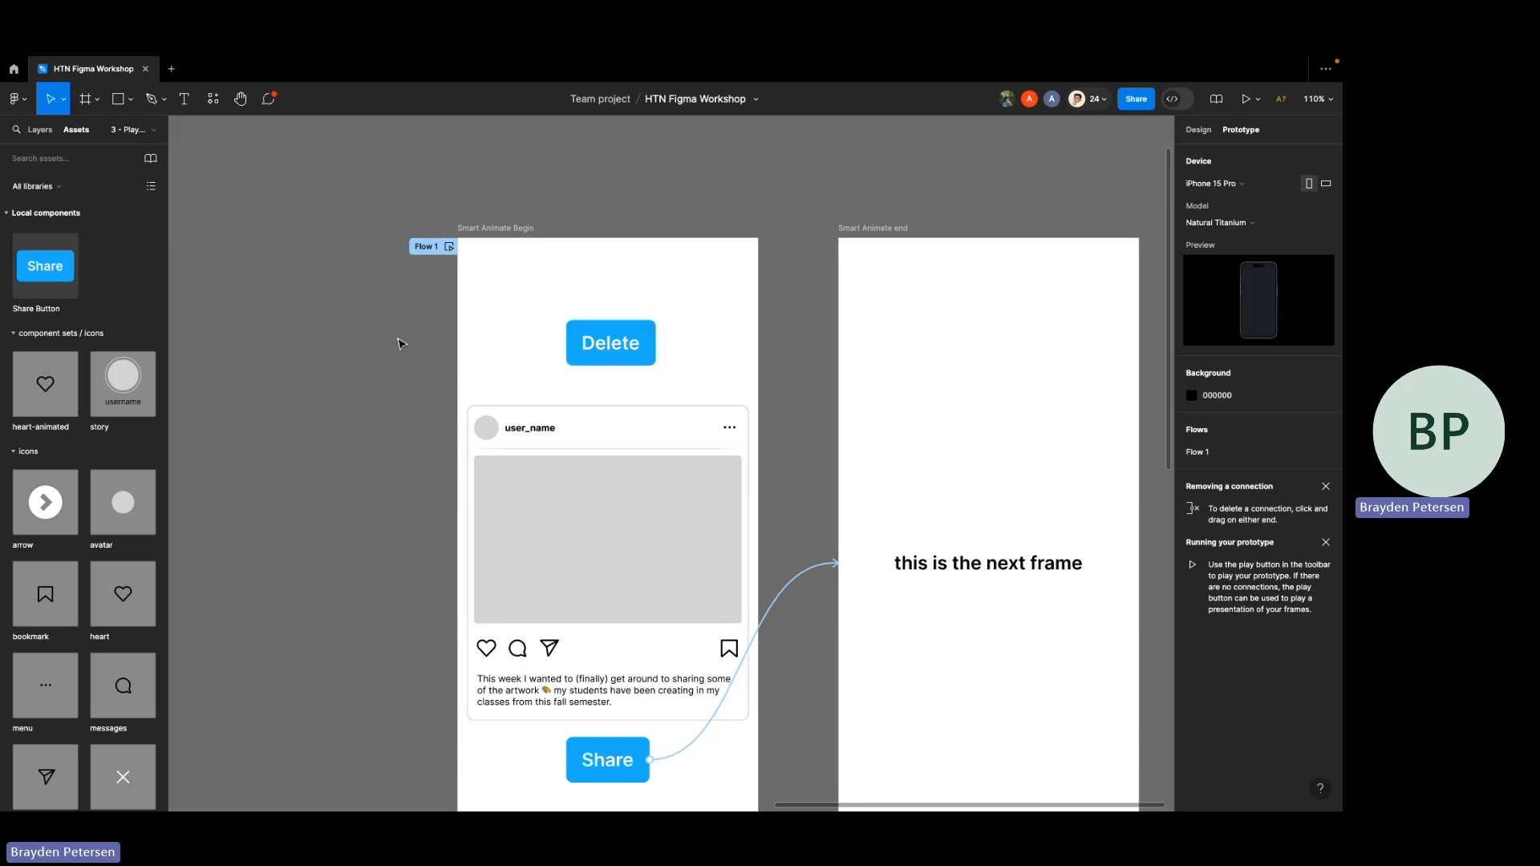
pyautogui.scroll(-5, 401, 343)
pyautogui.scroll(2, 401, 343)
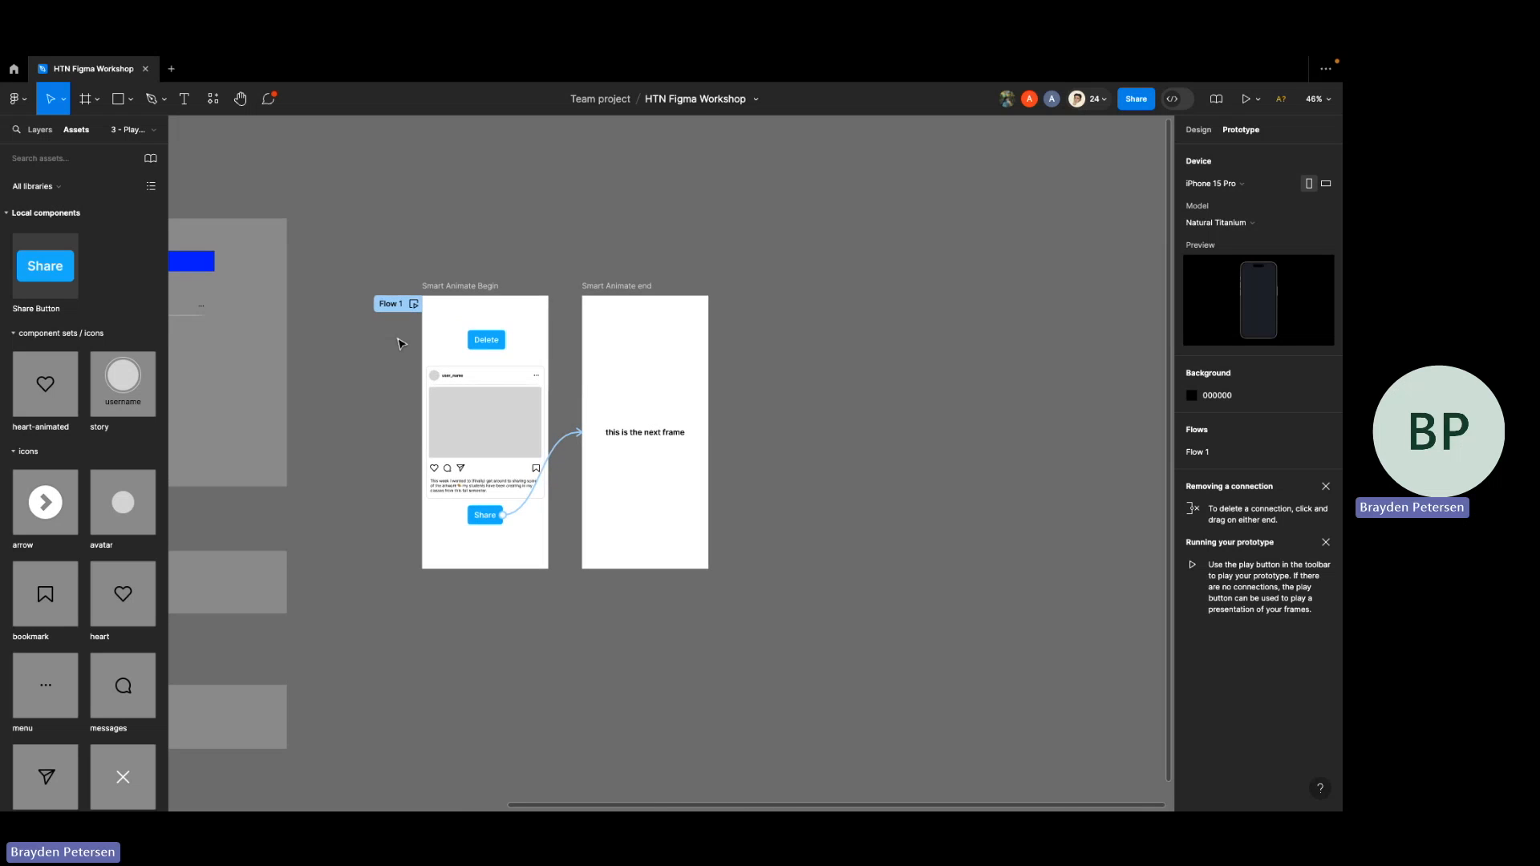
# - Inspect the hover interaction between the Default and Hover variants of the Share Button component set
pyautogui.scroll(-10, 399, 343)
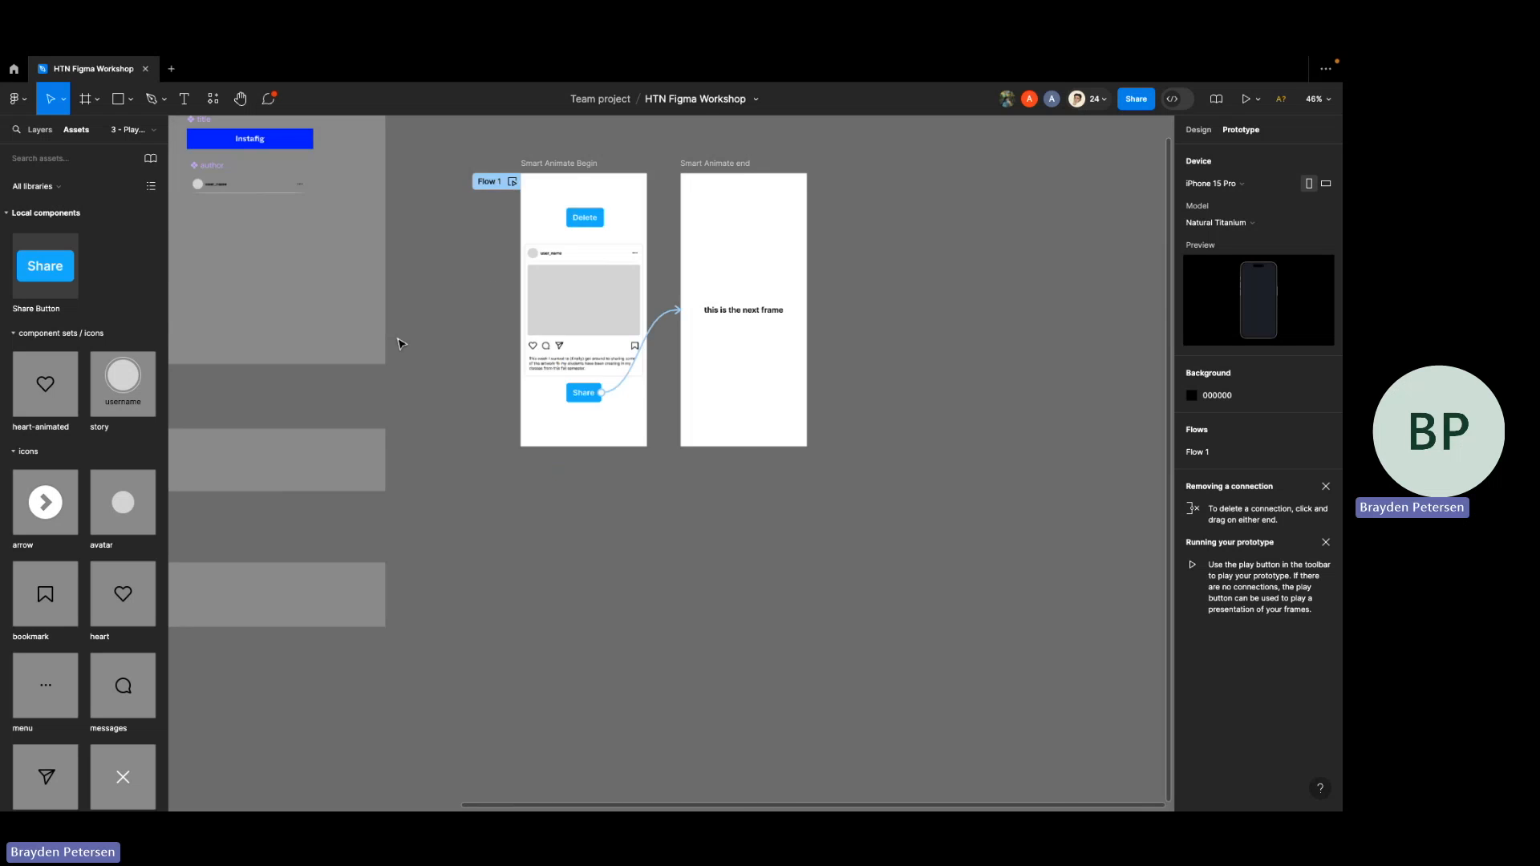
pyautogui.scroll(8, 427, 192)
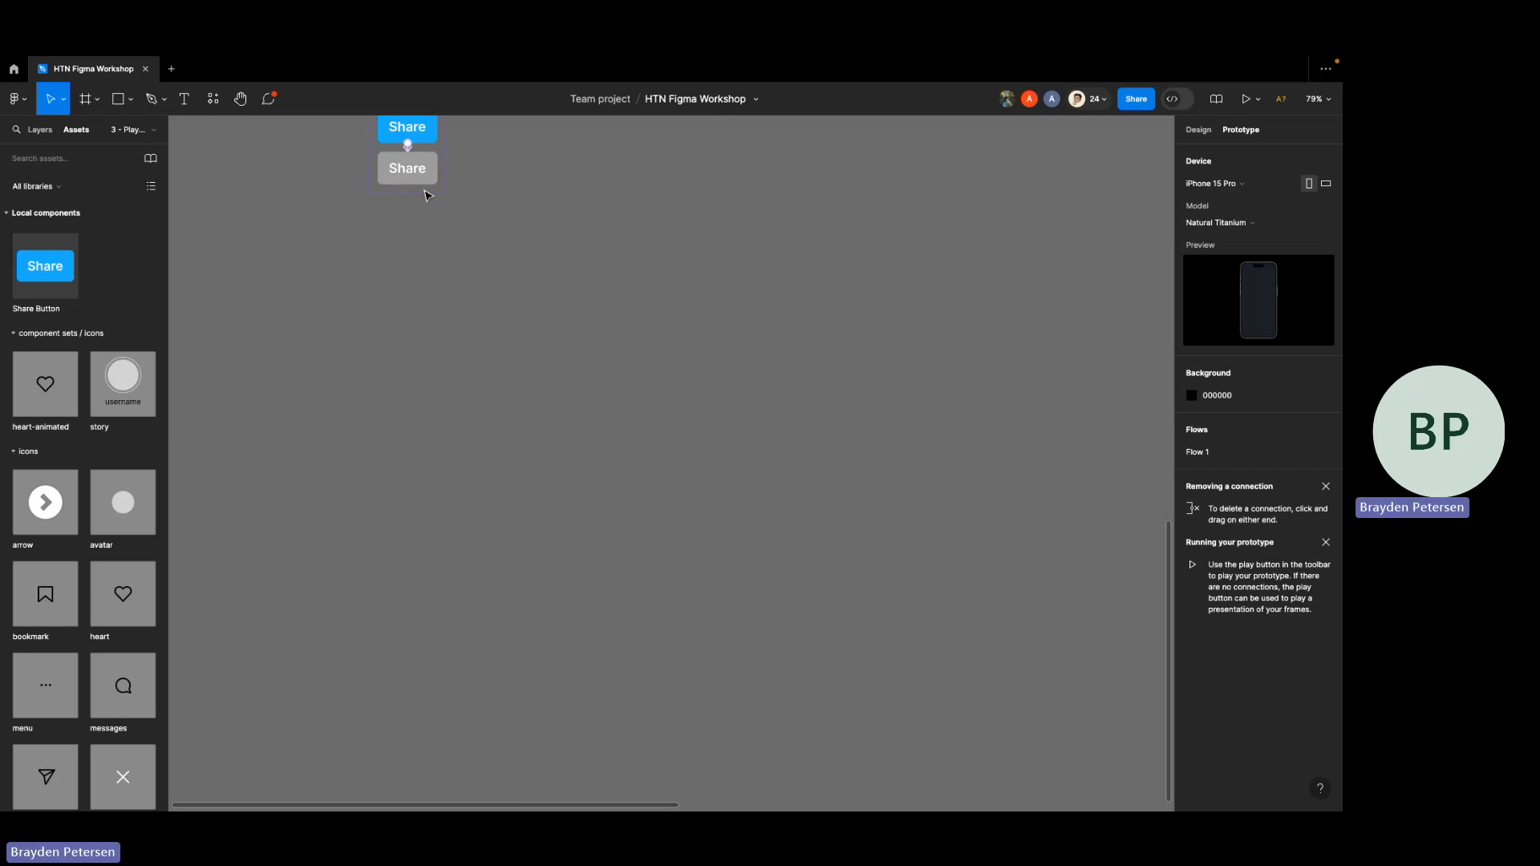
pyautogui.moveTo(403, 258); pyautogui.dragTo(402, 257)
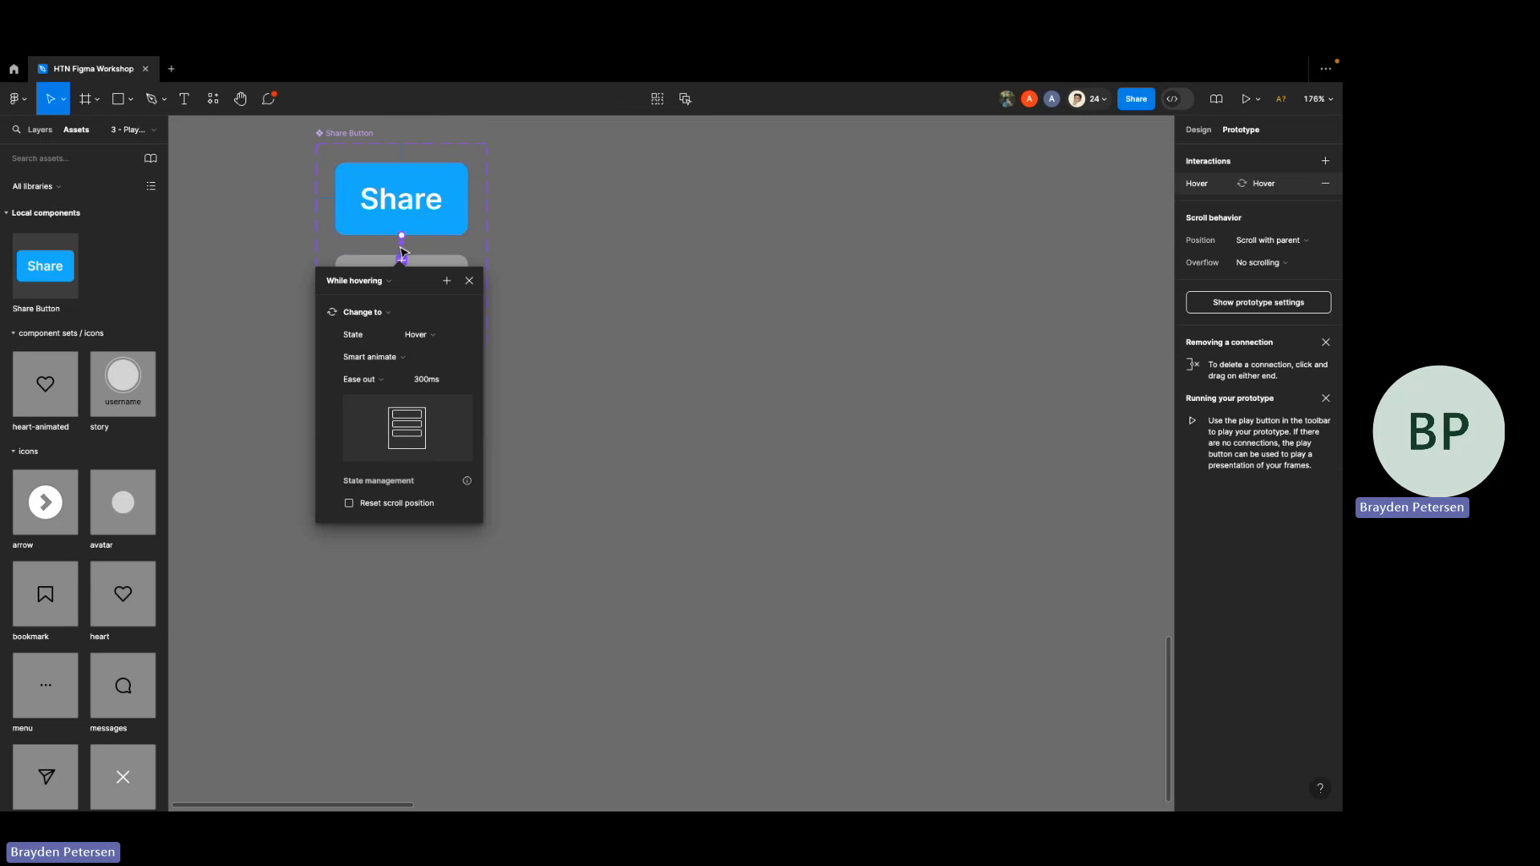
pyautogui.click(271, 238)
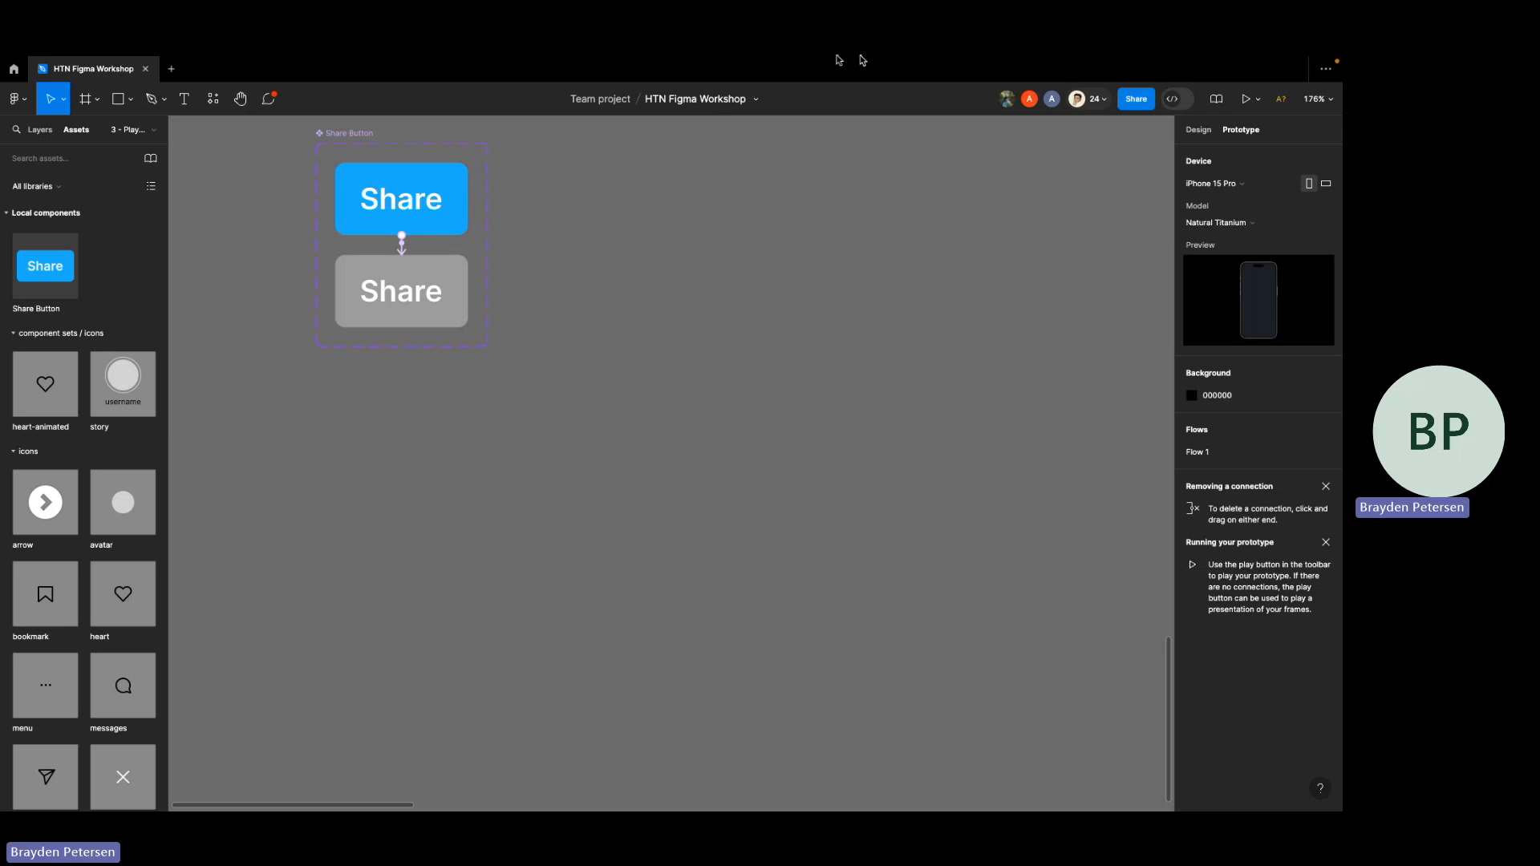
# - Switch to the Socratica Website Master file, show its prototype connections and examine those of the Menu Bar component
pyautogui.press('super+shift+t')
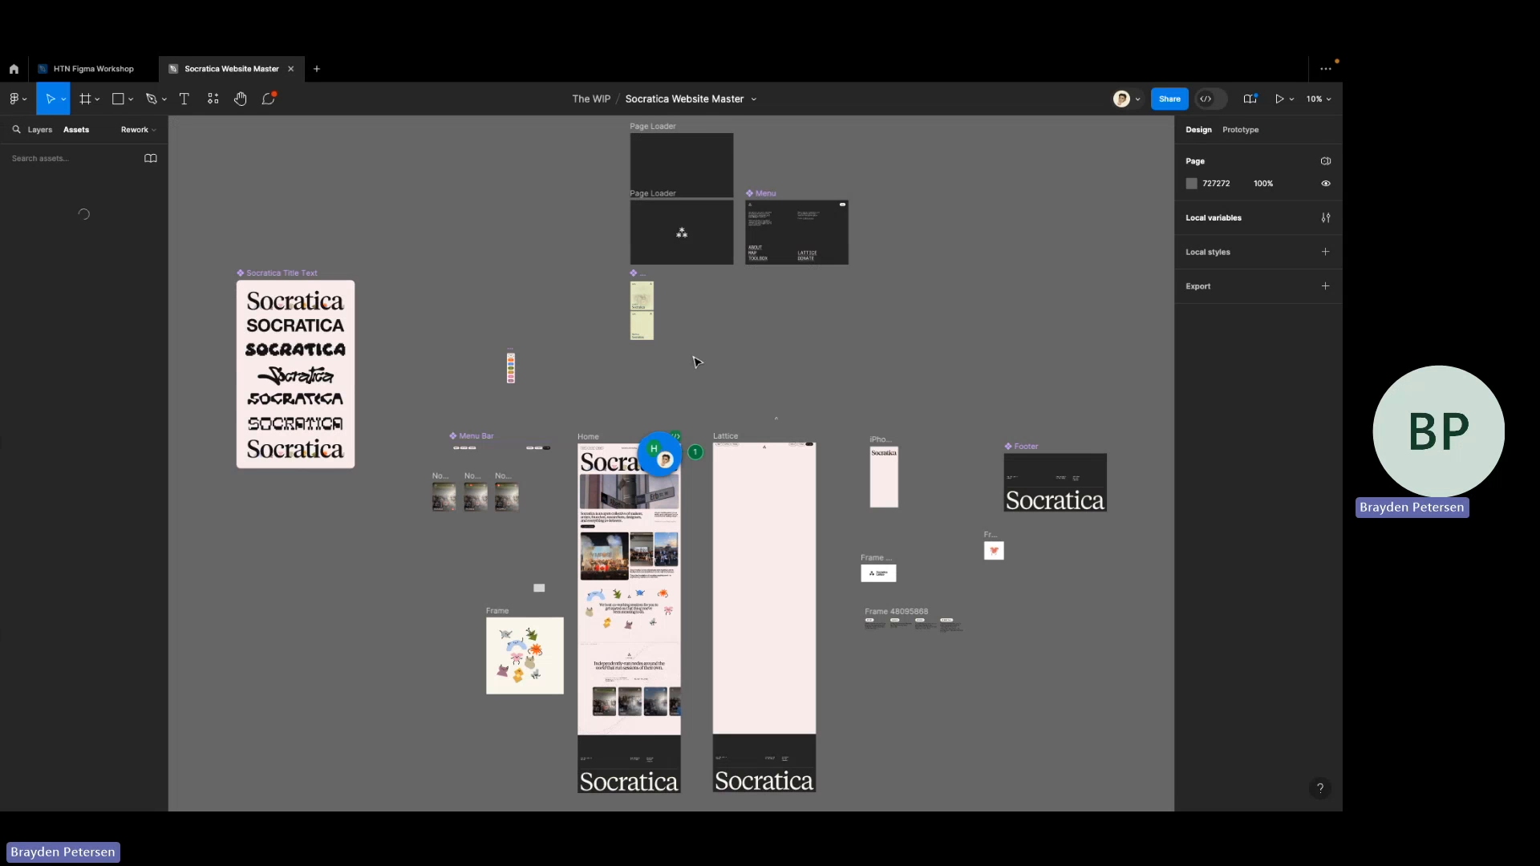
pyautogui.scroll(-1, 696, 363)
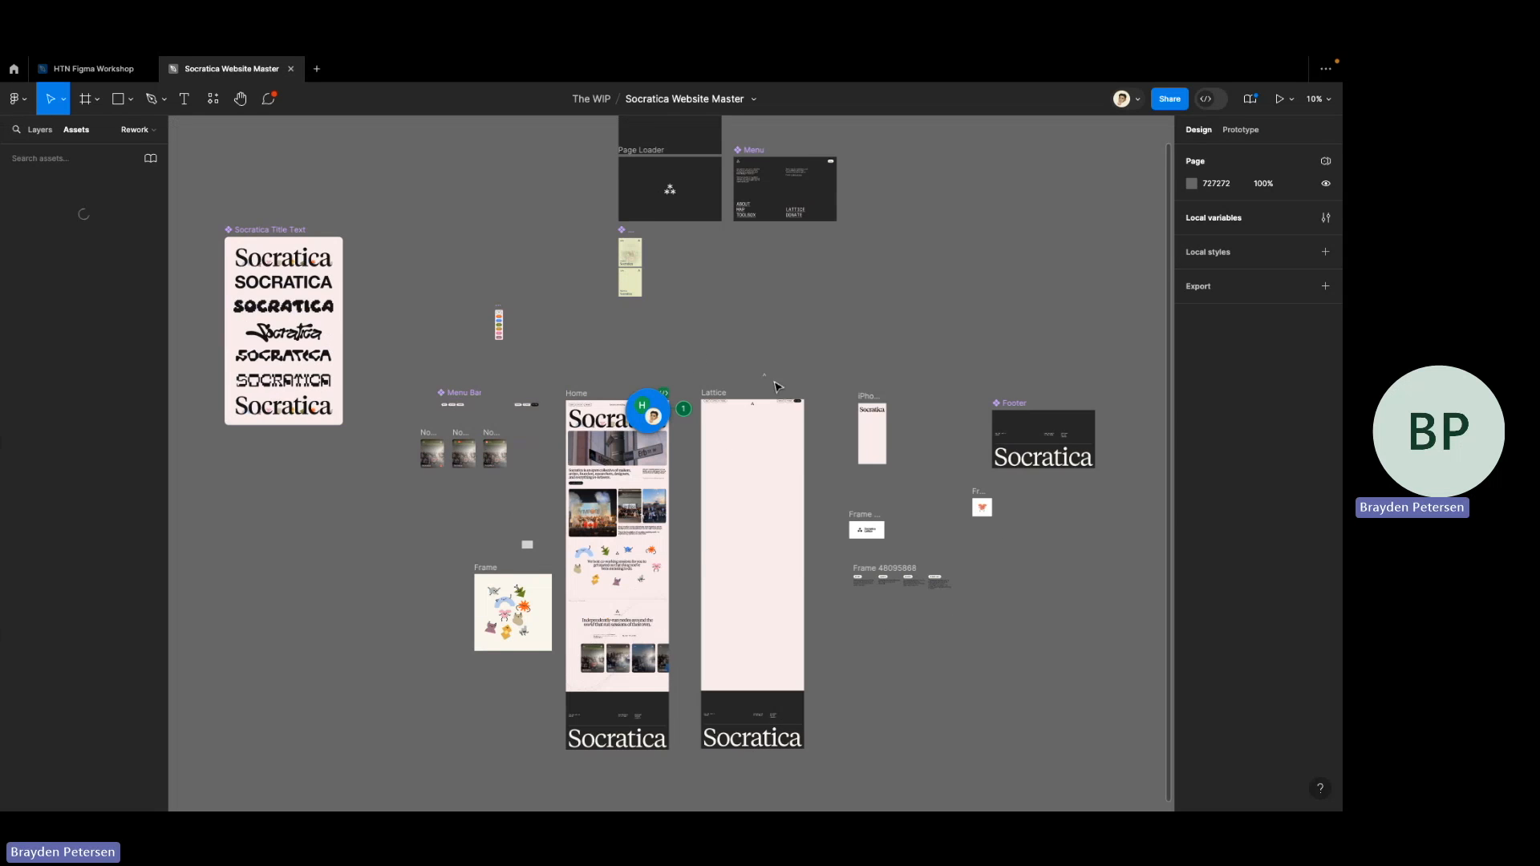
pyautogui.click(1241, 130)
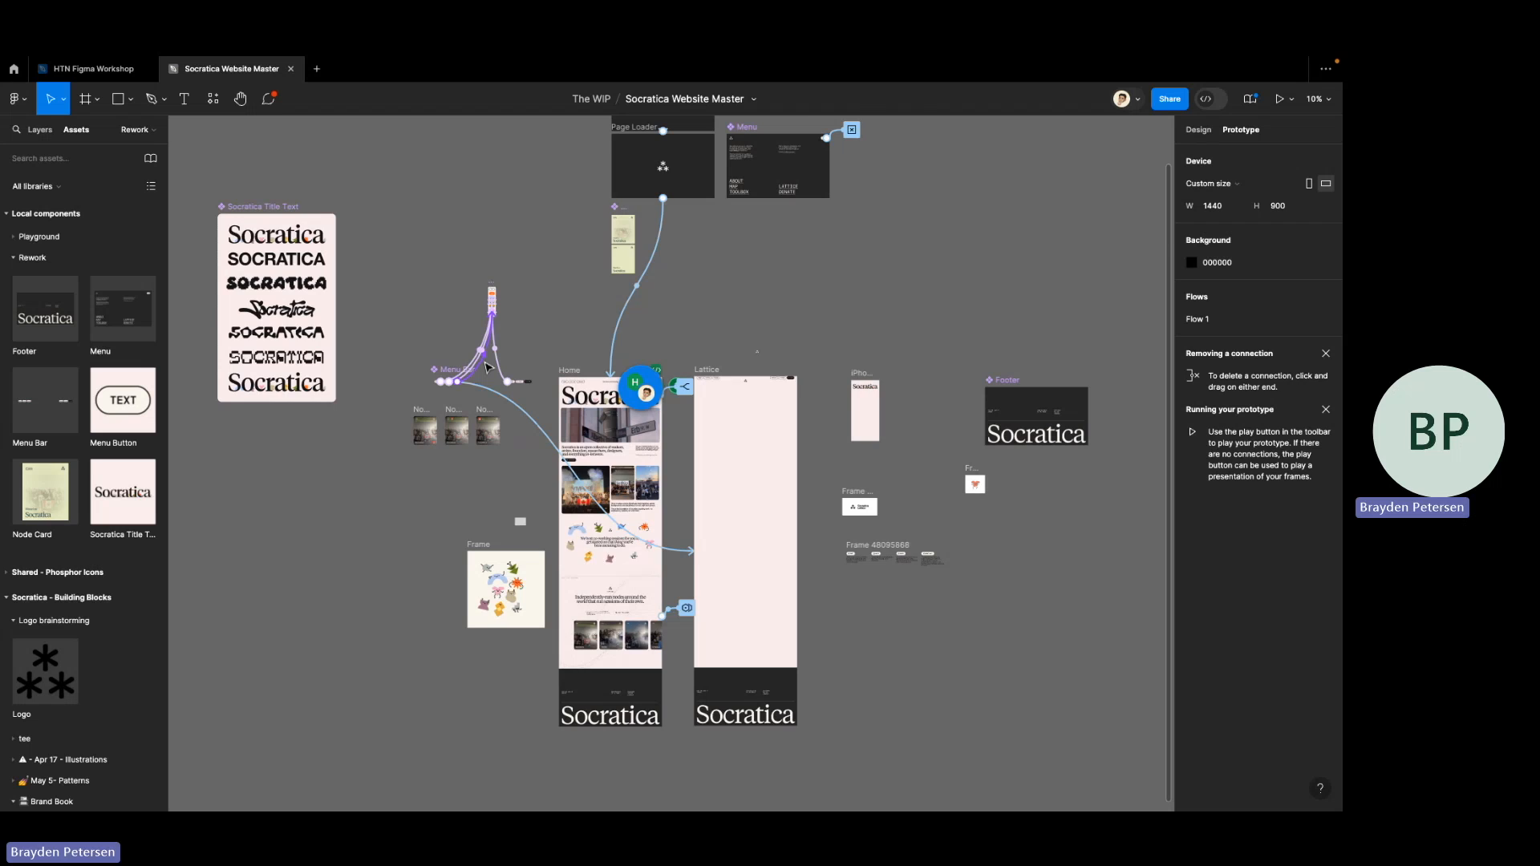
pyautogui.scroll(8, 487, 368)
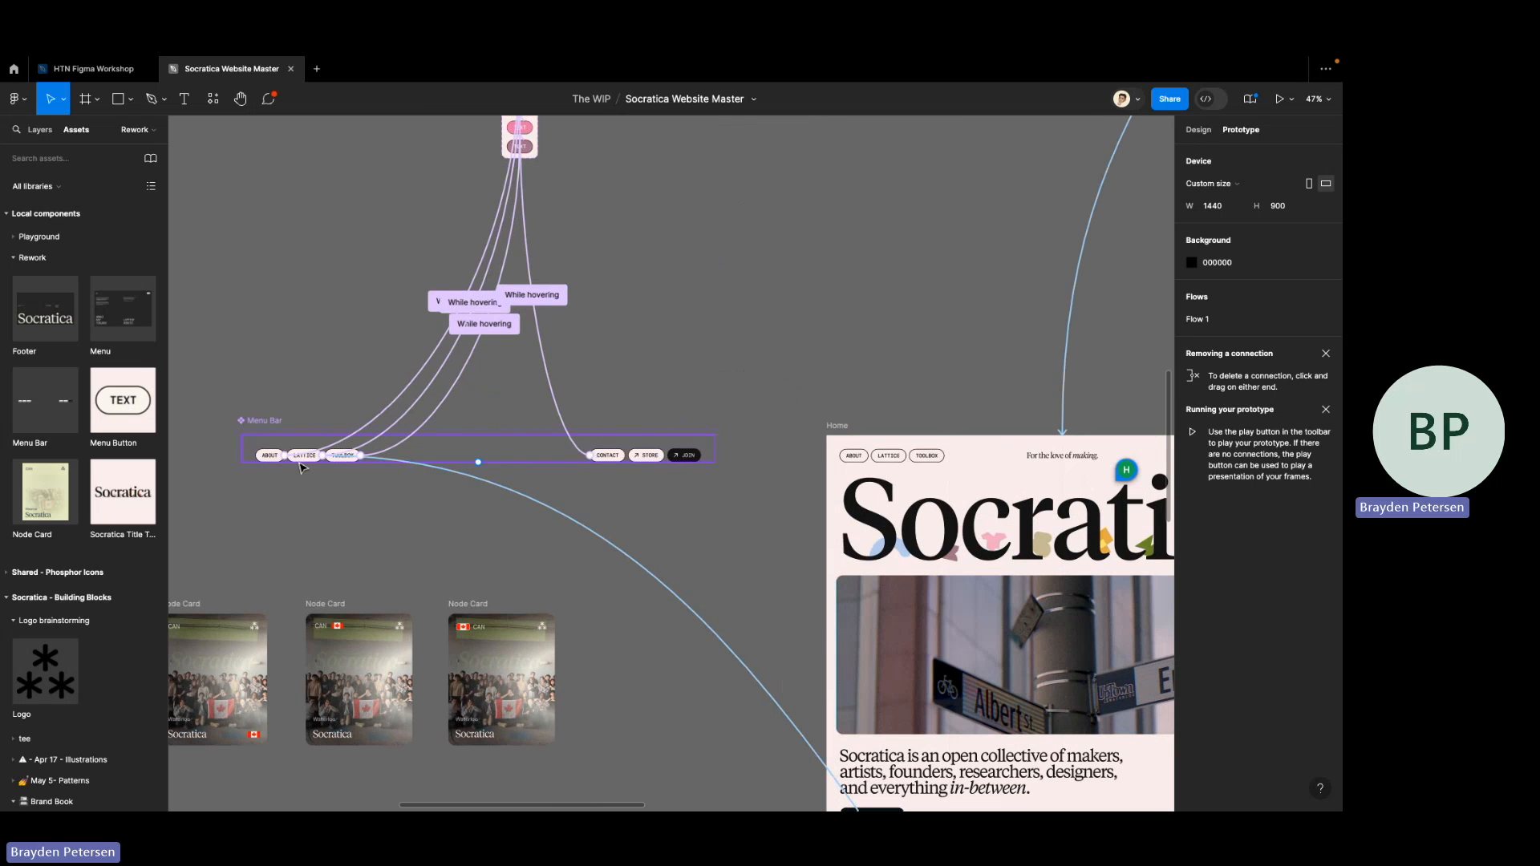
pyautogui.scroll(3, 271, 445)
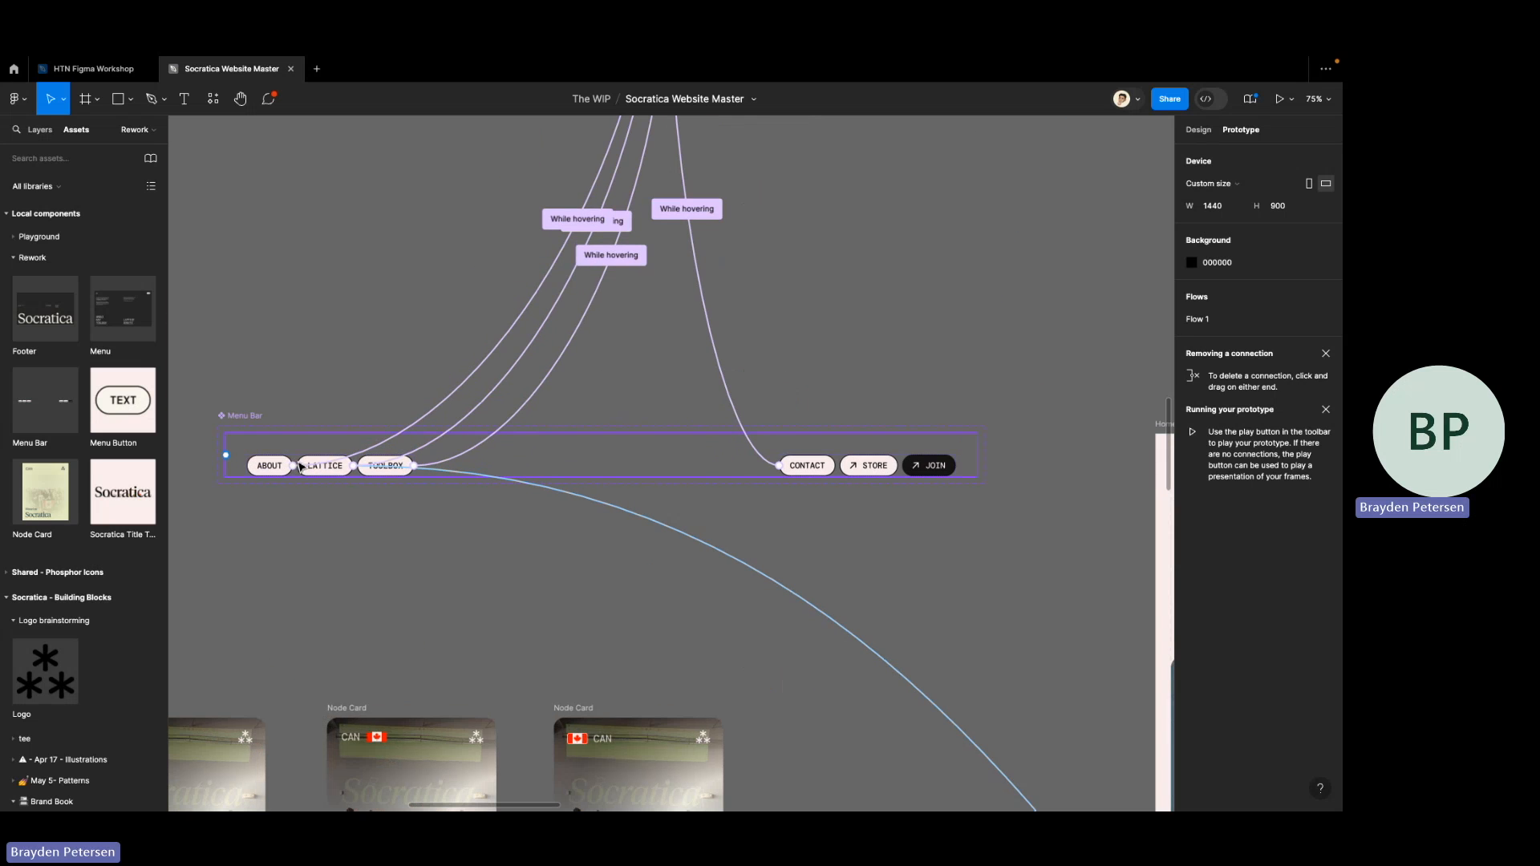
# - Inspect the ABOUT button's hover interaction in the Menu Bar and follow its connection to the coloured Menu Button variants
pyautogui.click(275, 472)
pyautogui.click(275, 471)
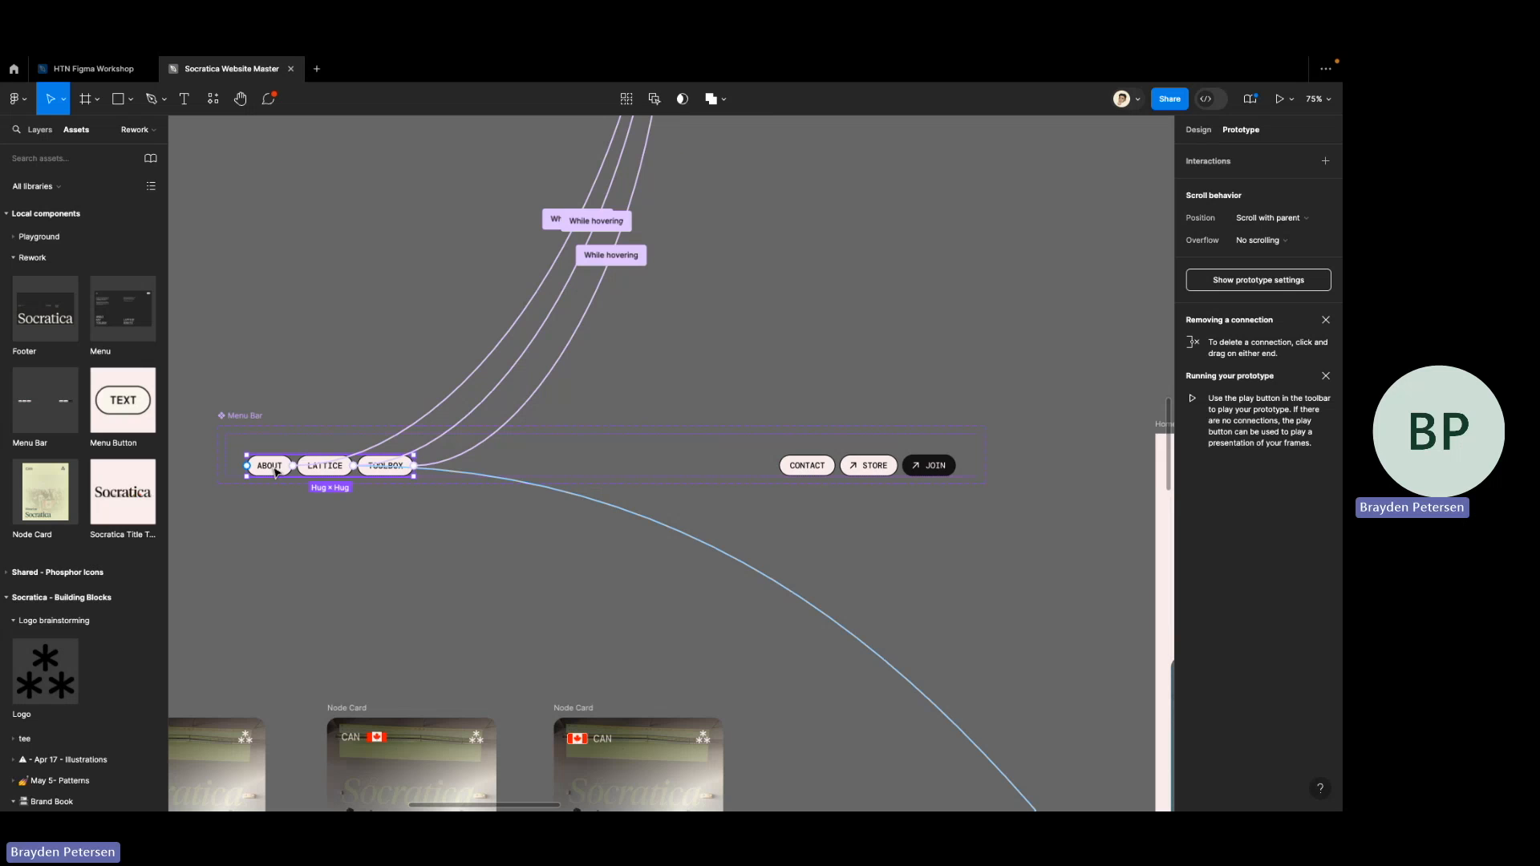
pyautogui.click(276, 472)
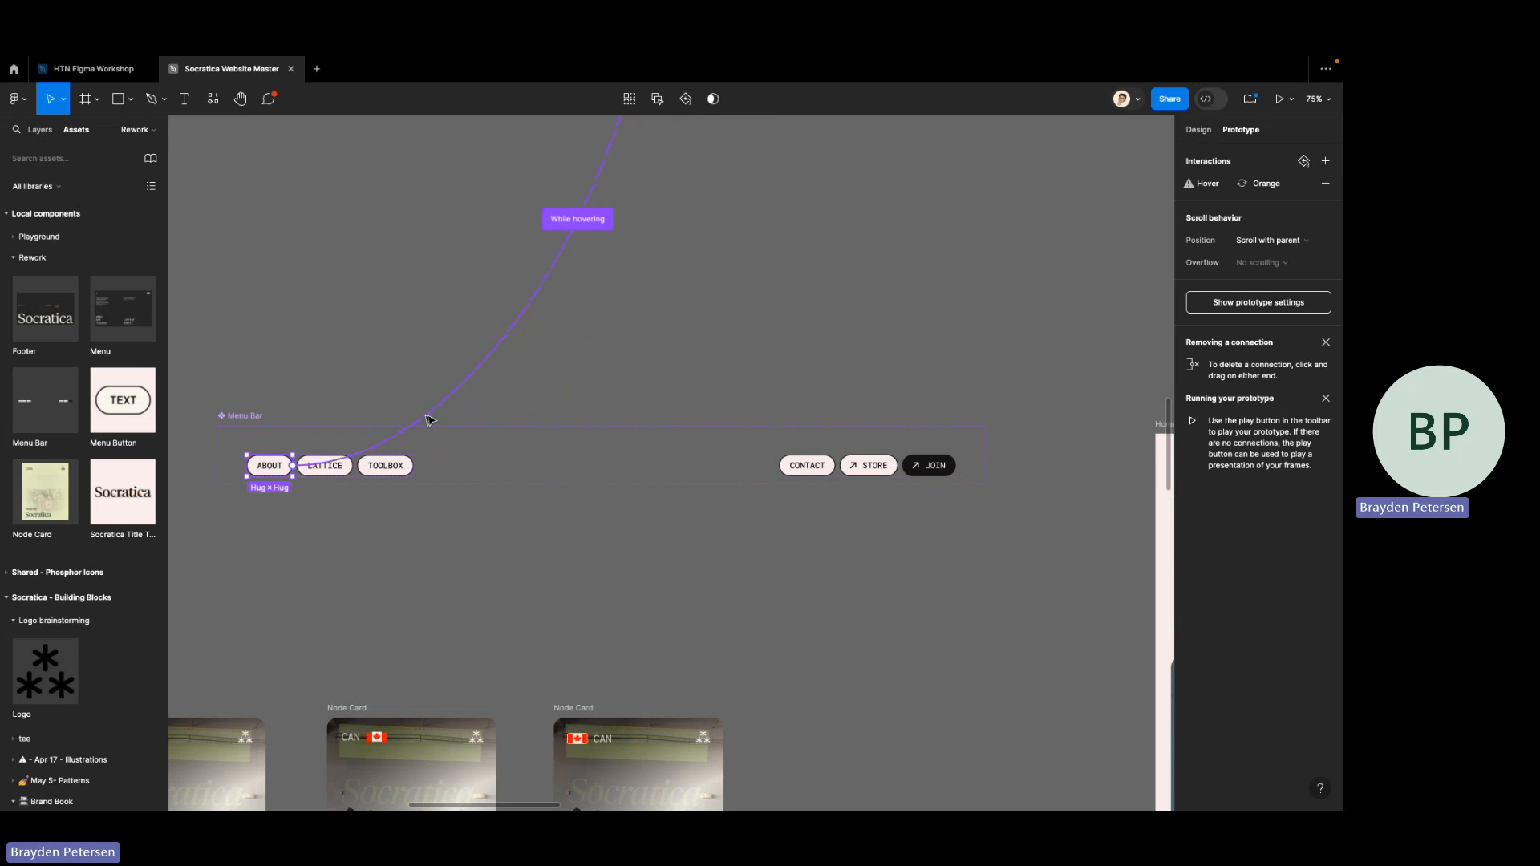
pyautogui.scroll(8, 442, 413)
pyautogui.hscroll(4, 442, 412)
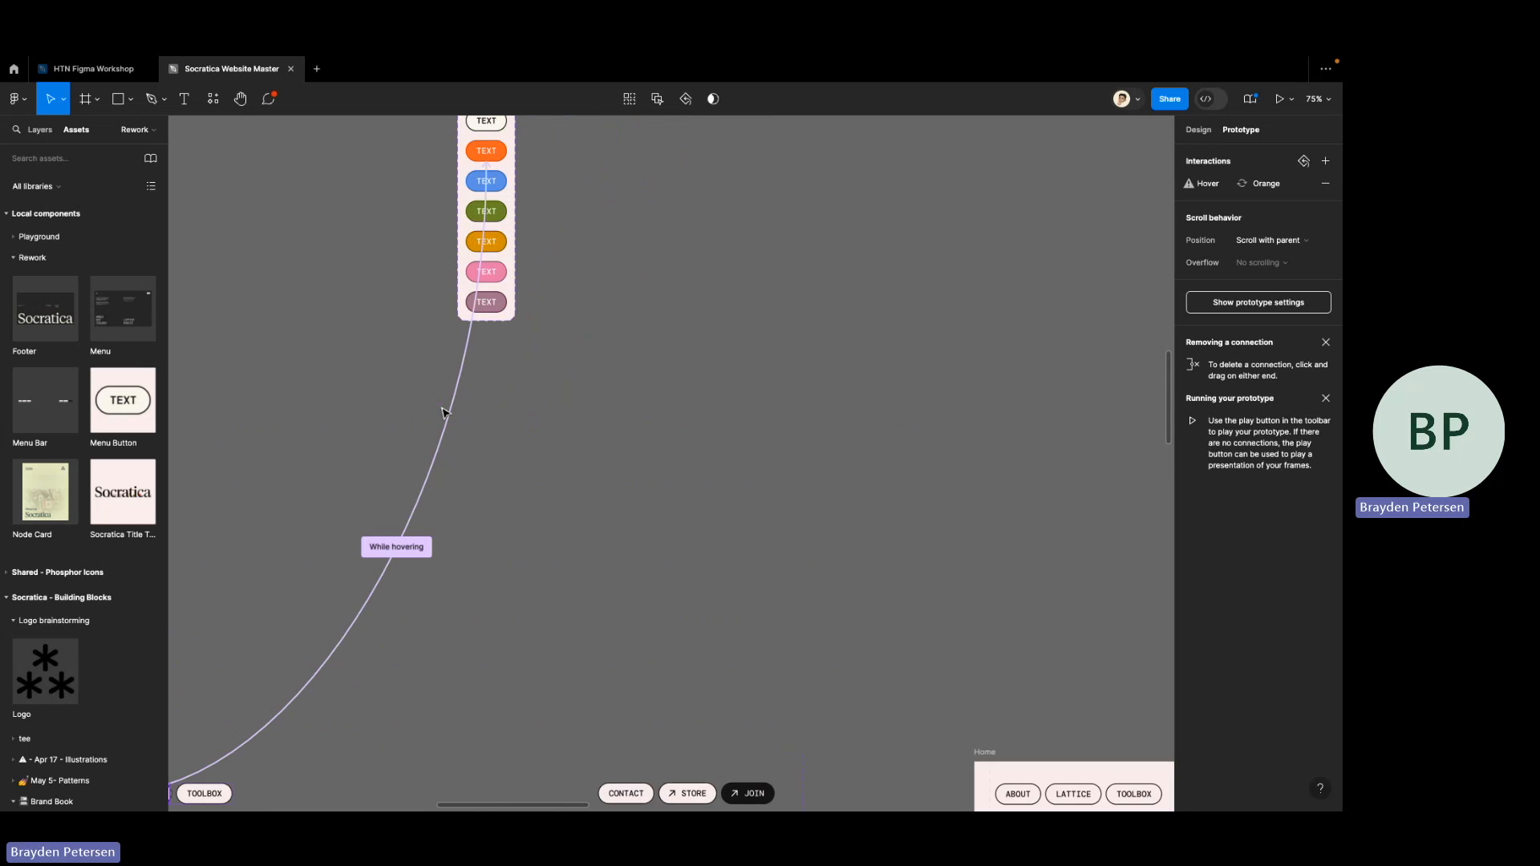
pyautogui.scroll(2, 501, 170)
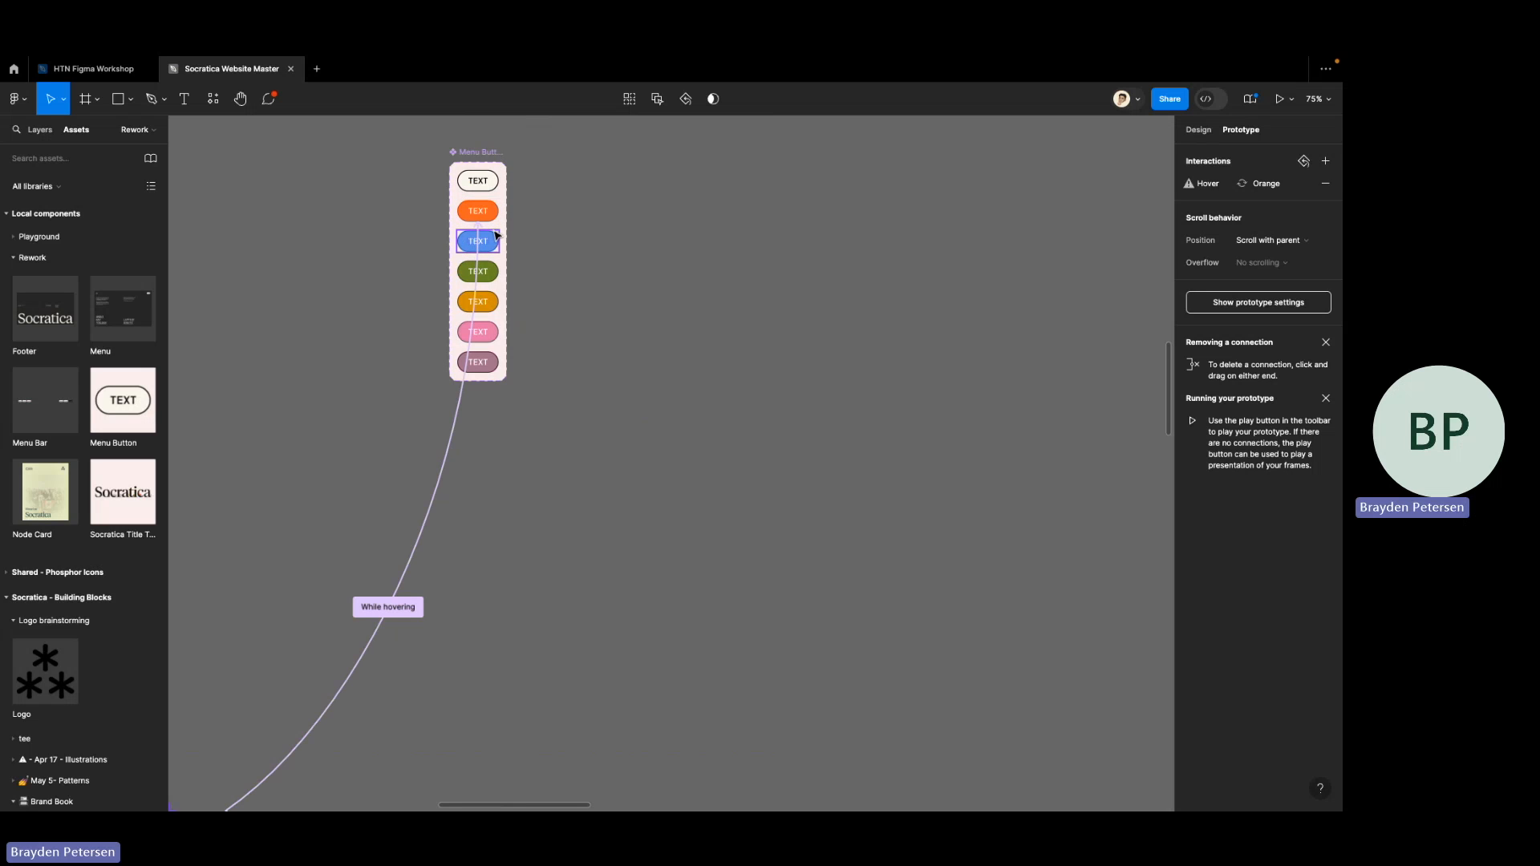
pyautogui.scroll(-8, 498, 235)
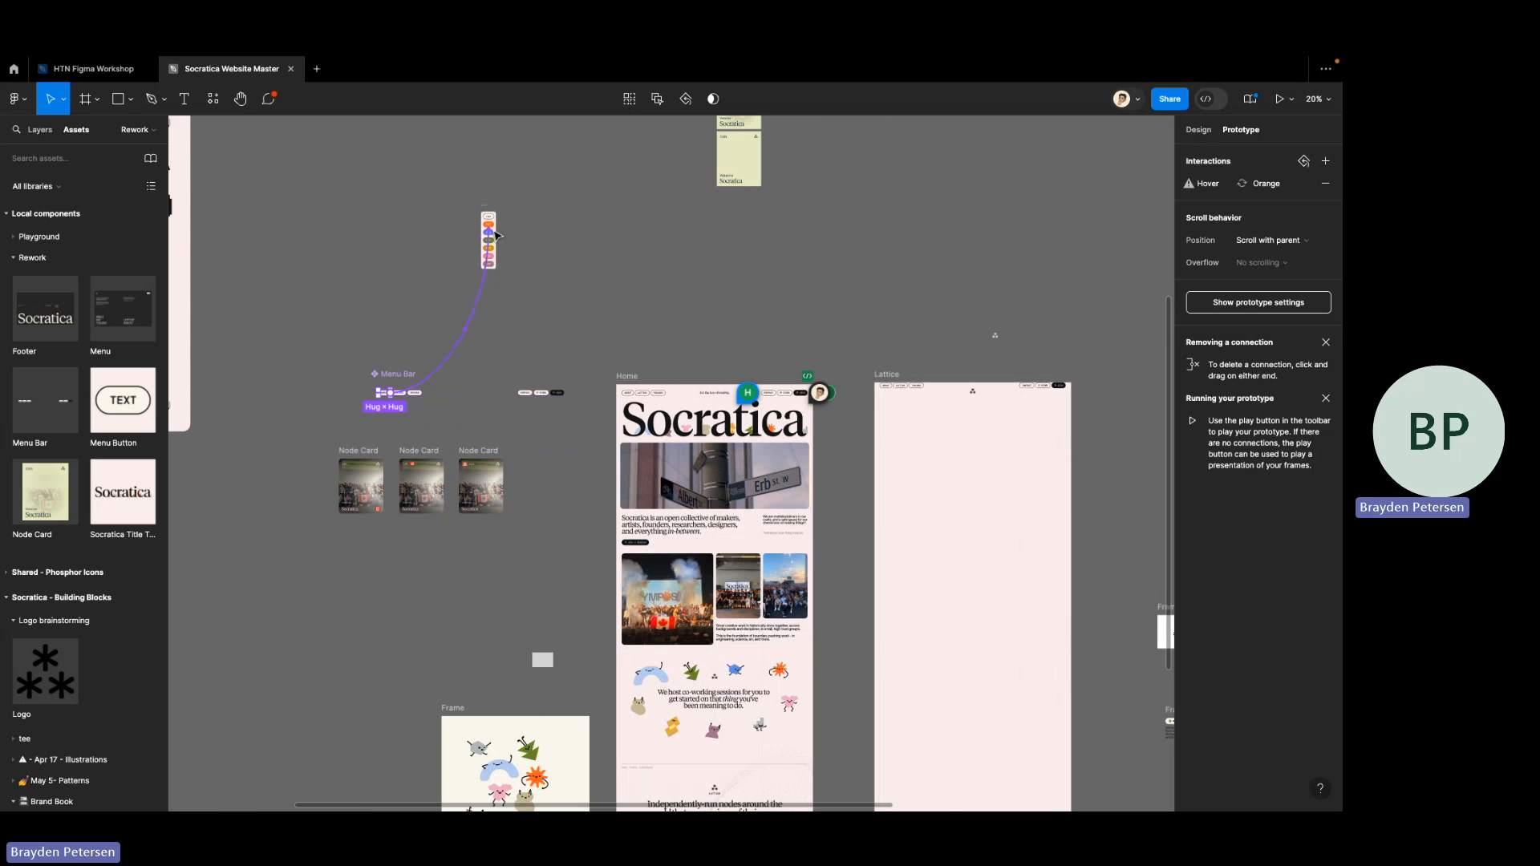
# - Open the Wall of Love page and inspect the menu bar of the Home frame with the coloured quote cards
pyautogui.click(41, 130)
pyautogui.click(98, 248)
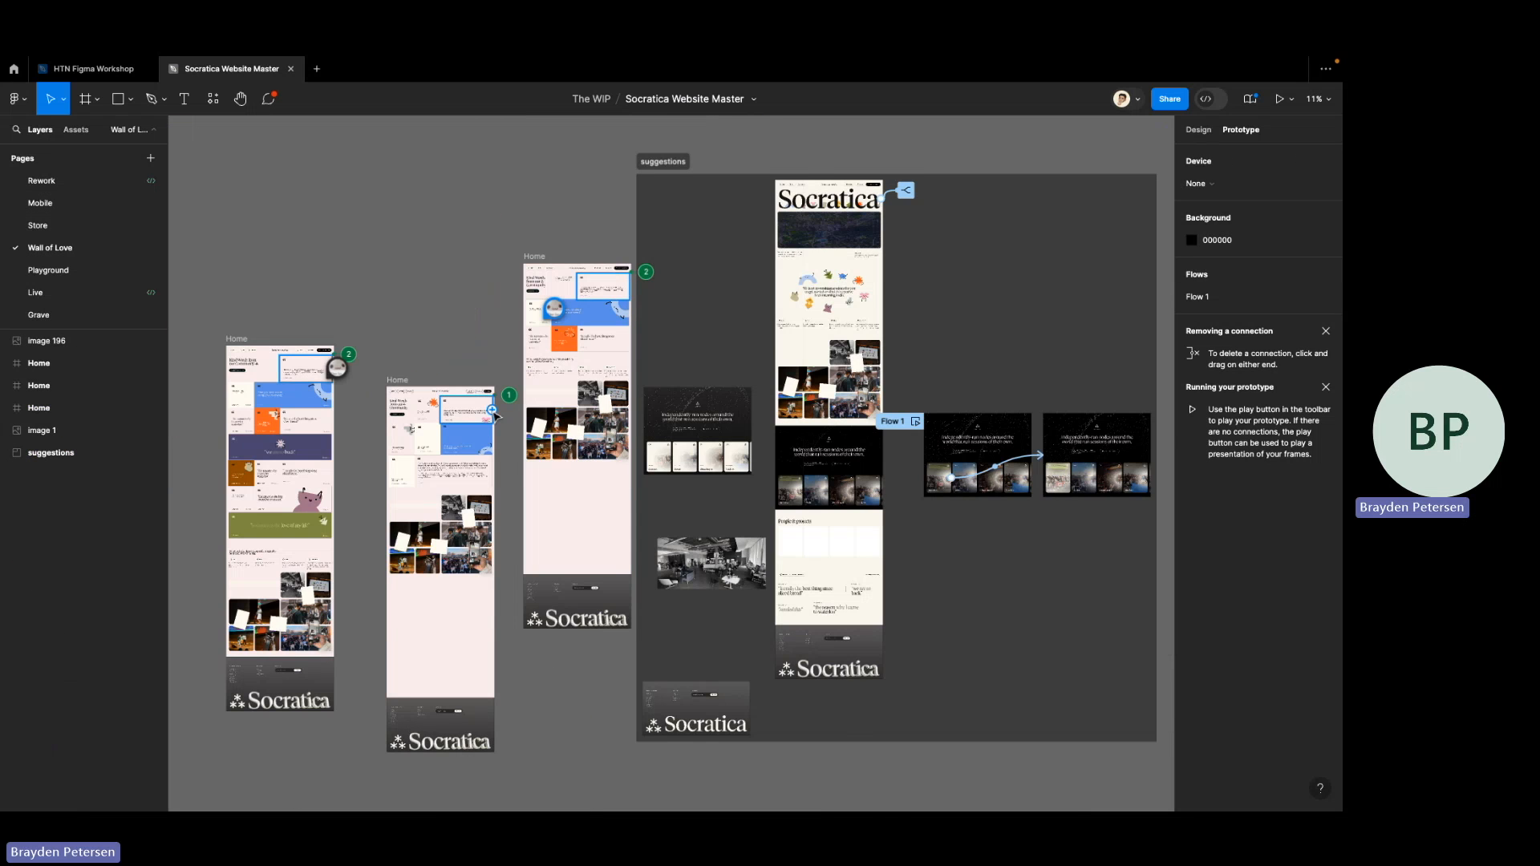
pyautogui.hscroll(-2, 495, 414)
pyautogui.scroll(10, 414, 381)
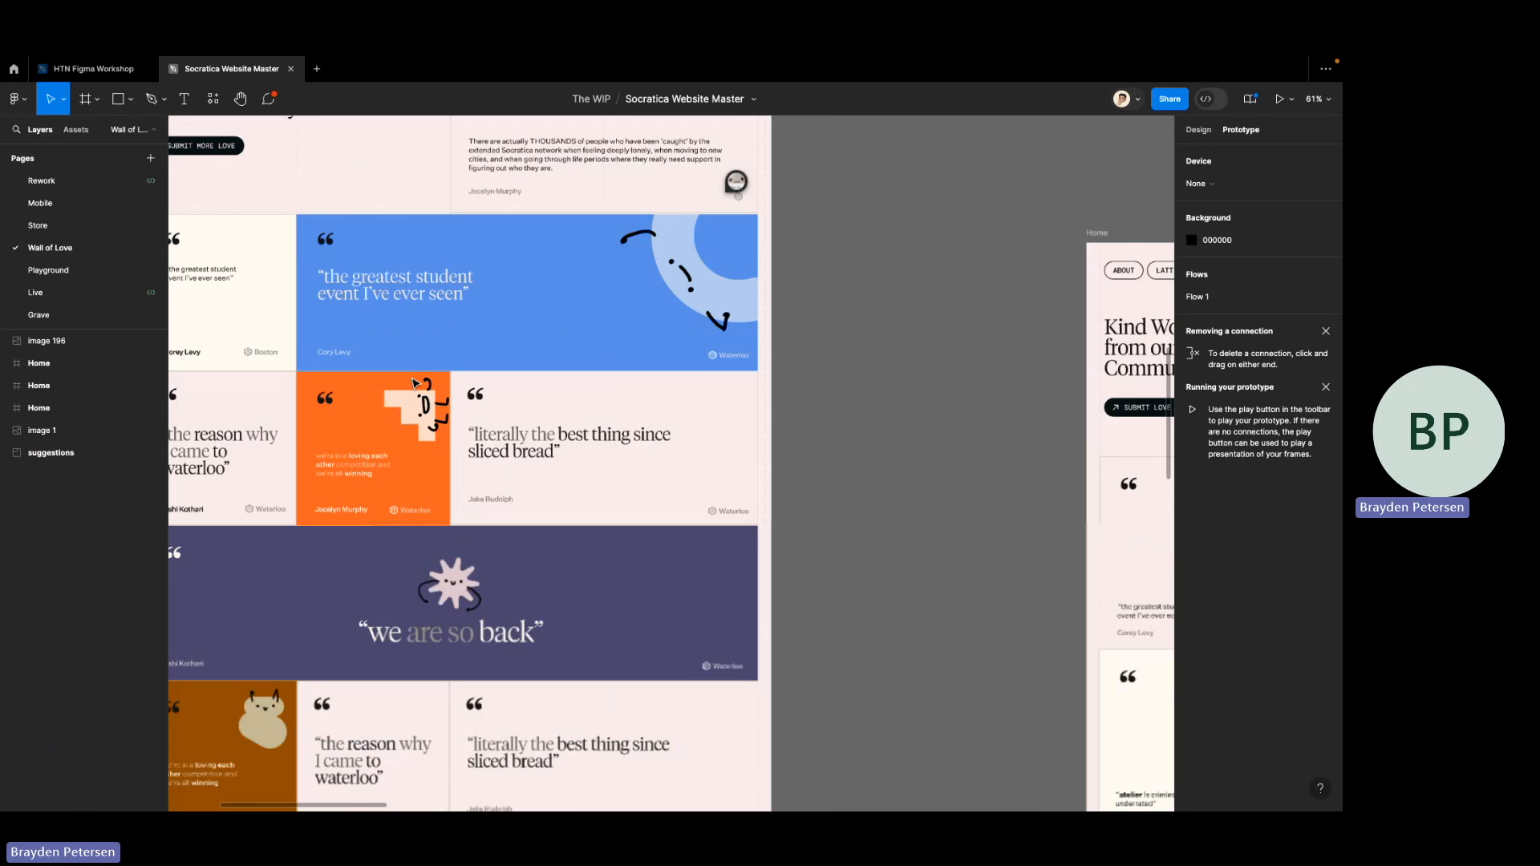
pyautogui.scroll(4, 498, 365)
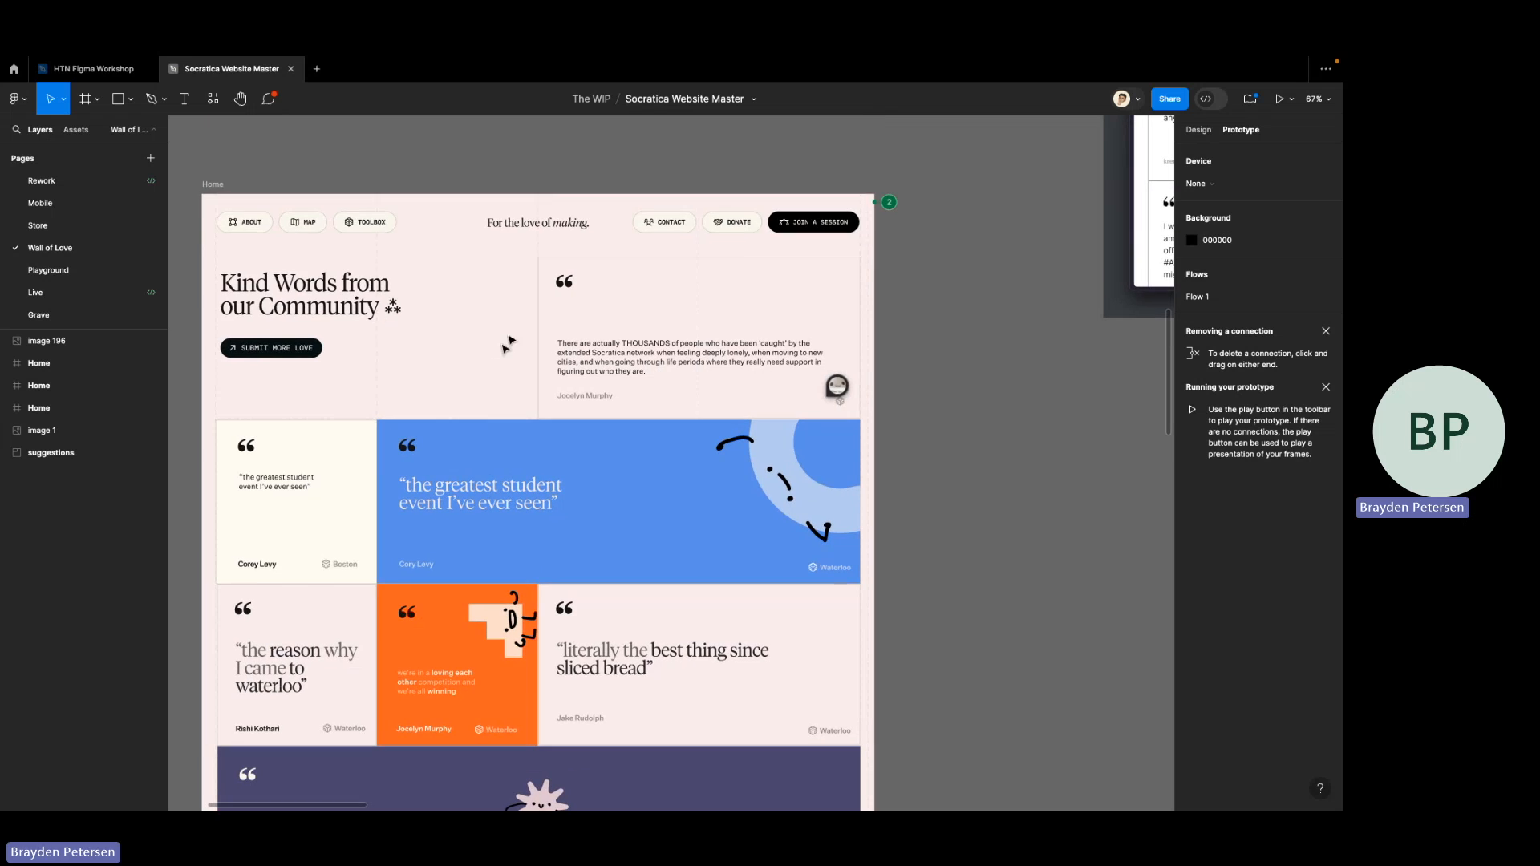
pyautogui.click(359, 228)
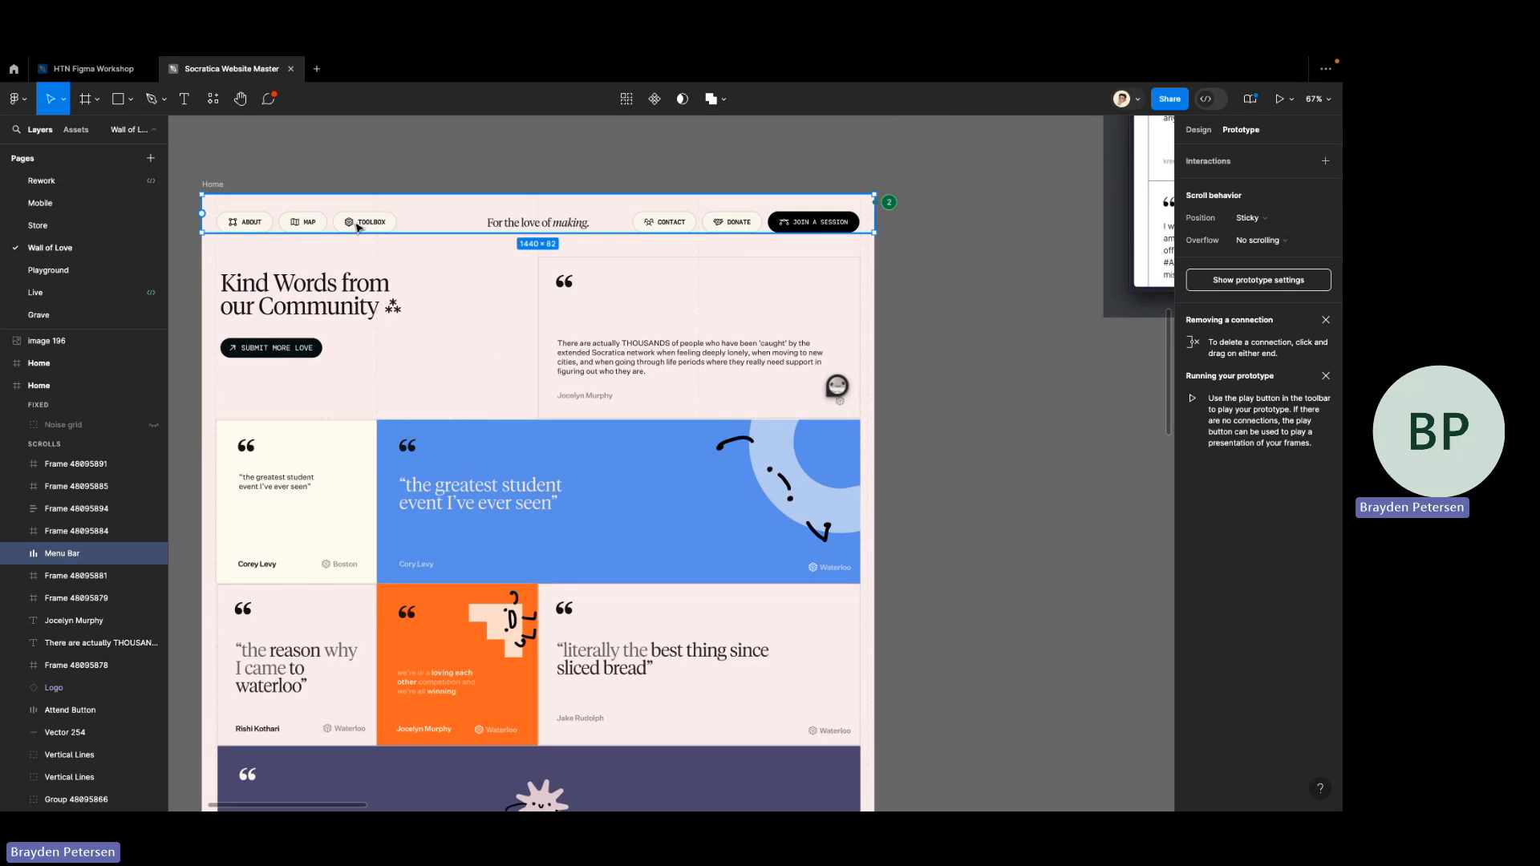
pyautogui.click(634, 161)
# - Return to the Rework page and inspect the conditional click interaction on the Home frame's Socratica title
pyautogui.click(53, 184)
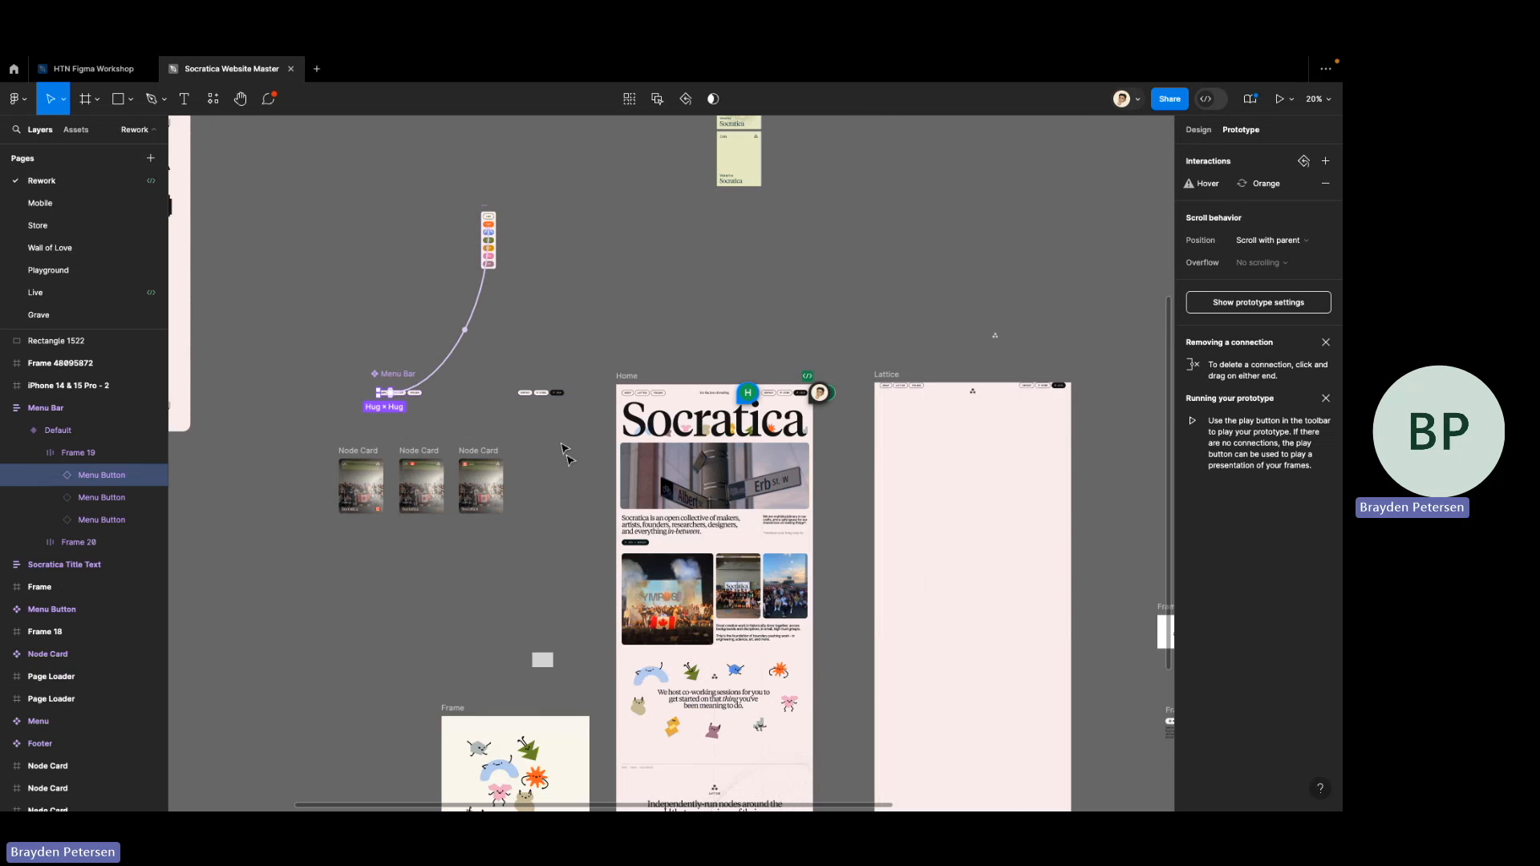
pyautogui.scroll(3, 709, 434)
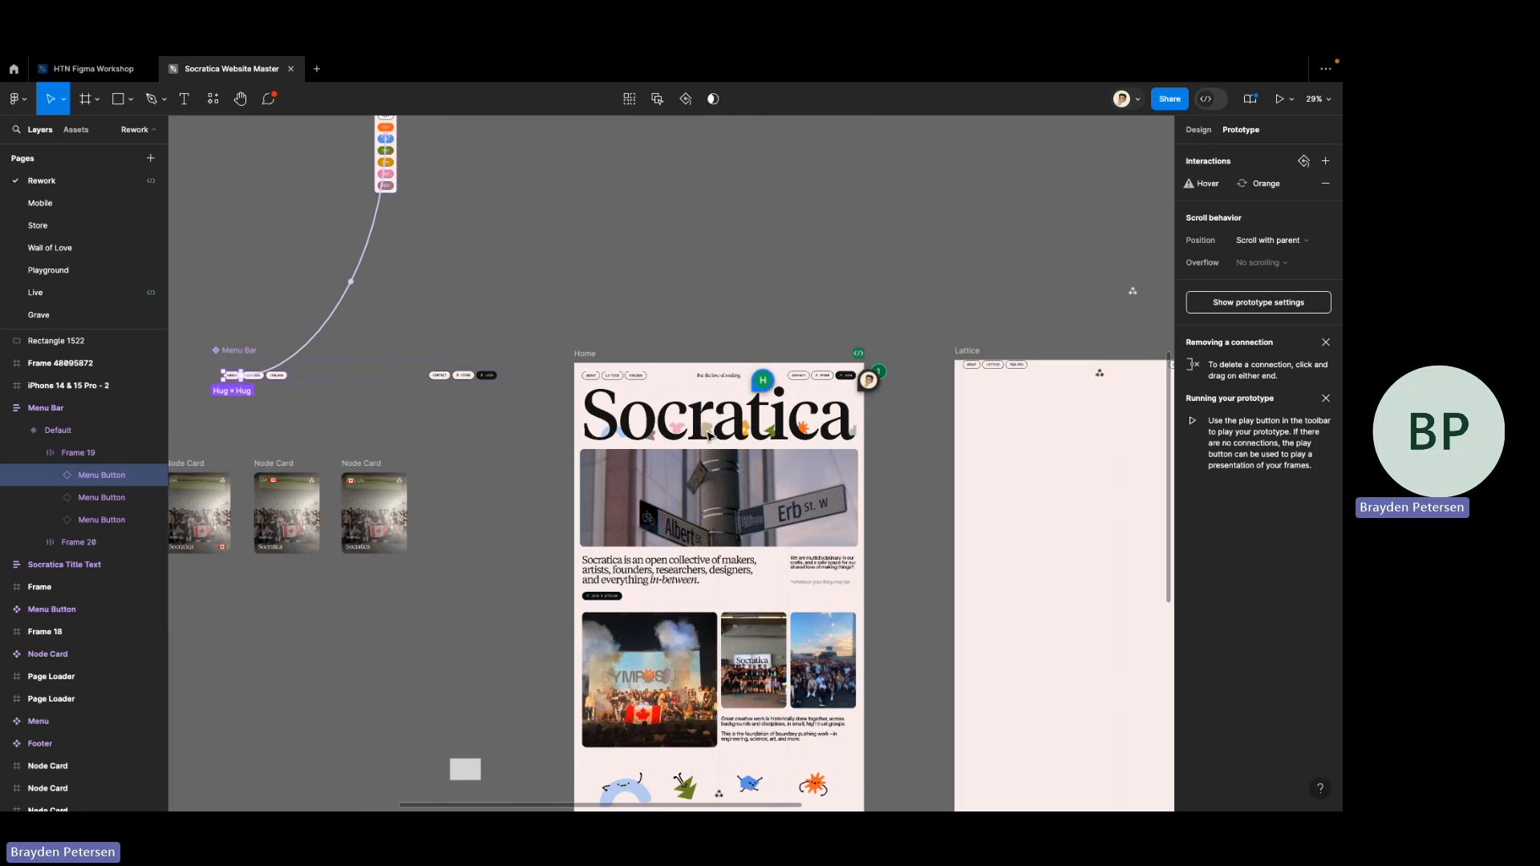
pyautogui.click(843, 417)
pyautogui.click(882, 407)
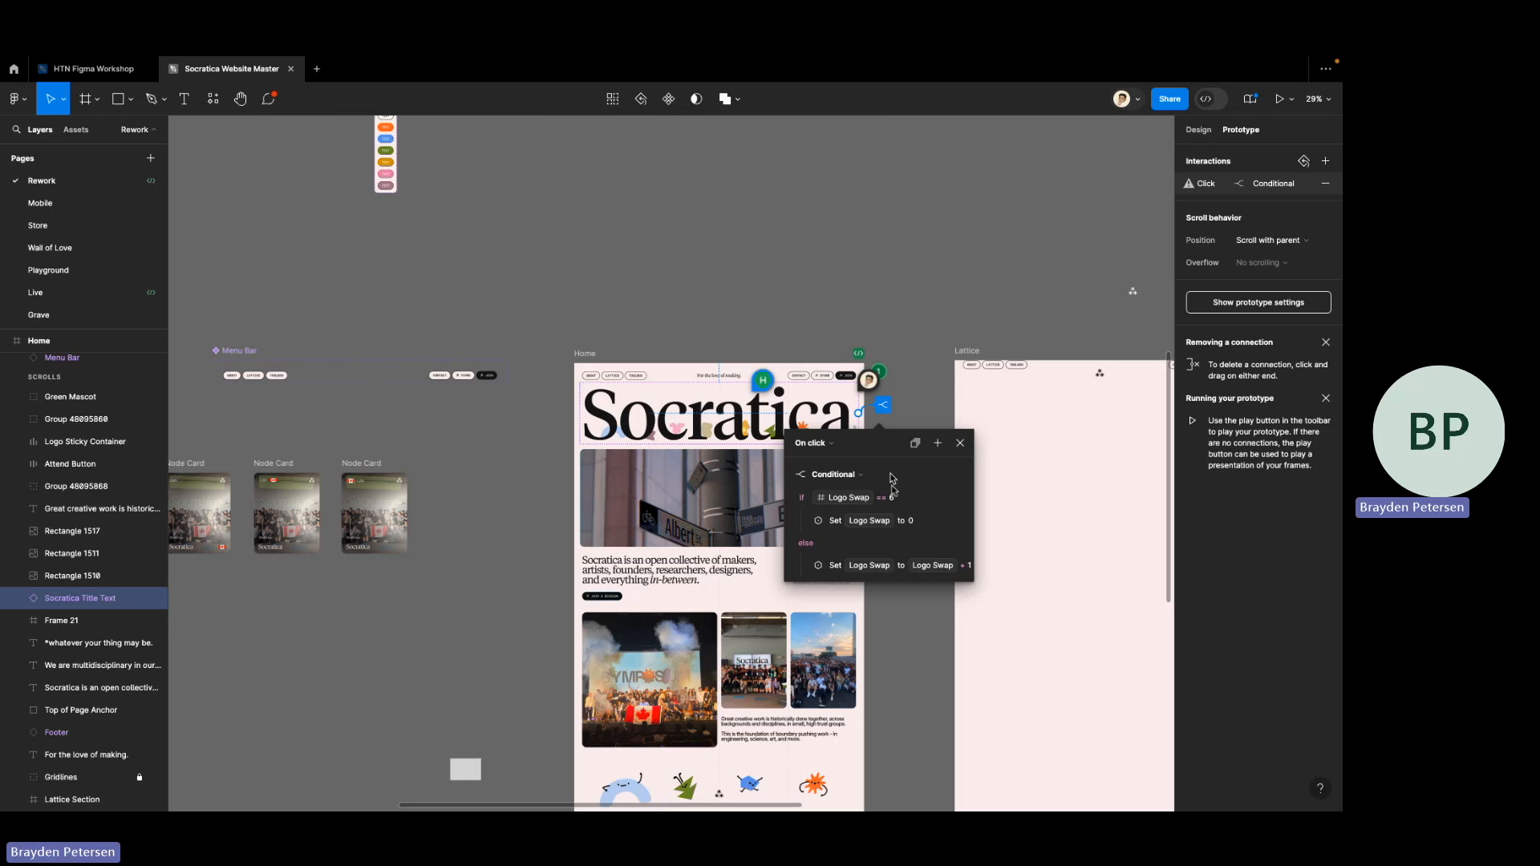
pyautogui.click(761, 268)
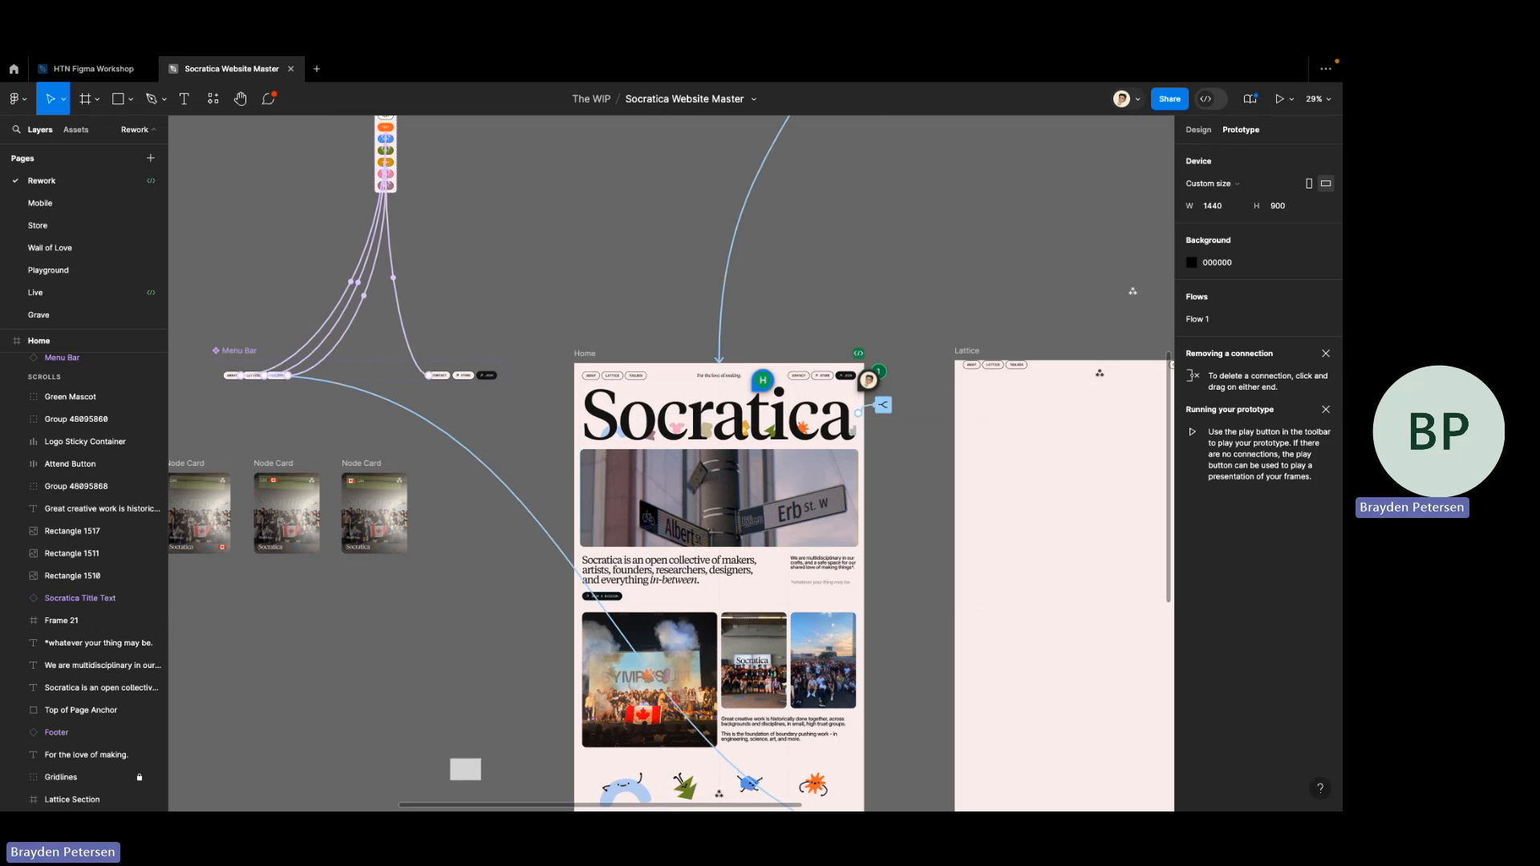
# - Open the local variables, review the Tokens collection and display the Primitives collection
pyautogui.click(1197, 130)
pyautogui.click(1325, 218)
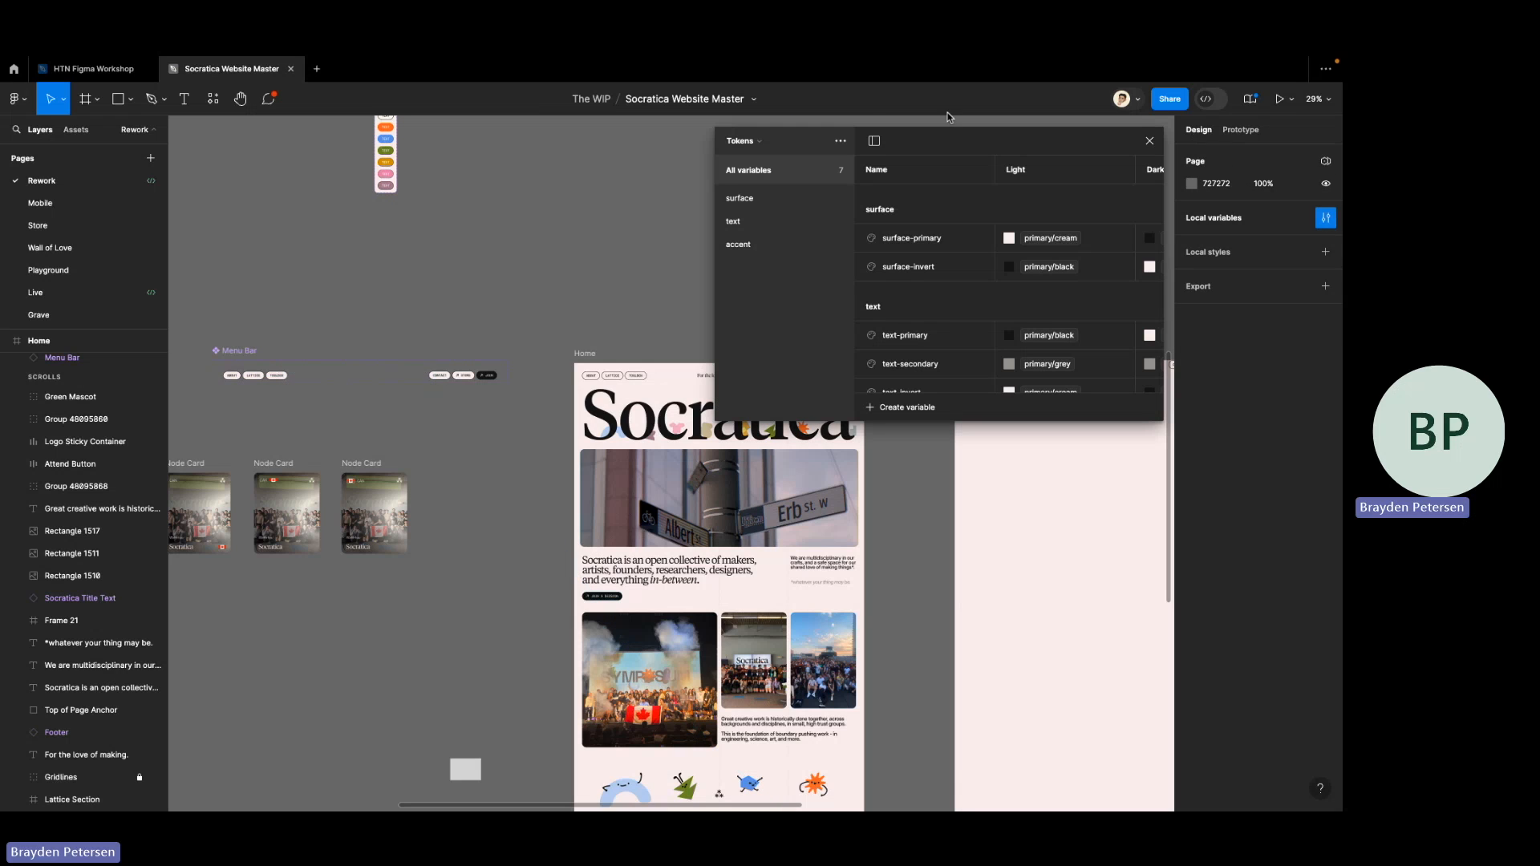
pyautogui.moveTo(966, 142); pyautogui.dragTo(637, 204)
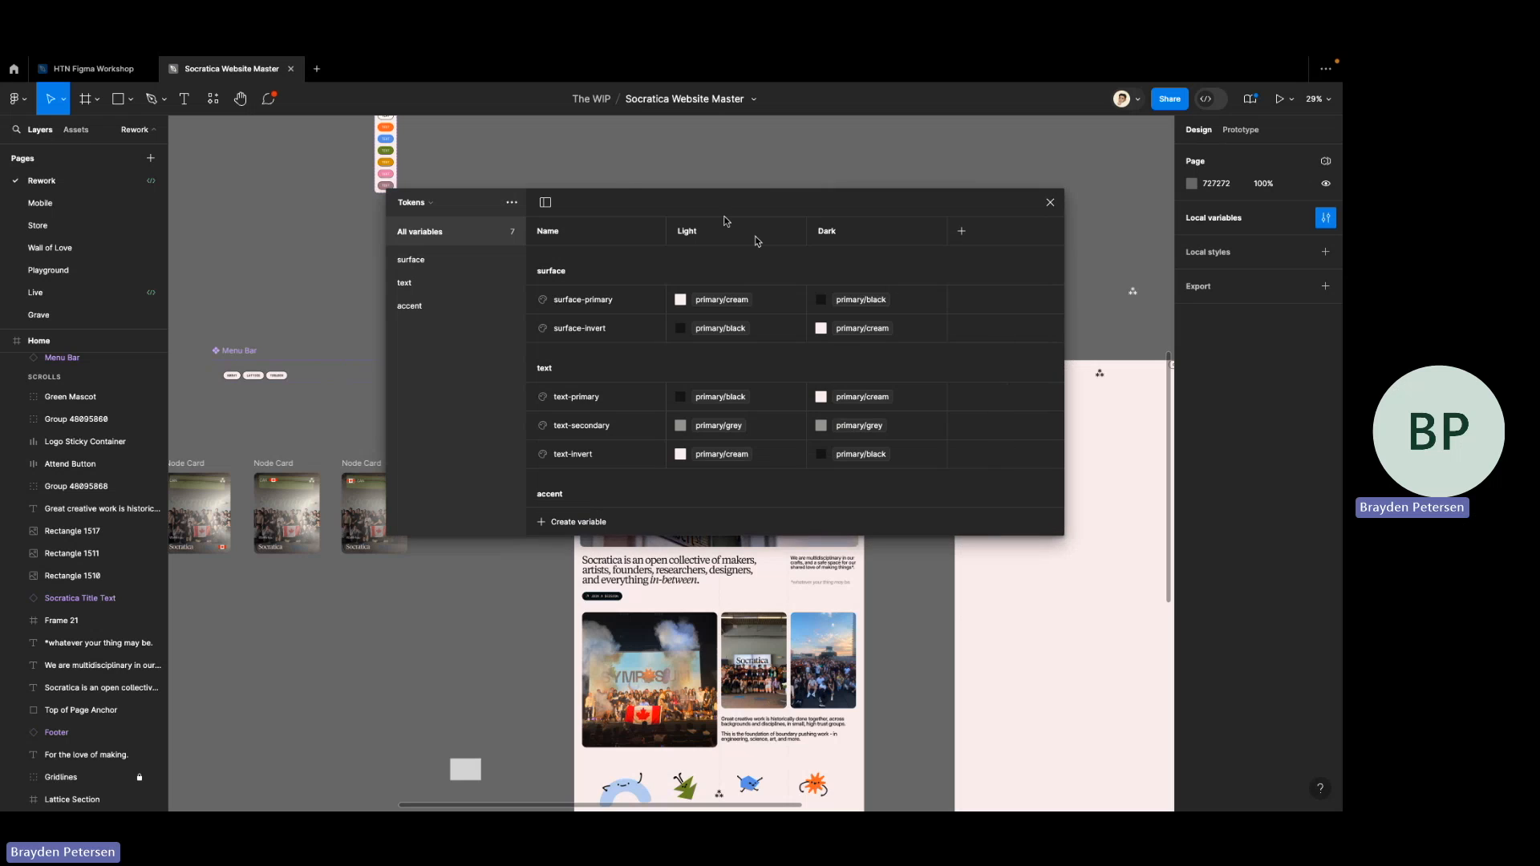
pyautogui.moveTo(632, 210); pyautogui.dragTo(606, 480)
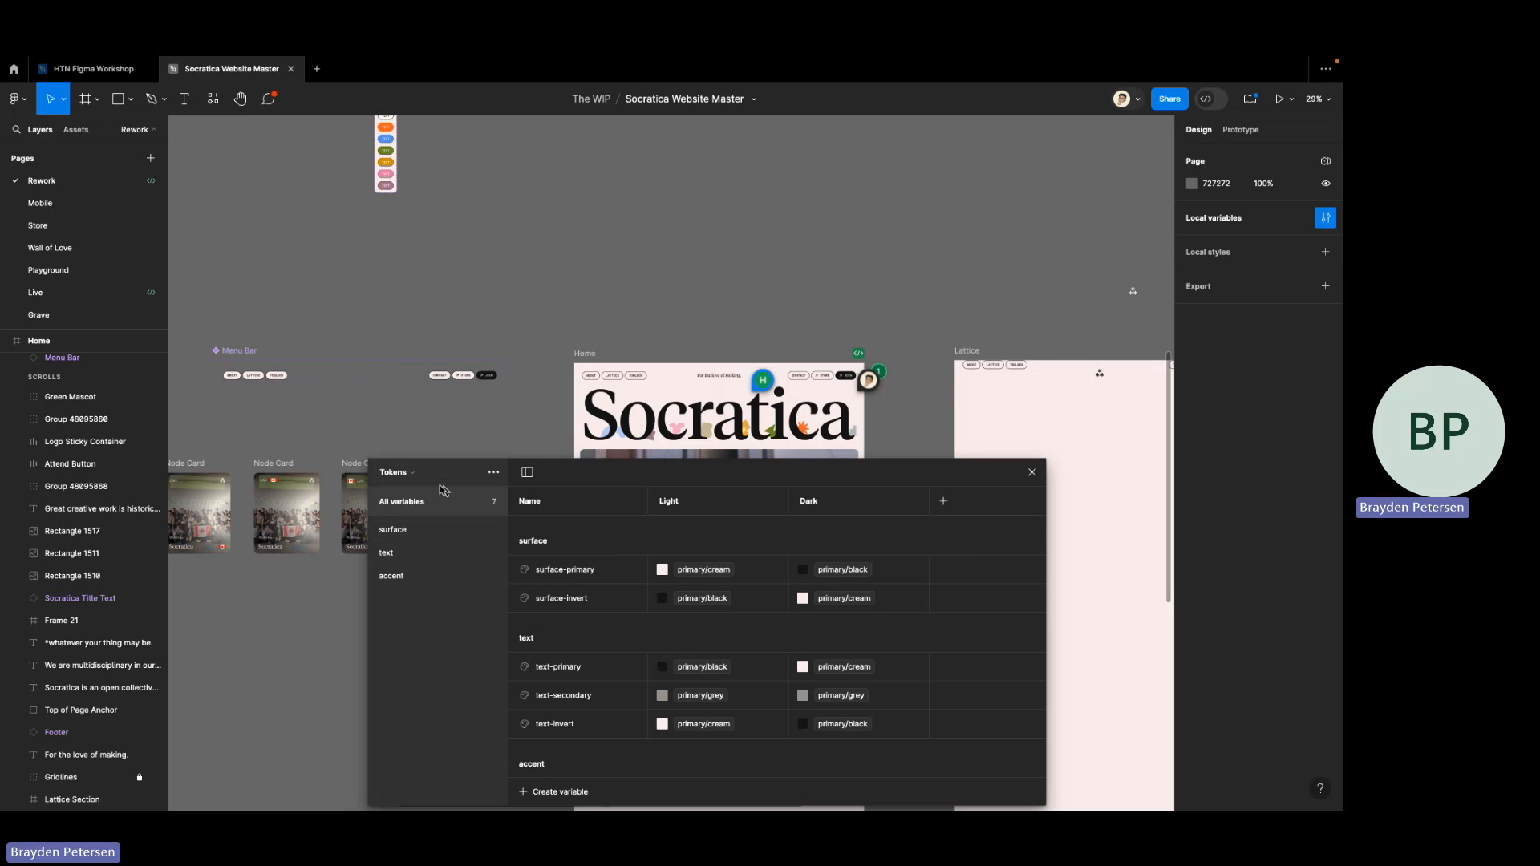
pyautogui.click(415, 477)
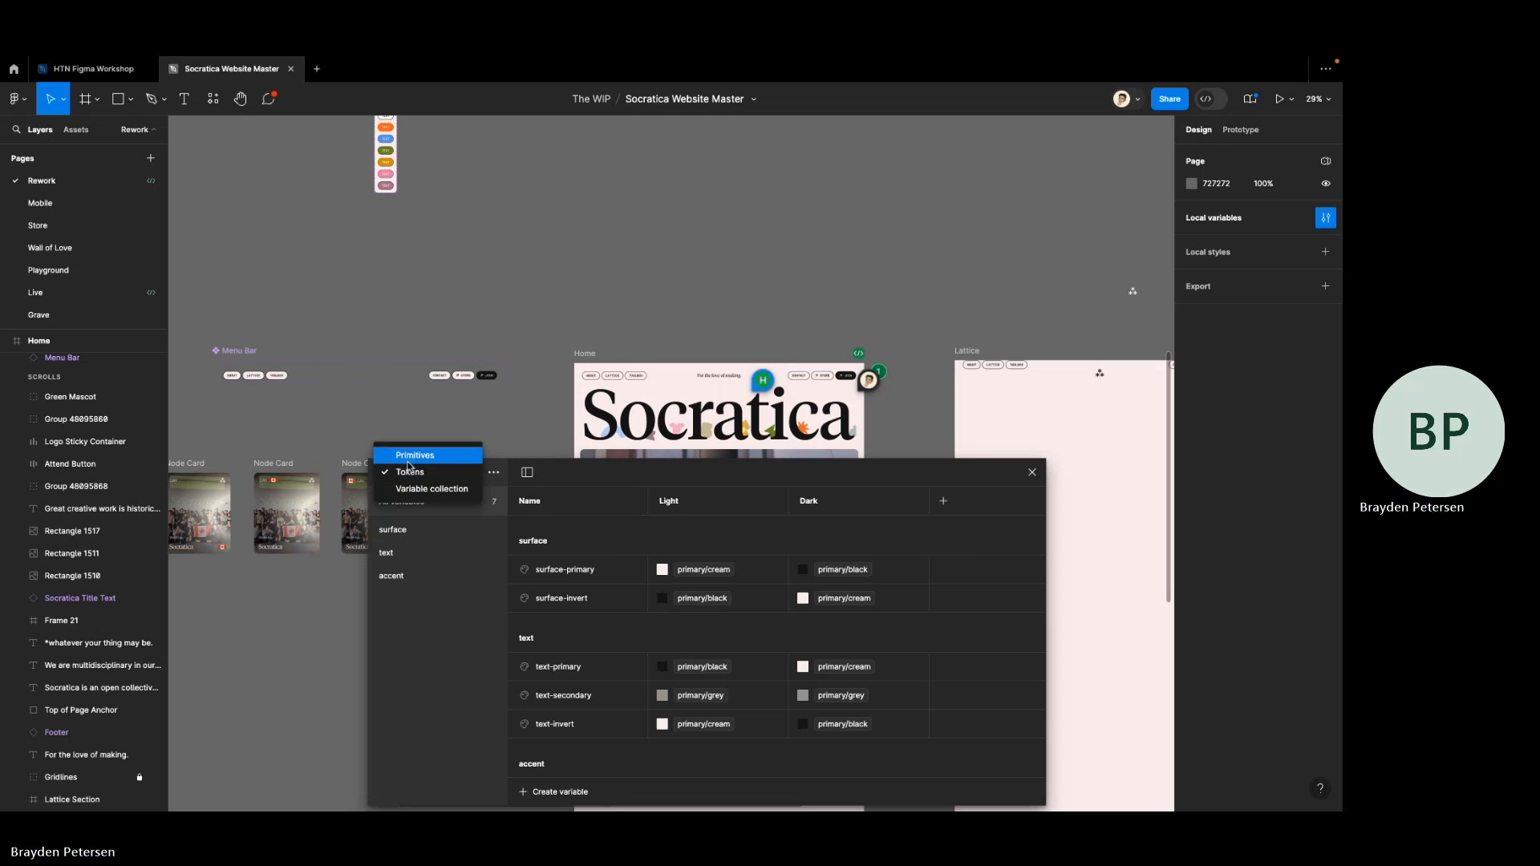
pyautogui.click(410, 464)
pyautogui.moveTo(597, 469); pyautogui.dragTo(455, 129)
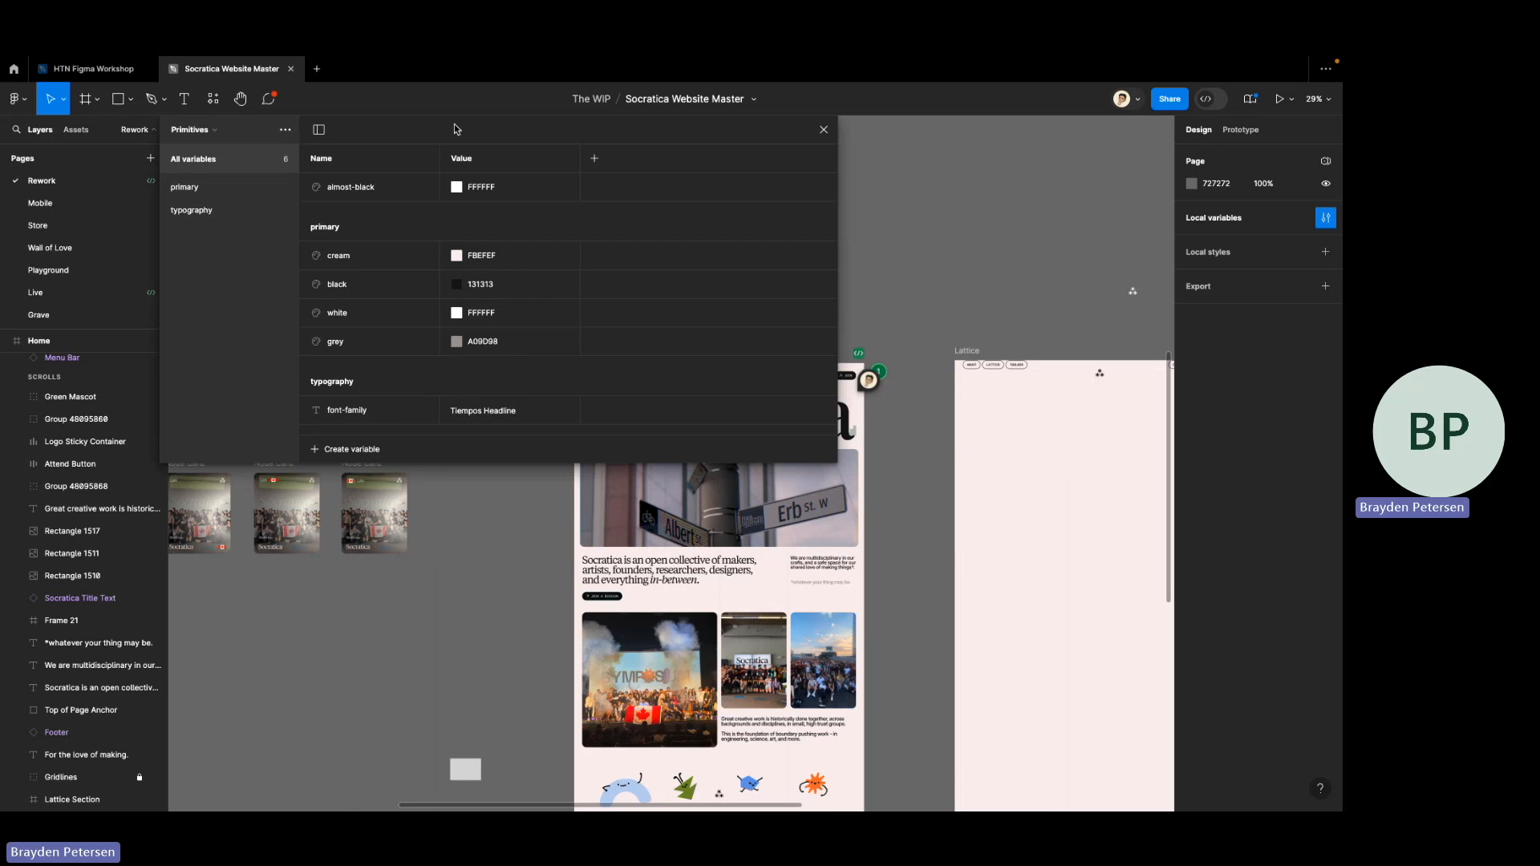
# - Try the colour D44040 on the primary cream variable, undo the change and close the colour picker
pyautogui.click(456, 255)
pyautogui.click(570, 362)
pyautogui.click(567, 318)
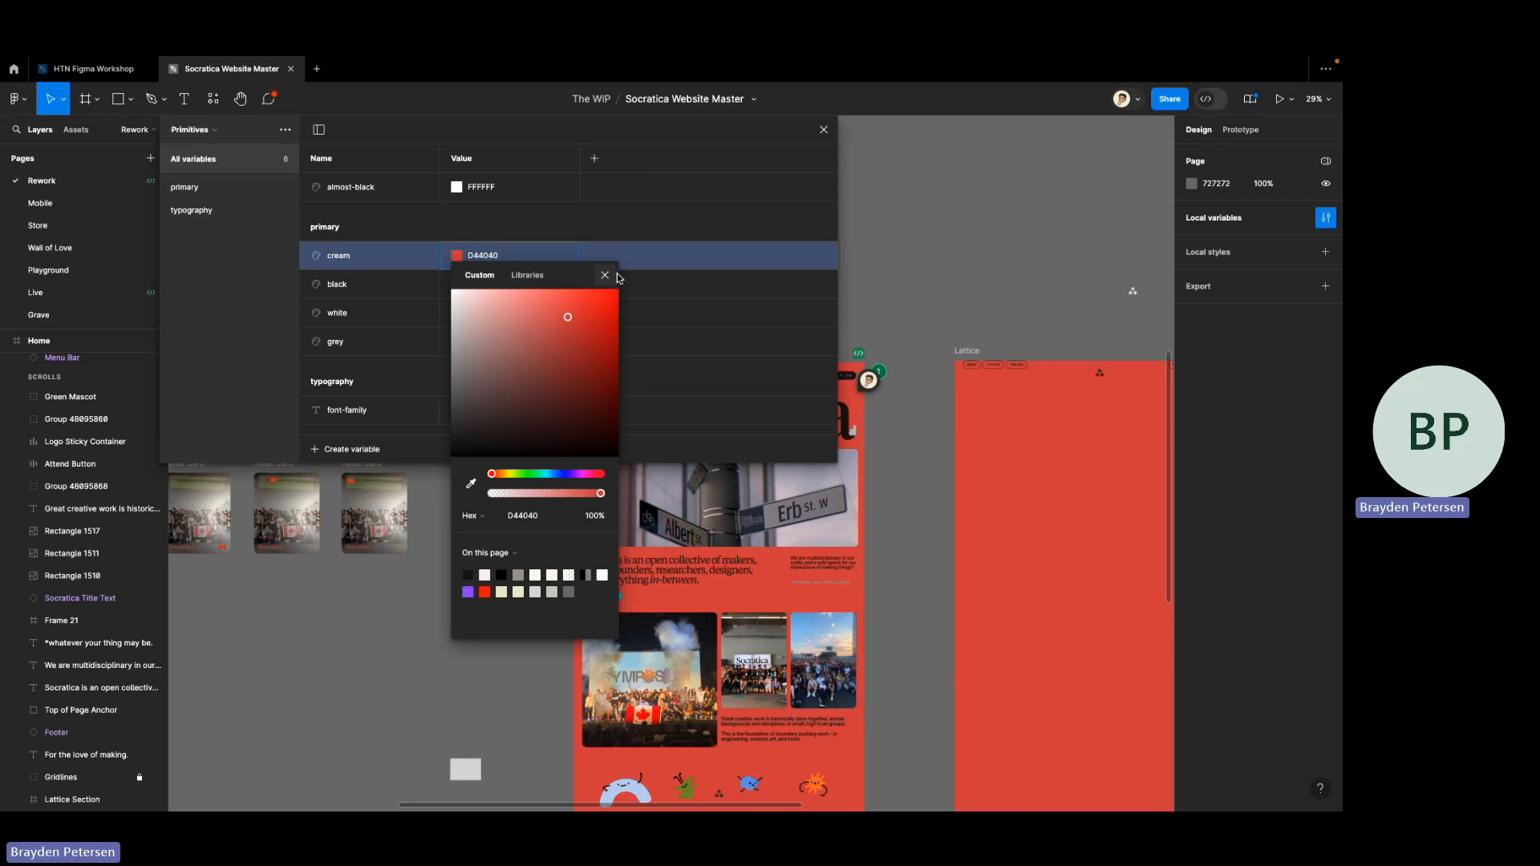
pyautogui.hotkey('ctrl', 'z')
pyautogui.hotkey('ctrl', 'z')
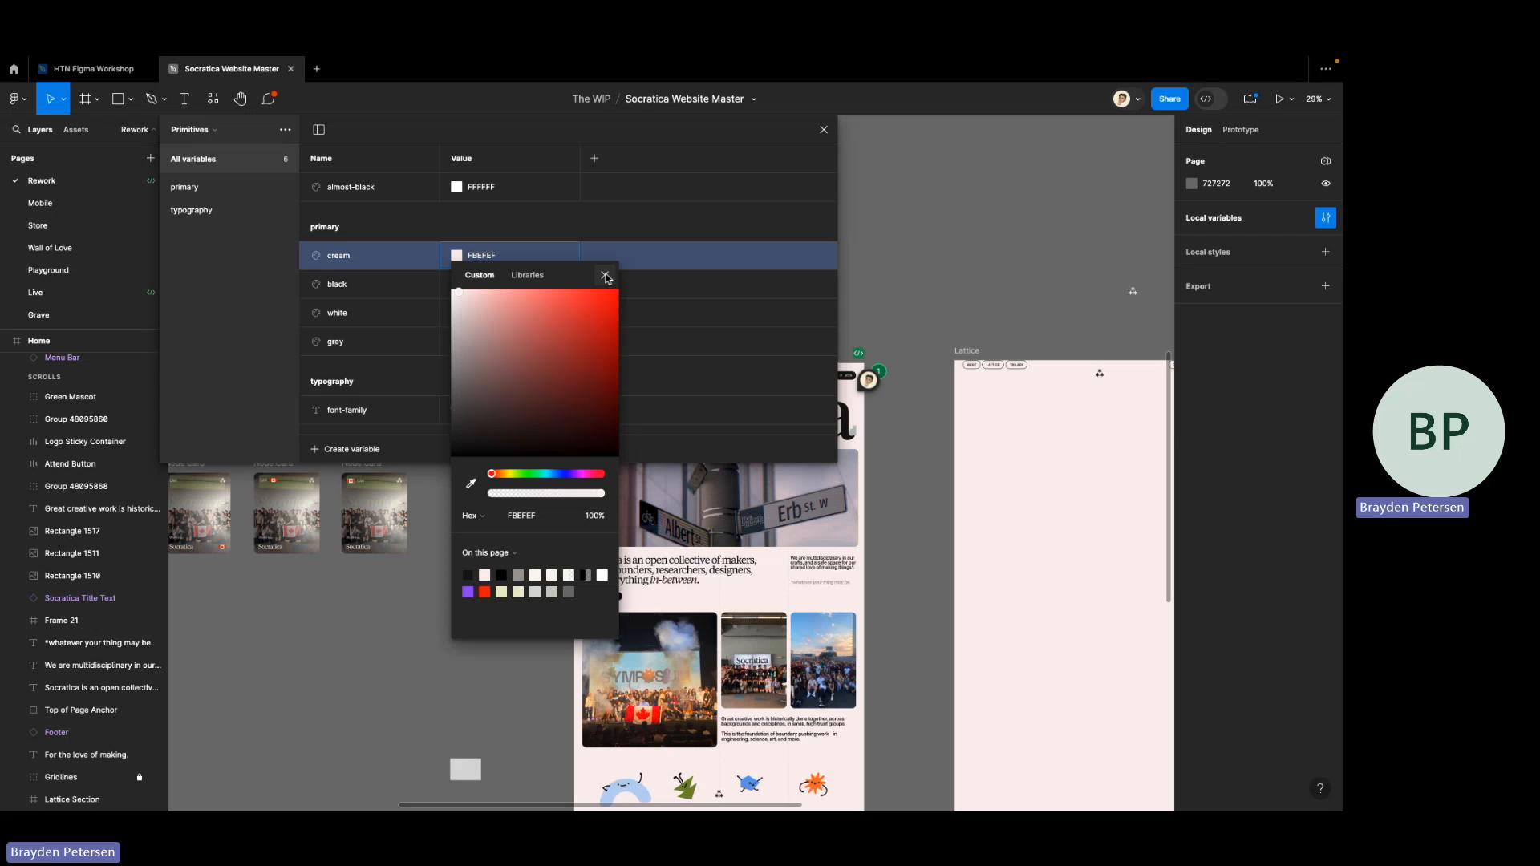
pyautogui.click(605, 276)
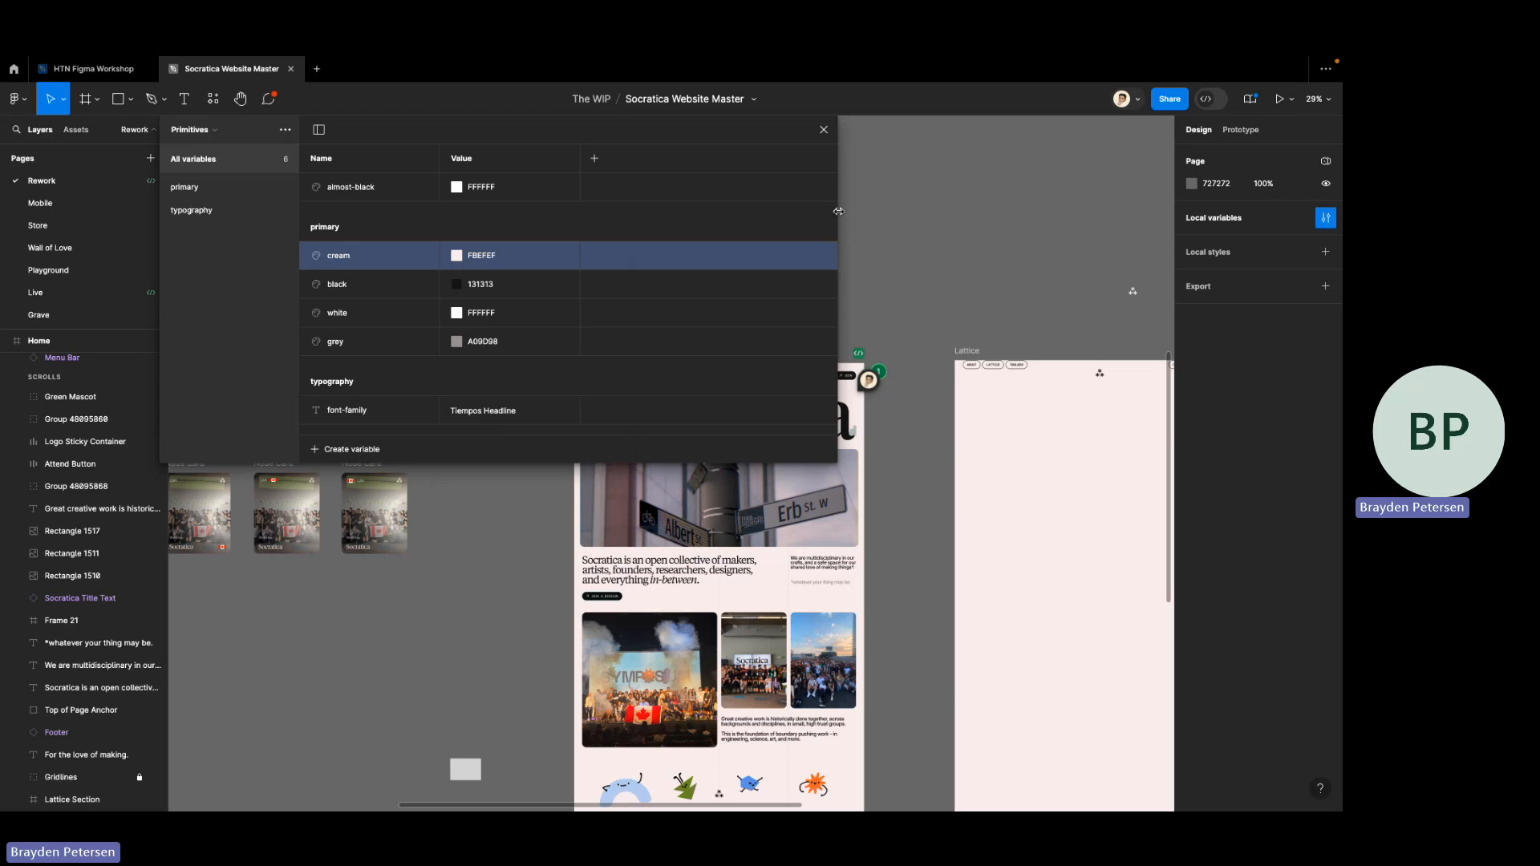
# - Narrow and reposition the variables window, view the Share Button component set in the HTN Figma Workshop file and return to Socratica Website Master
pyautogui.moveTo(839, 211); pyautogui.dragTo(618, 240)
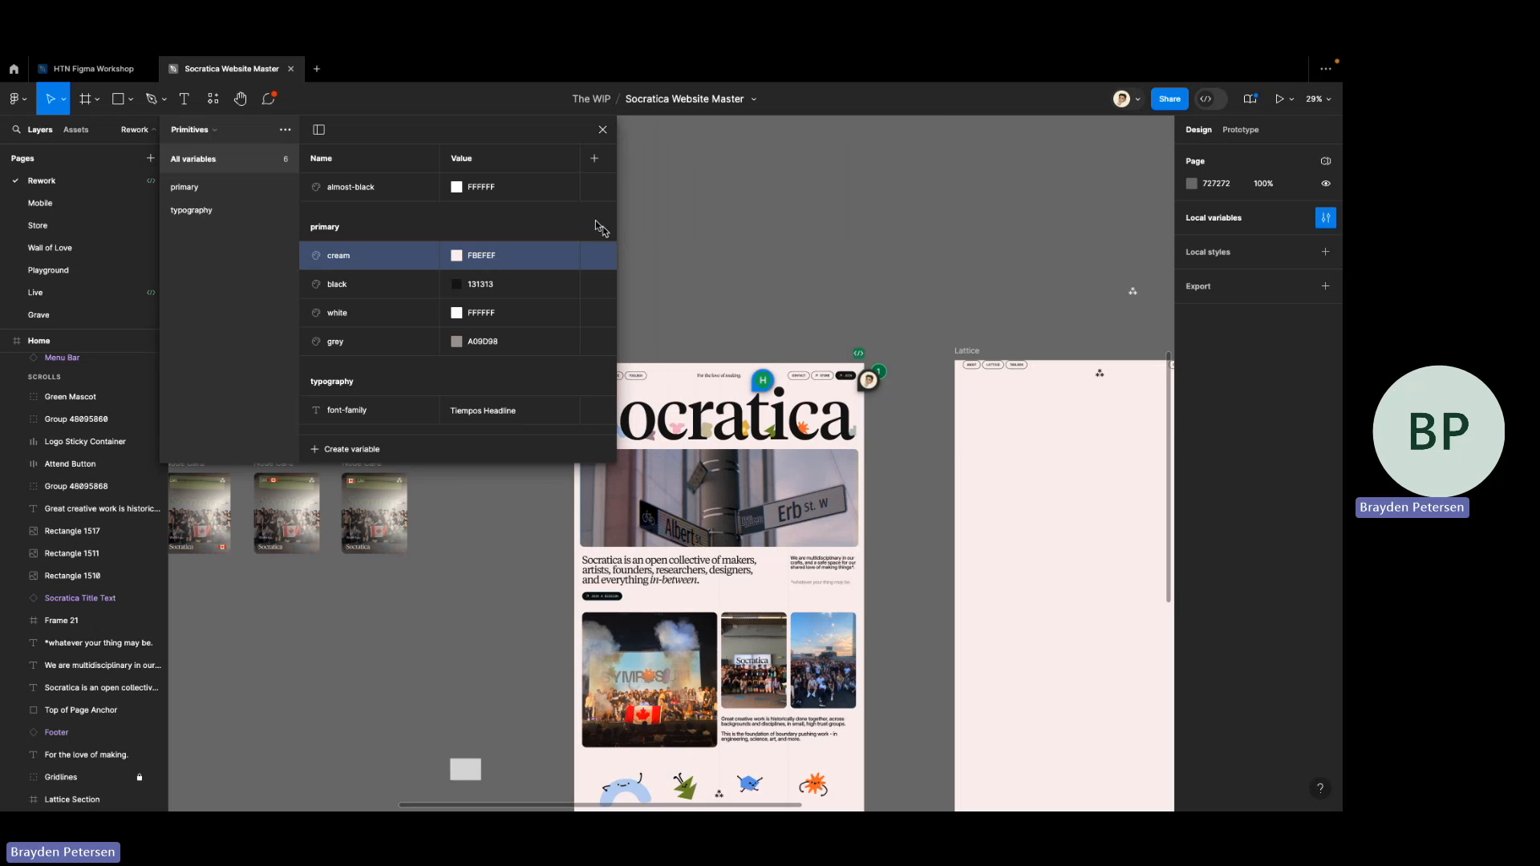
pyautogui.moveTo(406, 131); pyautogui.dragTo(437, 160)
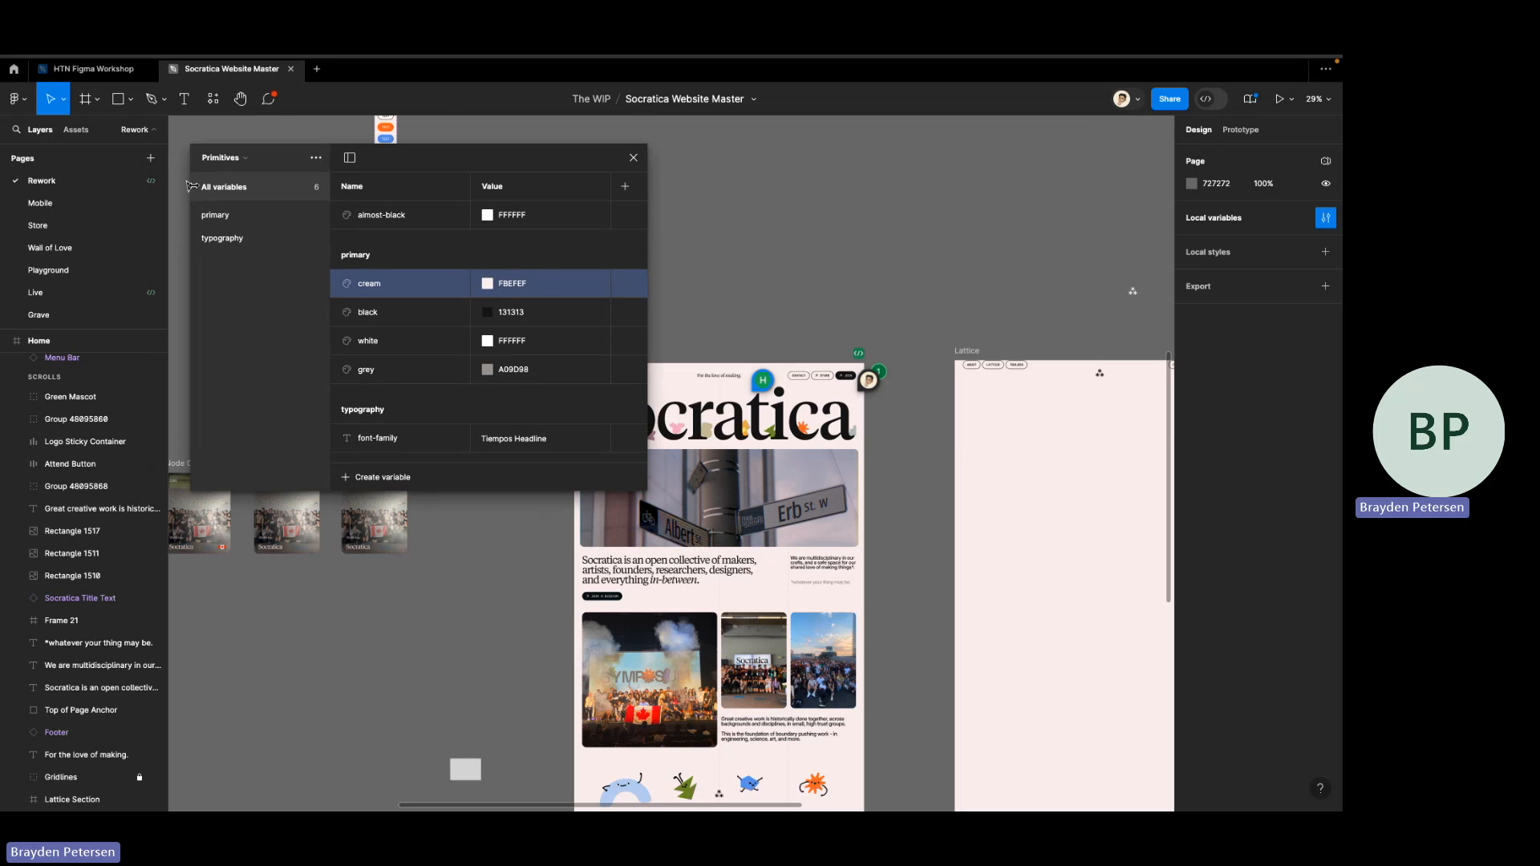
pyautogui.click(117, 77)
pyautogui.scroll(2, 614, 283)
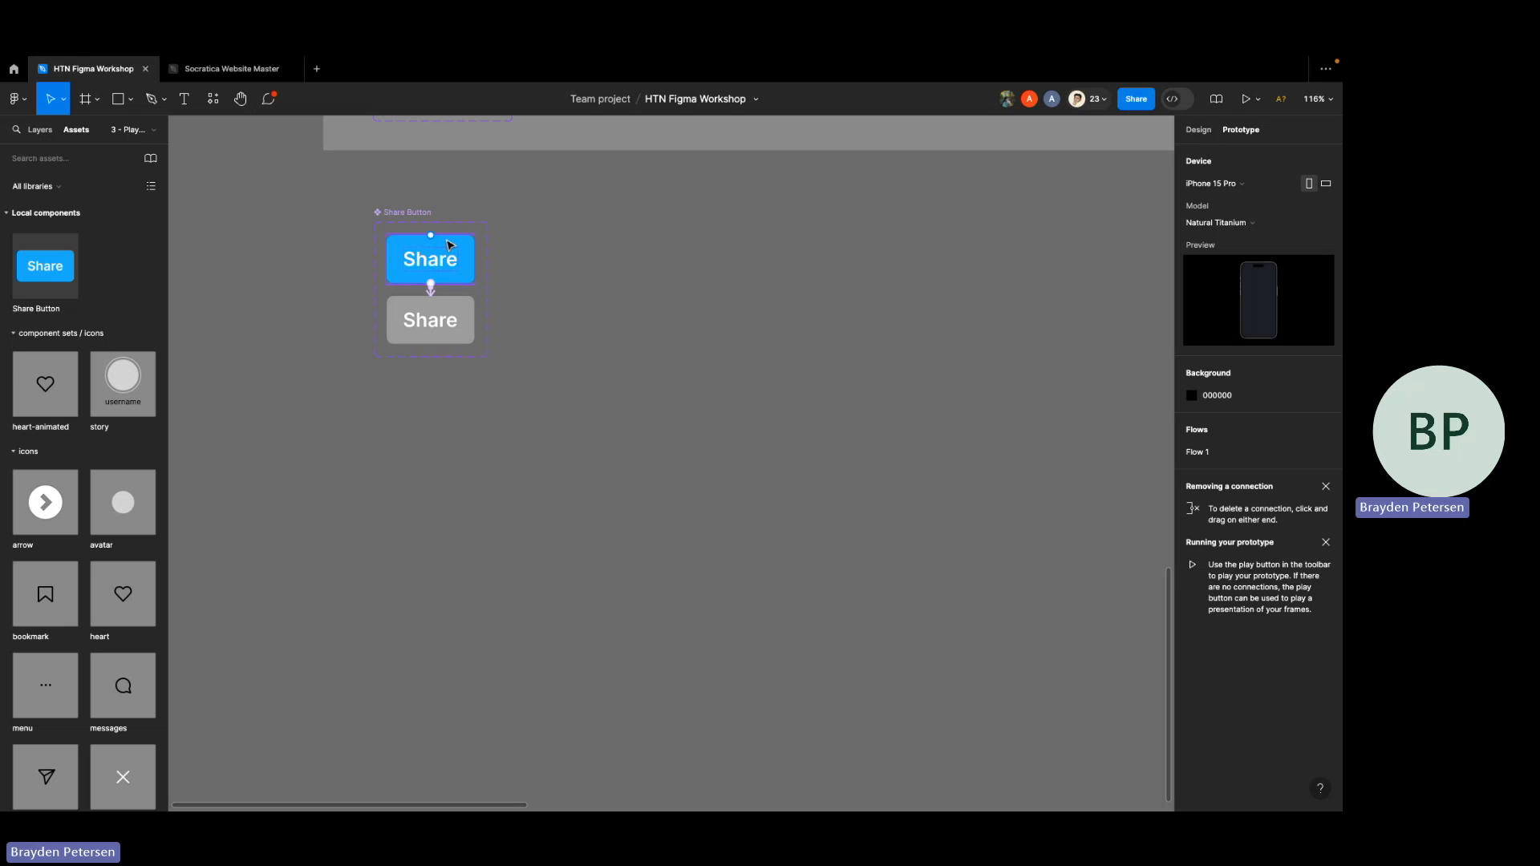
pyautogui.scroll(-5, 430, 292)
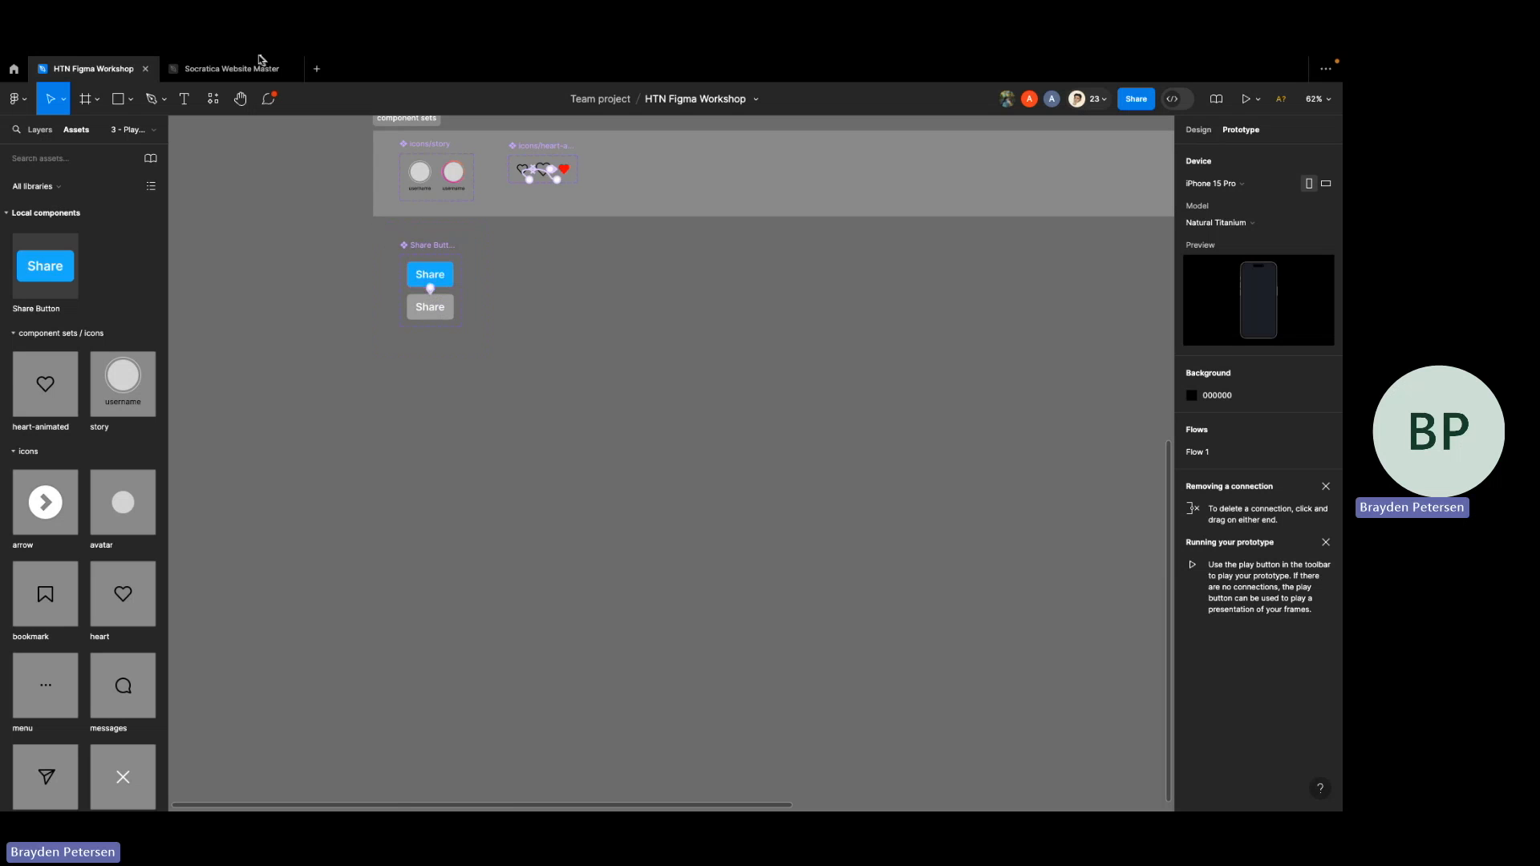
pyautogui.click(239, 76)
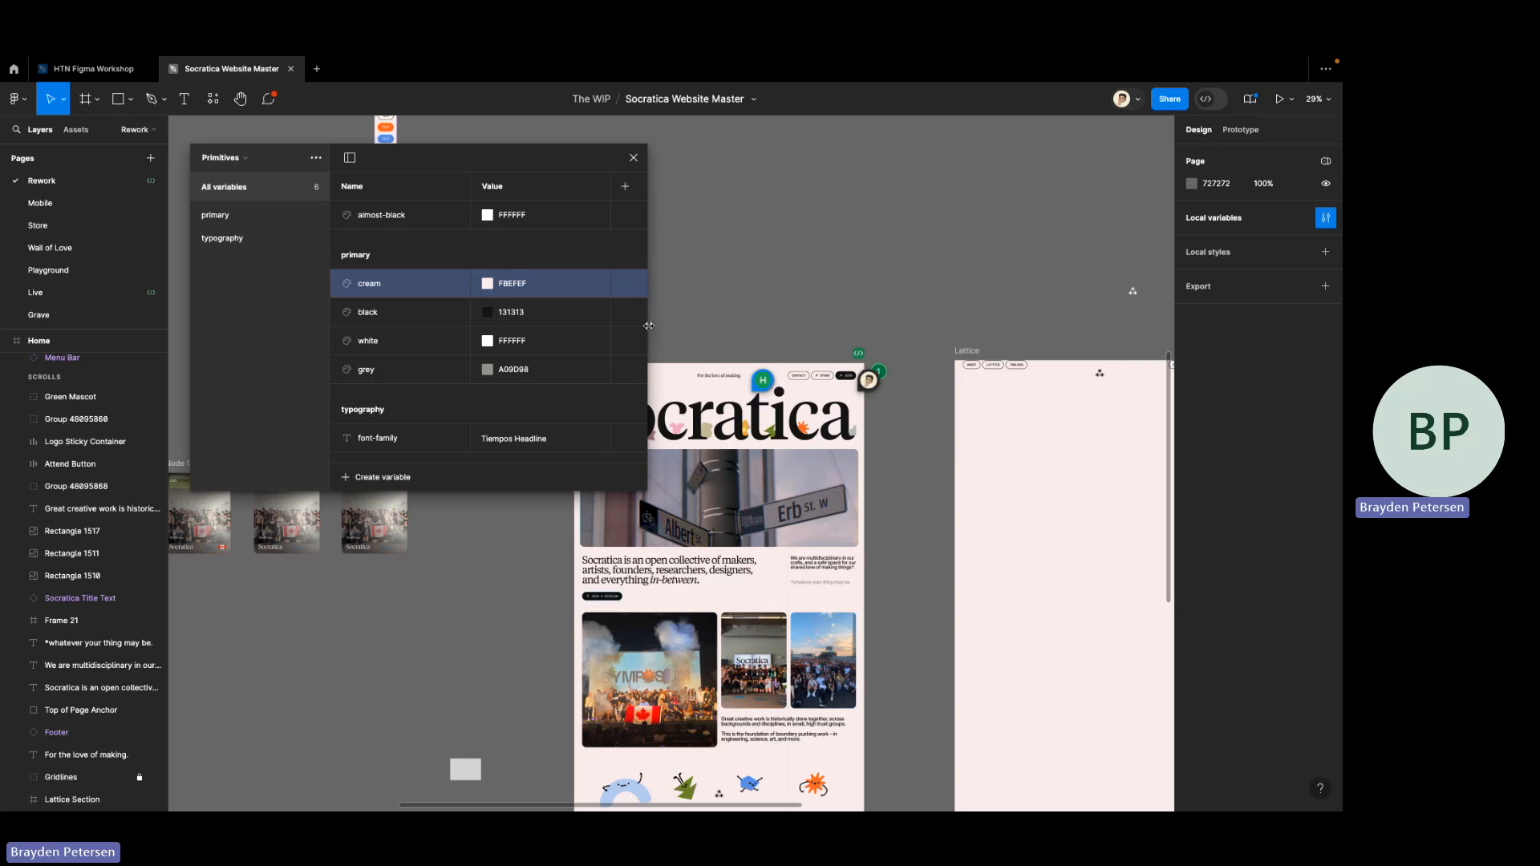
# - Display the Tokens collection, inspect the Light value of the surface-primary variable and close its colour picker
pyautogui.click(218, 158)
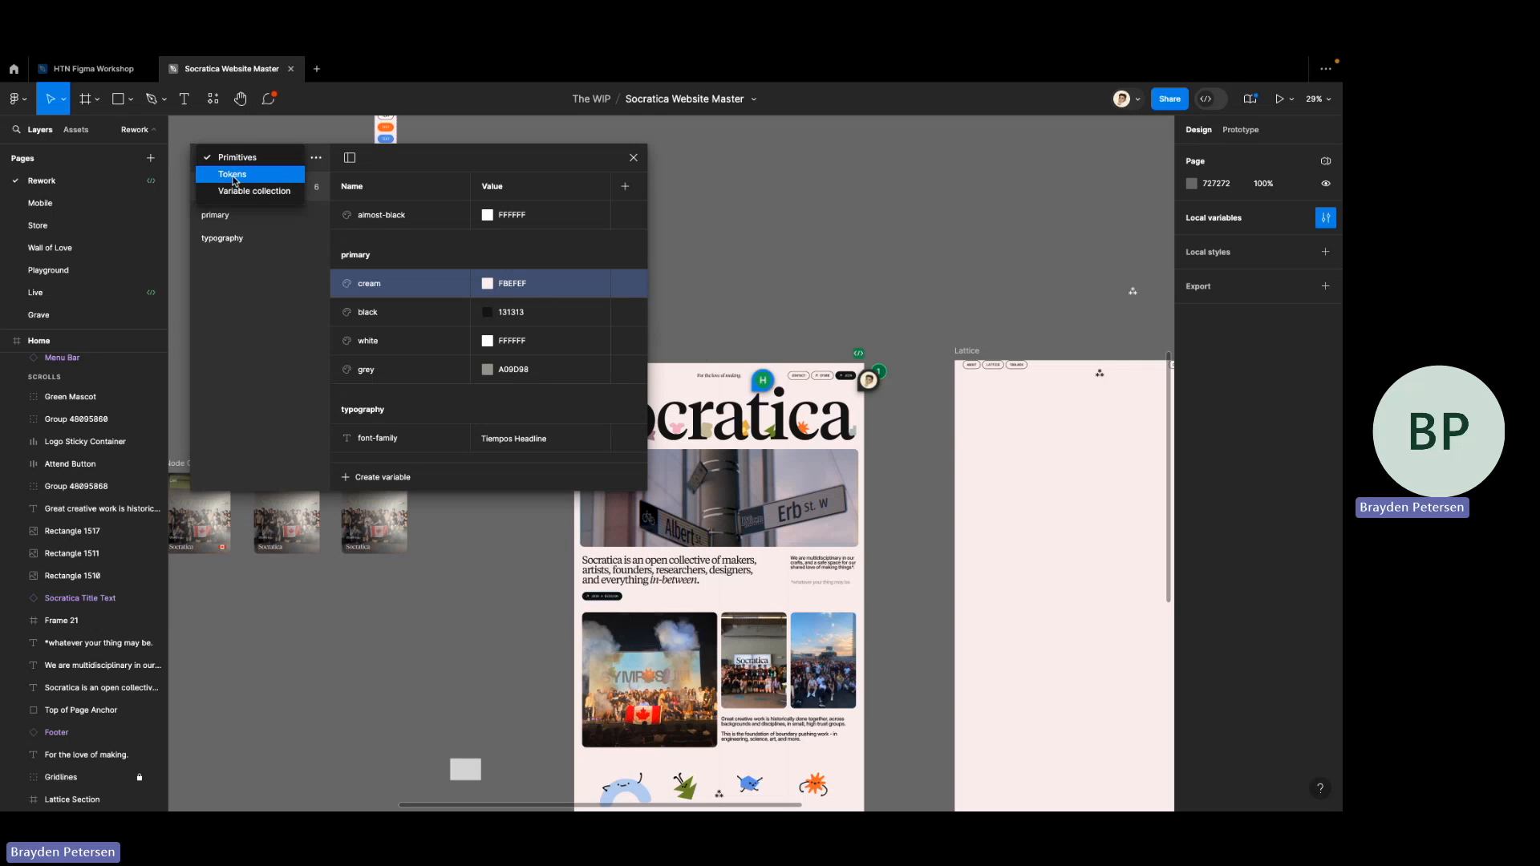
pyautogui.click(405, 251)
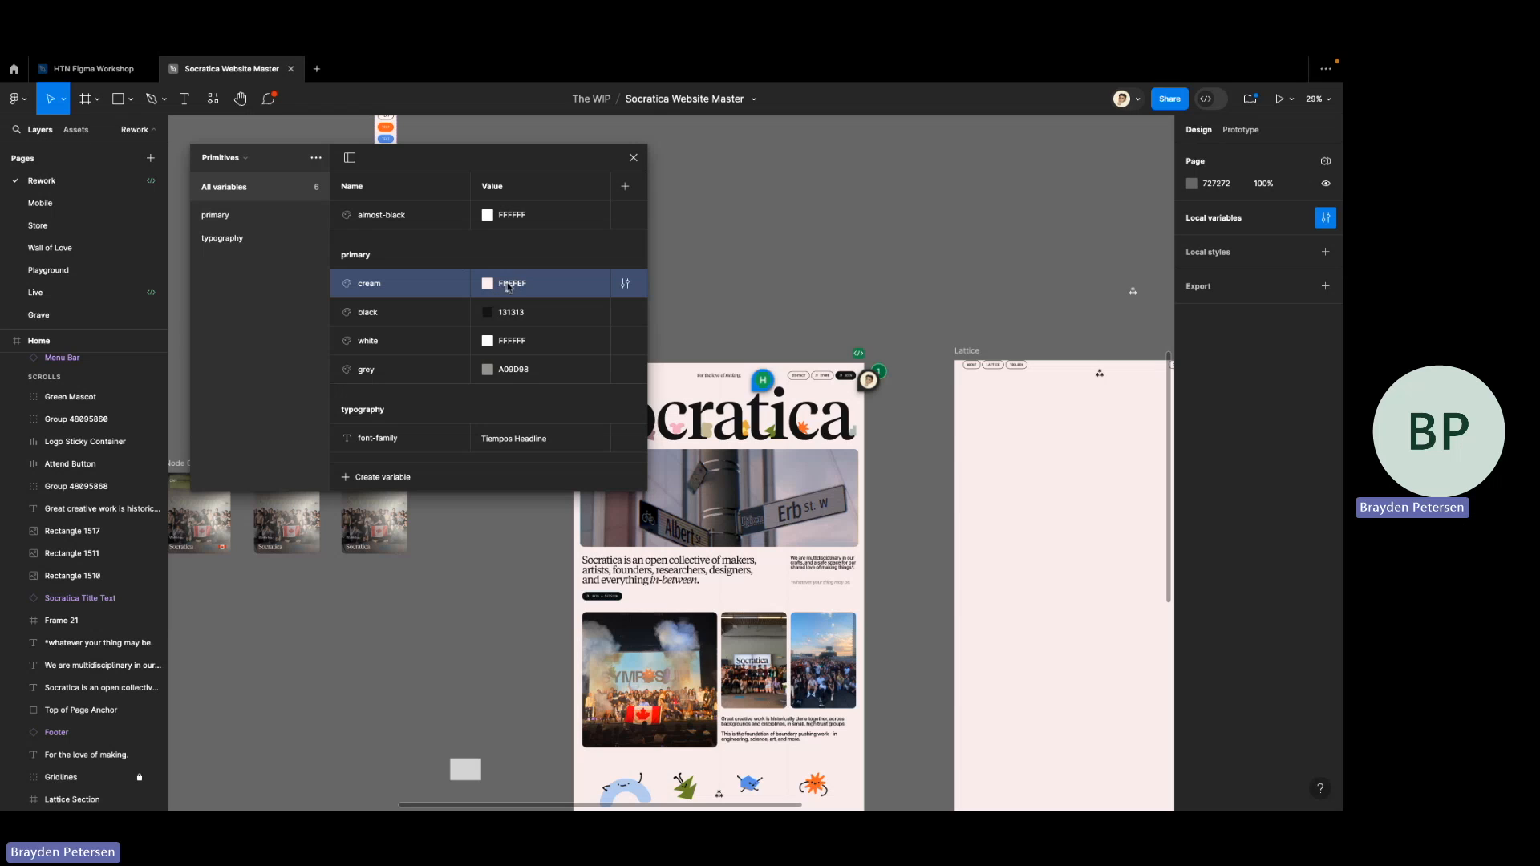
pyautogui.click(211, 157)
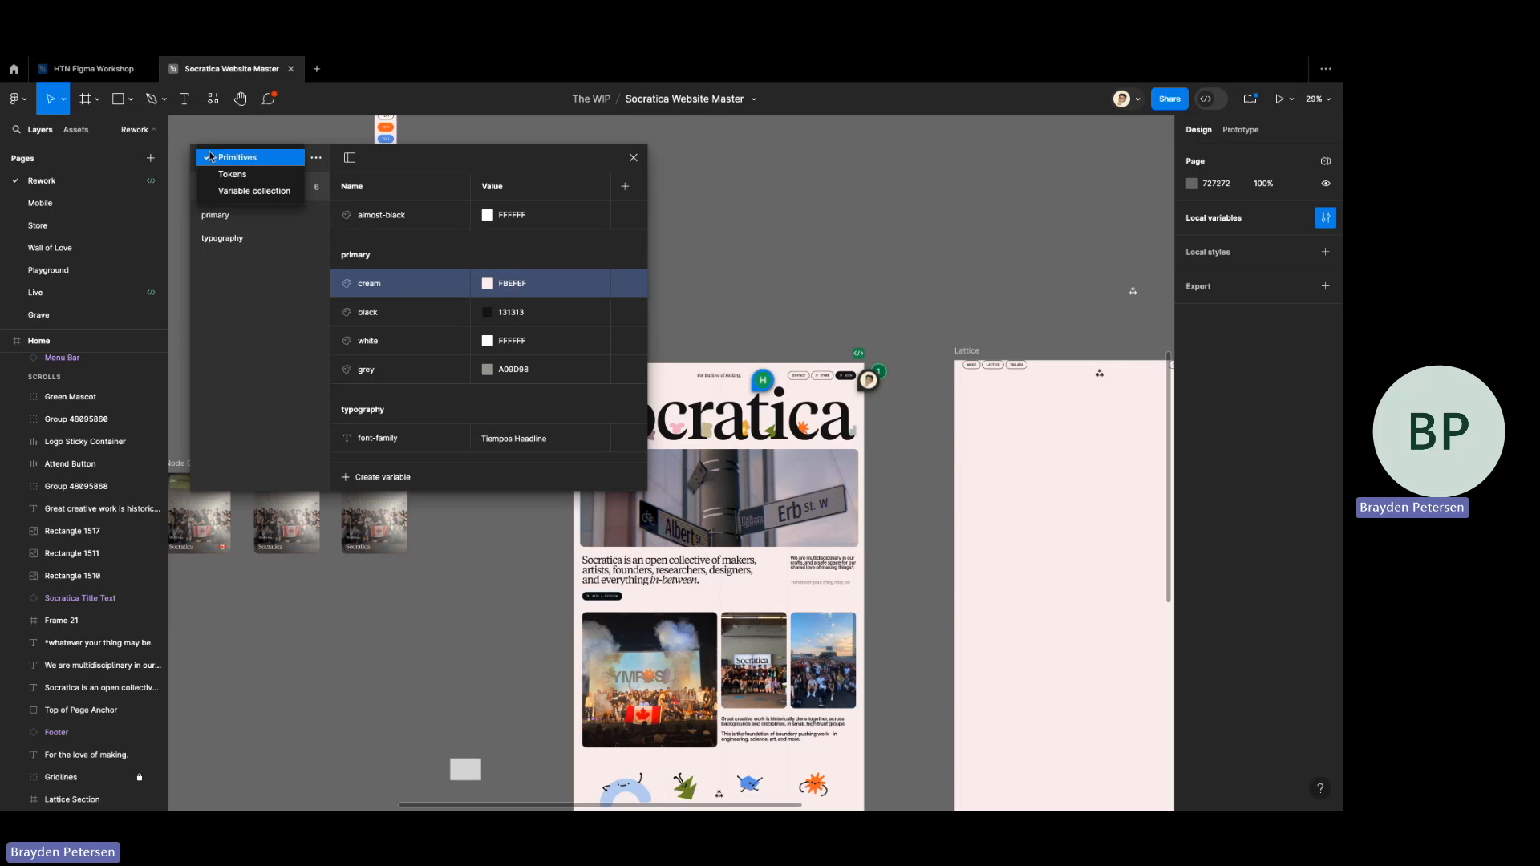
pyautogui.click(232, 174)
pyautogui.click(528, 256)
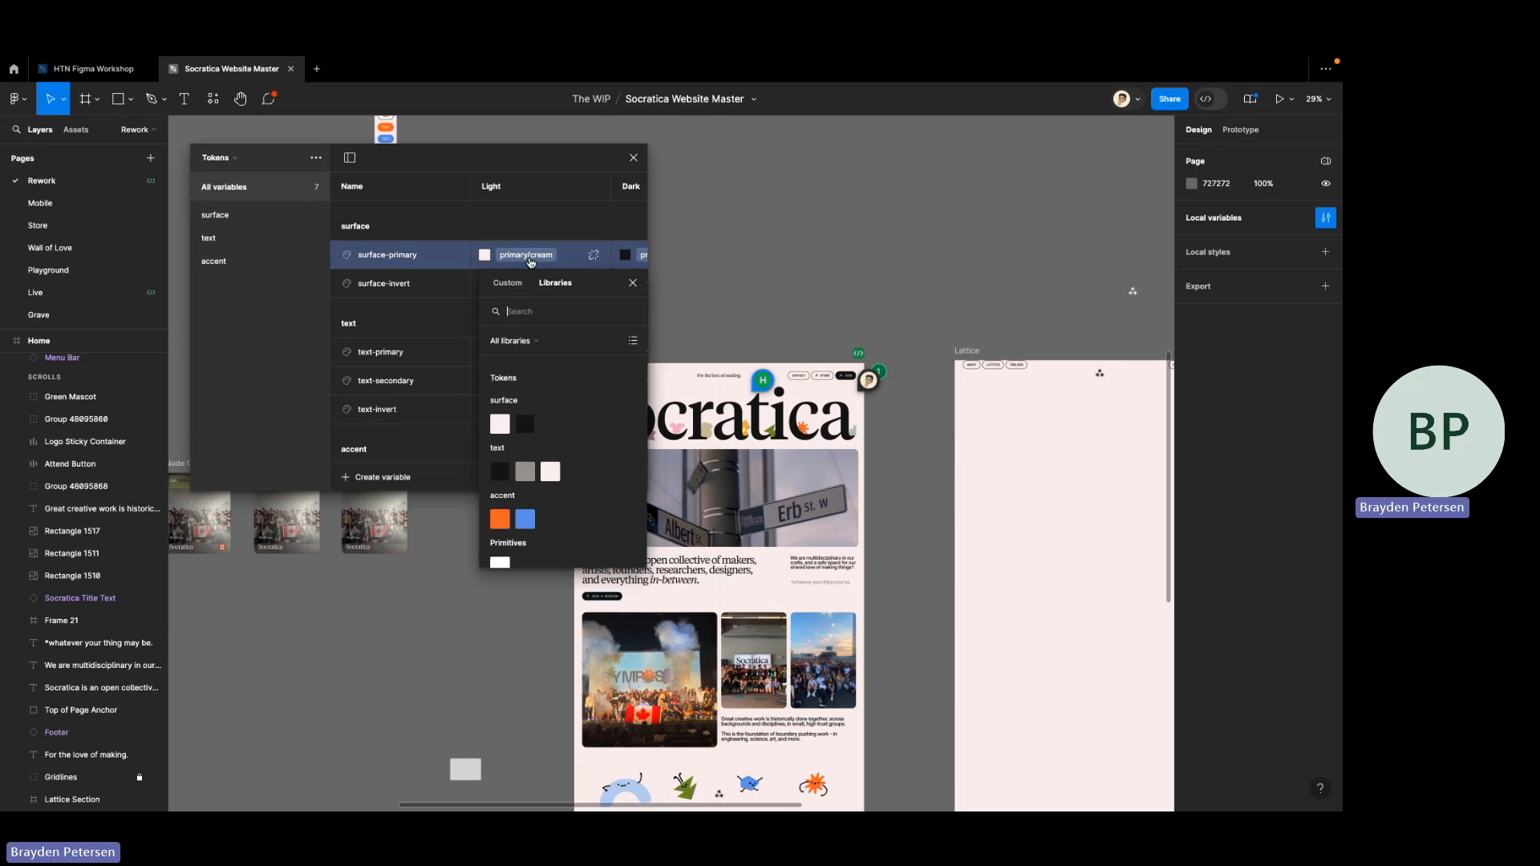
pyautogui.click(512, 214)
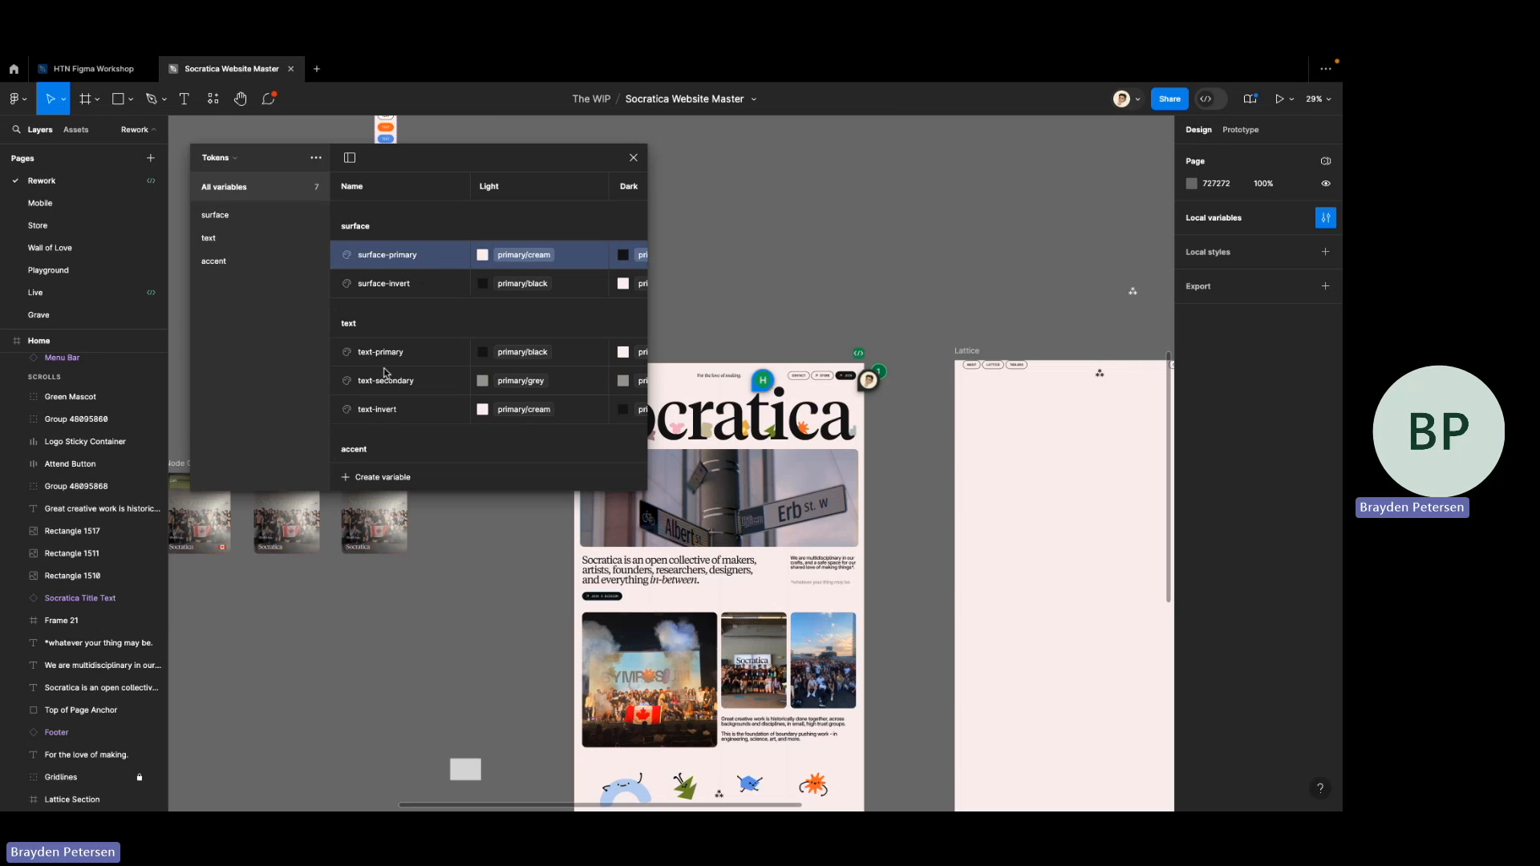
# - Review the text and accent variables in the Tokens collection and widen the variables window to show both Light and Dark modes
pyautogui.click(429, 410)
pyautogui.scroll(-2, 428, 414)
pyautogui.click(438, 419)
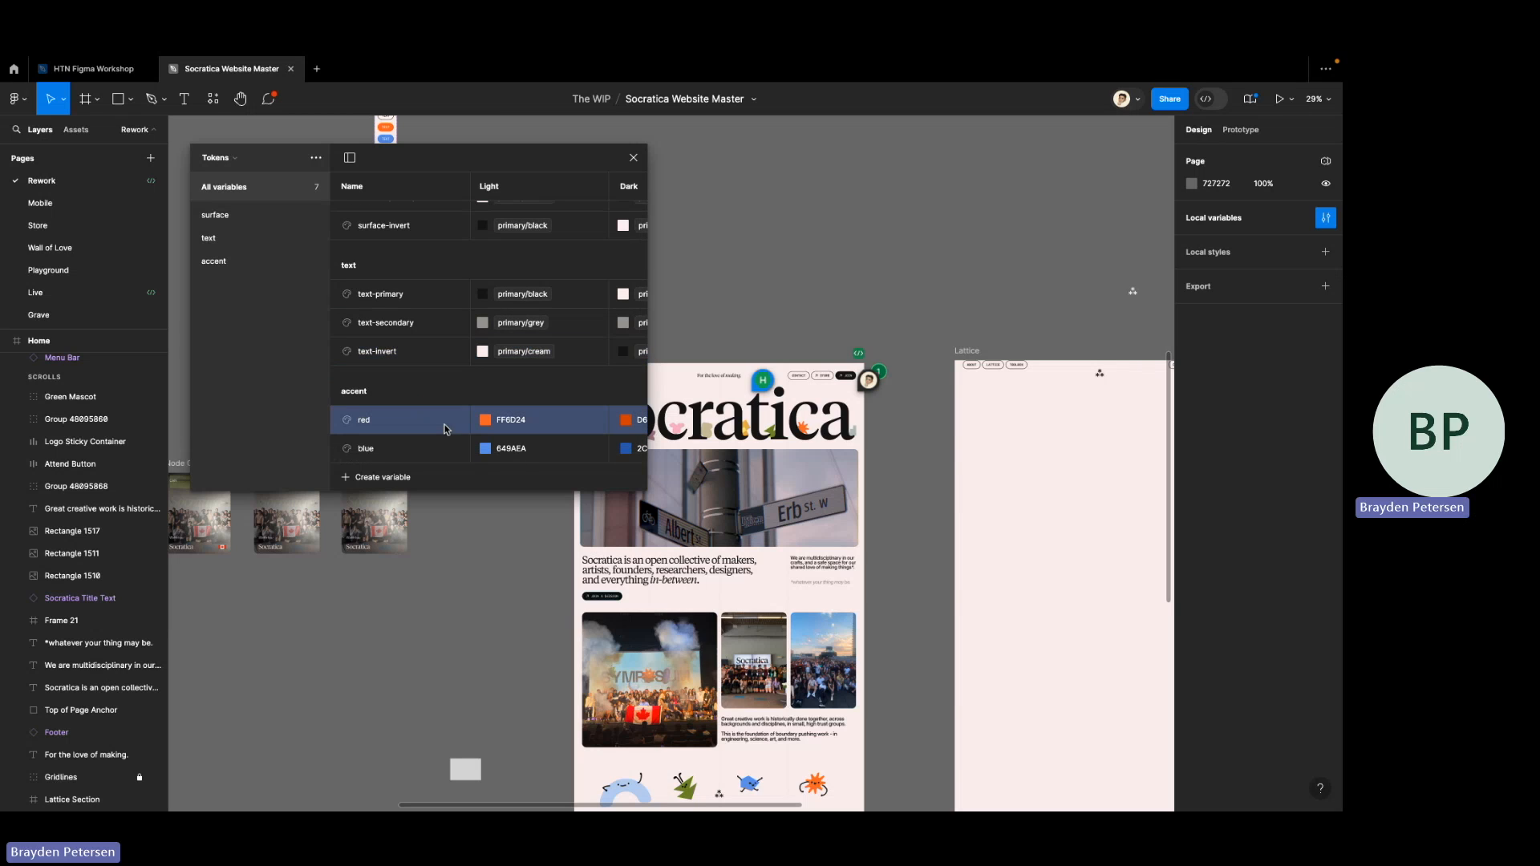
pyautogui.scroll(2, 444, 425)
pyautogui.hscroll(2, 505, 353)
pyautogui.hscroll(-2, 504, 353)
pyautogui.hscroll(2, 506, 353)
pyautogui.hscroll(-2, 505, 353)
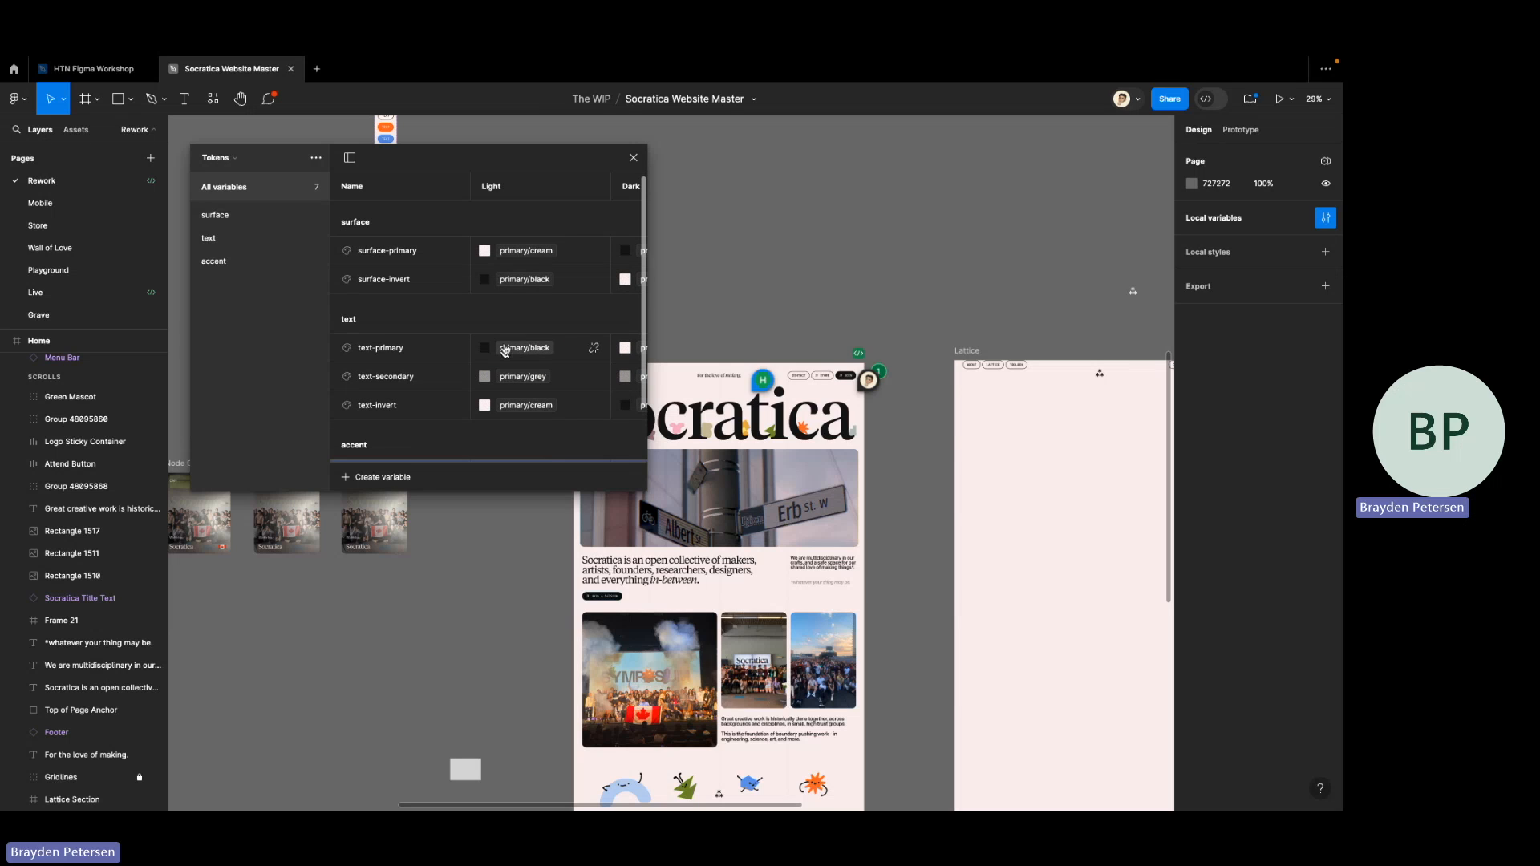
pyautogui.moveTo(643, 491); pyautogui.dragTo(779, 462)
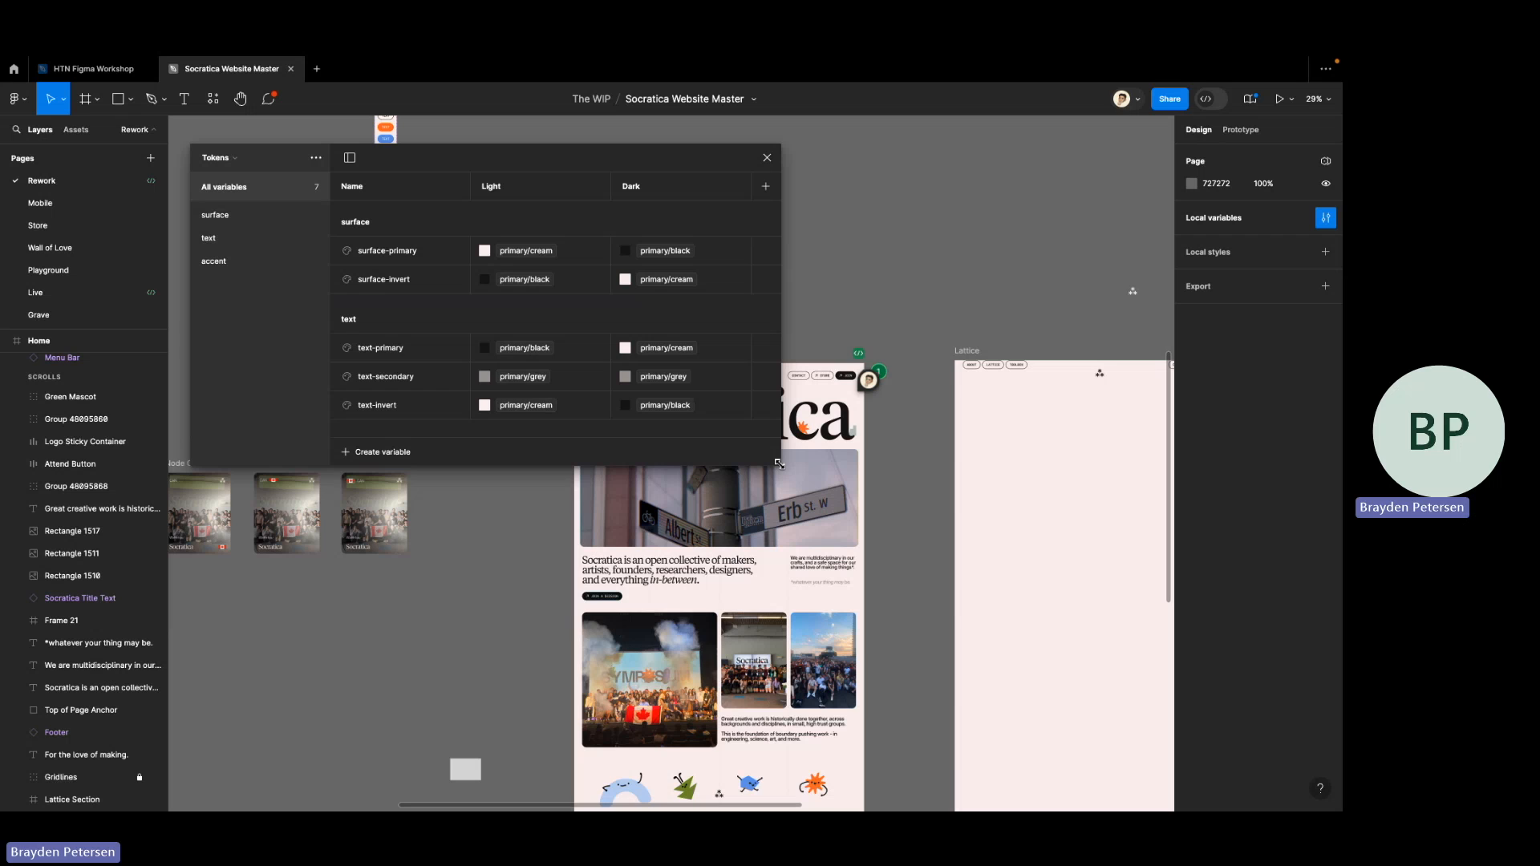
# - Close the local variables and examine the upper part of the Home frame in Dev Mode
pyautogui.click(767, 157)
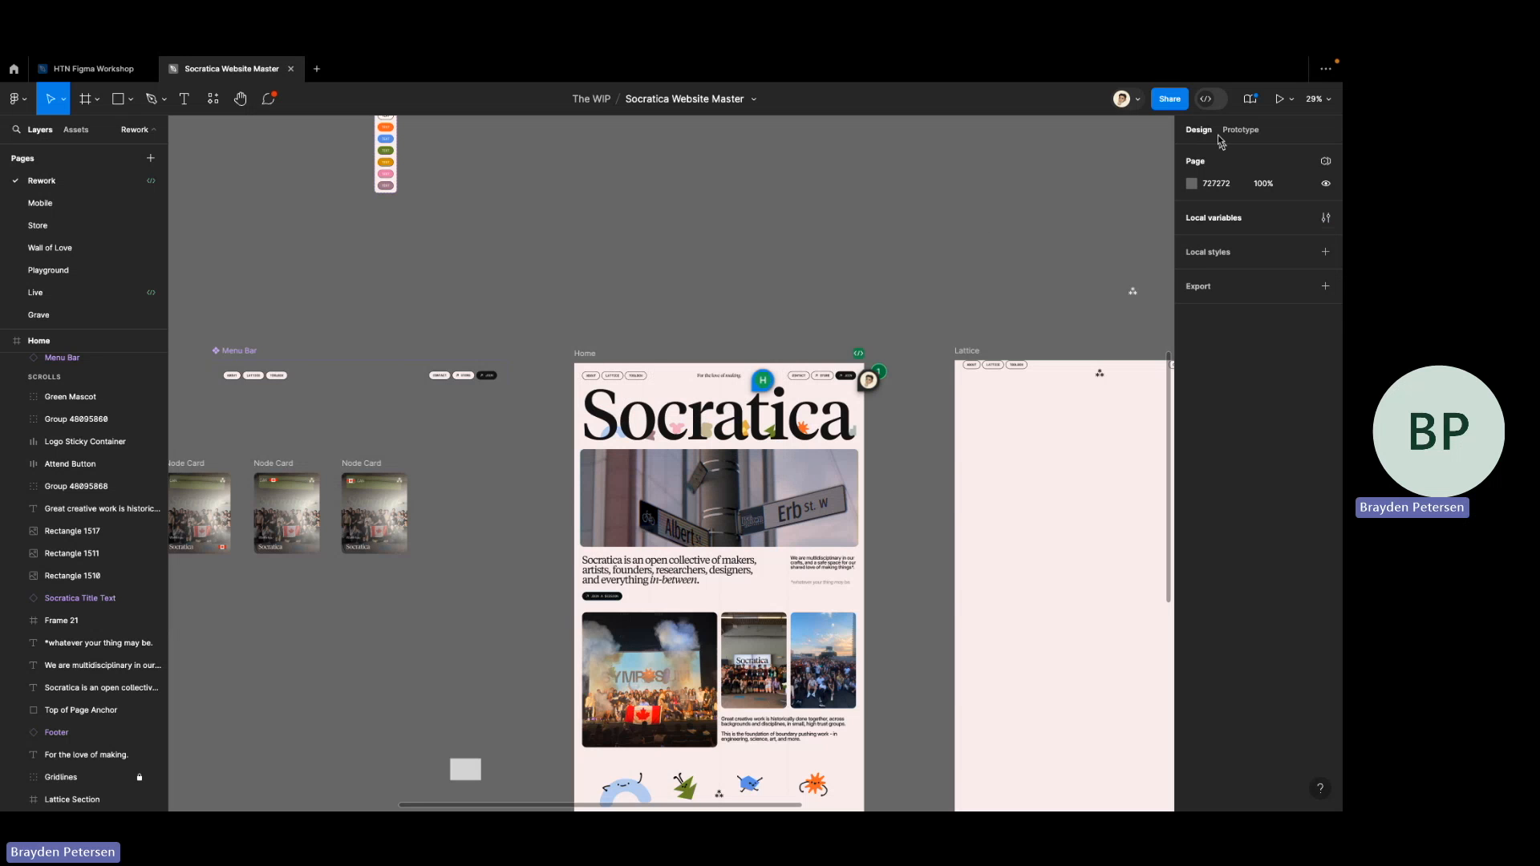
pyautogui.click(1209, 99)
pyautogui.scroll(-3, 671, 275)
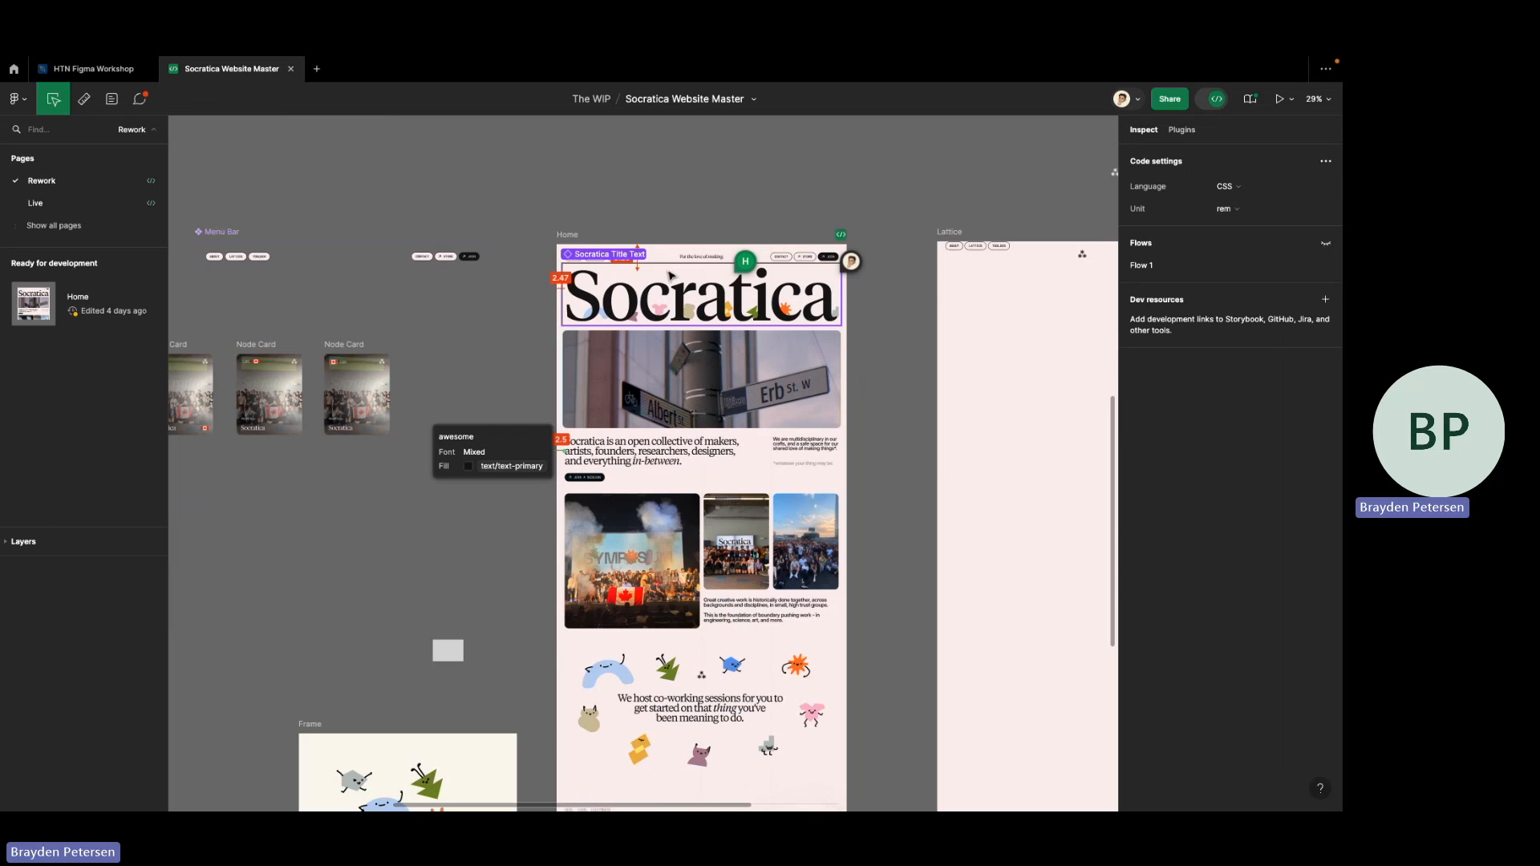
pyautogui.scroll(5, 671, 275)
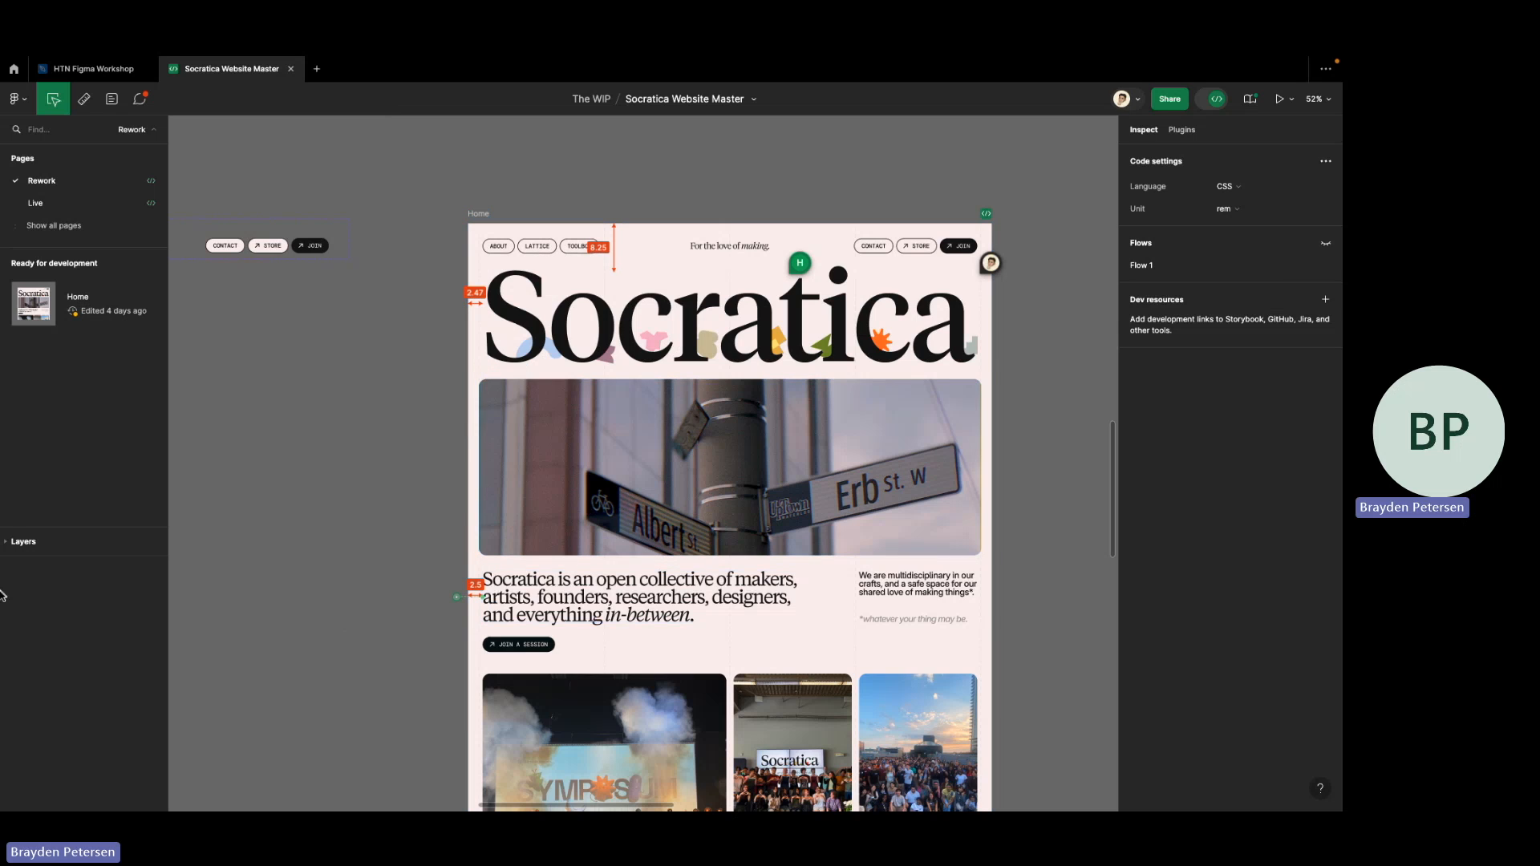
# - Switch to the Design Engineering slide presentation and advance one slide
pyautogui.hotkey('ctrl', 'Left')
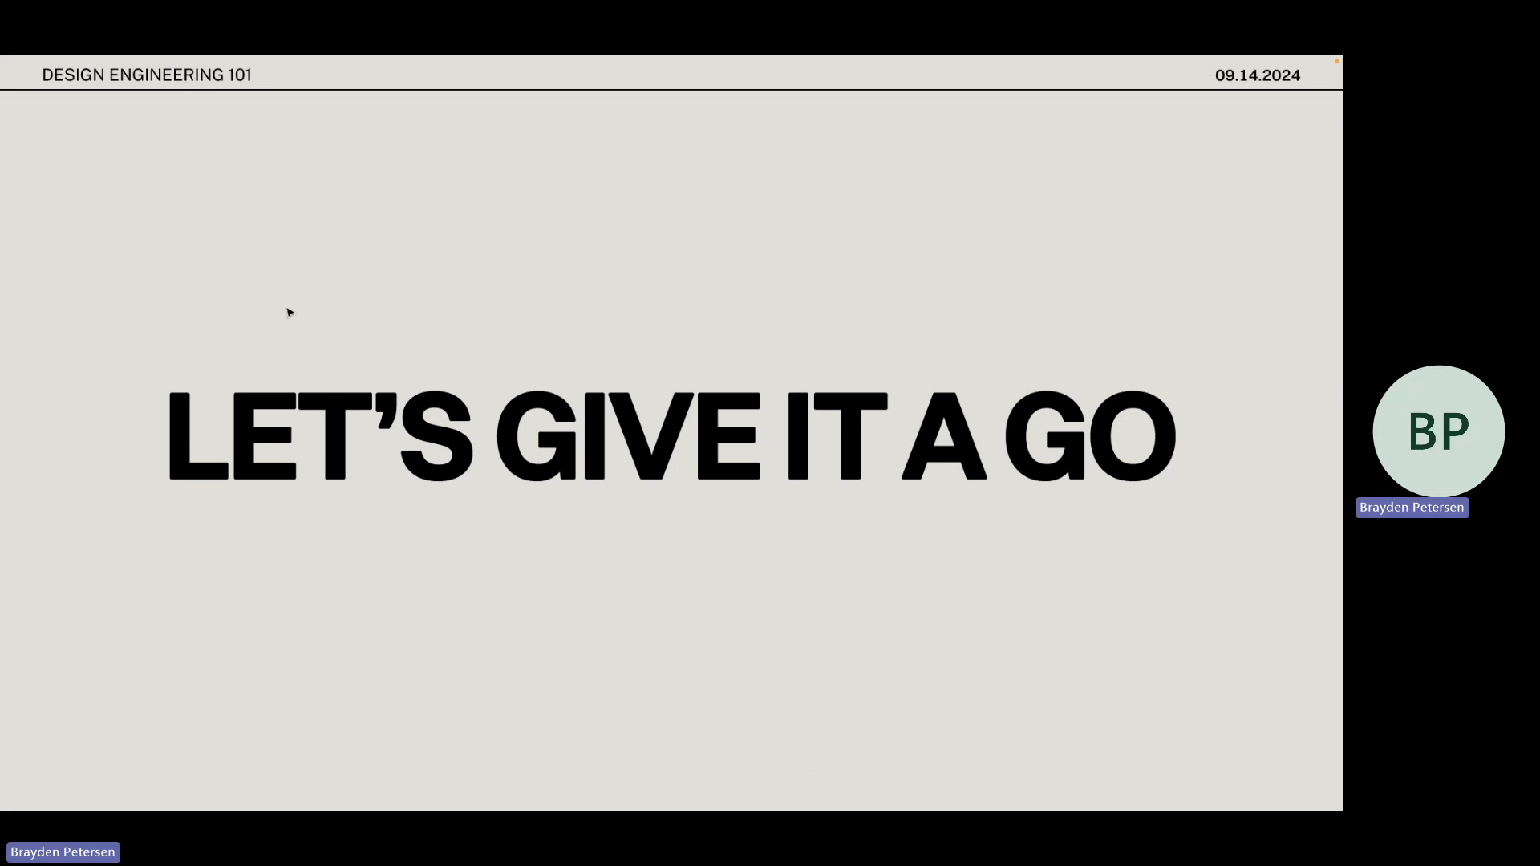
pyautogui.press('Right')
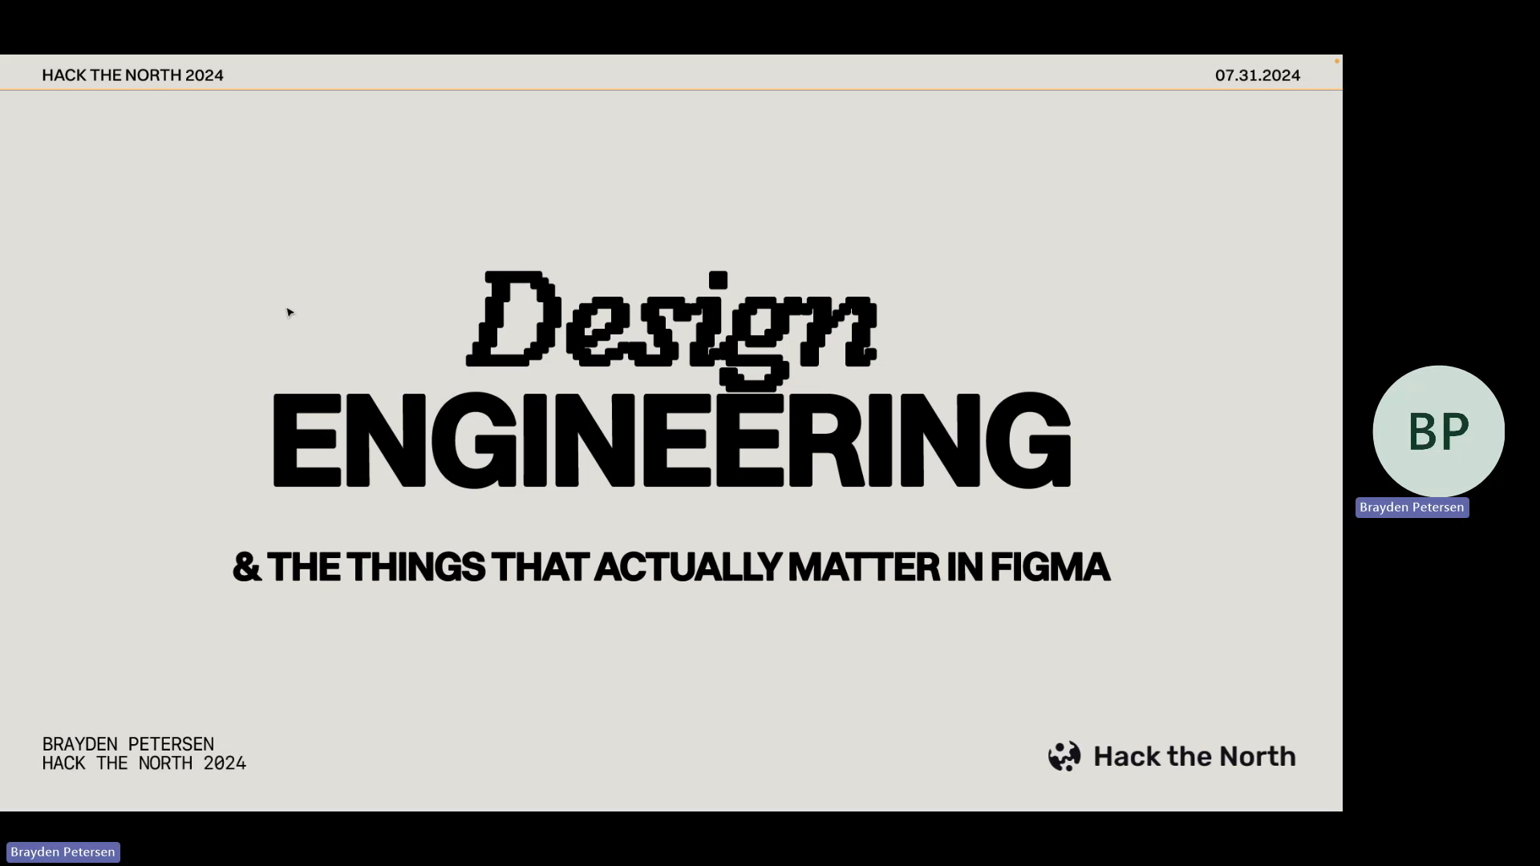